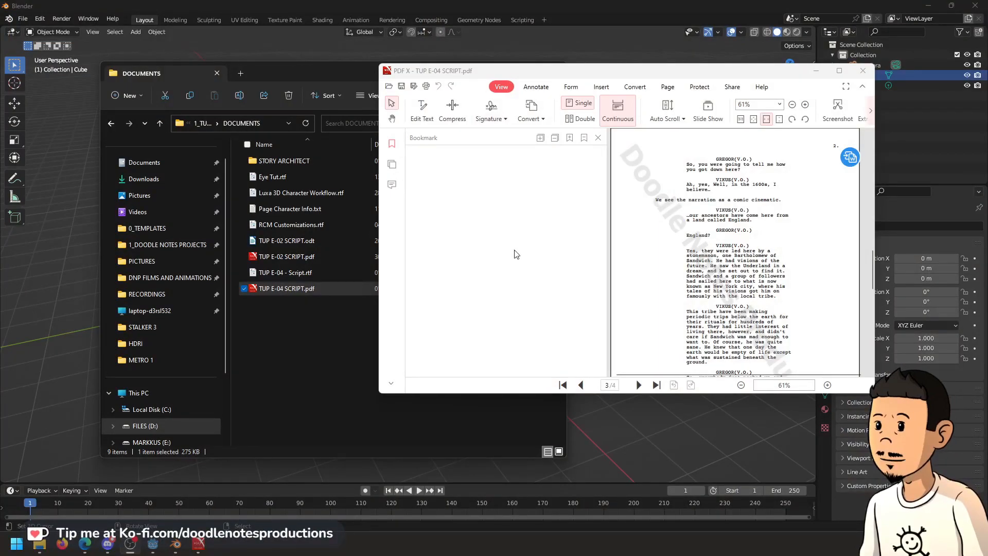
Close the bookmark pane of the TUP E-04 SCRIPT.pdf window and put the DOCUMENTS folder window out of the way
click(598, 139)
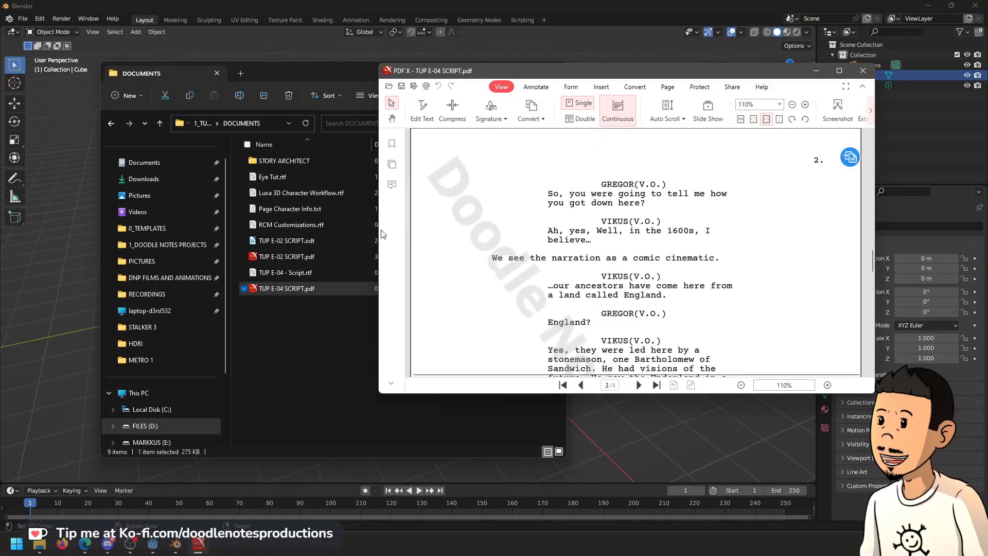
click(371, 208)
click(504, 72)
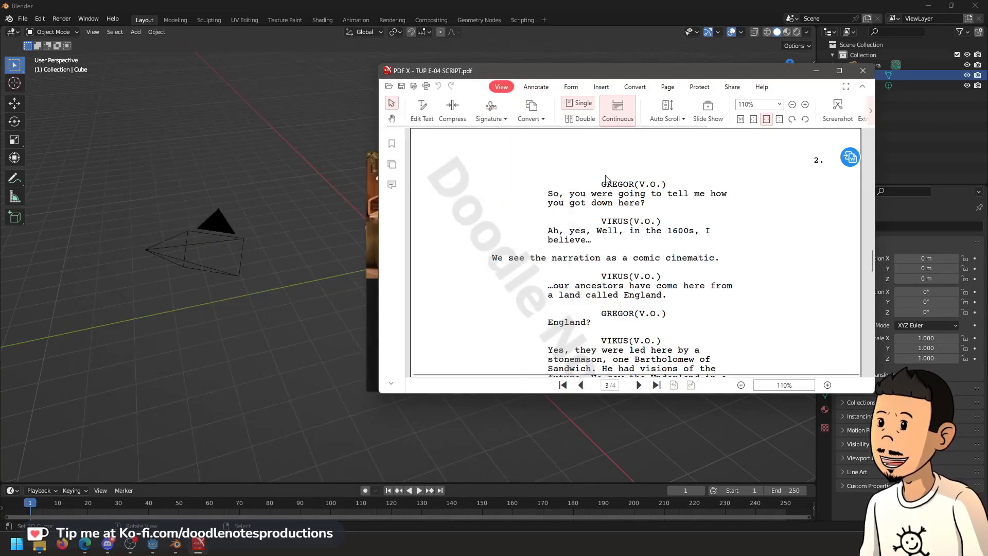
Launch DaVinci Resolve from the VISUAL group of pinned apps
click(17, 543)
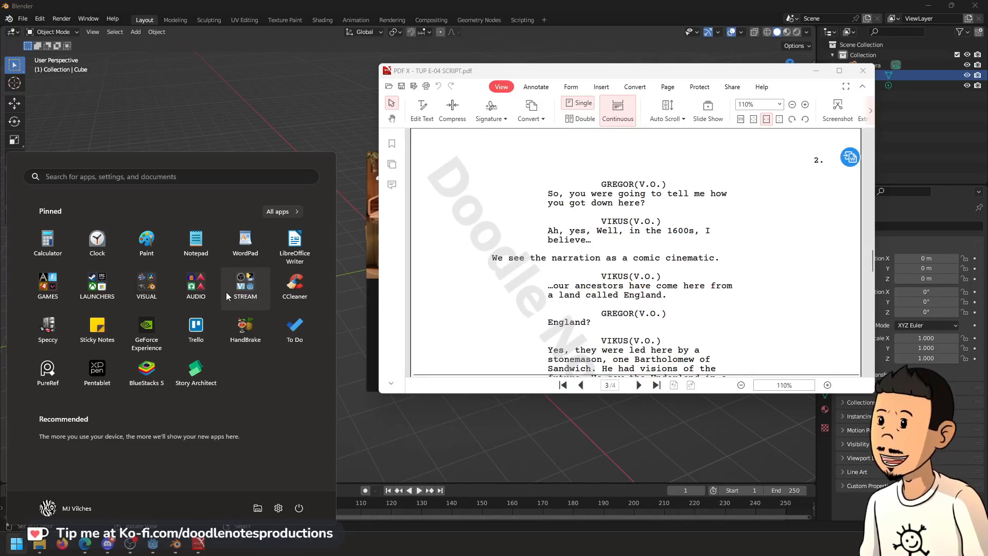
click(147, 286)
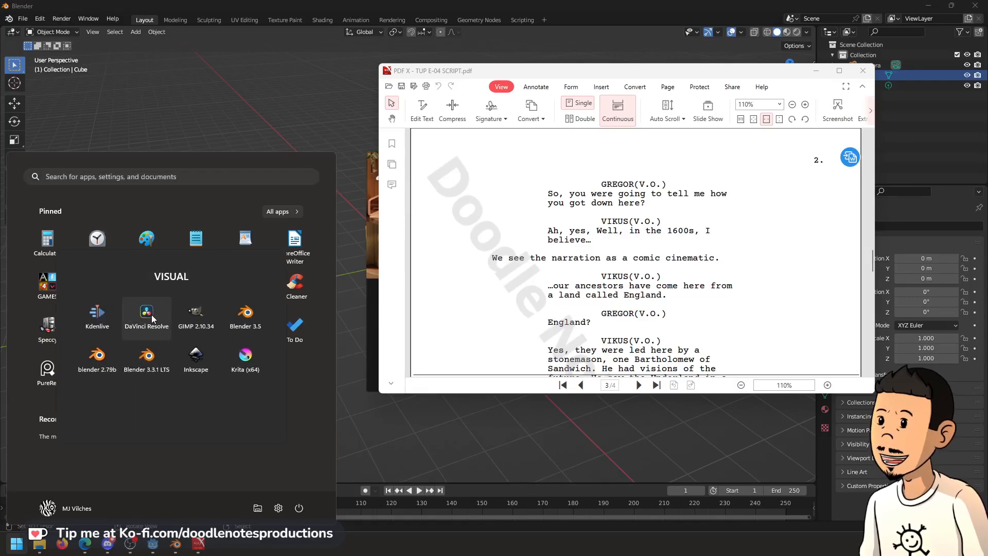
click(149, 316)
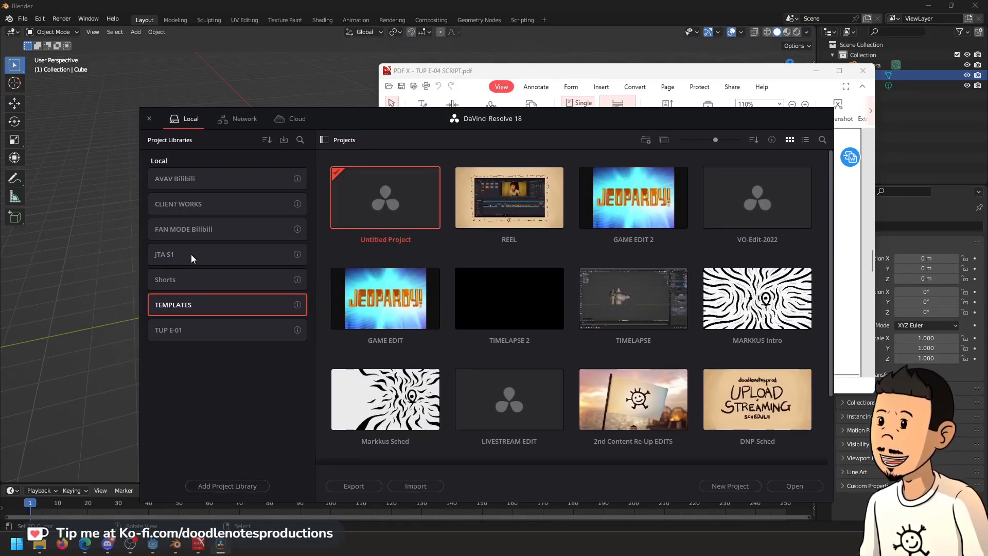
Select the TUP E-01 project library, check its details, and return to the library list
click(190, 332)
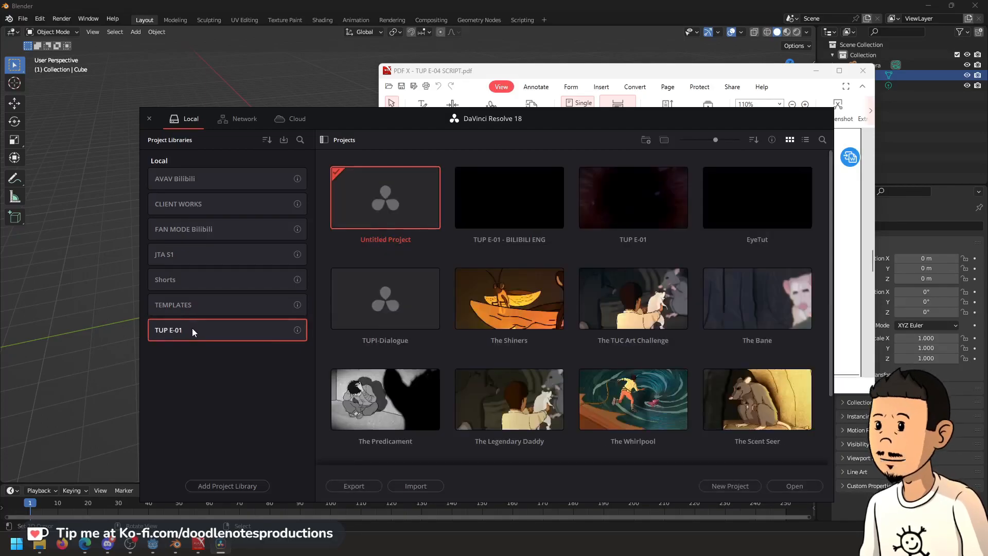
right_click(193, 331)
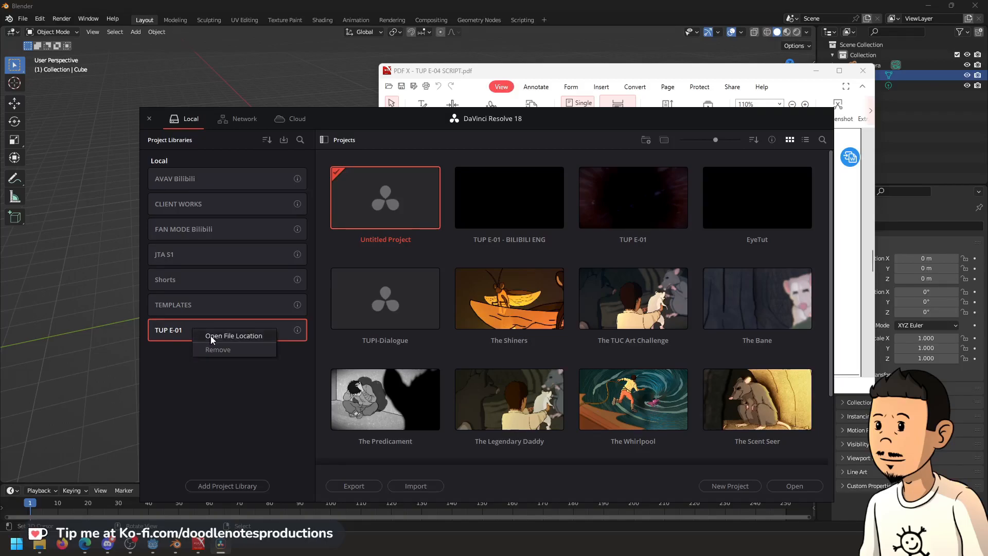
click(166, 335)
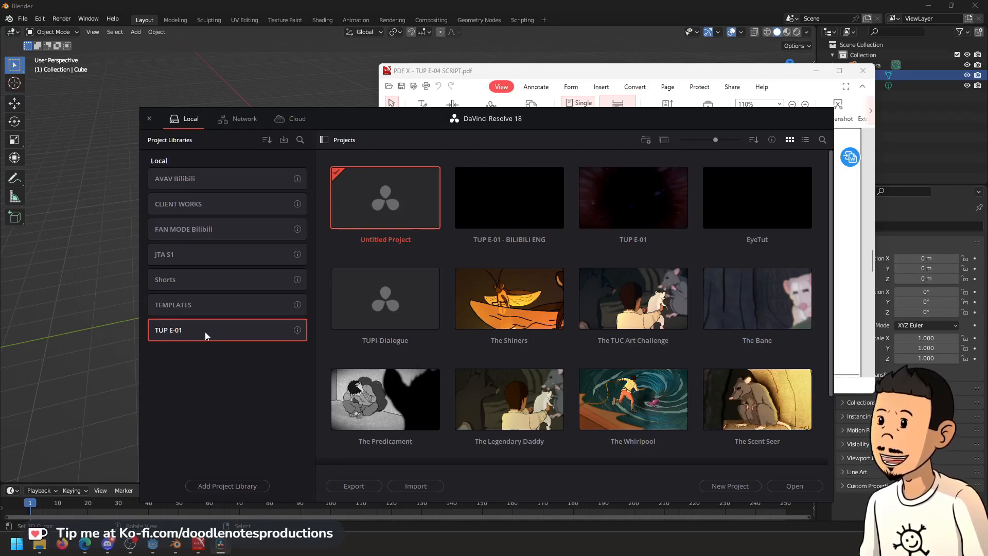
click(298, 331)
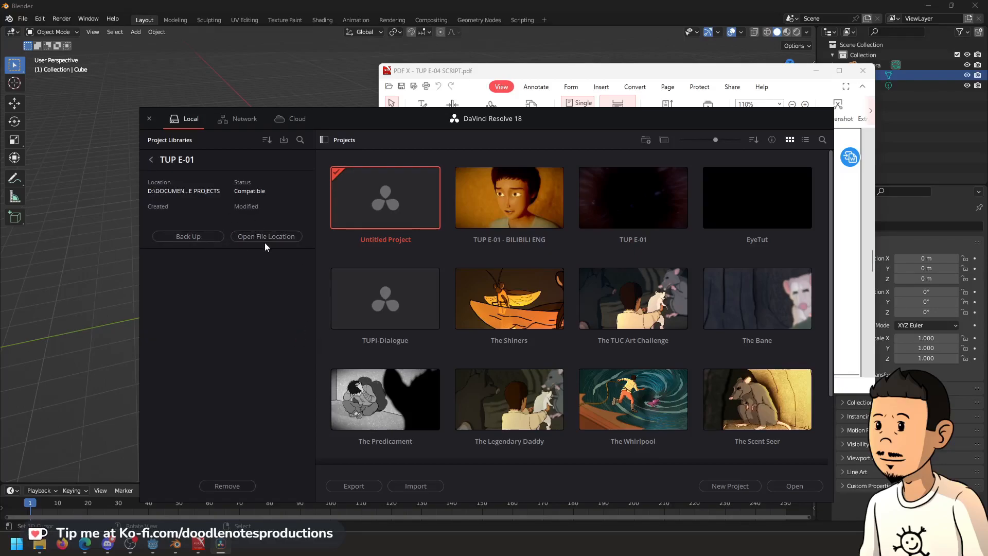
click(150, 160)
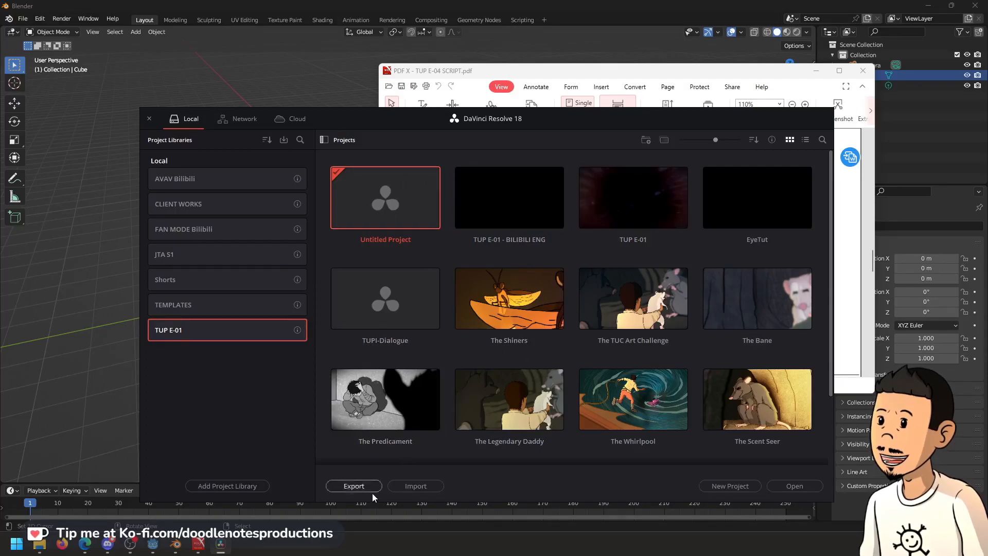
Open the Untitled Project in a maximized window and switch to the Edit page
double_click(403, 207)
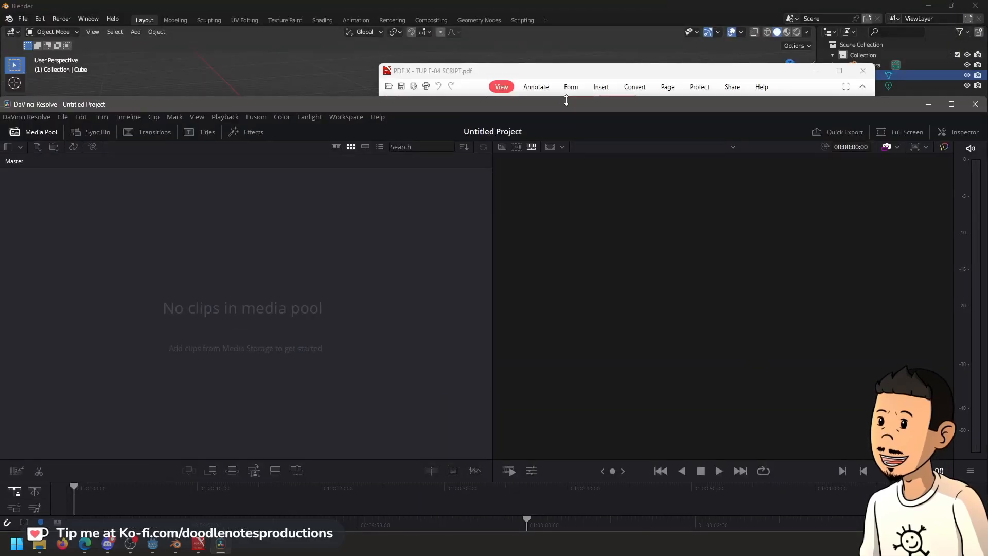
double_click(567, 102)
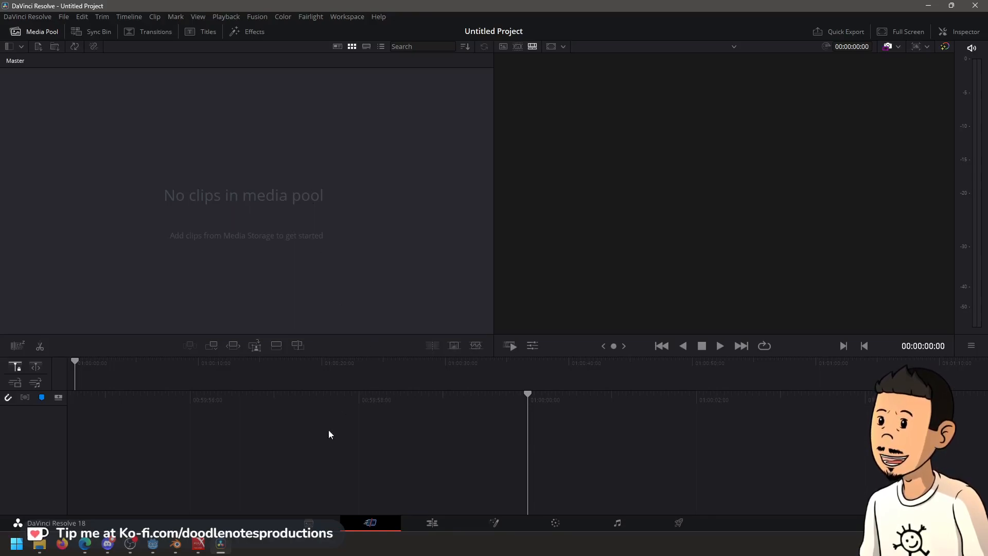
click(432, 523)
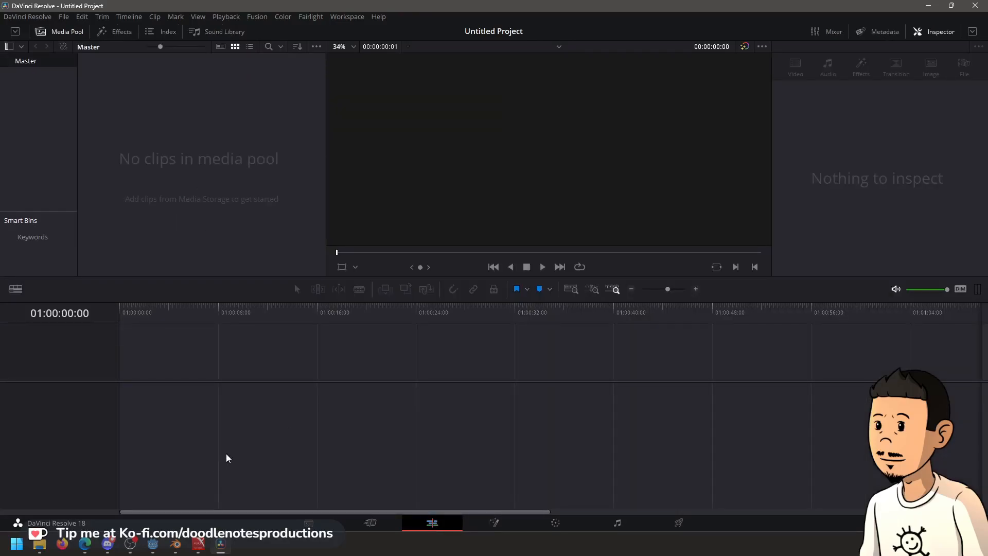
In File Explorer, browse from 1_TUP PHASE 2 through AUDIO, DIALOGUE and TUP E-04 to the VIKUS folder
click(39, 545)
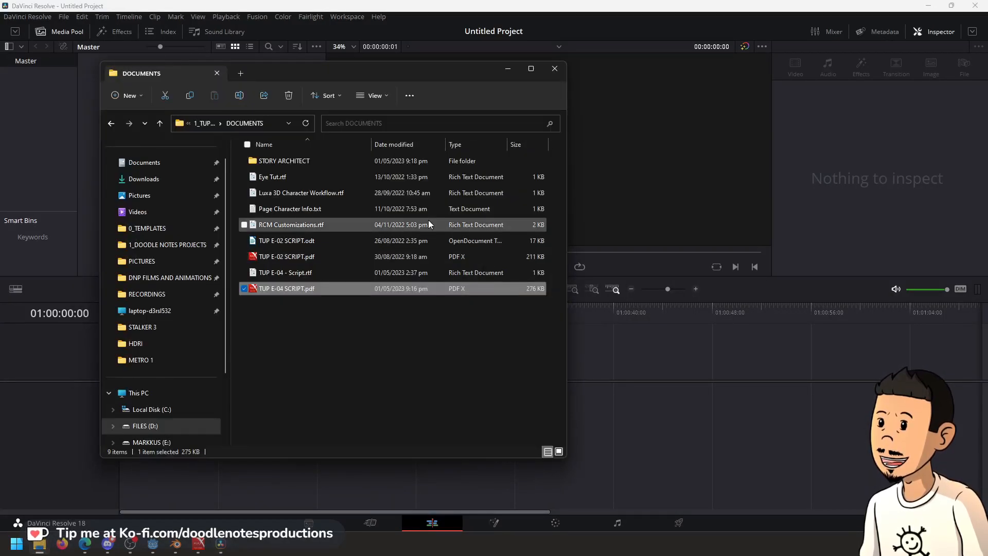
click(205, 124)
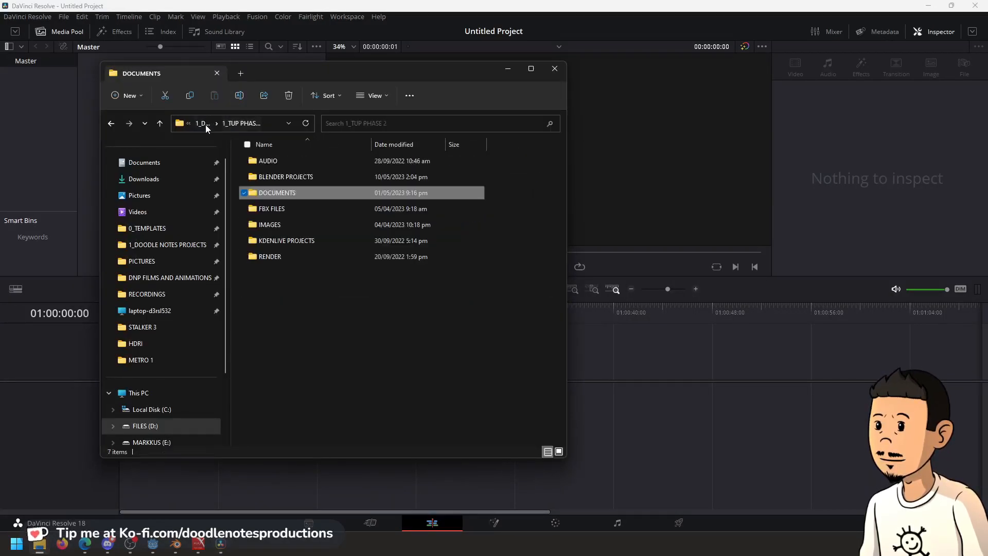
double_click(283, 160)
double_click(282, 161)
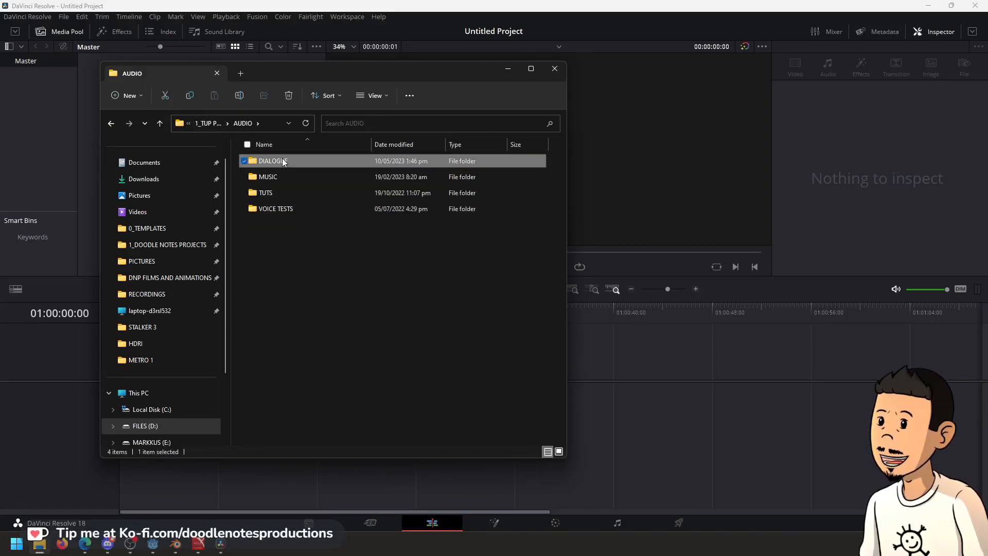
double_click(280, 177)
double_click(270, 176)
drag(301, 84, 455, 98)
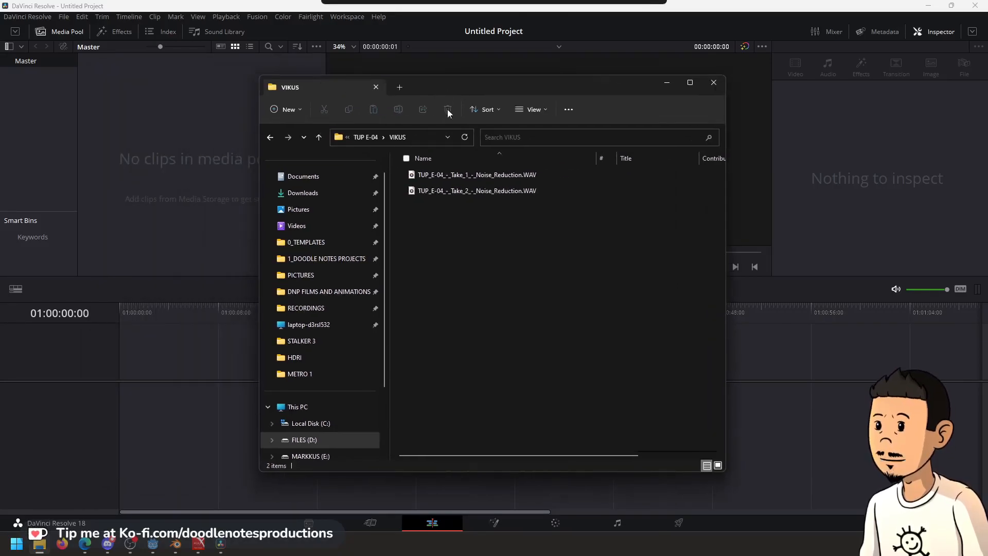
Back in DaVinci Resolve, create a new bin named DIALOGUE in the Master bin
click(167, 105)
right_click(163, 99)
click(162, 99)
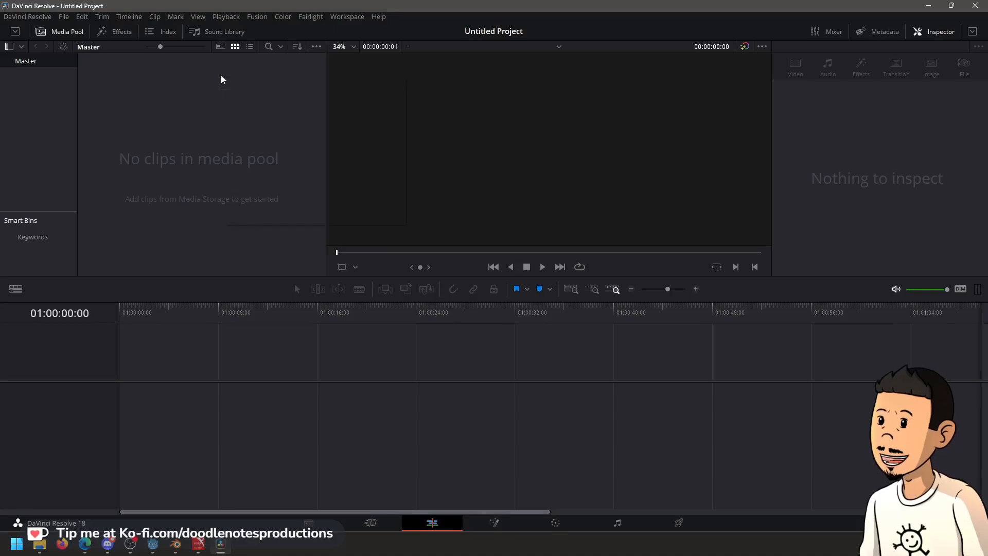
right_click(221, 75)
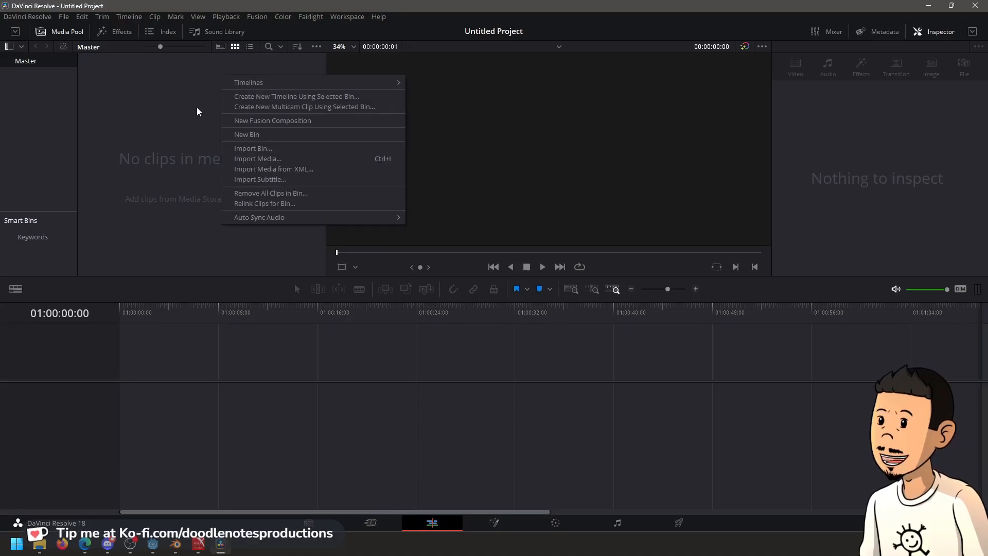
click(261, 135)
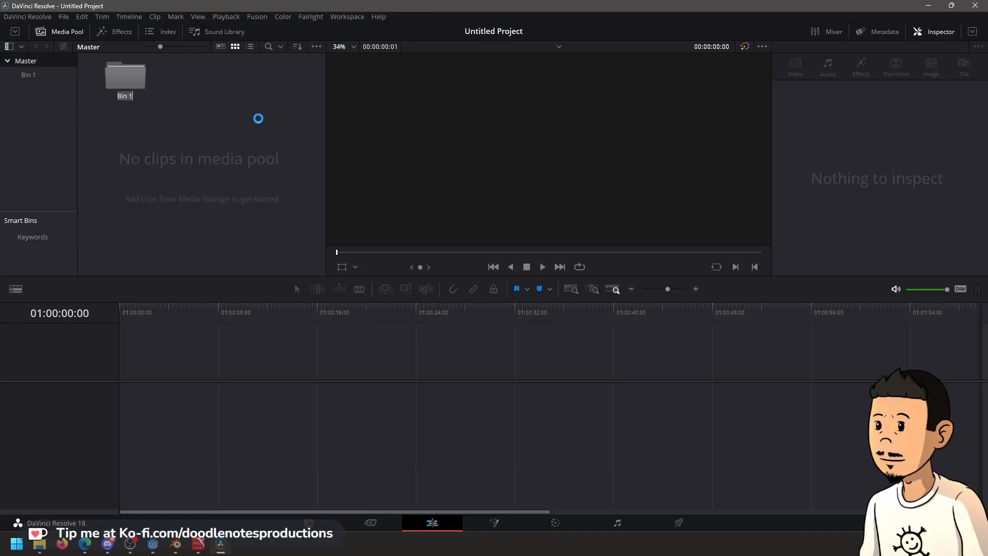
text(A)
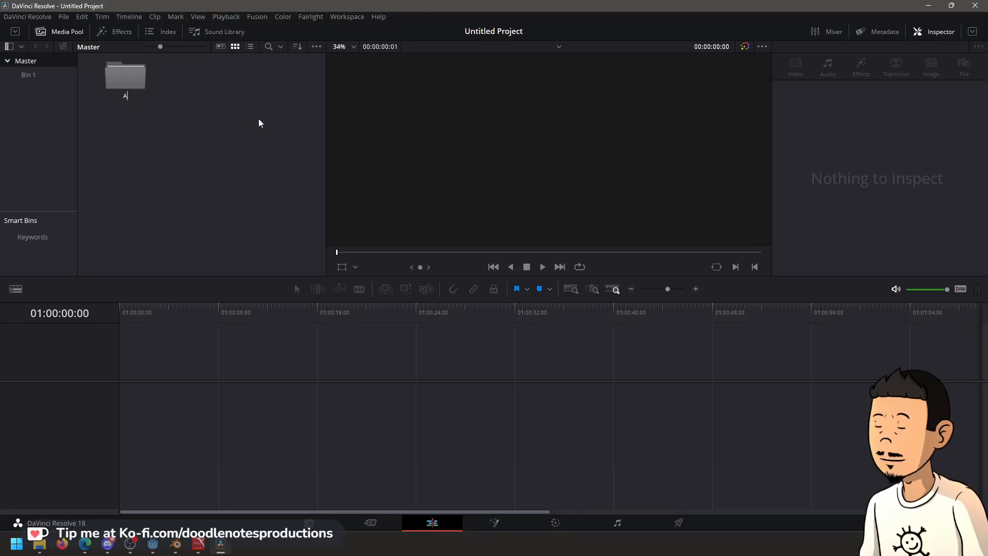
key(BackSpace)
text(DIALOGUE)
key(Return)
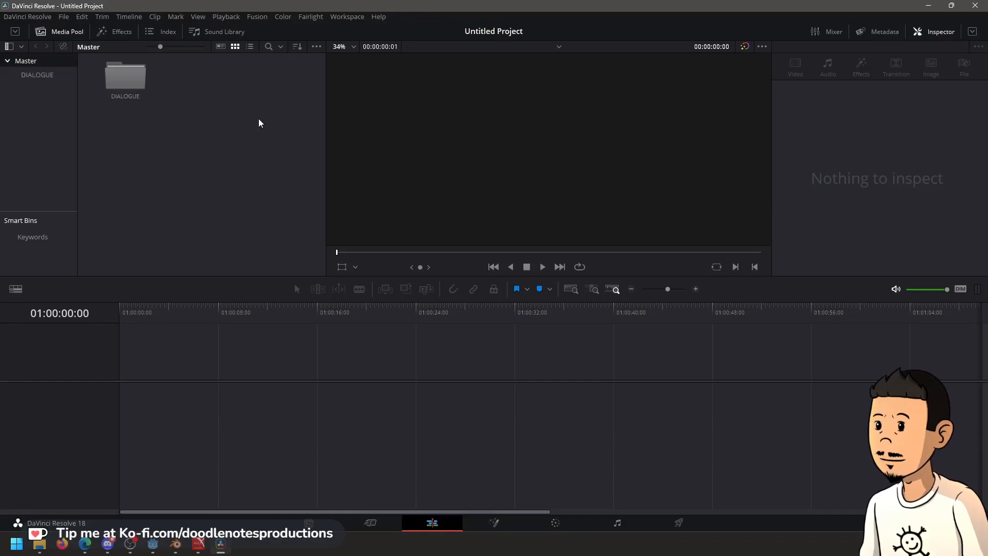
Import both TUP_E-04 noise-reduction WAV takes from the VIKUS folder into the DIALOGUE bin
double_click(146, 89)
key(alt+Tab)
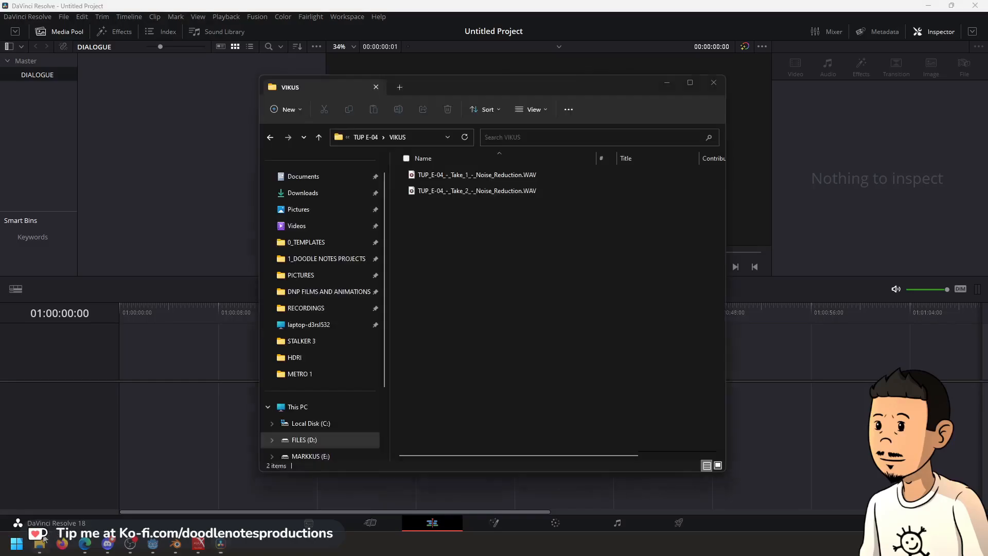
drag(447, 220, 119, 134)
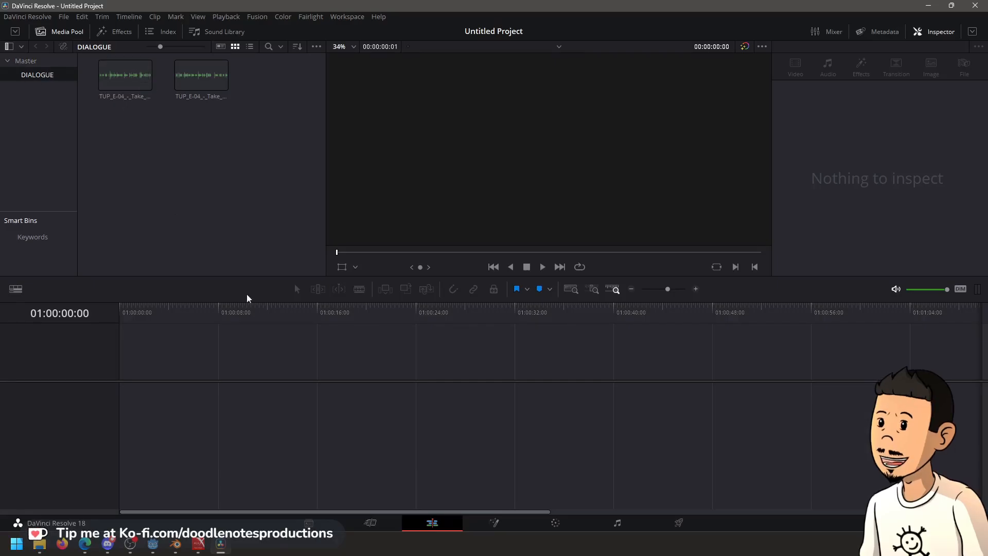
Import Gregor.wav from the TUP E-04 GREGOR folder into the DIALOGUE bin
key(alt+Tab)
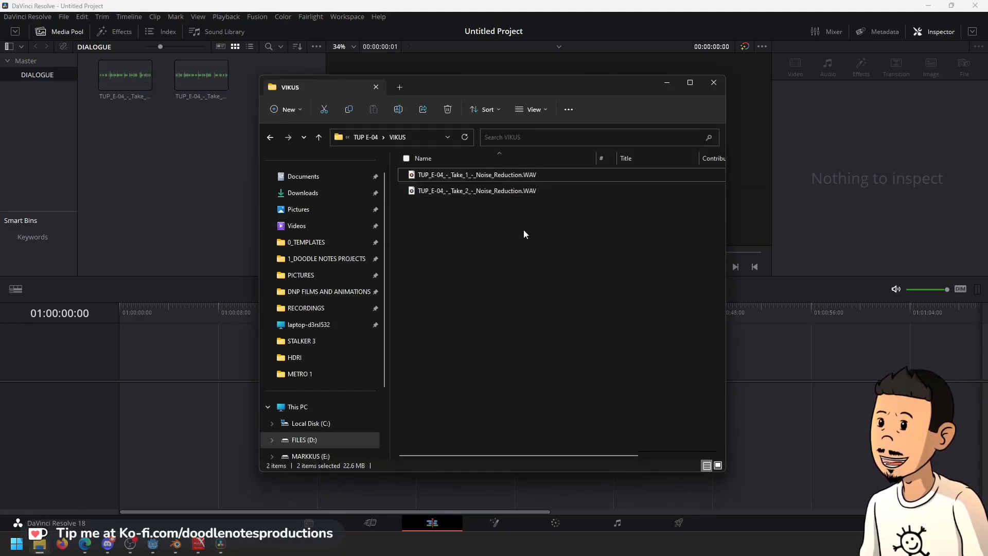
click(365, 139)
click(442, 178)
double_click(441, 177)
click(452, 170)
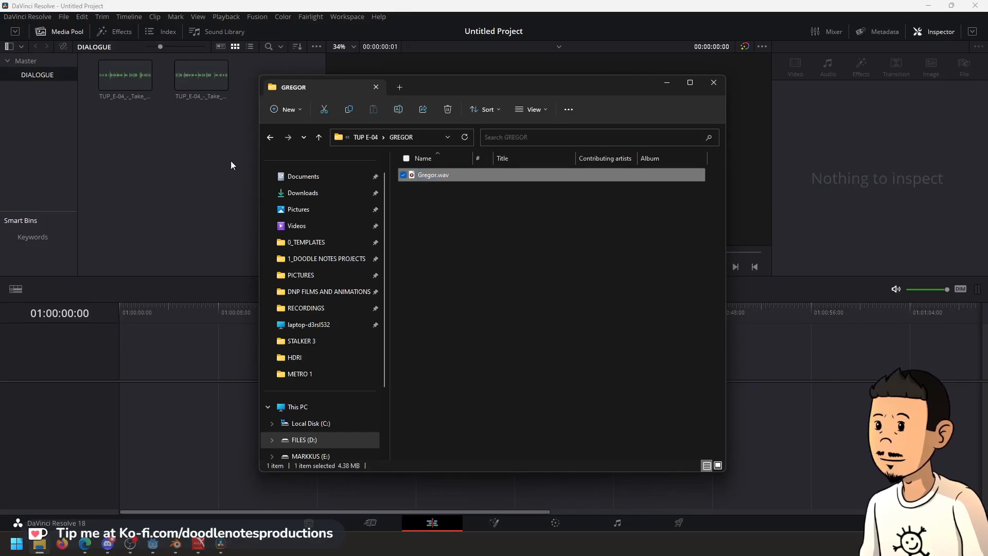
drag(281, 173, 121, 133)
click(144, 121)
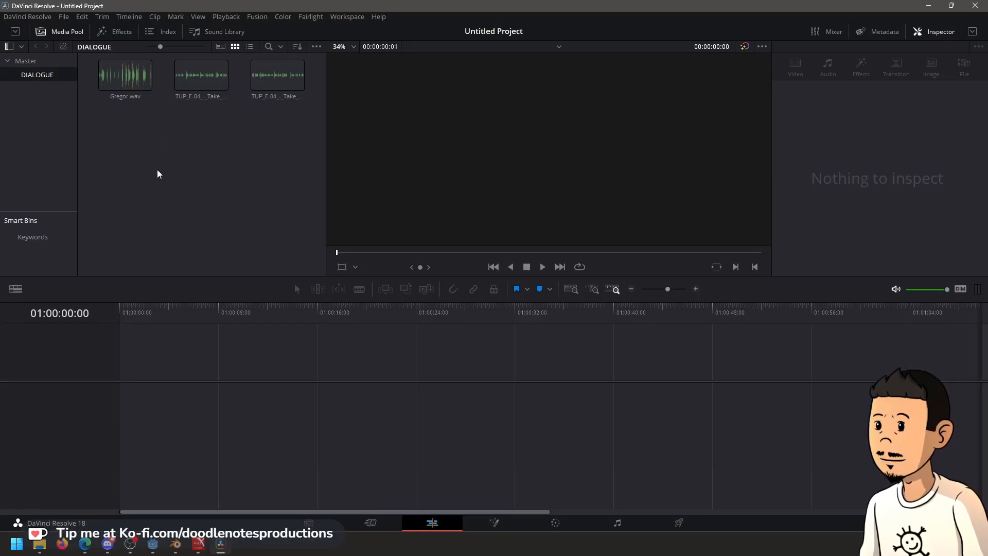
click(184, 546)
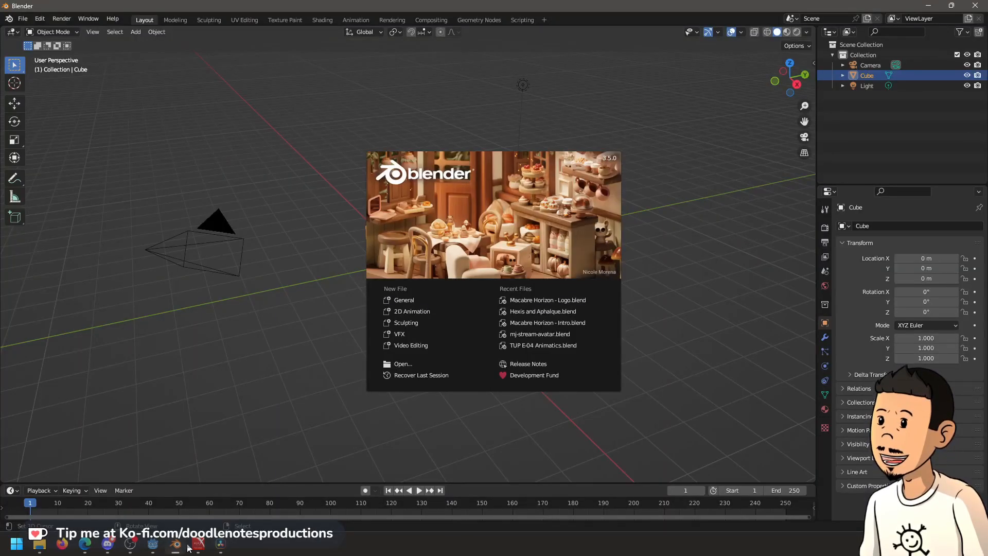
click(189, 547)
click(124, 77)
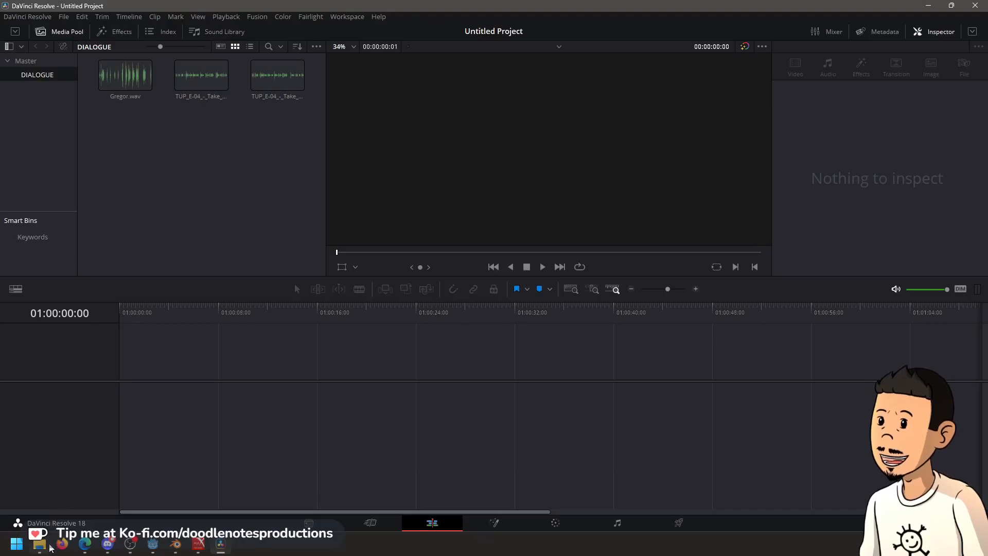
Place Gregor.wav at the start of a new timeline, play its opening, and return the playhead to the beginning
drag(125, 78, 159, 444)
key(space)
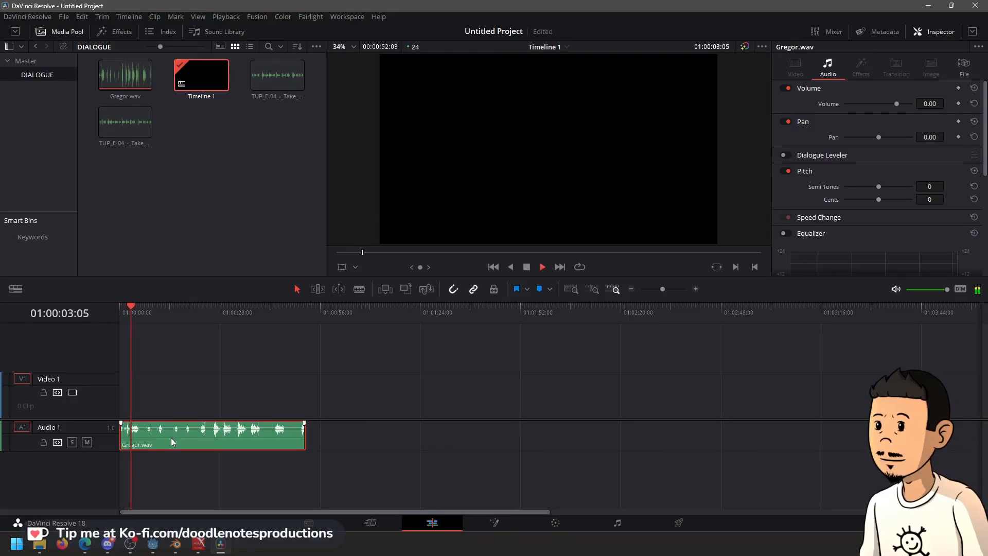
scroll(171, 437, up, 5)
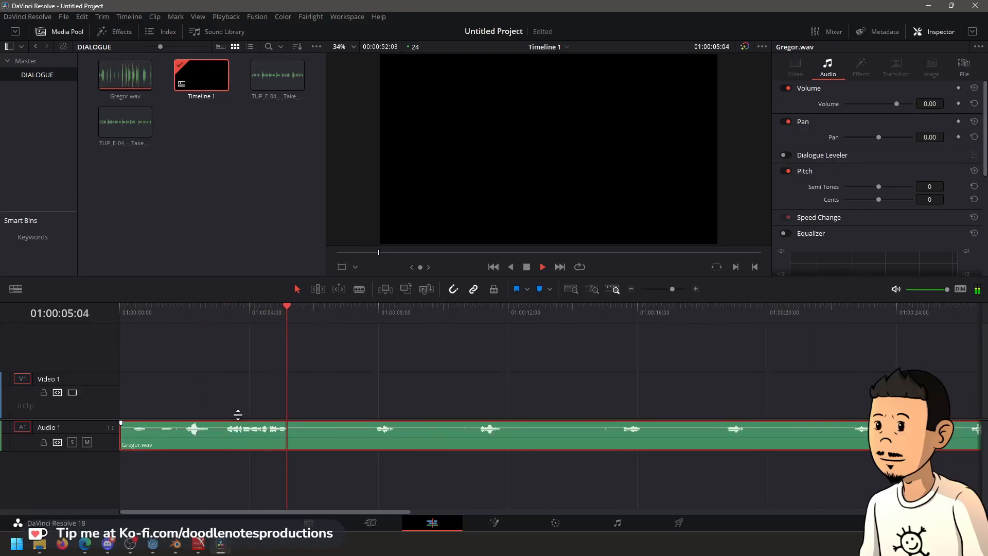
click(121, 309)
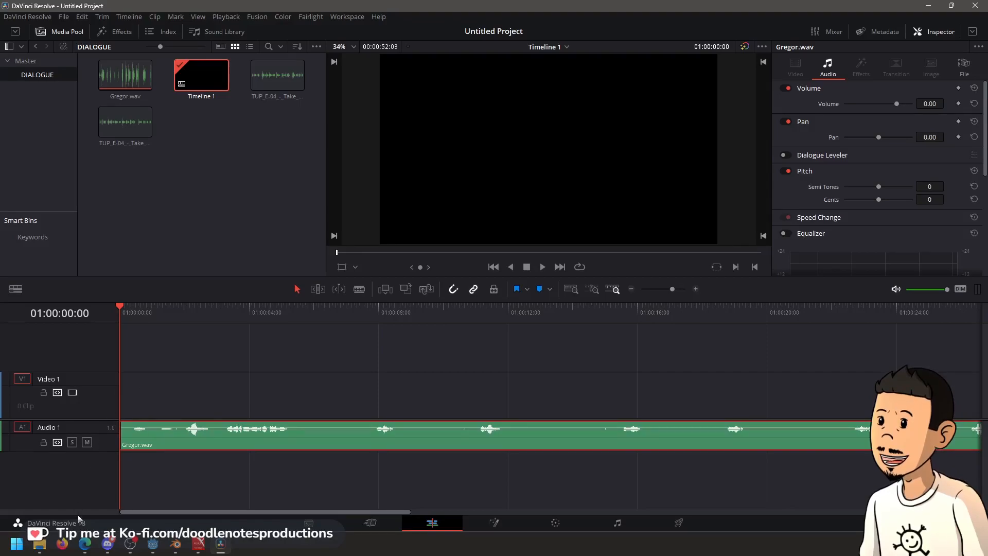
Switch to Microsoft Edge and open the YouTube home page in a new window
click(86, 547)
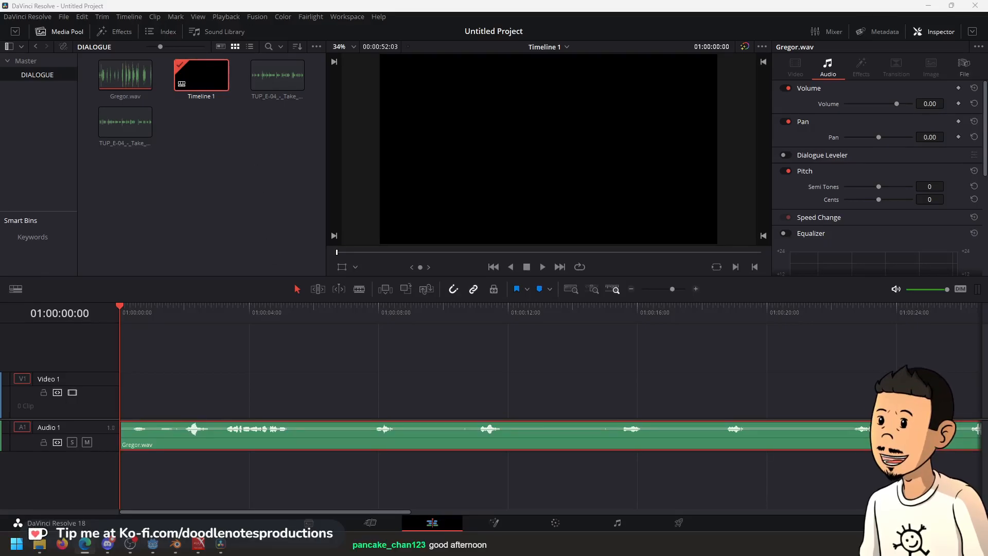
double_click(277, 131)
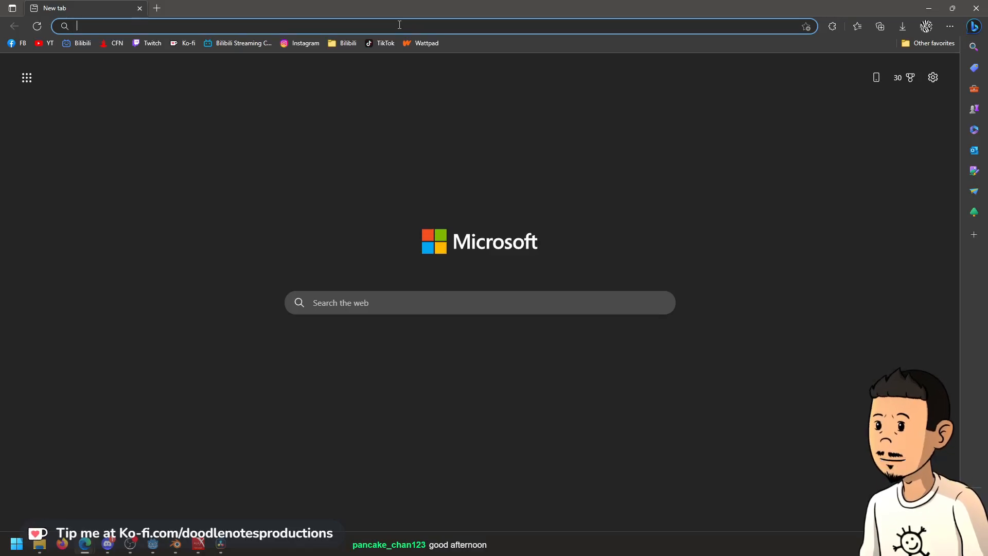
text(a)
key(BackSpace)
key(BackSpace)
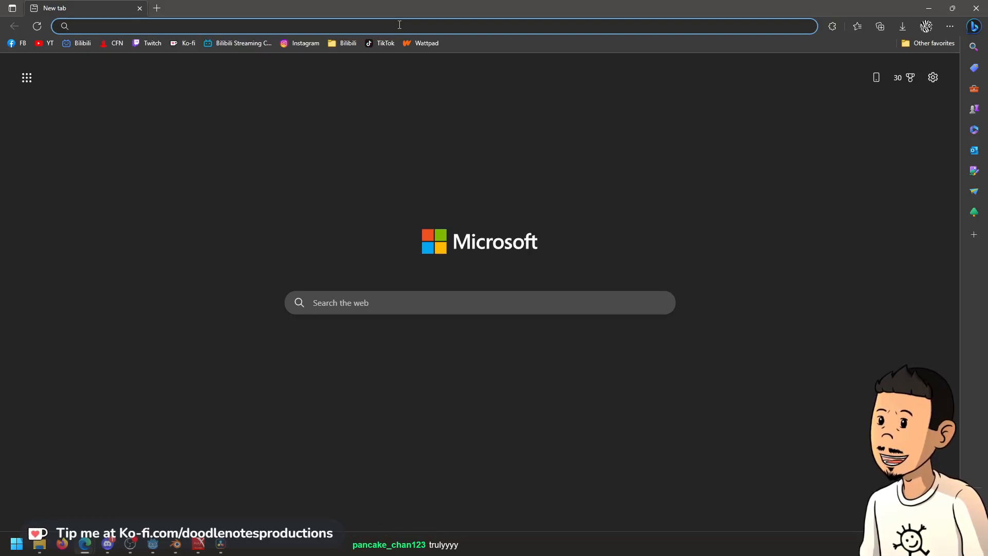
click(46, 43)
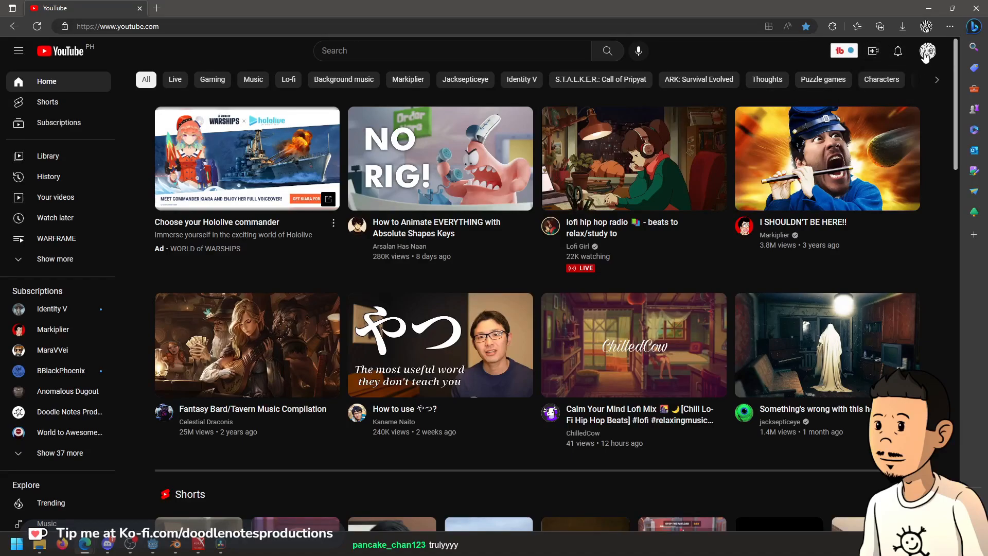
View the account's own YouTube channel, open its YouTube Studio dashboard, and go to the Audio library
click(929, 53)
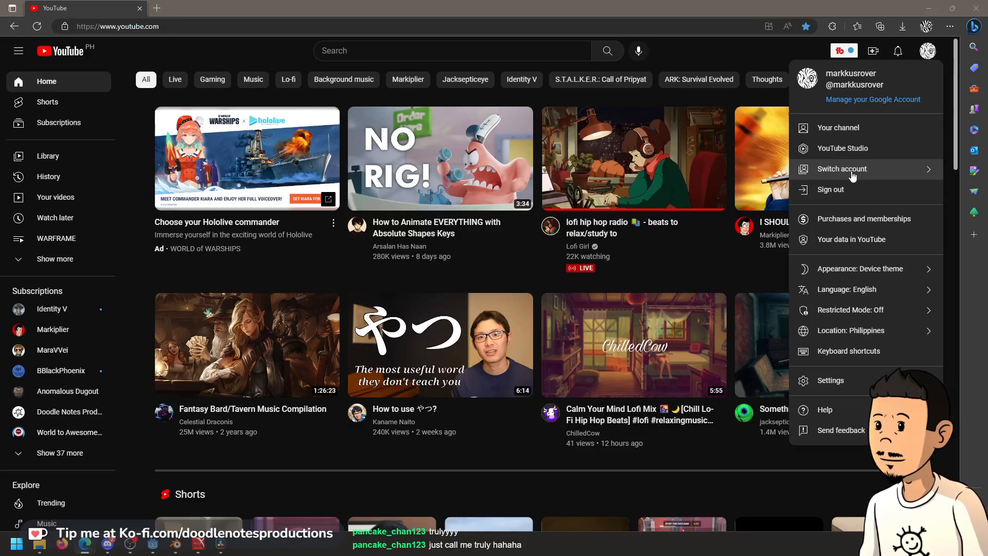
click(868, 133)
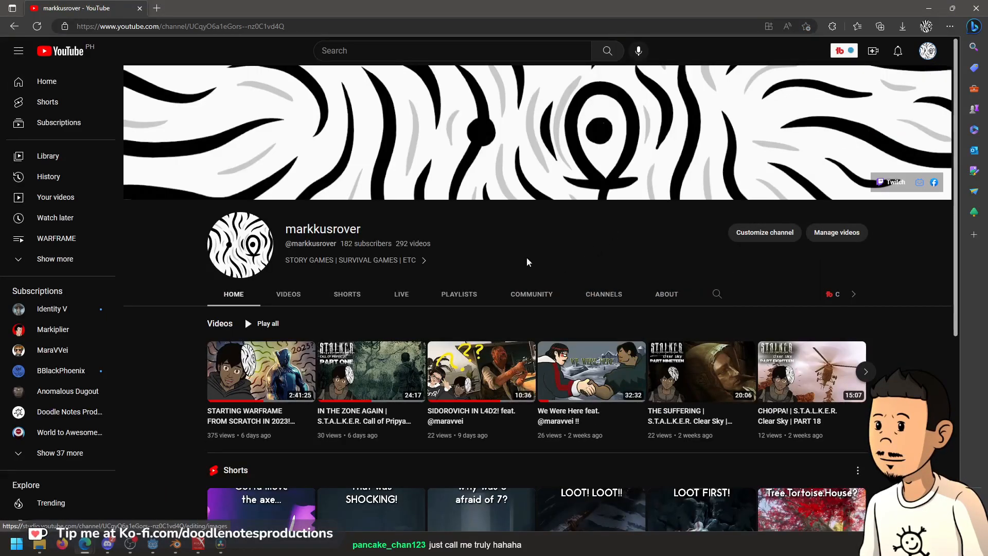
click(927, 54)
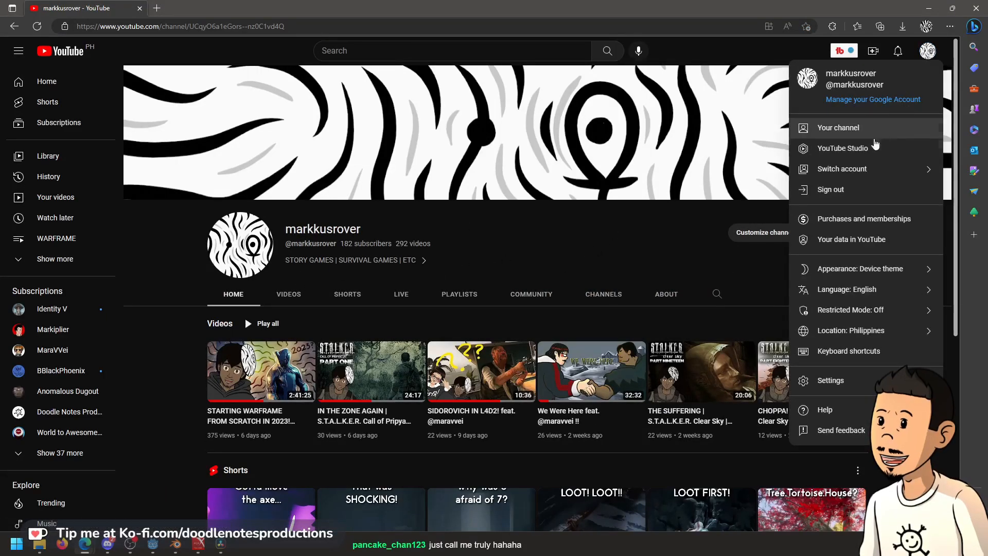
click(869, 156)
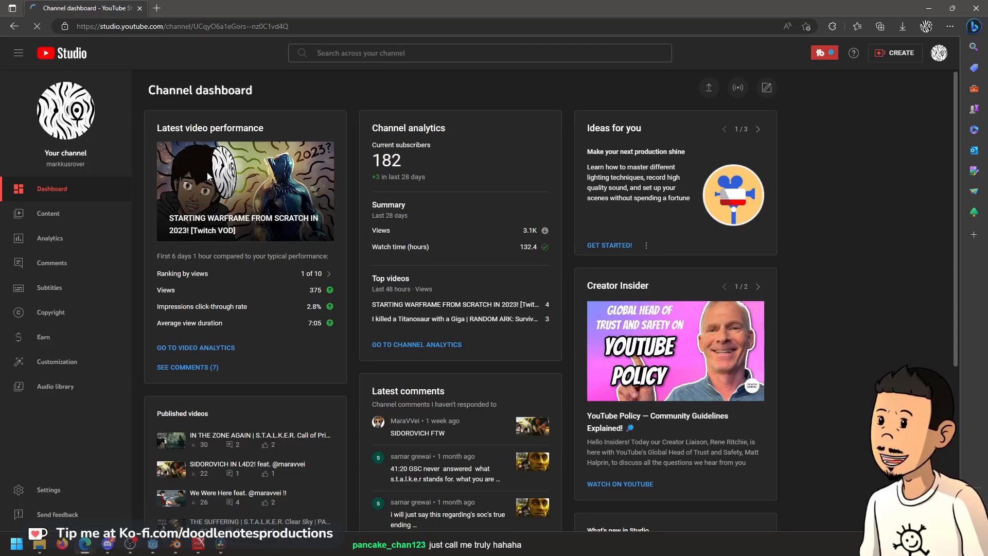
click(142, 369)
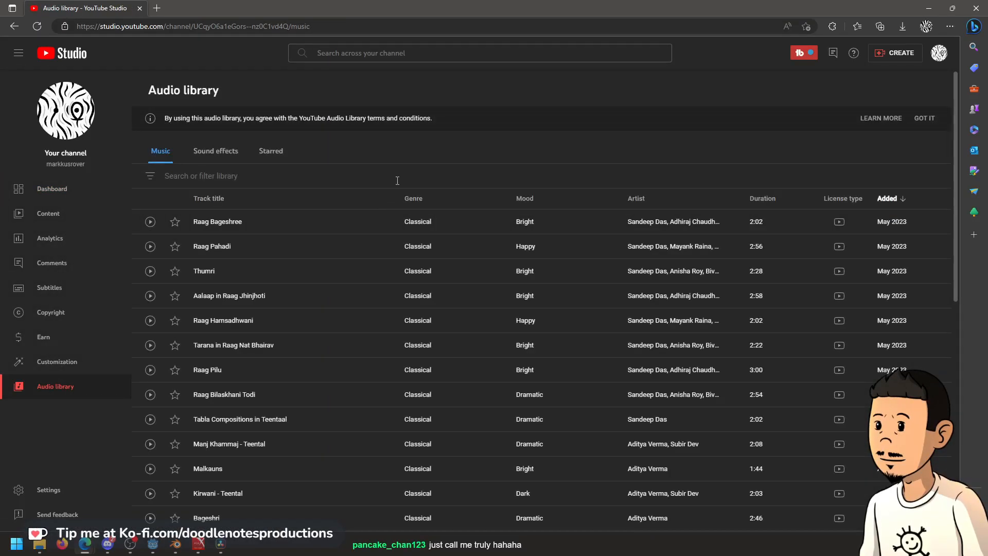
Search the Audio library's sound effects for "dinner", preview Pounding On Dinner Table Series, and clear the search filter
click(226, 152)
click(314, 176)
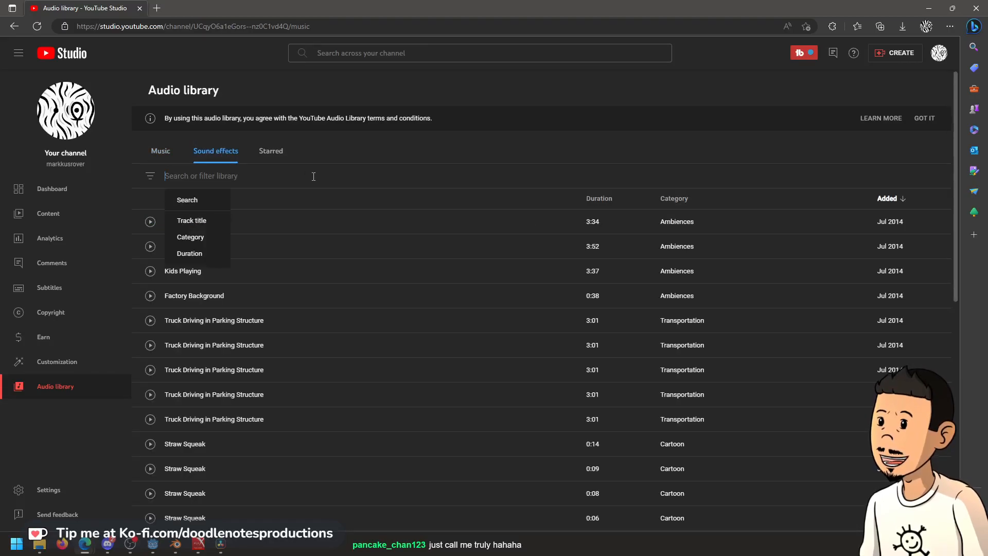
text(dinner)
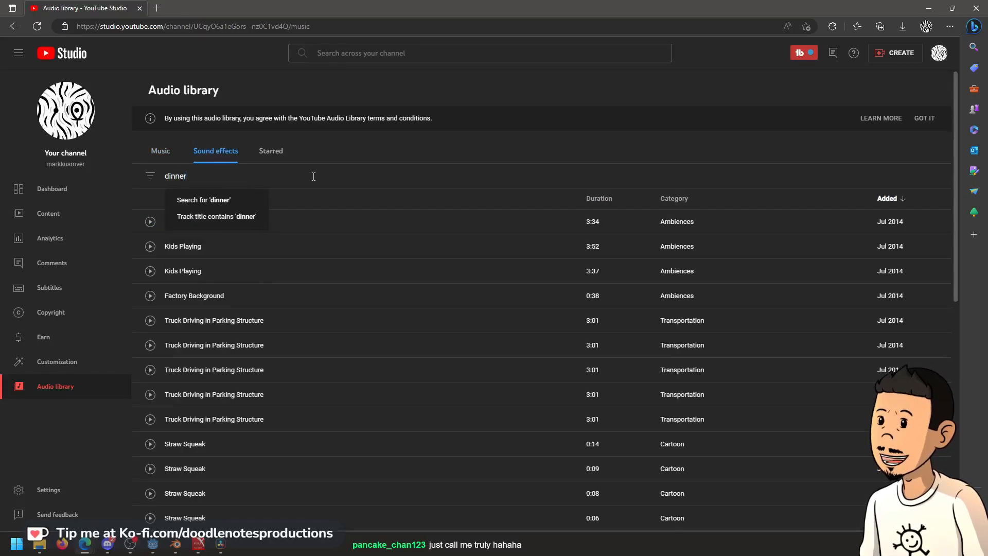
key(Return)
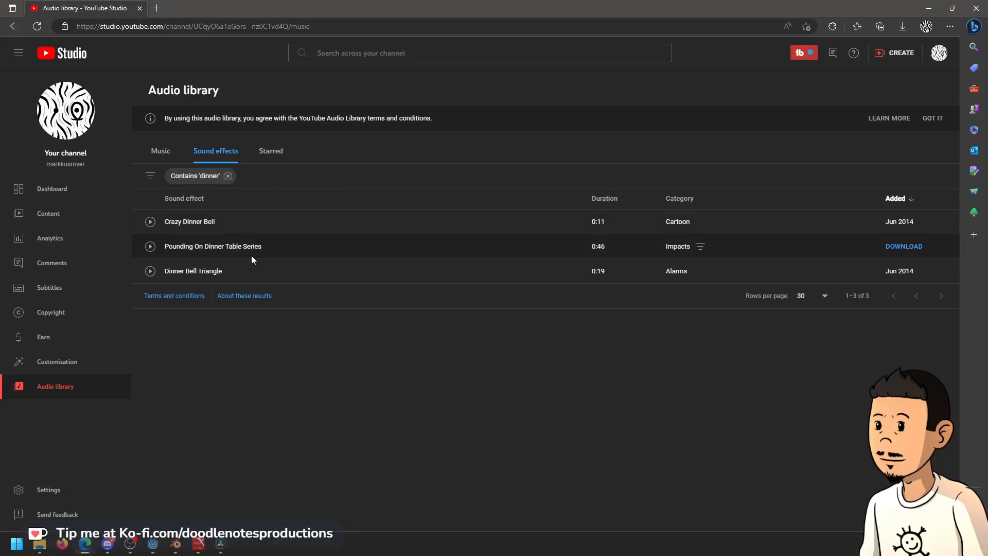
click(150, 246)
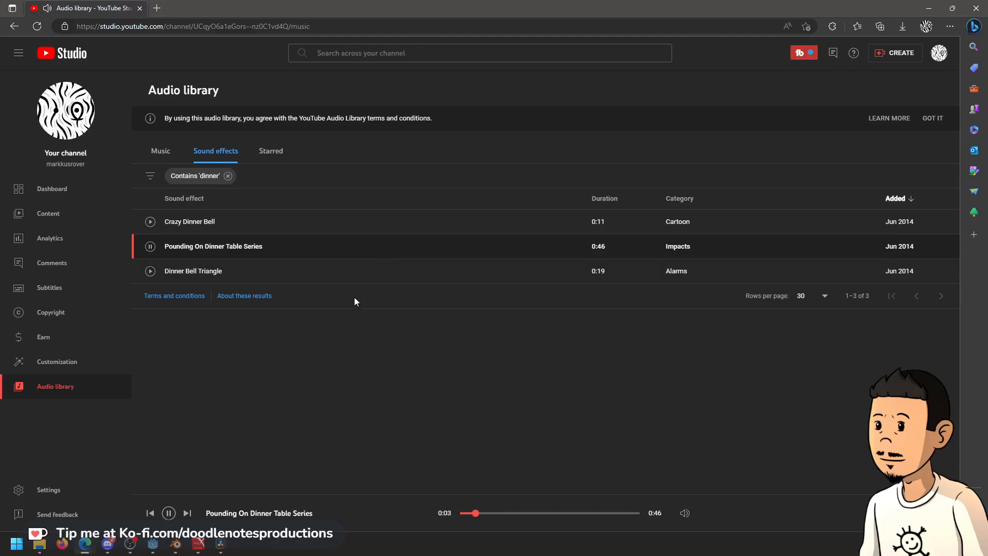
click(228, 176)
Open freesound.org in a new browser tab
click(157, 9)
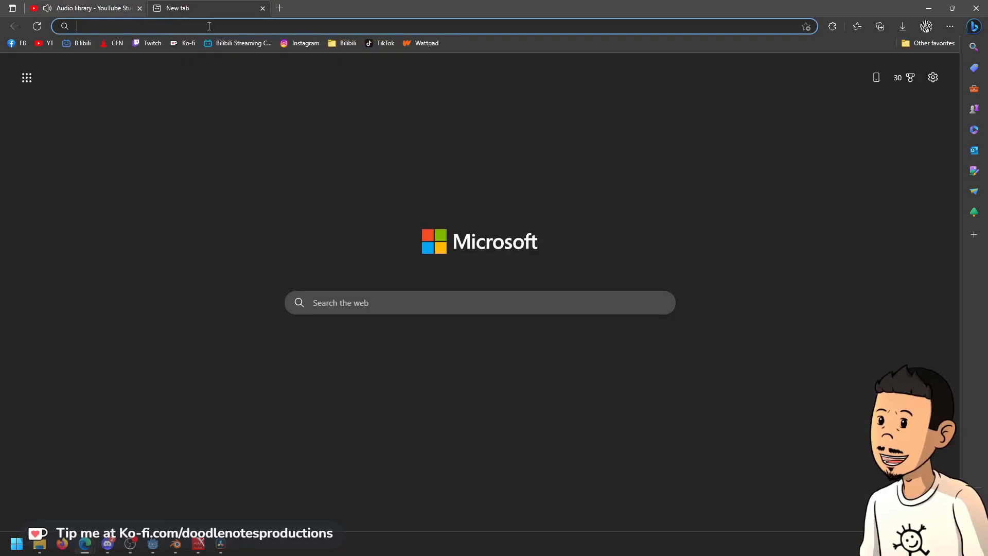
text(frees)
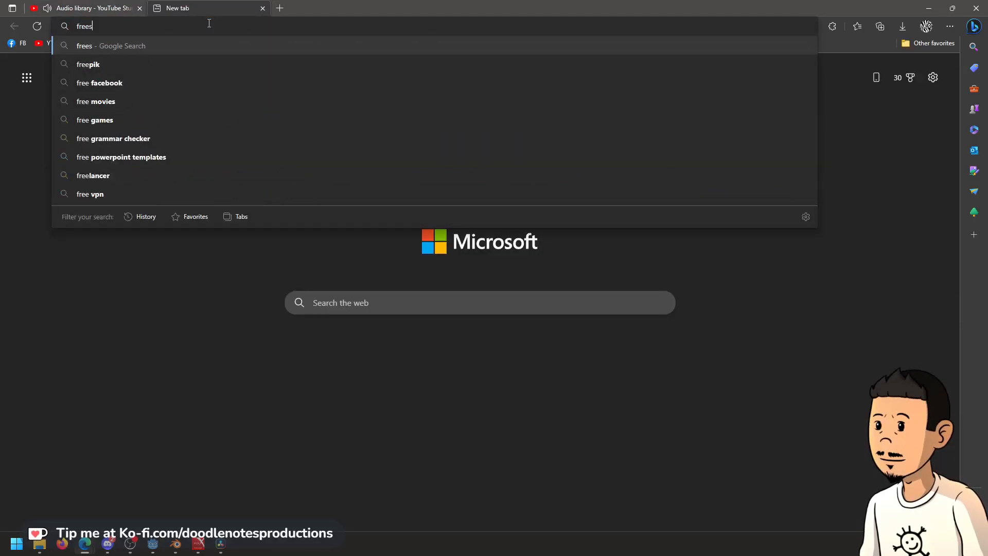
text(ound.org)
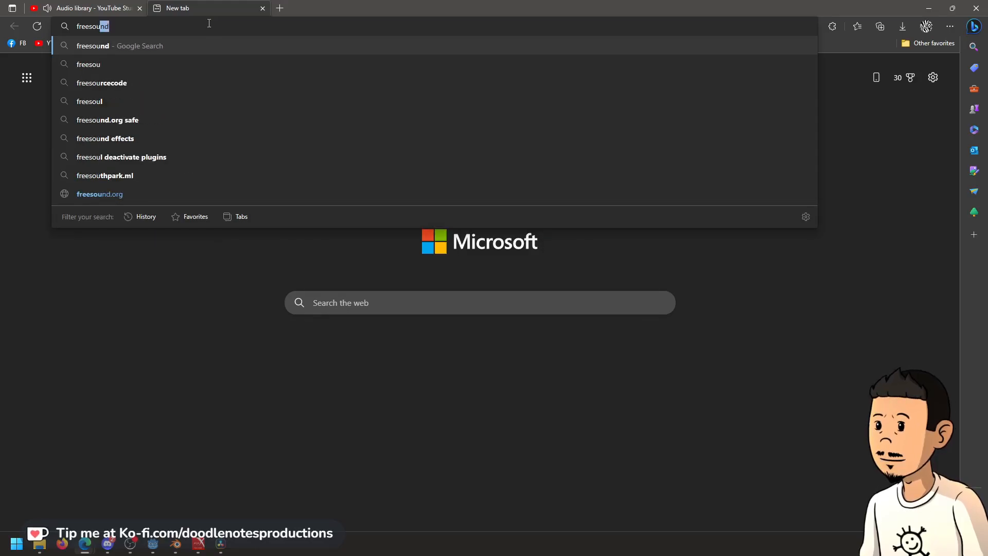
key(Return)
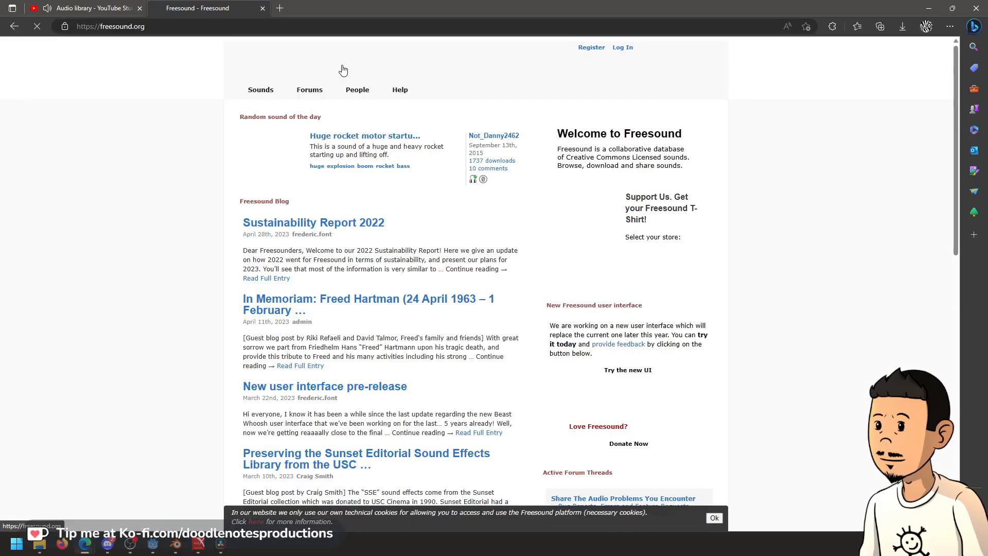
Back in the YouTube Audio library, stop the preview, search sound effects for "clattering", clear the filter, and close the library's page
click(117, 8)
click(169, 514)
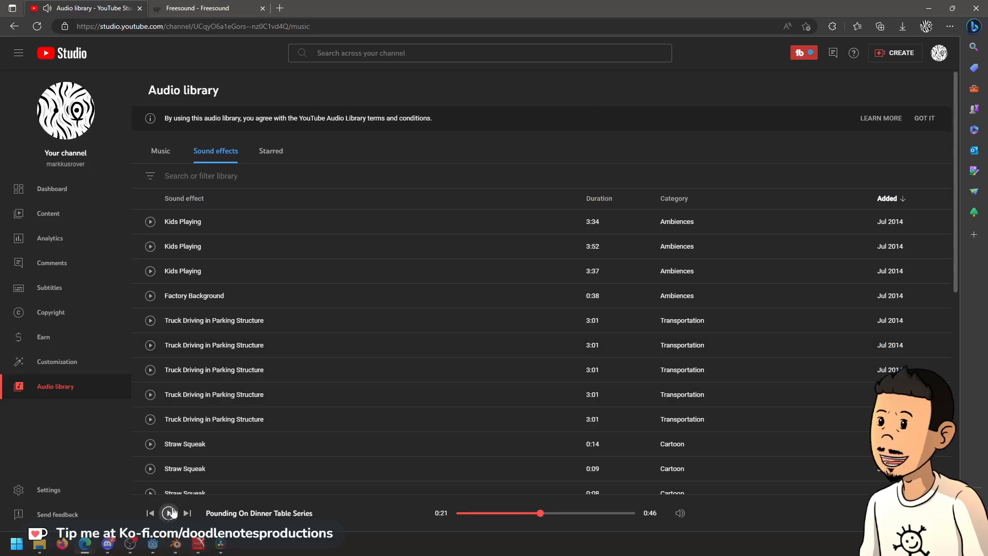
click(213, 175)
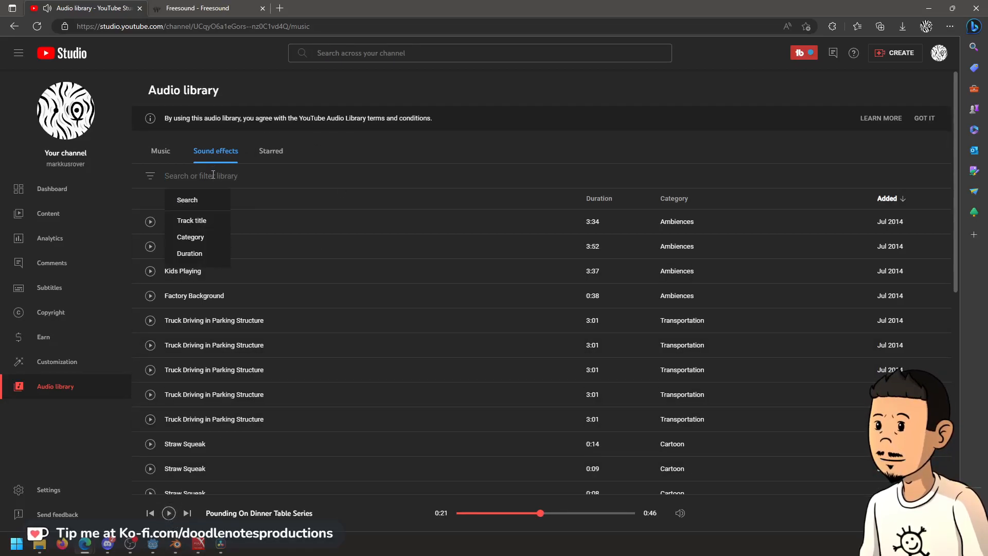
text(clattering)
key(Return)
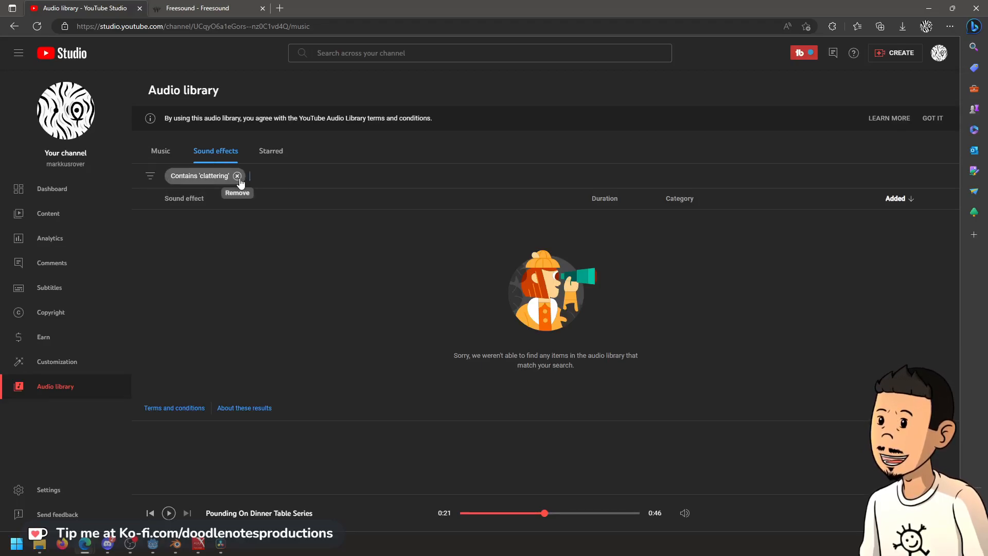
click(237, 176)
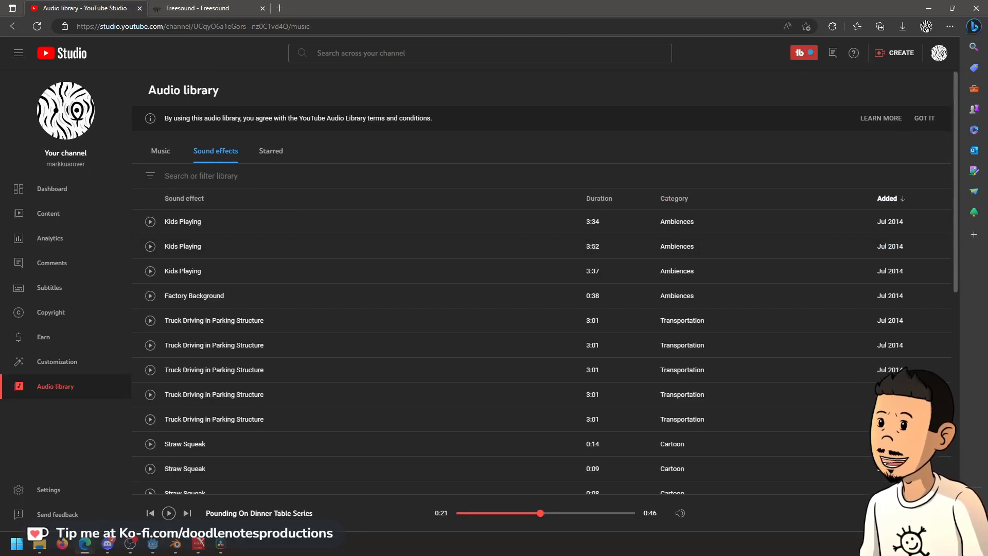
click(140, 8)
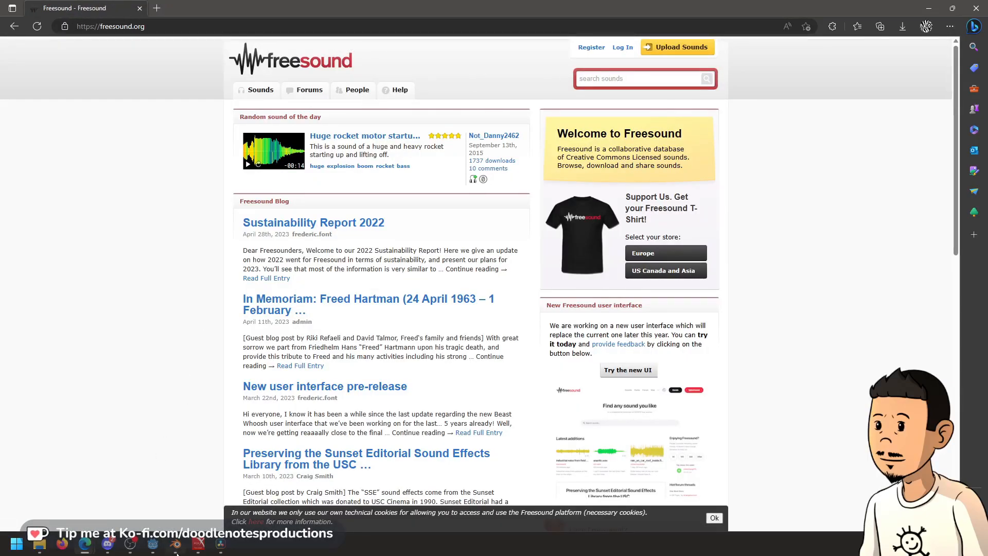
Return to DaVinci Resolve, open File Explorer over it, and browse the AUDIO folder inside 0_TEMPLATES
click(135, 548)
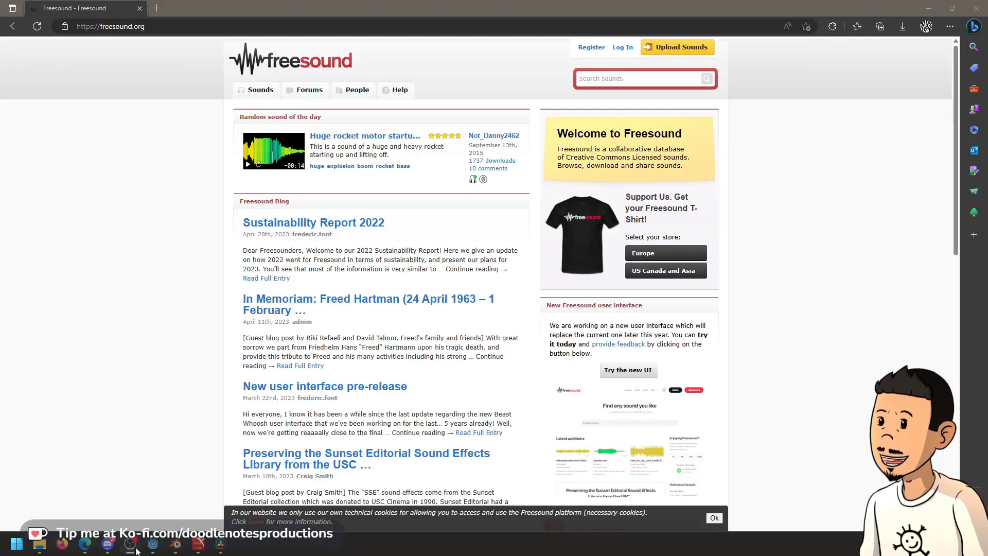
click(216, 549)
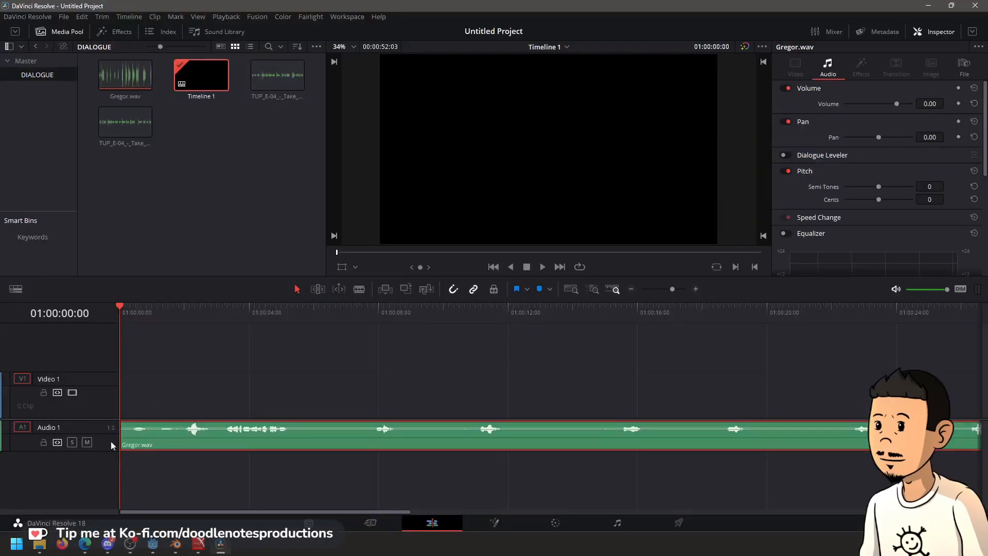
click(41, 545)
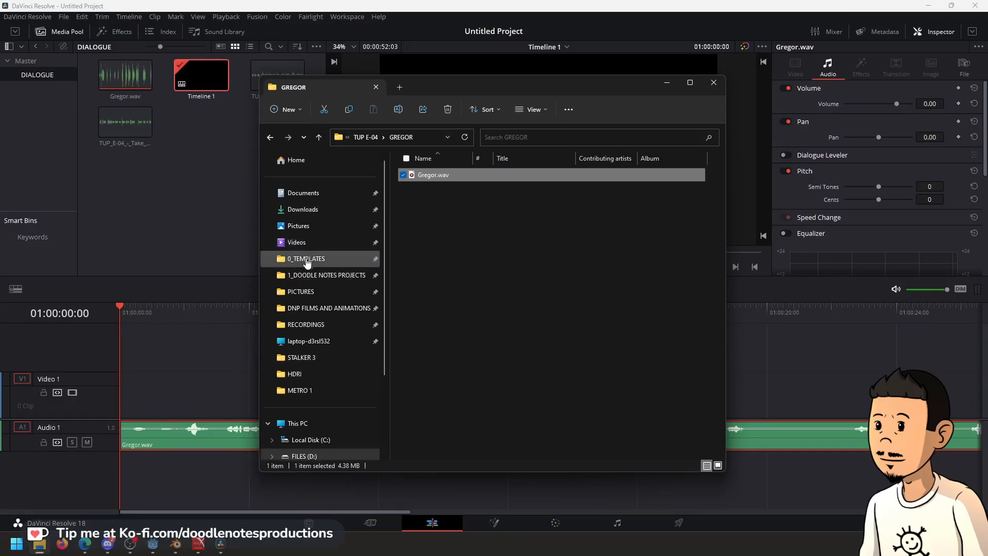
click(332, 258)
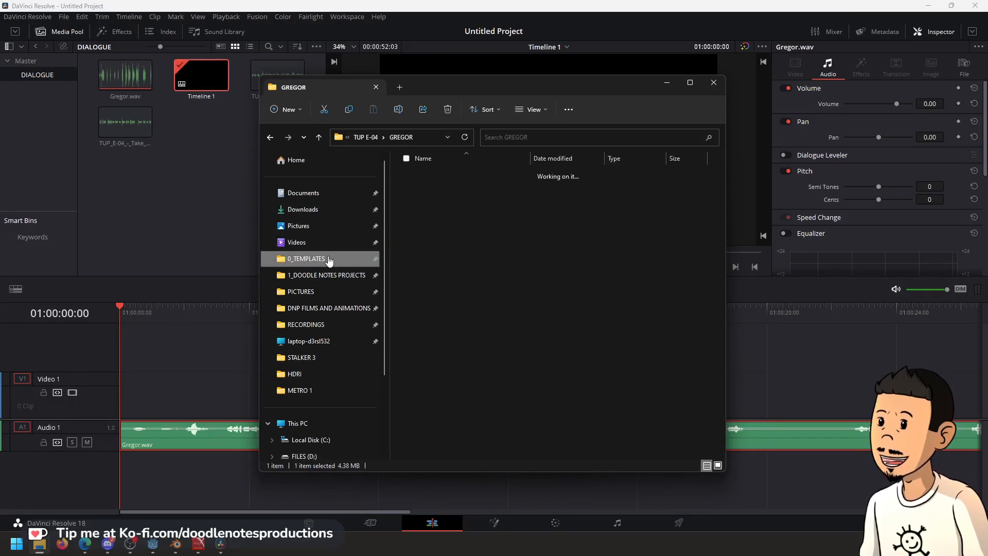
double_click(443, 177)
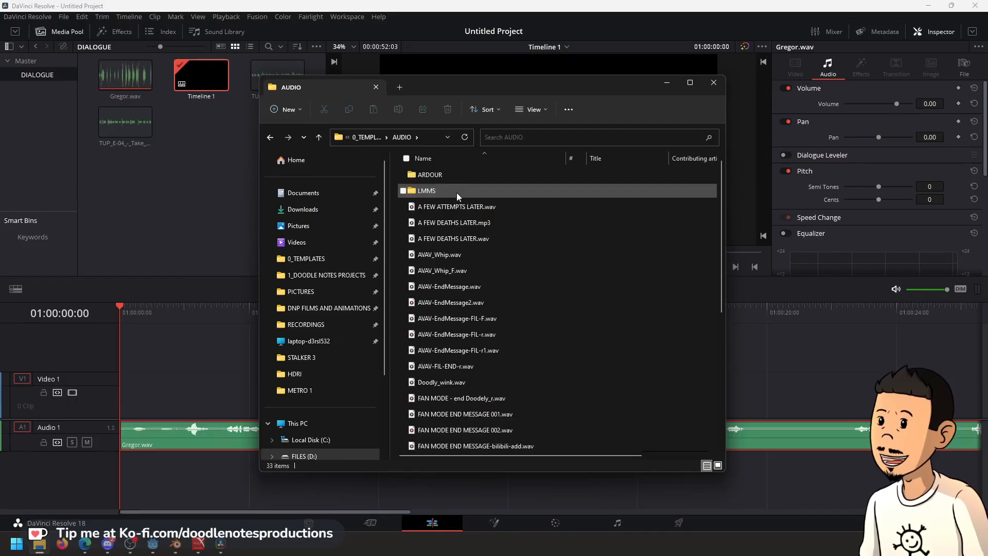
click(368, 137)
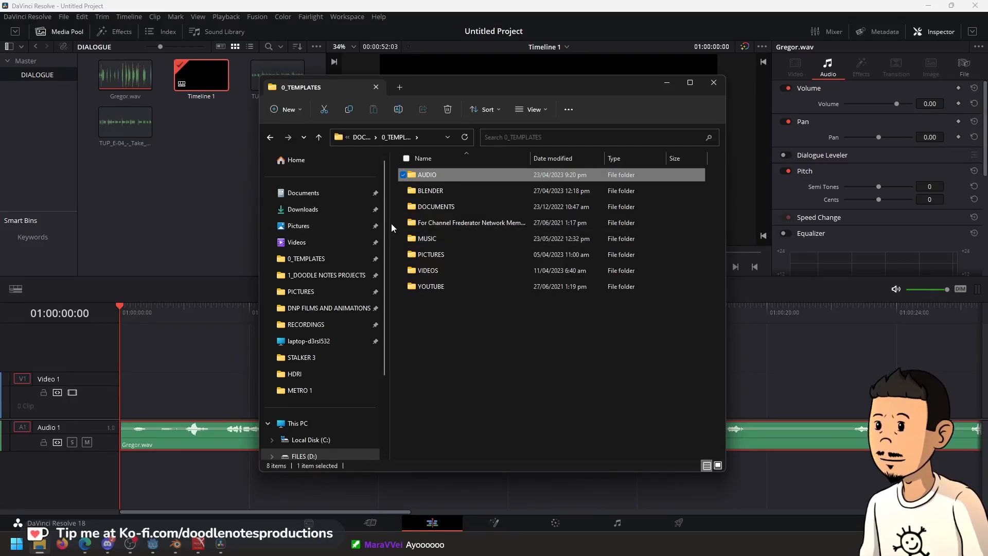
key(alt+Tab)
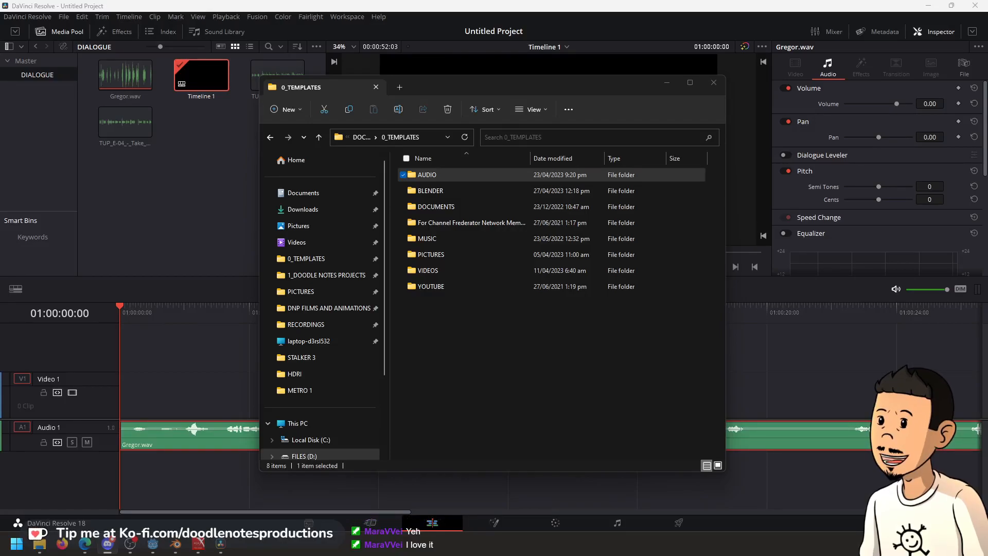
click(508, 360)
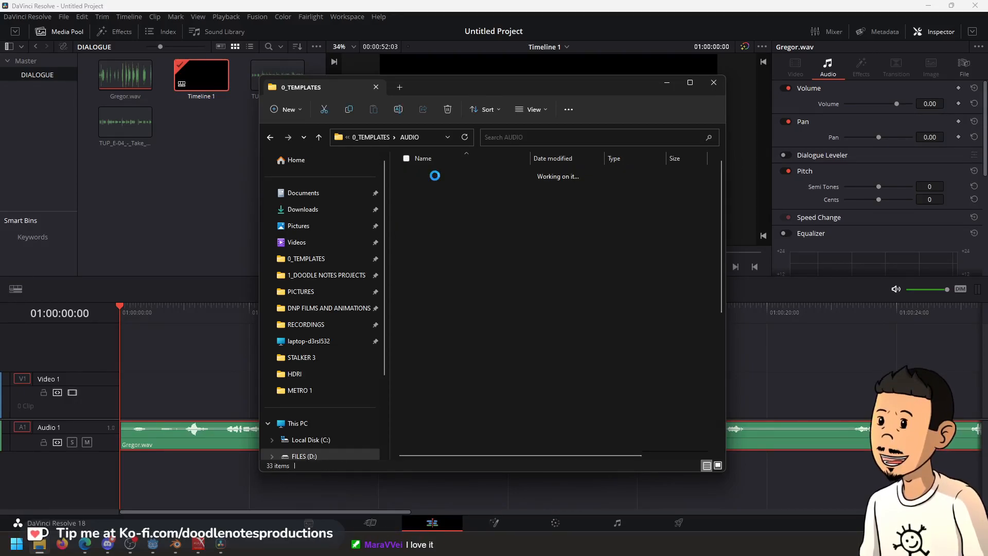
Browse to 0_TEMPLATES > MUSIC > 0_SFX > Ambience and open 99632__tomlija__small-cafe-ambience.wav for playback
click(309, 259)
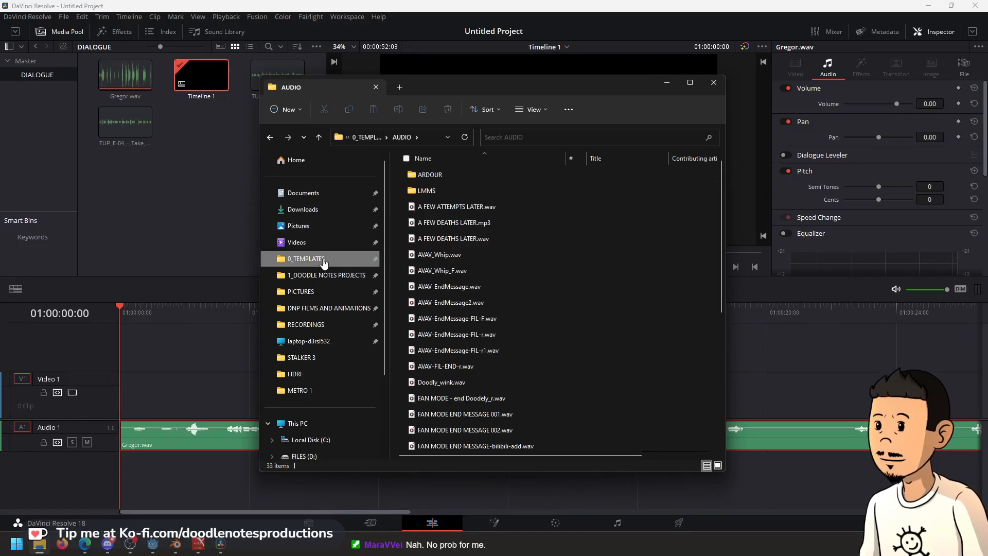
double_click(440, 242)
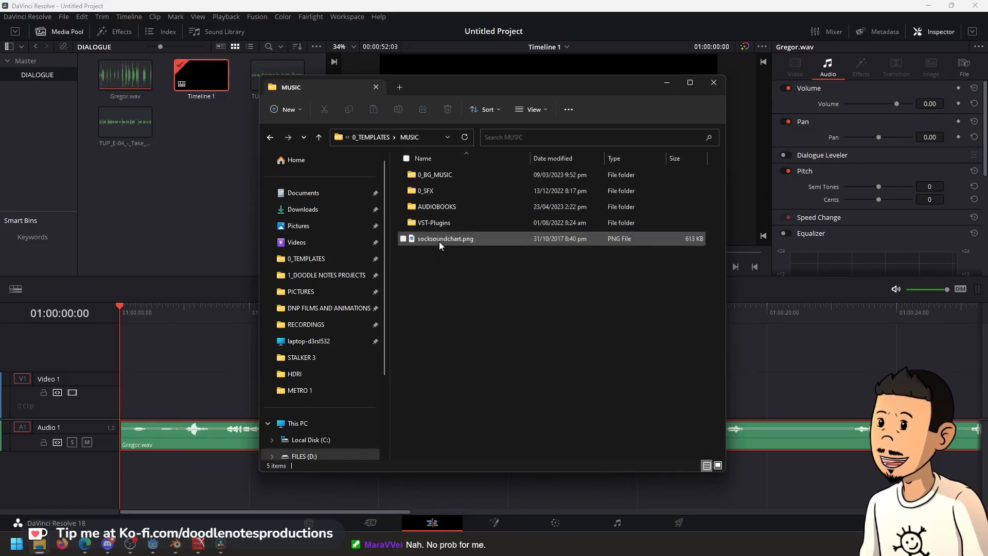
double_click(440, 191)
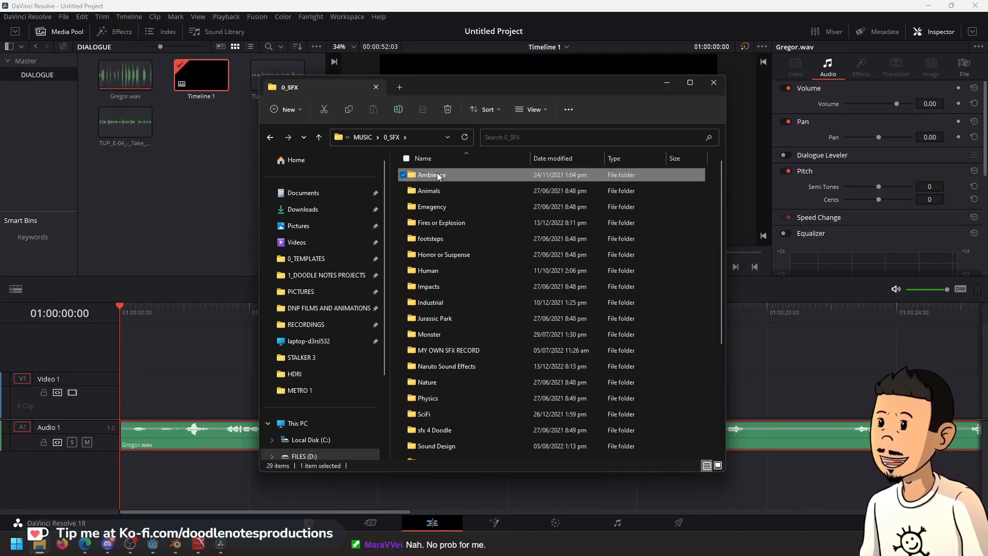
double_click(438, 175)
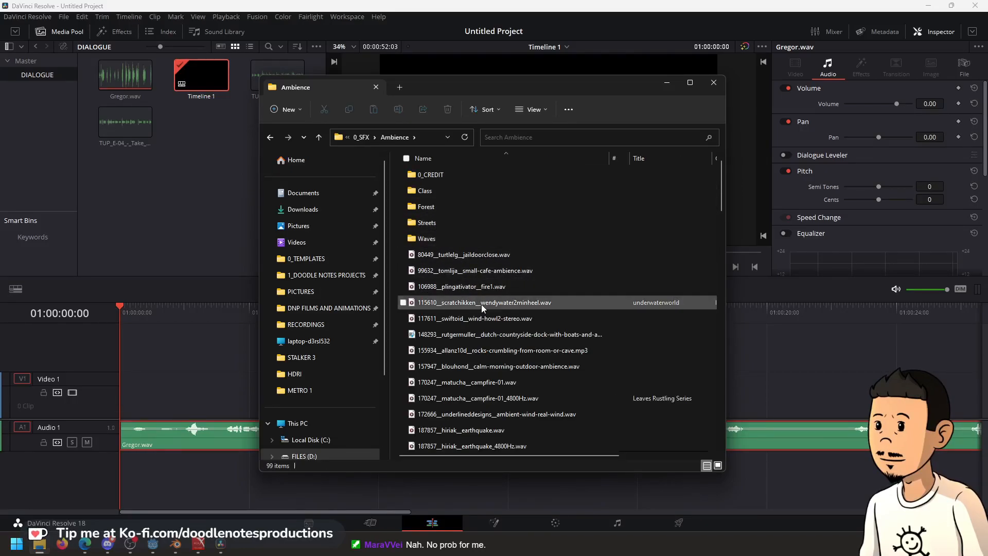
scroll(484, 309, down, 1)
click(507, 237)
double_click(507, 237)
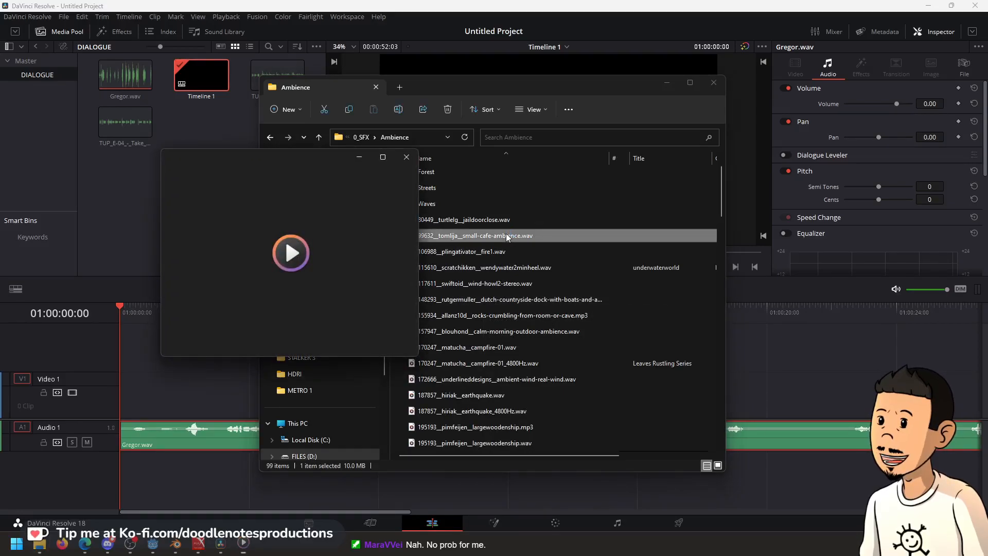
Close the café ambience preview and audition the calm-morning-outdoor-ambience and ambient-wind-real-wind WAV files in the Ambience folder
click(407, 158)
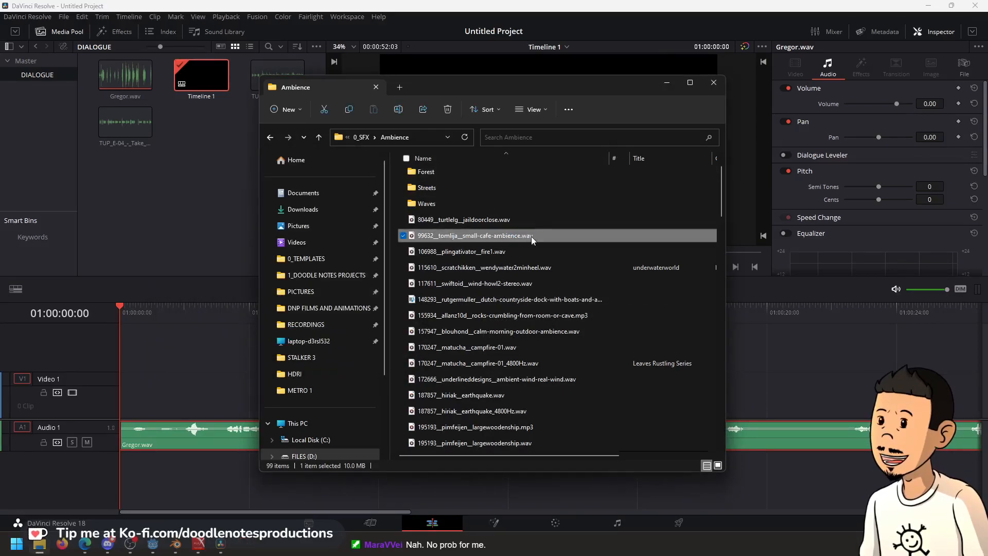
click(485, 270)
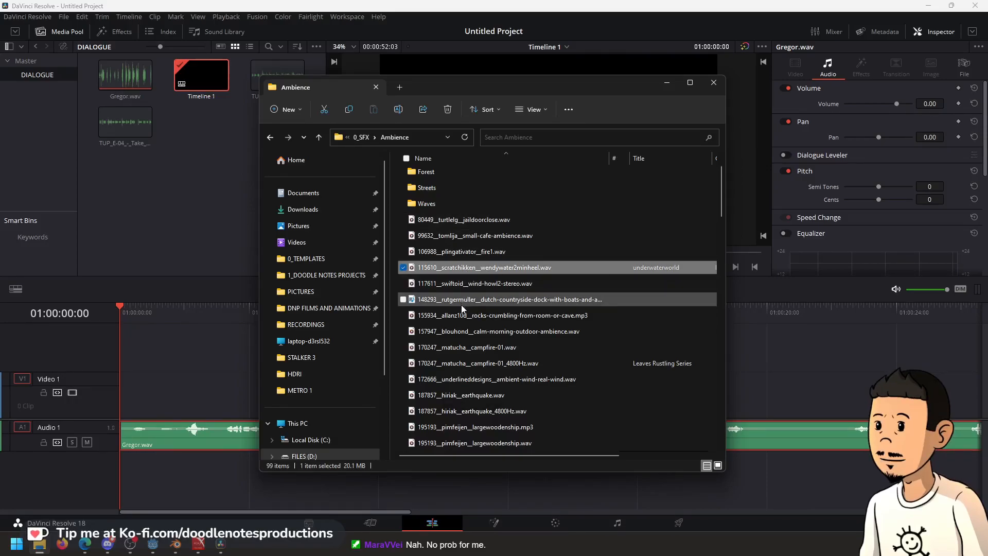
double_click(463, 331)
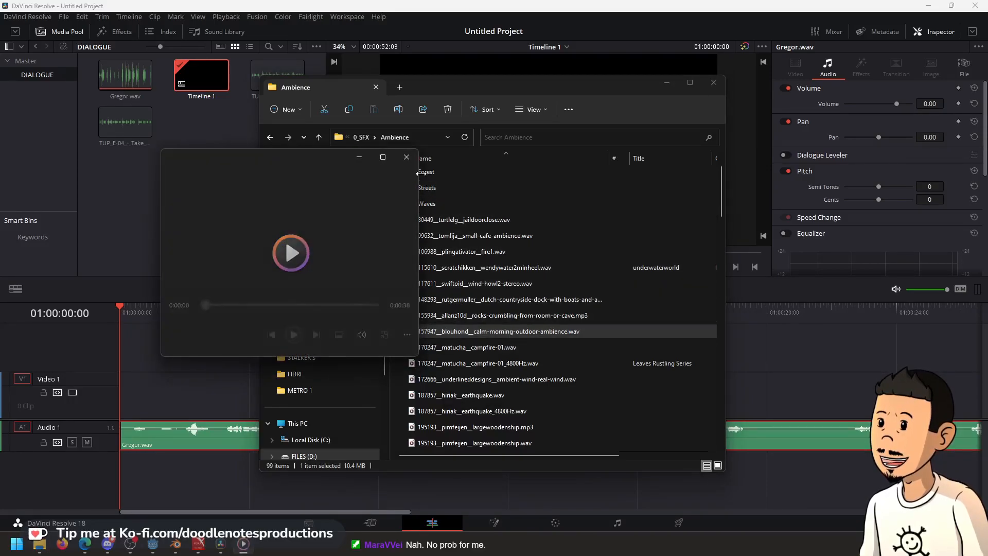
click(407, 157)
scroll(470, 309, down, 2)
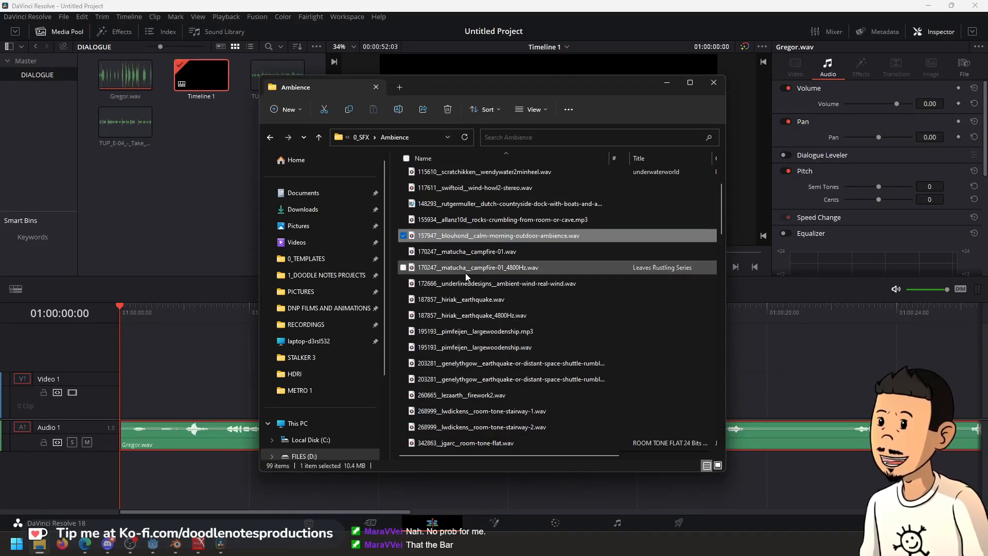
double_click(455, 285)
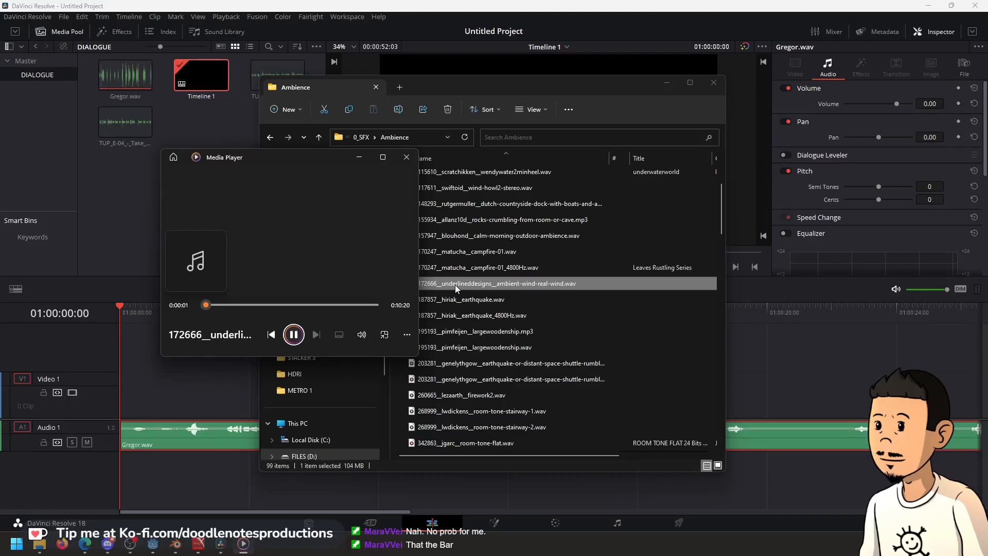
click(407, 157)
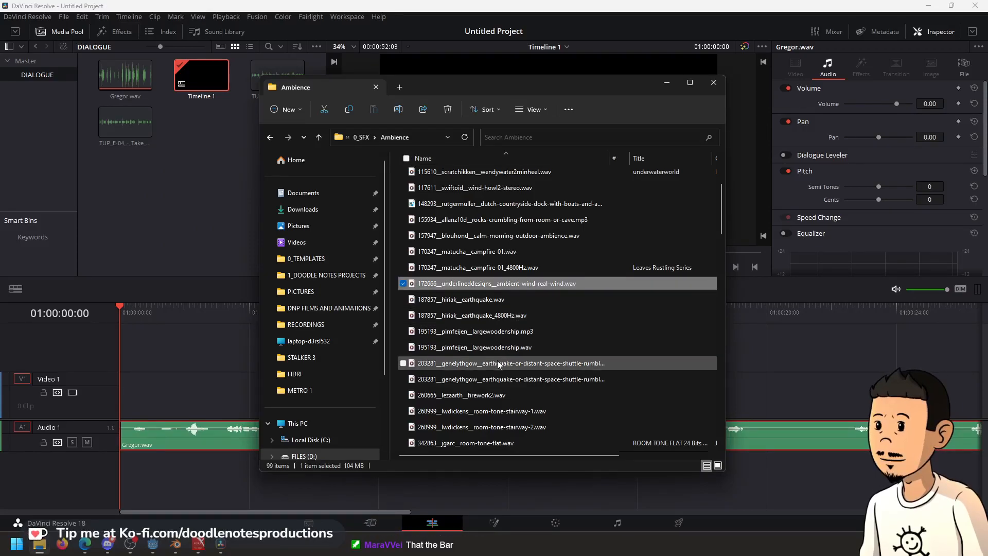
Audition the room-tone-stairway-1, room-tone-stairway-2 and room-tone-flat WAV files, closing the player after each one
scroll(499, 364, down, 2)
double_click(499, 315)
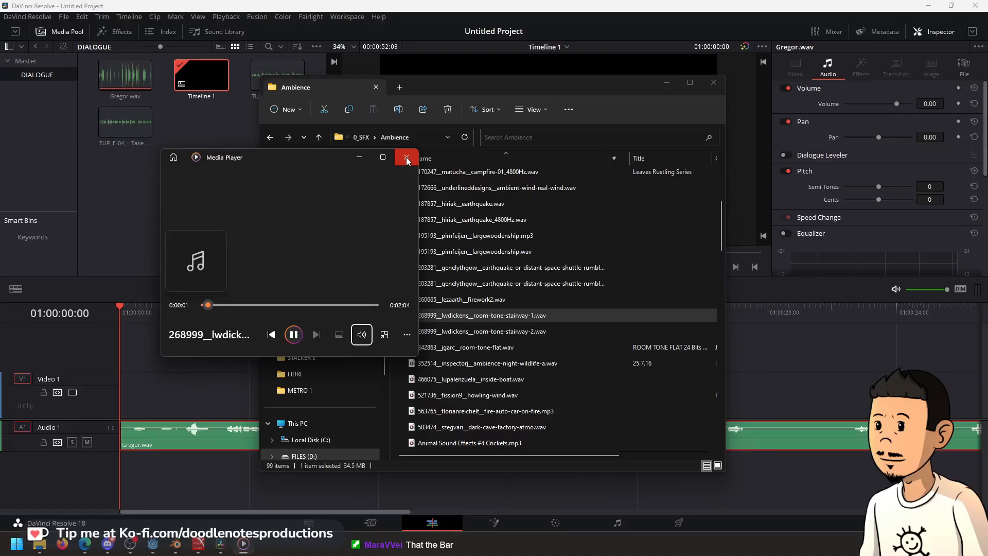
click(406, 157)
double_click(481, 331)
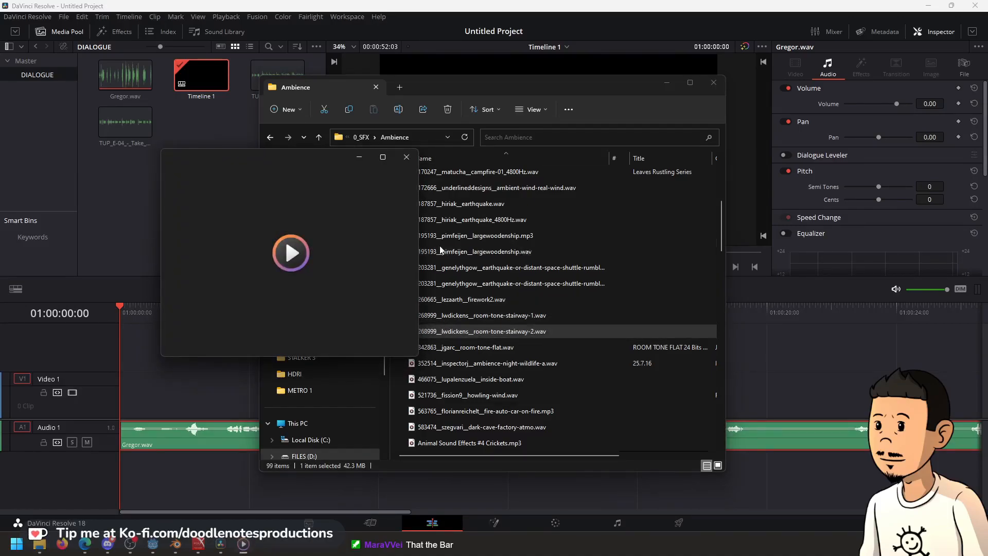
click(407, 157)
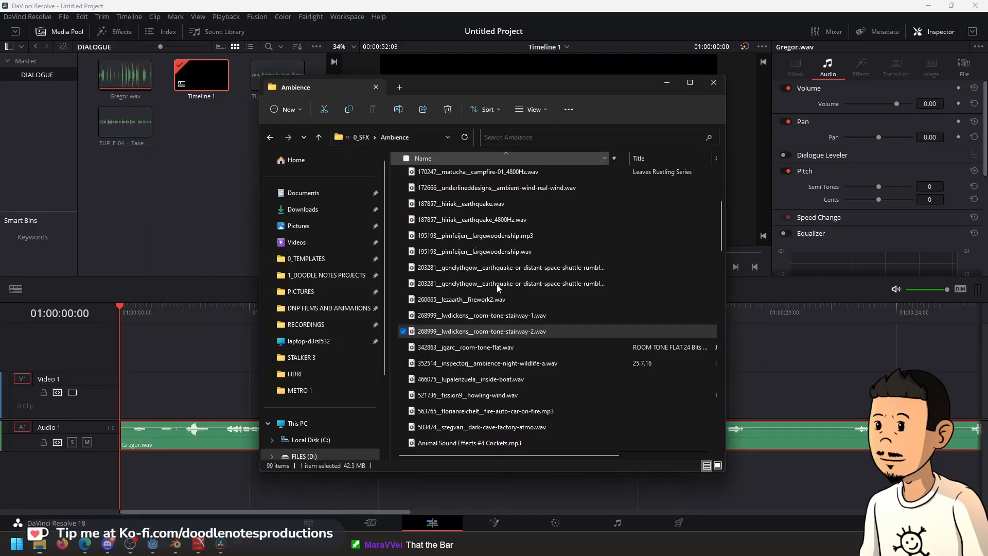
double_click(466, 347)
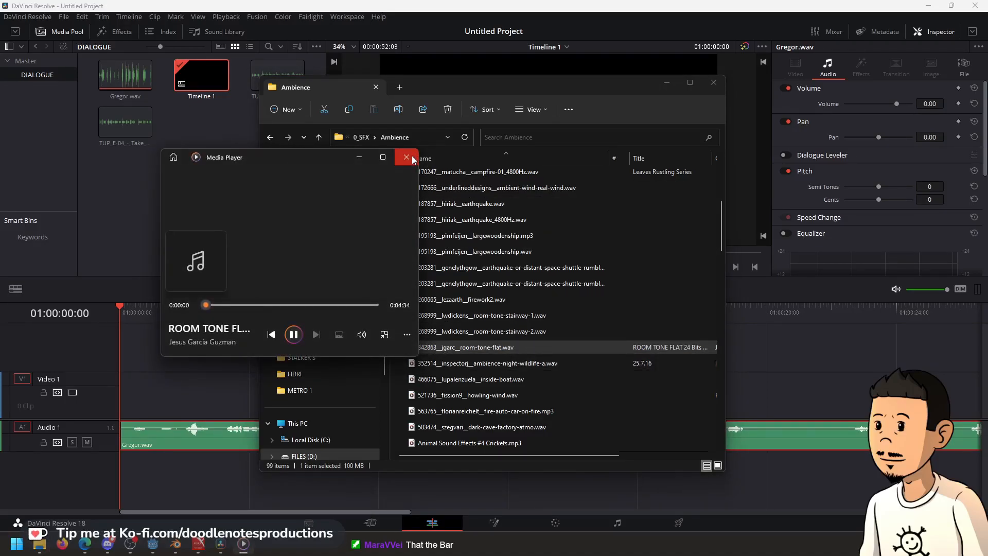
click(407, 157)
Audition the dark-cave-factory-atmo.wav and Convention Hall Ambience Noise.mp3 files, closing the player after each one
click(521, 364)
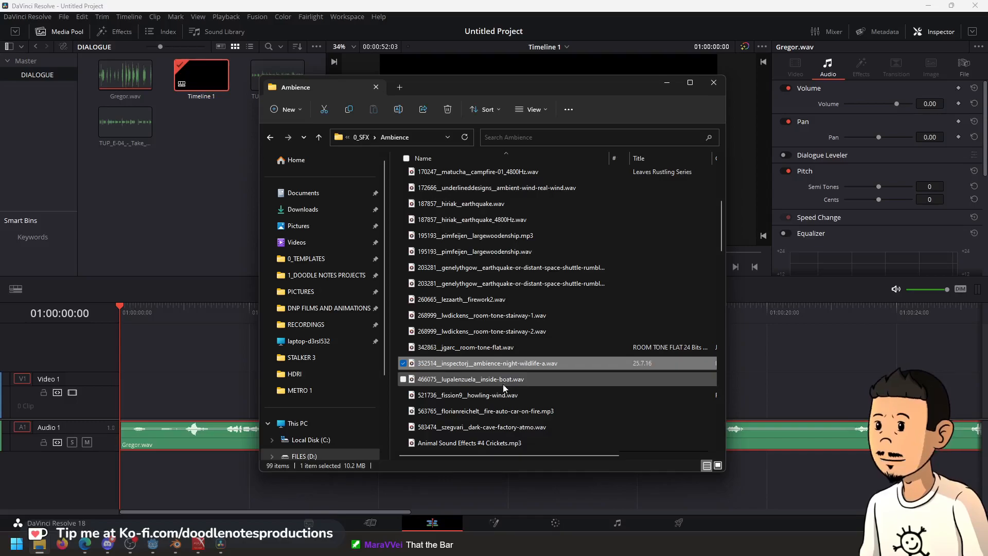
double_click(510, 427)
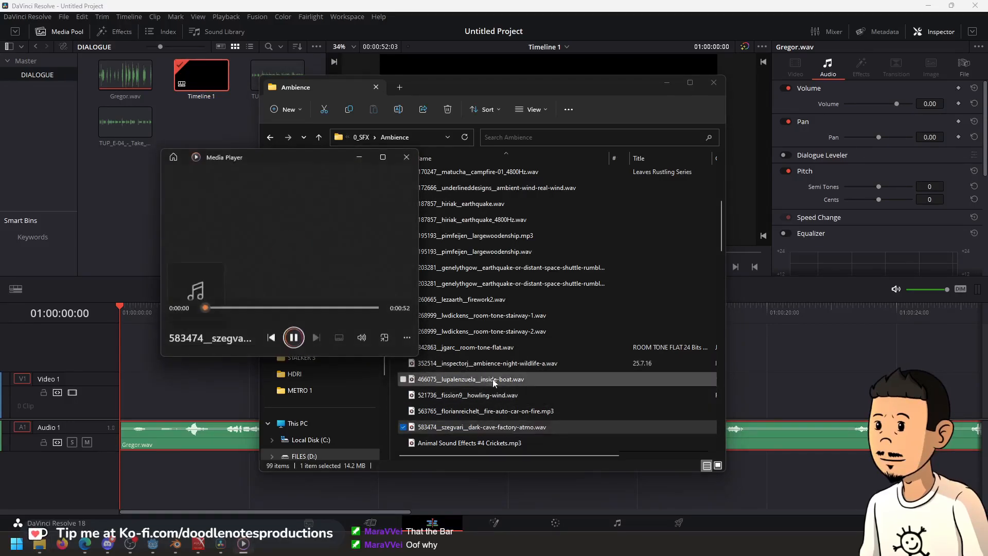
scroll(499, 385, down, 2)
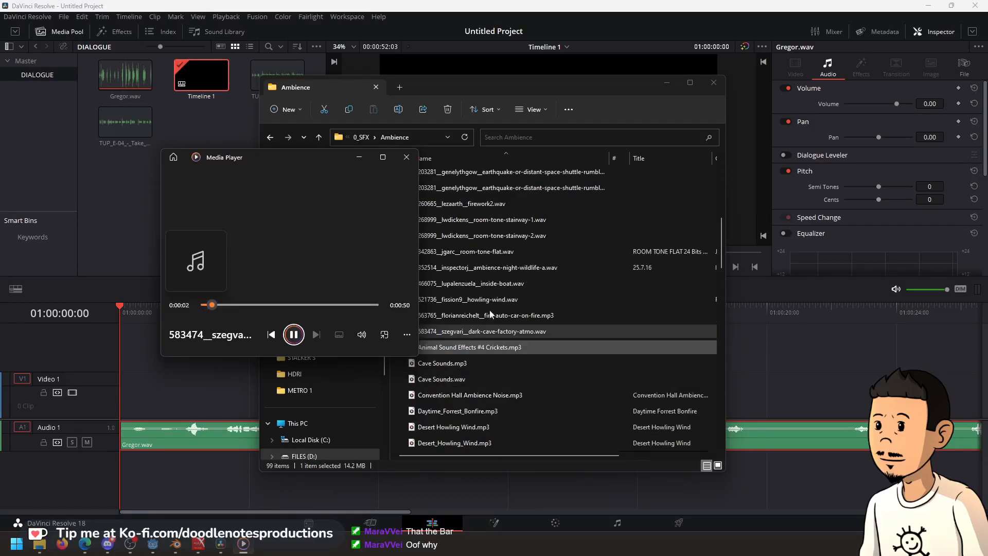
click(407, 157)
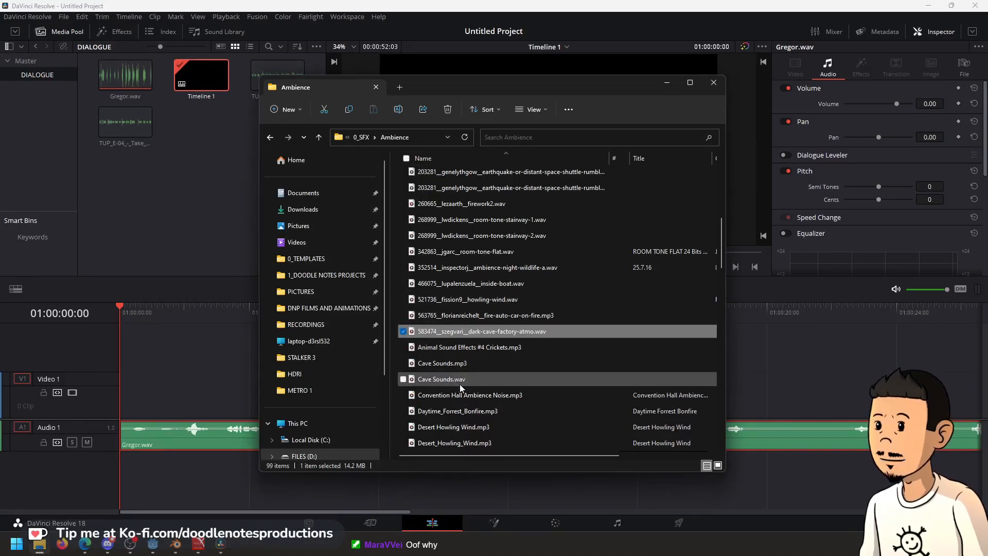
double_click(479, 397)
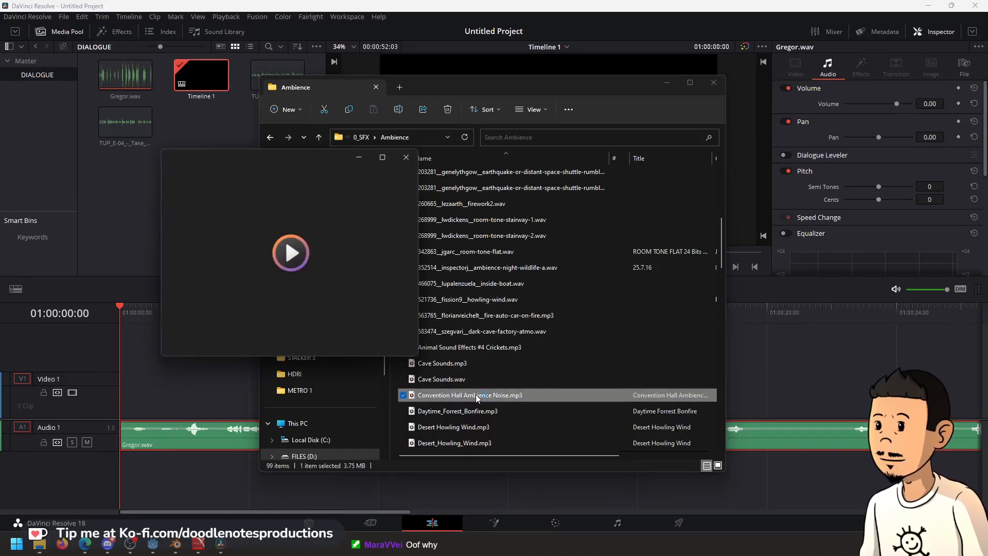
click(407, 157)
Audition Empty Room Tone 1.wav and ES_Cave Atmosphere - SFX Producer.mp3 from further down the Ambience folder, closing the player after each
scroll(468, 412, down, 2)
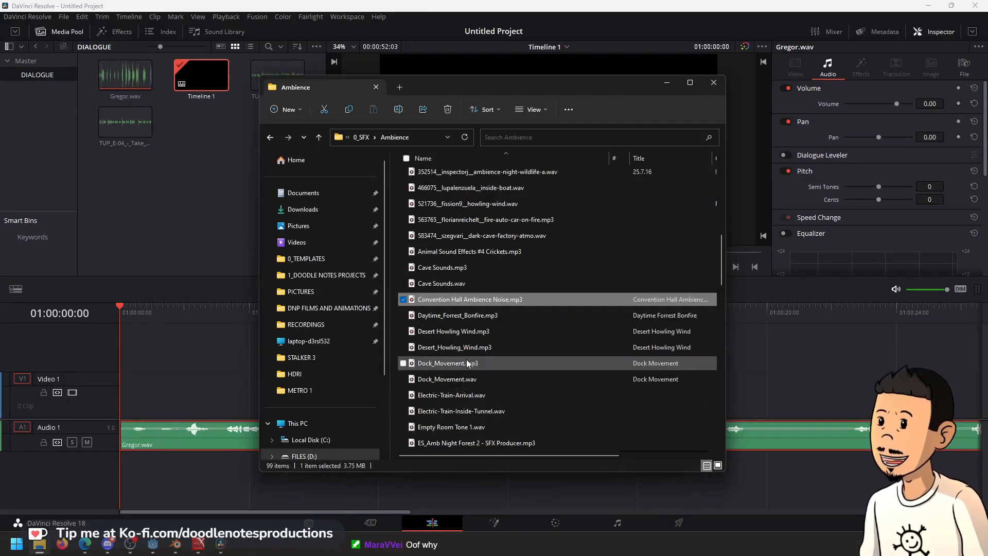
scroll(477, 394, down, 2)
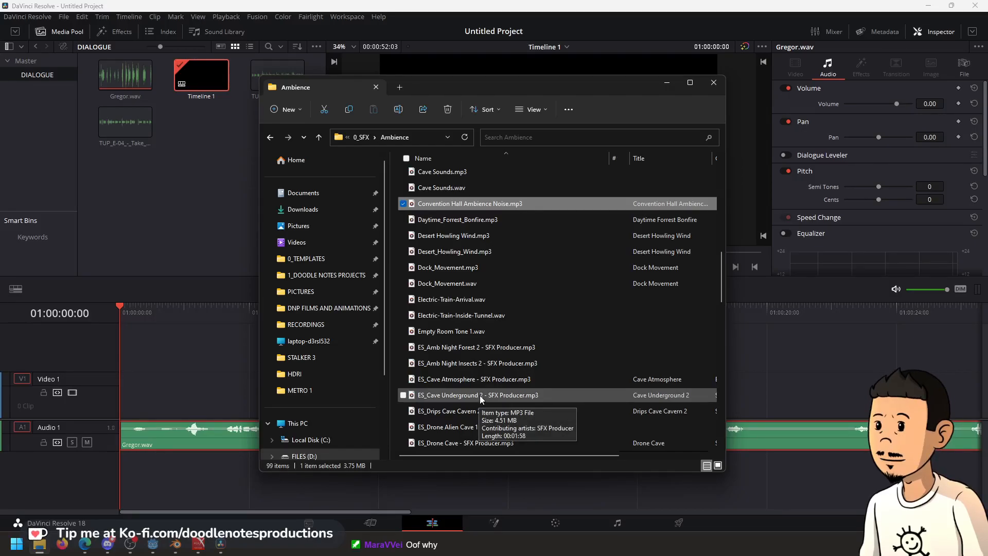
double_click(483, 332)
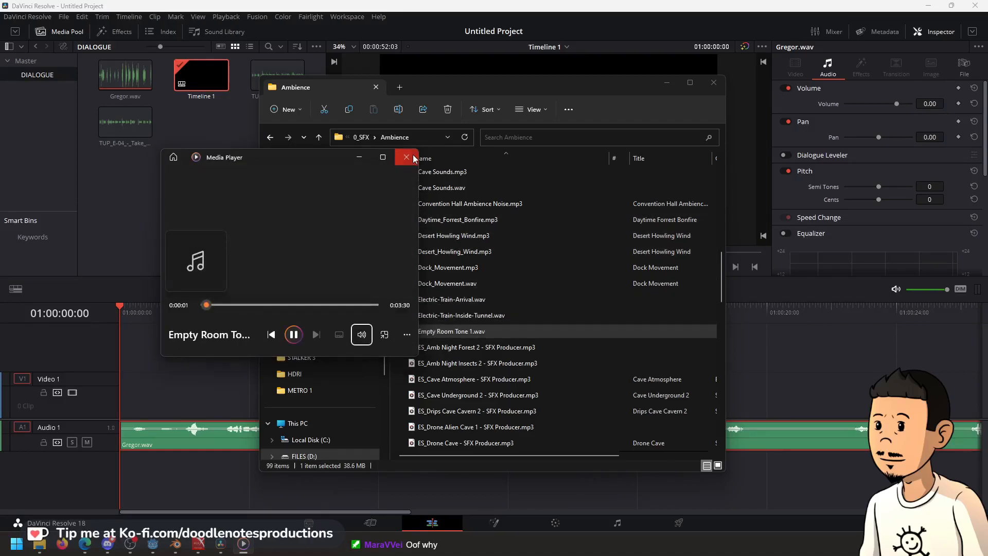
click(409, 157)
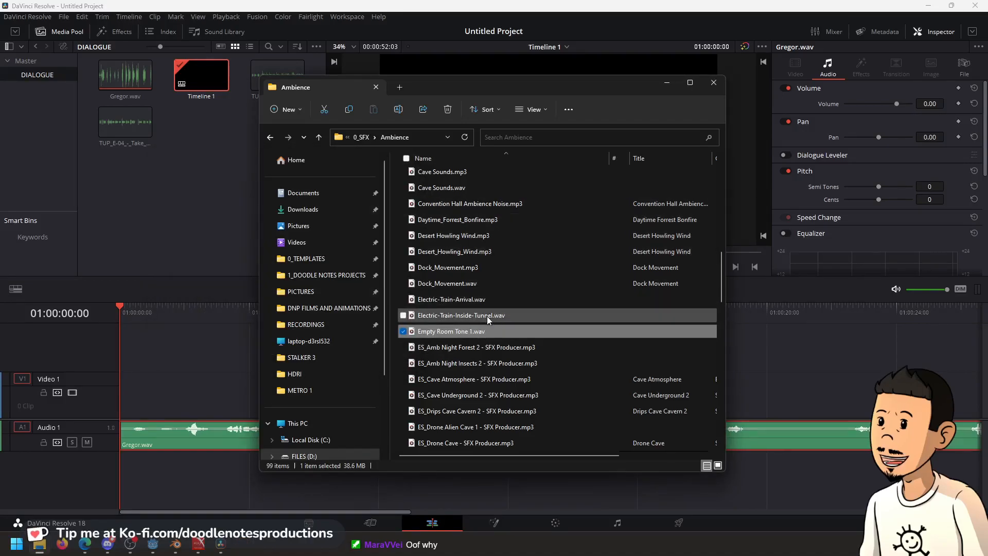
double_click(453, 381)
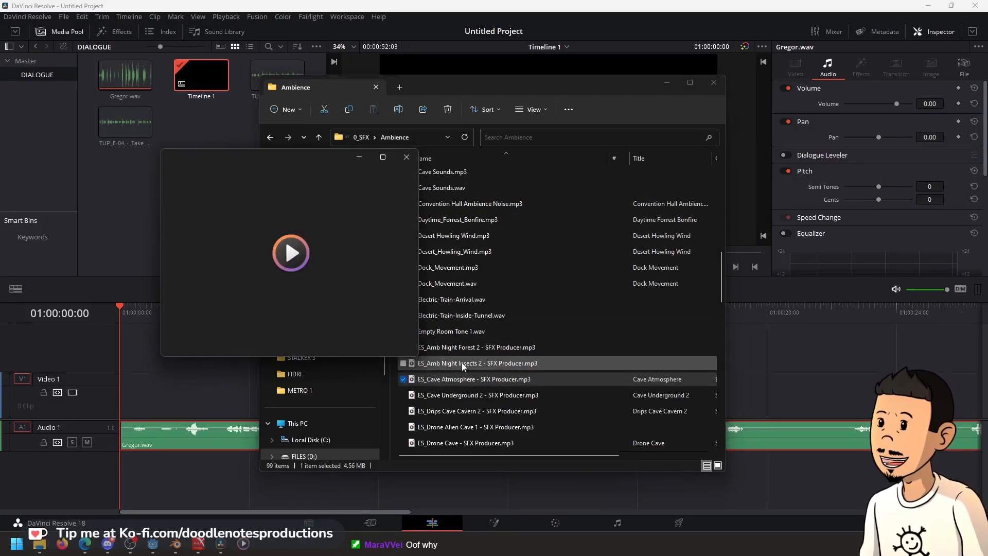
click(407, 157)
Import 268999__lwdickens__room-tone-stairway-2.wav from the Ambience folder into the DaVinci Resolve media pool
scroll(507, 213, up, 4)
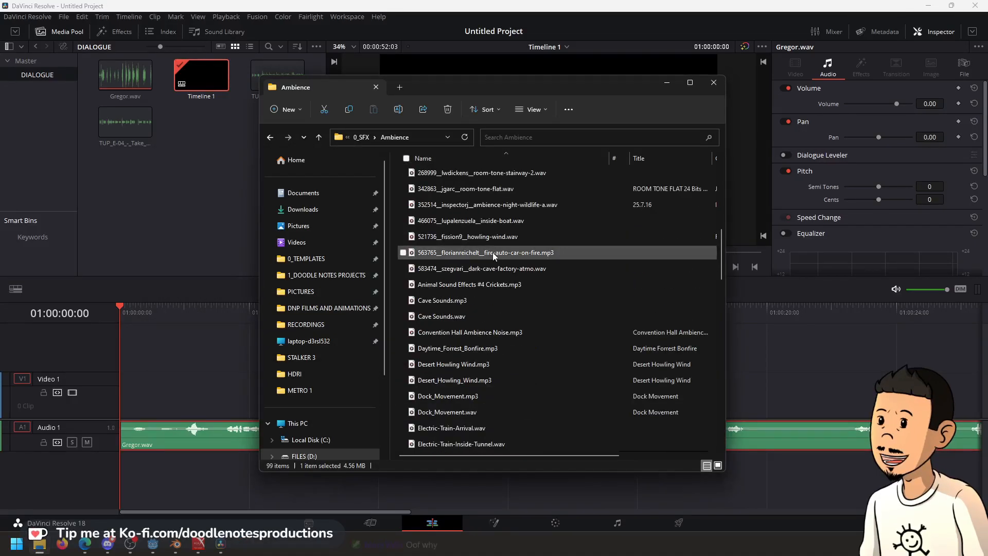
drag(506, 215, 172, 168)
click(172, 168)
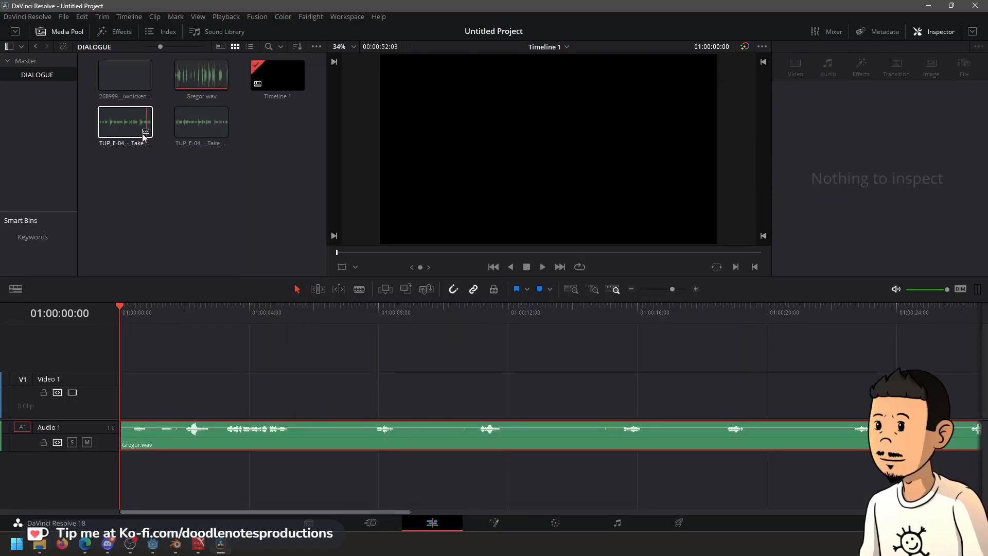
Move the imported room-tone clip to the Master bin and create a new bin there named AMBIENCE
drag(128, 76, 27, 60)
click(26, 61)
right_click(208, 156)
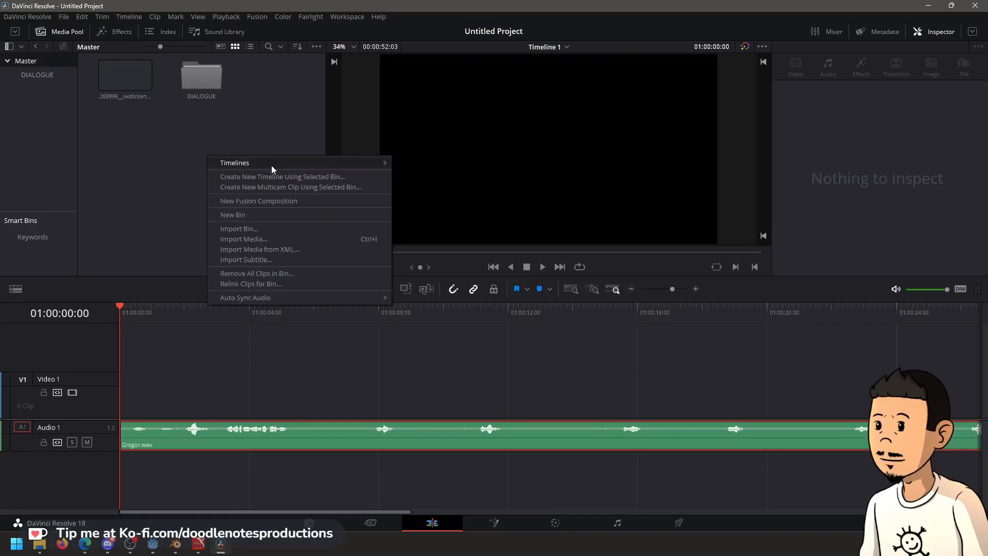
click(254, 216)
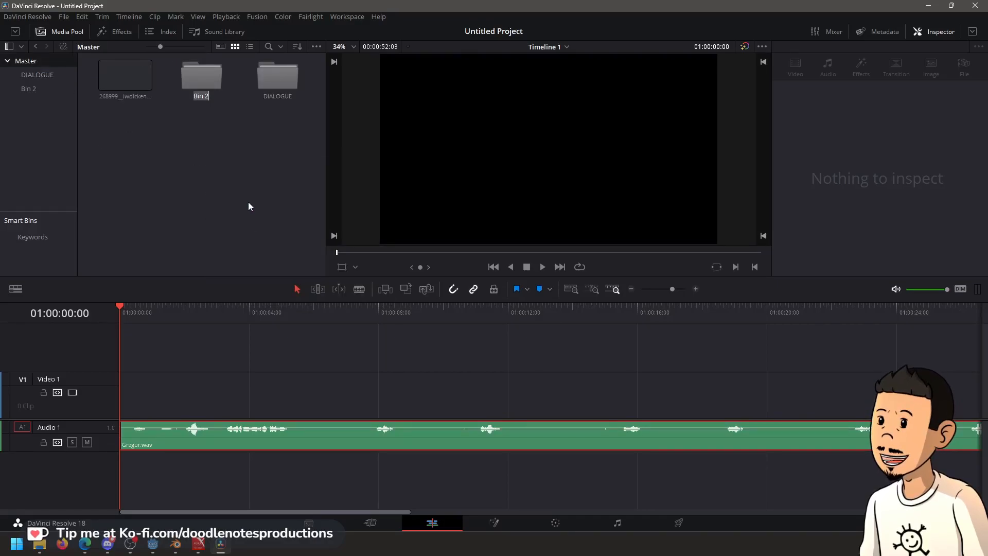
text(AMBIENCE)
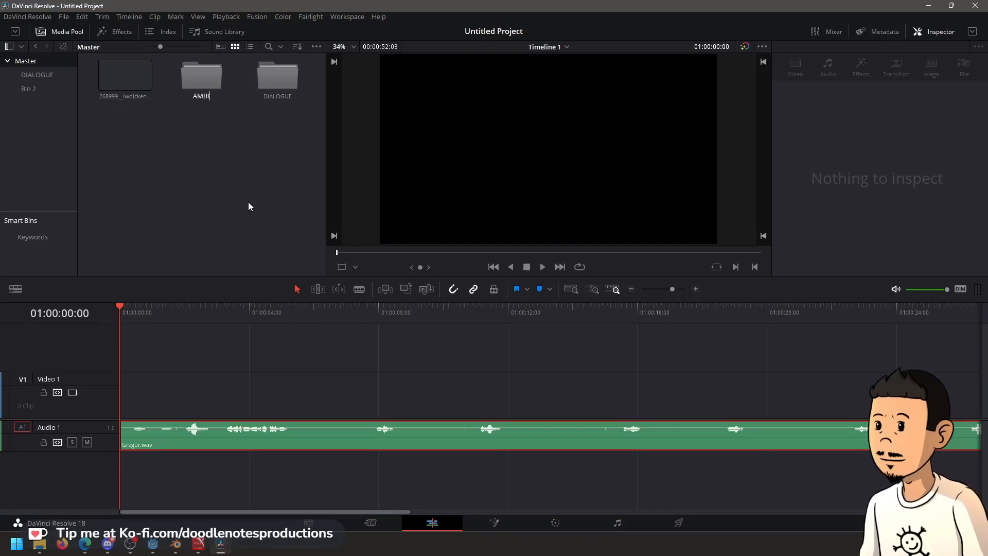
key(Return)
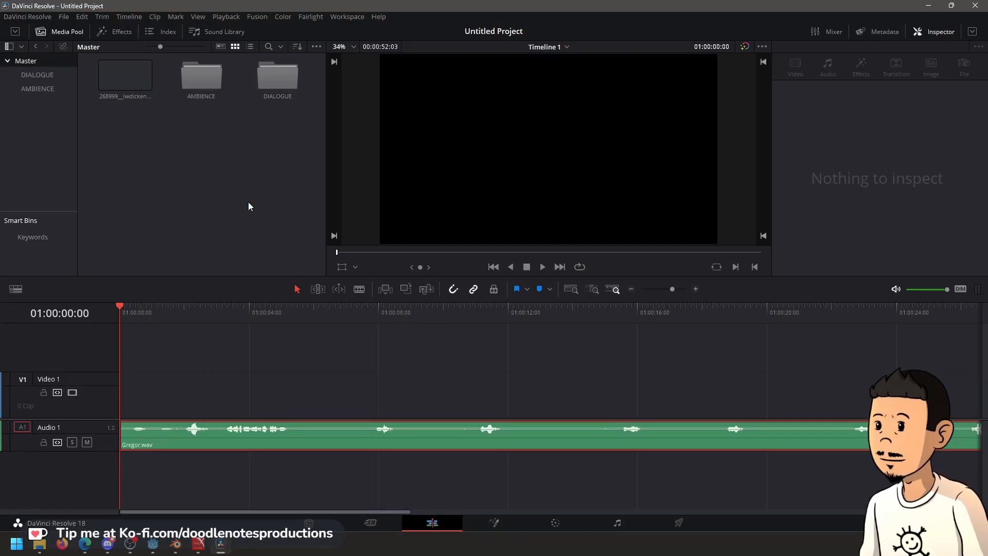
Move the room-tone clip into the AMBIENCE bin, and place it at the timeline's start on track Audio 3 for playback
drag(136, 77, 193, 82)
double_click(133, 80)
drag(133, 81, 160, 476)
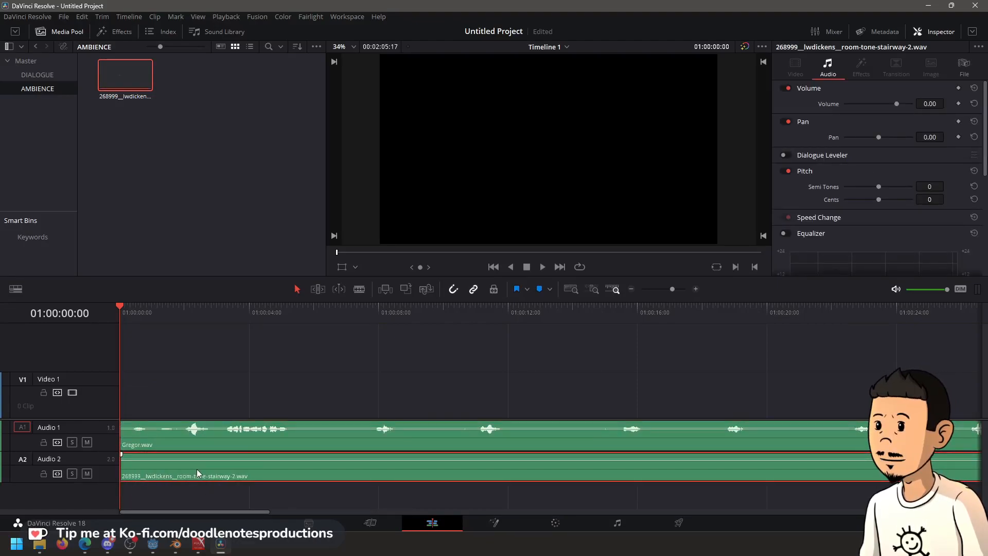
key(space)
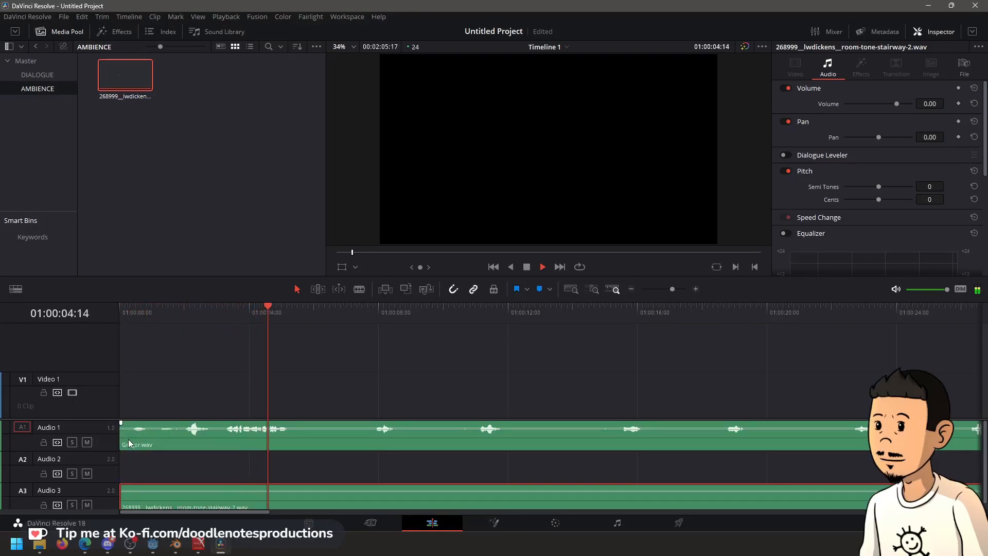
Trim about 2 seconds off the beginning of the Gregor.wav clip and move the clip back to the timeline's start
drag(128, 440, 184, 440)
key(Home)
click(272, 366)
key(space)
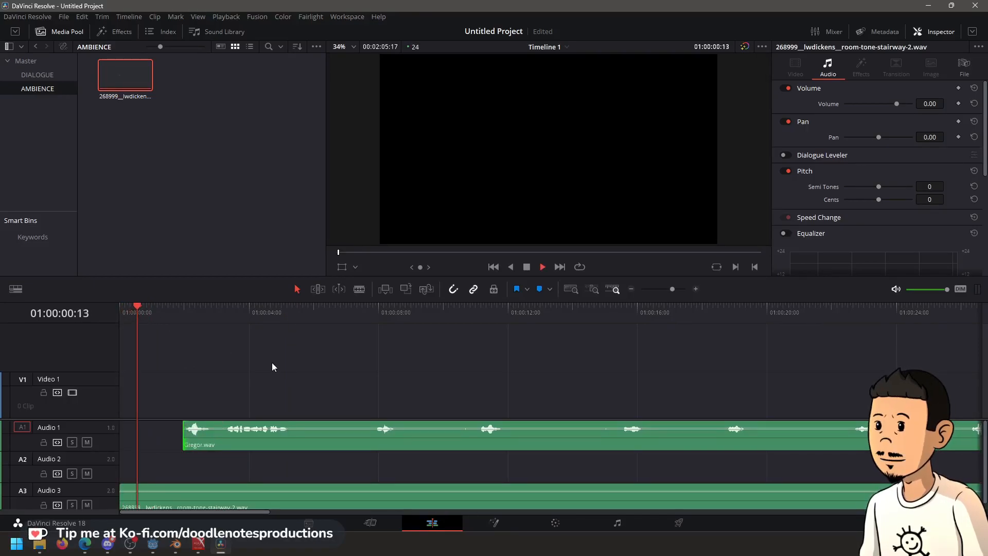
key(space)
drag(239, 444, 182, 444)
key(Home)
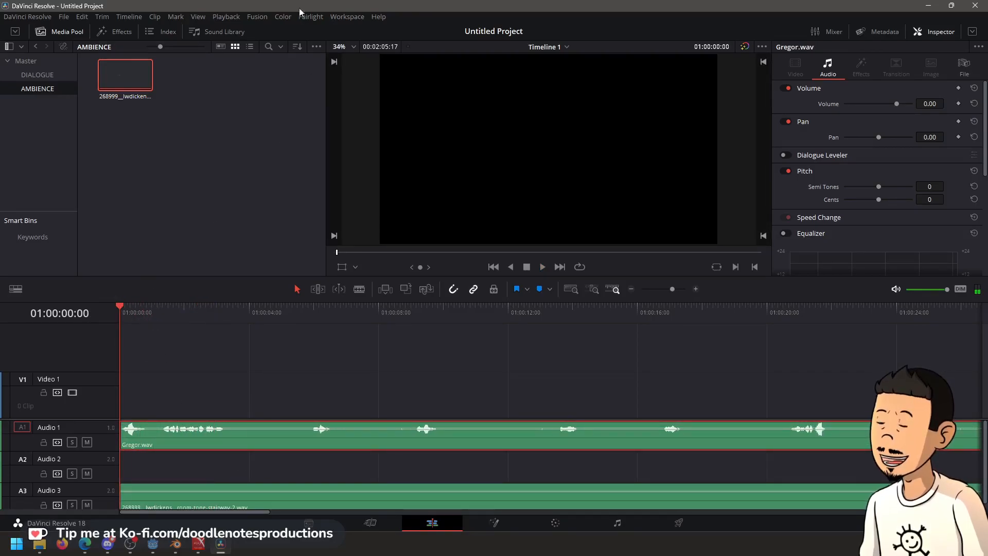
Switch to the Edge window showing Freesound and open YouTube in a new browser tab
click(85, 546)
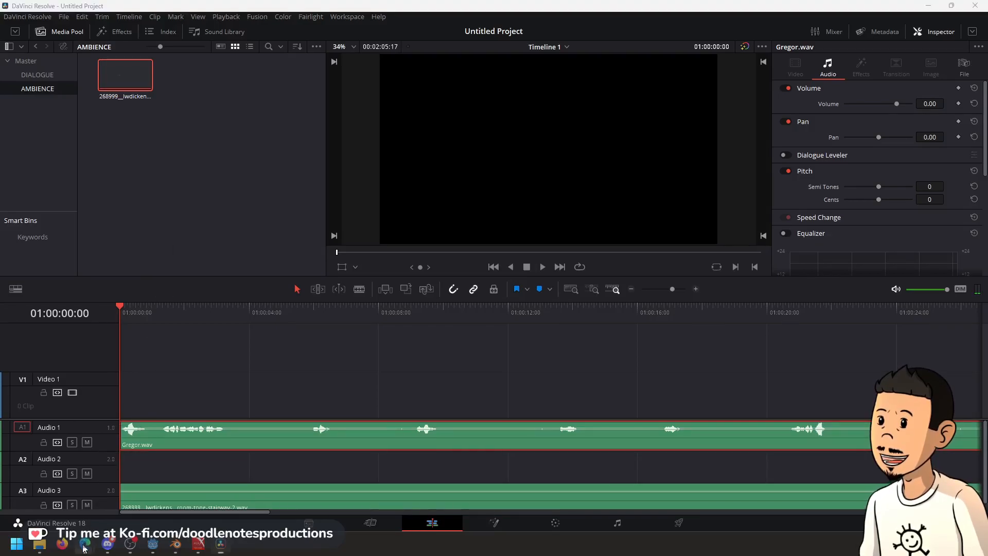
click(154, 491)
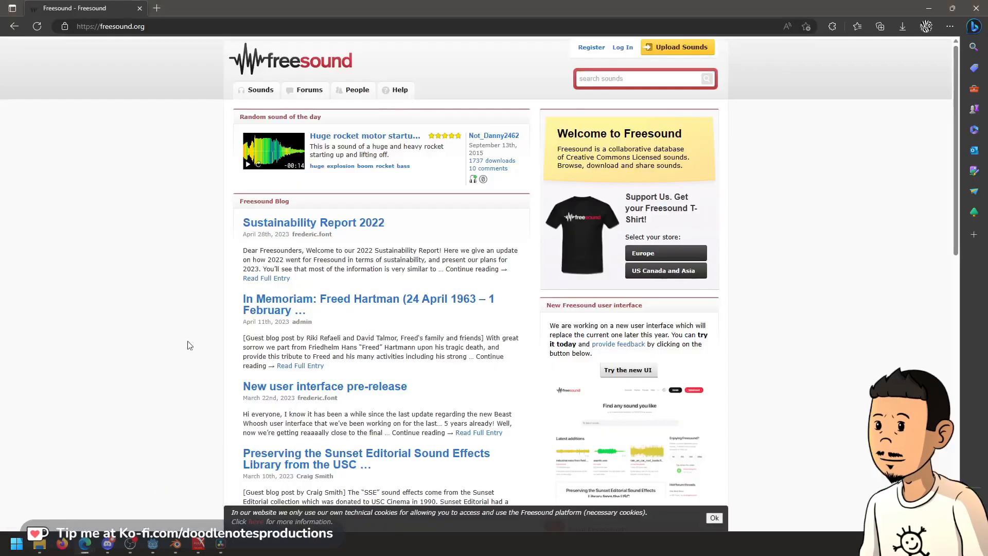
click(591, 77)
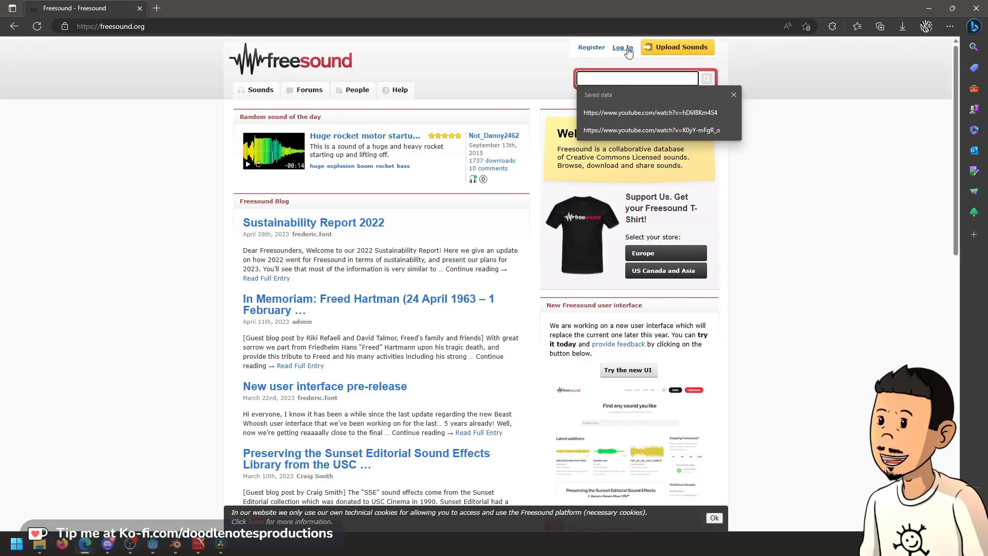
click(156, 9)
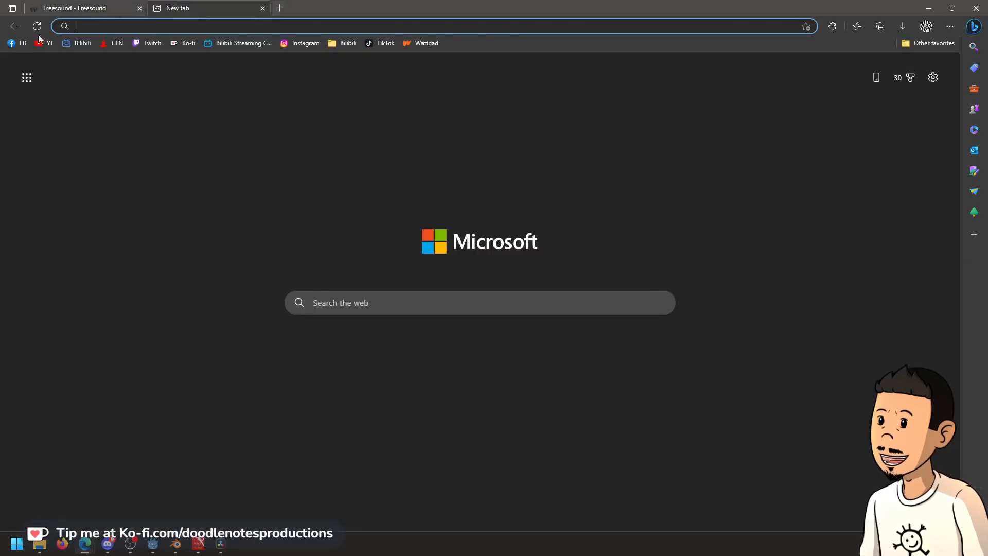
click(45, 45)
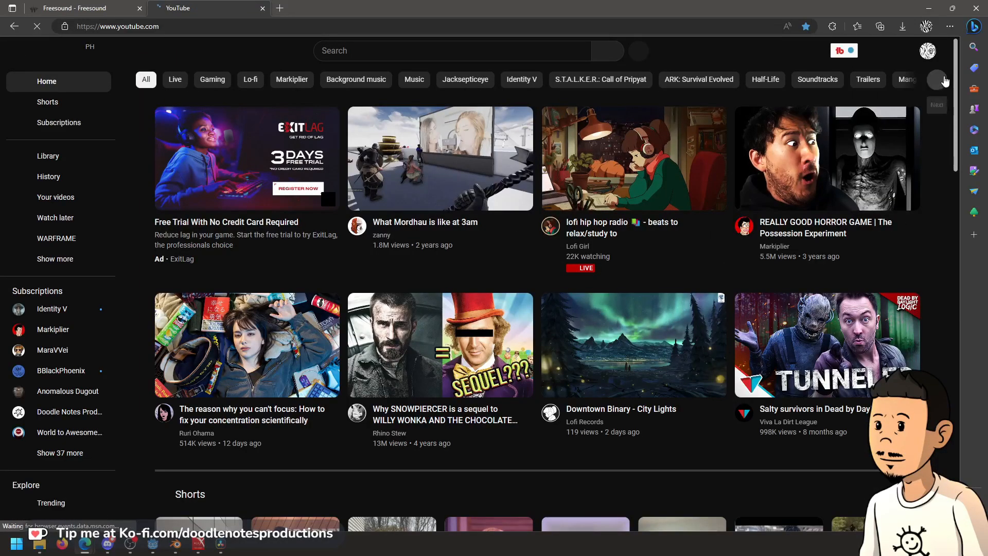
Open the channel's YouTube Studio and show the sound effects in its audio library
click(928, 51)
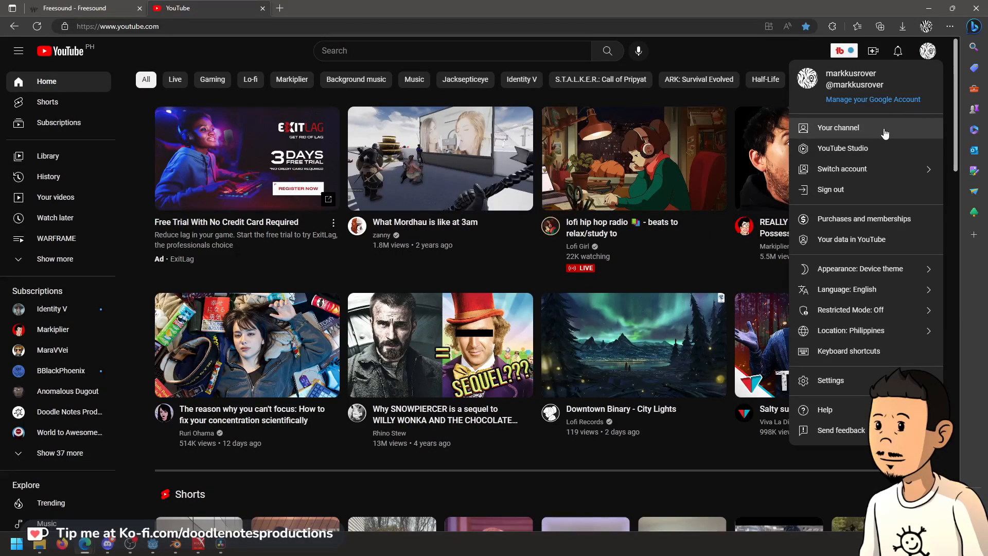
click(885, 133)
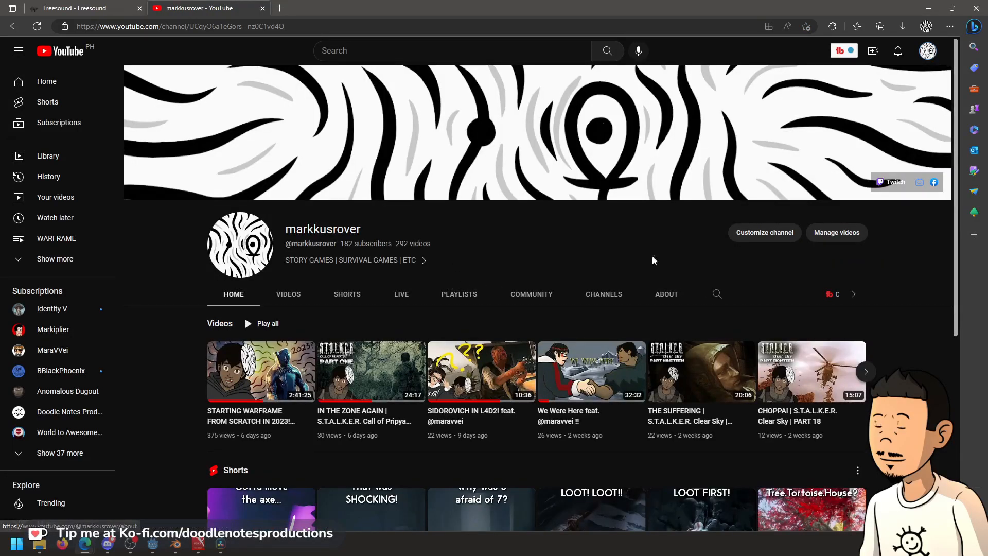
click(927, 51)
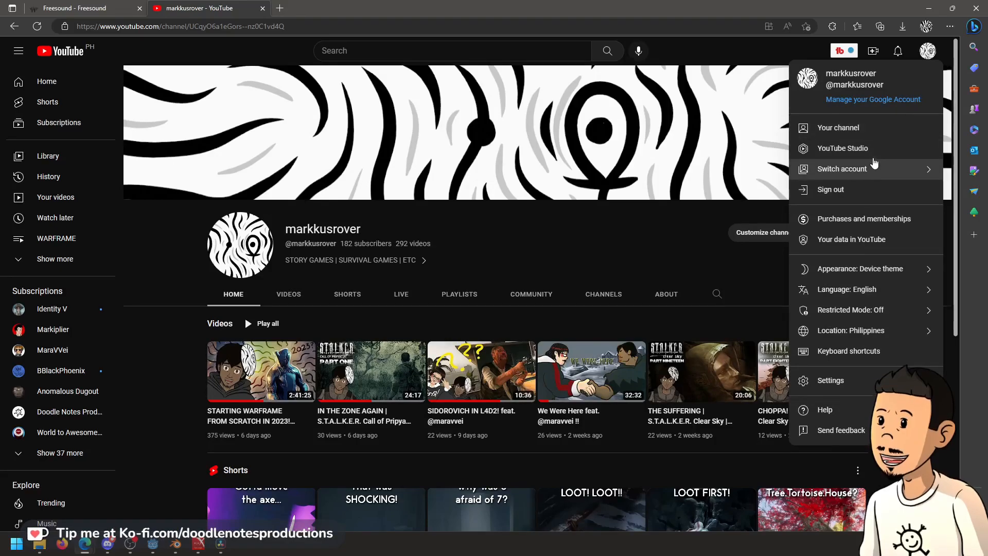
click(875, 152)
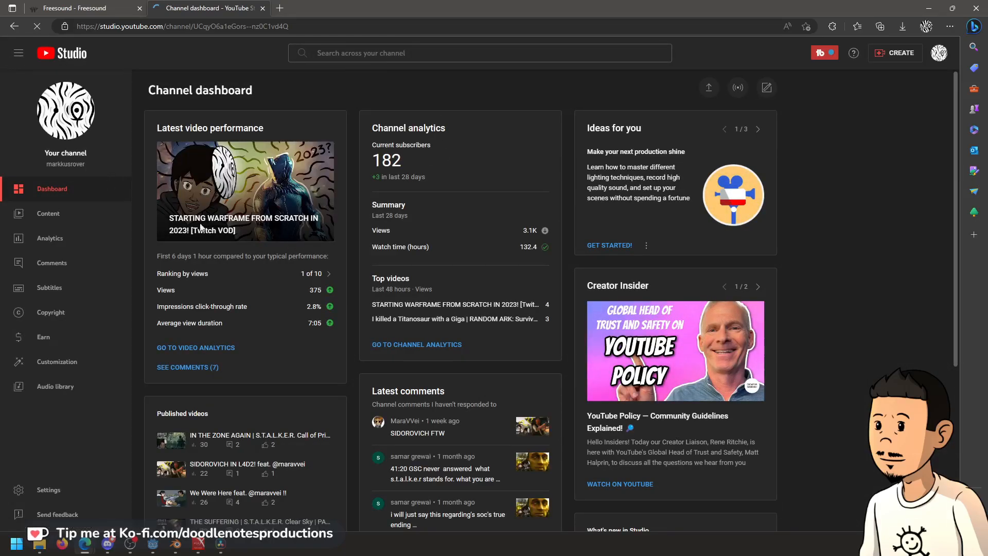
click(67, 393)
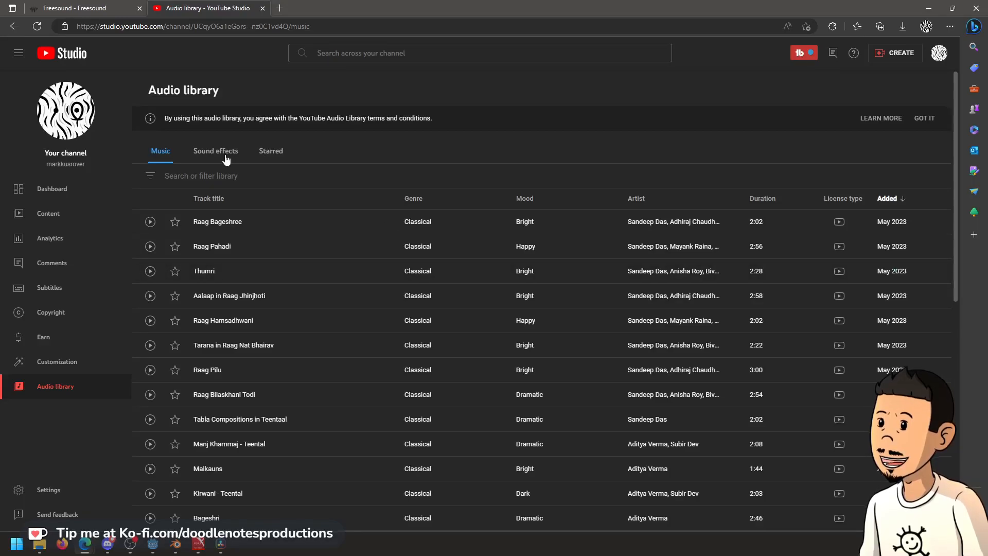
click(225, 154)
Search the audio library's sound effects for "plates"
click(254, 175)
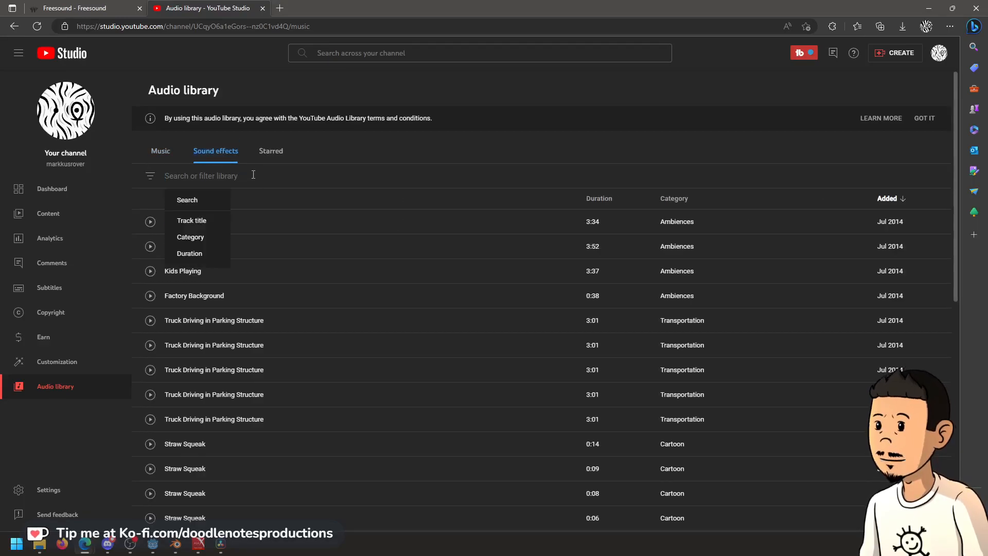
text(A)
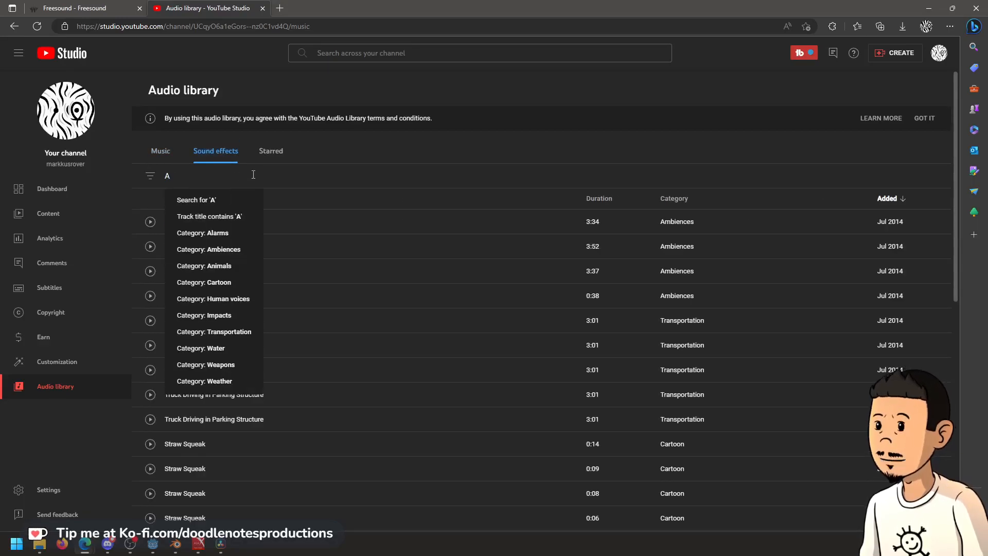
key(BackSpace)
text(a)
key(BackSpace)
text(plat)
key(Return)
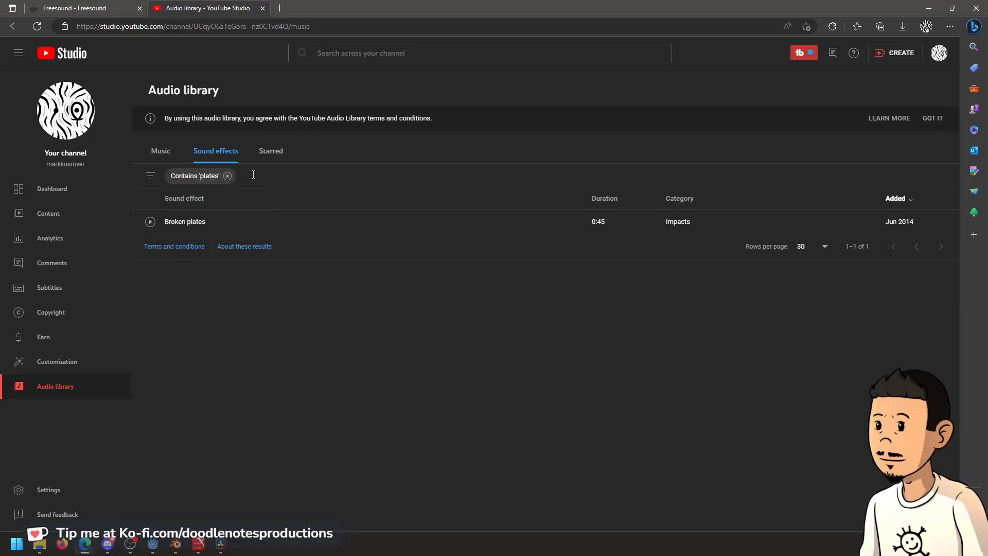
Replace the sound effects search with "kitchen", and close the YouTube audio library once the results are checked
click(227, 176)
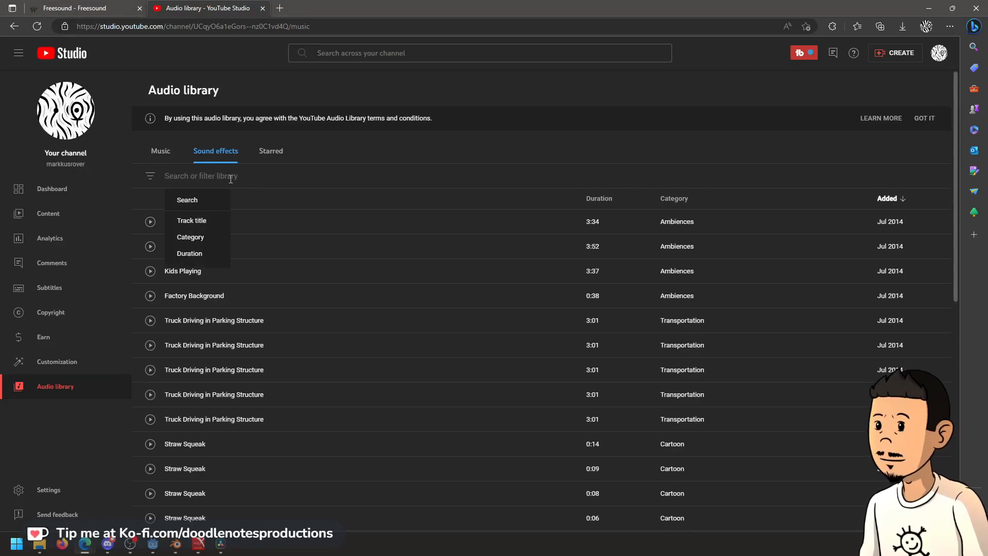
text(kitchen)
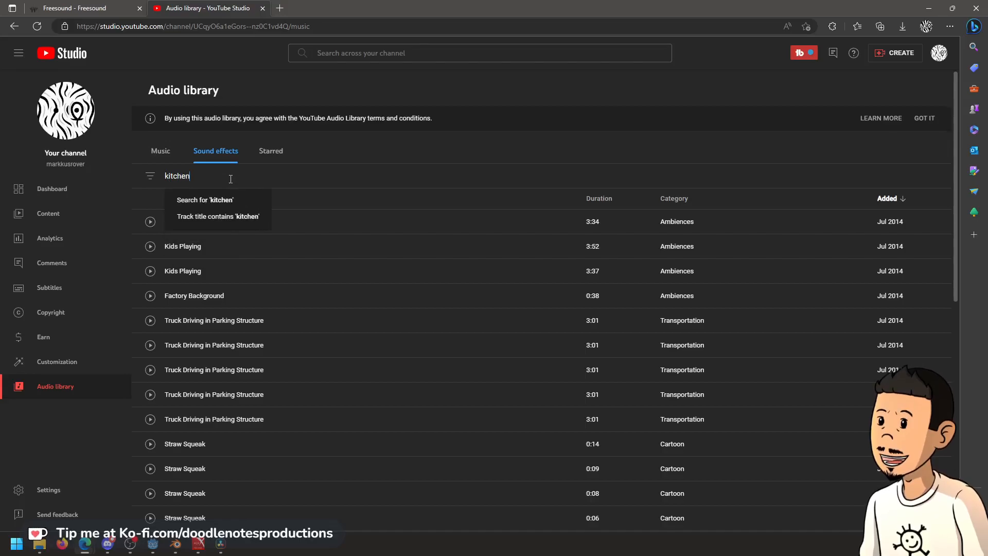
key(Return)
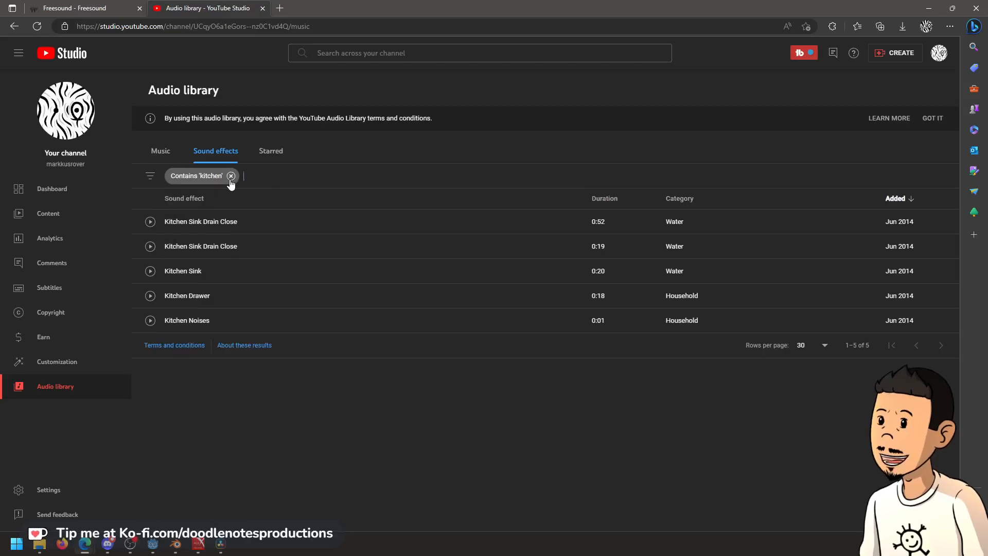
click(261, 8)
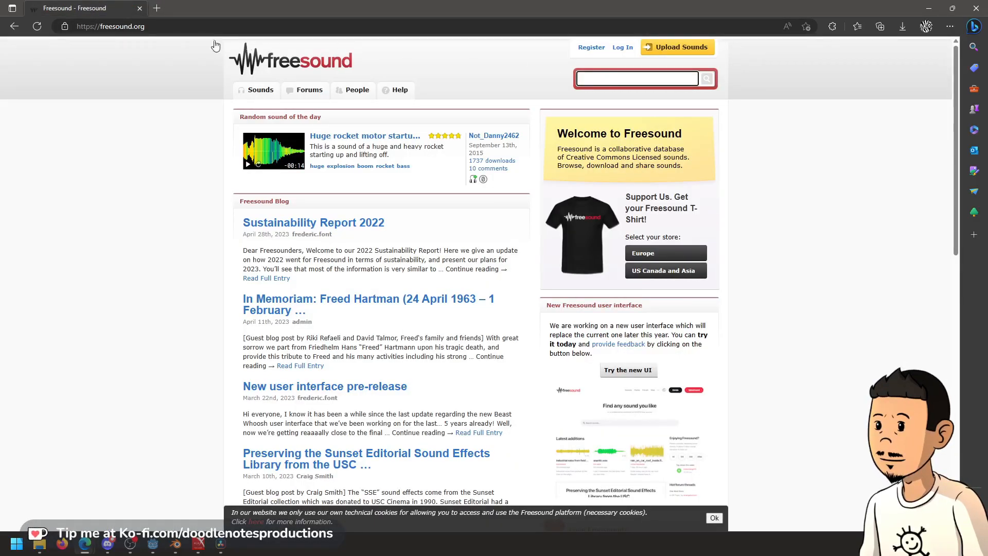
click(157, 12)
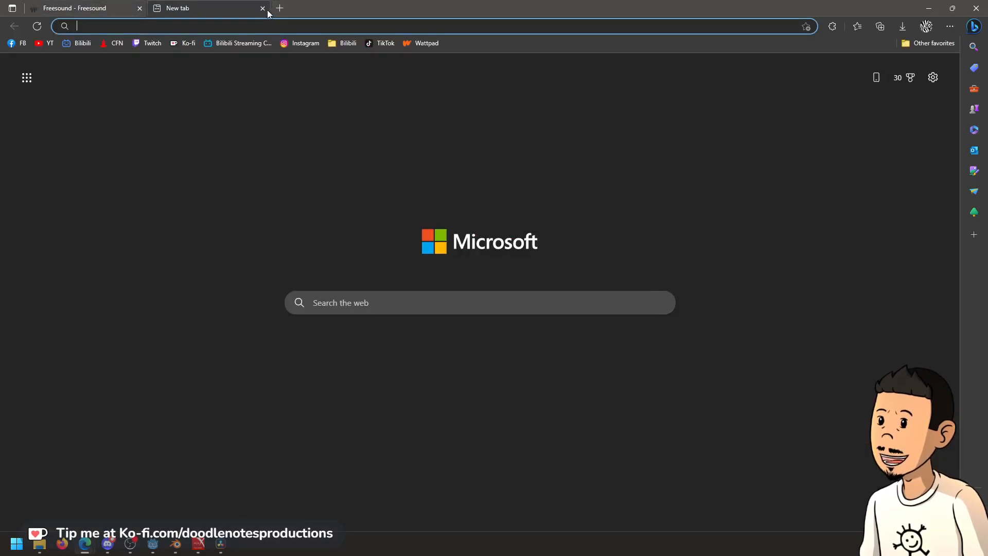
click(268, 9)
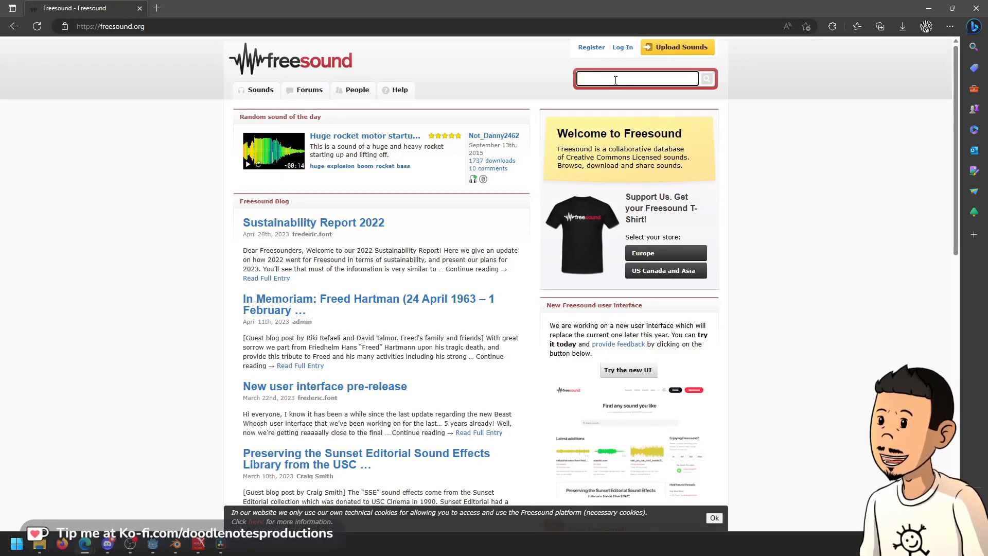
click(158, 9)
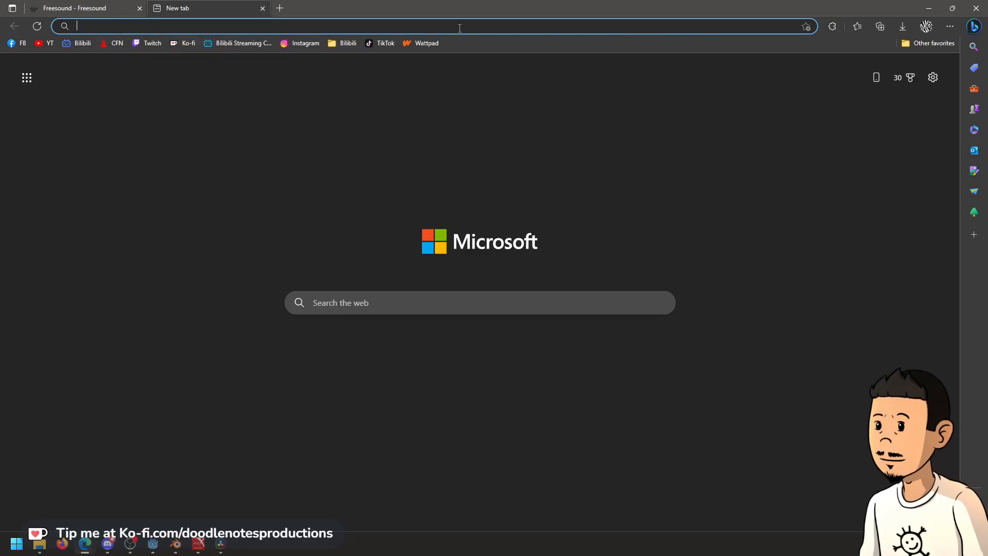
click(115, 43)
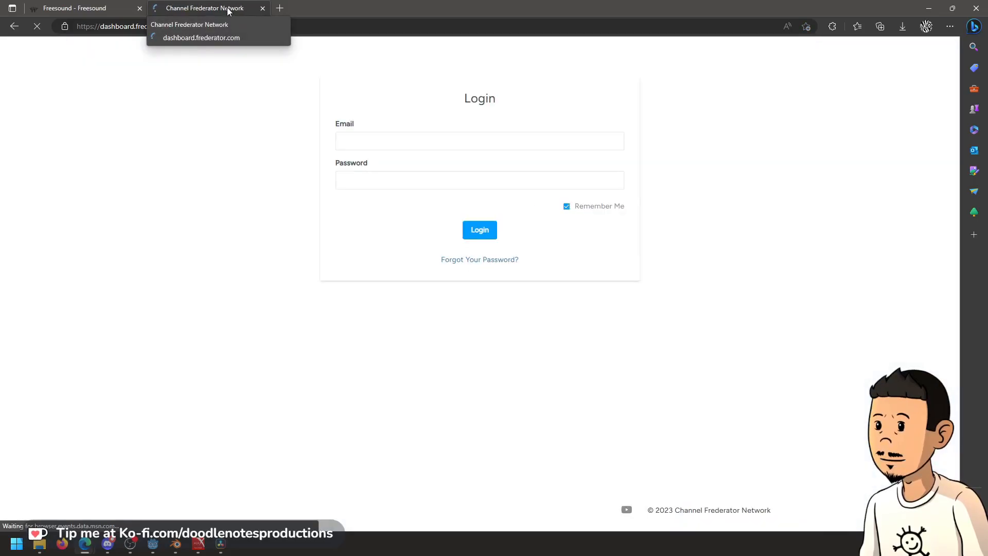
drag(228, 11, 164, 0)
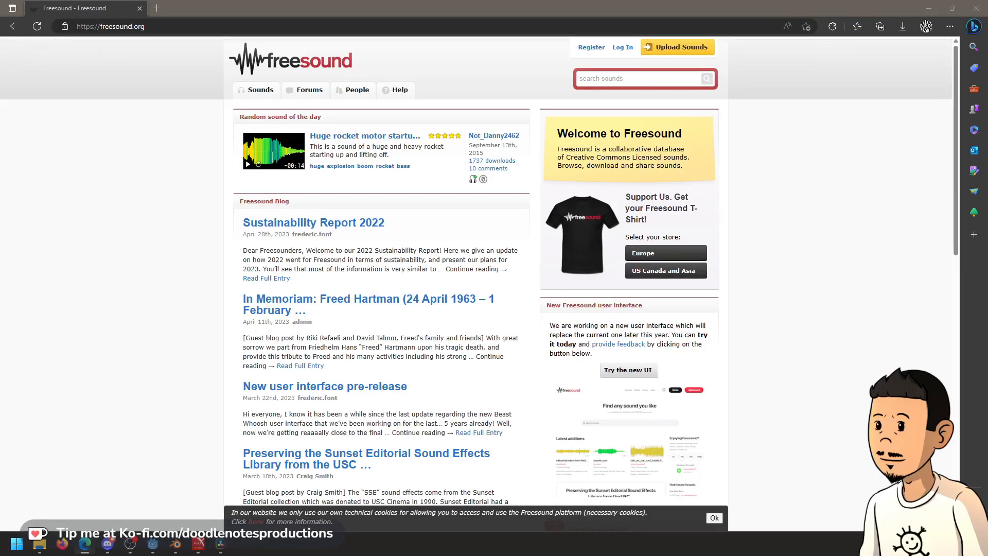
Search Freesound for "kitchen" and look through the results
click(651, 78)
text(kitchen)
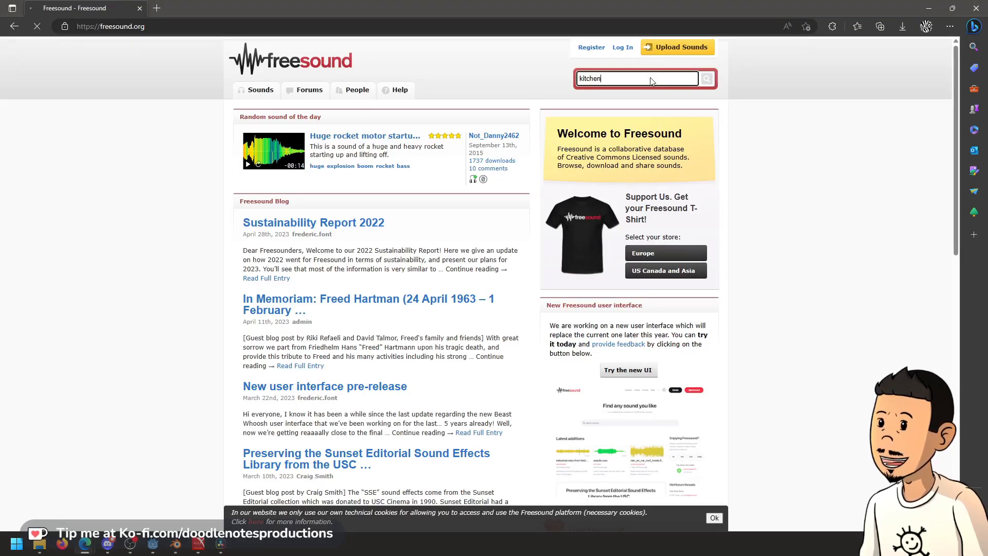
key(Return)
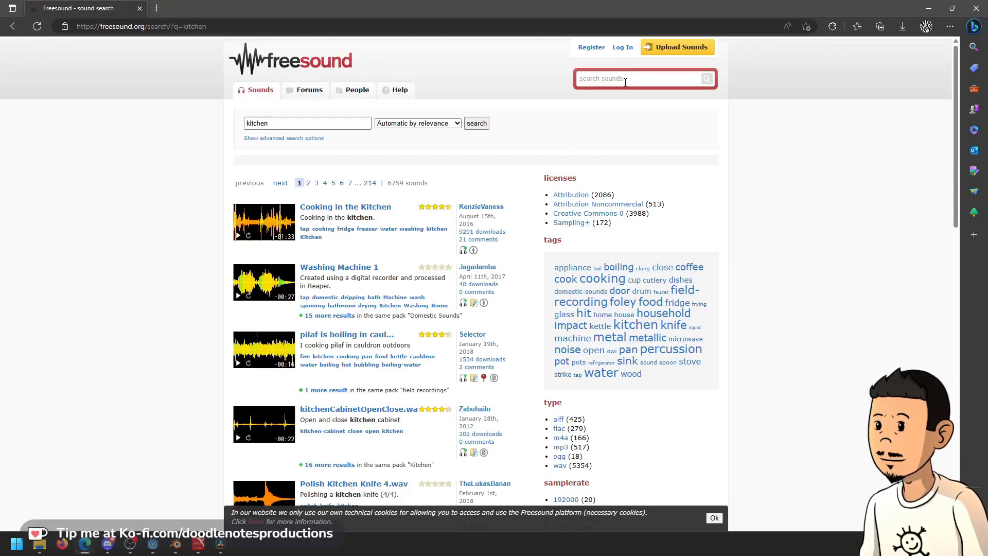
scroll(388, 344, down, 3)
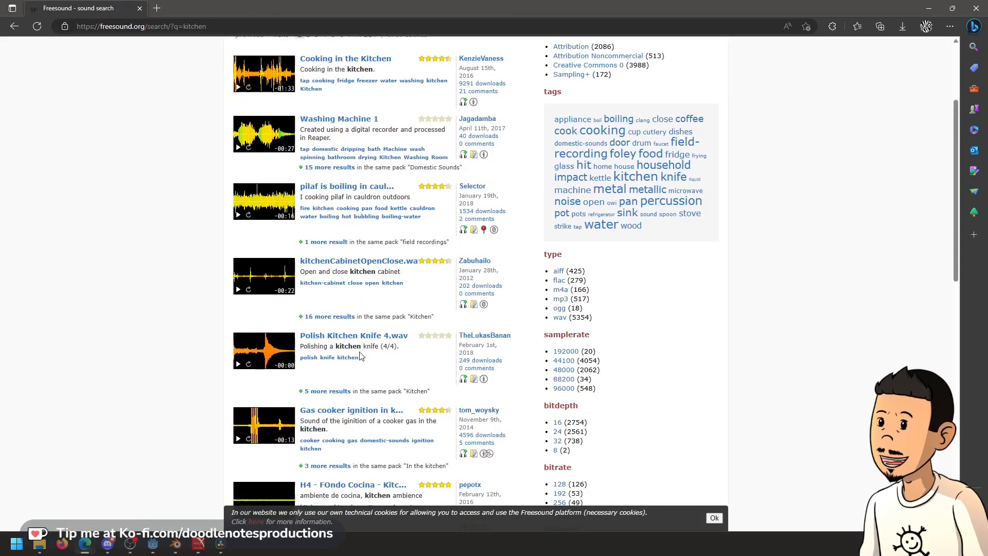
scroll(360, 356, up, 3)
Search Freesound for "dining ambience" and review the sorting choices and advanced search options
click(620, 80)
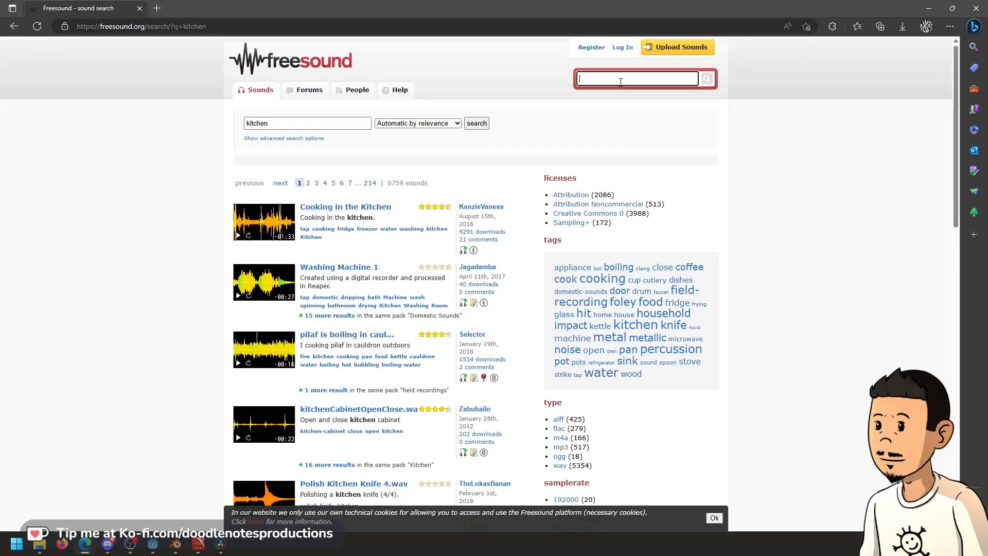
text(dining ambience)
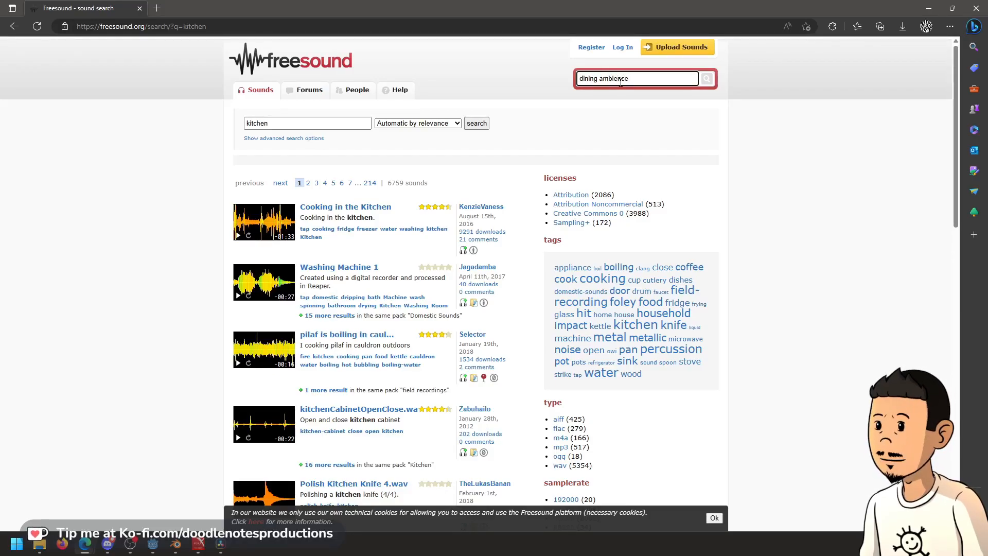
key(Return)
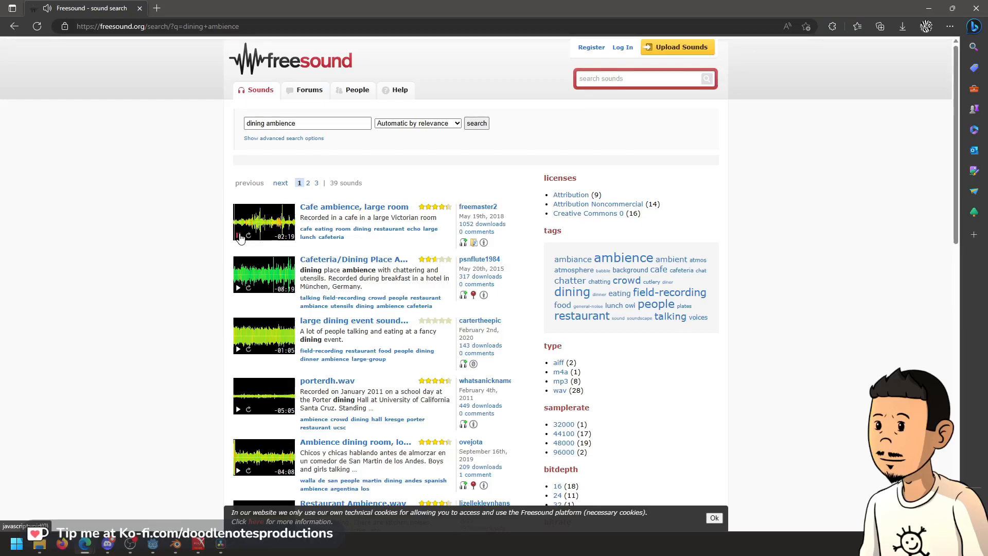
click(442, 125)
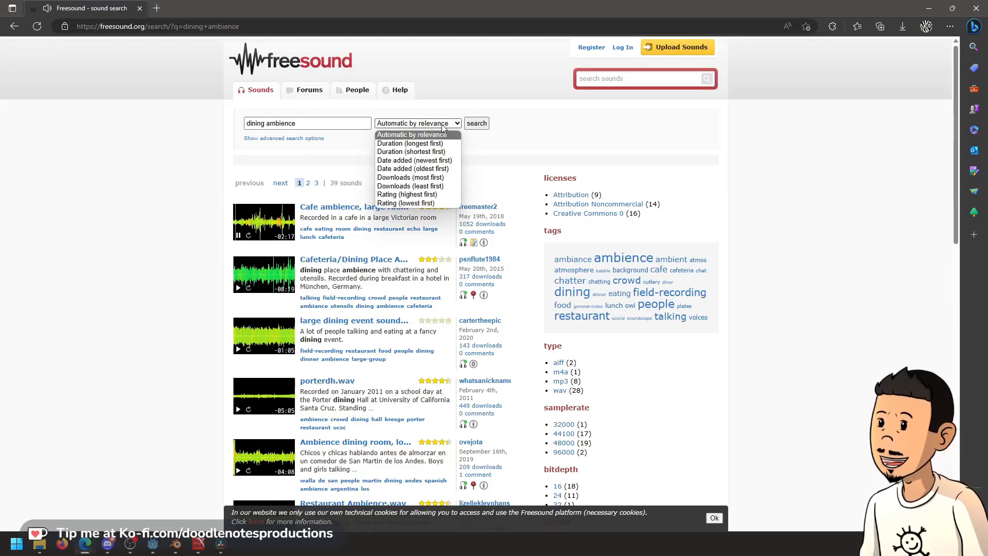
click(442, 125)
click(295, 138)
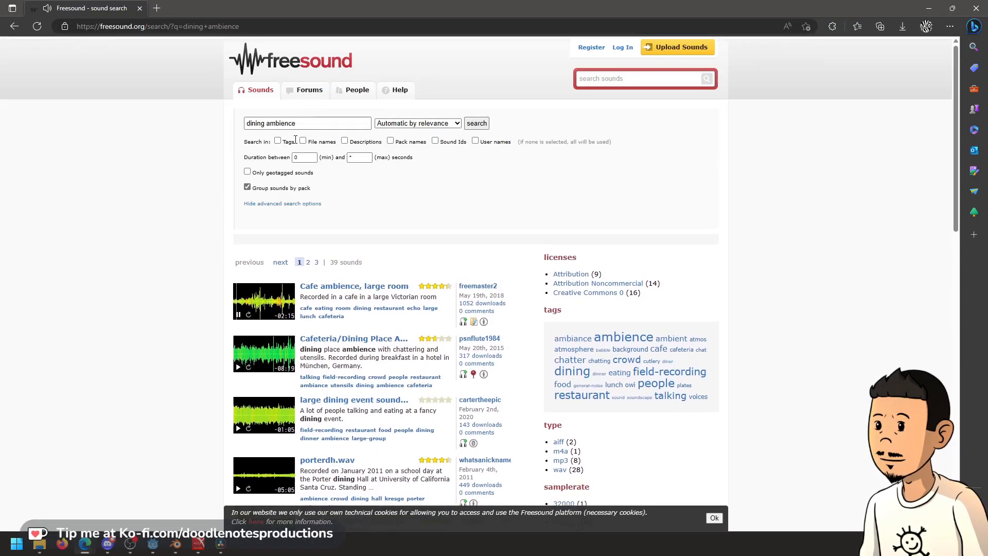
scroll(221, 309, down, 3)
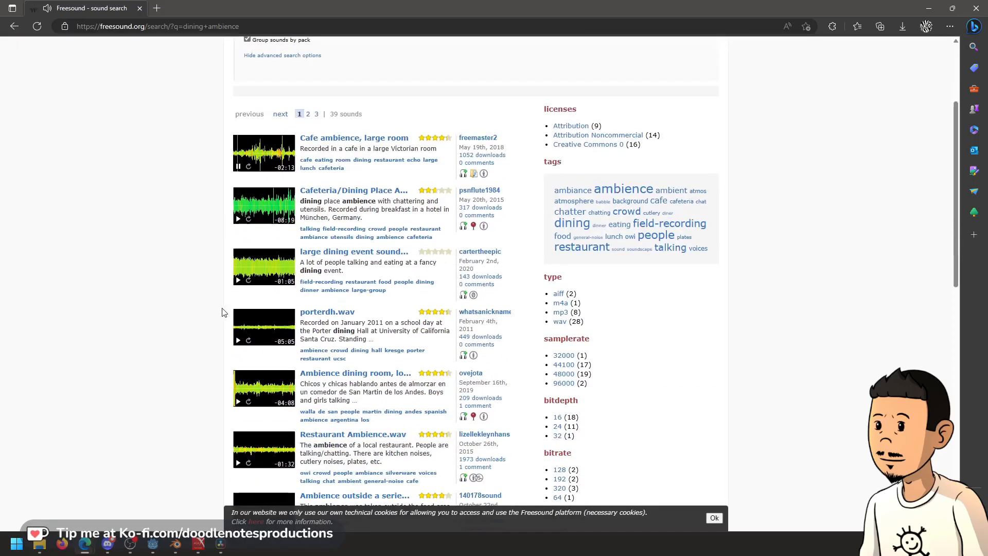
Check the licence of the large dining event sound, preview it and porterdh.wav, and close Freesound to return to DaVinci Resolve
mouse_move(474, 297)
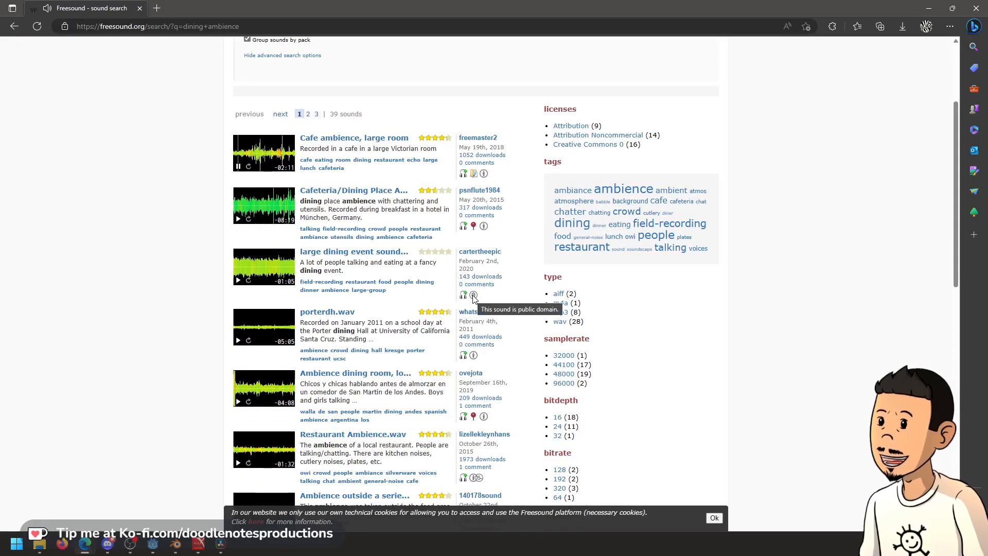
click(238, 166)
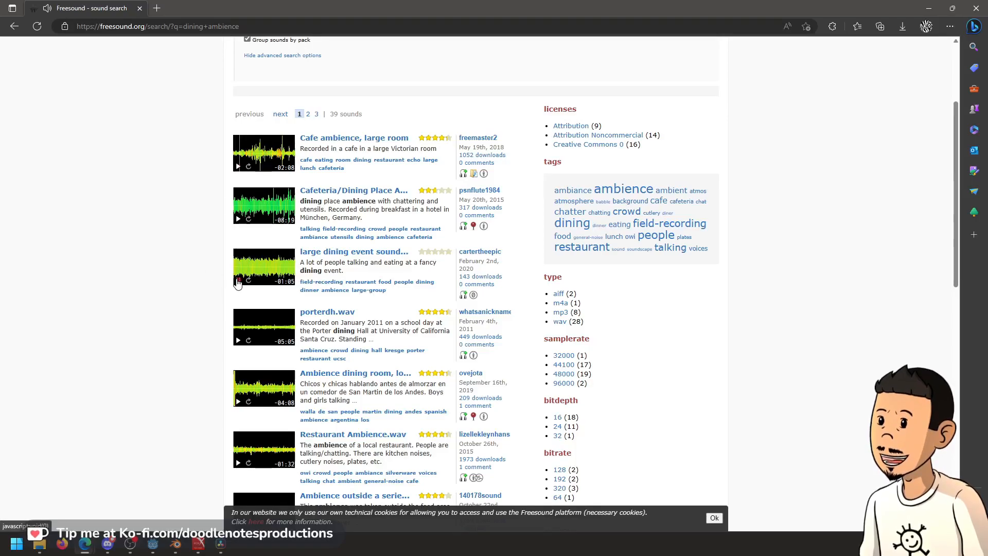
click(238, 281)
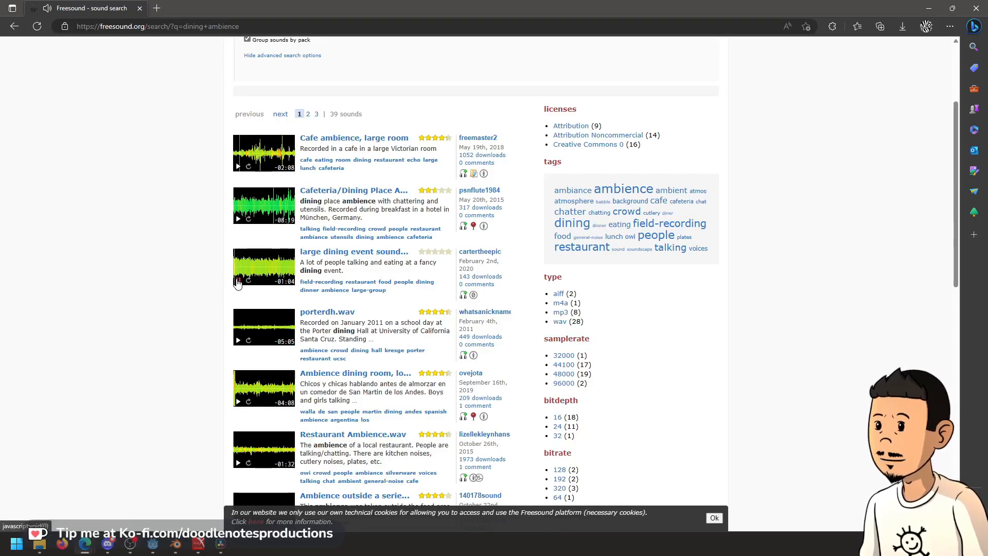
click(238, 341)
click(238, 342)
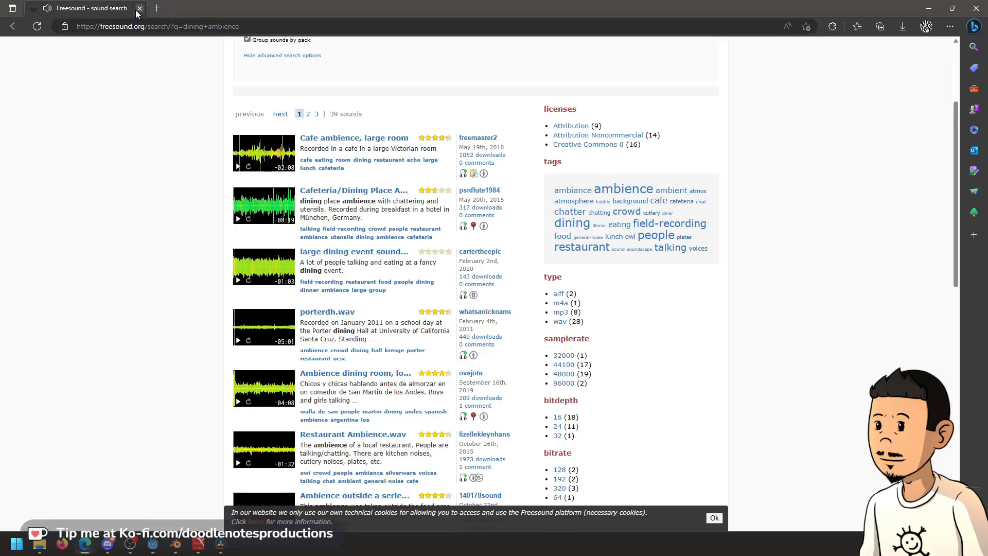
scroll(253, 107, up, 3)
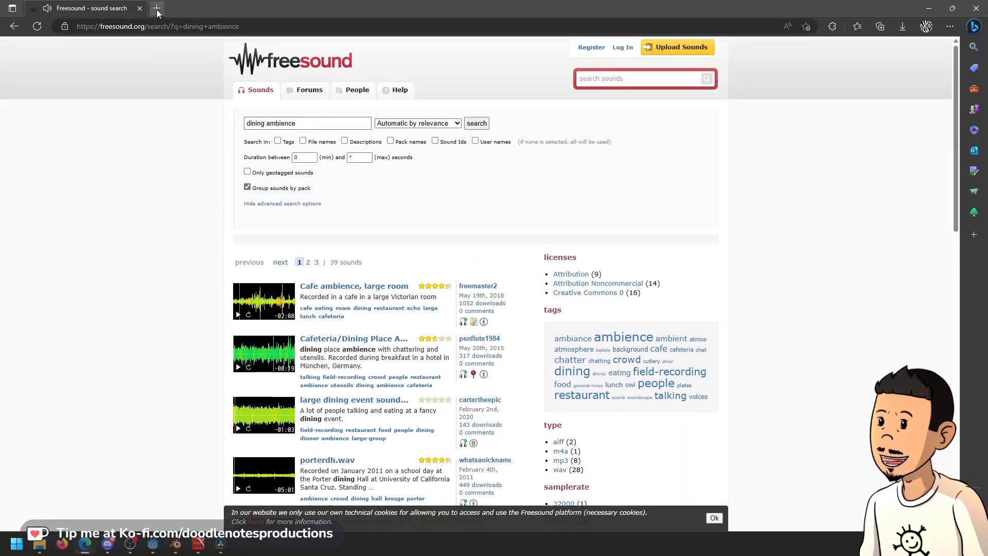
click(140, 8)
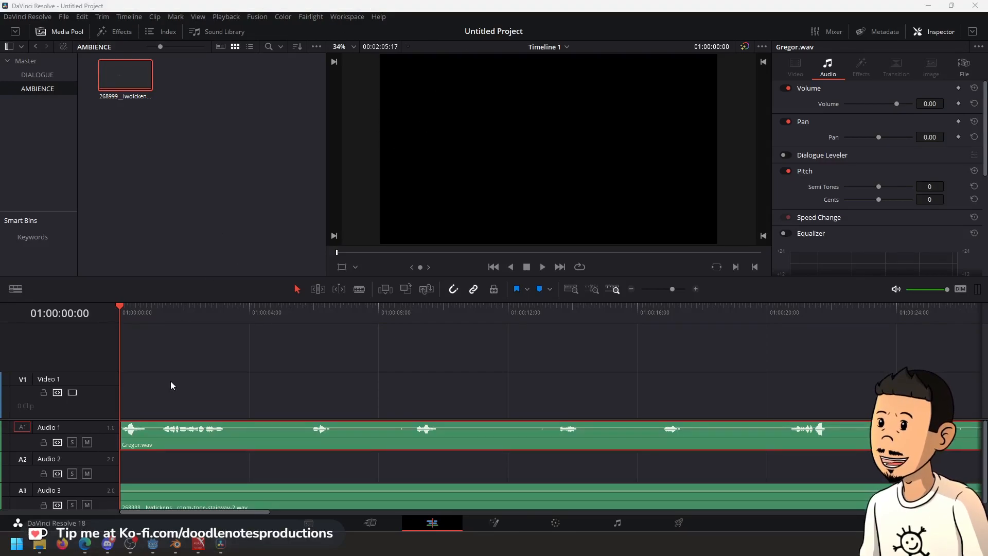
Shift the Gregor.wav clip on Audio 1 to start about 4.5 seconds in, playing the room tone that leads into it
drag(163, 440, 213, 435)
key(space)
drag(127, 312, 113, 314)
key(space)
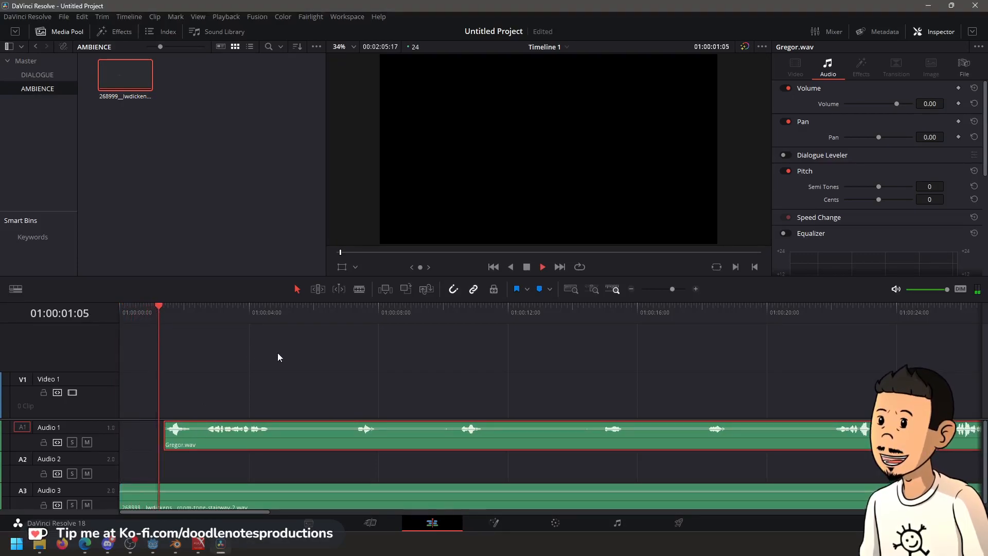
key(space)
drag(229, 444, 338, 446)
key(space)
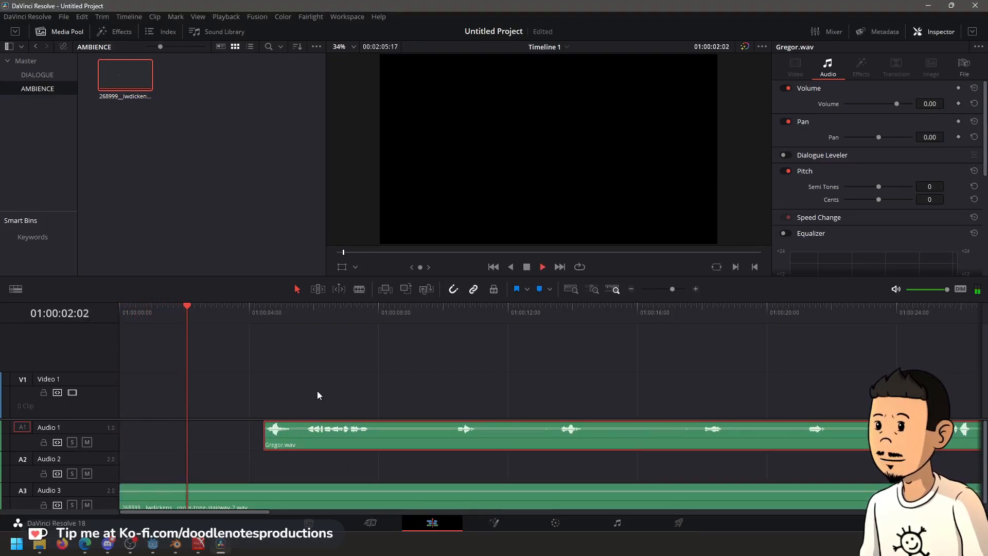
key(space)
drag(166, 314, 5, 312)
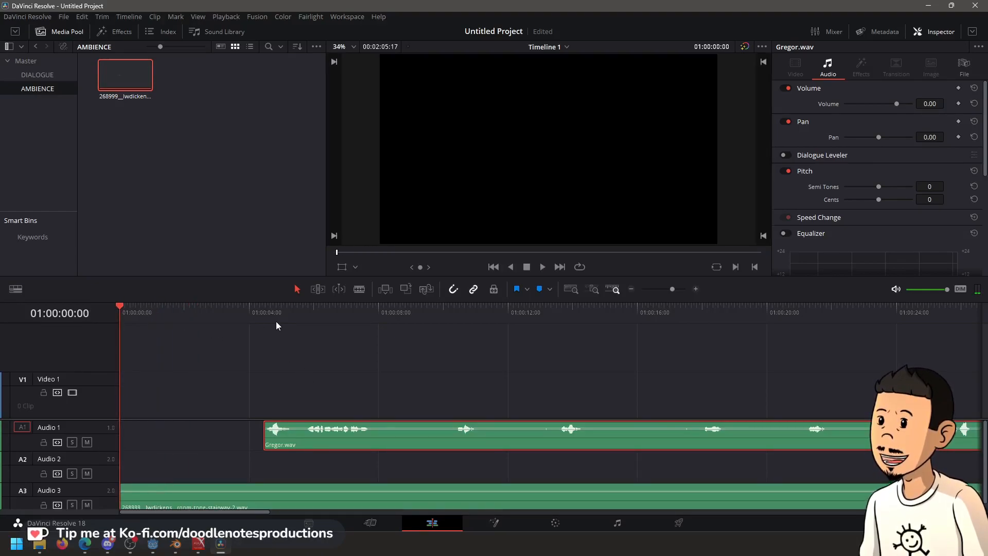
Play the room tone on Audio 3 from the timeline start up to the first line of Gregor.wav, replaying it from the beginning
key(space)
key(space)
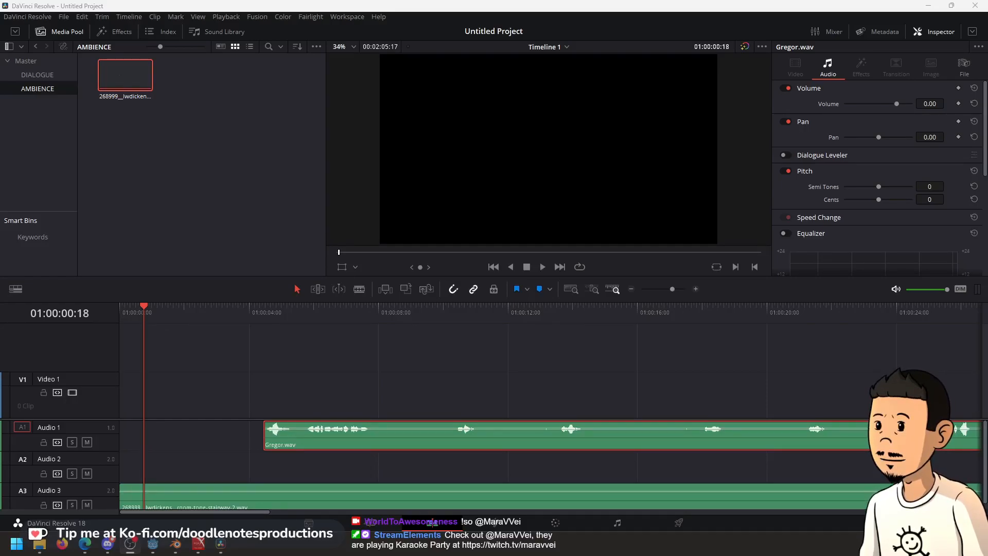
drag(130, 316, 100, 317)
key(space)
drag(152, 319, 103, 317)
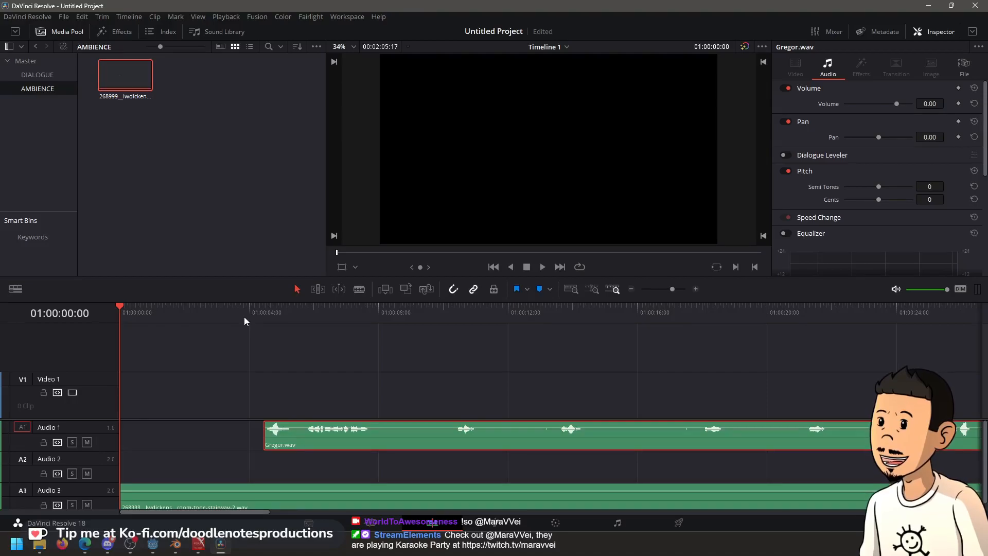
key(space)
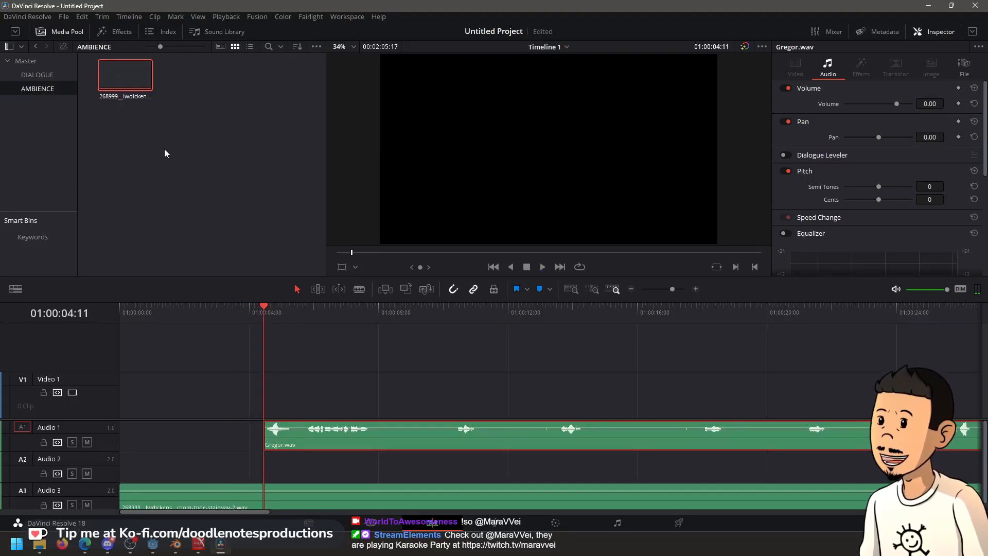
key(Home)
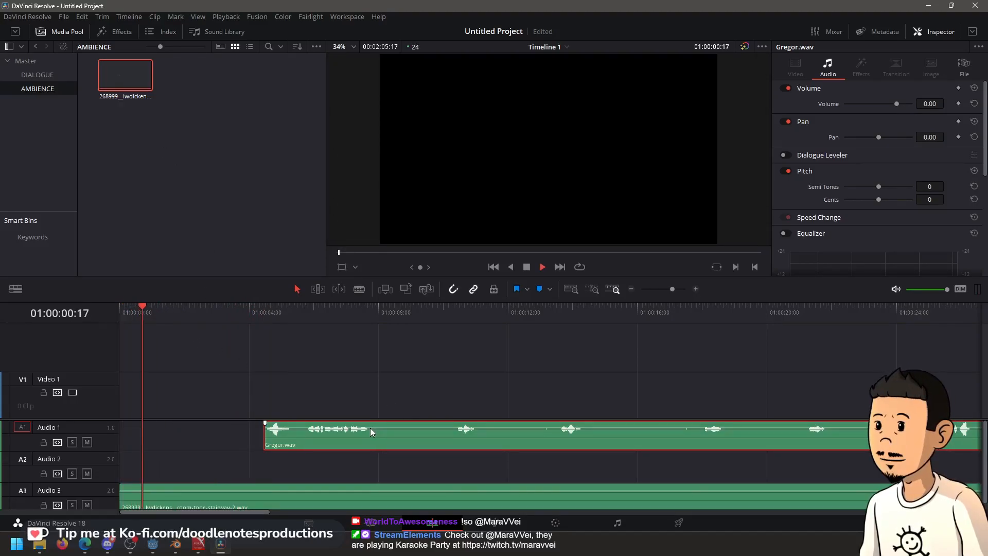
Open the Gregor the Overlander collection PDF from the Downloads folder and dismiss the PDF X Premium purchase offer
click(75, 515)
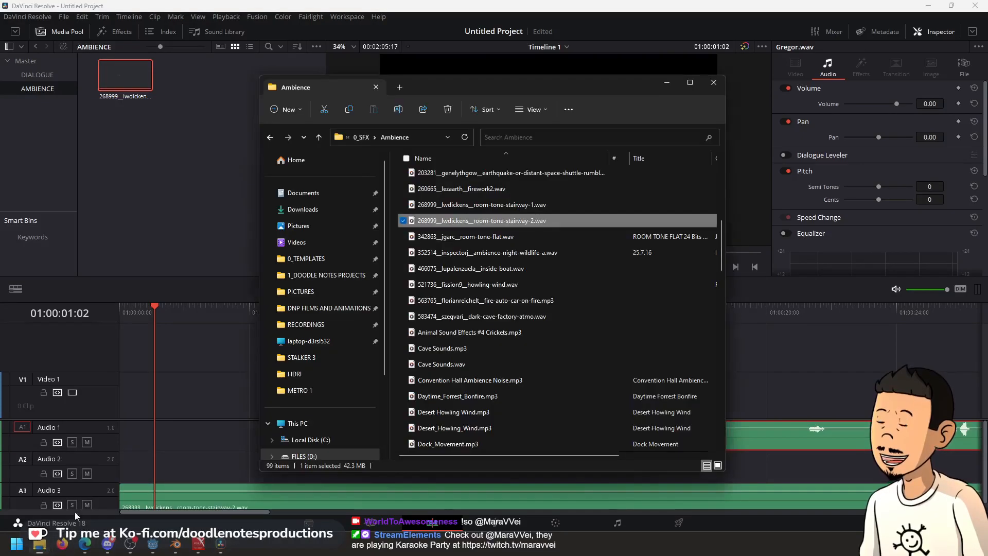
click(311, 210)
scroll(570, 274, down, 15)
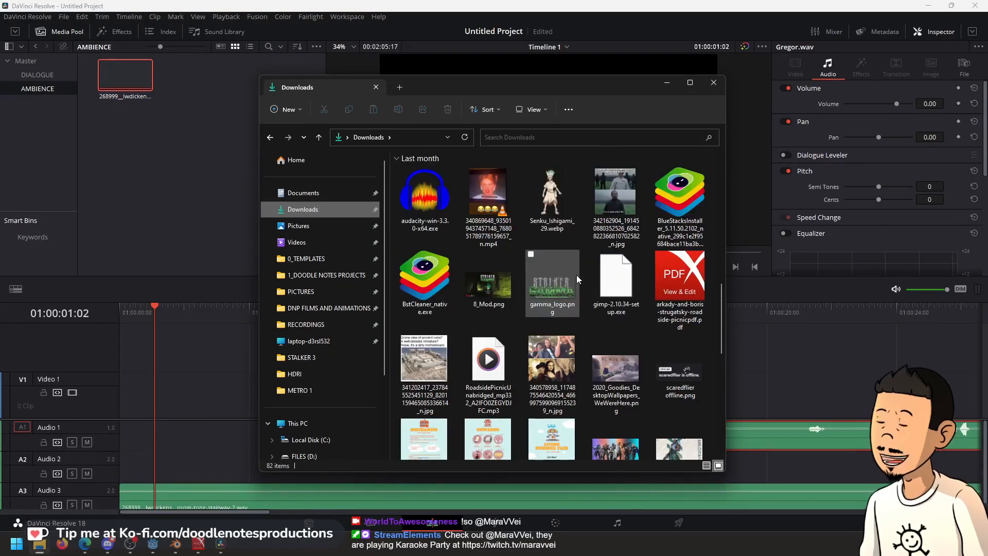
scroll(644, 292, down, 5)
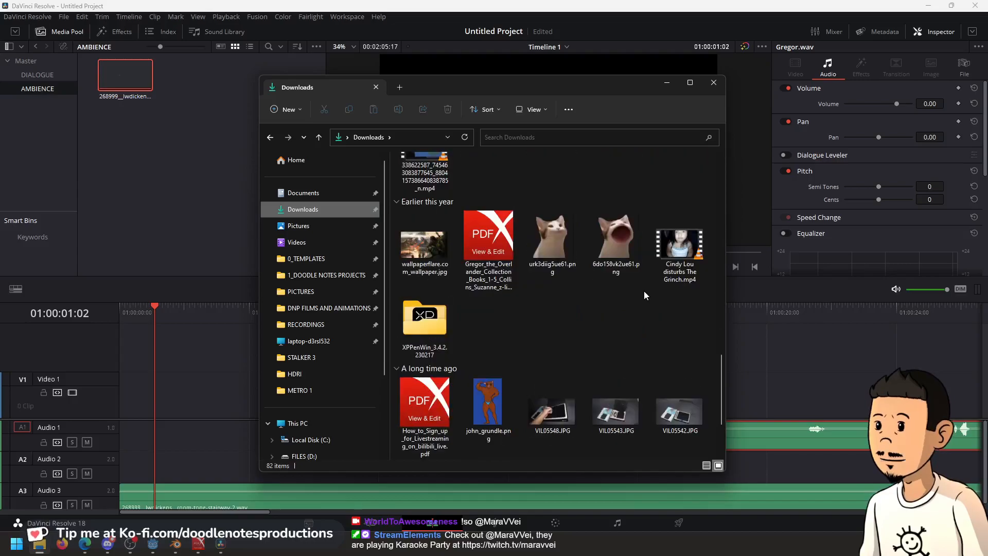
click(497, 263)
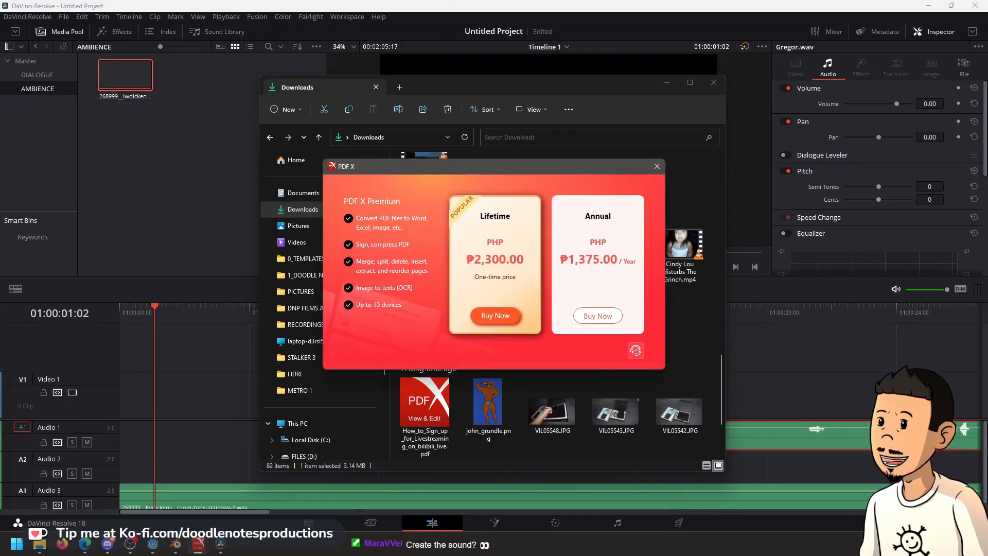
click(656, 167)
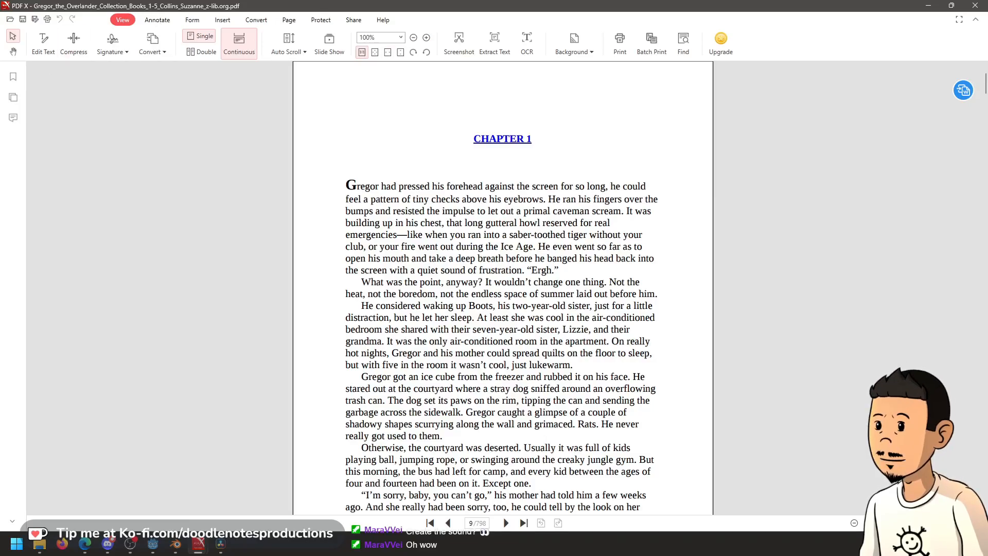
key(super)
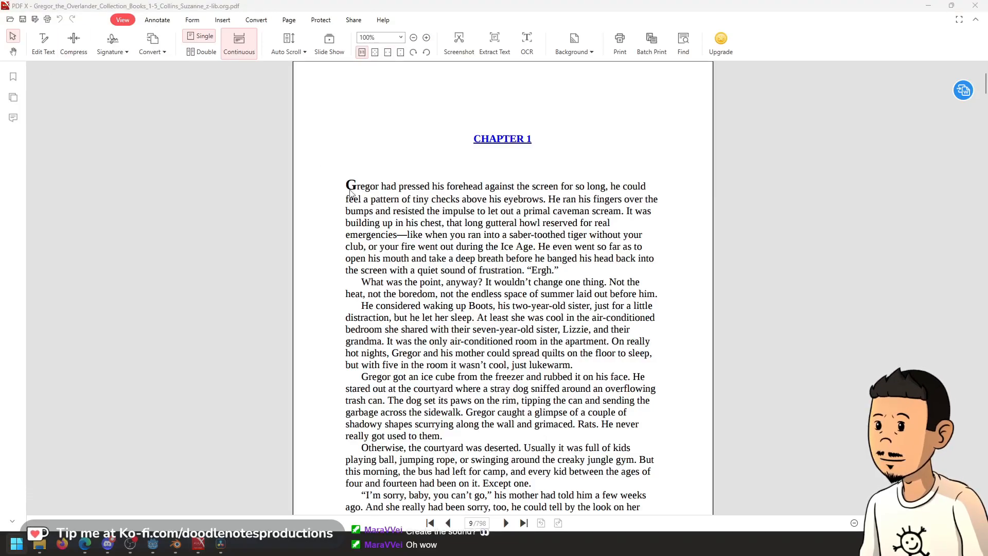
key(super)
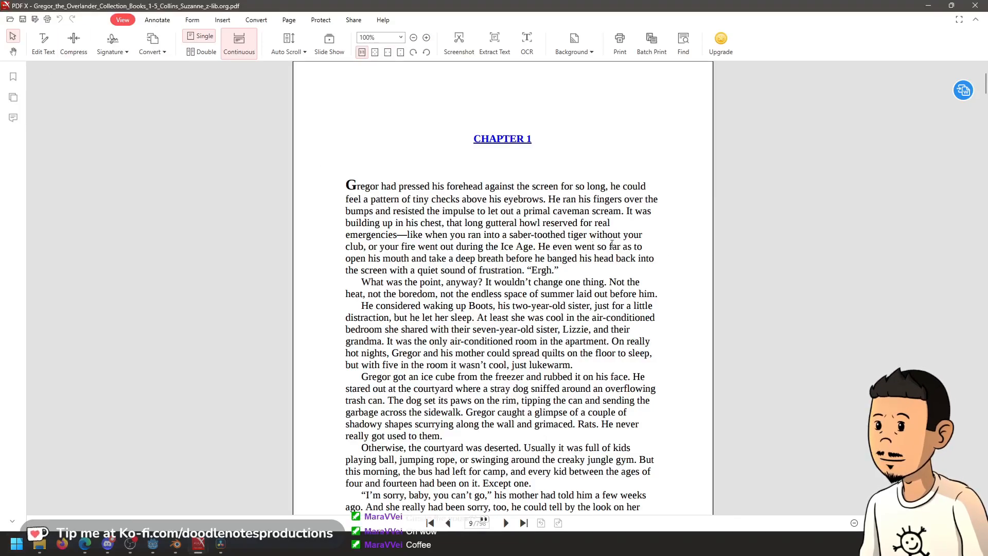
Show the PDF's bookmarks and check the openings of Chapters 5 to 8 of Gregor the Overlander, returning to Chapter 6
click(13, 77)
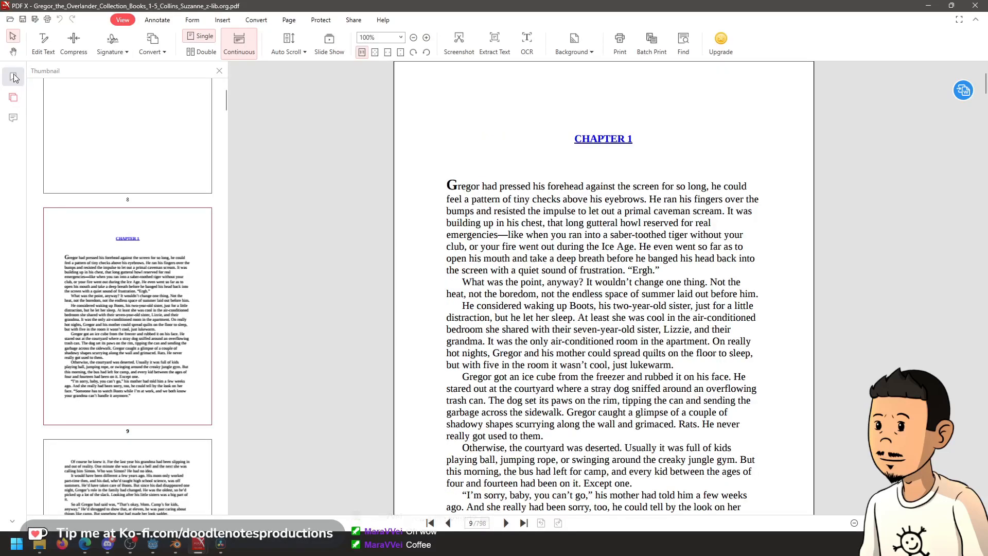
scroll(100, 190, down, 5)
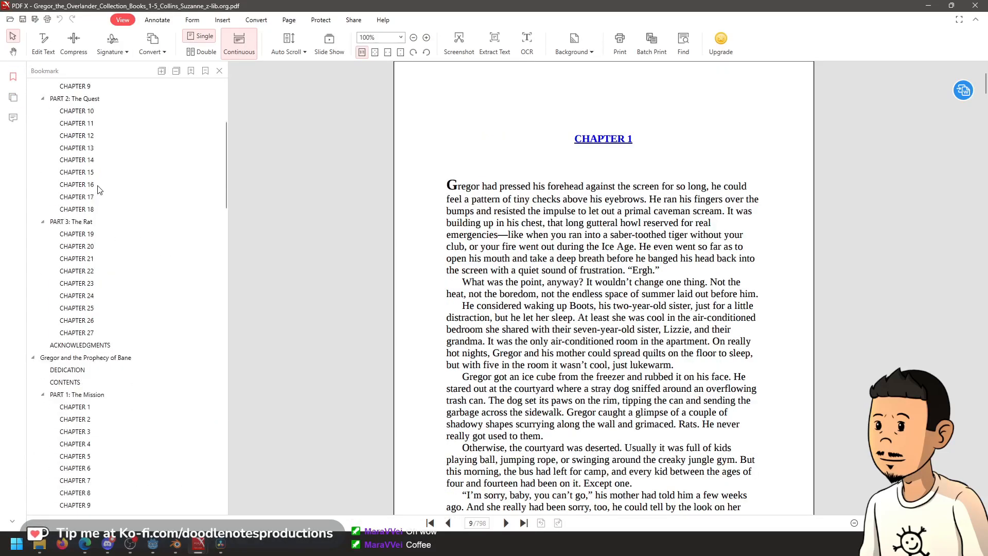
scroll(101, 188, down, 5)
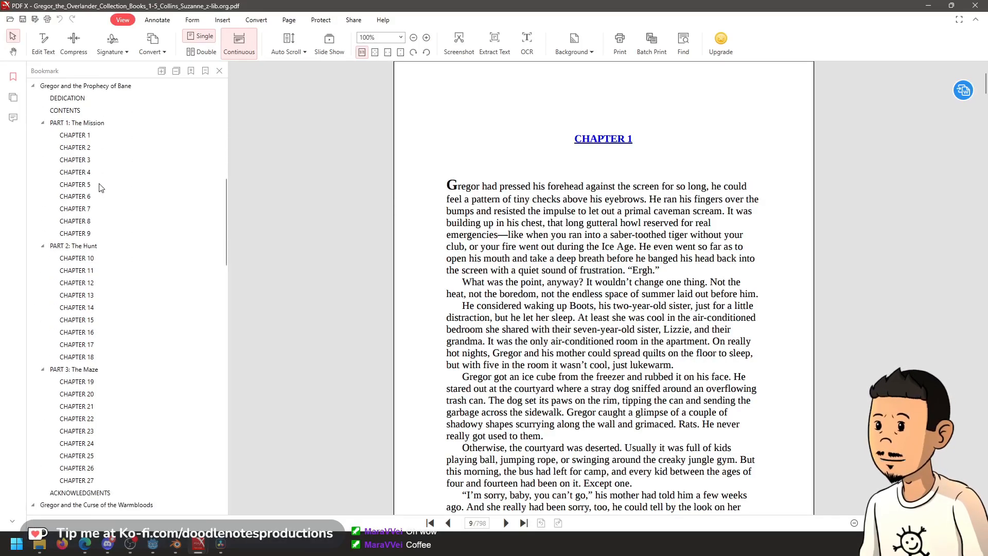
scroll(101, 185, up, 15)
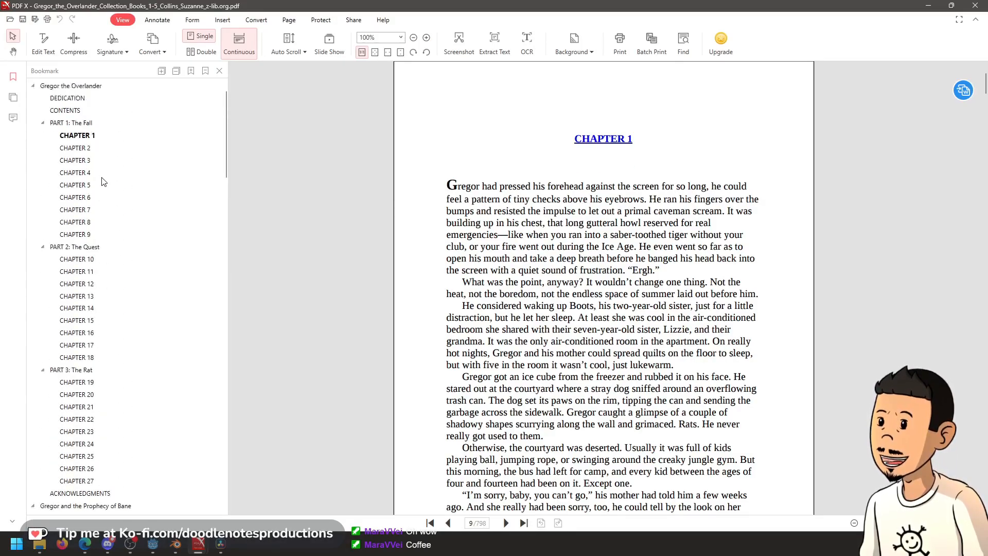
click(76, 210)
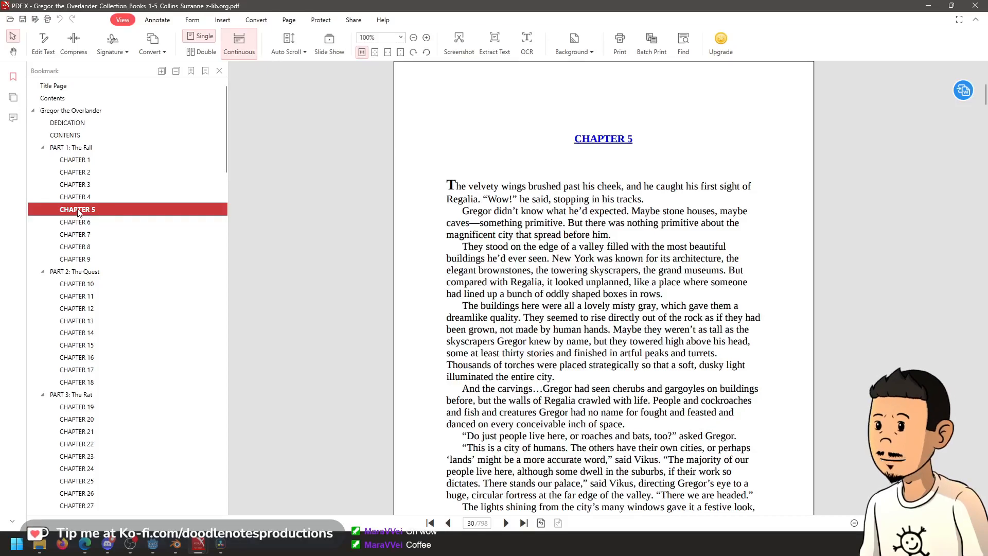
click(79, 222)
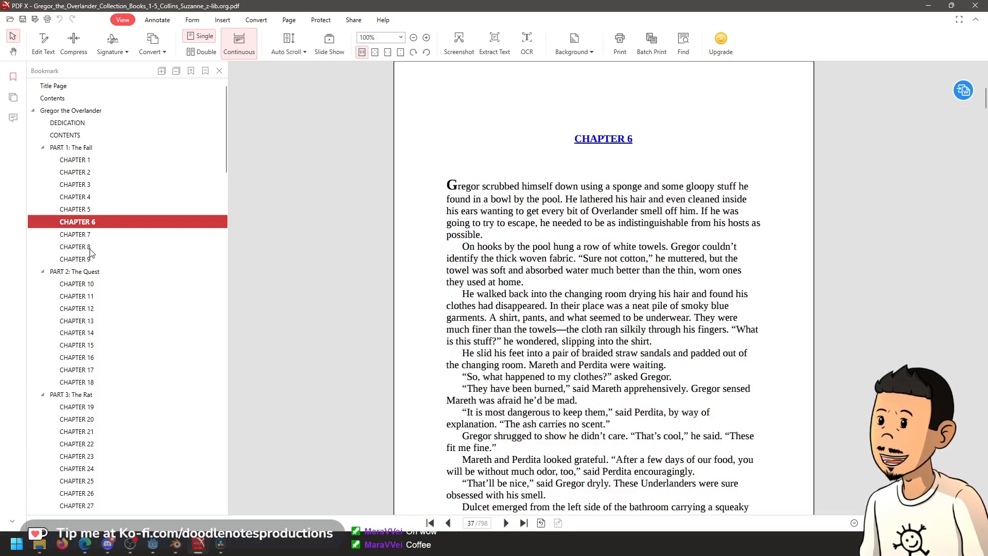
click(86, 247)
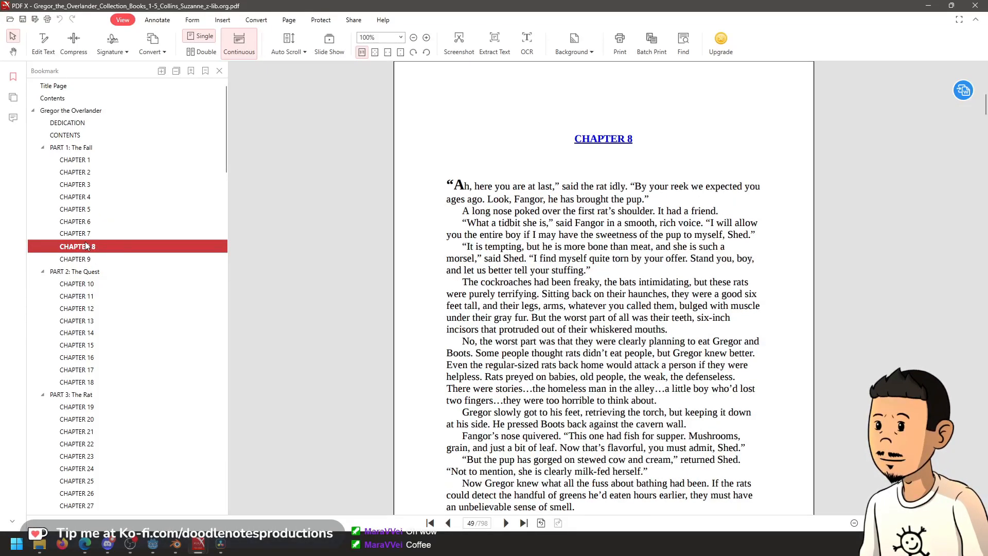
click(94, 235)
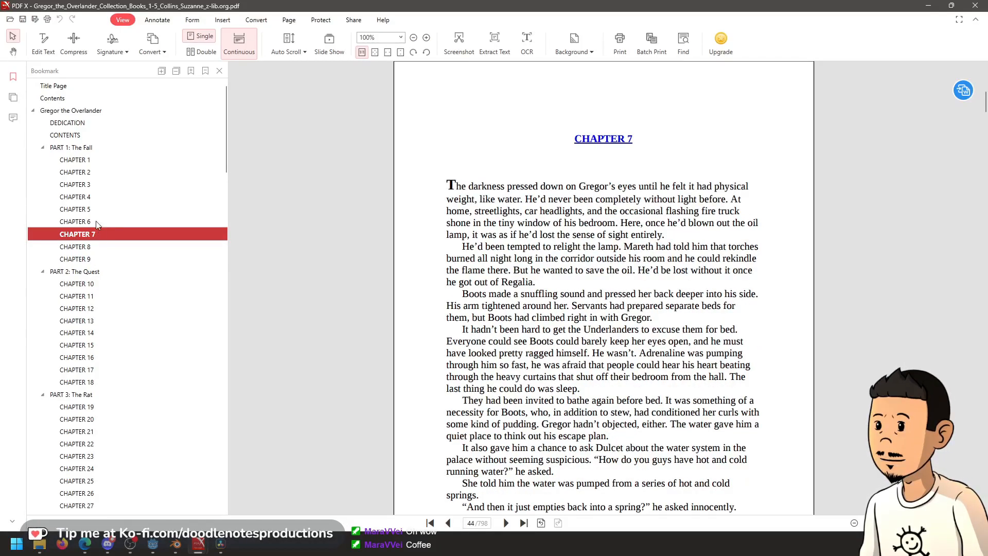
click(97, 221)
Read through Chapter 6 to the dining room scene, examining the passage on page 42 where the food is served
scroll(542, 243, down, 6)
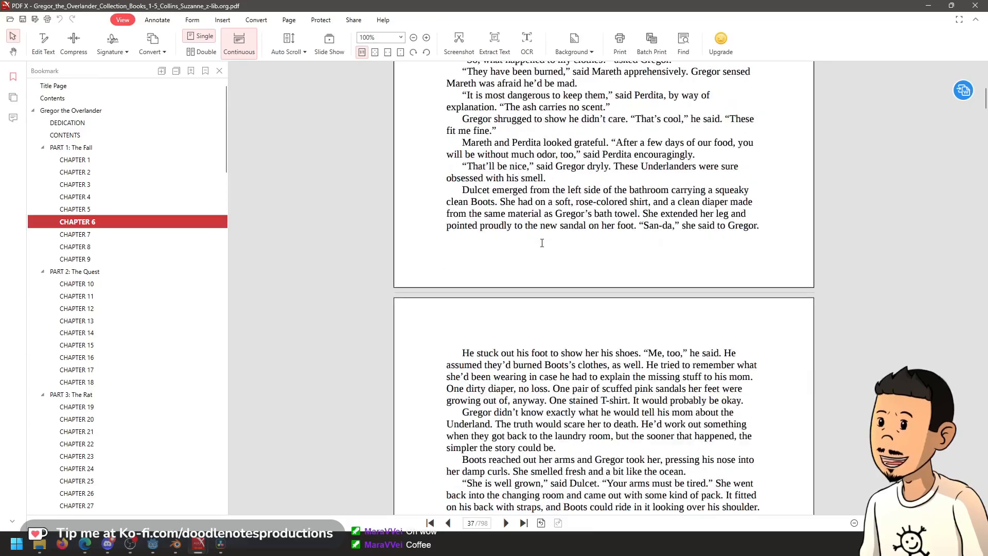
scroll(542, 243, down, 3)
scroll(542, 243, down, 9)
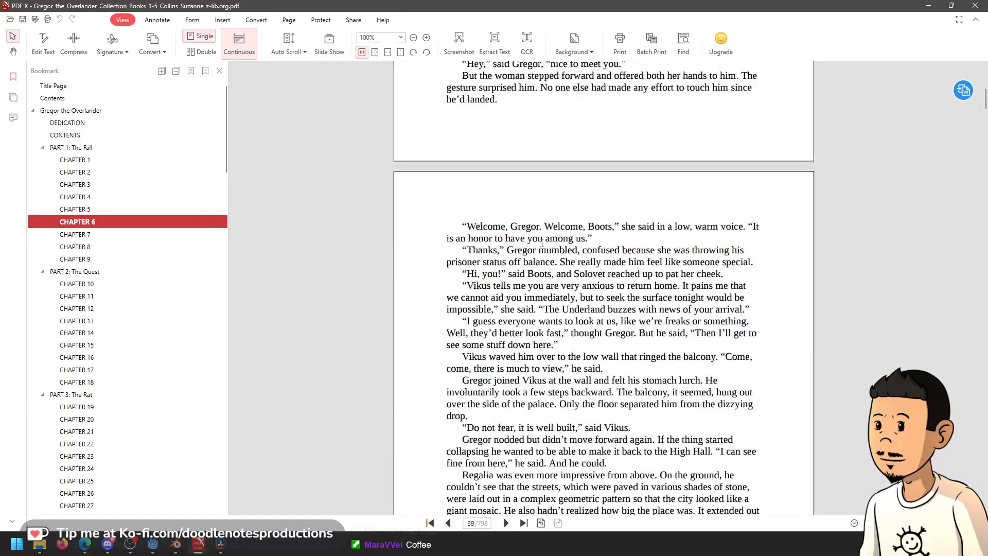
scroll(542, 243, down, 9)
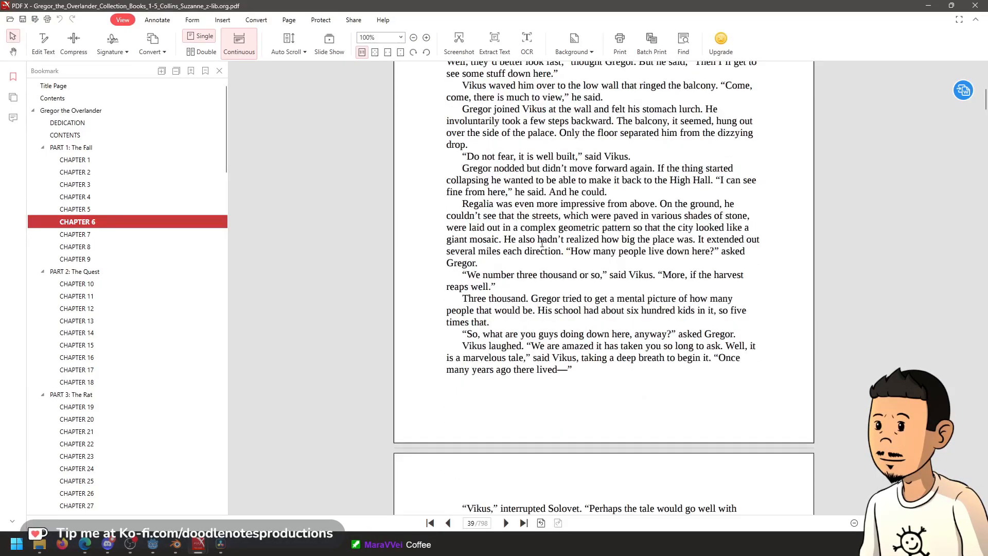
scroll(542, 243, down, 2)
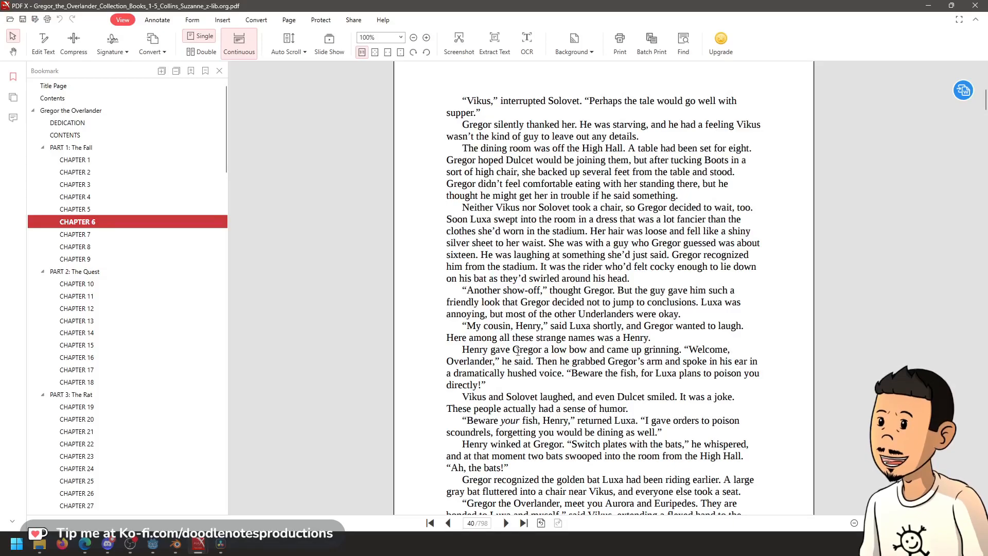
scroll(513, 392, down, 9)
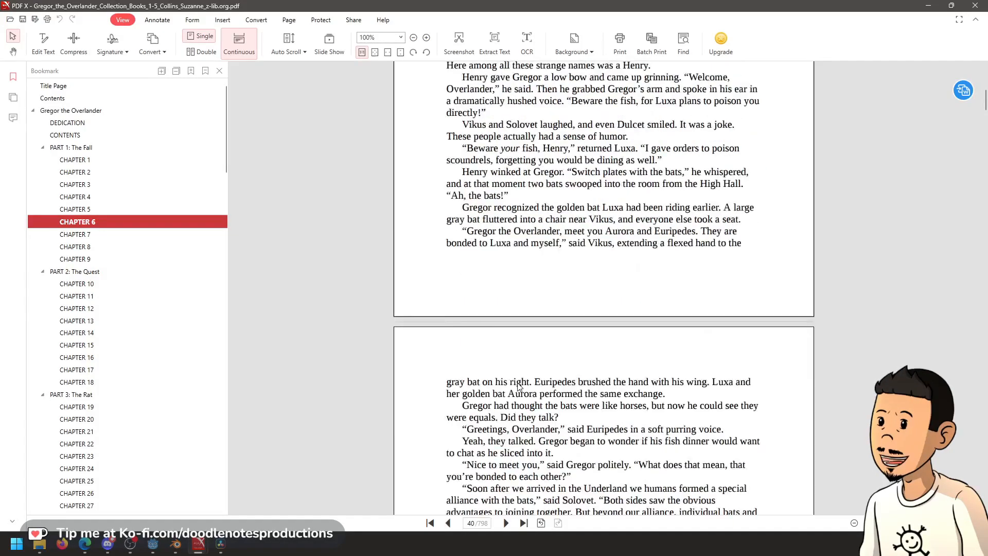
scroll(520, 381, down, 11)
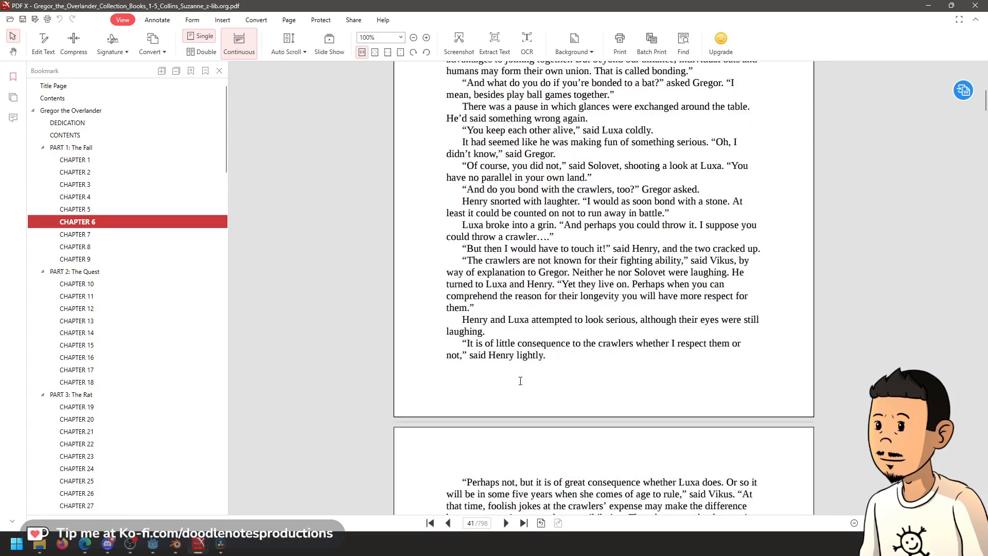
scroll(521, 381, down, 7)
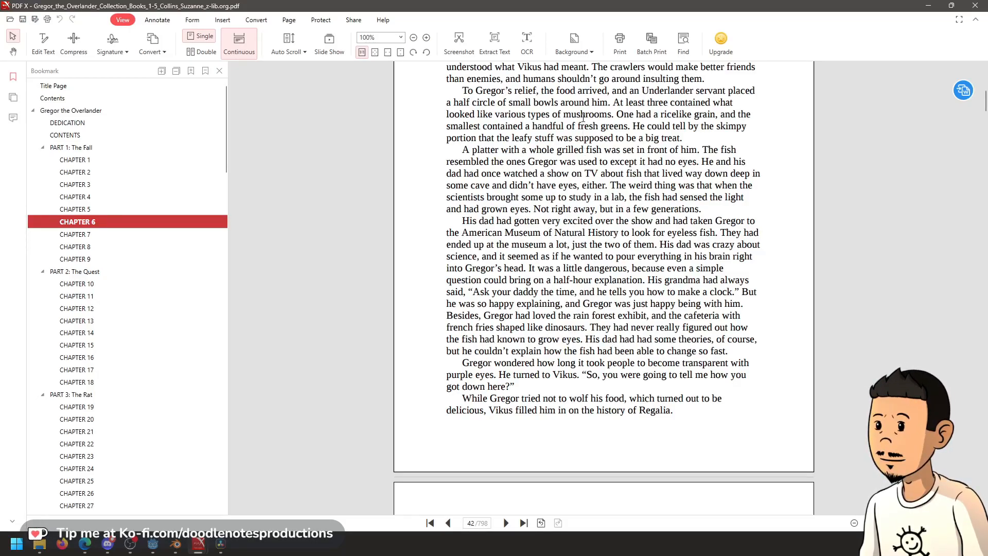
scroll(592, 108, up, 1)
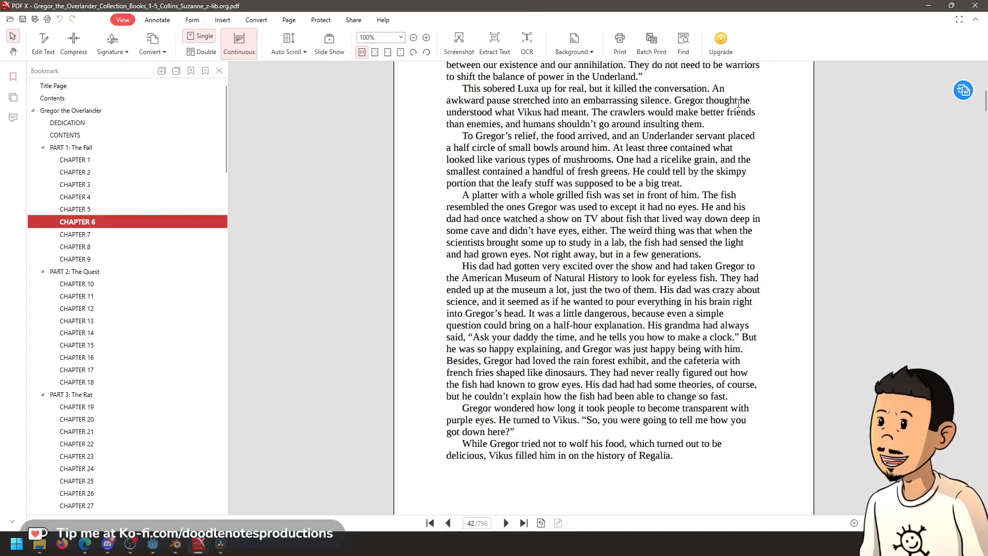
Minimize the PDF, return to DaVinci Resolve and put the playhead at the start of the timeline
click(930, 7)
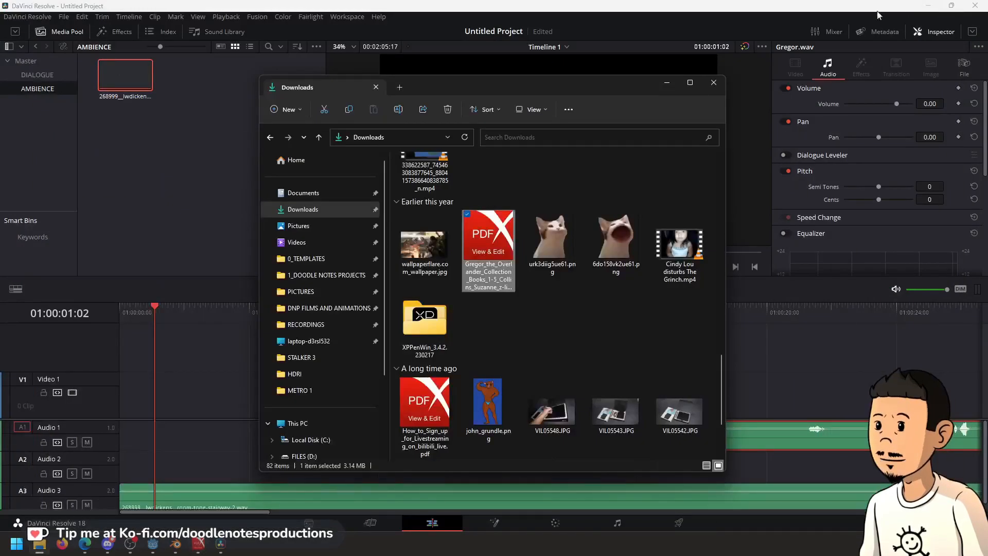
click(575, 10)
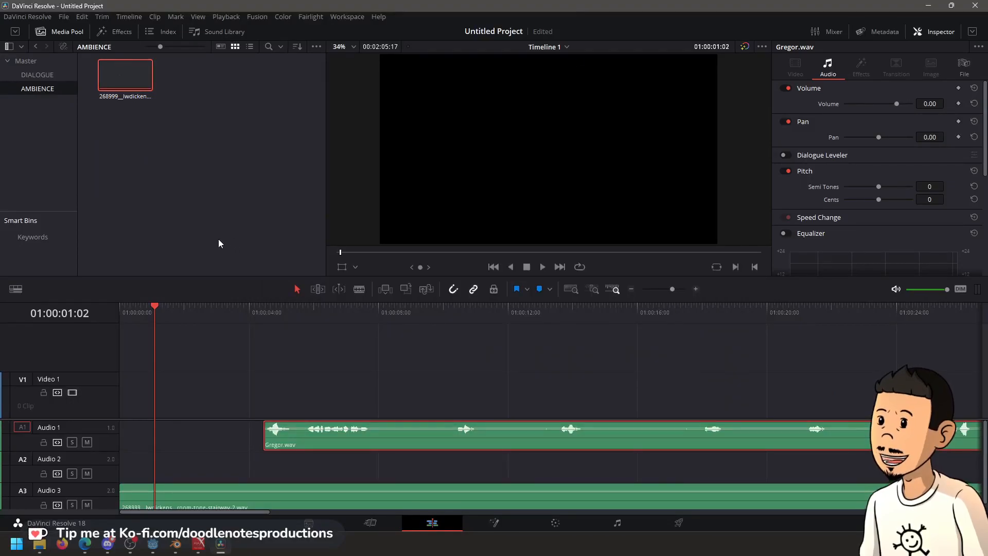
drag(137, 321, 117, 318)
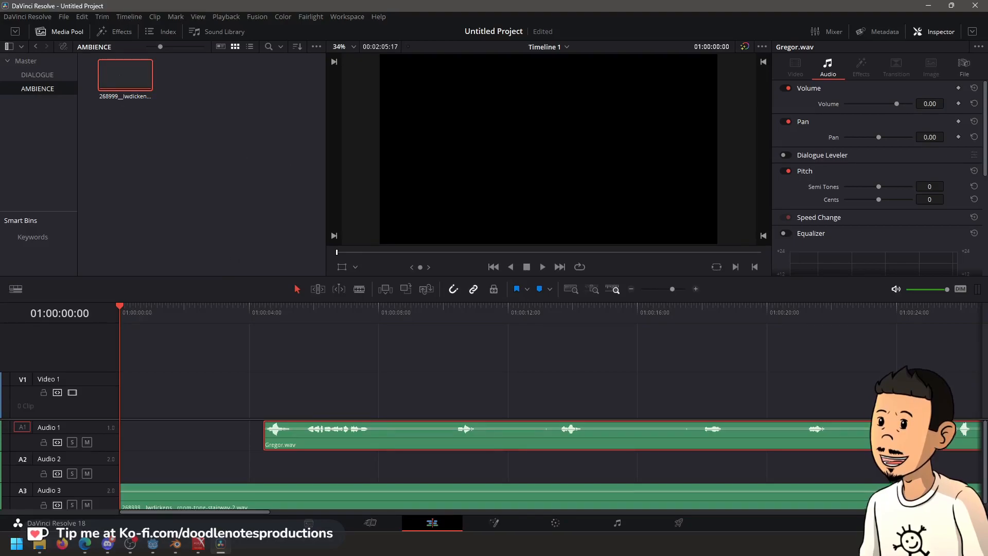
Launch Audacity, maximize its window and switch back to DaVinci Resolve
key(super)
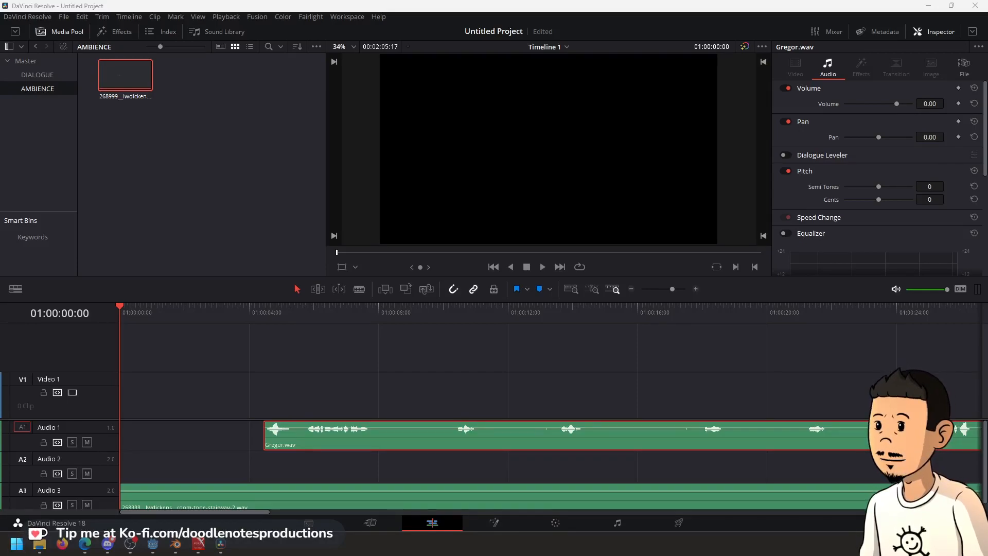
key(alt+Tab)
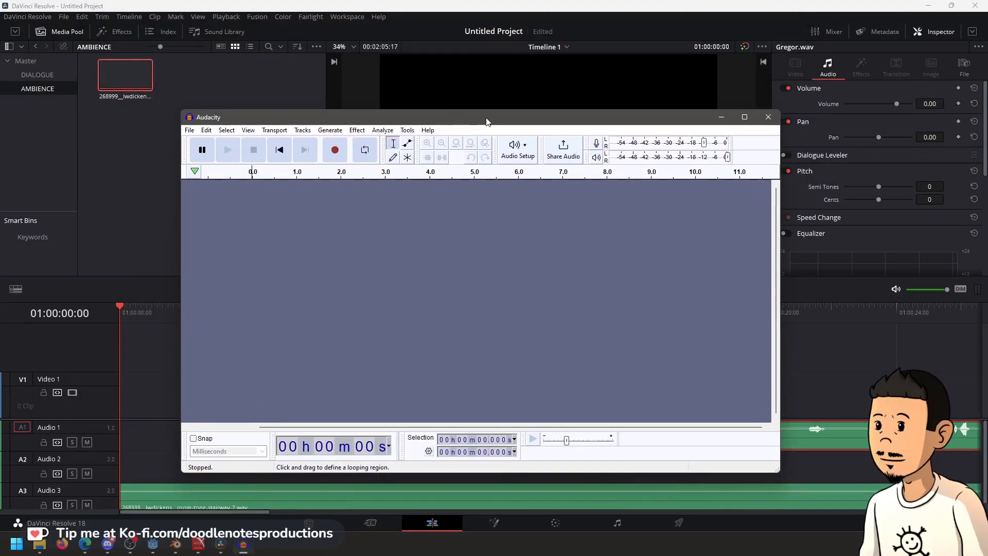
double_click(487, 118)
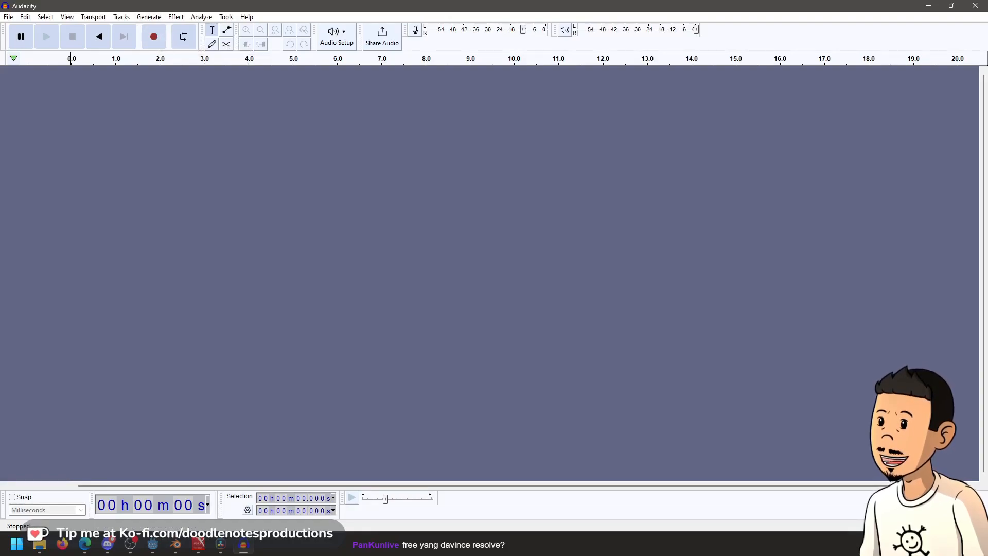
key(alt+Tab)
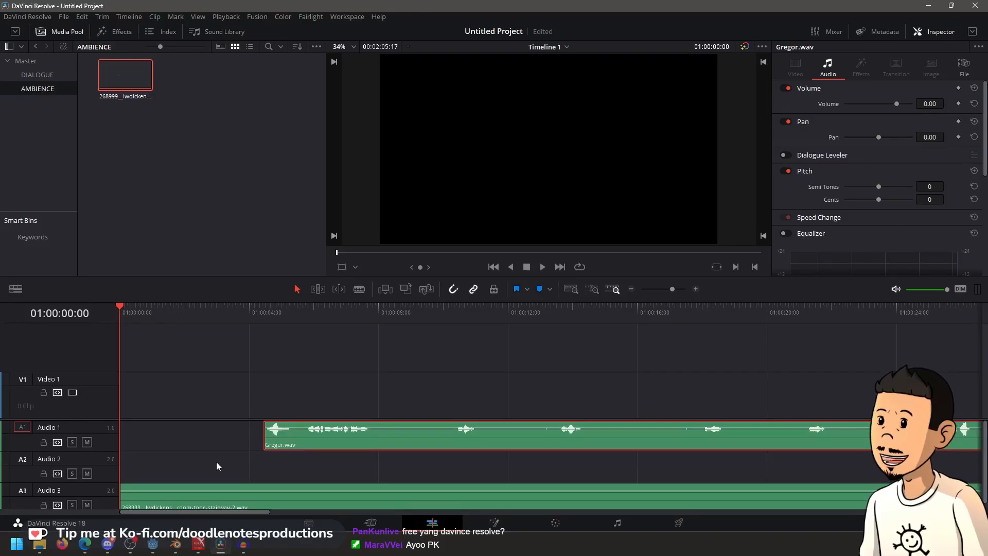
mouse_move(238, 552)
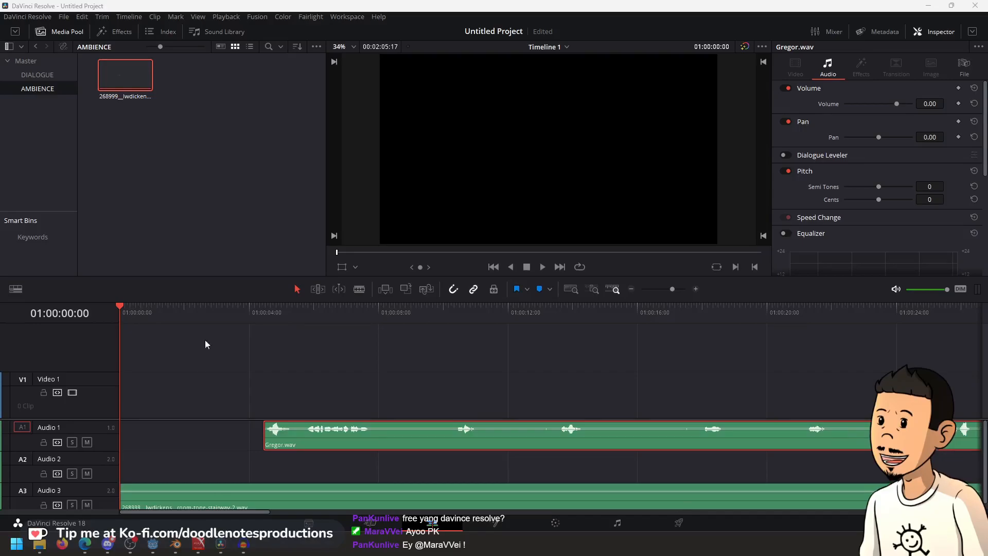
Switch to Audacity and record about 15 seconds of sound effects from the microphone on a new mono track
click(244, 549)
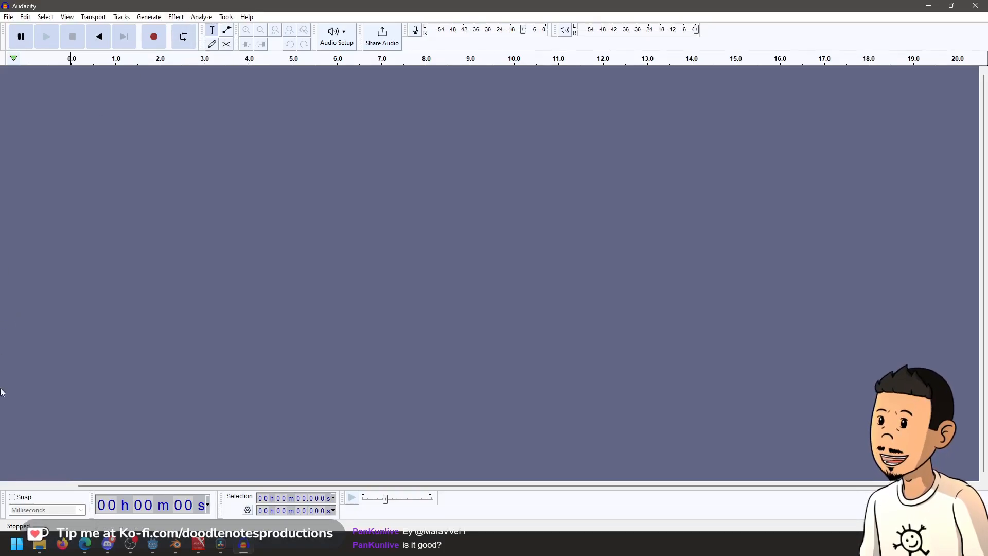
click(154, 37)
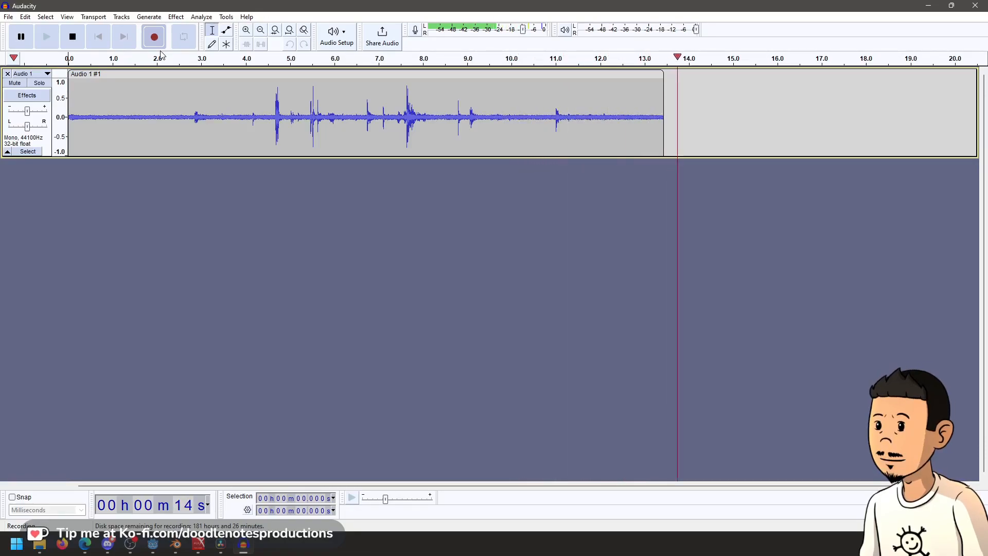
key(space)
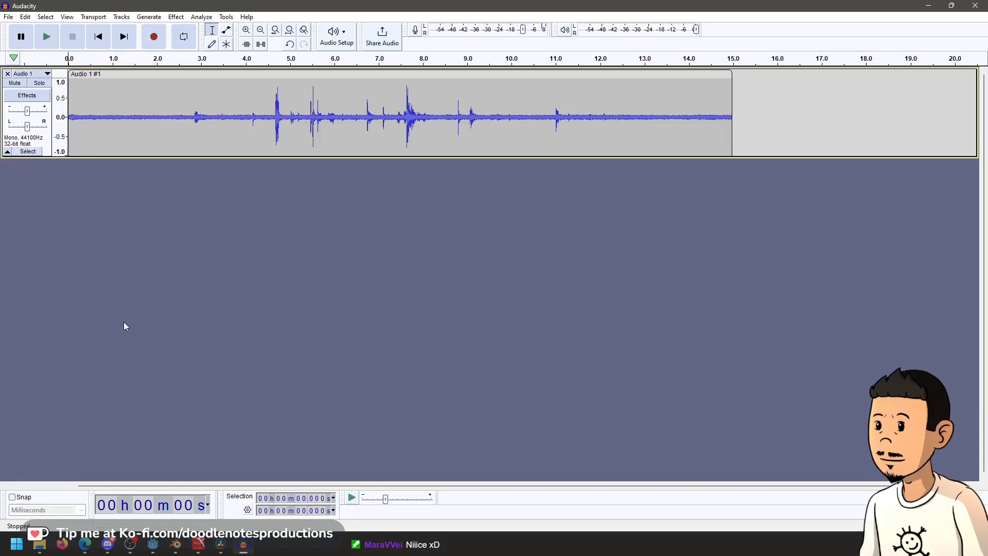
Play back the recording from about 4.3 s and highlight the quiet background noise between about 1.5 and 2.5 s
click(258, 97)
key(space)
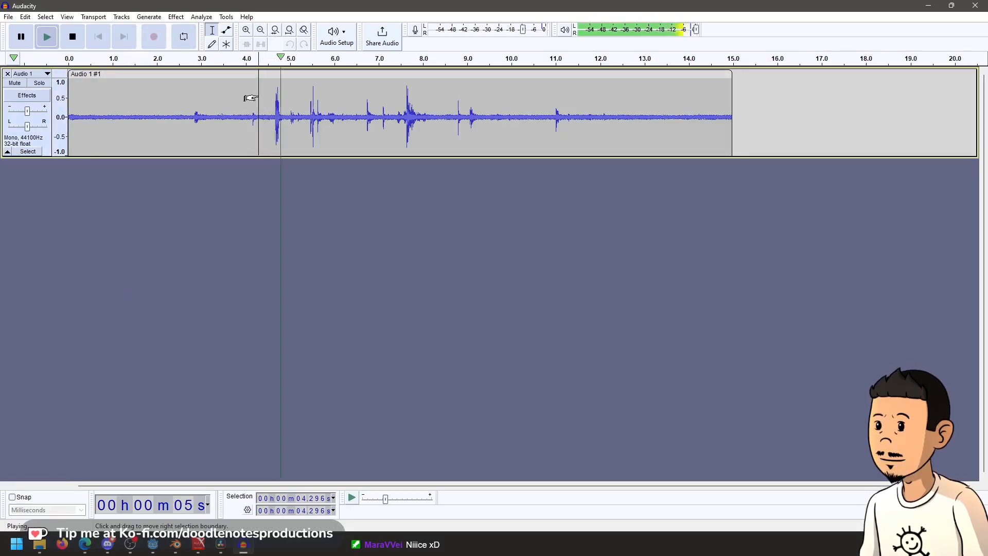
key(space)
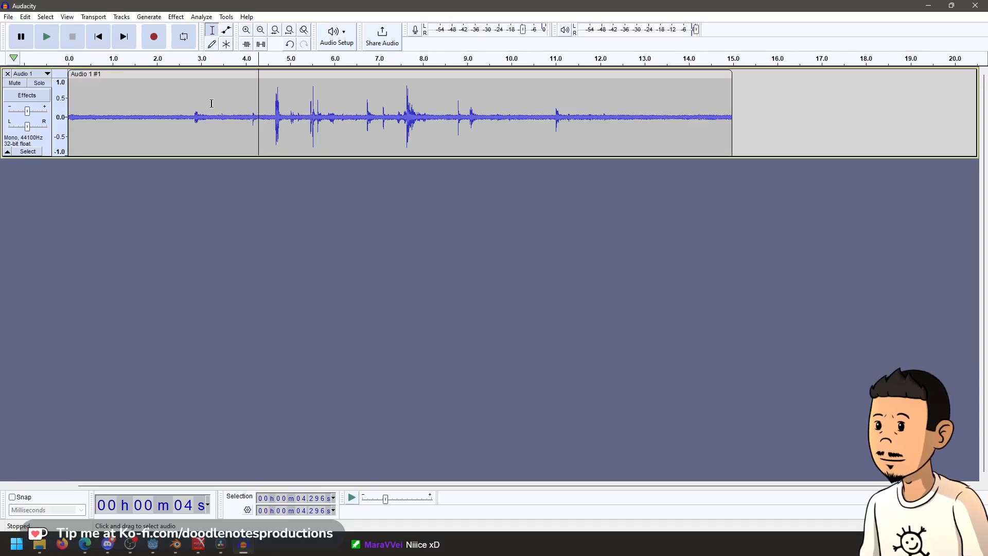
click(141, 106)
drag(133, 110, 177, 112)
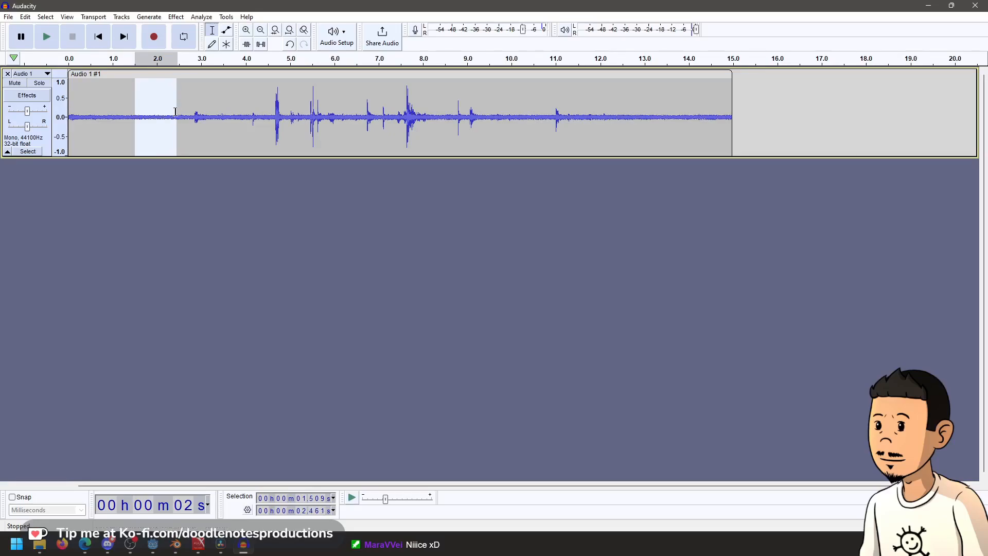
Switch to Microsoft Edge and load kdenlive.org
mouse_move(85, 544)
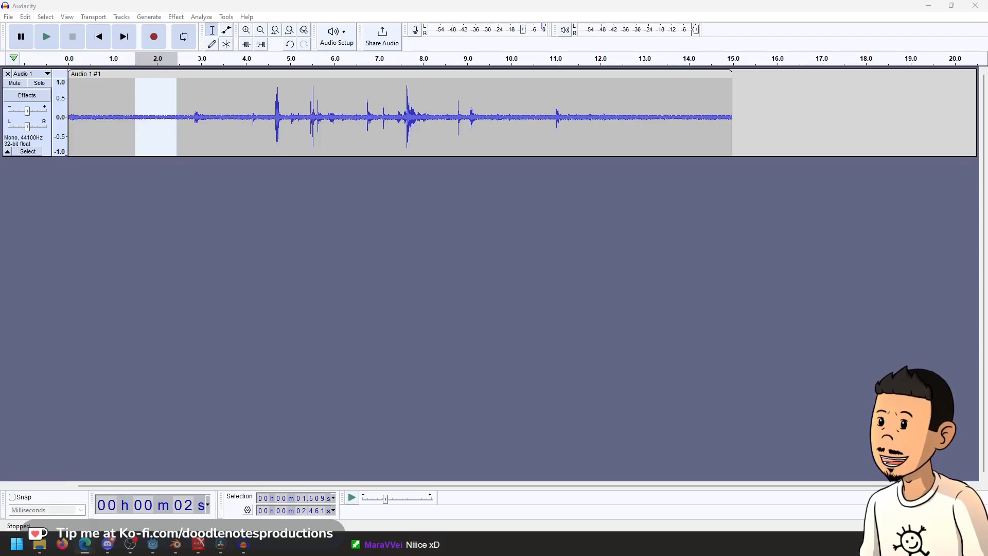
key(alt+Tab)
double_click(329, 184)
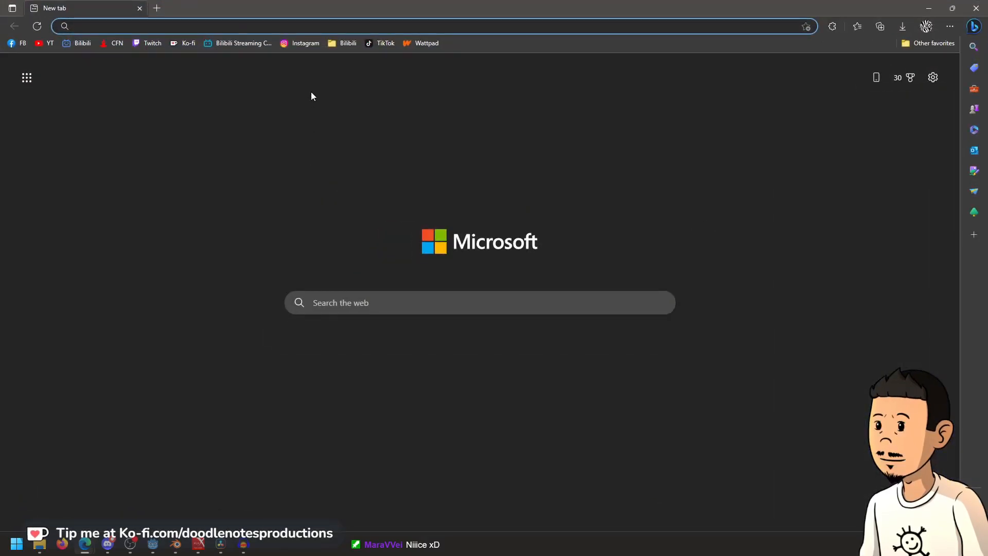
text(kdenlive.o)
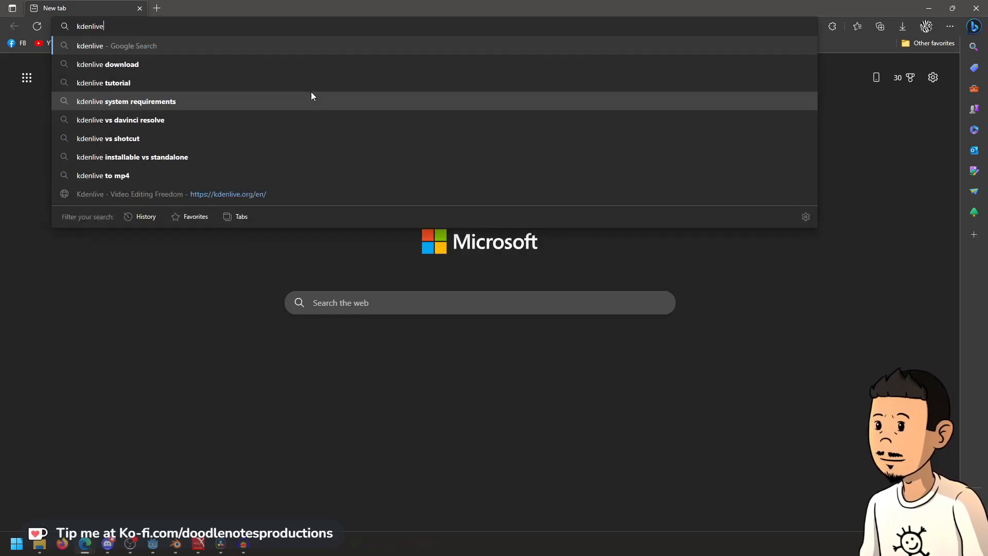
text(rg)
key(Return)
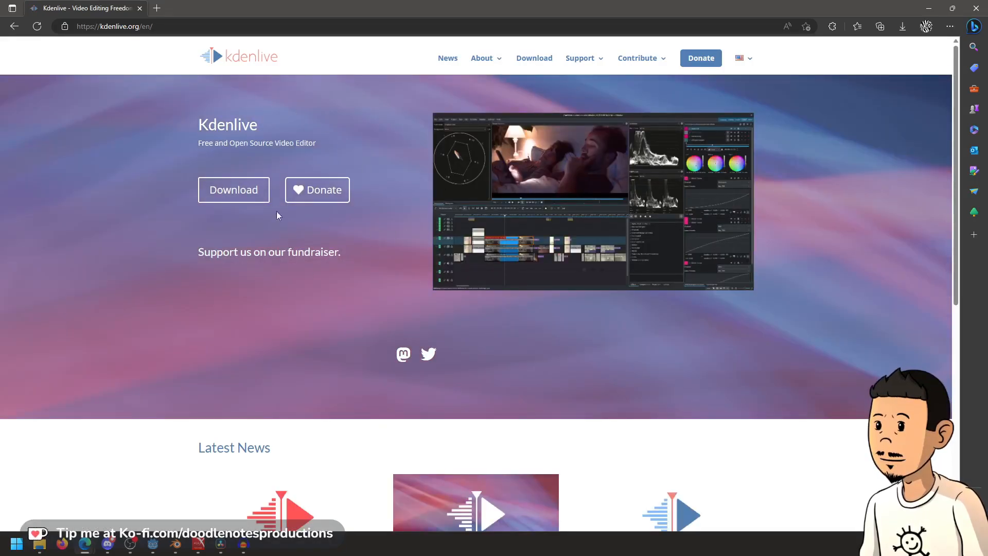
Look over the Kdenlive home page and its latest news, and close the browser to return to Audacity
scroll(266, 332, down, 2)
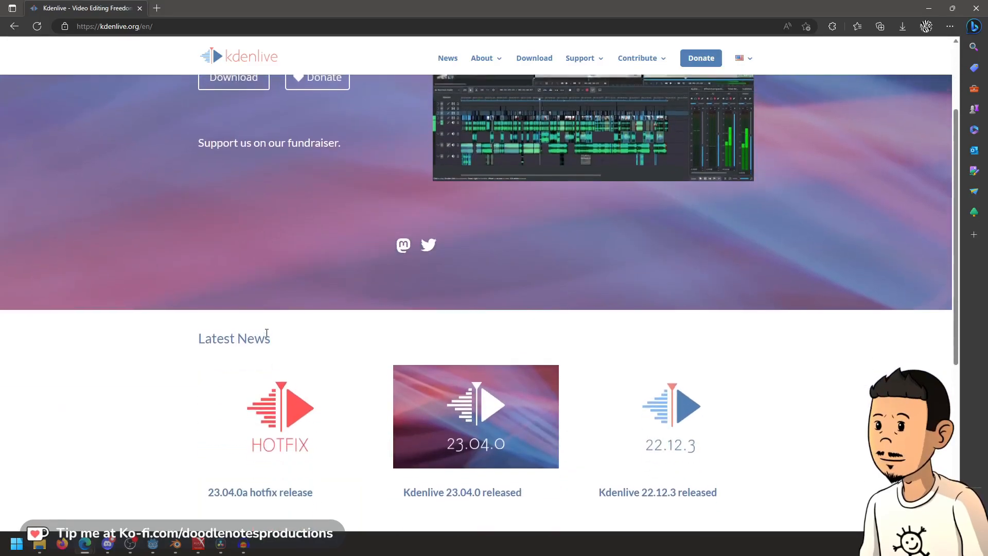
scroll(267, 331, up, 1)
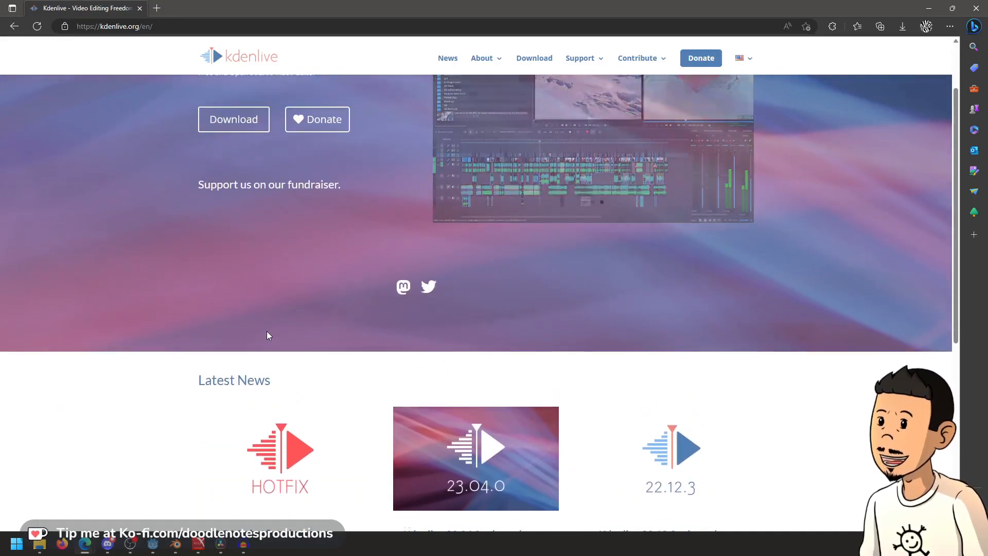
scroll(267, 334, down, 5)
scroll(268, 333, up, 6)
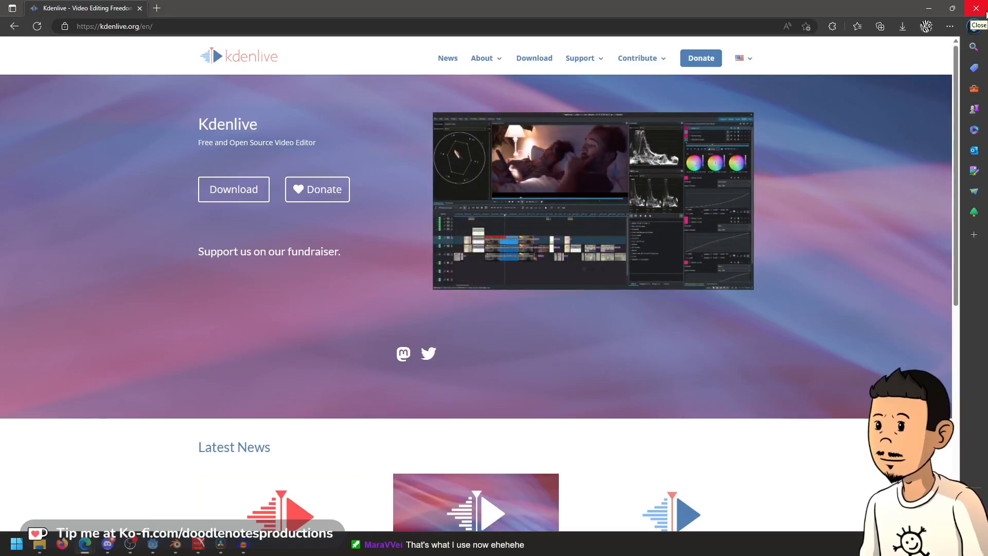
click(985, 14)
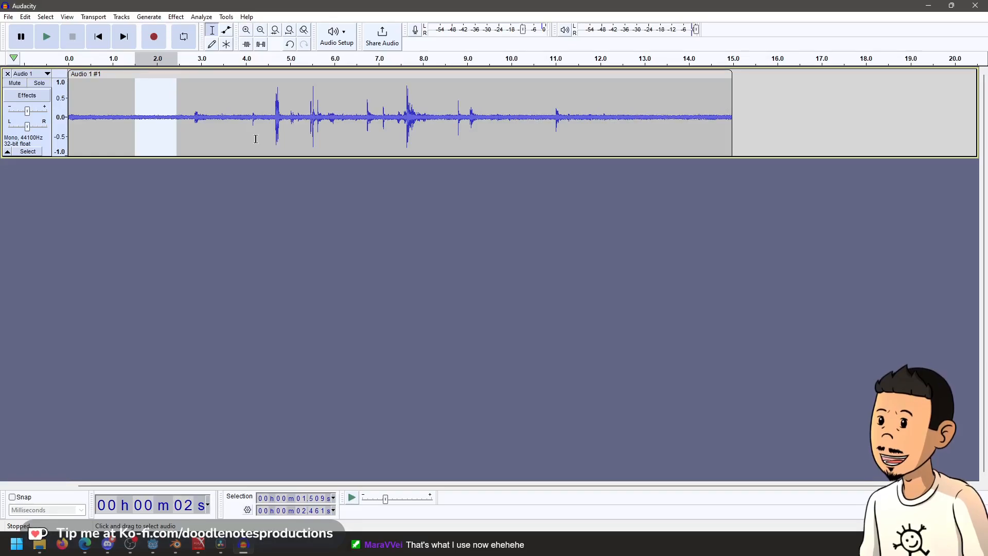
drag(130, 126, 175, 121)
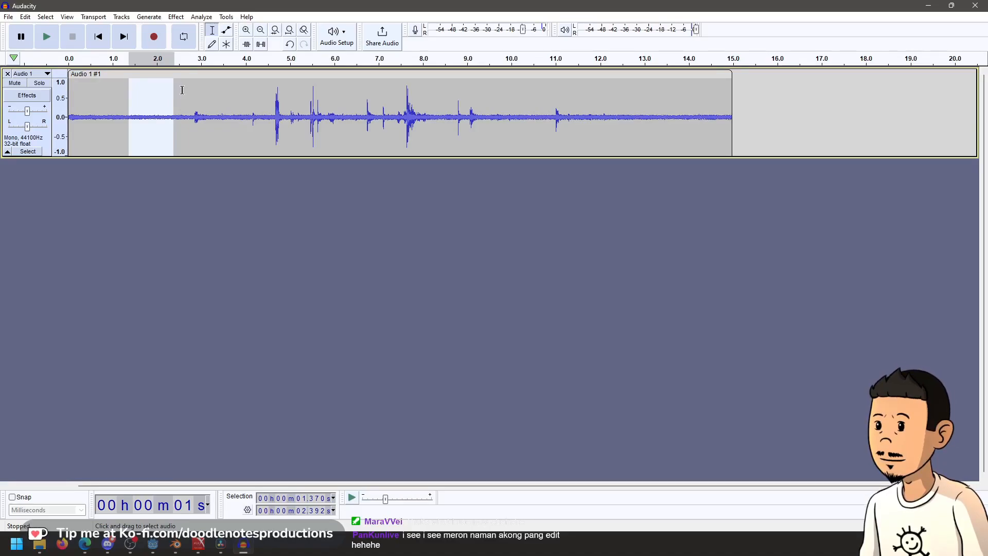
click(177, 17)
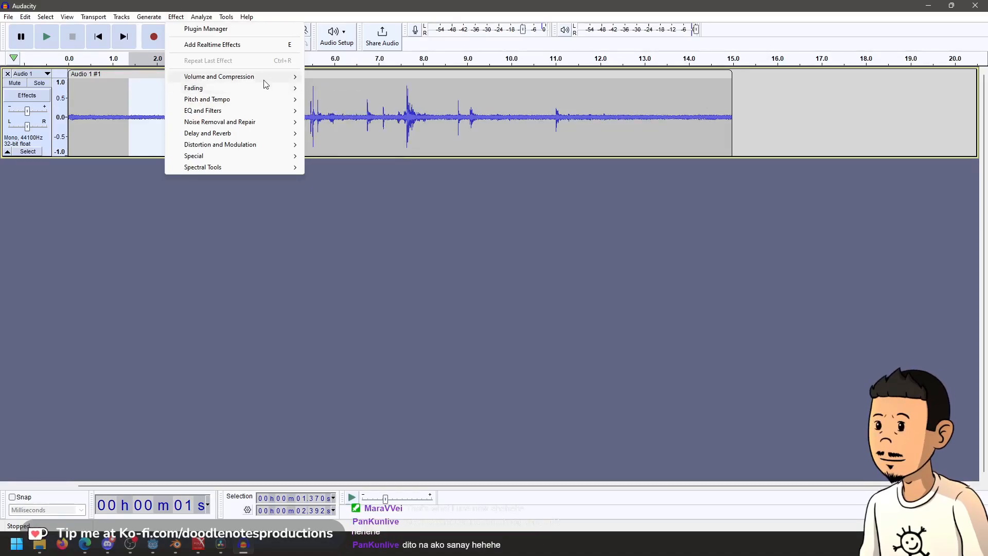
mouse_move(263, 99)
mouse_move(285, 127)
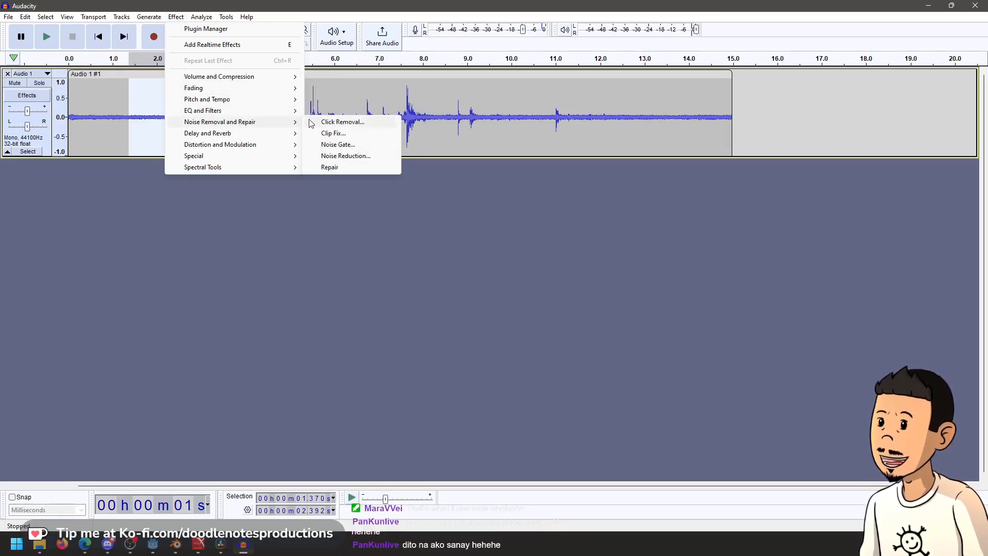
click(132, 174)
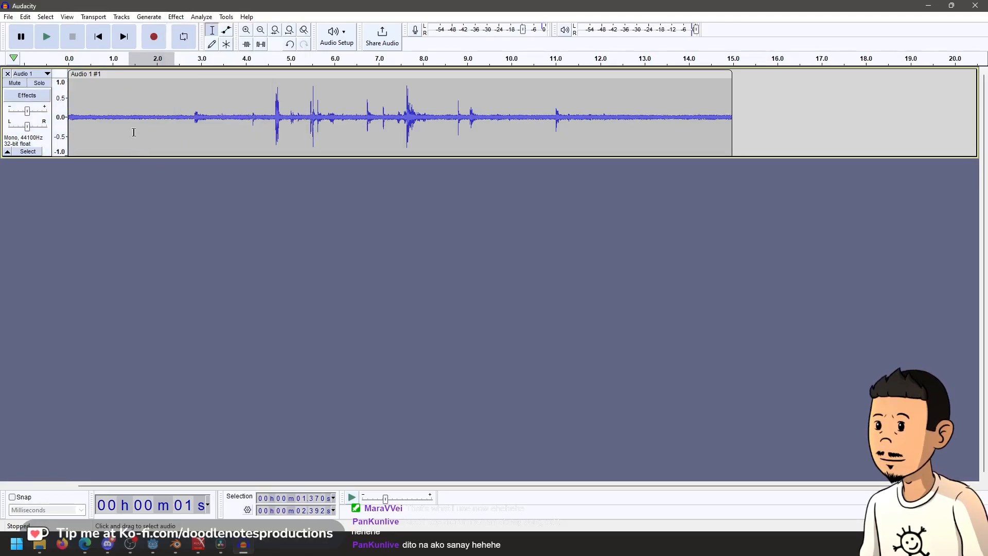
drag(128, 110, 179, 113)
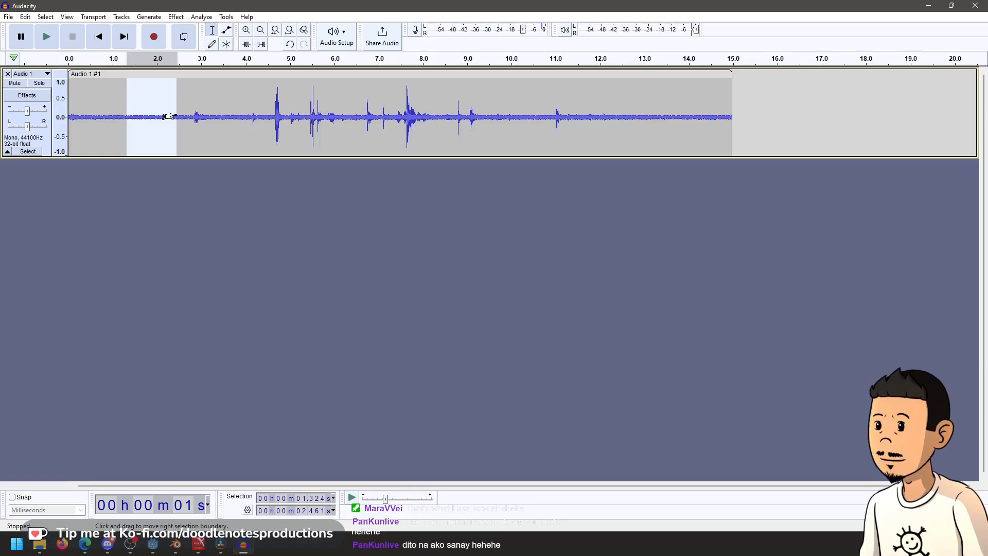
click(122, 109)
drag(130, 109, 176, 109)
click(126, 103)
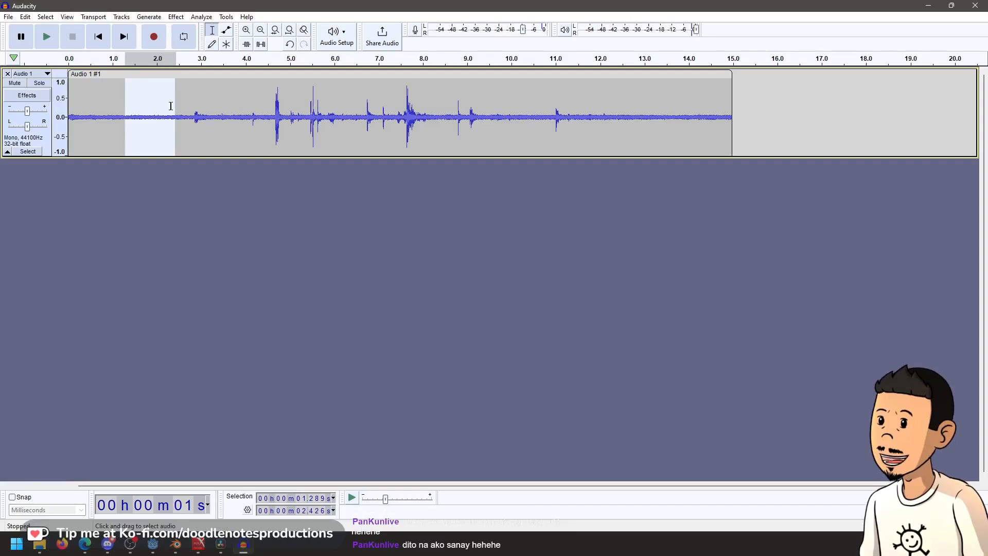
click(160, 106)
drag(131, 103, 176, 103)
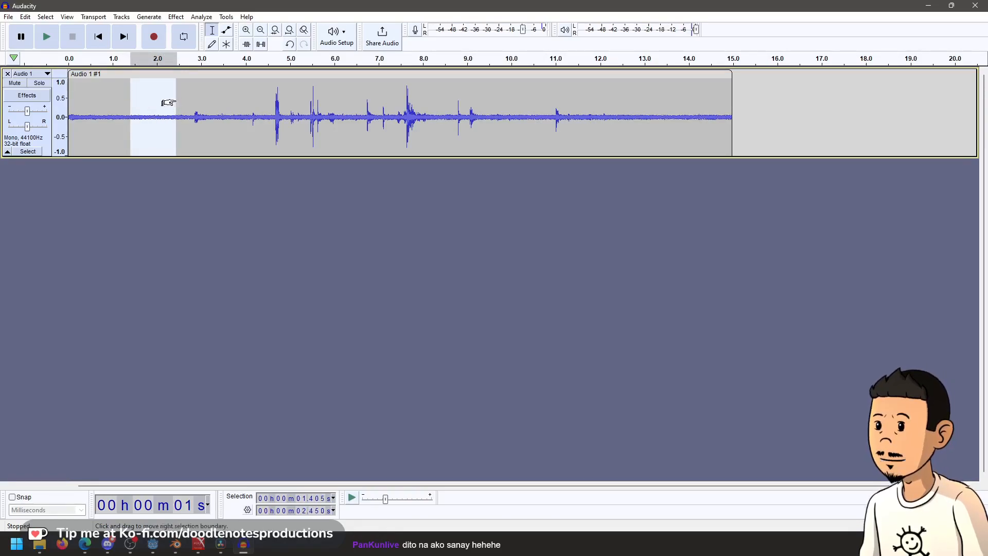
right_click(161, 102)
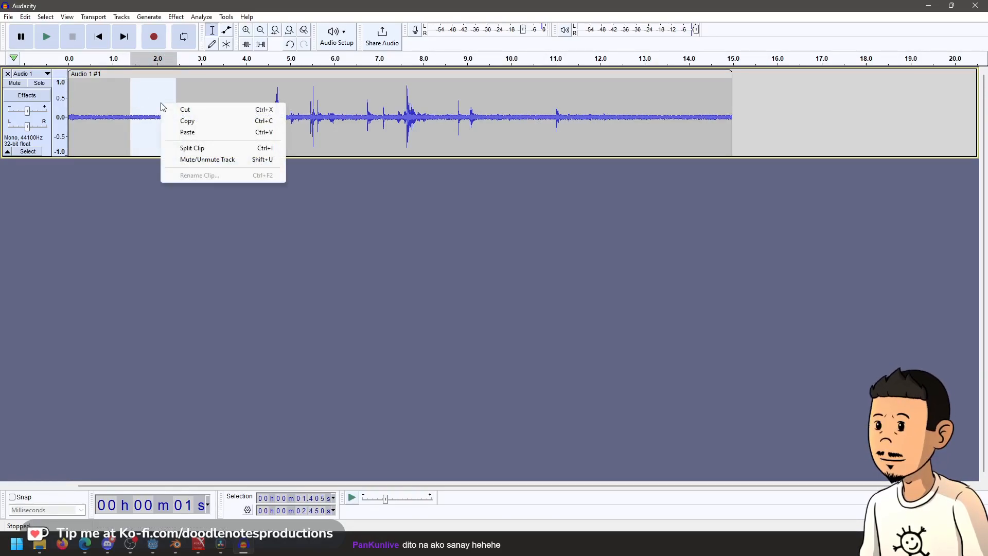
click(143, 138)
drag(126, 103, 179, 112)
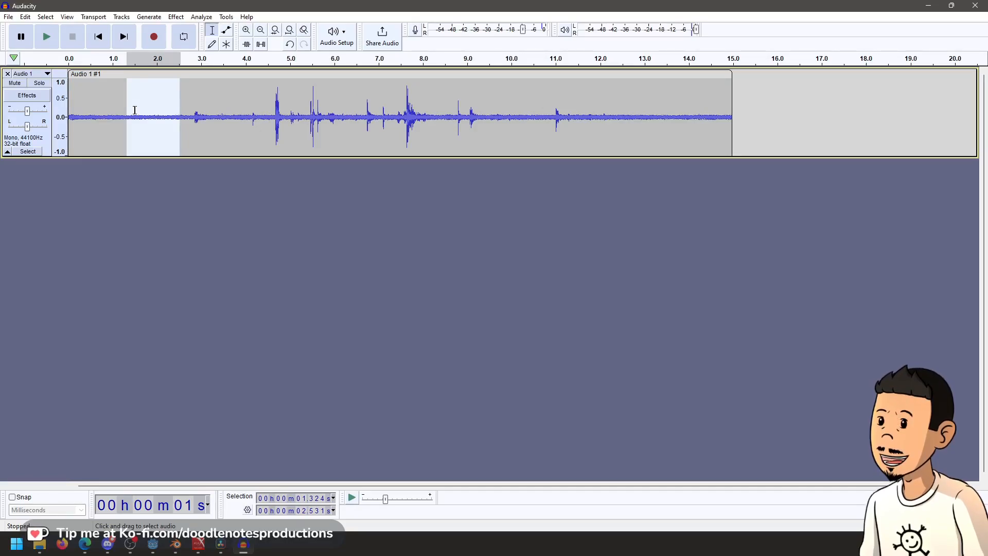
Select the quiet stretch from about 1.2 to 2.6 s and capture it as the noise profile for Noise Reduction
click(121, 101)
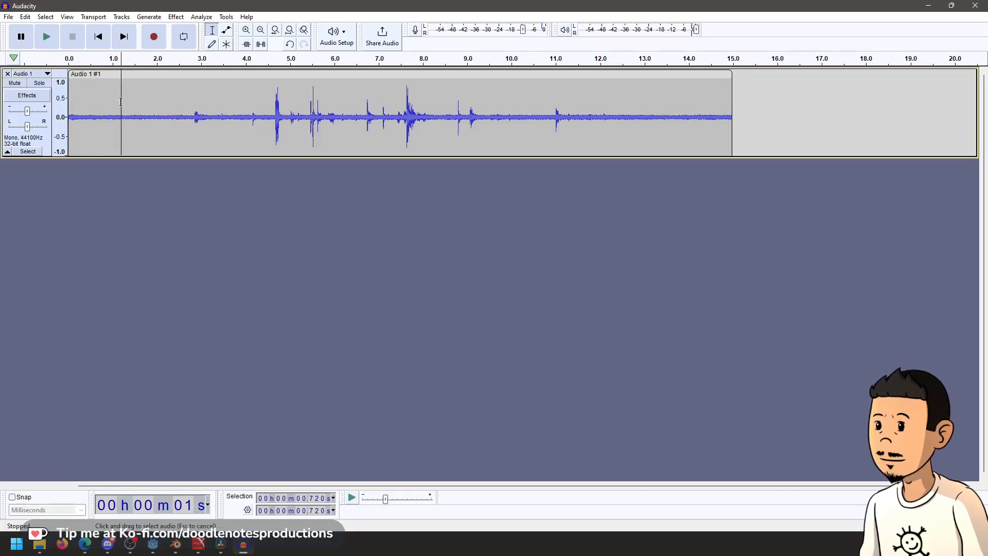
drag(120, 101, 183, 101)
click(176, 17)
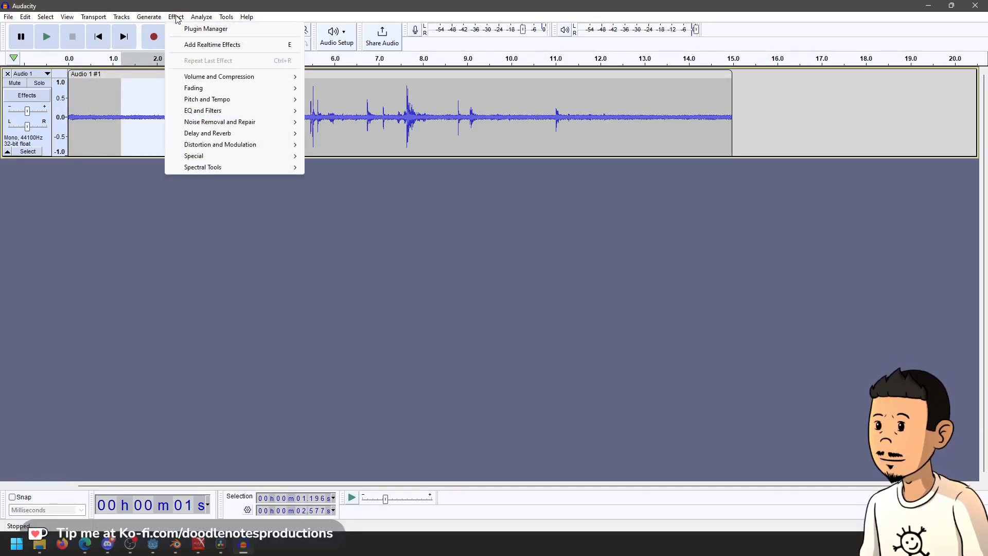
mouse_move(242, 123)
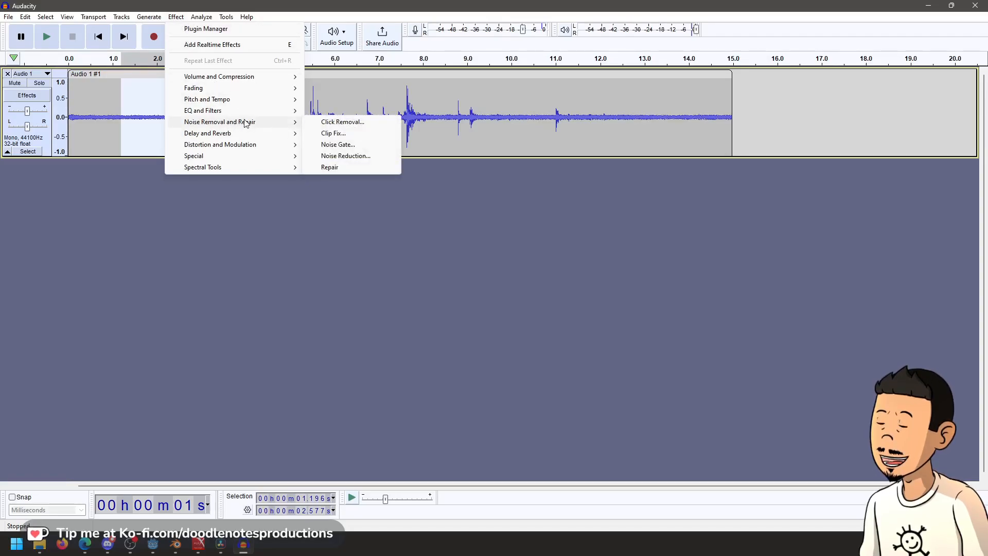
click(353, 155)
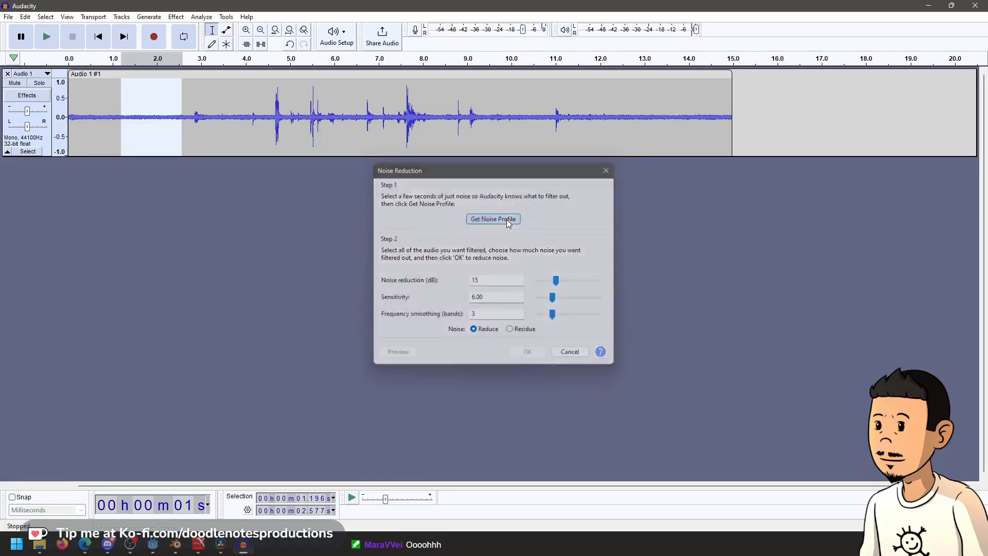
click(507, 218)
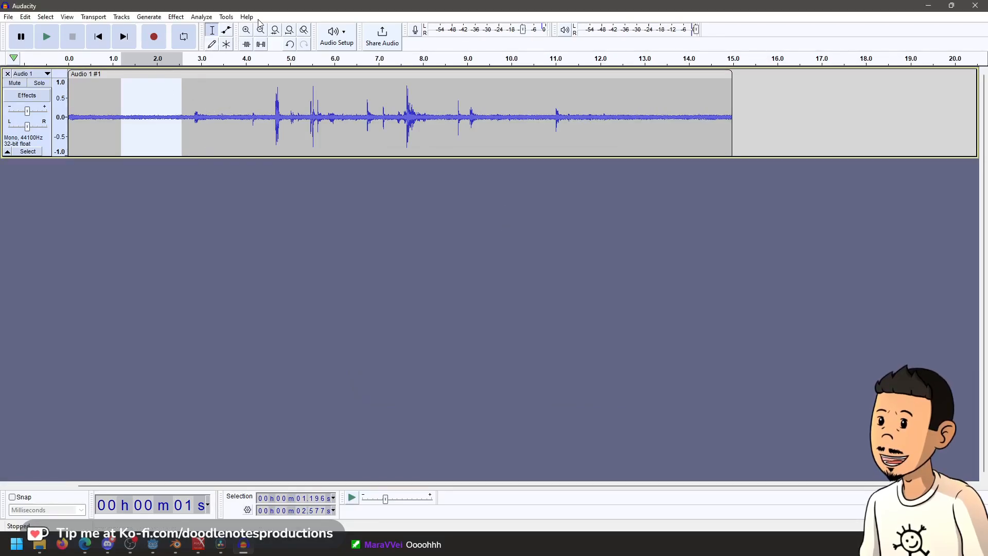
Apply Noise Reduction to the whole recorded clip with 15 dB reduction, sensitivity 6.00 and 3 frequency smoothing bands
click(221, 73)
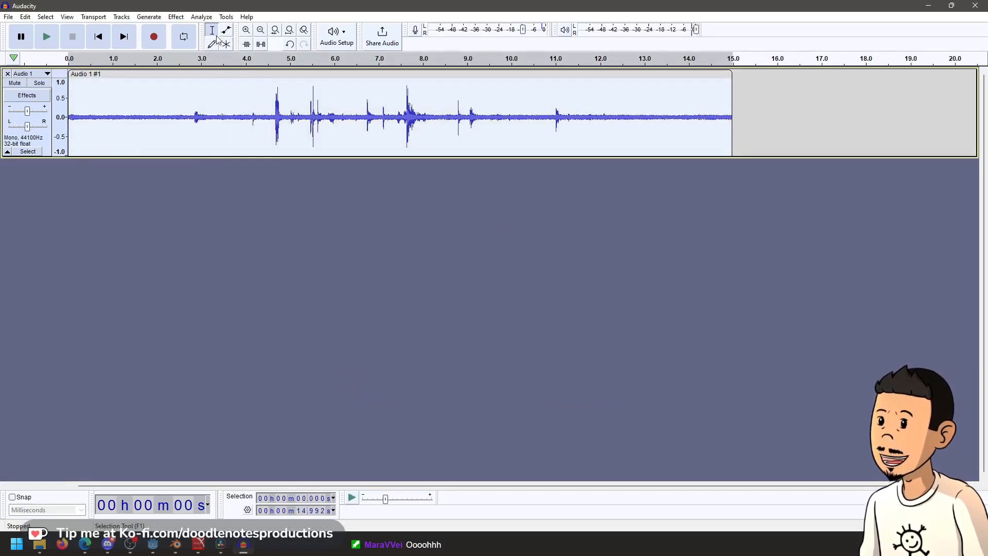
click(177, 17)
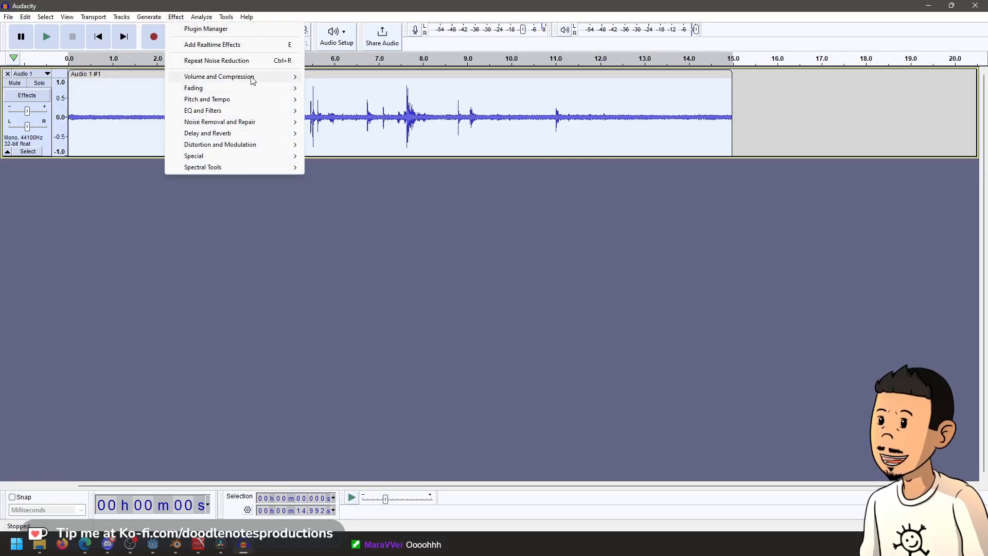
mouse_move(252, 122)
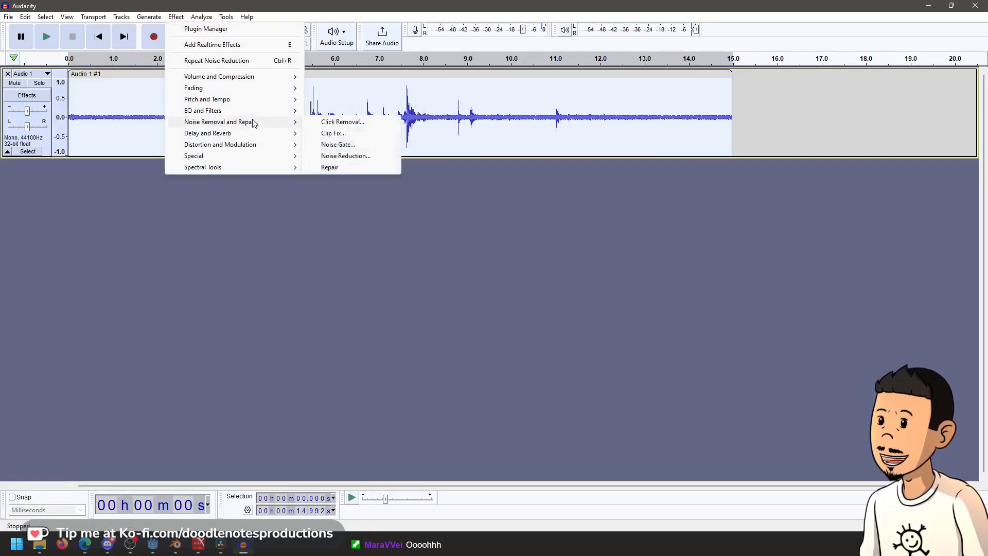
click(351, 155)
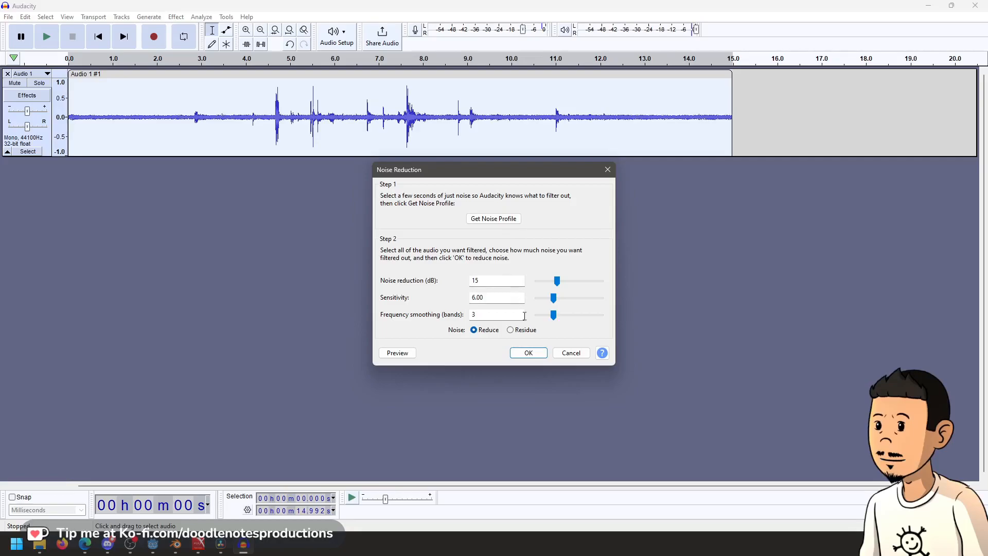
click(541, 355)
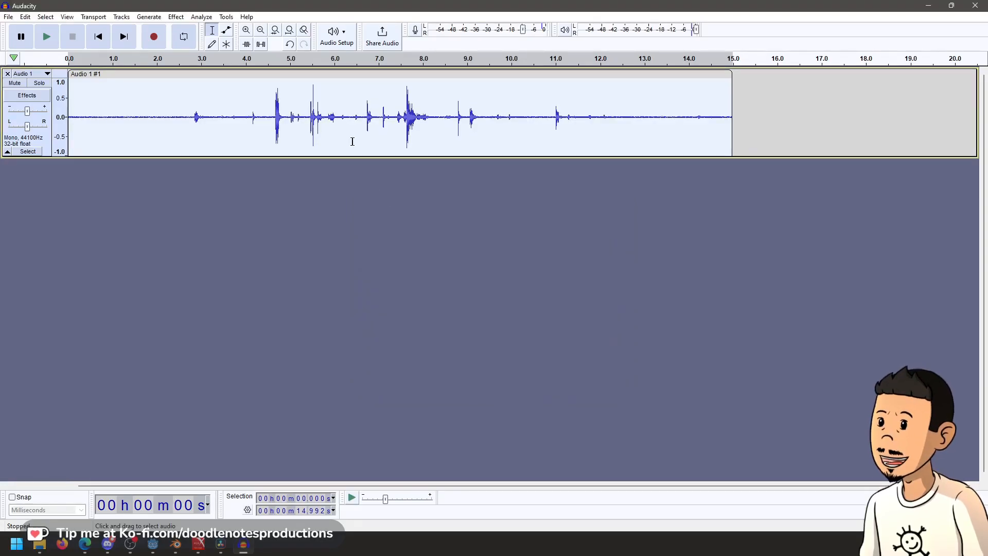
Play back the noise-reduced recording from about 4.5 s and again from about 2.9 s
click(268, 112)
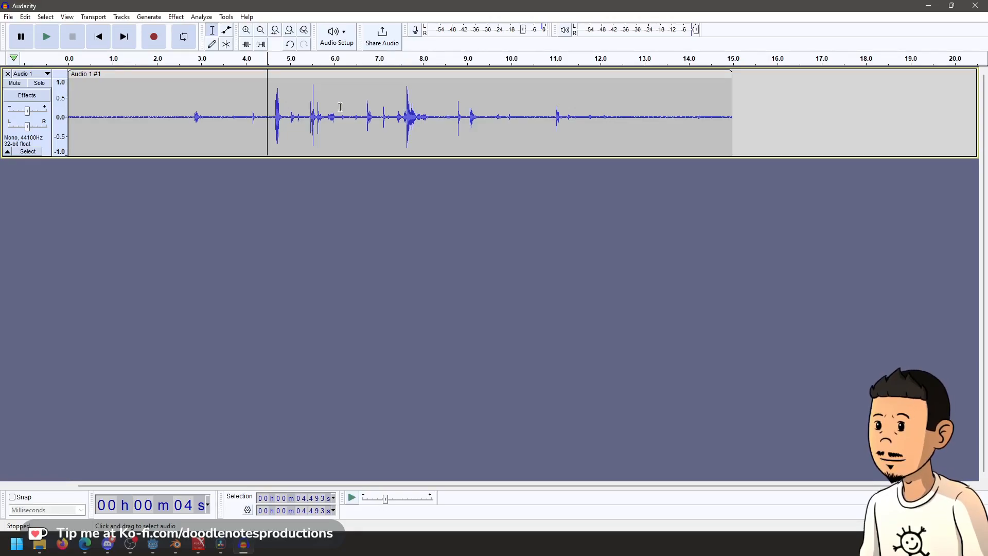
key(space)
key(space)
click(200, 103)
key(space)
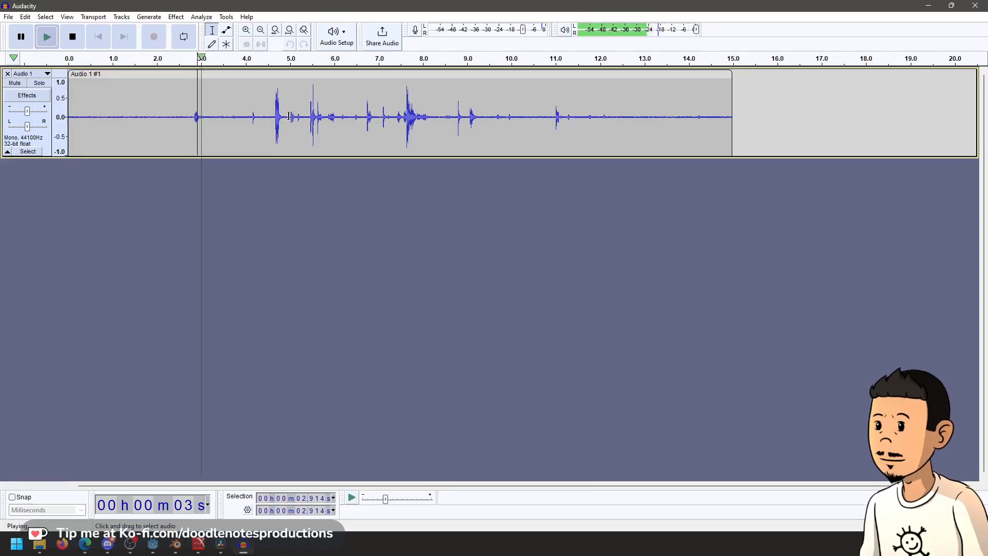
key(space)
click(139, 97)
drag(147, 97, 164, 98)
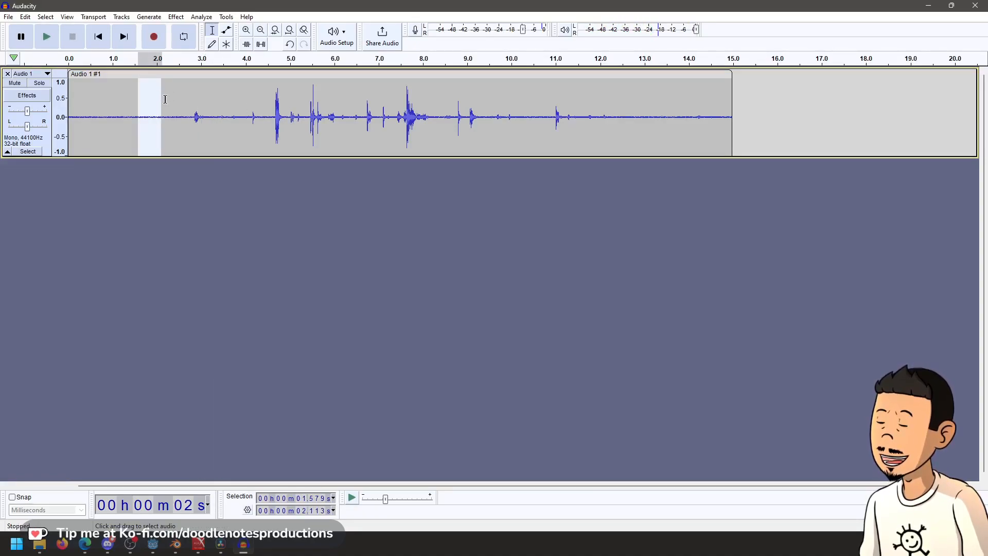
click(131, 98)
key(space)
drag(143, 101, 174, 101)
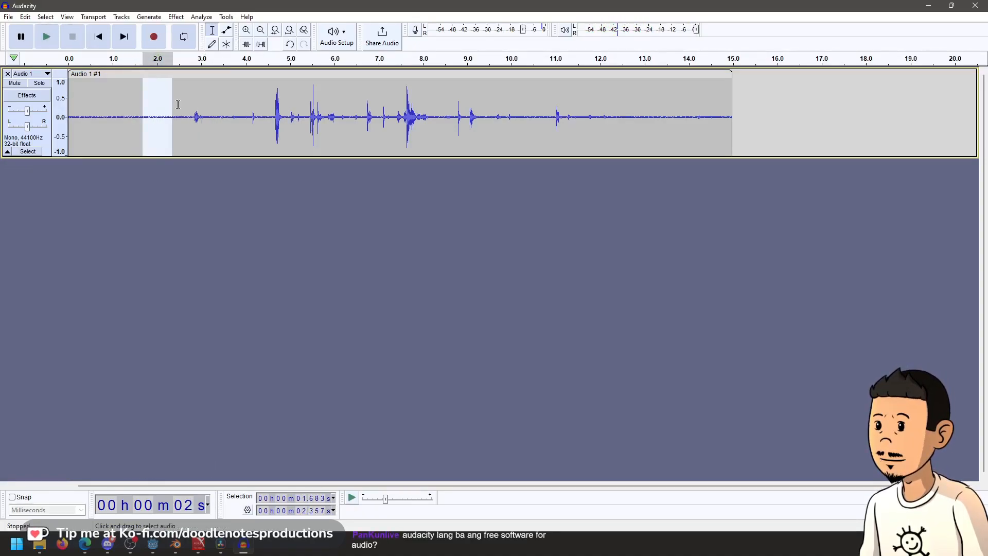
click(176, 17)
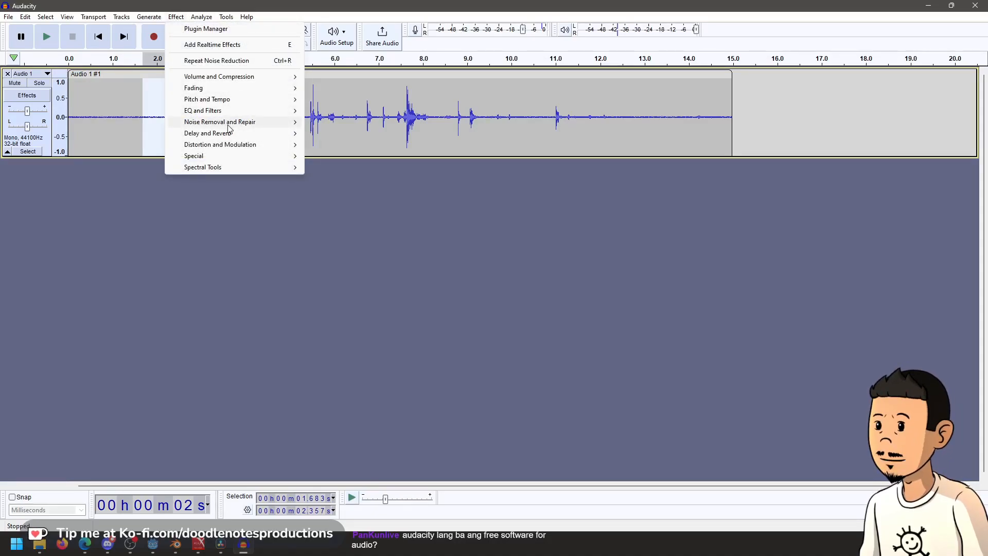
mouse_move(228, 125)
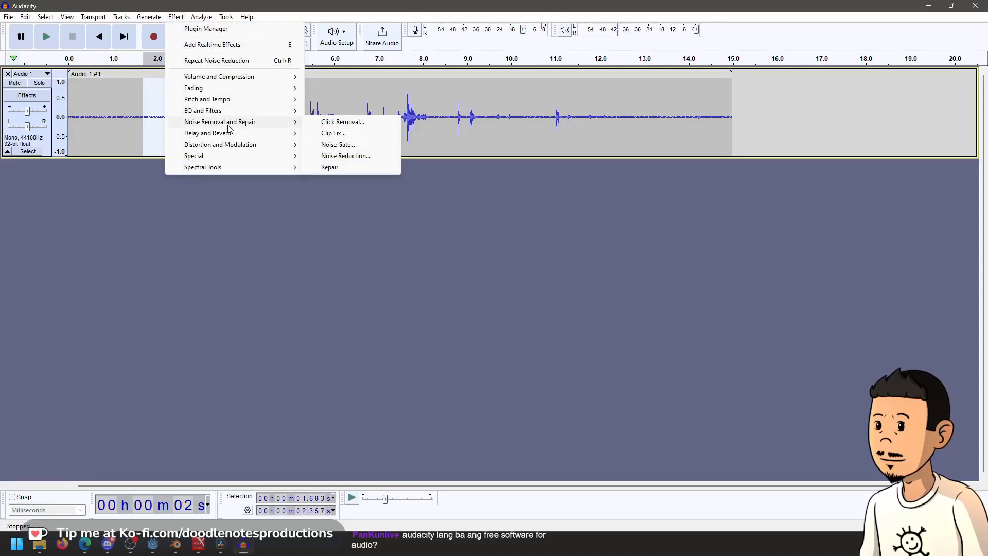
click(78, 235)
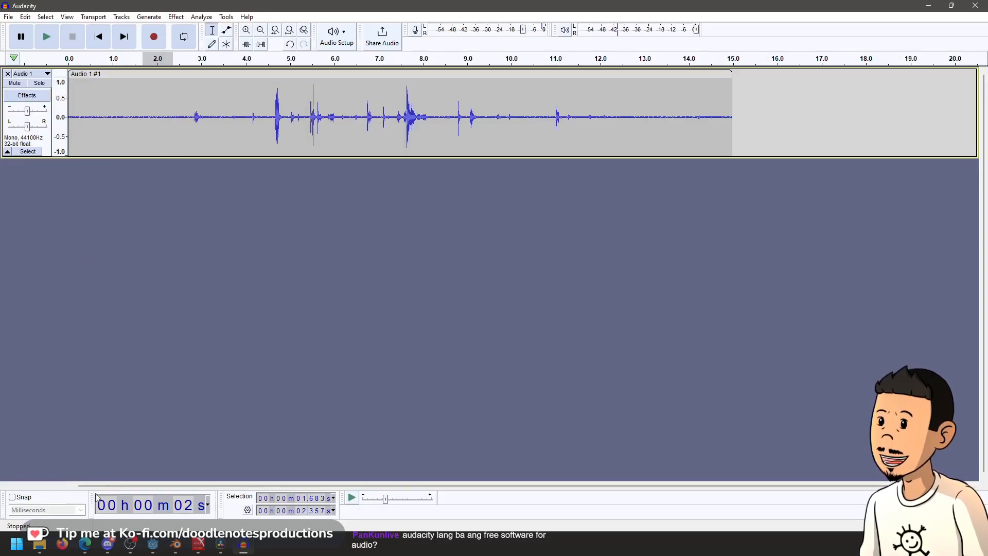
Look over the audio applications pinned in the Start menu, switch briefly to DaVinci Resolve and return to Audacity
click(18, 548)
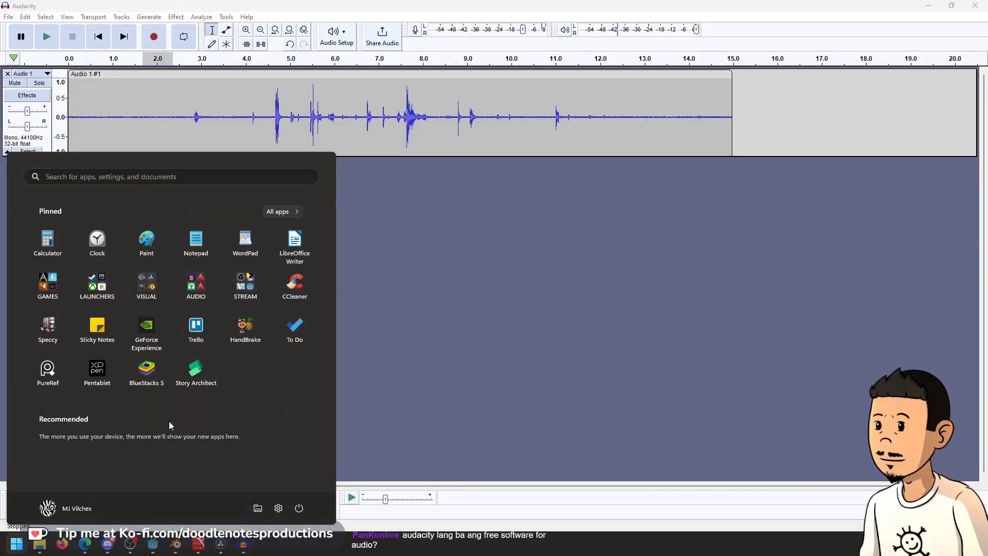
click(197, 288)
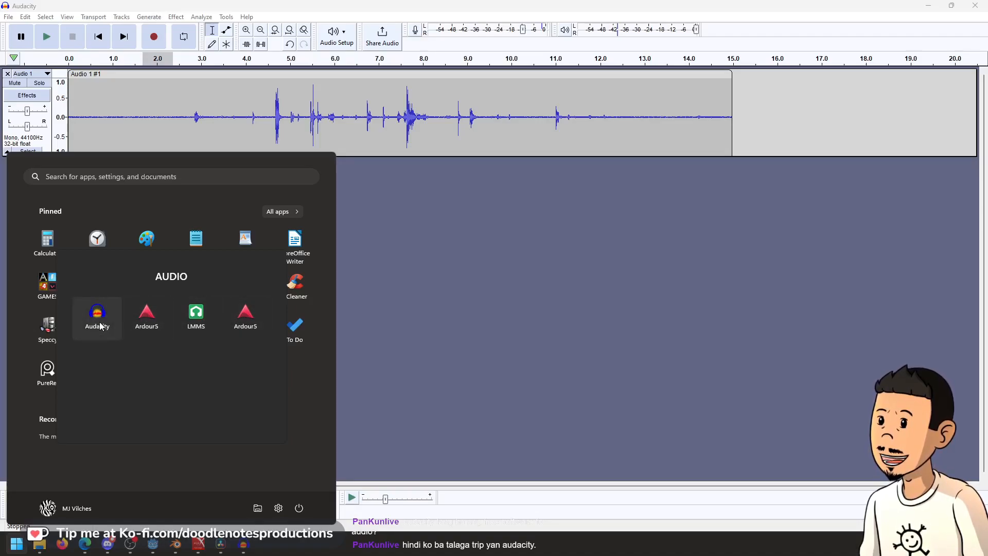
click(448, 313)
click(219, 547)
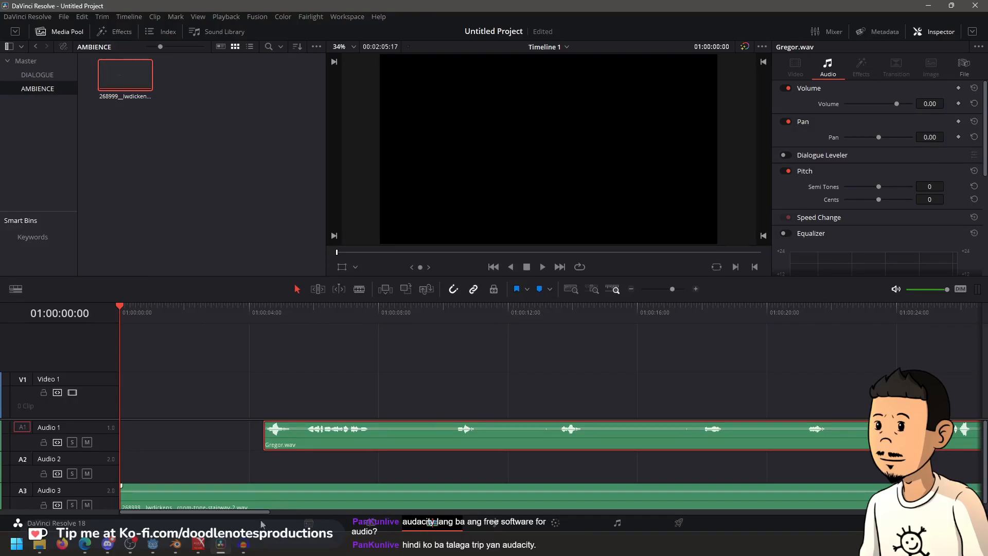
click(243, 543)
Play back the recording briefly from about 3.3 s to check the remaining background noise
click(216, 118)
key(space)
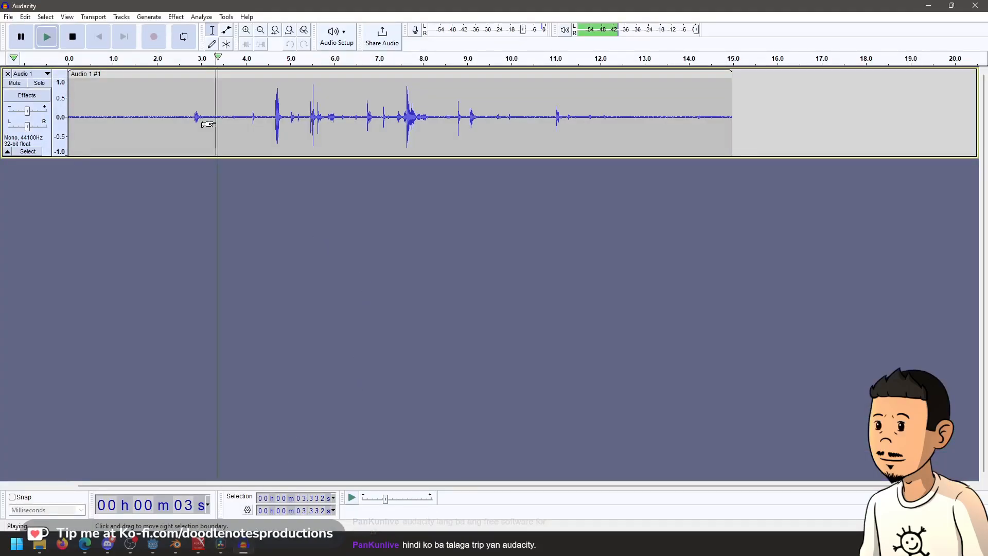
key(space)
Select the quiet stretch from about 1.7 to 2.5 s, listen to it and capture it as a new noise profile
drag(146, 118, 182, 117)
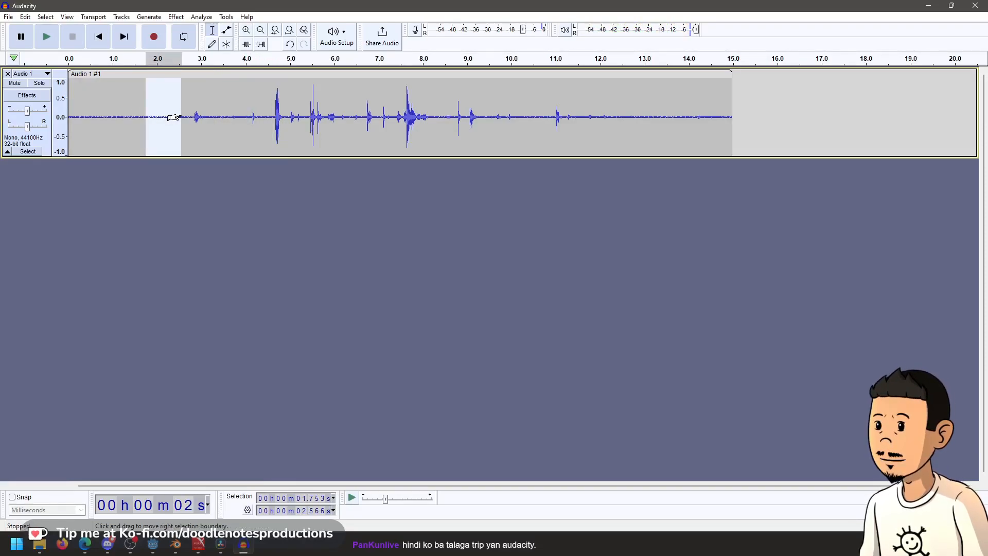
drag(145, 106, 178, 107)
key(space)
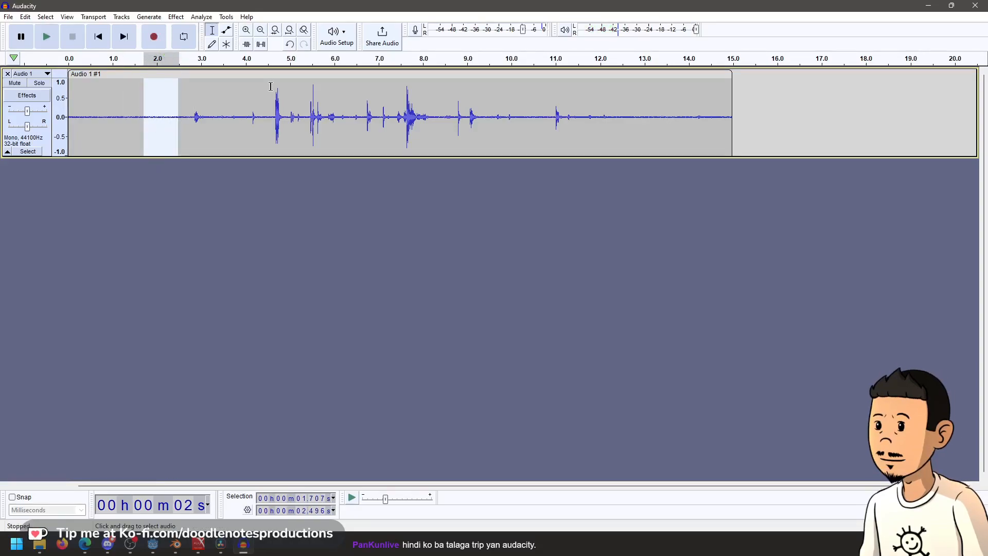
click(177, 17)
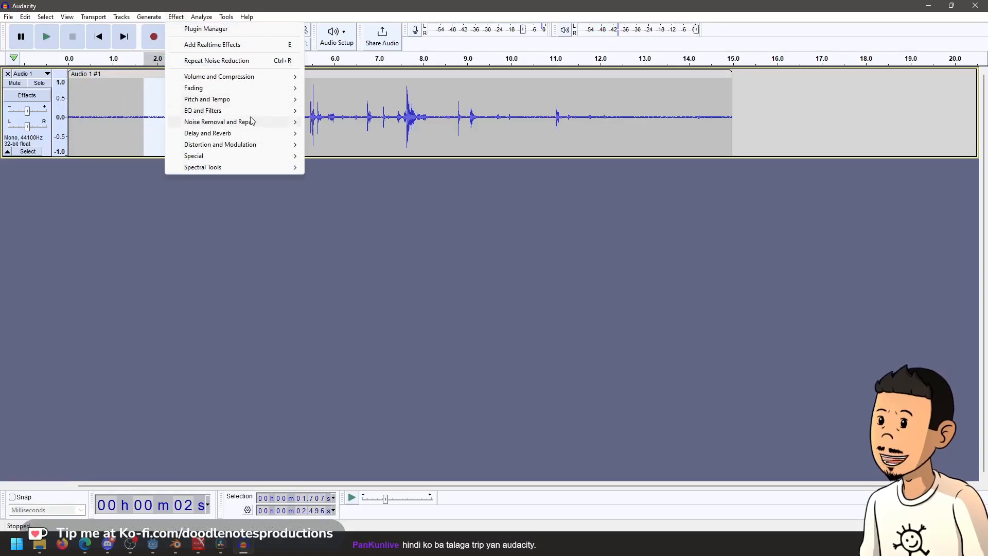
mouse_move(252, 126)
click(347, 156)
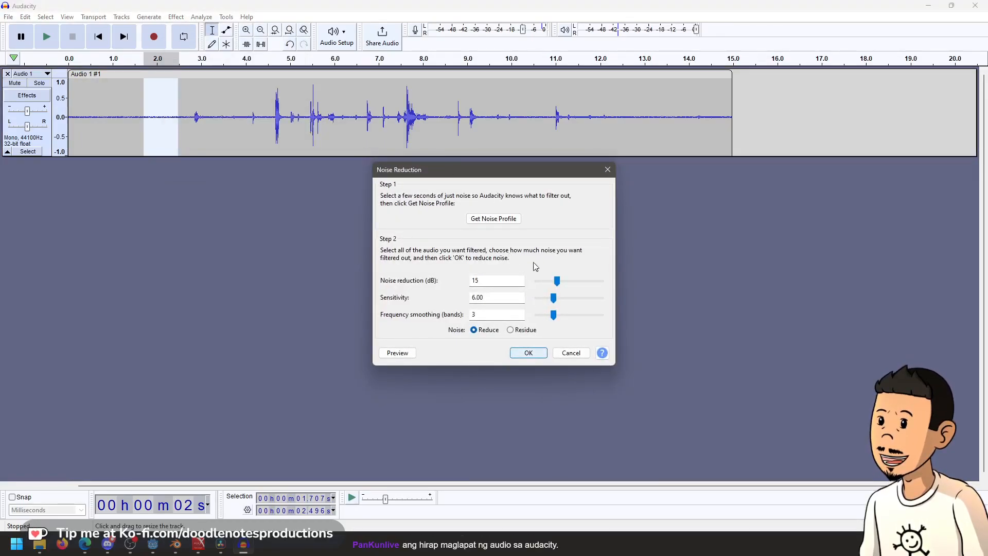
click(506, 221)
Apply Noise Reduction again to the whole clip with 15 dB reduction, sensitivity 6.00 and 3 frequency smoothing bands
double_click(337, 143)
click(177, 17)
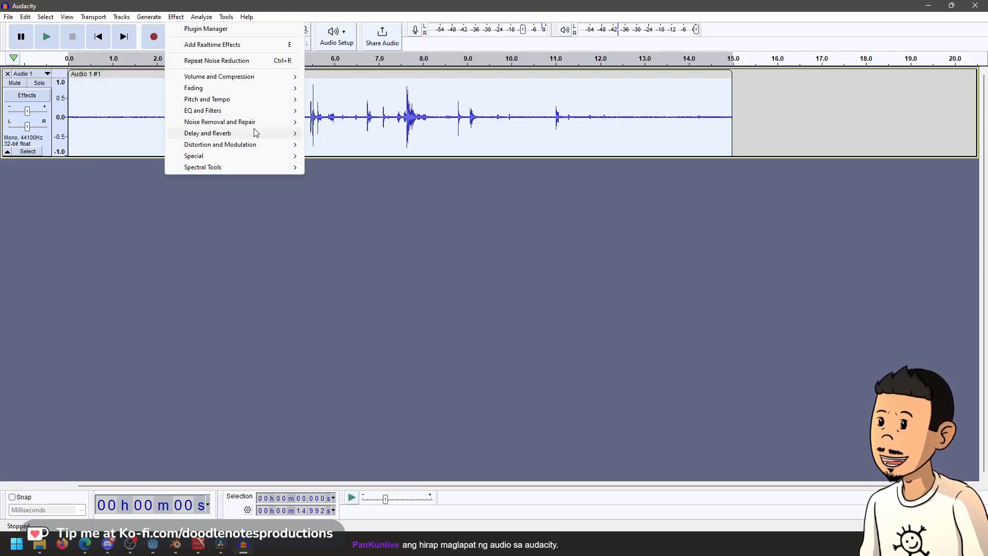
mouse_move(265, 123)
click(360, 154)
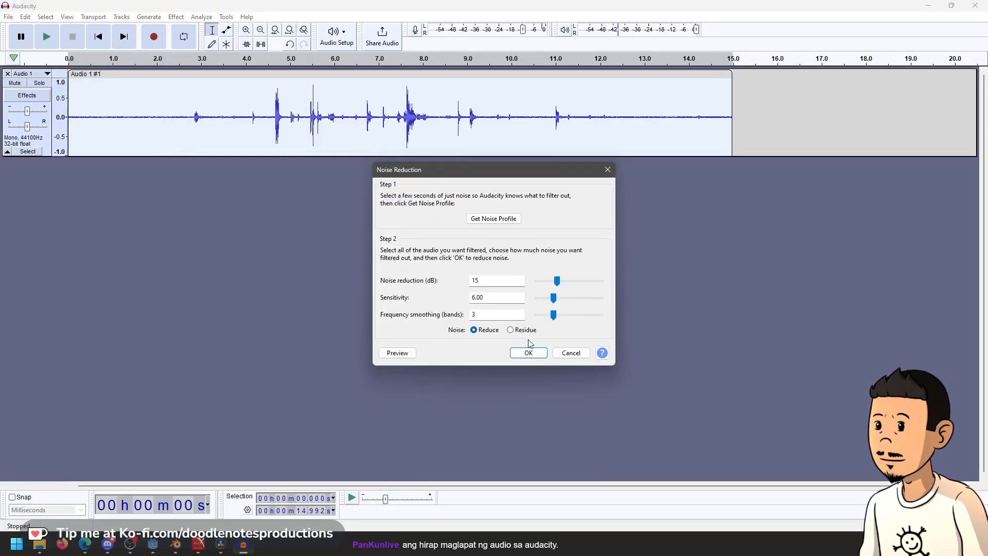
click(527, 350)
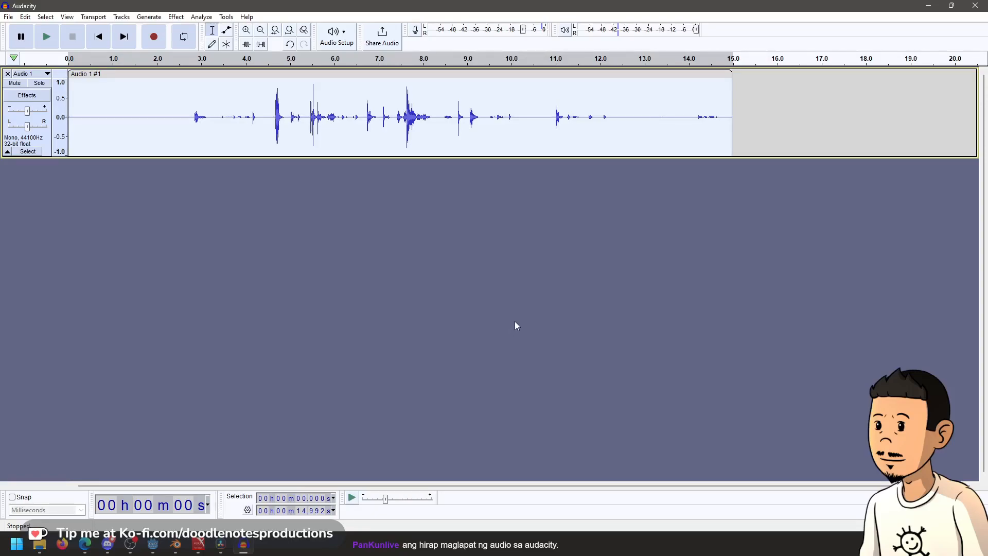
Delete the opening of the clip up to about 4.5 s, just before the first loud hit
click(249, 131)
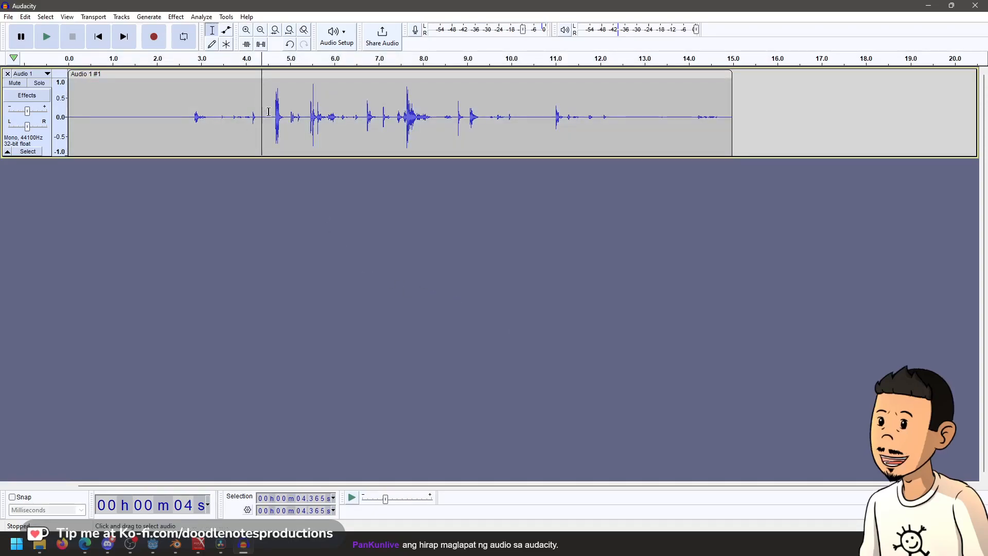
drag(269, 117, 19, 103)
key(Delete)
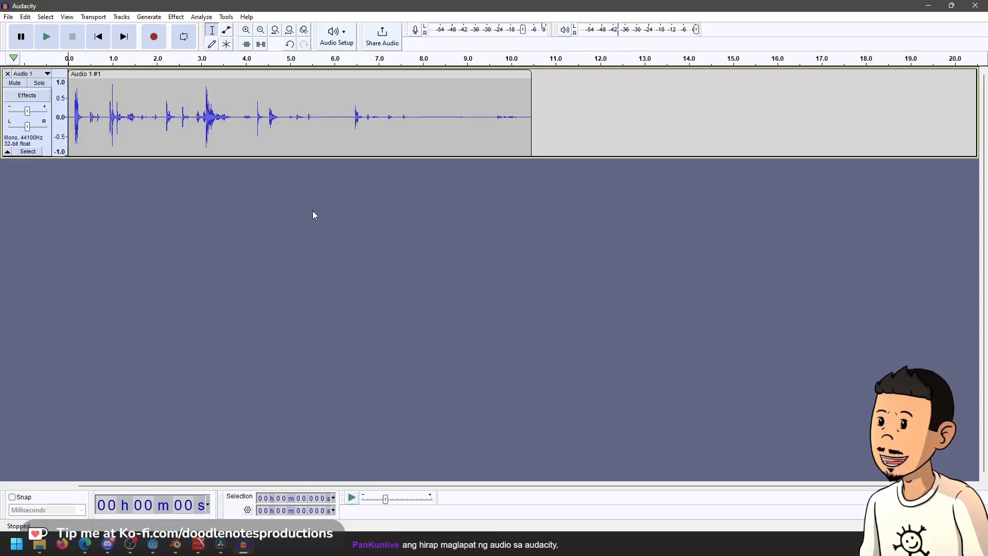
Play back the trimmed clip in Audacity and delete its quiet tail after about 8 s
key(alt+Tab)
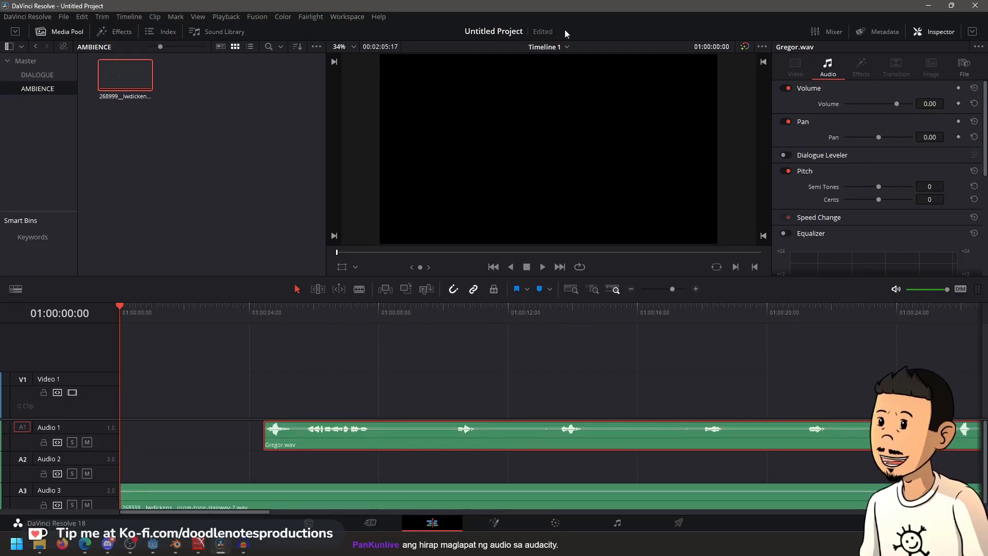
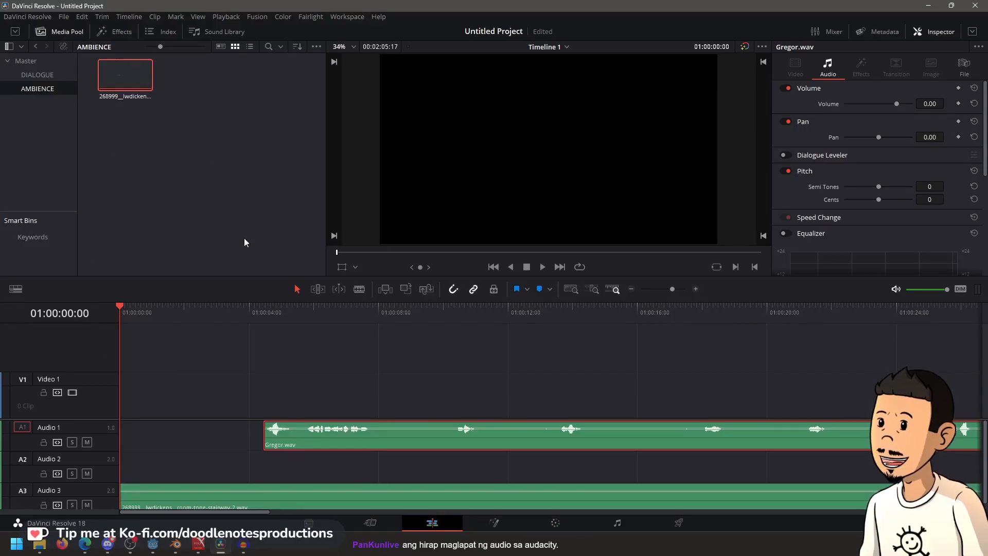
click(245, 543)
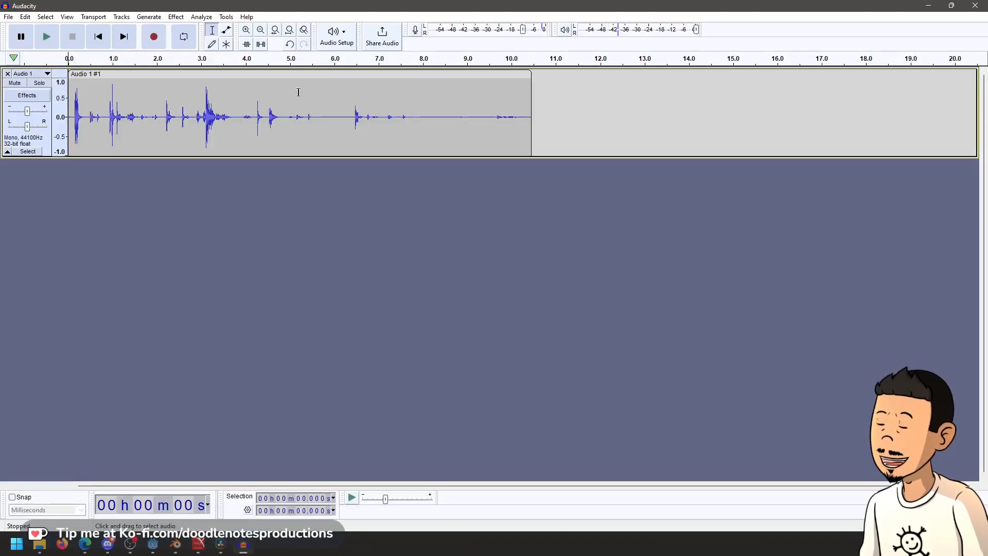
key(space)
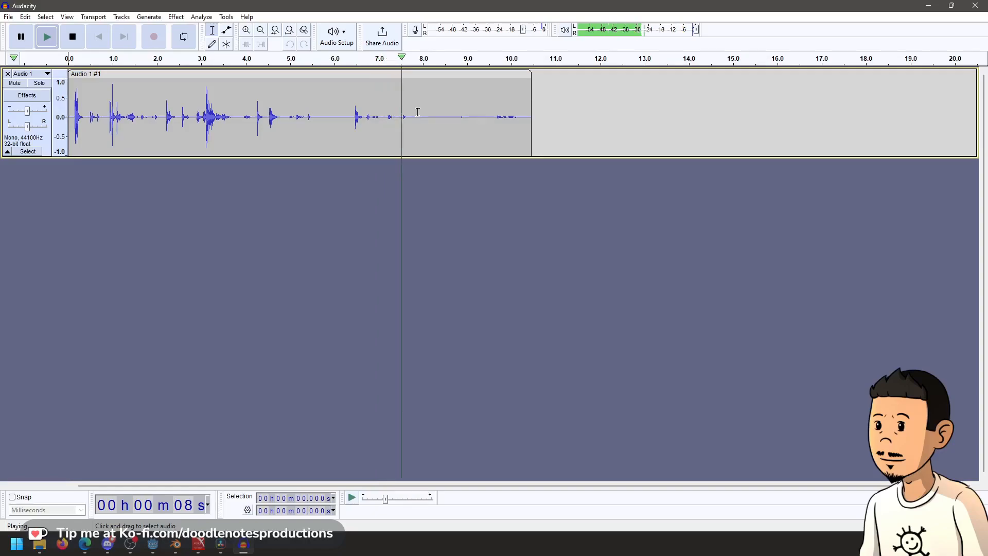
drag(422, 113, 546, 118)
key(Delete)
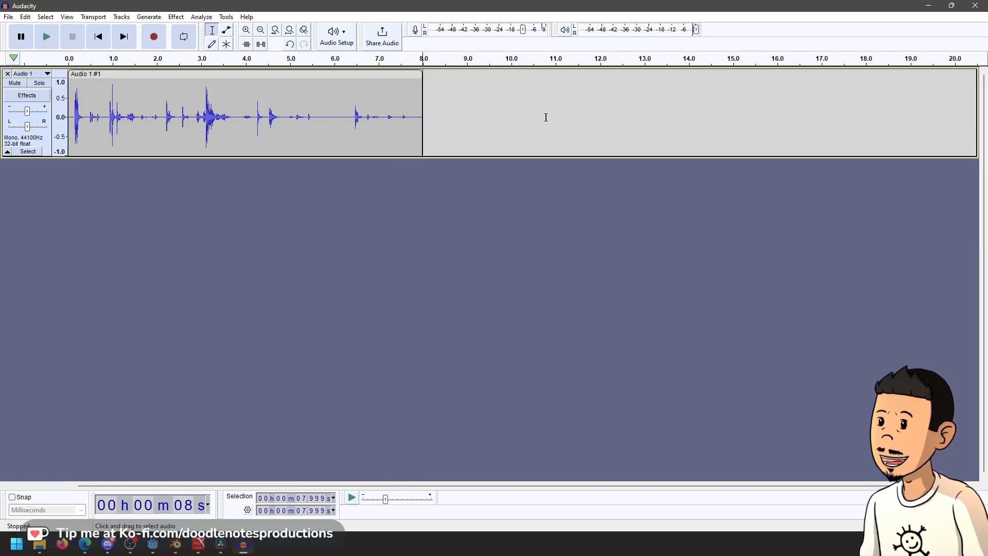
Start an audio export and set its destination to the ITEMS folder of MY OWN SFX RECORD, within 0_SFX in the templates' AUDIO folder
key(ctrl+shift+e)
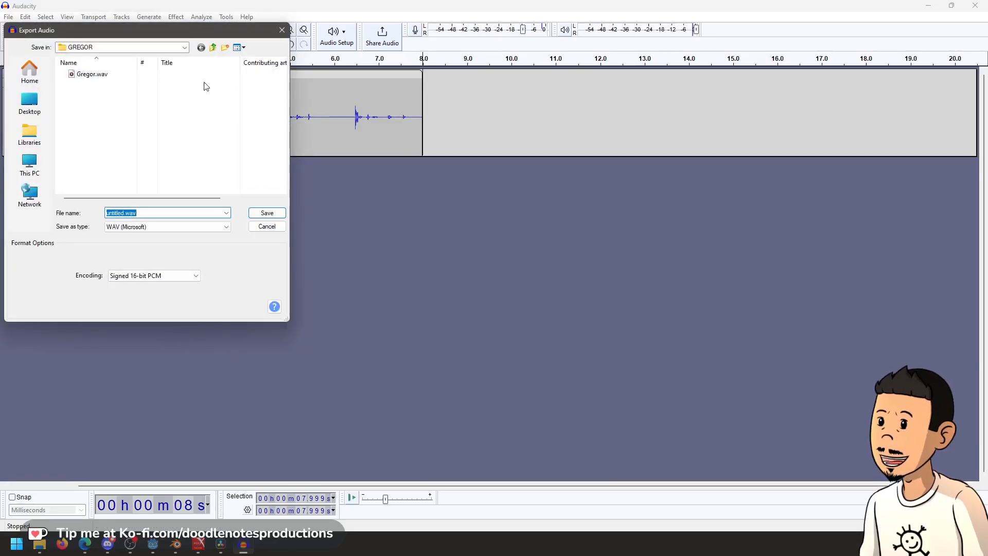
drag(155, 32, 267, 41)
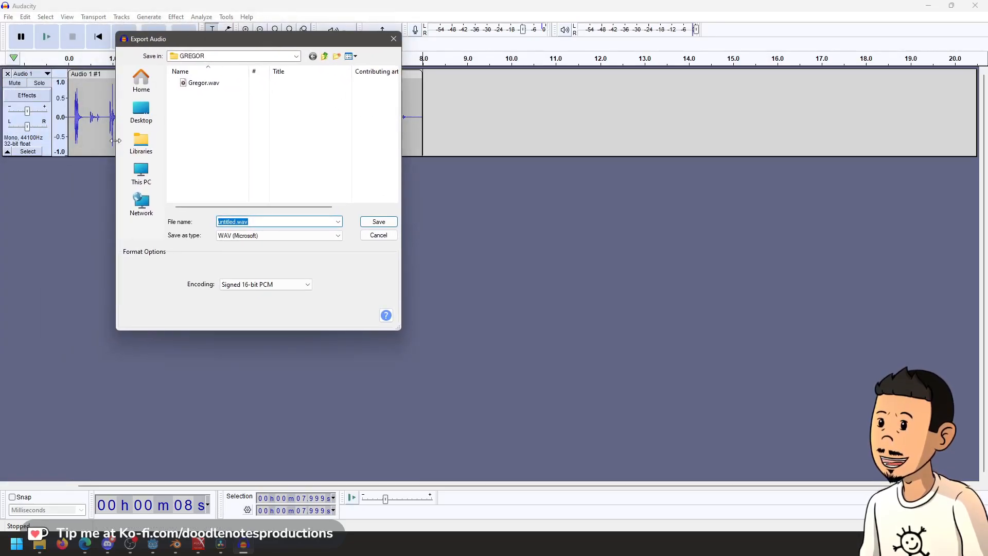
click(156, 168)
double_click(234, 110)
double_click(217, 84)
double_click(217, 84)
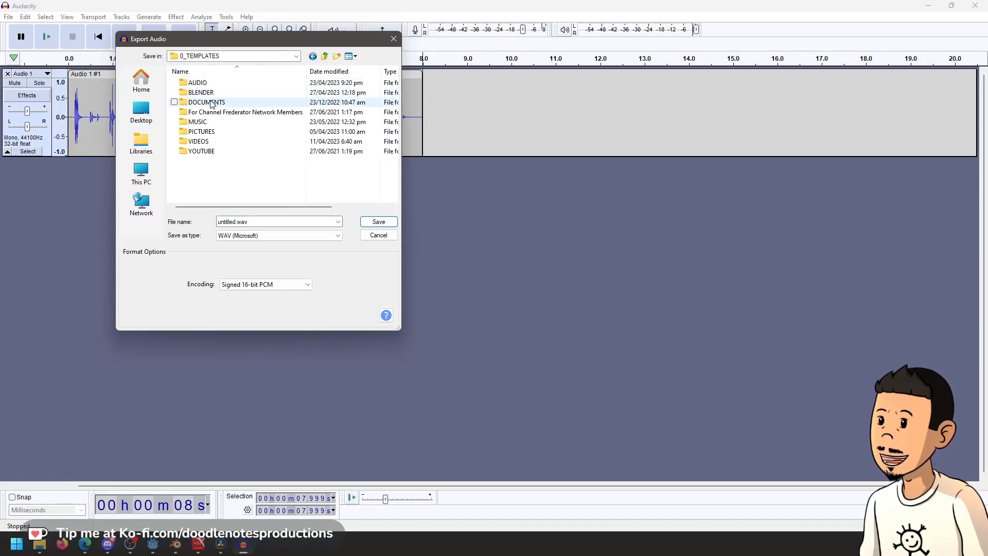
double_click(198, 83)
double_click(202, 93)
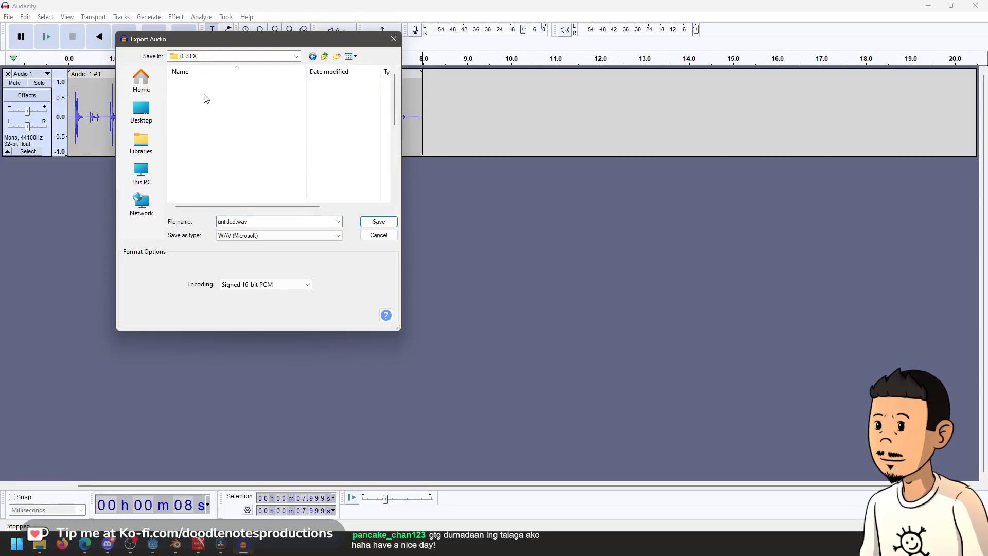
scroll(224, 172, down, 2)
double_click(221, 132)
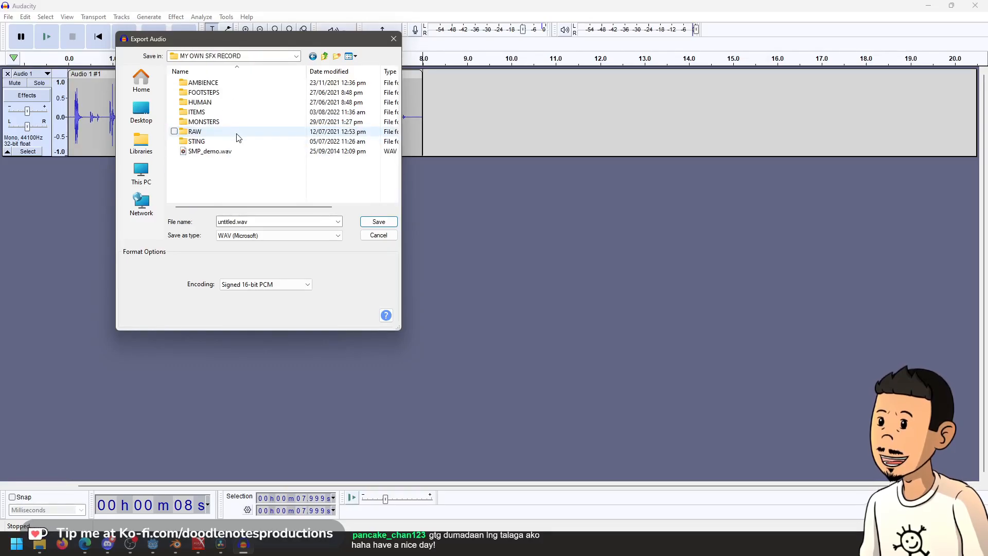
click(204, 113)
double_click(204, 114)
Export the clip as a 16-bit WAV named Spoon hitting Mug, and close Audacity without saving the project
double_click(245, 222)
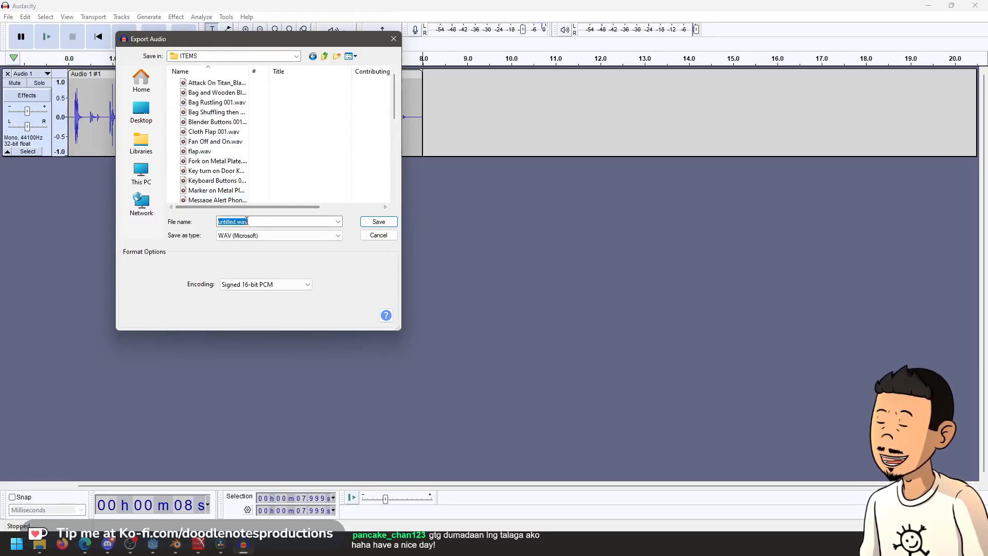
text(C)
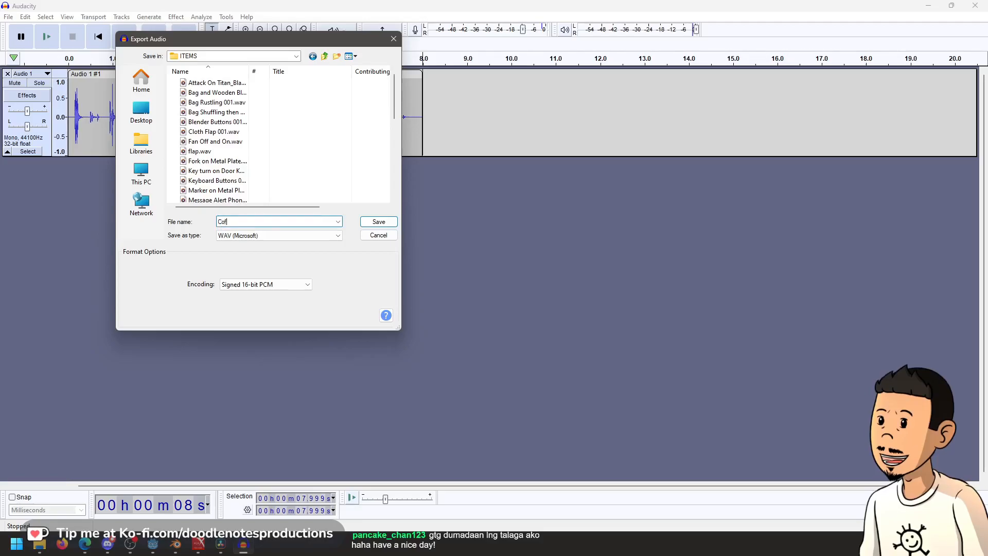
text(of)
key(BackSpace)
key(BackSpace)
key(BackSpace)
text(Cof)
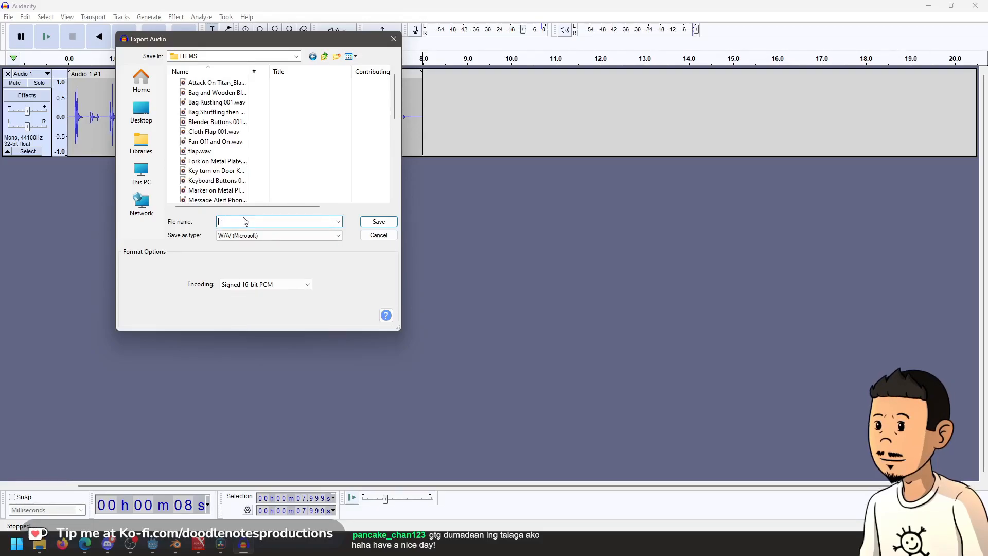
text(Spoon hitting Mug)
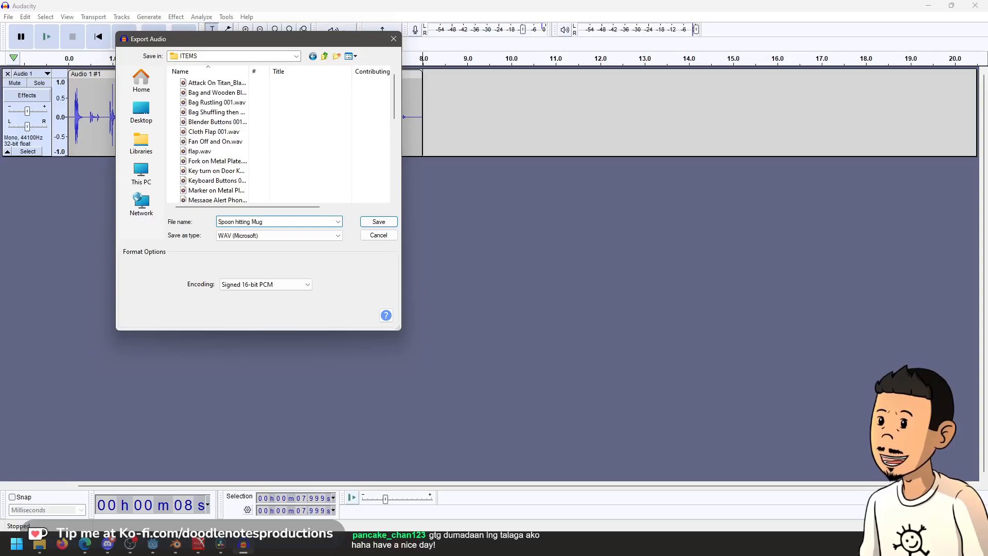
click(379, 223)
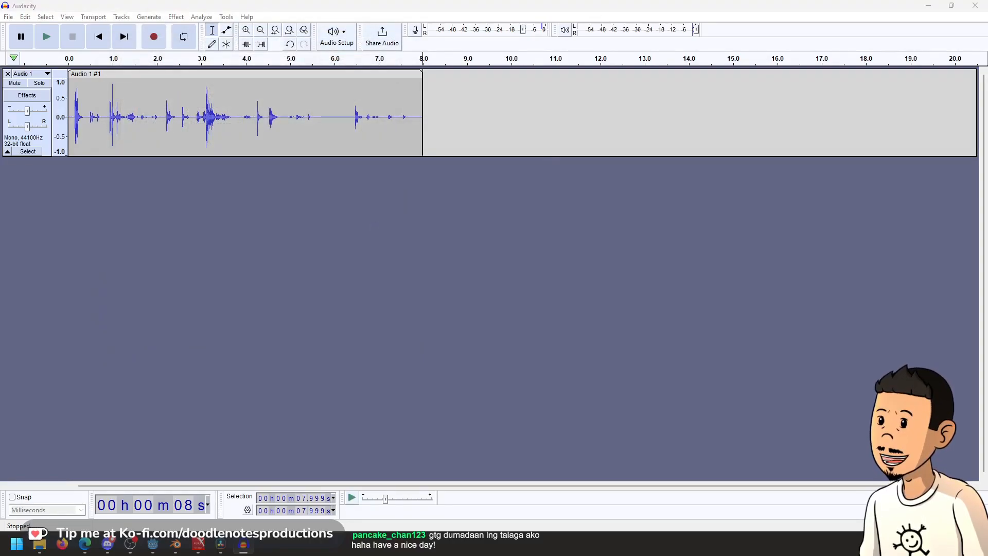
click(976, 8)
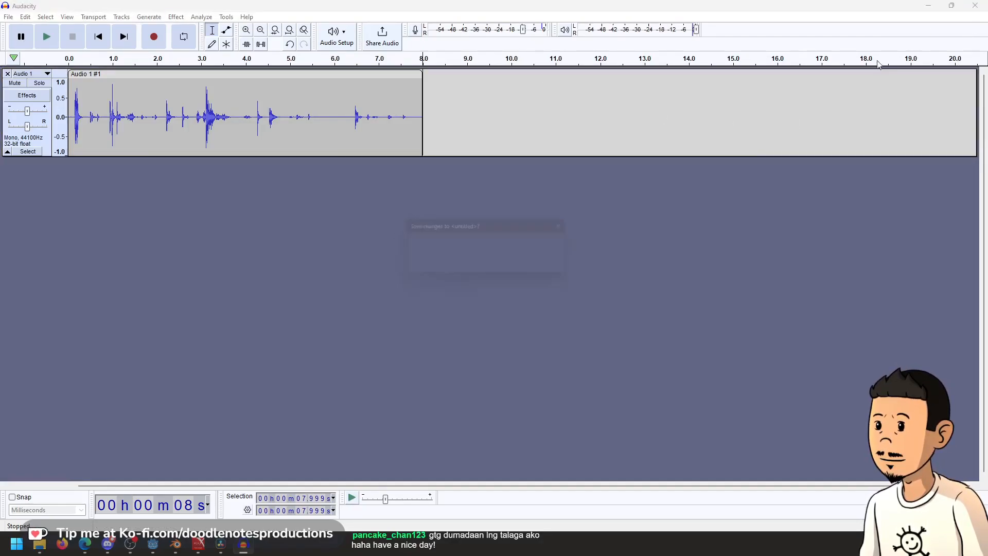
click(513, 272)
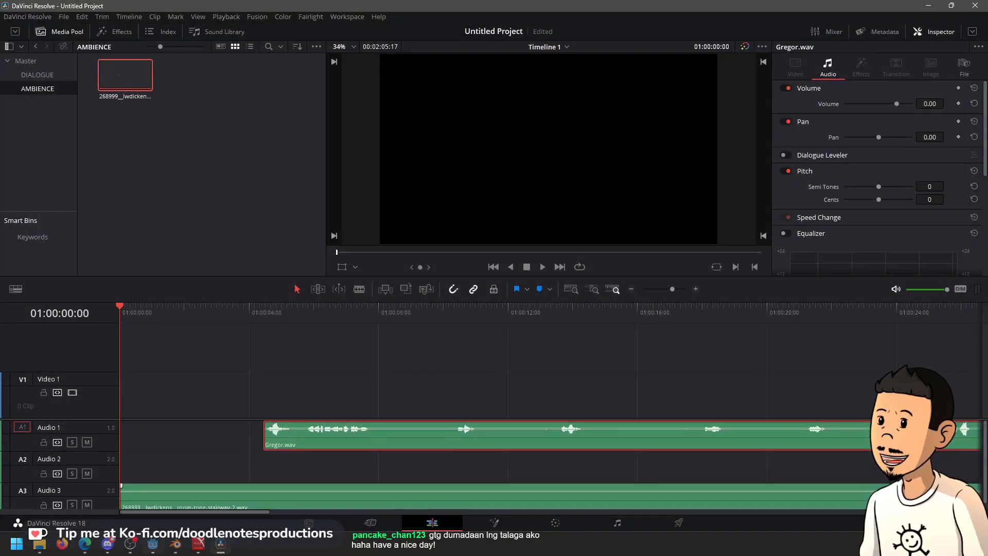
Open the ITEMS folder of MY OWN SFX RECORD in File Explorer, within MUSIC and 0_SFX under 0_TEMPLATES
click(40, 544)
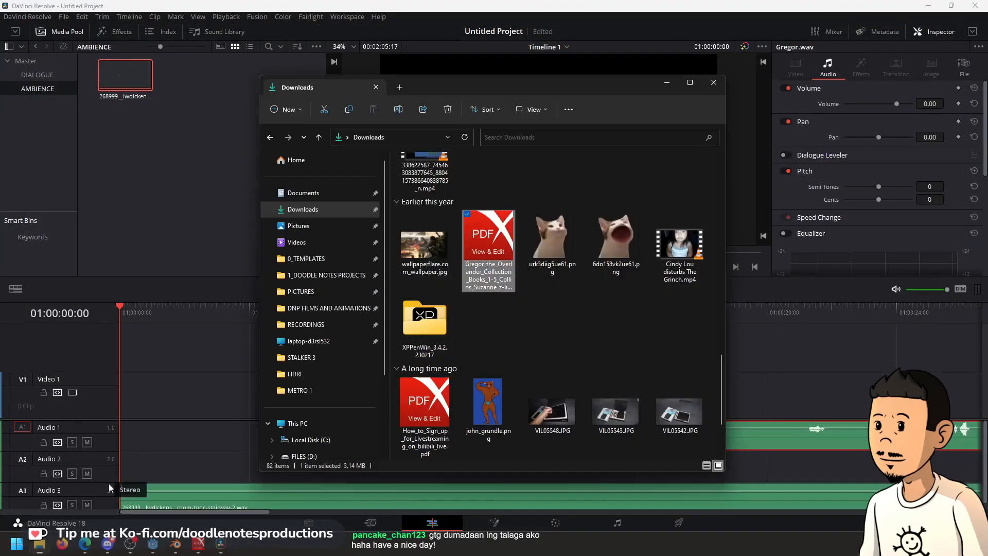
click(319, 262)
double_click(424, 237)
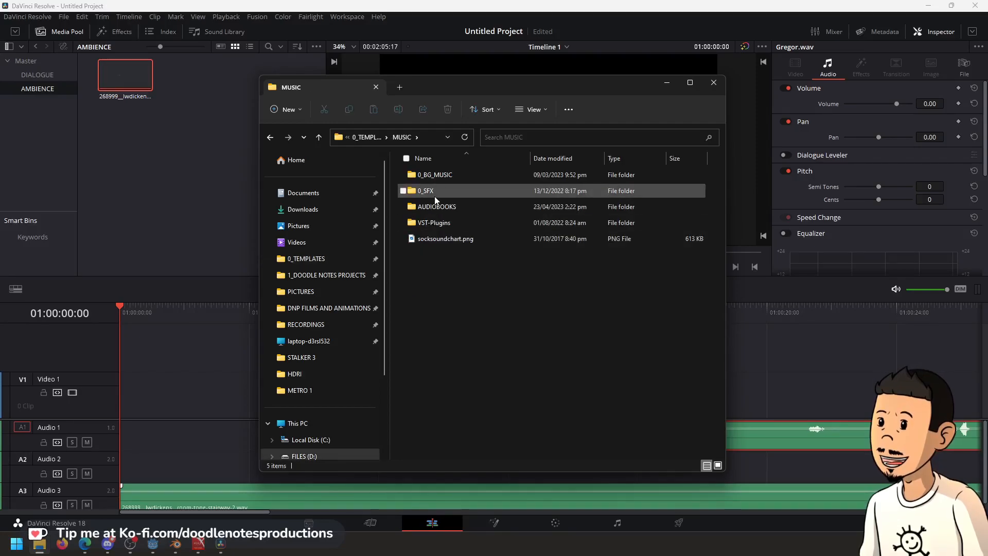
double_click(439, 192)
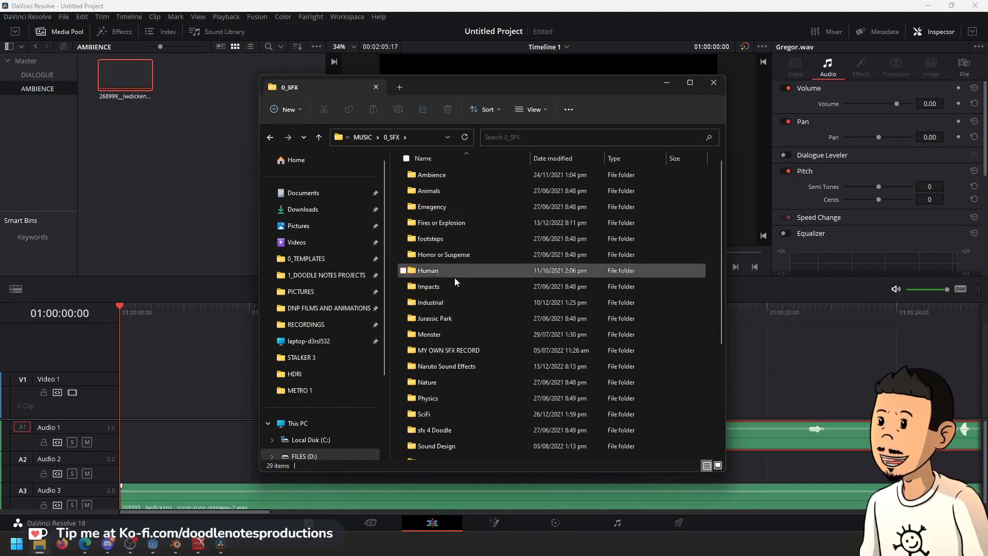
click(458, 351)
double_click(458, 351)
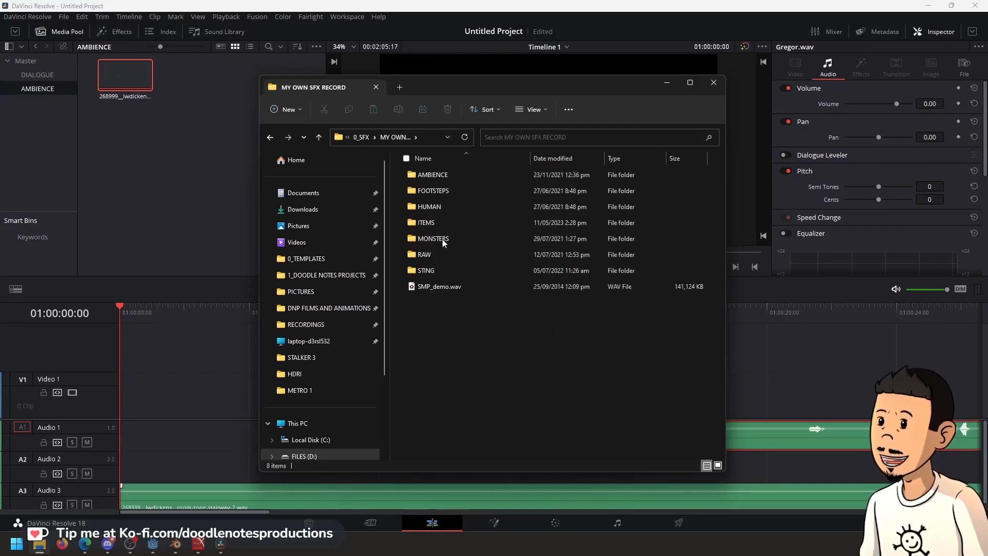
double_click(429, 223)
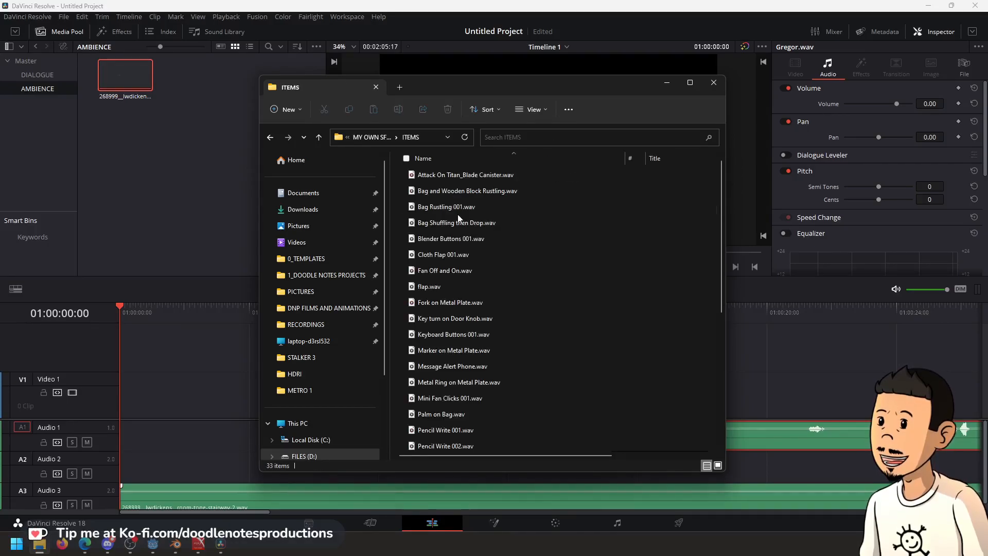
Preview Spoon hitting Mug.wav and Telephone Button Multiple 001.wav in Media Player, closing the player after each
scroll(453, 242, down, 5)
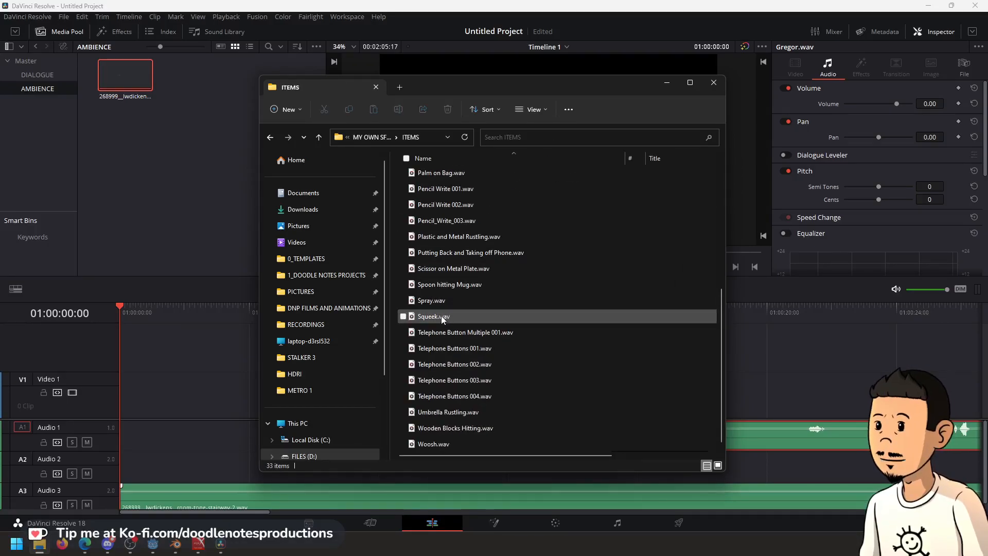
double_click(435, 286)
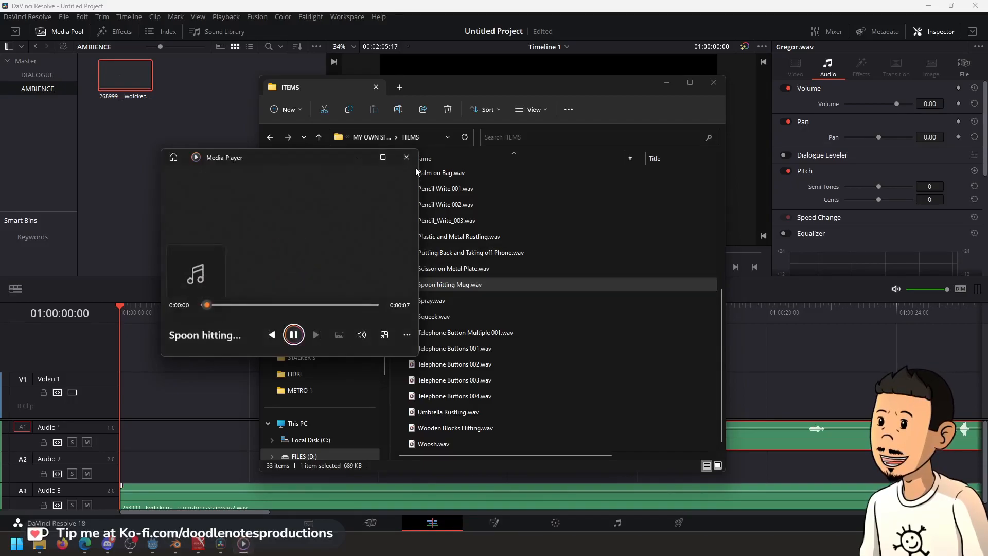
click(406, 156)
double_click(463, 334)
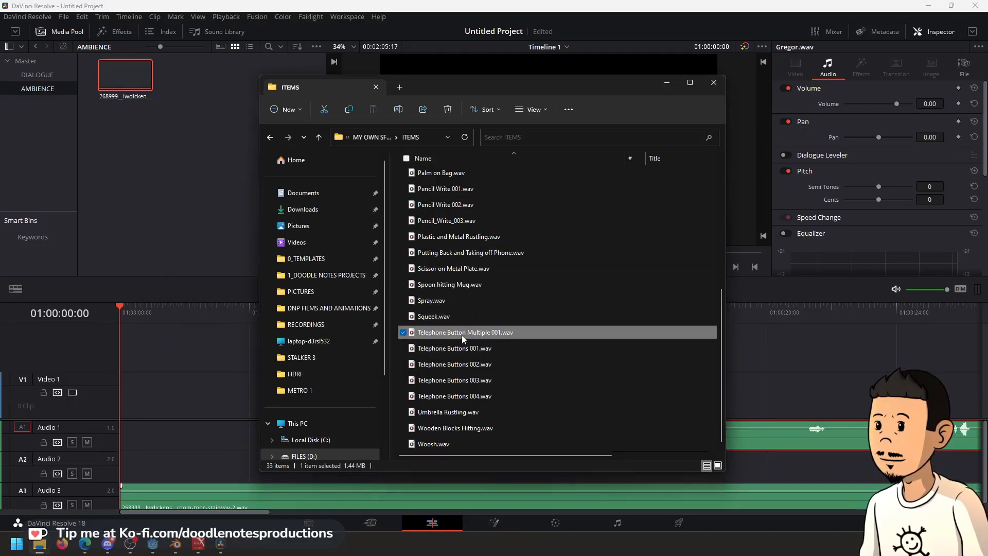
click(406, 158)
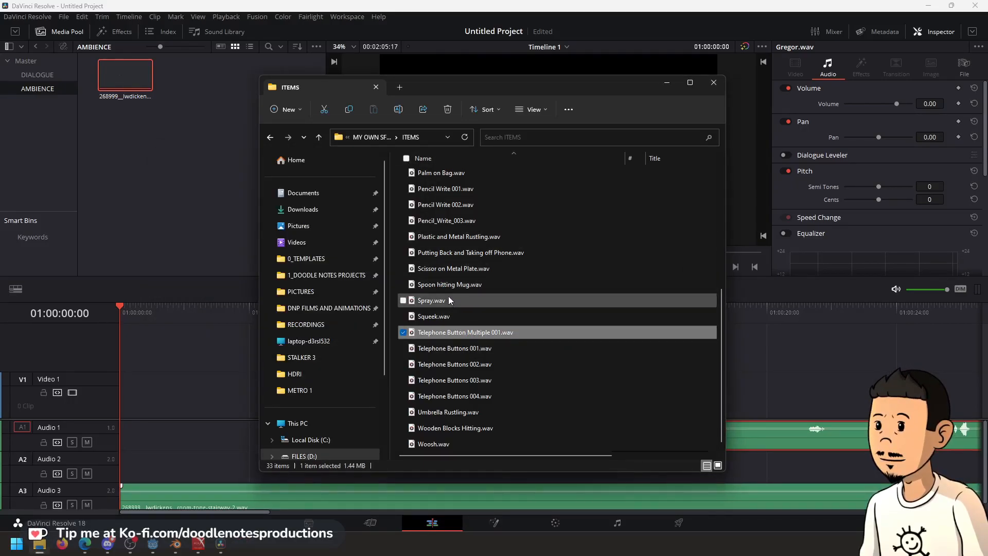
Import Spoon hitting Mug.wav into the AMBIENCE bin in DaVinci Resolve and place it at the start of the Audio 2 track
click(448, 268)
click(456, 282)
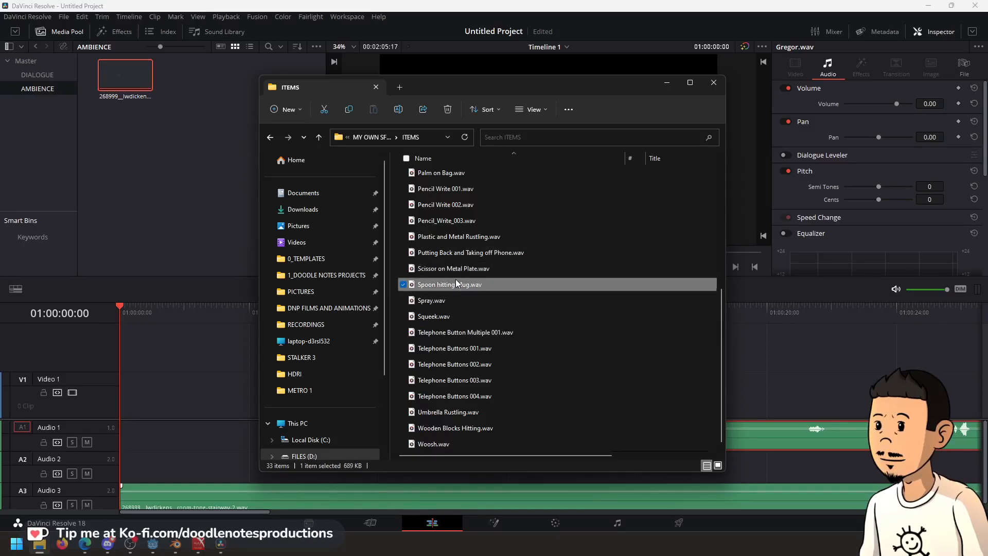
drag(468, 284, 140, 144)
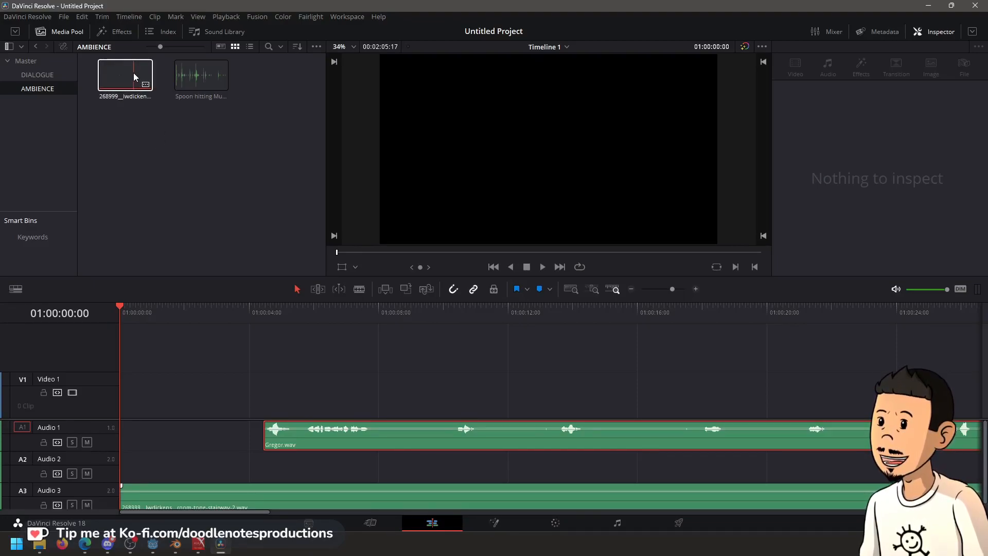
drag(196, 77, 143, 474)
drag(172, 471, 149, 471)
Play the timeline from its beginning to hear how the spoon clip sounds on the Audio 2 track
key(space)
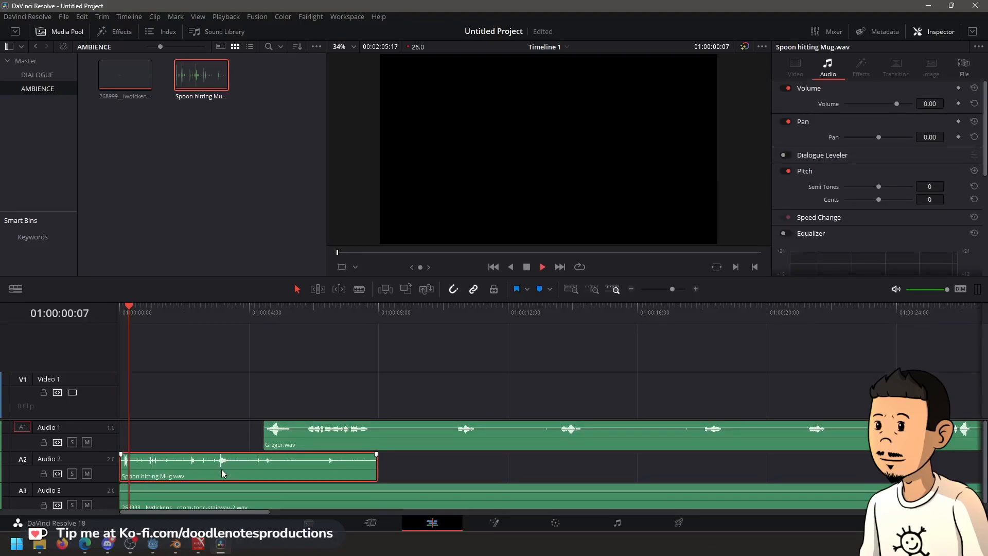
key(space)
scroll(216, 451, down, 1)
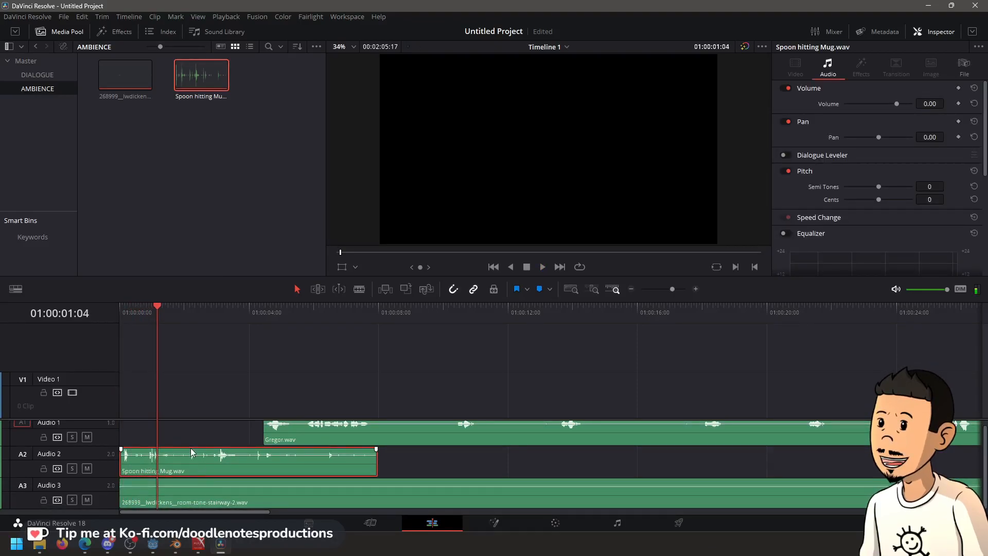
drag(163, 308, 107, 312)
key(space)
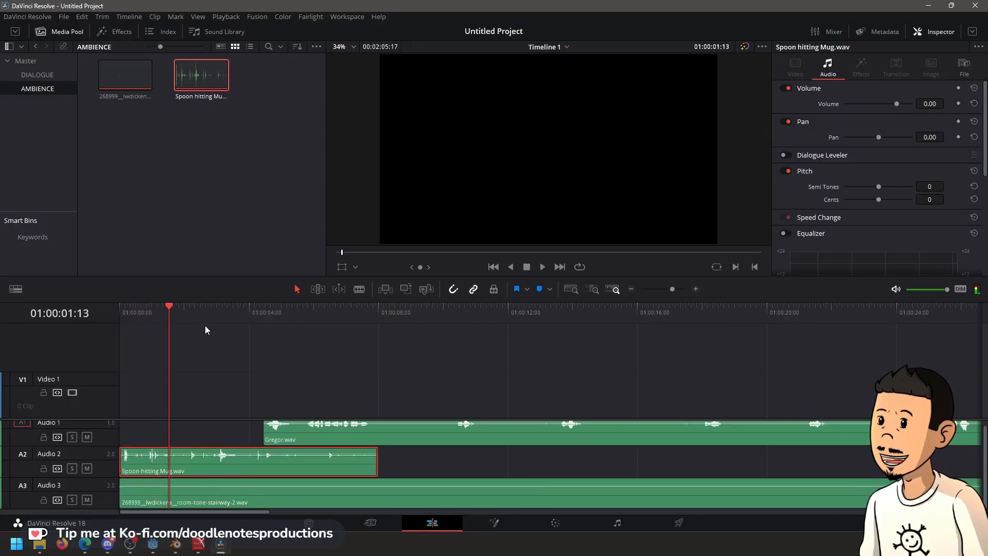
key(space)
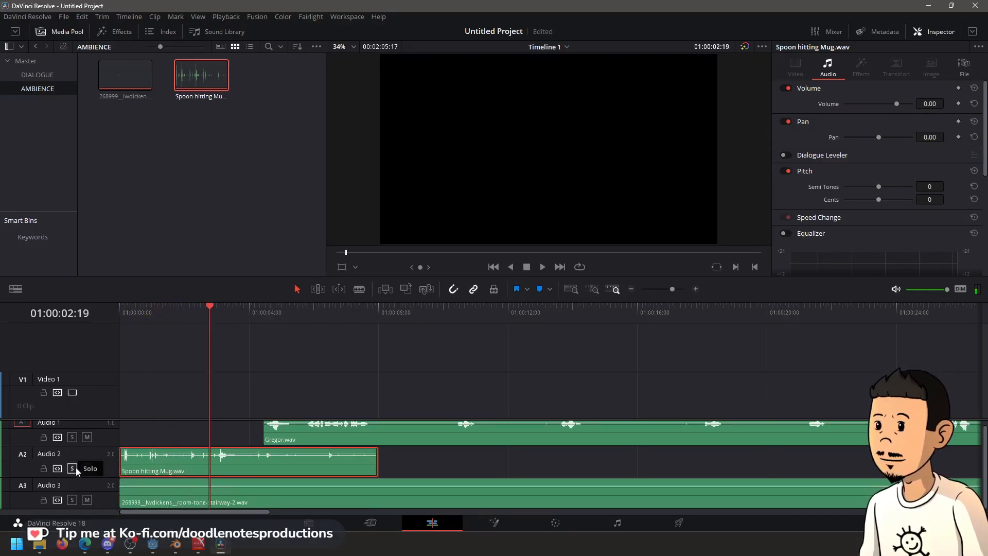
Add a mono audio track and put the Spoon hitting Mug.wav clip on it, starting at 01:00:00:00
right_click(106, 455)
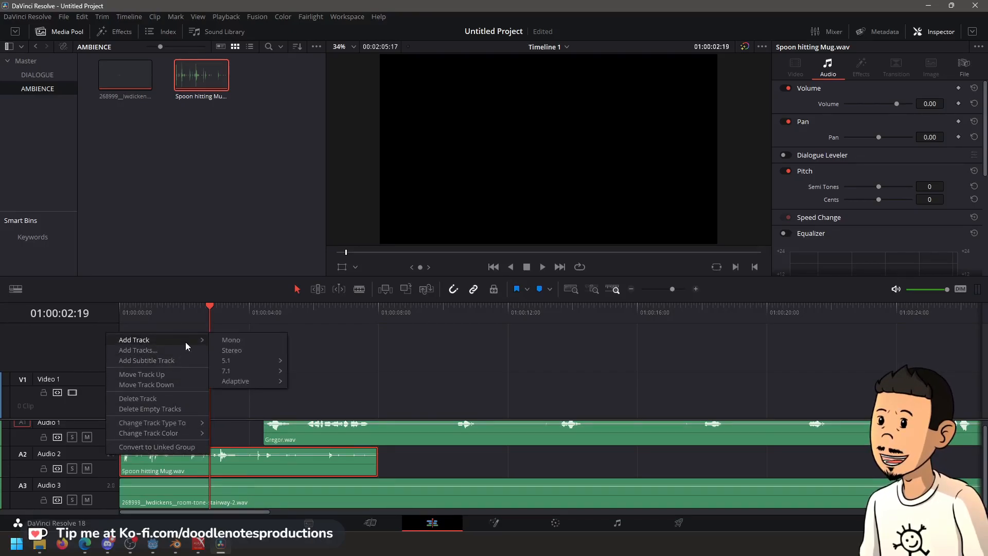
click(243, 342)
scroll(154, 463, down, 1)
drag(154, 463, 153, 484)
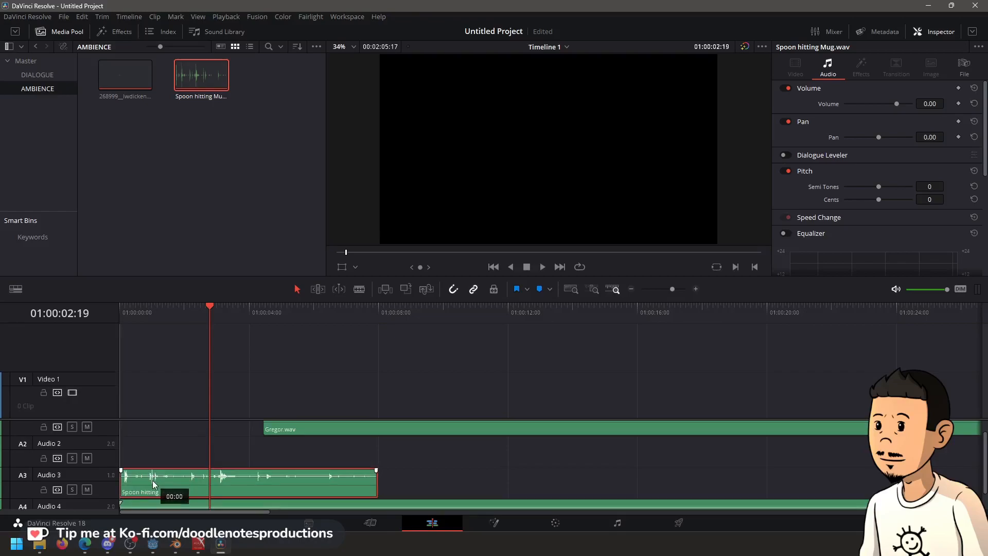
Check the dialogue timing against the spoon sounds by playback and move Gregor.wav earlier so it starts at 01:00:02:11
drag(138, 312, 106, 313)
key(space)
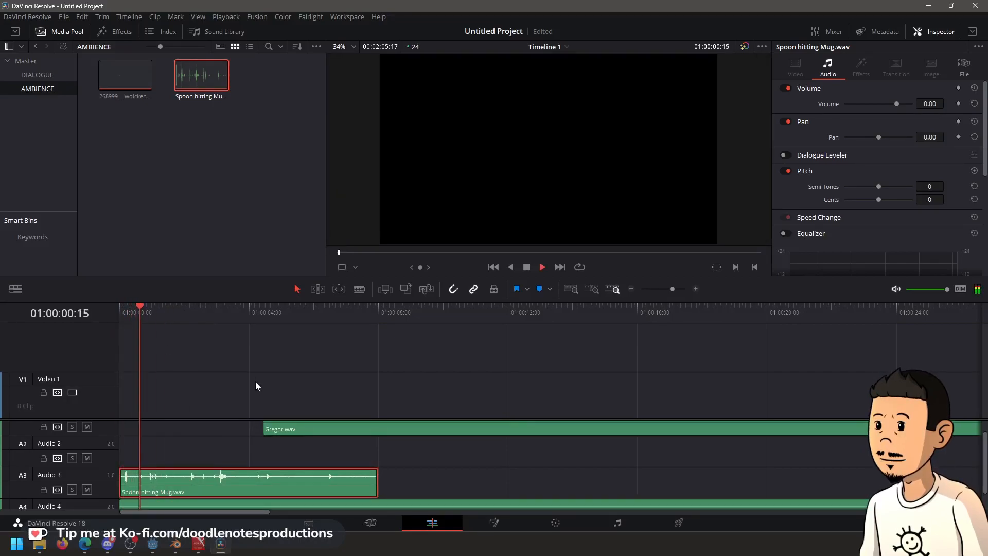
key(space)
drag(302, 430, 263, 432)
drag(220, 308, 103, 307)
key(space)
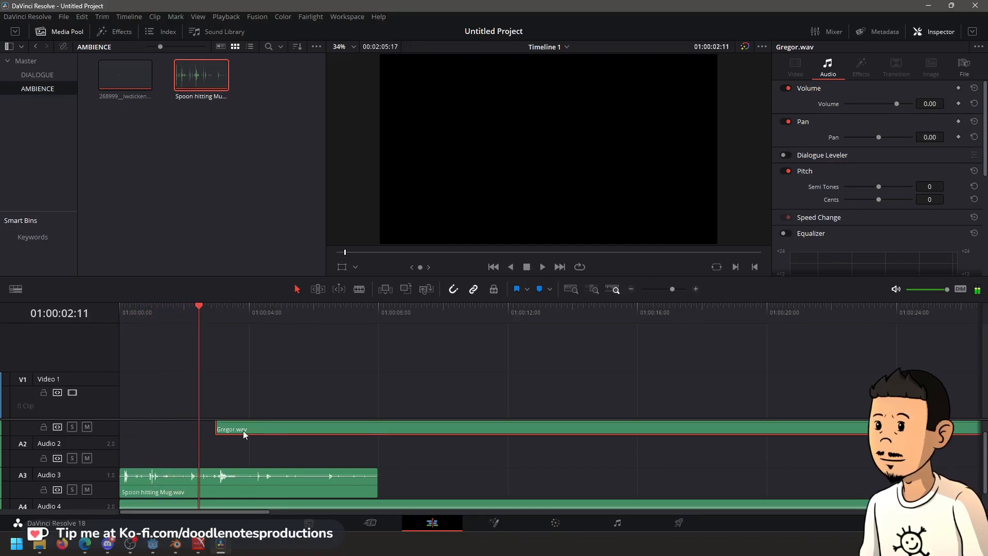
drag(243, 432, 238, 426)
key(space)
Trim the end of the spoon clip to about 5.7 s and split Gregor.wav at 01:00:05:21
drag(374, 494, 305, 492)
key(space)
key(space)
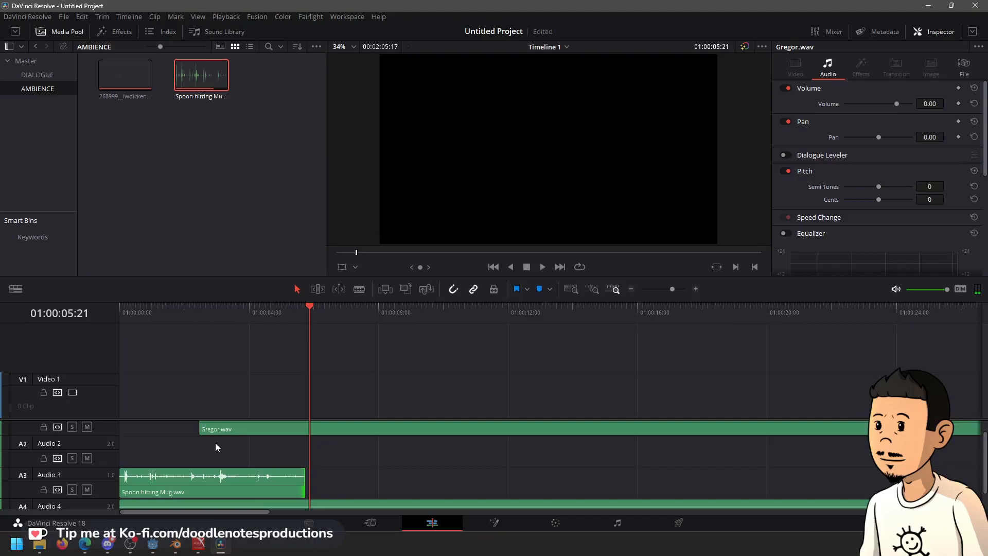
scroll(227, 442, down, 1)
scroll(250, 463, up, 2)
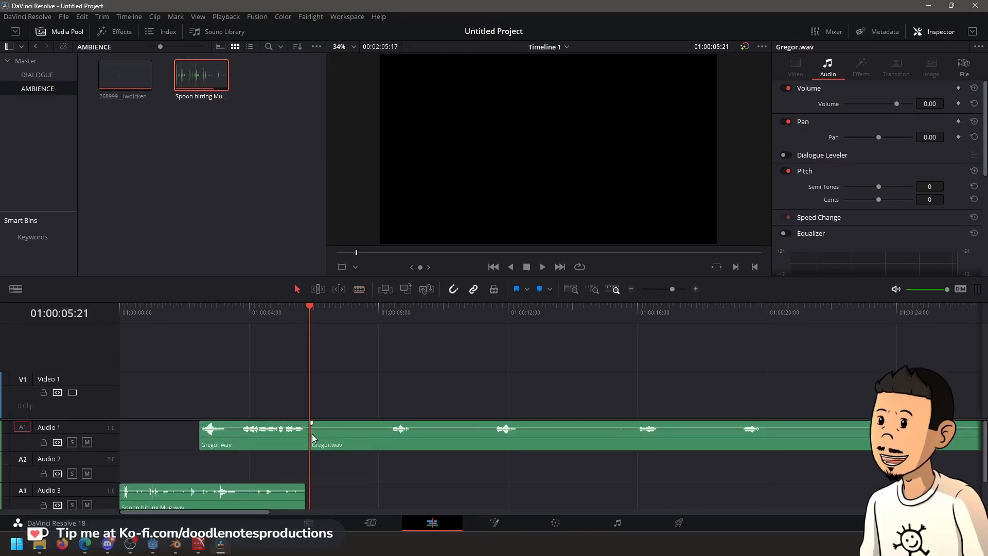
scroll(230, 443, down, 2)
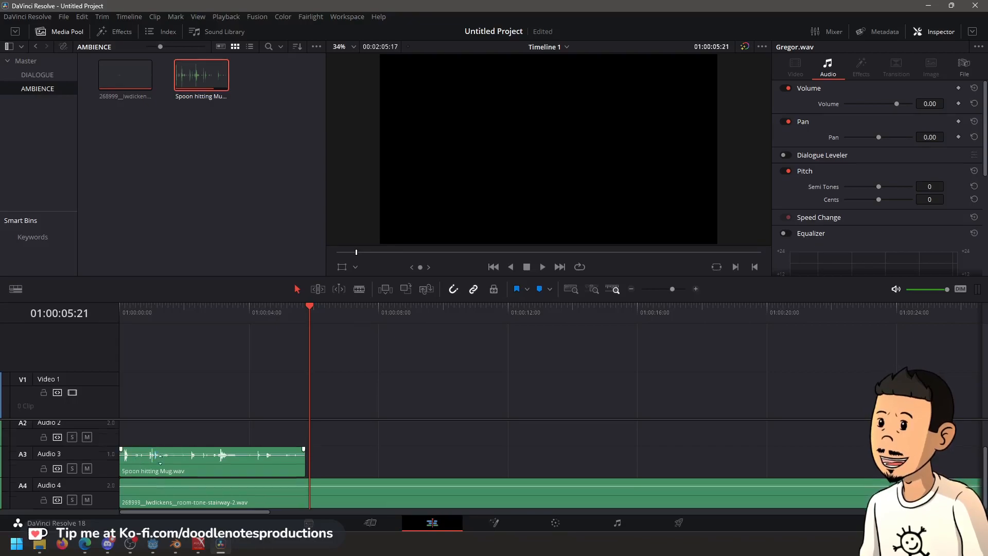
Move the empty stereo Audio 2 track down below the spoon clip's track
scroll(127, 460, up, 2)
right_click(105, 462)
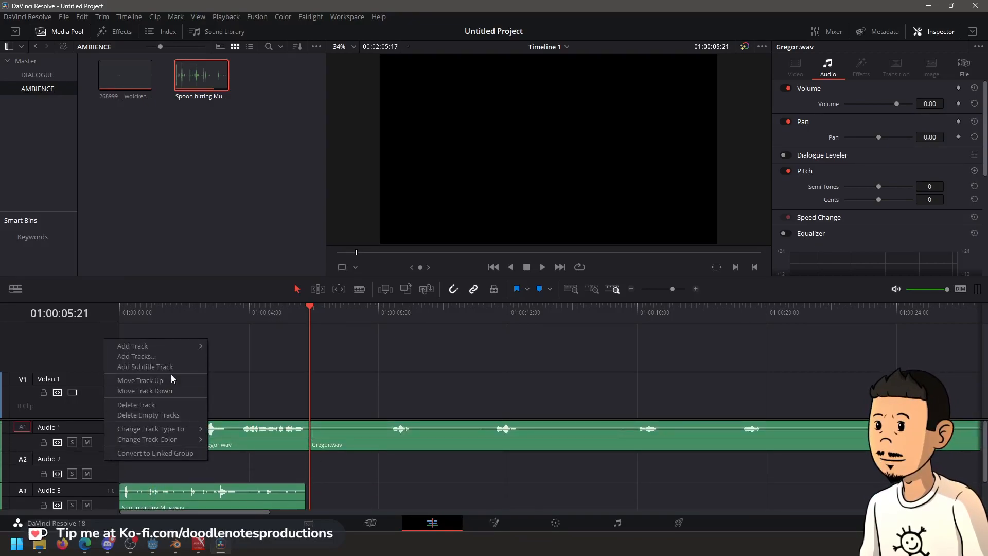
click(168, 394)
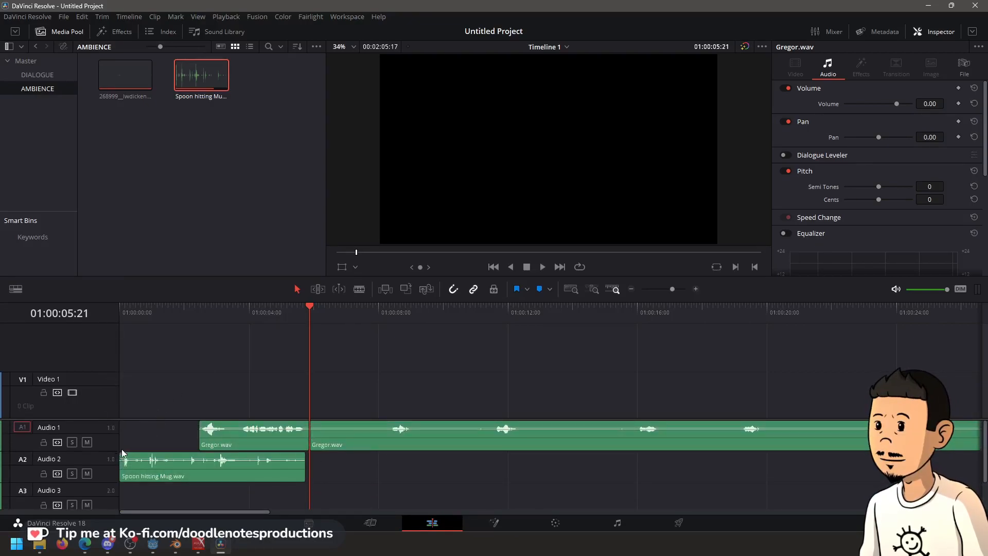
Add another mono audio track and move it up between the Gregor.wav and spoon tracks
right_click(106, 462)
mouse_move(159, 350)
click(221, 349)
right_click(107, 489)
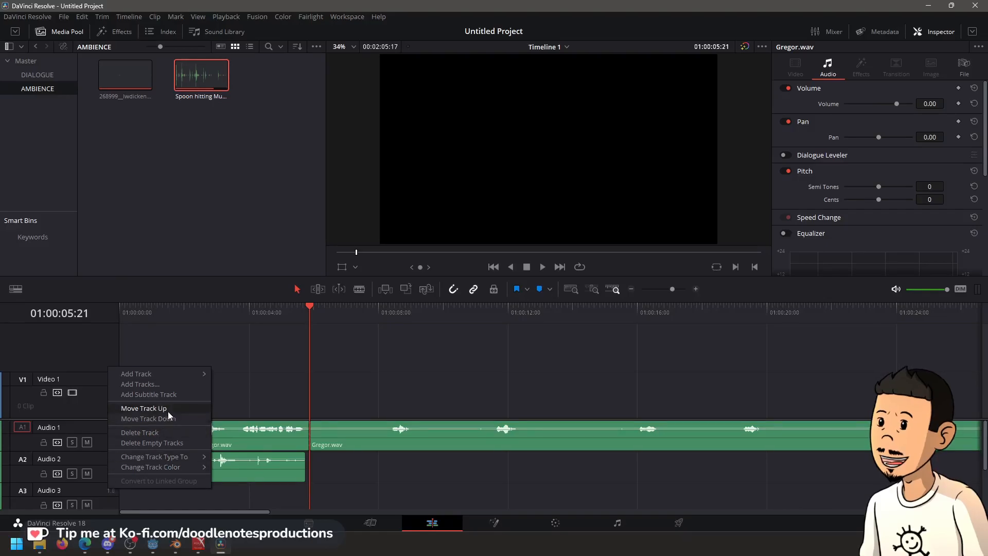
click(168, 411)
Name the dialogue, empty mono, spoon and room-tone tracks GREGOR, VIKUS, FOLEY and AMBIENCE, and move AMBIENCE up directly below FOLEY
double_click(50, 427)
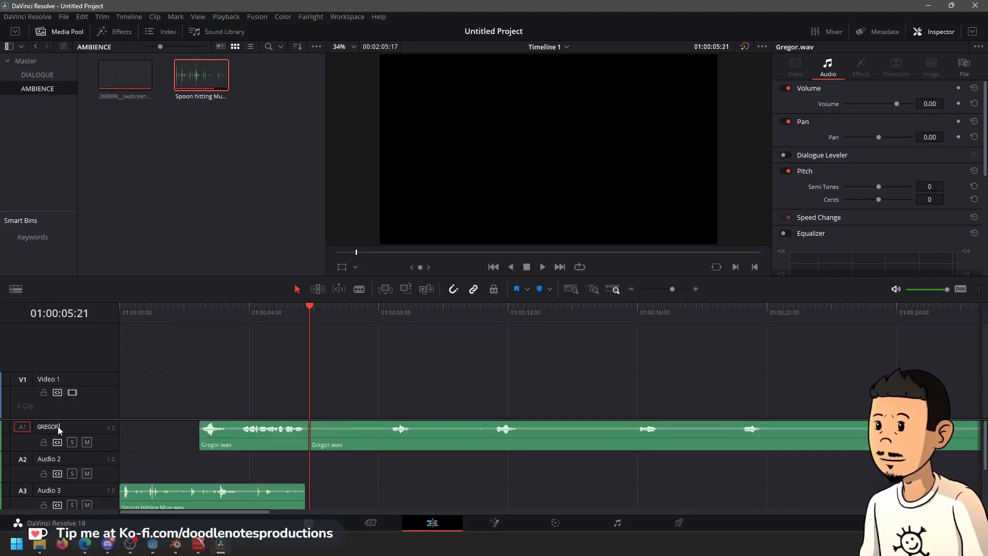
double_click(46, 459)
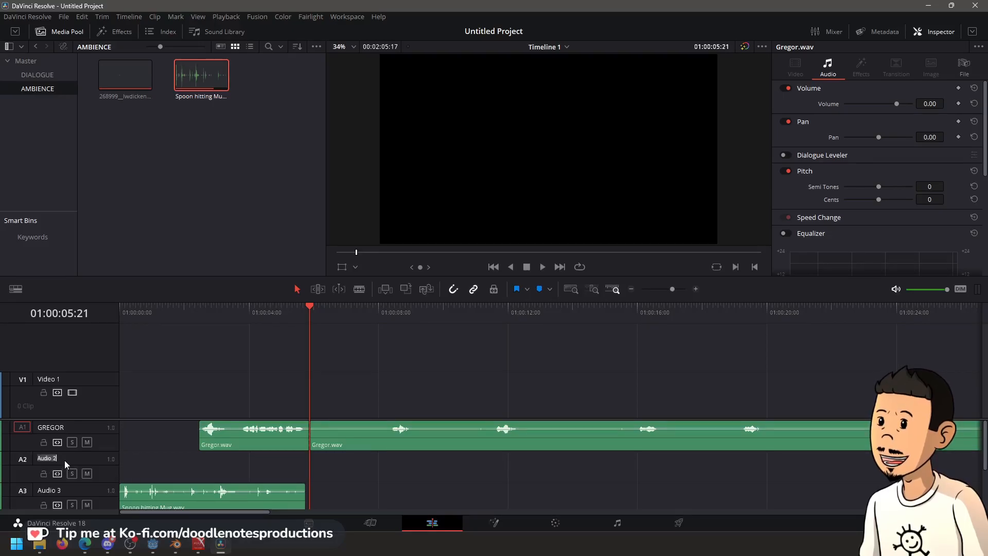
text(VIKUS)
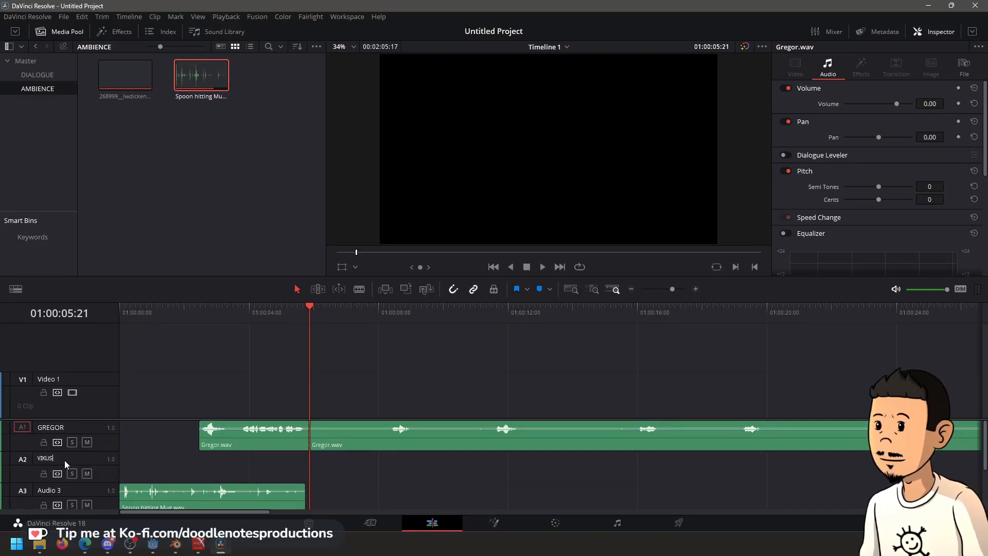
scroll(65, 464, down, 1)
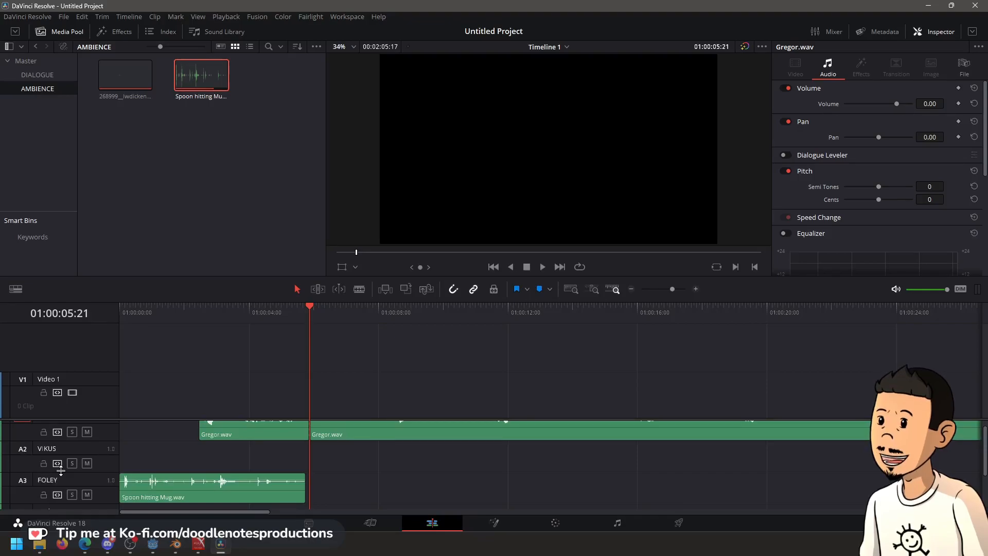
scroll(61, 478, down, 3)
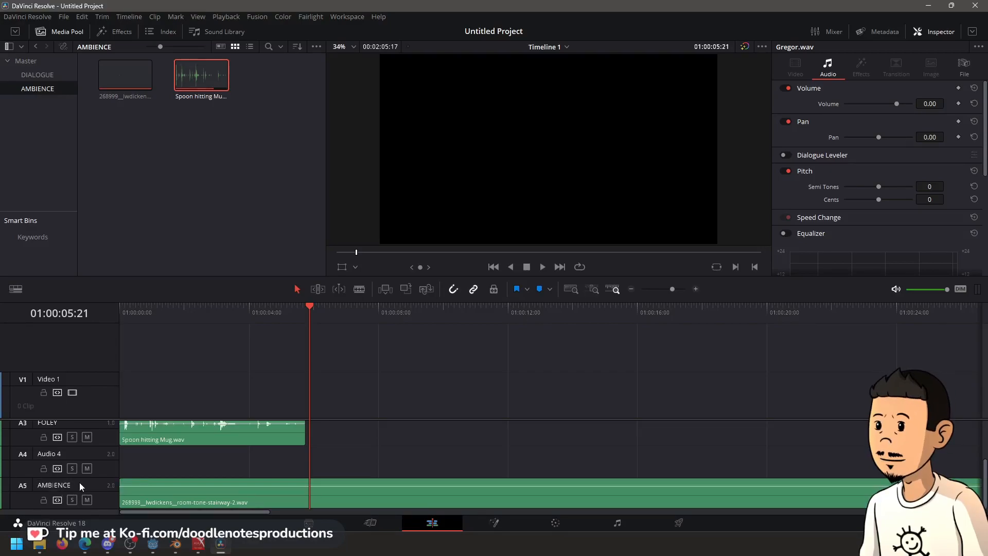
right_click(79, 483)
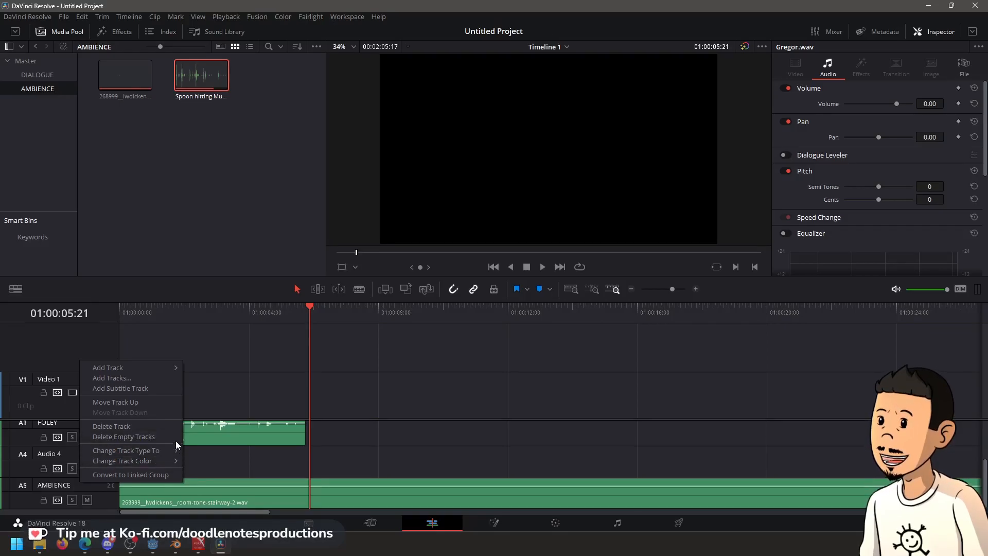
click(151, 404)
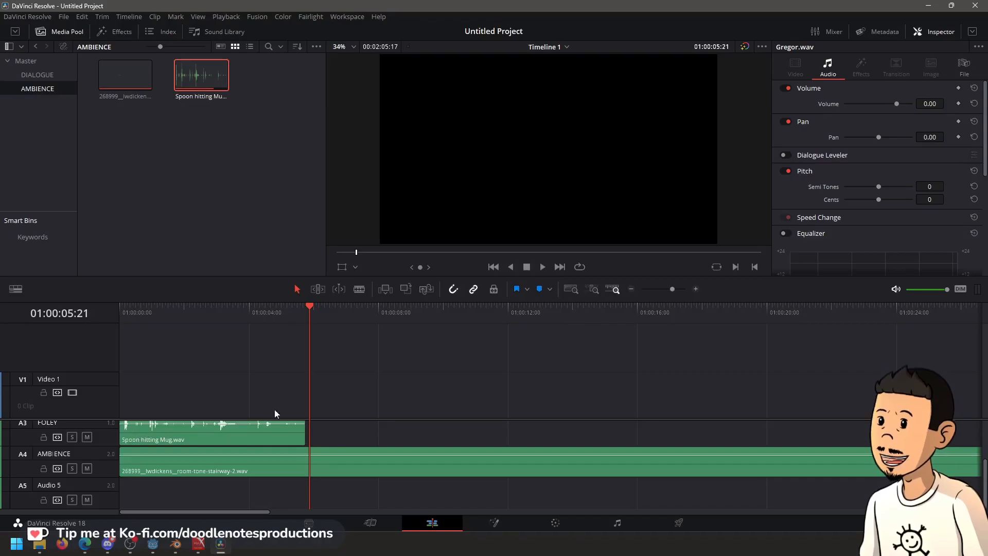
Play the scene from 01:00:00:00 to review the spoon sounds together with the dialogue and ambience
drag(194, 312, 97, 317)
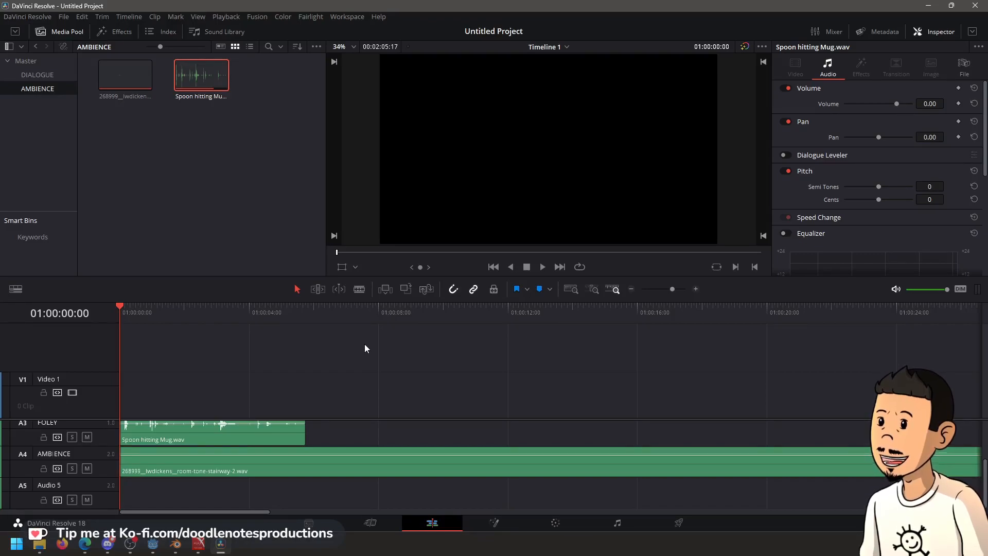
scroll(337, 445, up, 2)
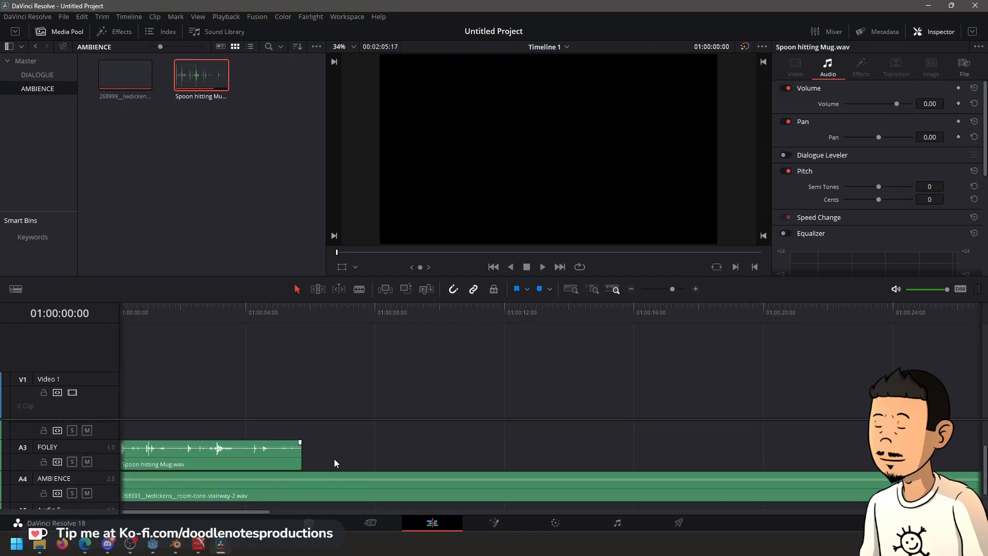
key(space)
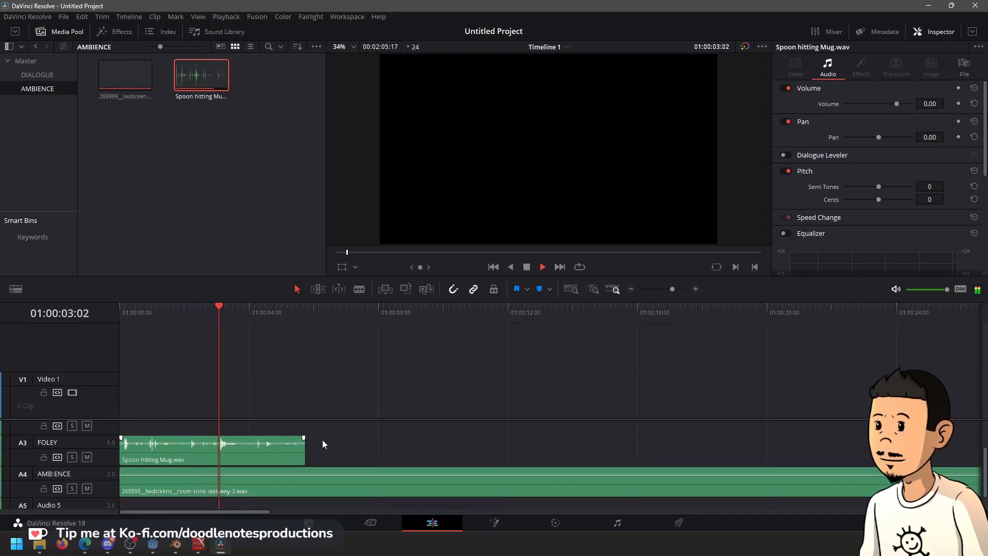
Stop playback and move the second Gregor.wav clip later on the GREGOR track to start at about 01:00:10
scroll(338, 462, up, 1)
scroll(305, 453, up, 2)
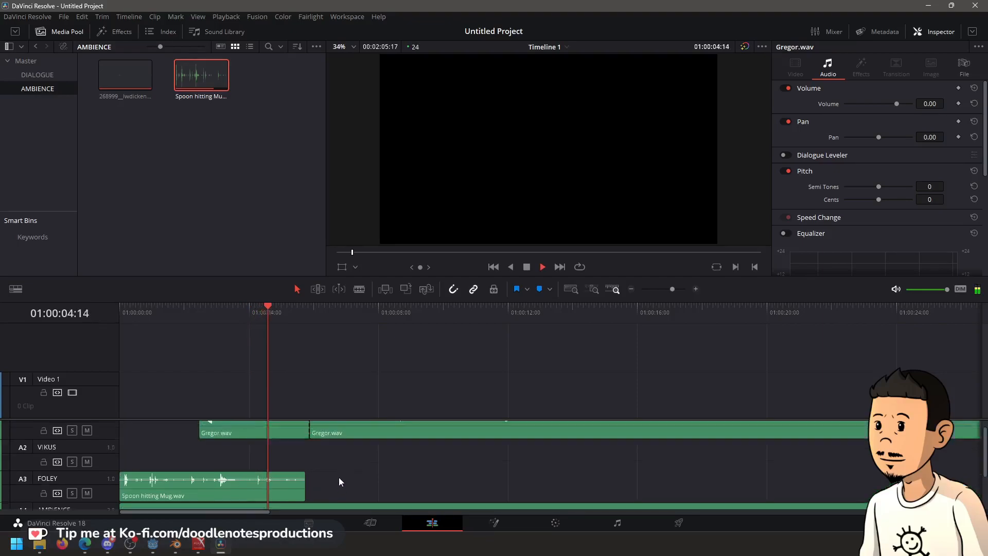
key(space)
drag(313, 436, 452, 436)
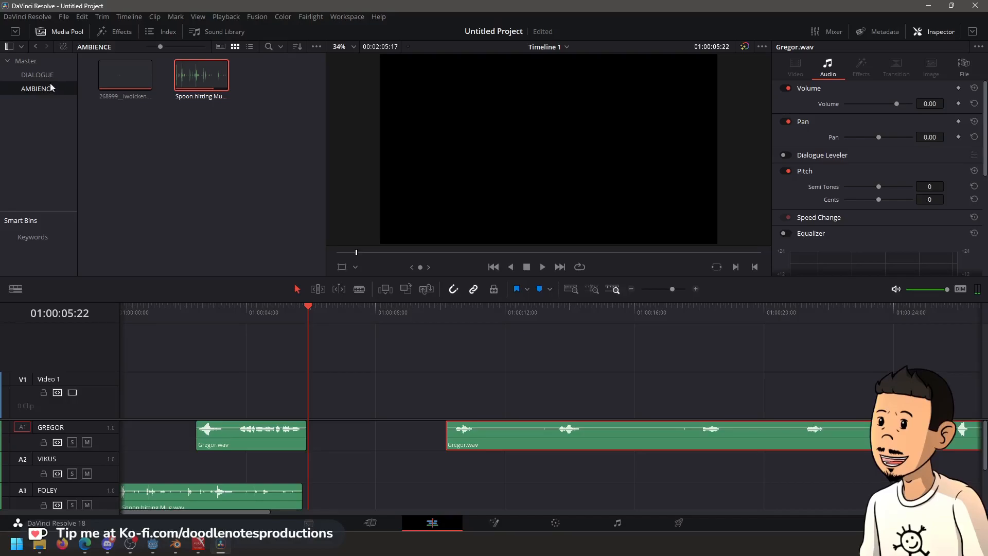
Audition the Take 1 and Take 2 noise-reduced recordings in the DIALOGUE bin
click(37, 74)
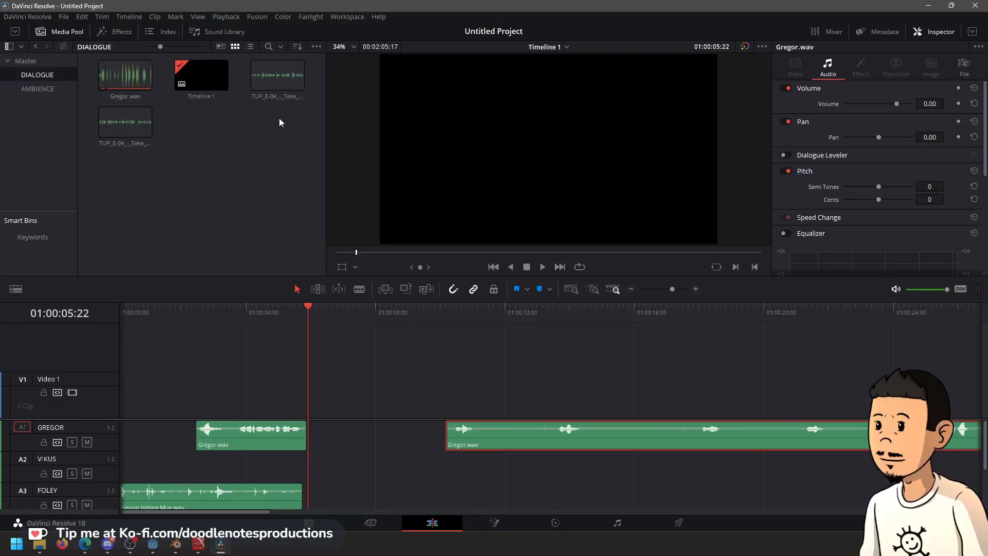
click(286, 81)
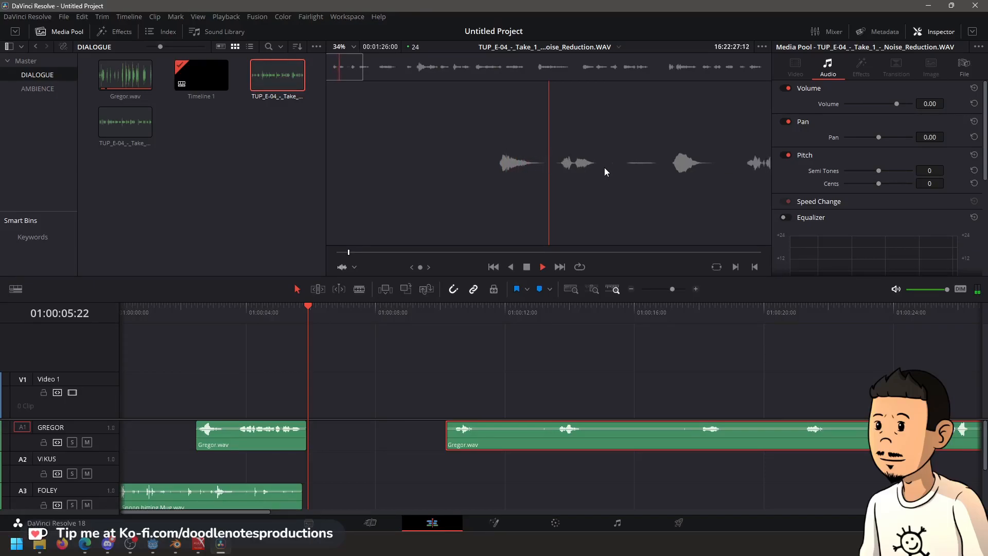
double_click(106, 125)
key(space)
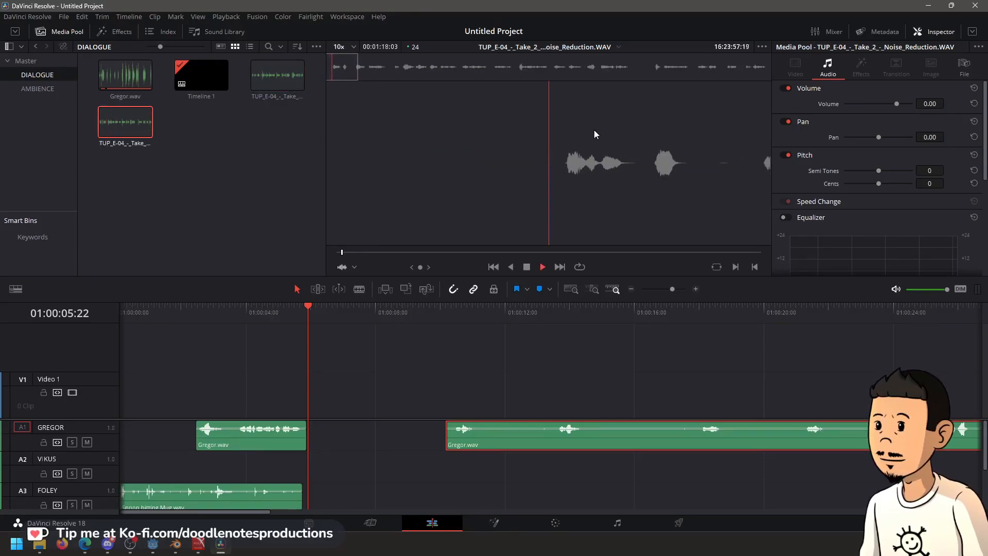
Place the Take 2 noise-reduced recording on the VIKUS track near the end of the first Gregor.wav clip and play the transition
drag(125, 133, 287, 471)
click(256, 309)
key(space)
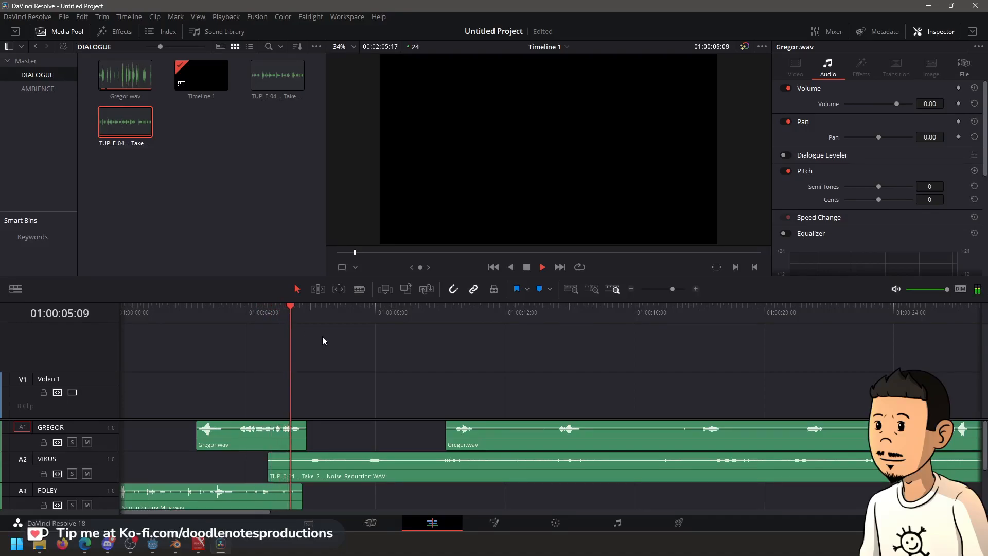
Set the VIKUS clip's volume to 5.00 and its pan to about -13
click(469, 478)
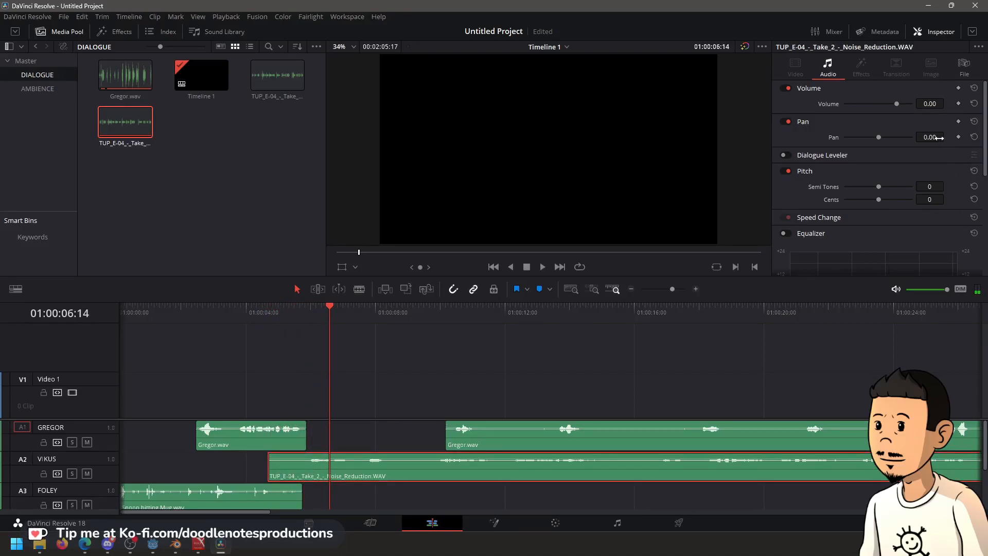
double_click(930, 104)
text(5)
drag(878, 138, 873, 138)
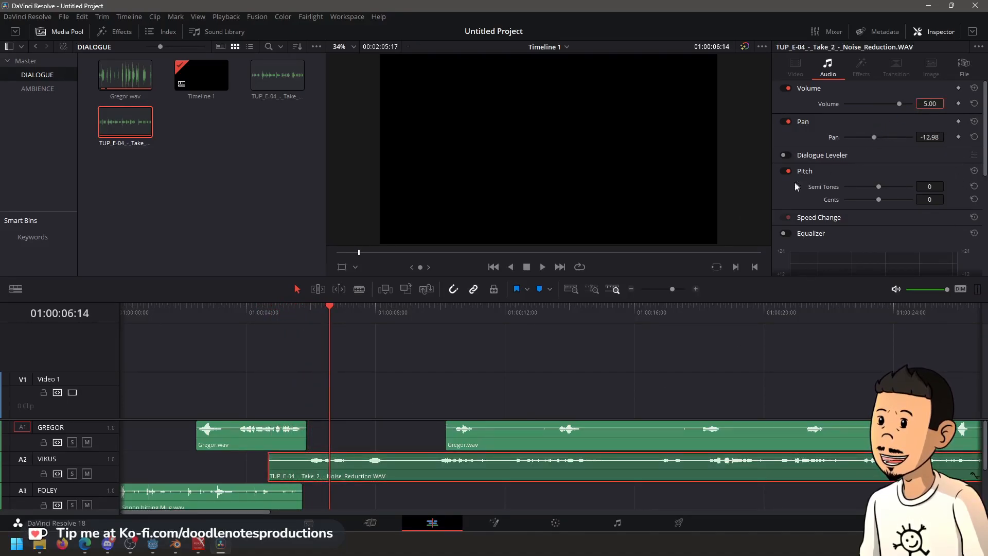
Play the start of the VIKUS clip and trim it to begin near the end of the first Gregor.wav clip
click(267, 313)
key(space)
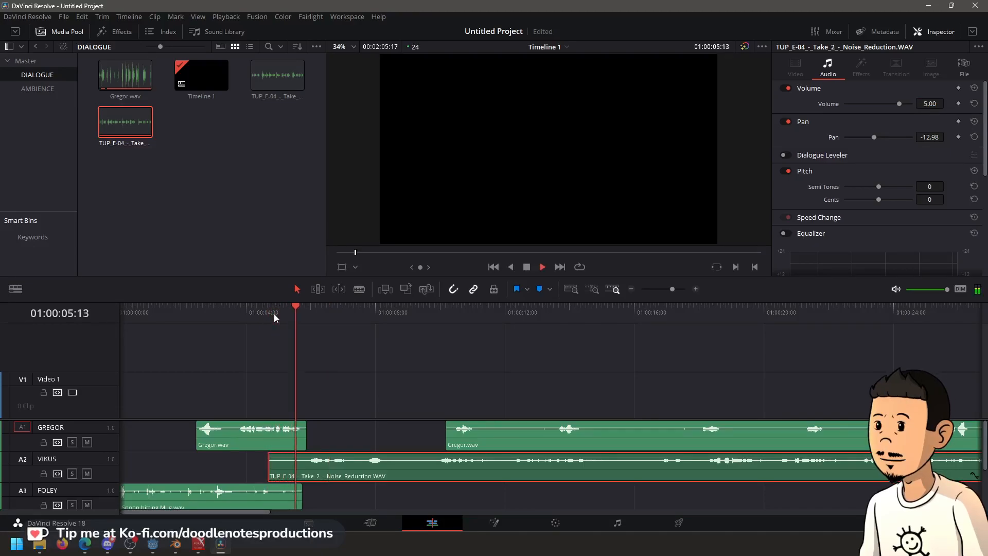
drag(273, 468, 301, 467)
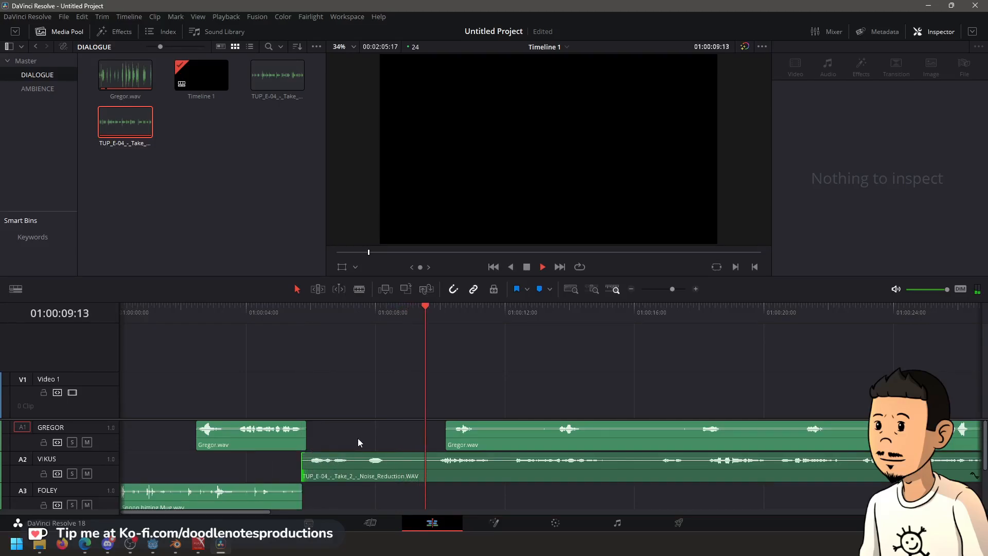
Move the second Gregor.wav clip later to start at about 01:00:13, and play from 01:00:02:01
key(space)
drag(518, 446, 621, 447)
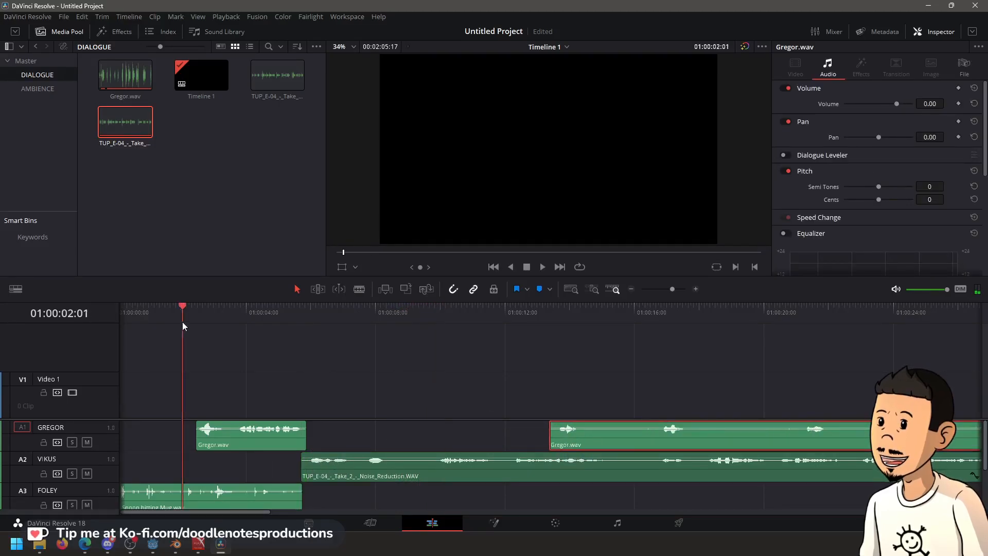
key(space)
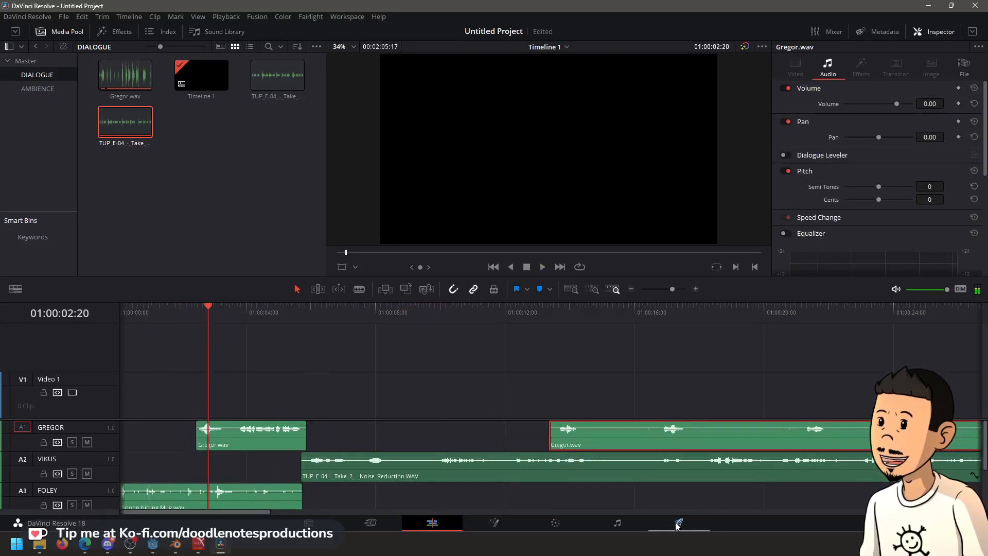
Switch to the Fairlight page and widen the mixer to show the strips of all five tracks and Bus 1
click(679, 524)
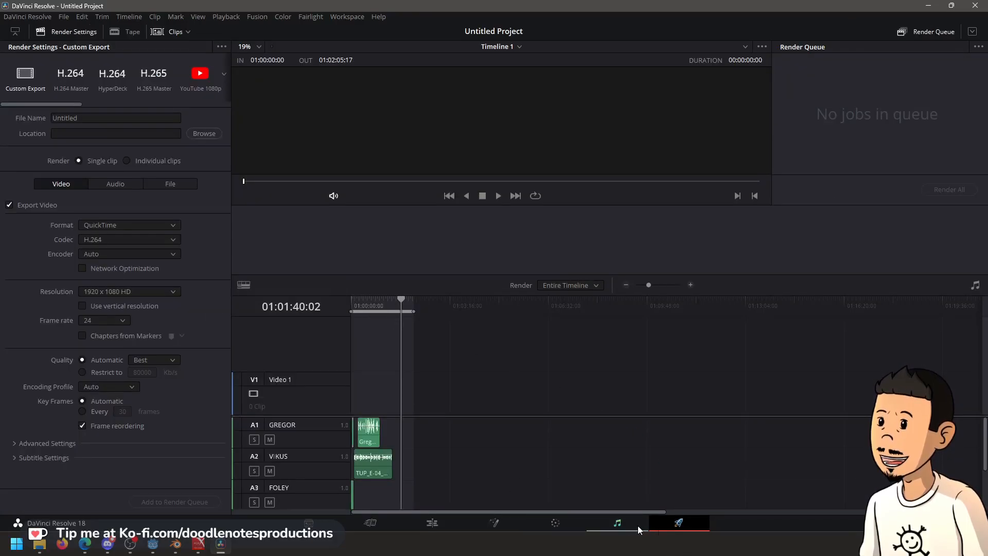
click(633, 529)
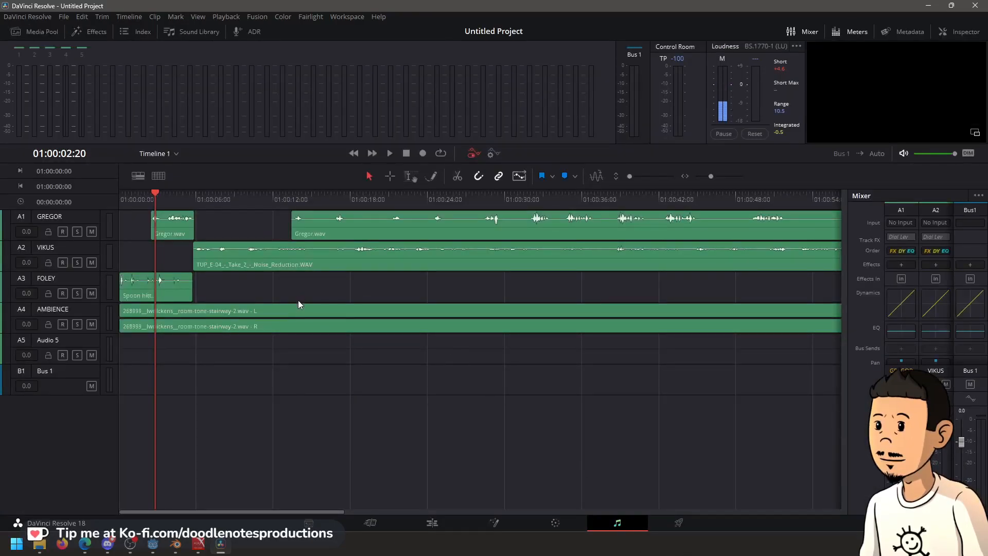
drag(848, 348, 619, 346)
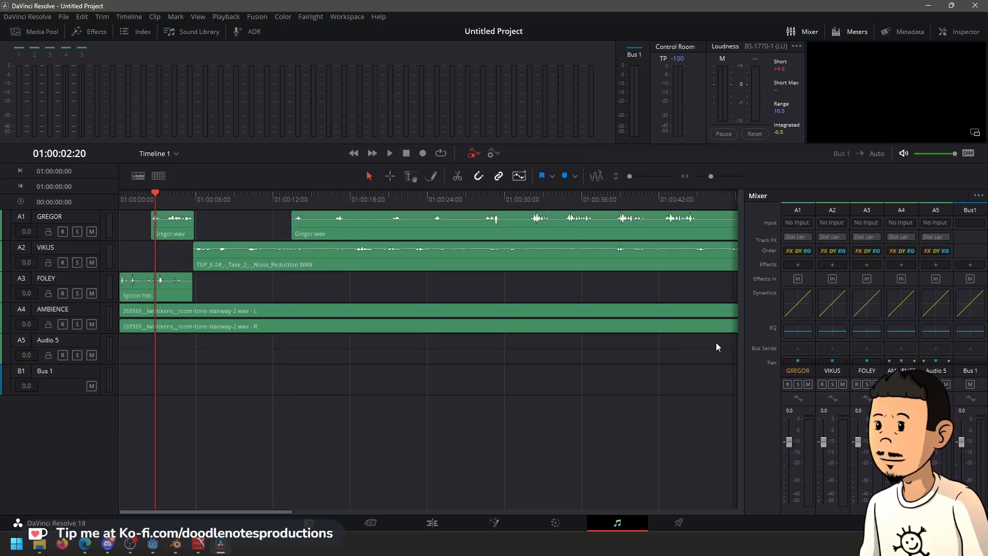
Play the scene's opening from 01:00:00:00 on the Fairlight page to check the track levels on the meters
drag(156, 200, 119, 199)
key(space)
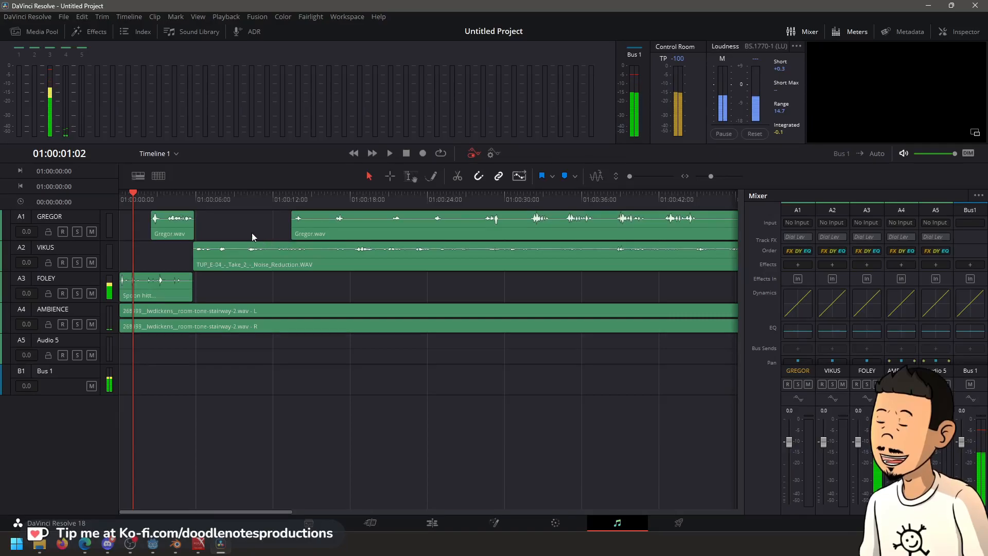
click(430, 521)
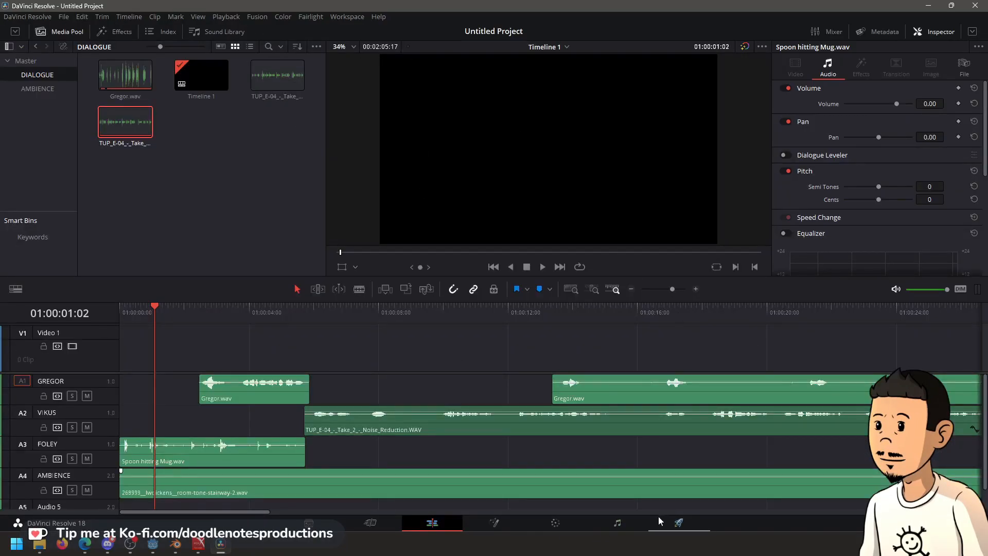
click(624, 530)
key(space)
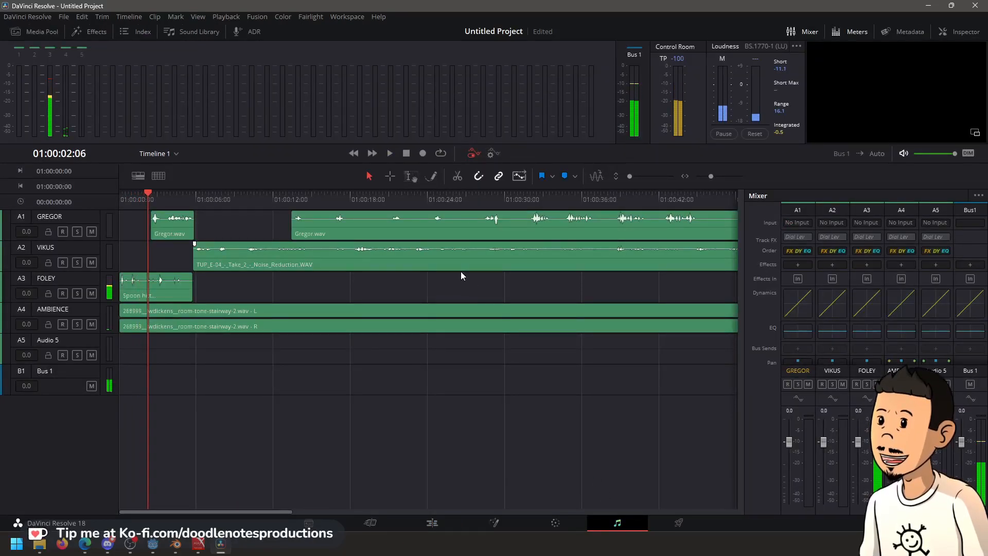
key(space)
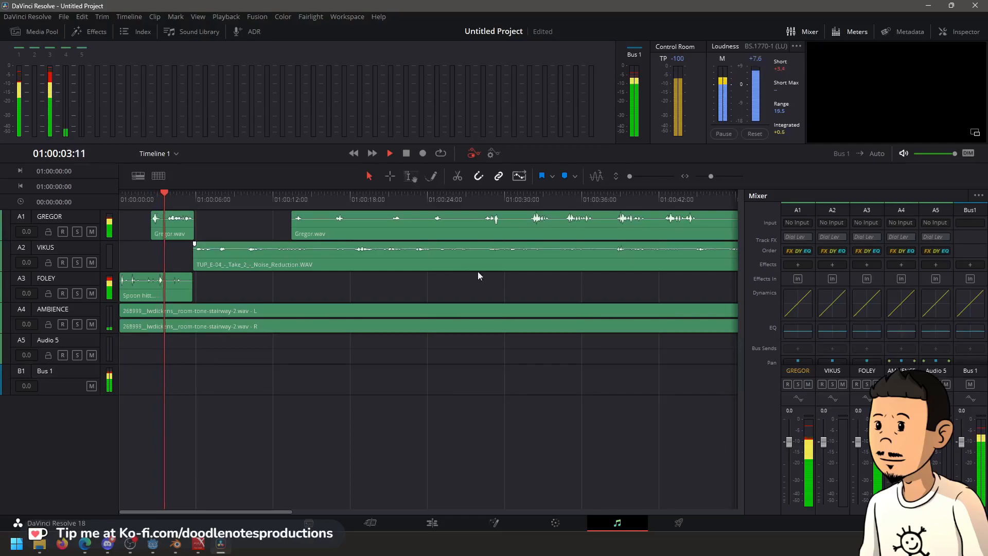
key(space)
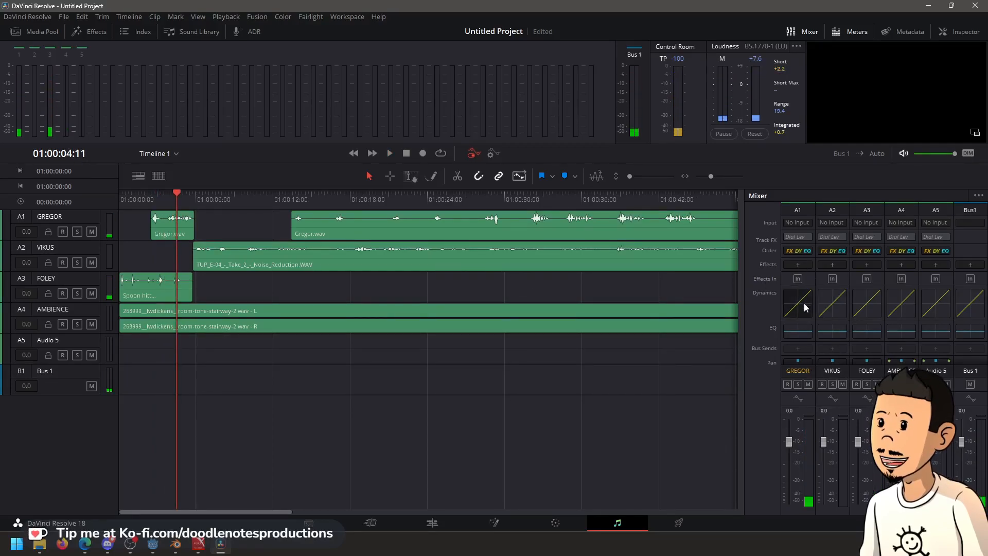
Enable the expander, compressor and limiter in the GREGOR track's dynamics, with make-up gain 3.0 and limiter threshold -7.7
double_click(804, 304)
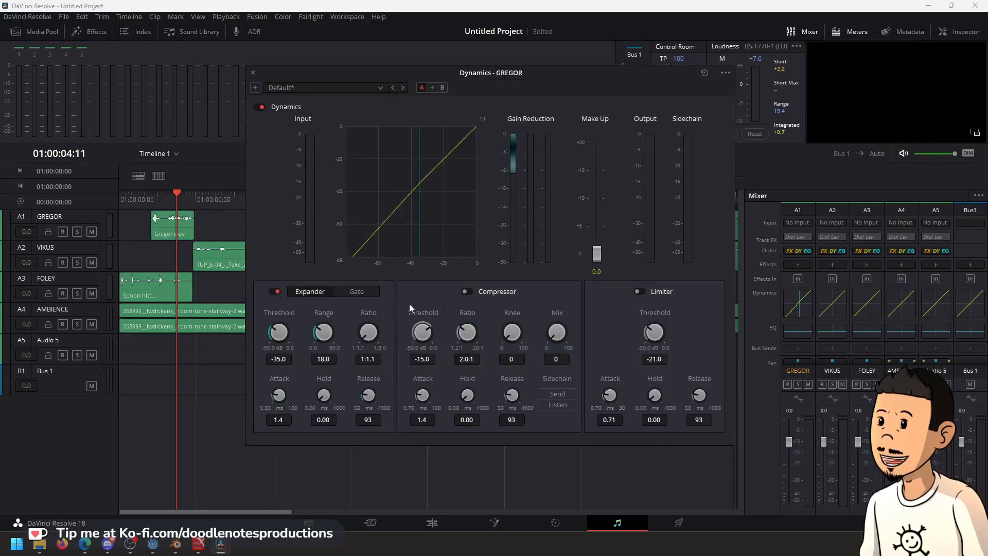
click(643, 293)
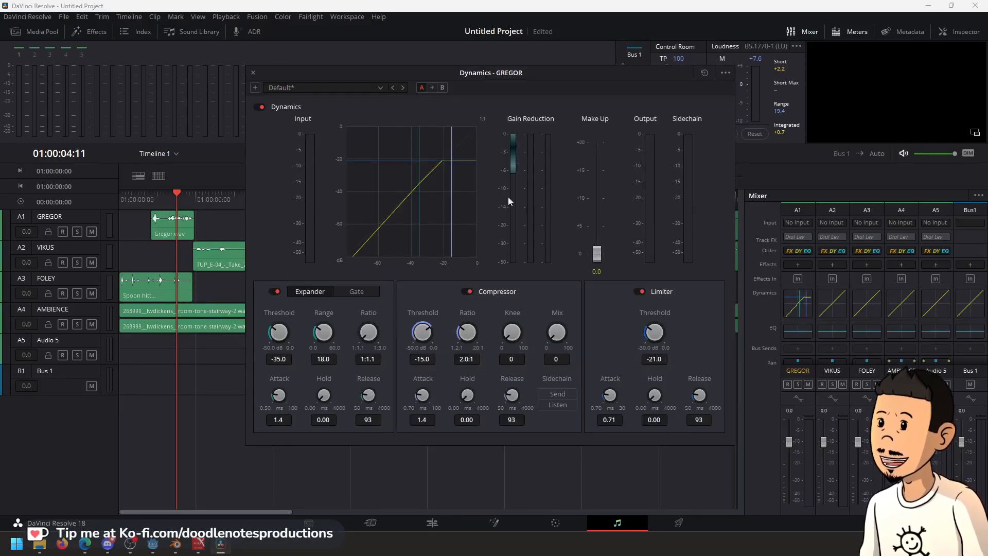
click(151, 193)
key(space)
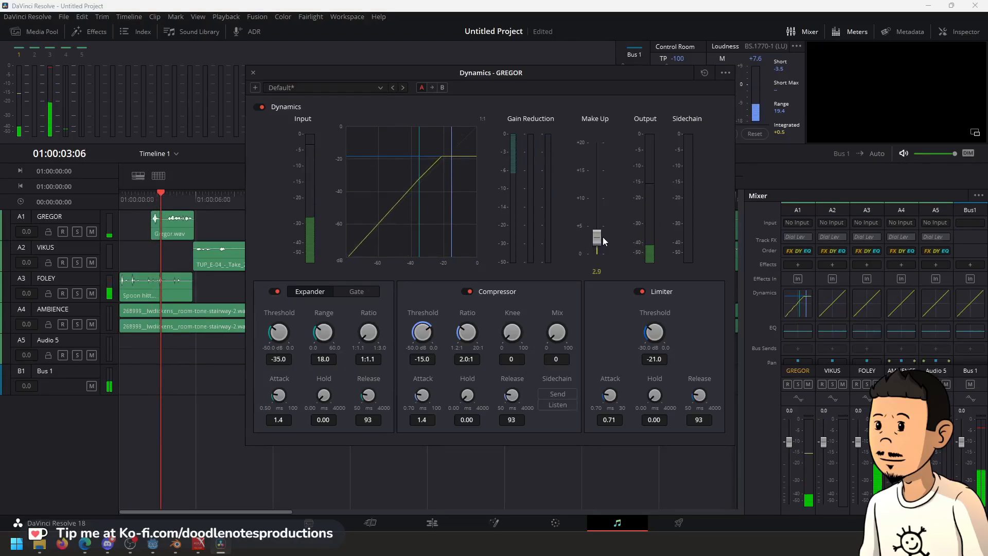
drag(604, 235, 605, 224)
drag(651, 330, 720, 323)
drag(597, 226, 601, 236)
Play Gregor's first line with the track's dynamics on, bypassed and on again to compare, and close the dynamics settings
click(150, 193)
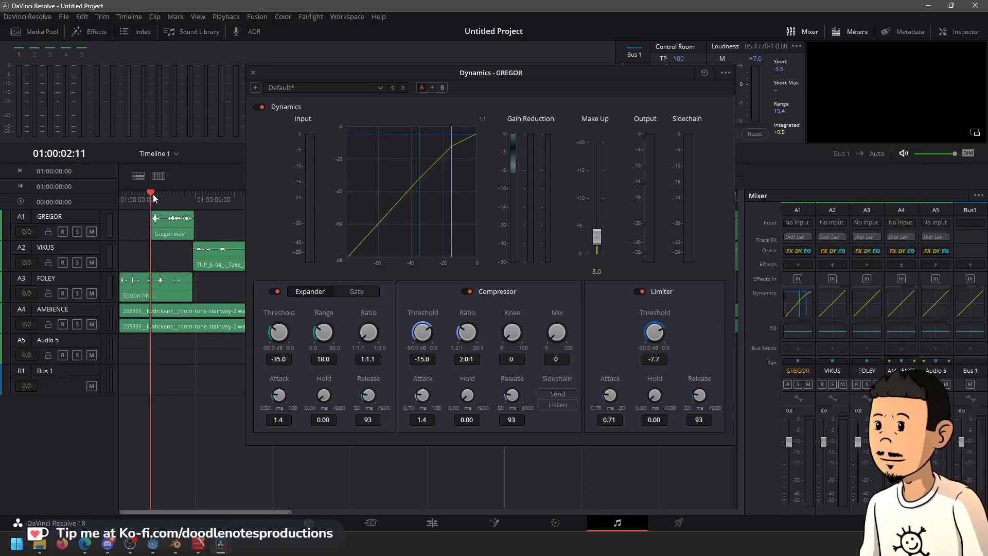
key(space)
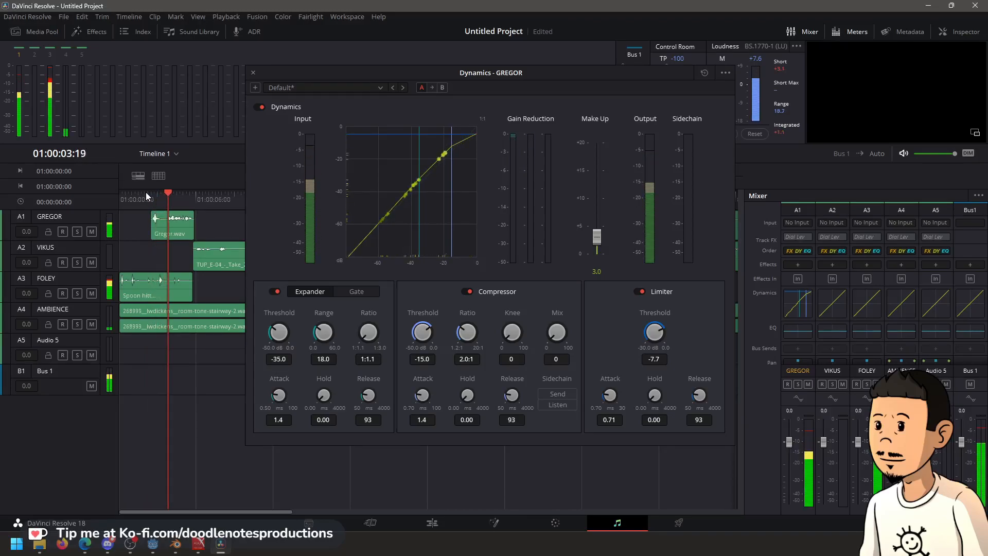
key(space)
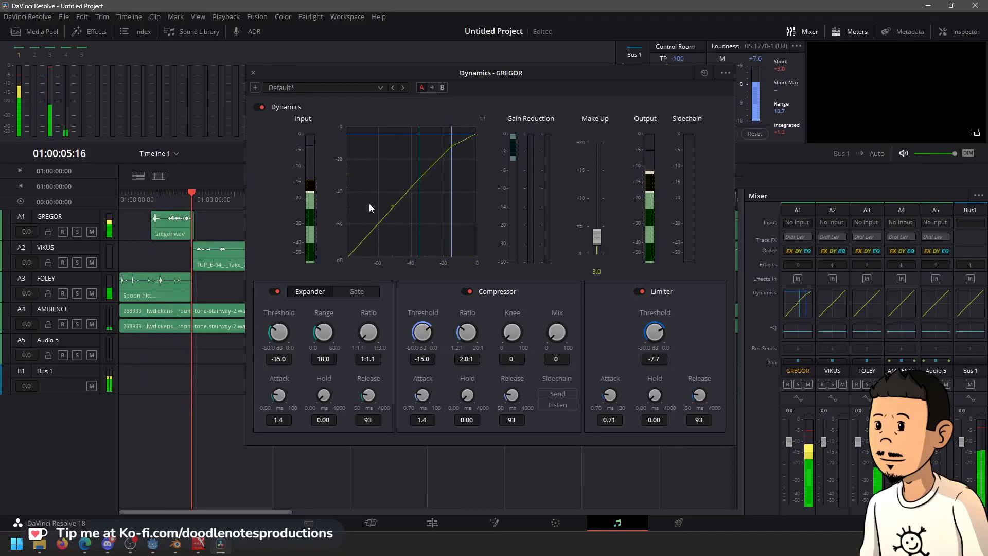
click(258, 107)
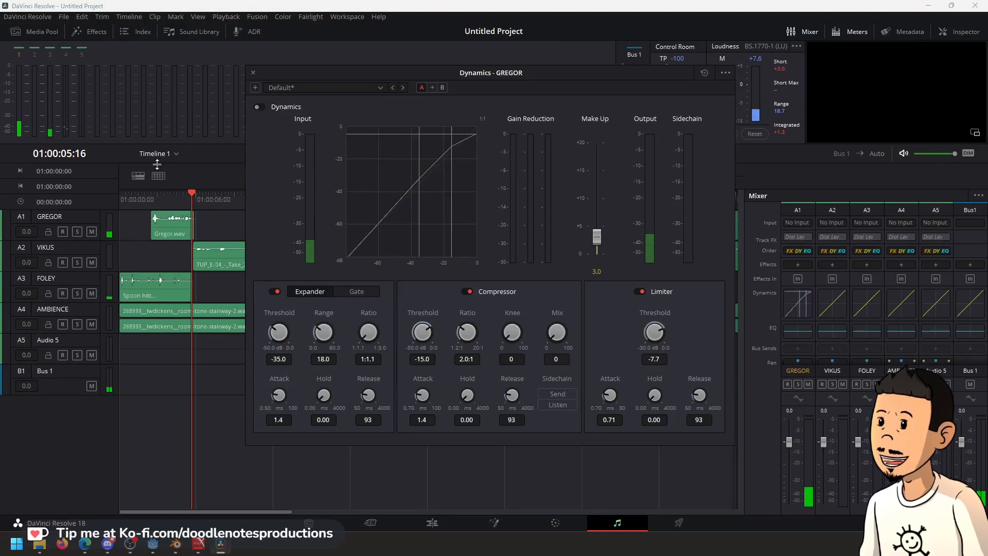
click(137, 193)
key(space)
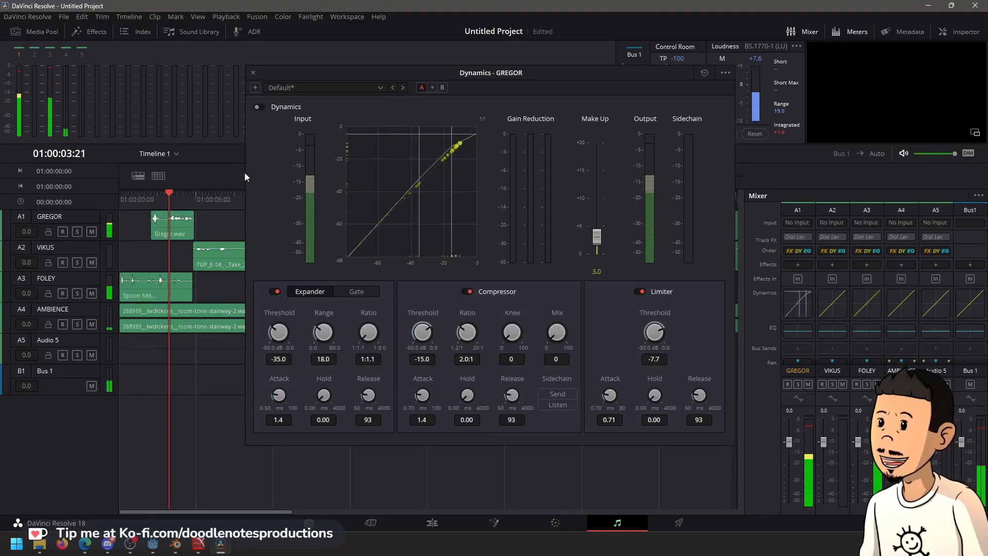
key(space)
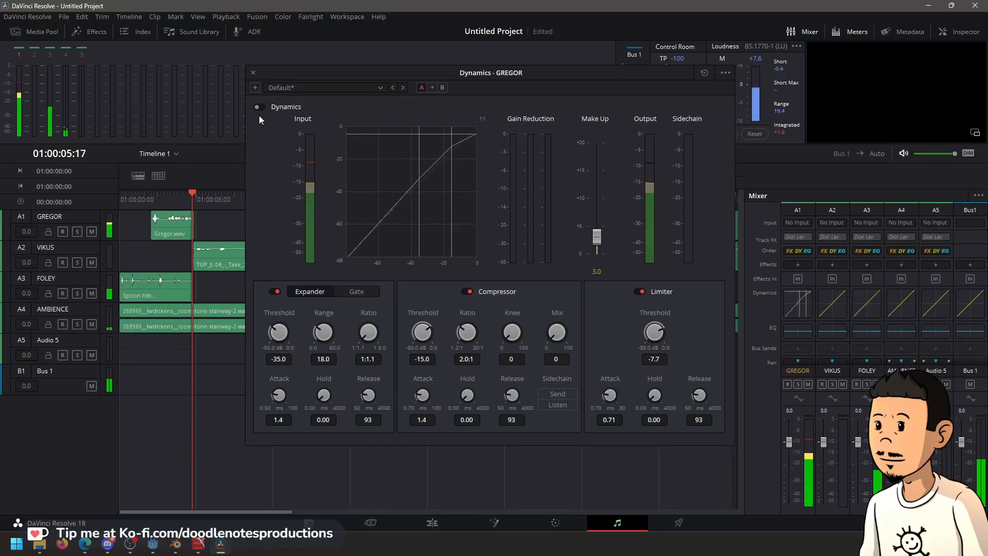
click(259, 107)
click(151, 196)
key(space)
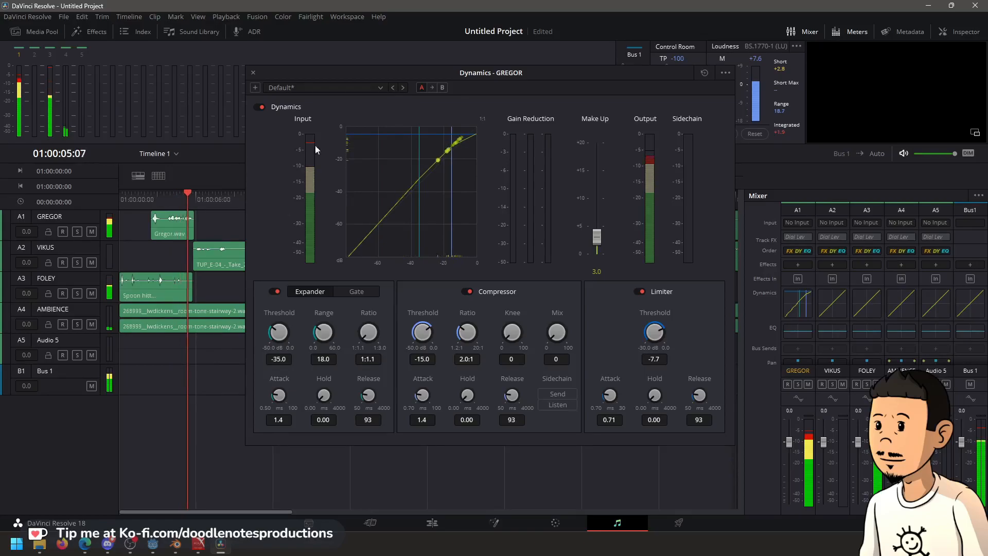
click(254, 72)
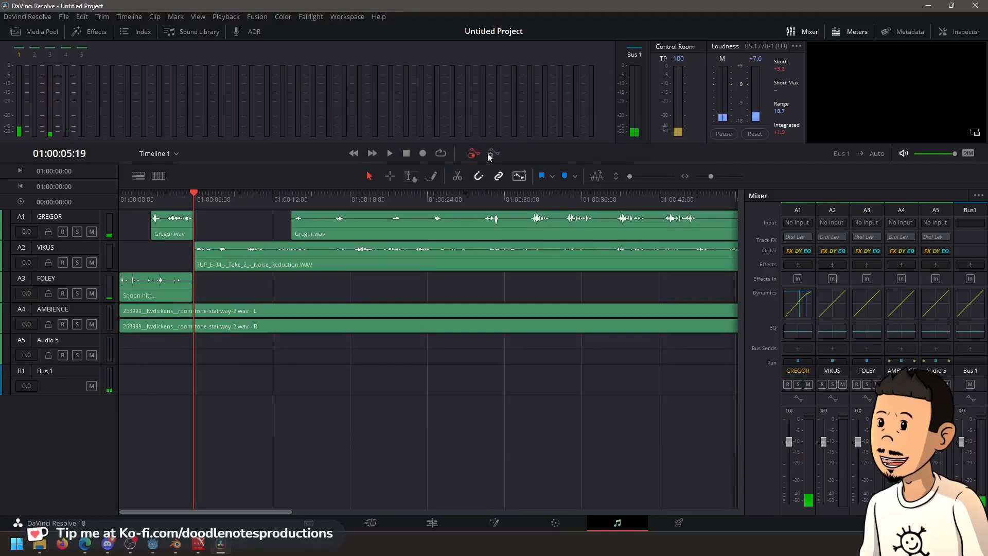
Enable the Band 1 low cut in the GREGOR track's equalizer at 103 Hz, play the line to check it, and close the equalizer
click(798, 332)
click(257, 293)
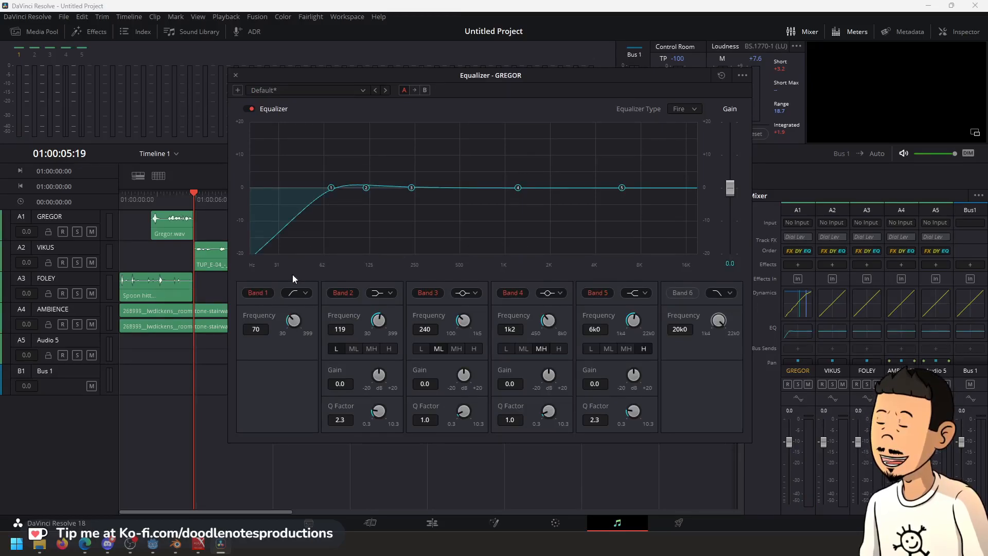
drag(296, 319, 317, 316)
click(153, 202)
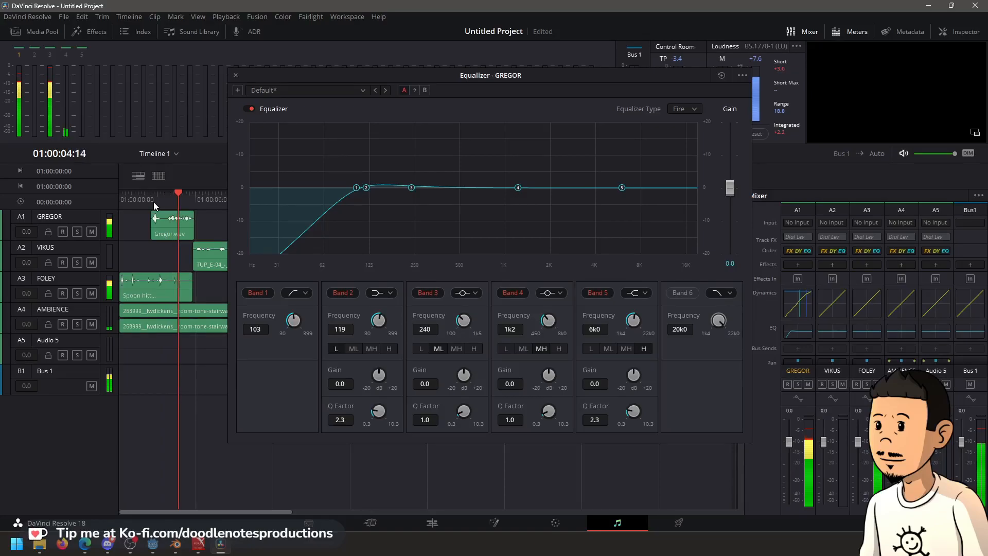
click(236, 75)
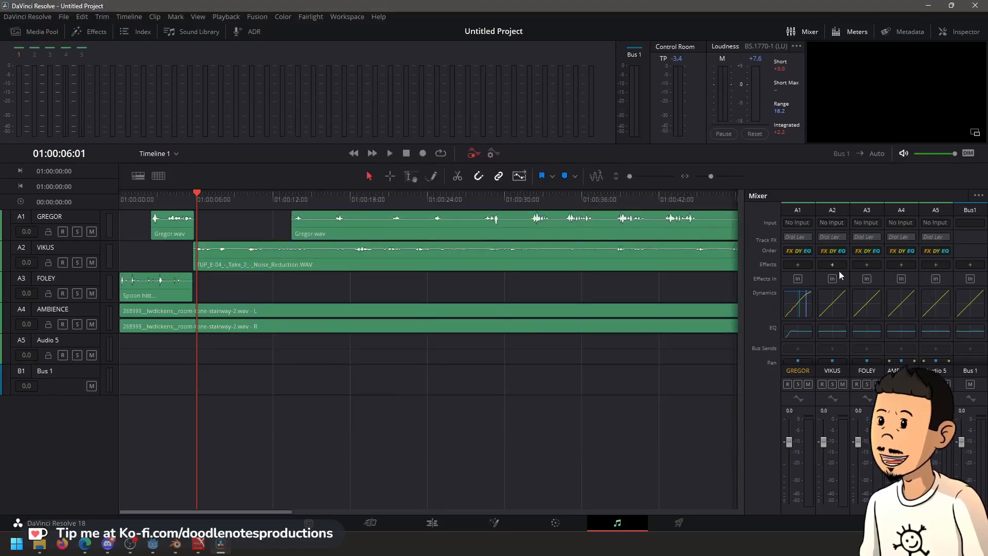
Enable the expander, compressor and limiter in the VIKUS track's dynamics, with make-up gain 3.0 and limiter threshold -7.9
double_click(832, 303)
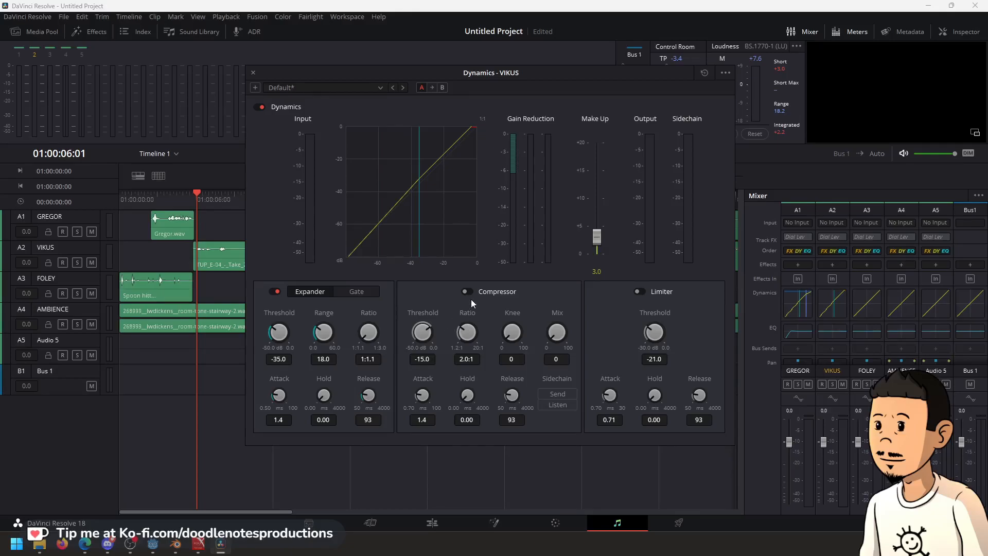
click(639, 291)
drag(654, 332, 719, 316)
click(180, 196)
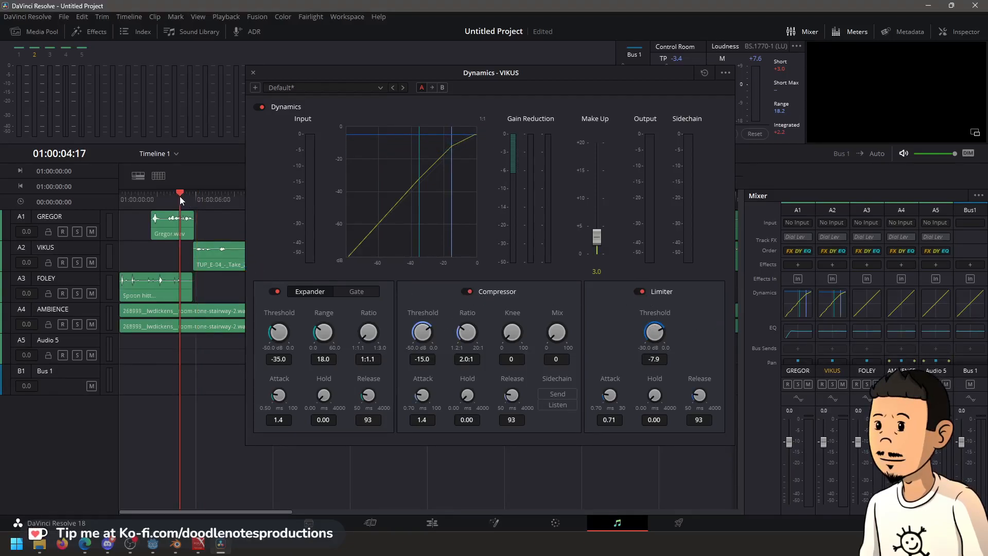
Raise the VIKUS track's make-up gain to 4.9 while replaying the dialogue, and close its Dynamics settings
key(space)
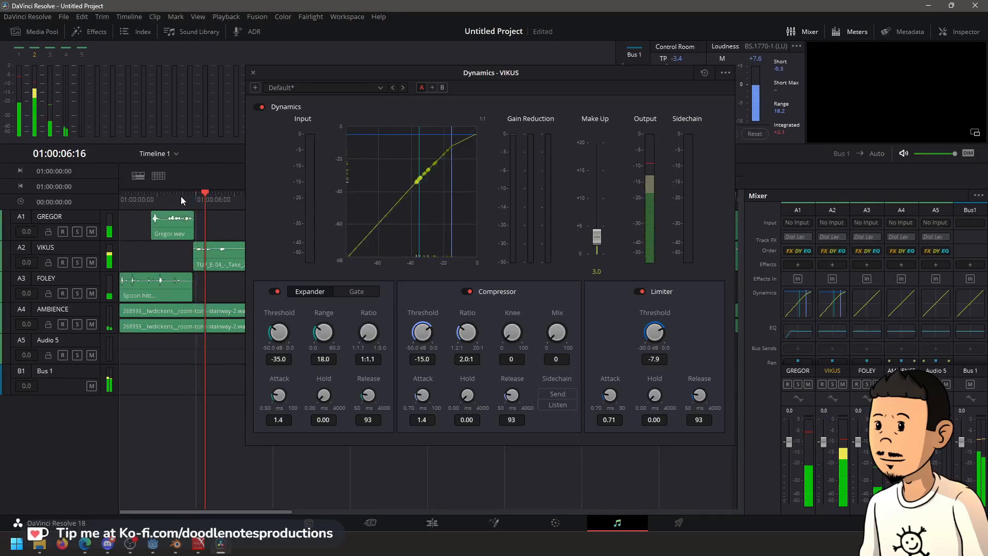
drag(604, 239, 600, 228)
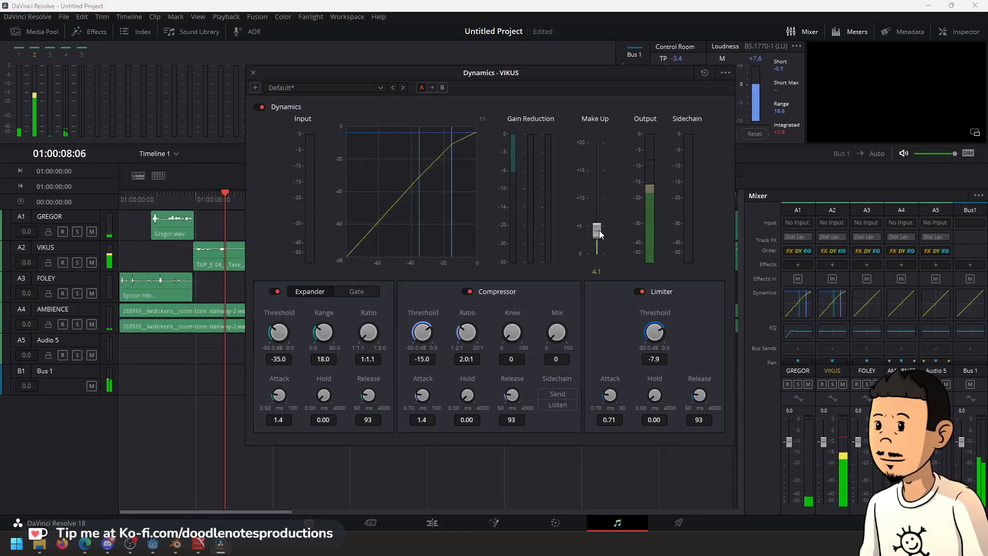
click(181, 194)
key(space)
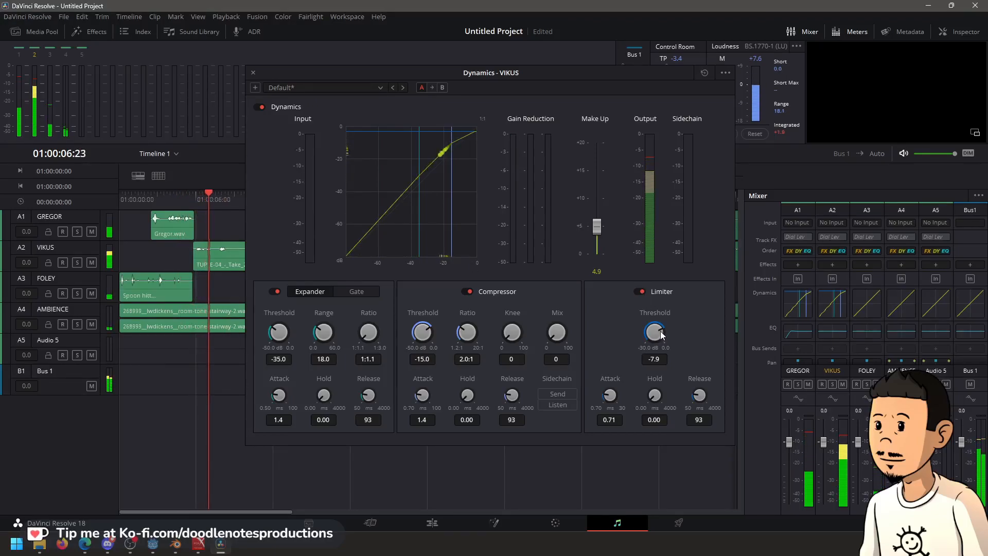
click(254, 72)
click(188, 196)
key(space)
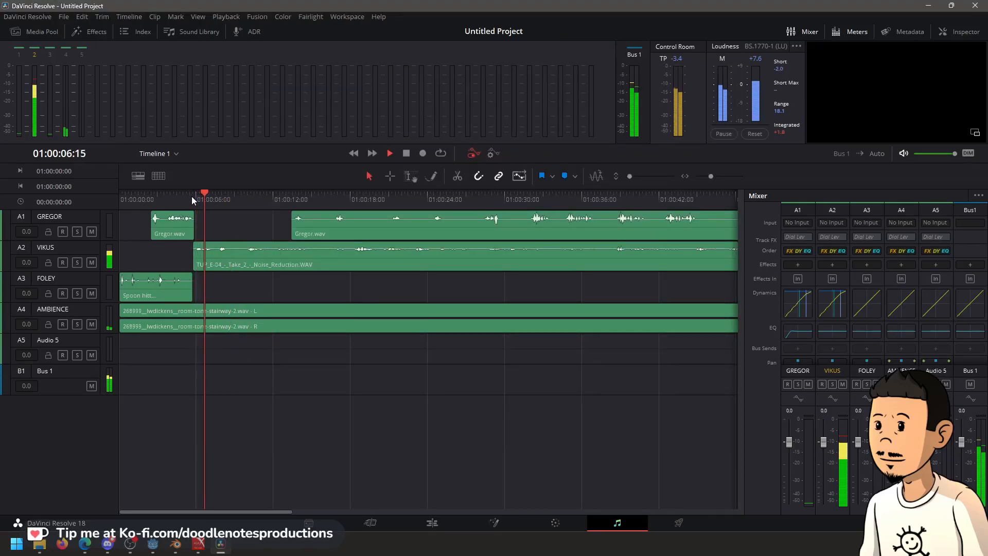
Play back the mix and move the second Gregor.wav clip on A1 back to start at about 01:00:23
key(space)
key(space)
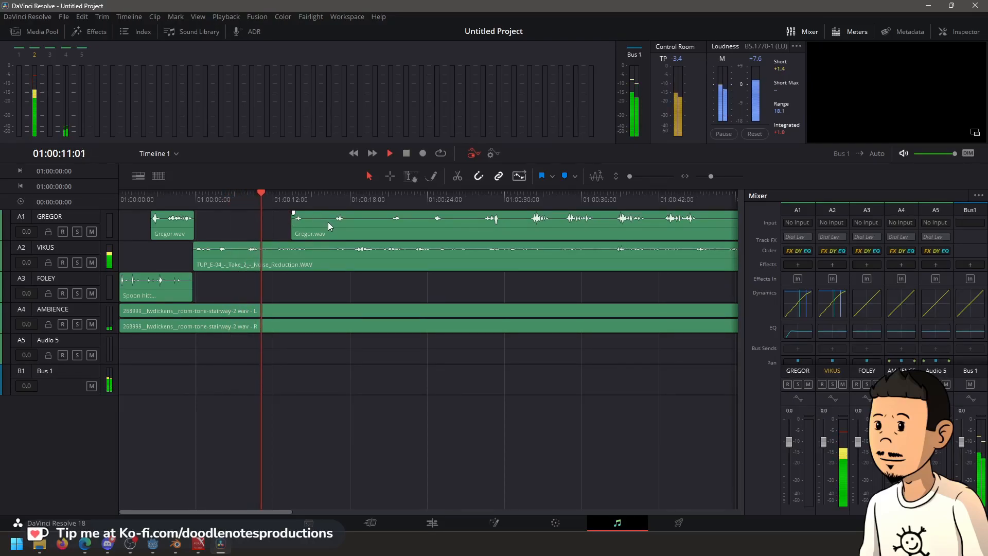
drag(323, 227, 445, 226)
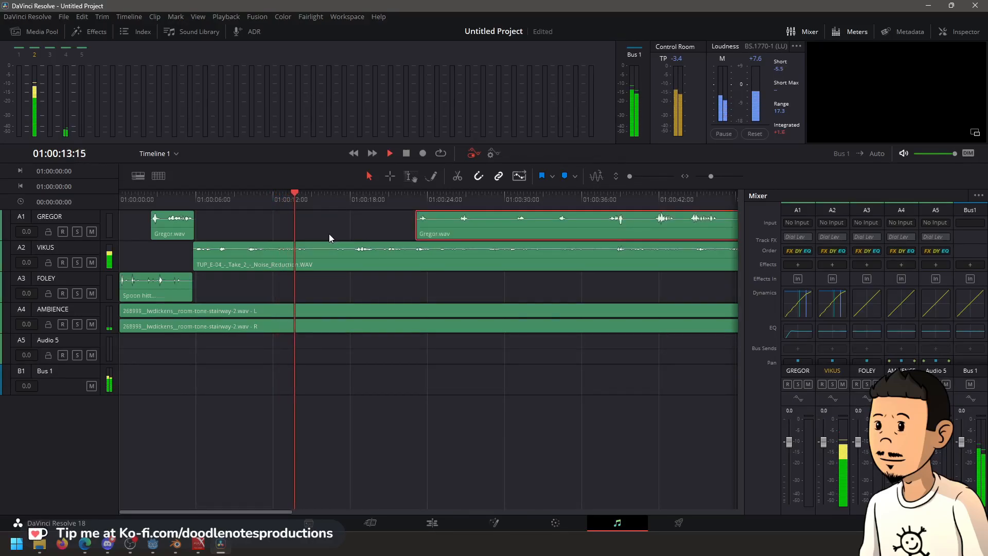
key(space)
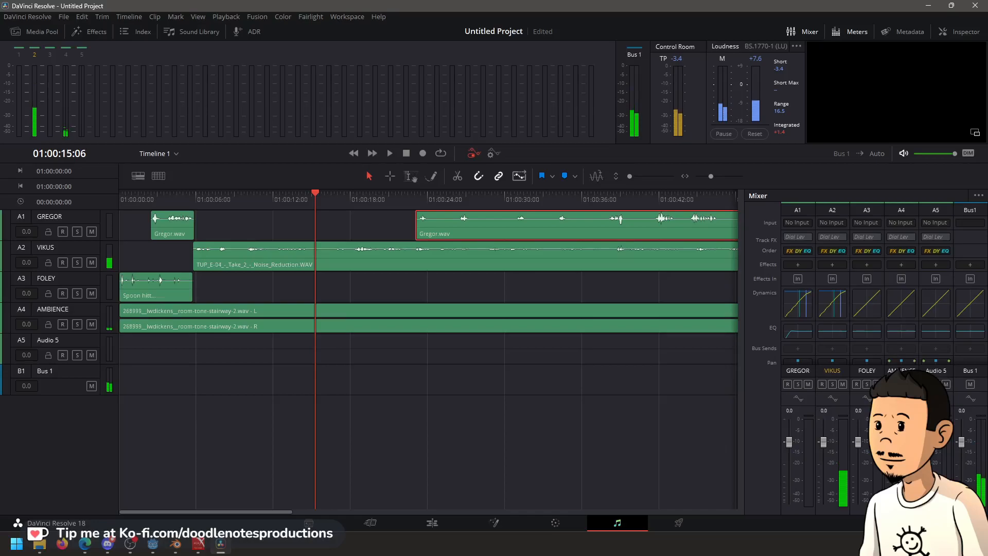
Enable the band 1 low-cut filter in the VIKUS track's equalizer
double_click(838, 337)
click(258, 292)
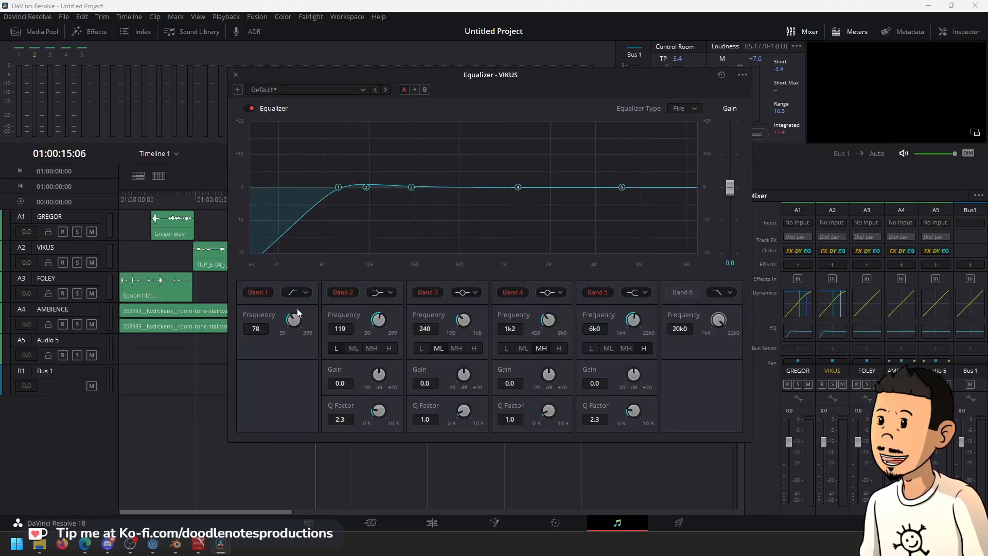
click(236, 75)
Play the spoon sound from the timeline start and add the Fairlight FX Reverb effect to the FOLEY track
click(144, 195)
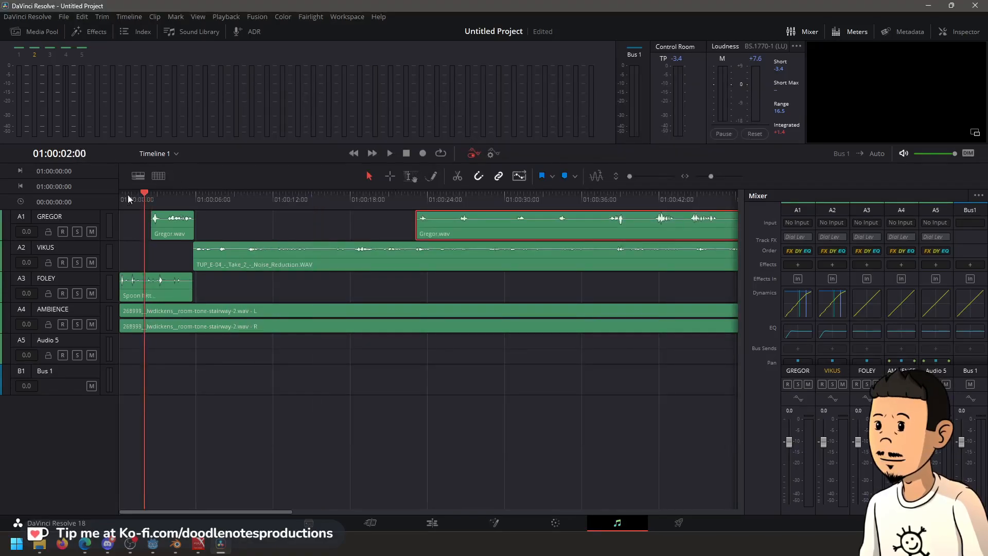
drag(134, 195, 120, 197)
key(space)
key(space)
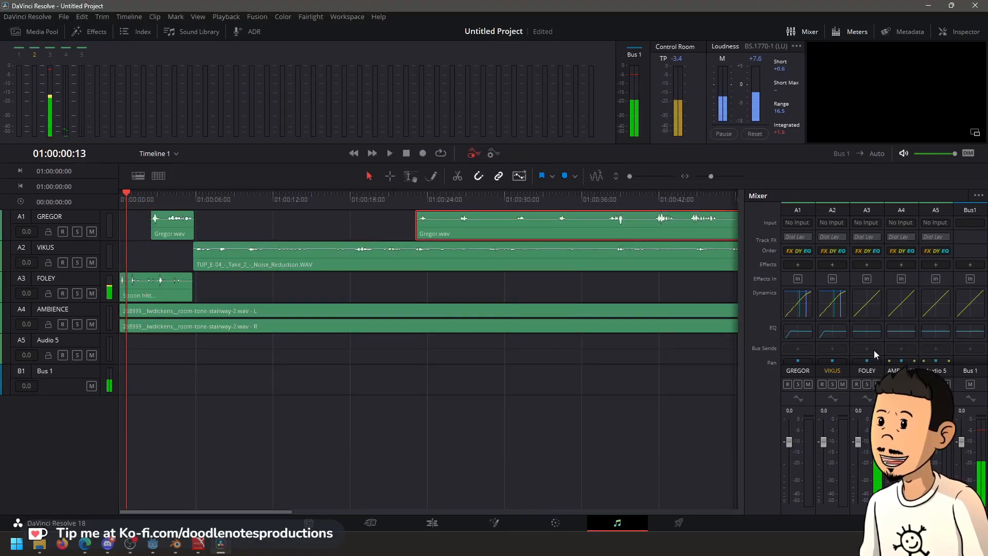
click(868, 265)
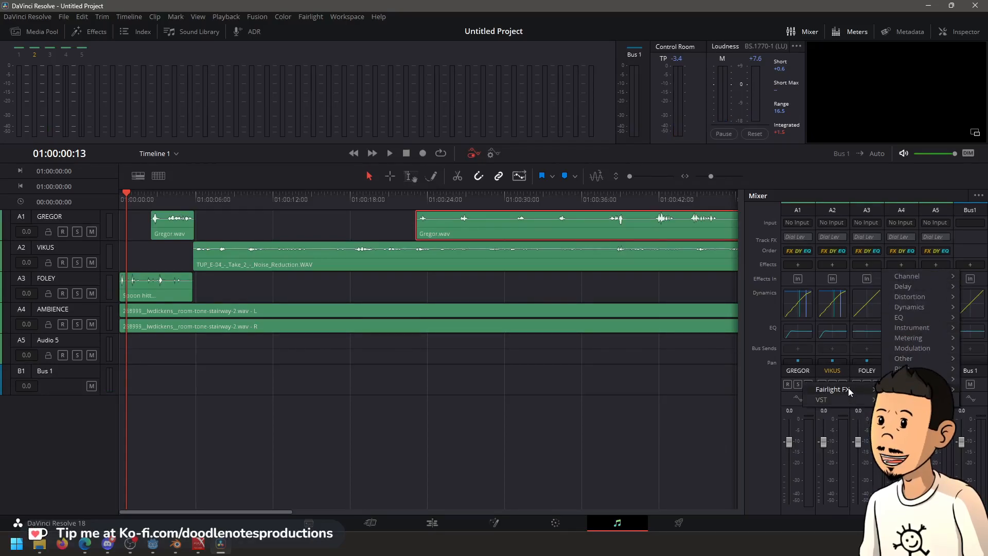
click(898, 390)
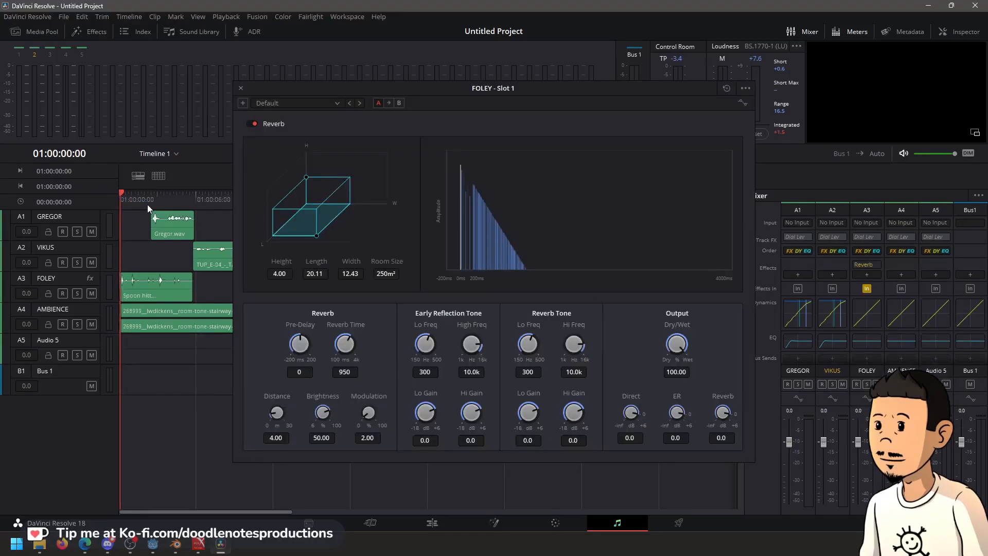
key(space)
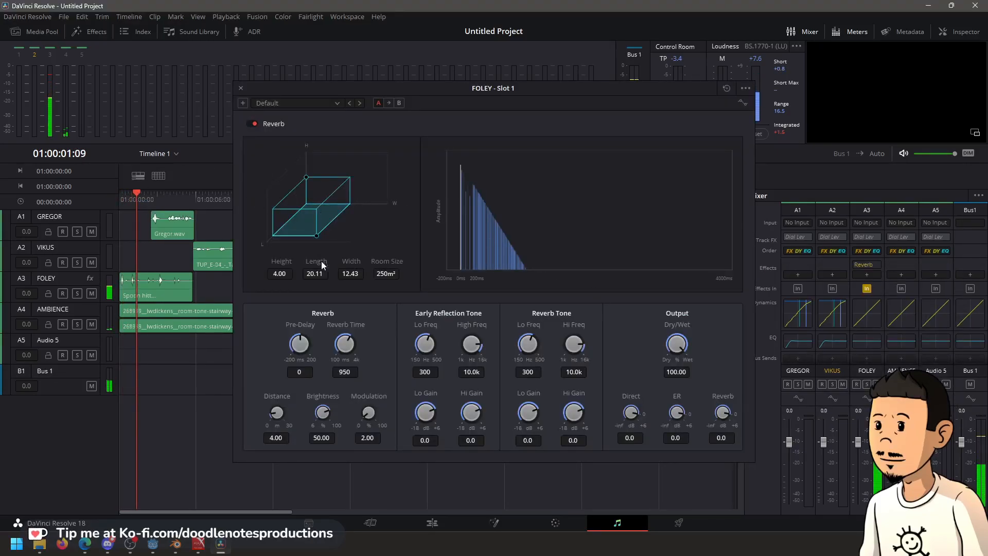
Apply the Studio1 preset to the FOLEY track's Reverb and play back the mix from the start
click(307, 104)
click(295, 168)
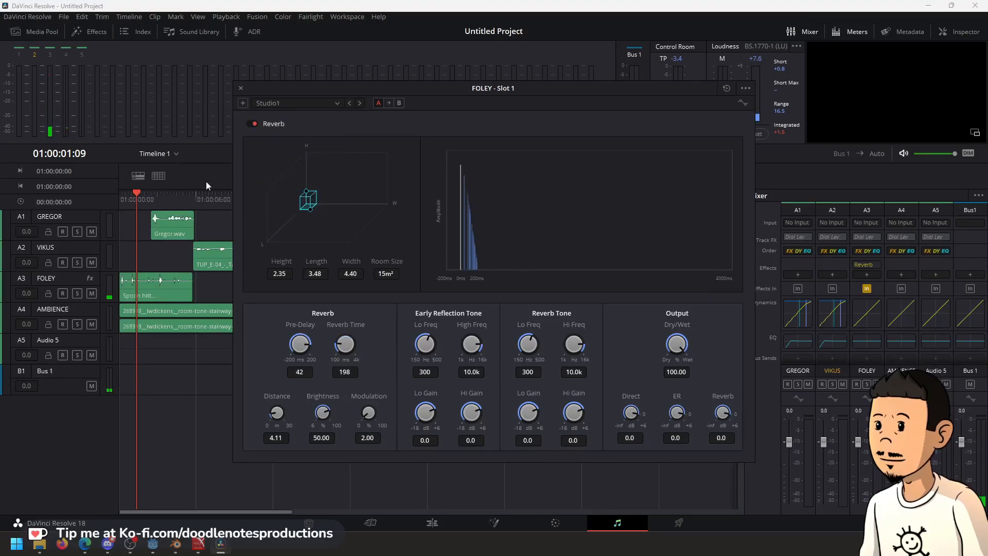
click(121, 196)
key(space)
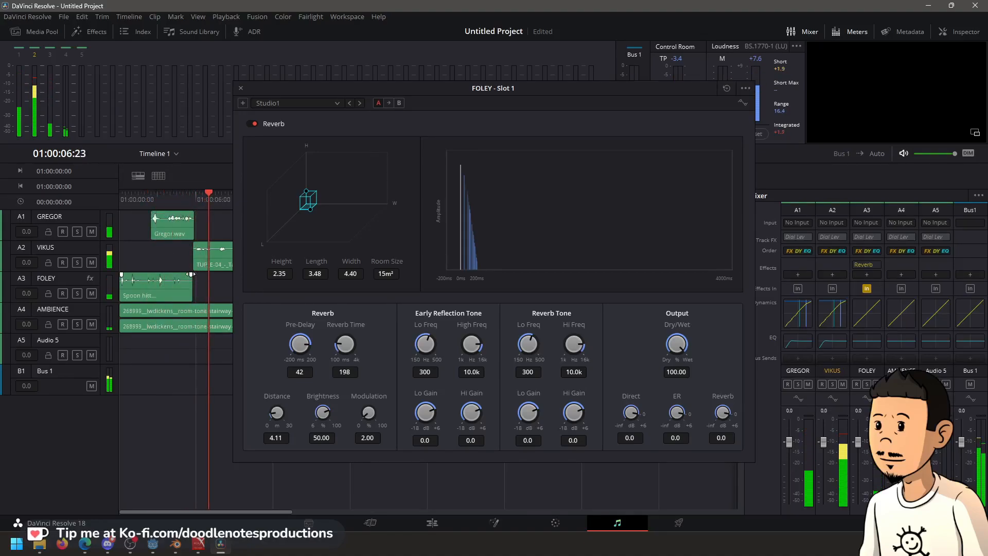
Fade out roughly the second half of the spoon clip on the FOLEY track, replay it, and close the Reverb settings
drag(190, 274, 152, 274)
click(137, 199)
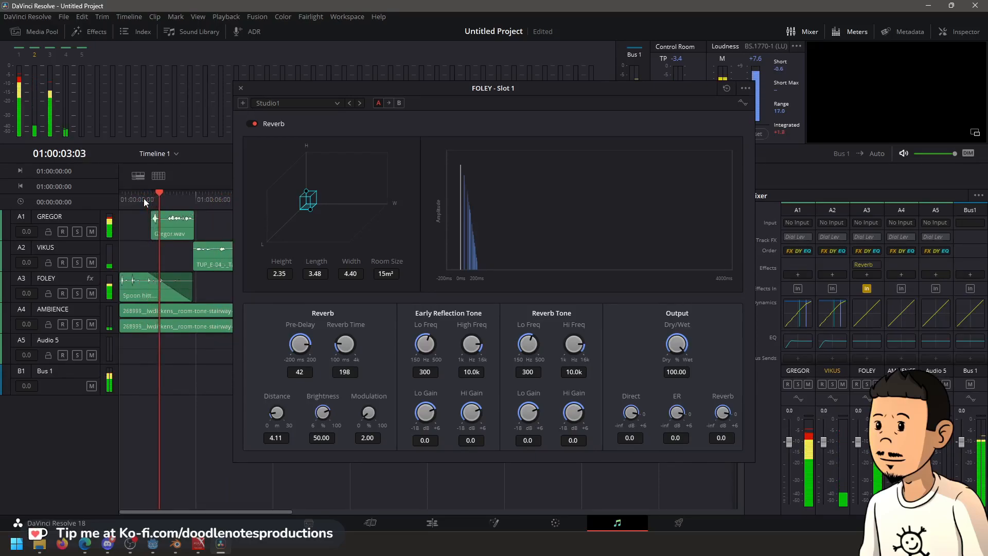
click(241, 87)
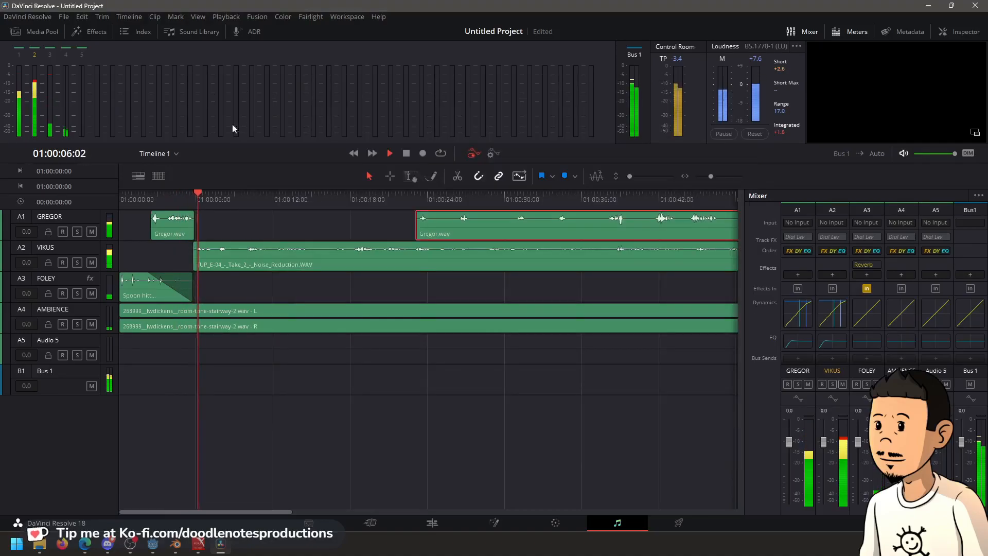
Set the VIKUS track's limiter threshold to -14.5 and its make-up gain to 11.2, and replay the dialogue
click(317, 261)
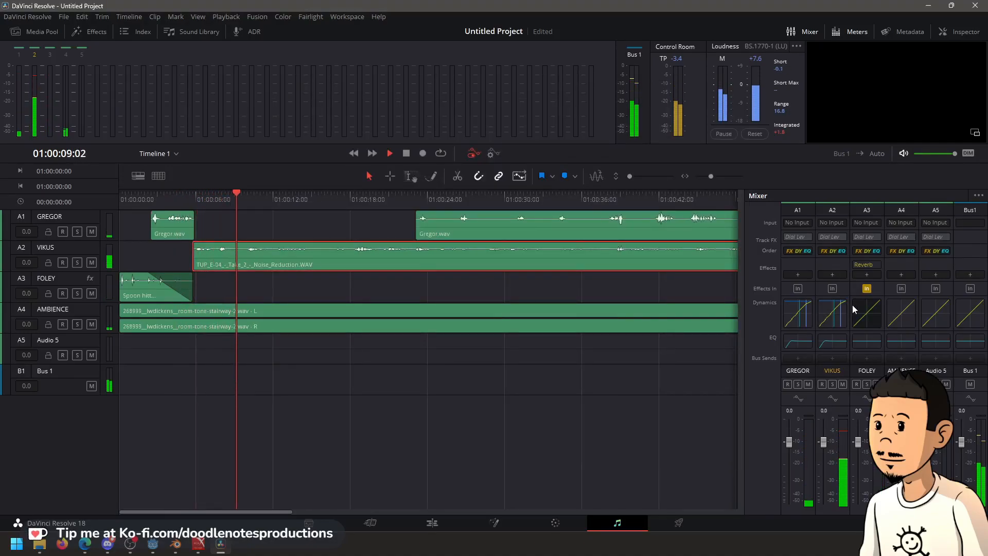
double_click(825, 314)
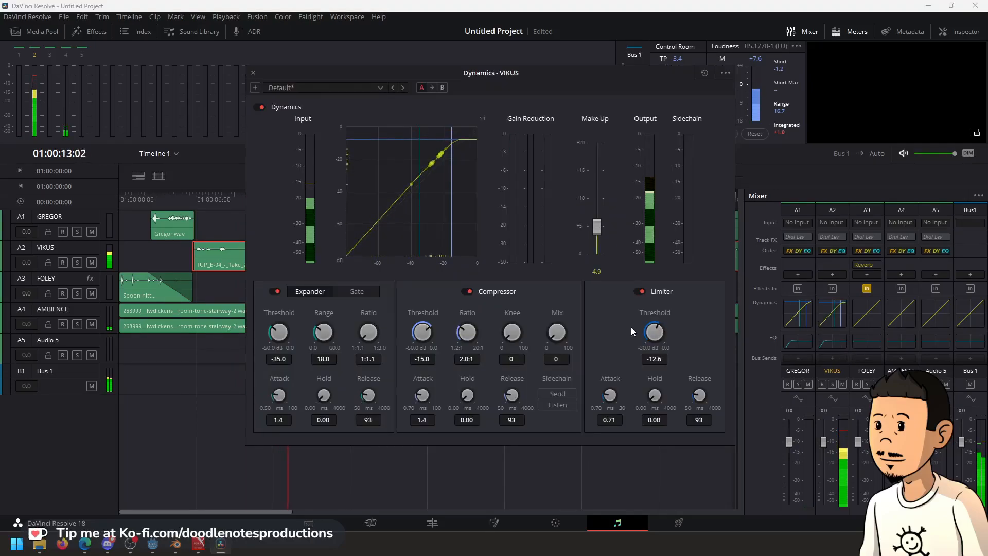
drag(597, 227, 602, 193)
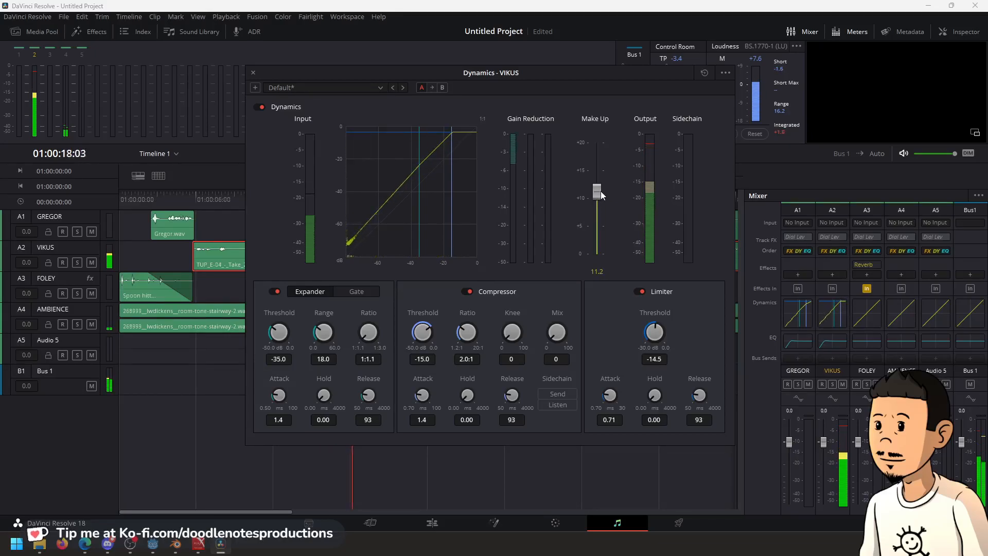
click(254, 73)
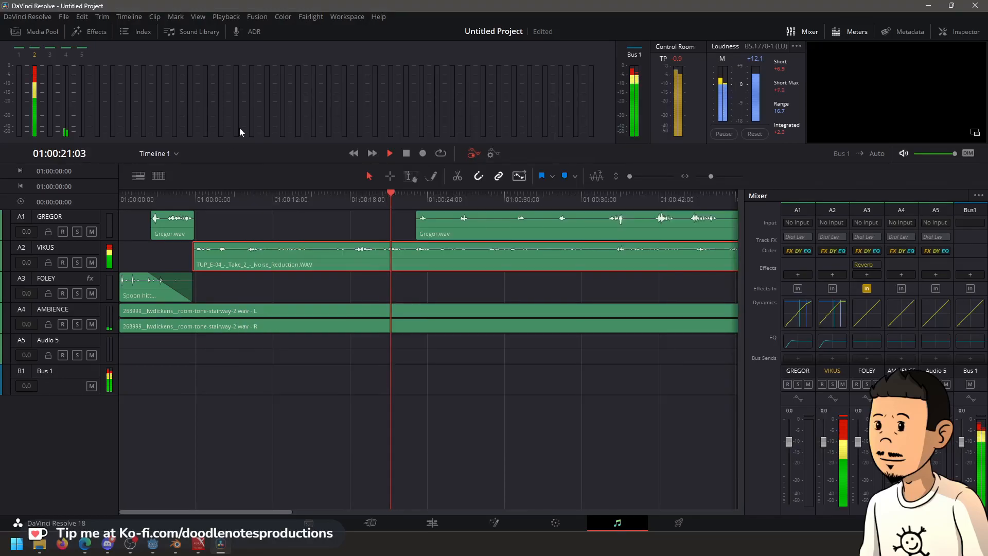
click(183, 198)
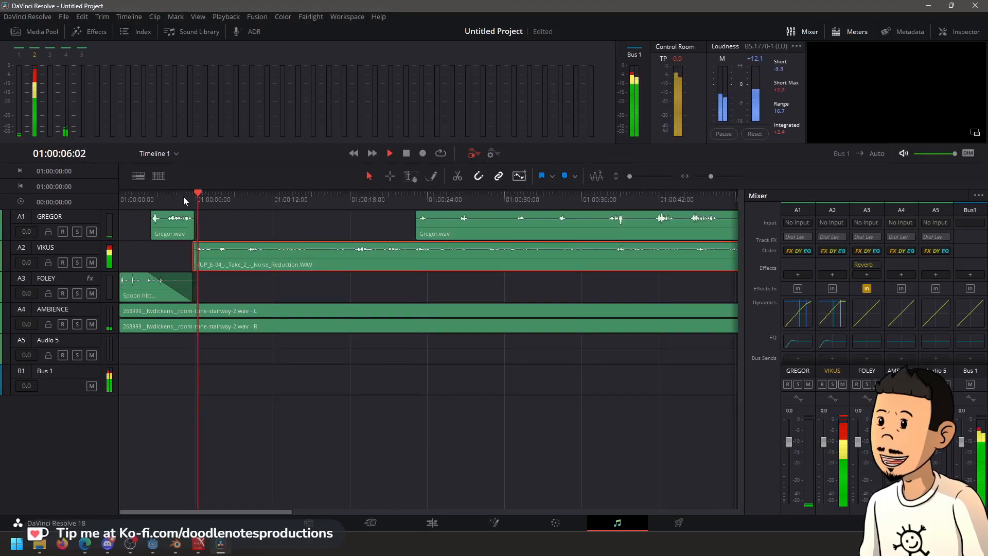
click(171, 196)
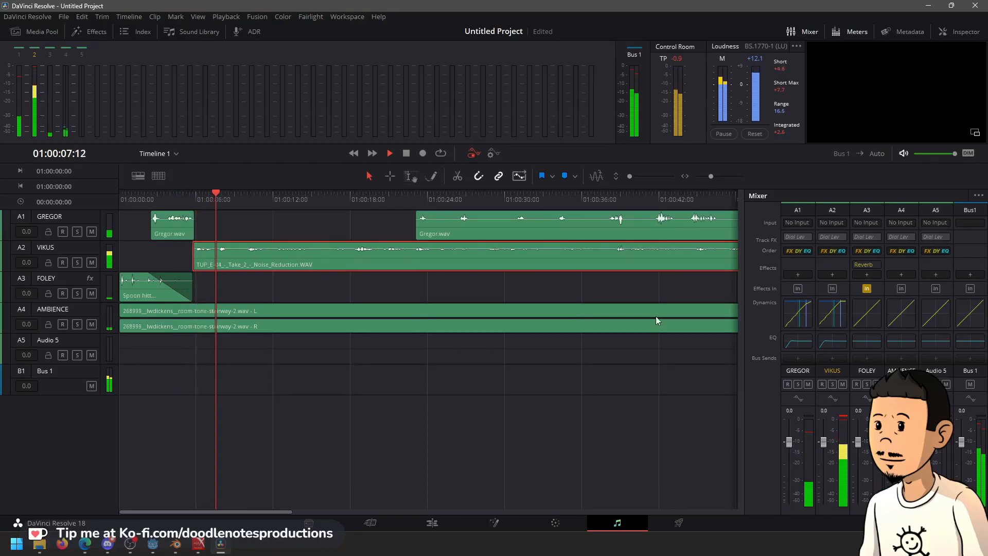
Lower the VIKUS track's make-up gain slightly and listen to the adjusted dialogue
double_click(834, 313)
mouse_move(595, 195)
mouse_down()
mouse_move(595, 214)
mouse_move(600, 205)
mouse_up()
click(252, 73)
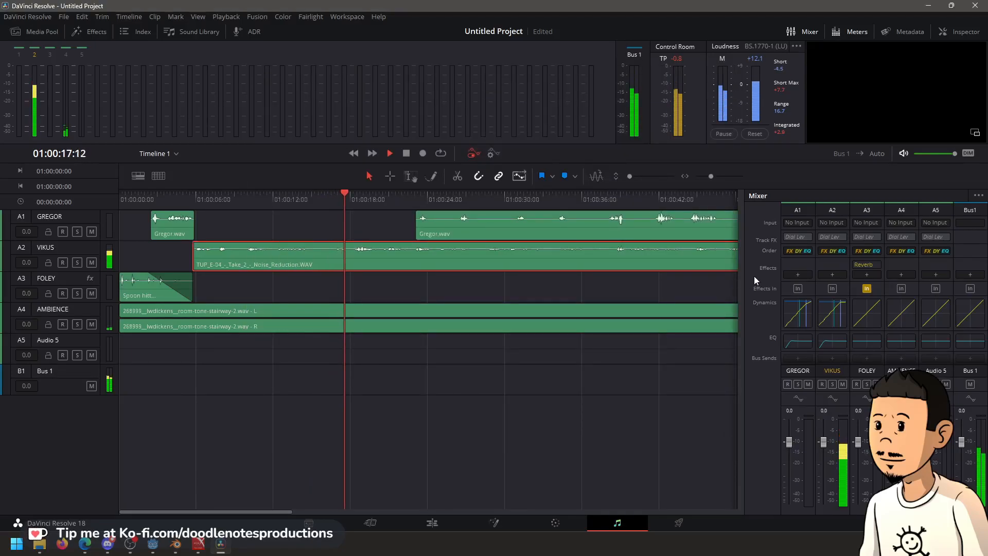
key(space)
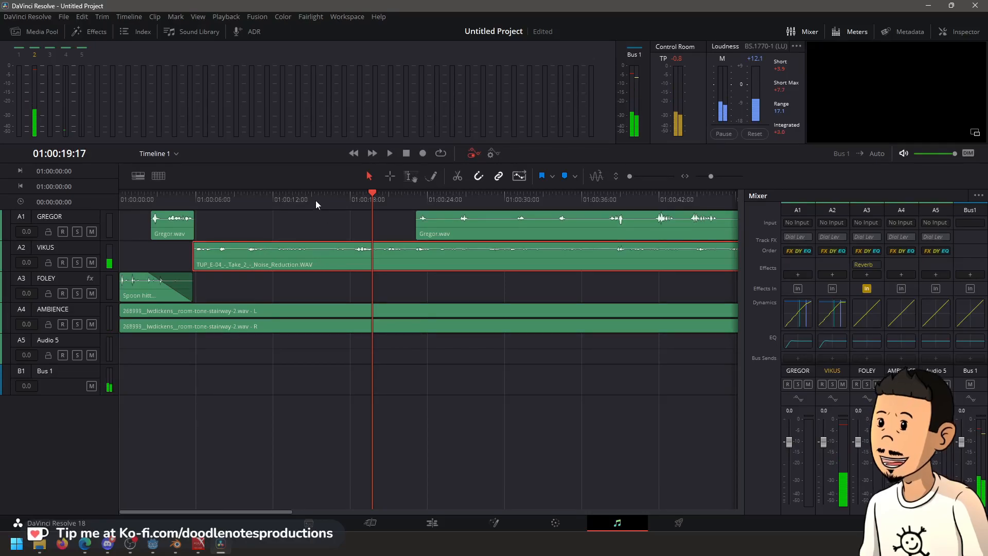
Move the second Gregor.wav clip earlier to start at about 01:00:15, and play back the exchange
drag(465, 237, 363, 237)
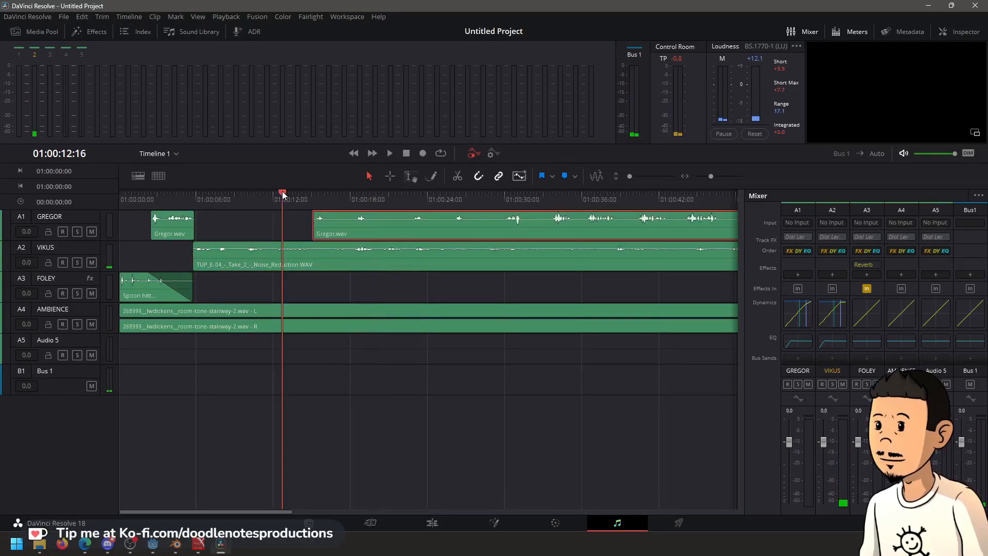
key(space)
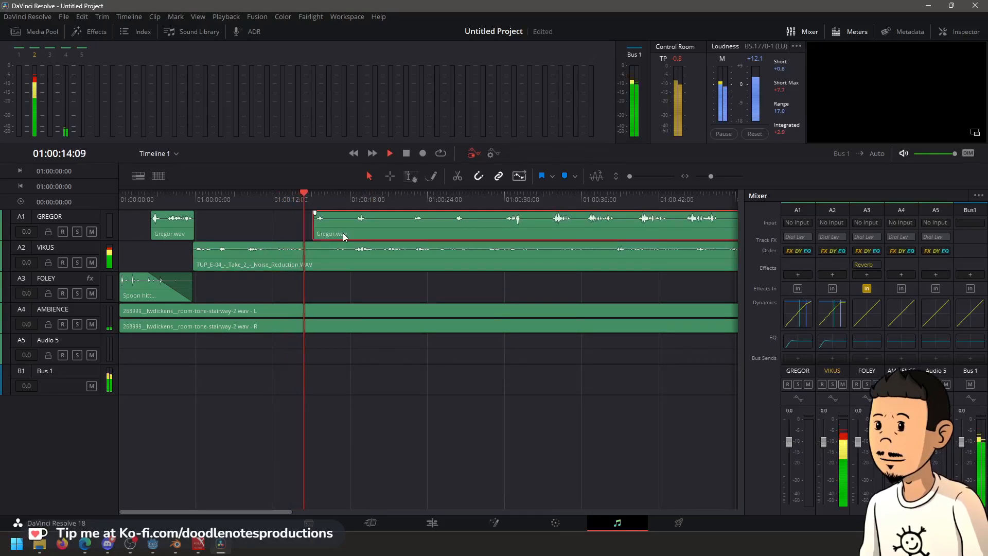
key(space)
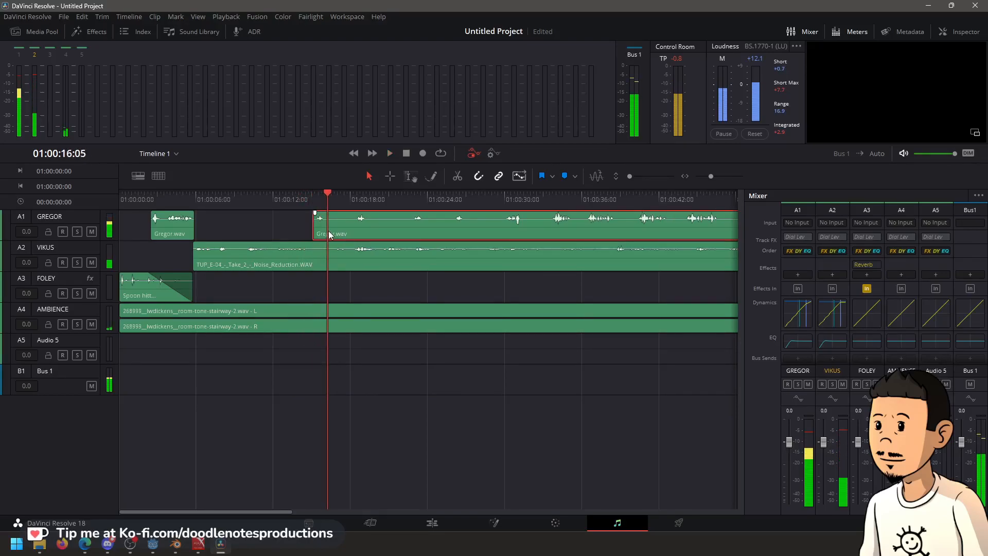
Open the Edit page and split the VIKUS dialogue clip at 01:00:16:05
click(330, 256)
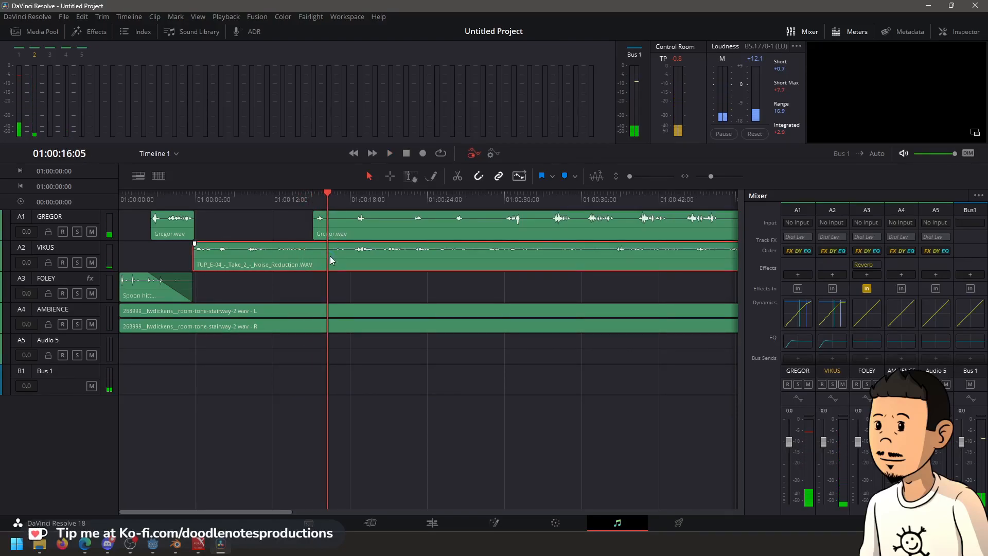
click(432, 522)
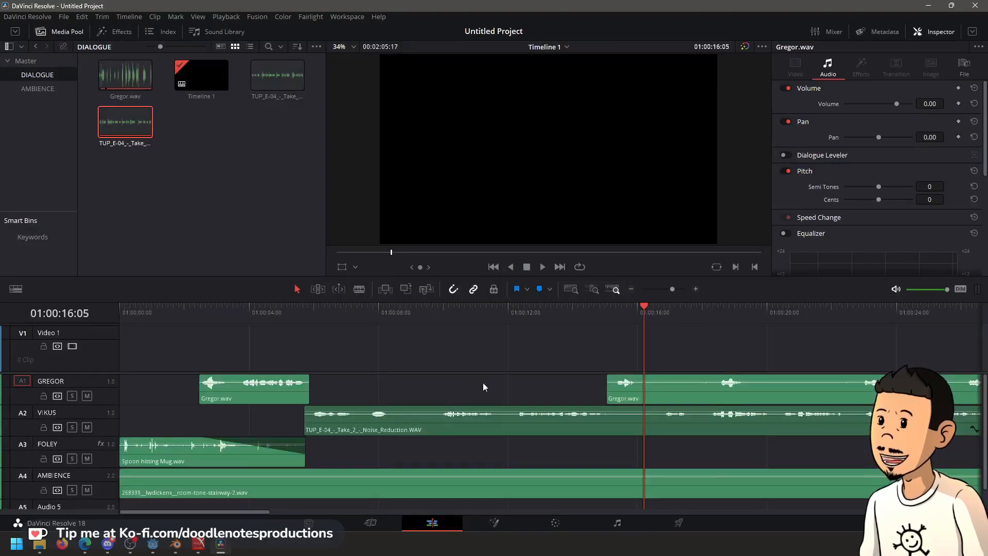
drag(650, 425, 675, 418)
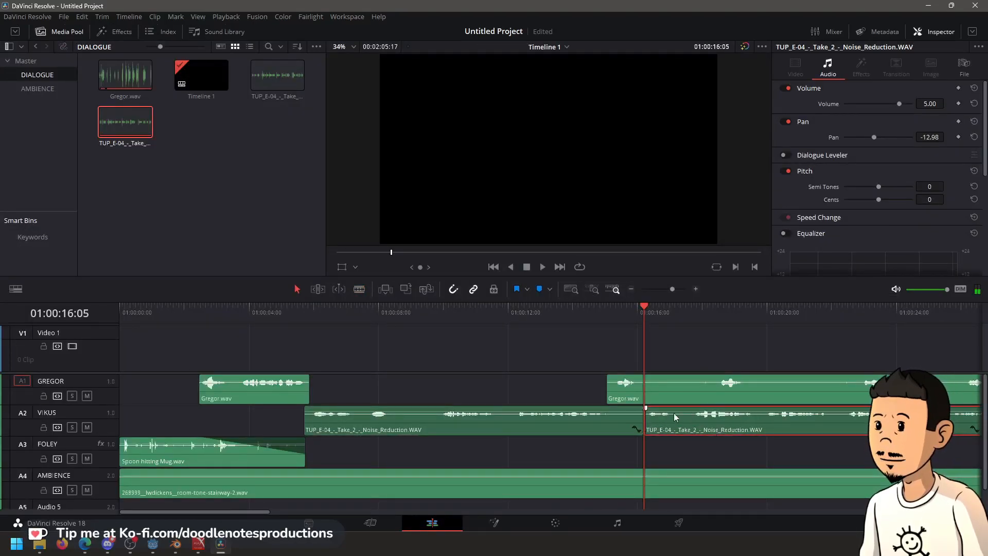
Split the second Gregor.wav clip at about 01:00:17 and move its remainder to start at about 01:00:23
key(space)
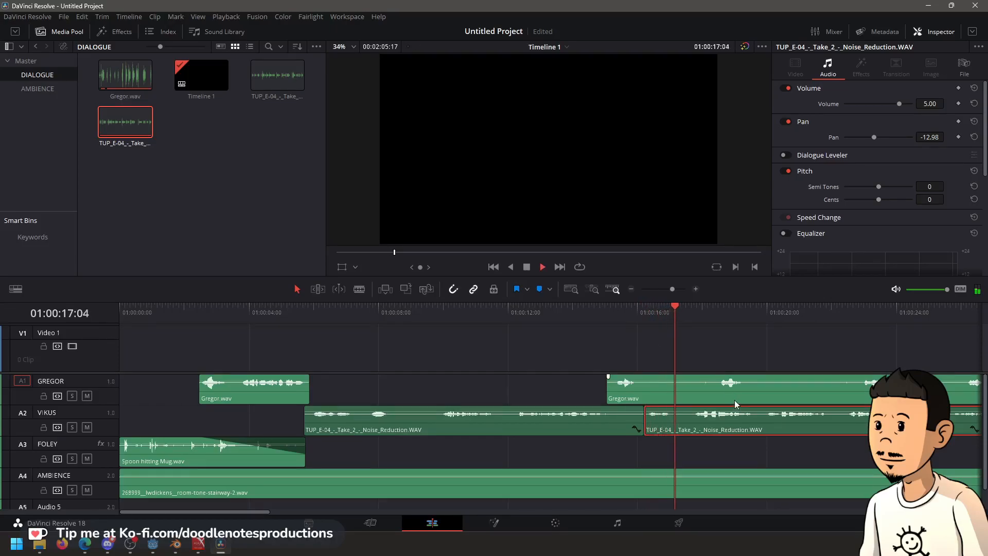
scroll(555, 384, down, 1)
key(space)
scroll(531, 409, up, 1)
click(504, 391)
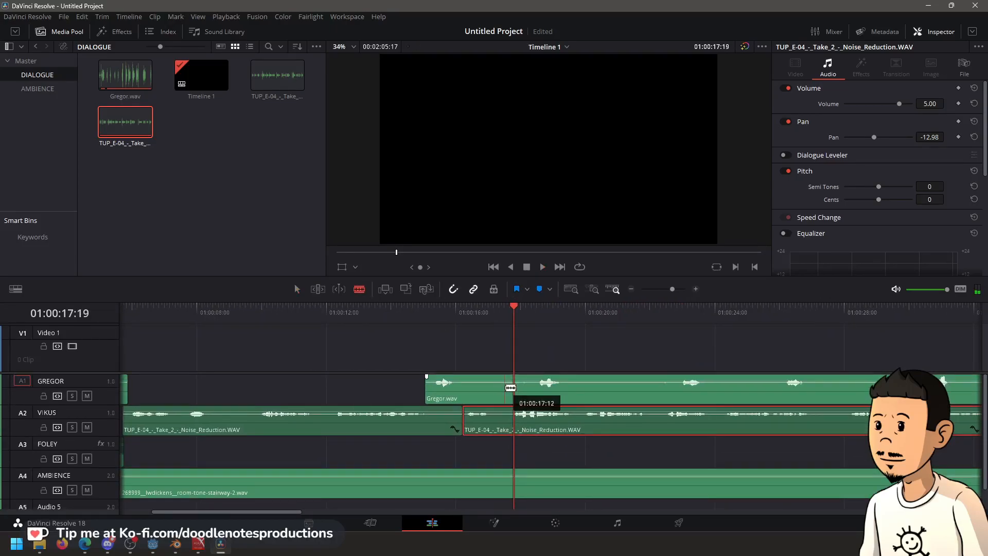
drag(542, 394, 699, 405)
Move the last Gregor.wav clip further along to about 01:00:31 and play the timeline from the beginning
scroll(563, 406, down, 5)
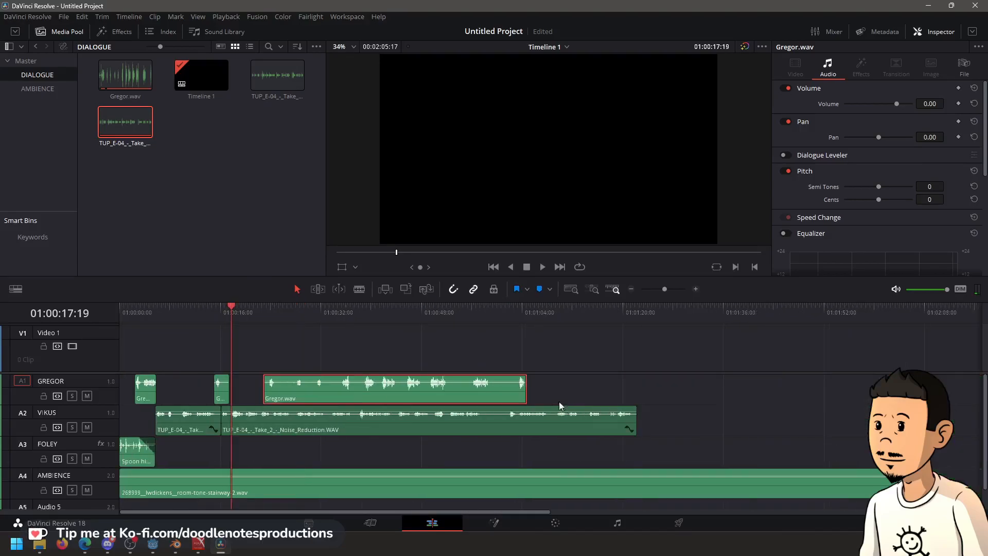
drag(335, 385, 388, 387)
key(Home)
key(space)
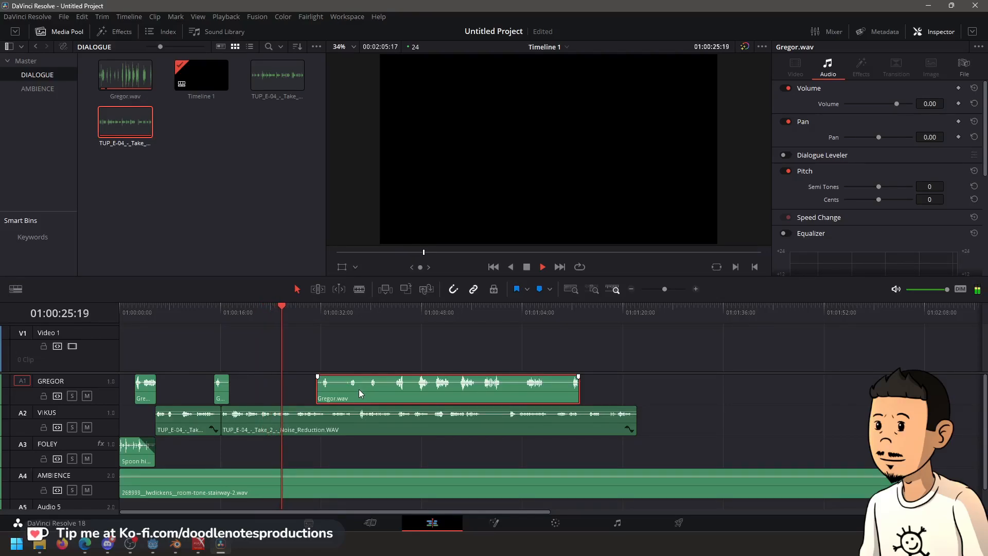
Play the scene on and move the last Gregor.wav clip further along to start at about 01:00:44
key(space)
key(space)
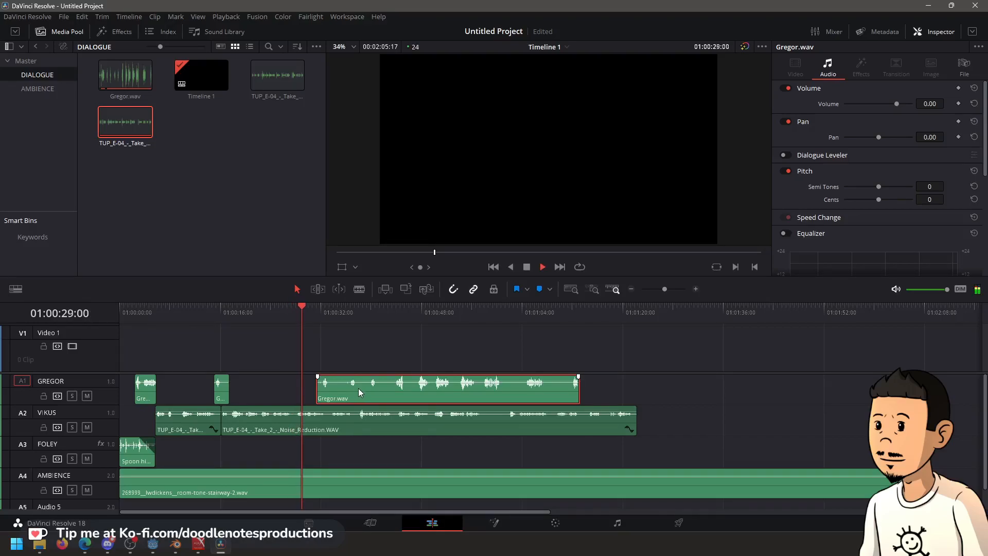
drag(358, 389, 437, 386)
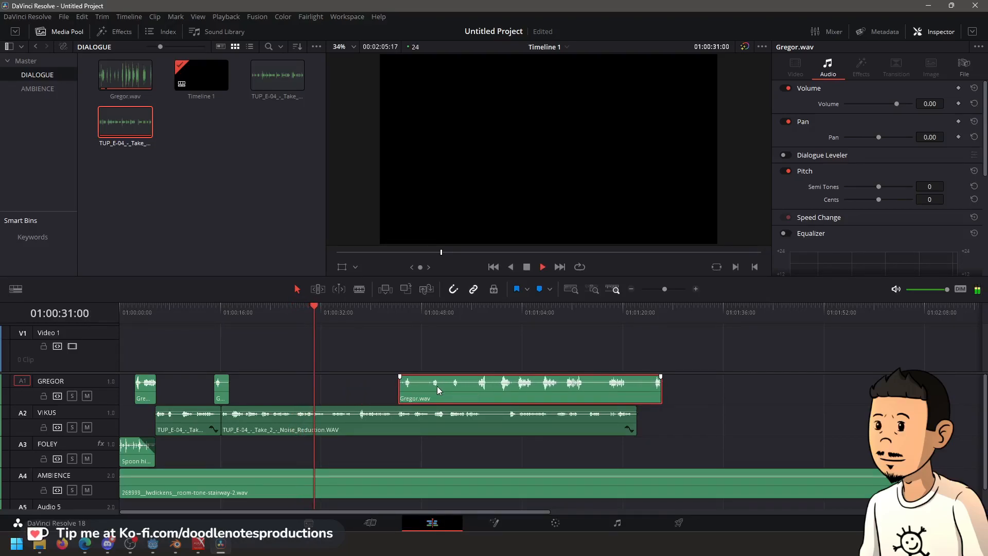
Open the TUP_E-04 Take_1 noise-reduction clip in the source viewer and audition its lines at several positions
double_click(277, 77)
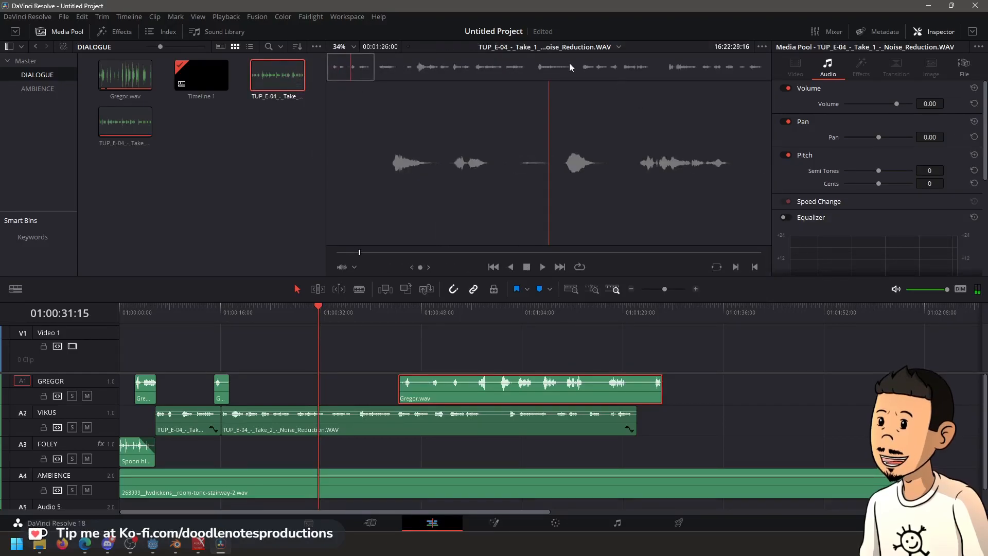
click(526, 62)
key(space)
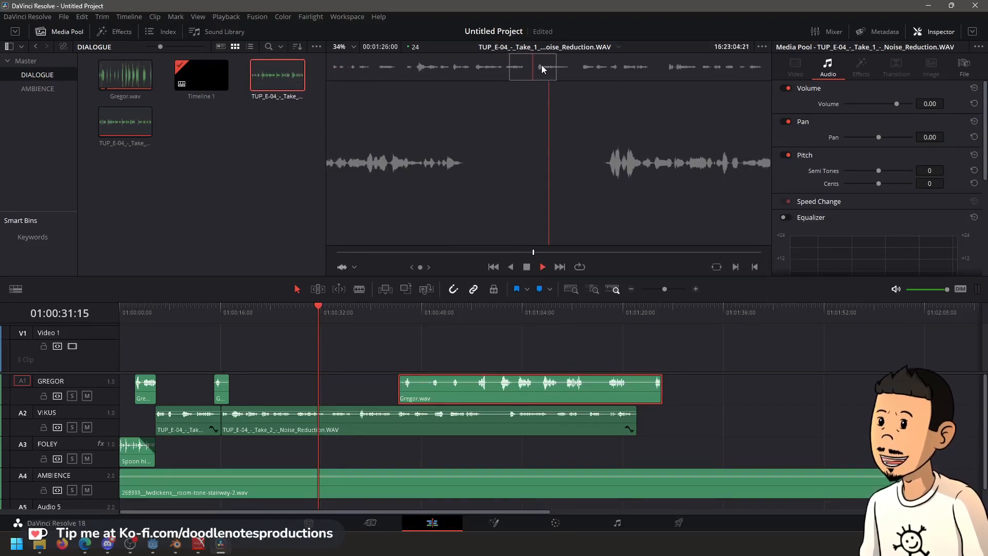
click(462, 68)
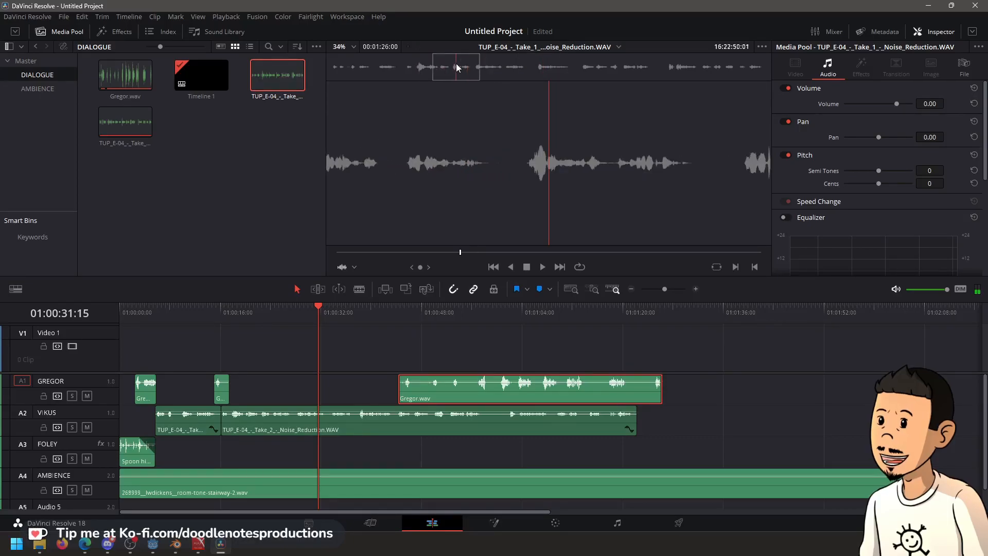
click(458, 68)
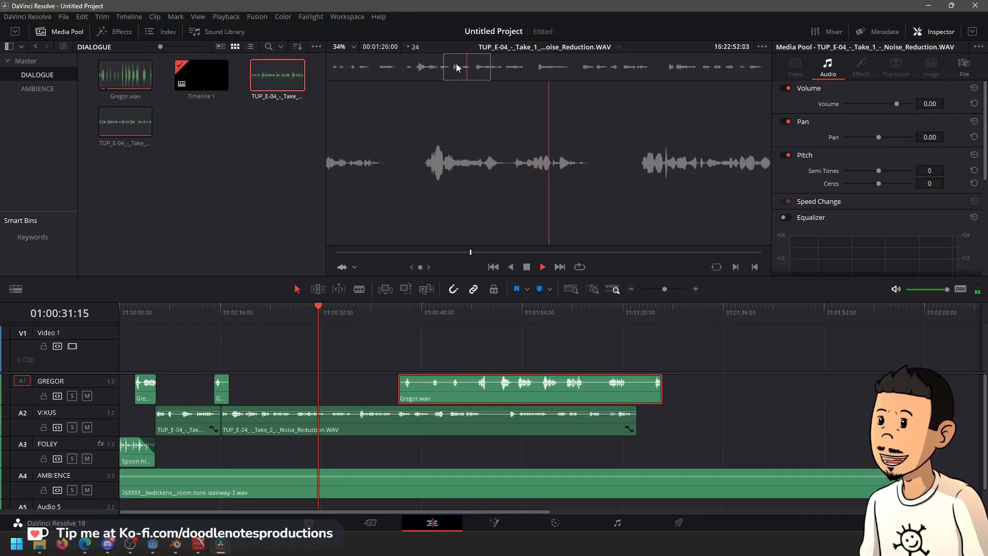
click(405, 63)
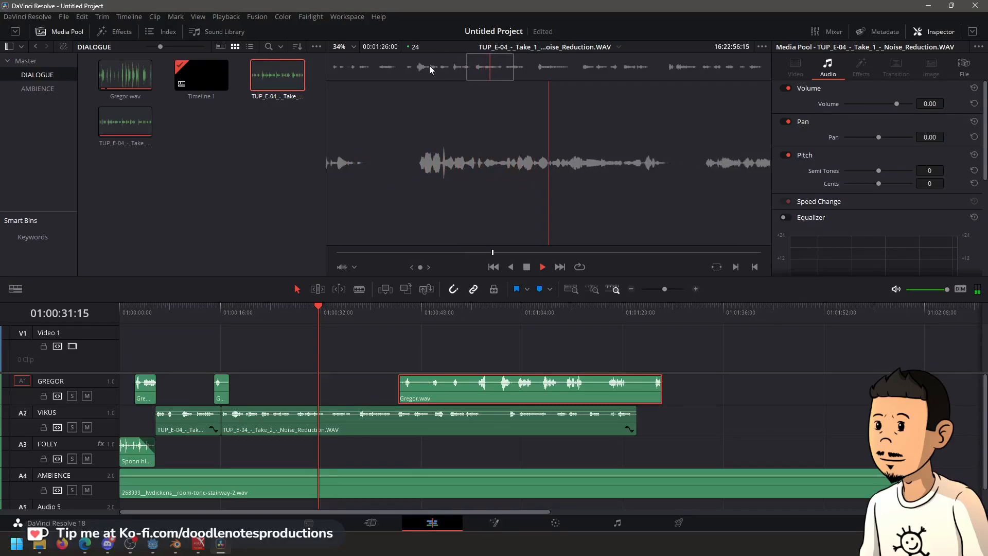
key(space)
Play the timeline from about 01:00:20 and cut about one second of pause from the VIKUS clip after 01:00:32:12, closing the gap
click(244, 310)
key(space)
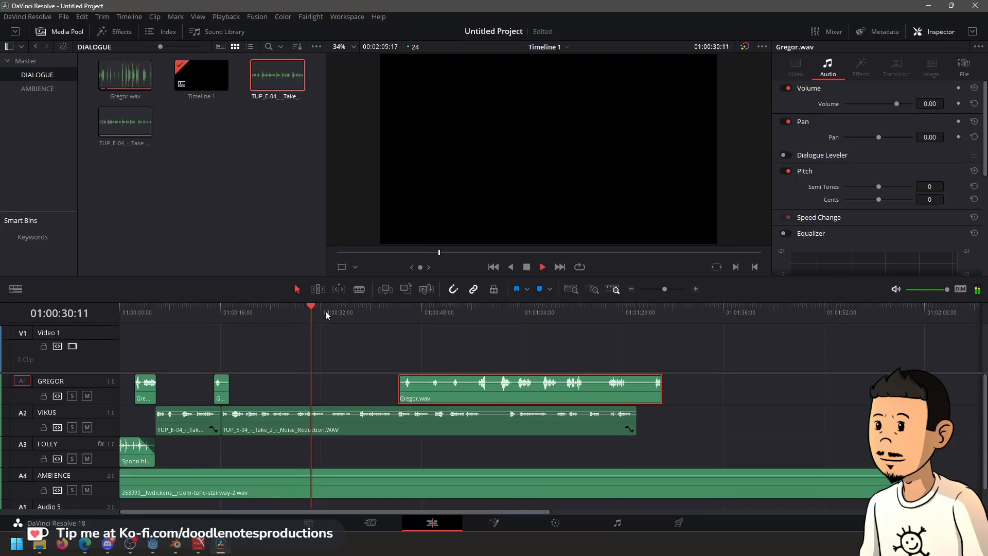
key(space)
key(space)
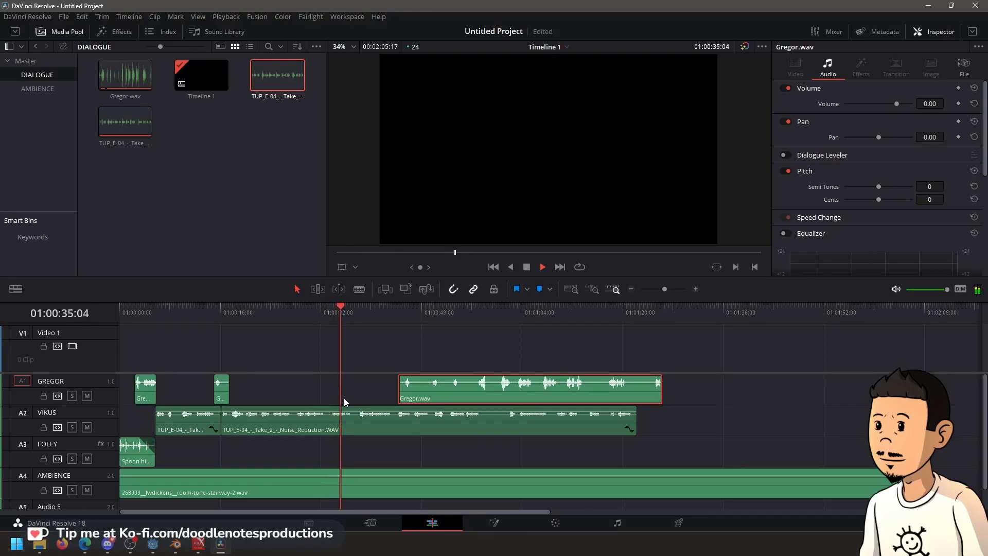
scroll(344, 398, up, 5)
scroll(495, 423, up, 2)
key(space)
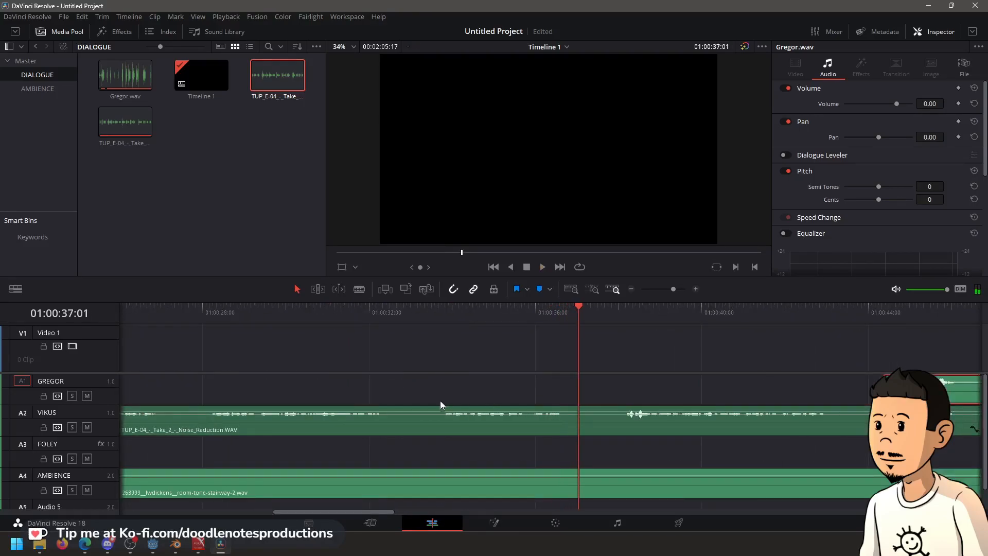
click(393, 417)
drag(397, 417, 430, 429)
click(363, 315)
key(space)
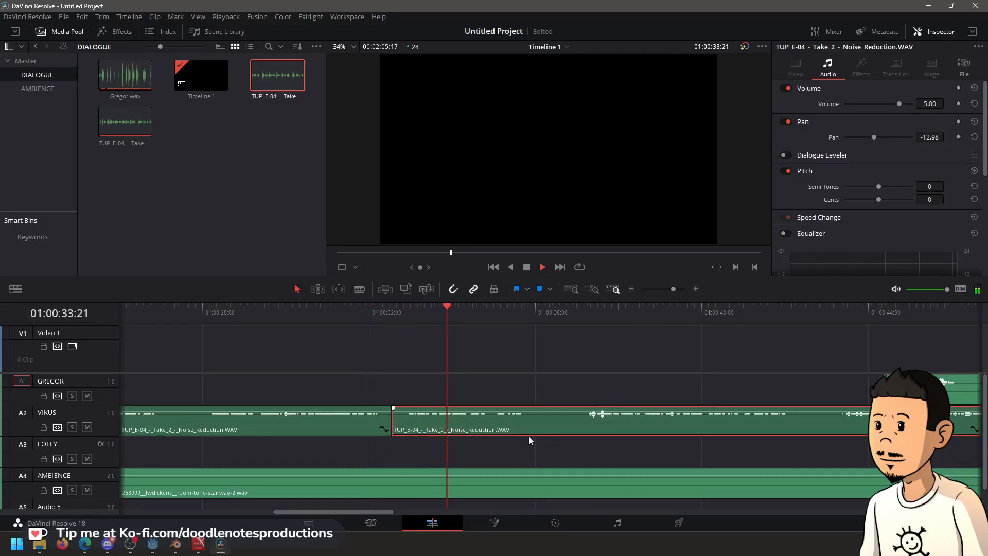
Cut the pause of nearly one second at about 01:00:36 out of the VIKUS clip, close the gap and resume playback
key(space)
key(b)
click(423, 418)
key(a)
drag(422, 418, 459, 418)
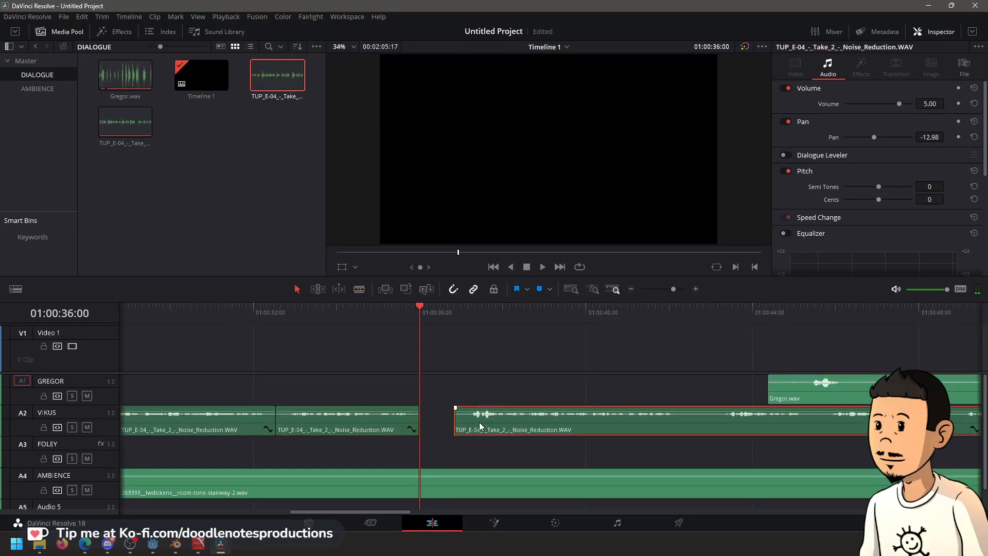
click(450, 420)
key(BackSpace)
key(space)
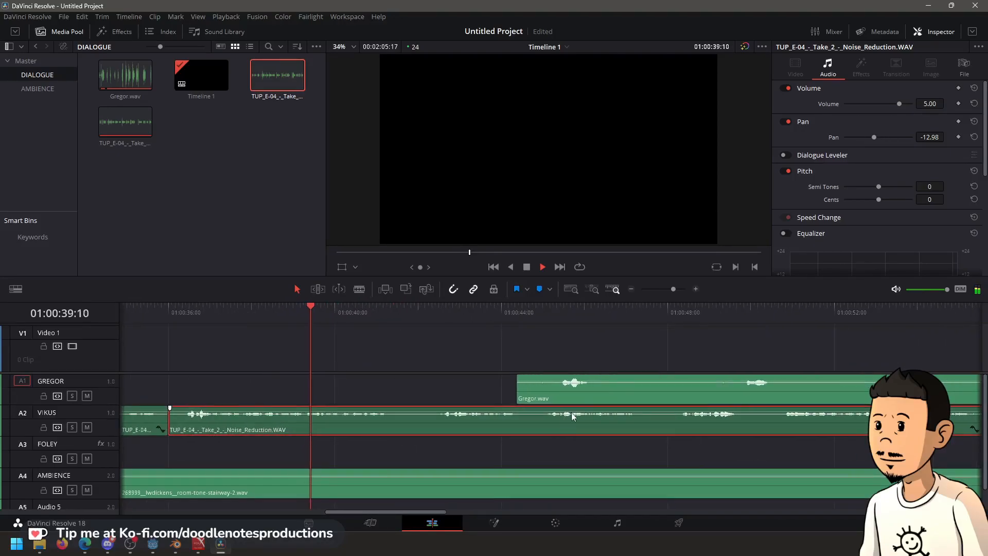
Split the VIKUS clip at 01:00:41:15 and play on through the following line
key(space)
key(ctrl+b)
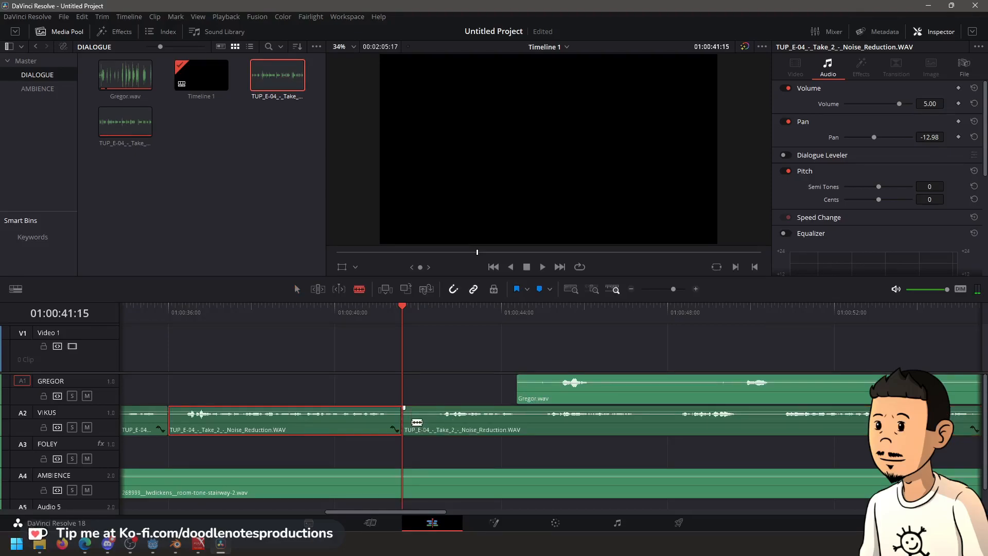
key(space)
key(space)
Find the alternative line in the Take_1 noise-reduction source clip and mark its In point at 16:23:14:02
double_click(275, 82)
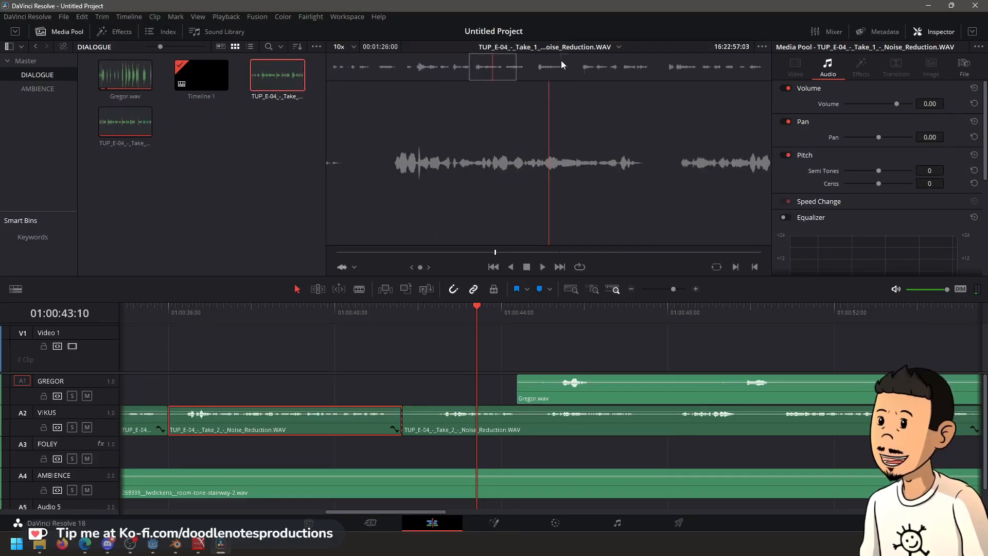
click(584, 65)
key(space)
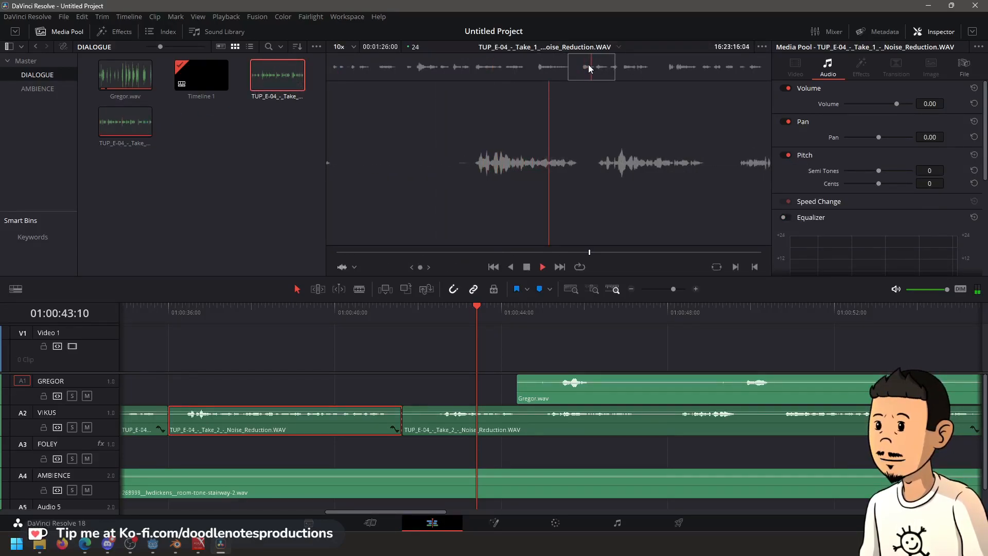
key(space)
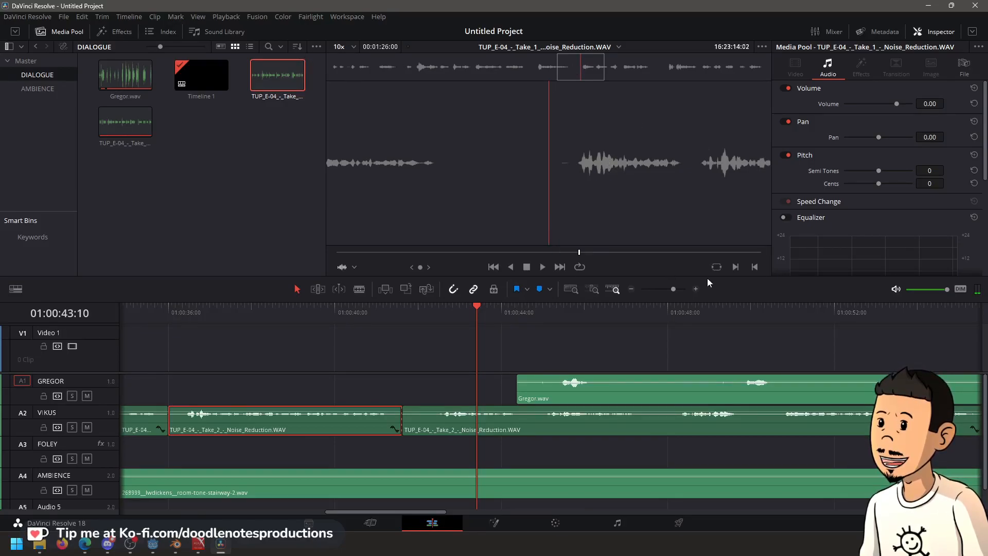
click(739, 267)
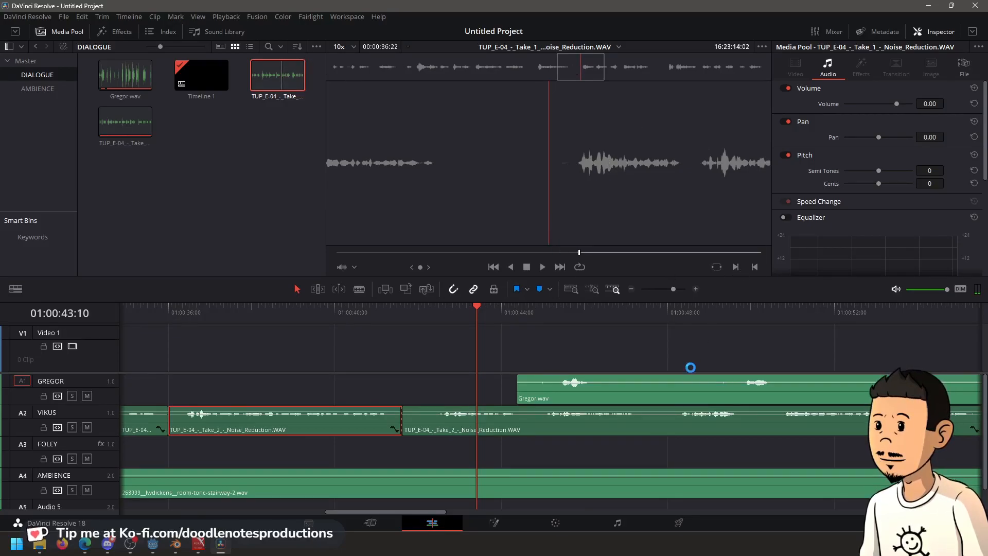
Add a mono audio track below VIKUS and name it VIKUS 2
right_click(76, 410)
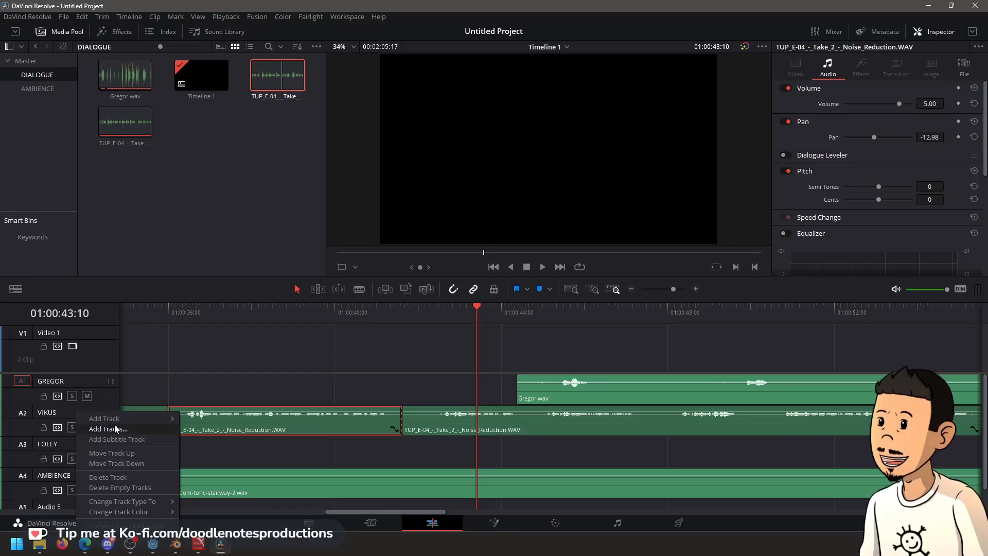
click(55, 411)
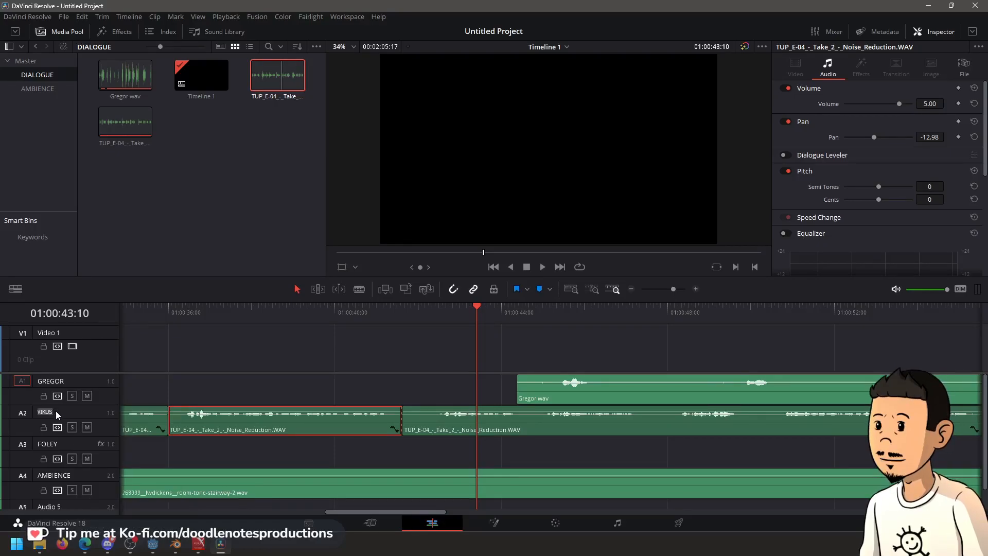
right_click(106, 425)
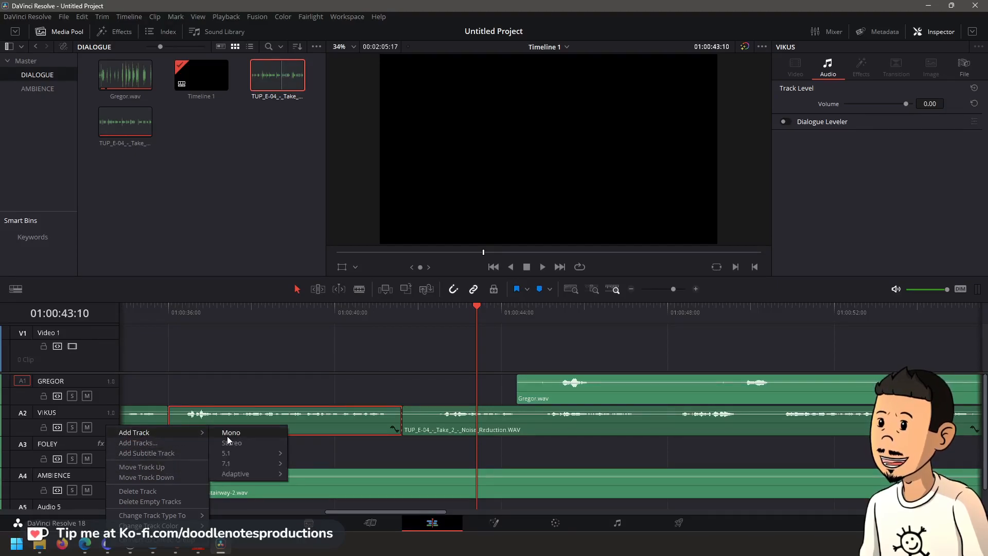
click(227, 436)
text(VIKUS 2)
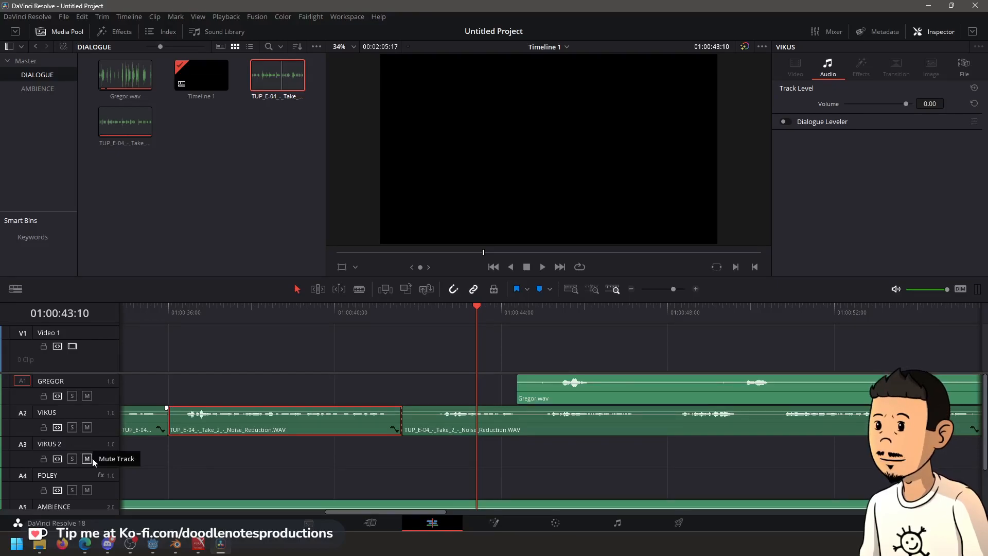
On the Fairlight page, copy all VIKUS track attributes, including dynamics and EQ, to the VIKUS 2 track
click(593, 528)
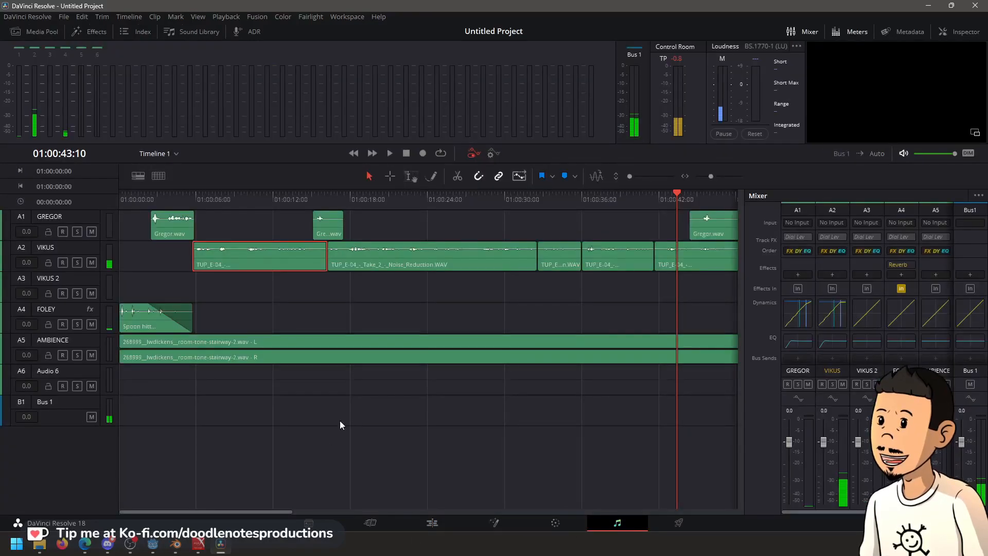
right_click(73, 249)
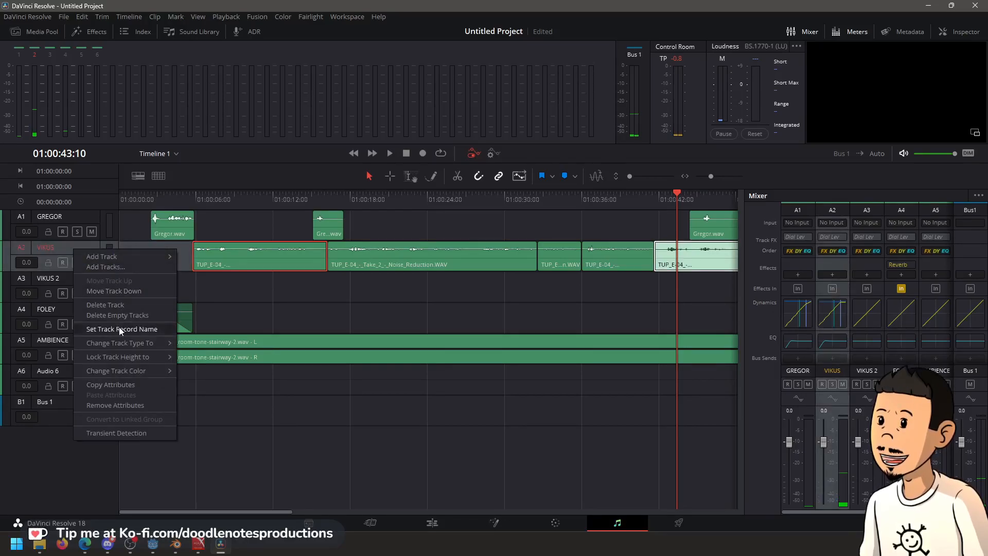
click(132, 385)
right_click(86, 283)
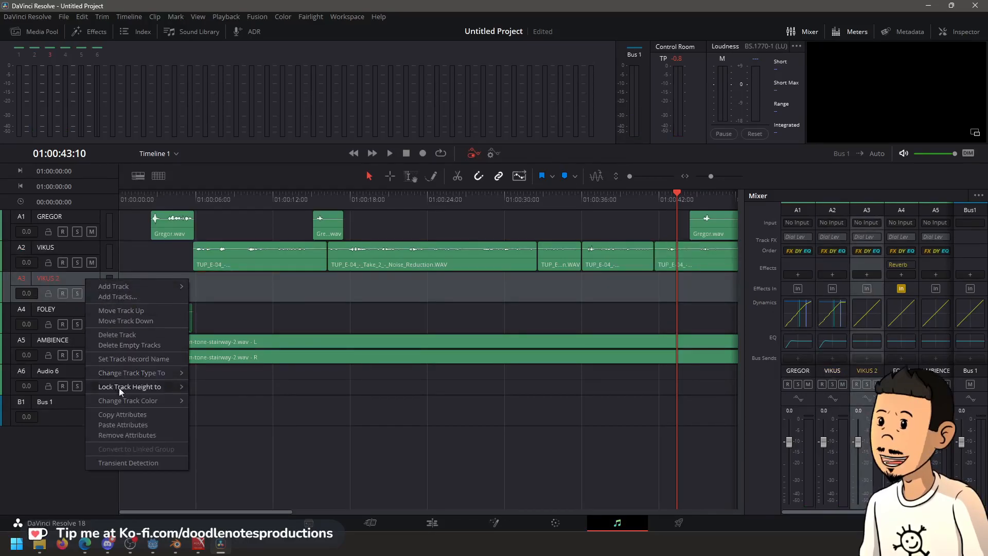
click(121, 424)
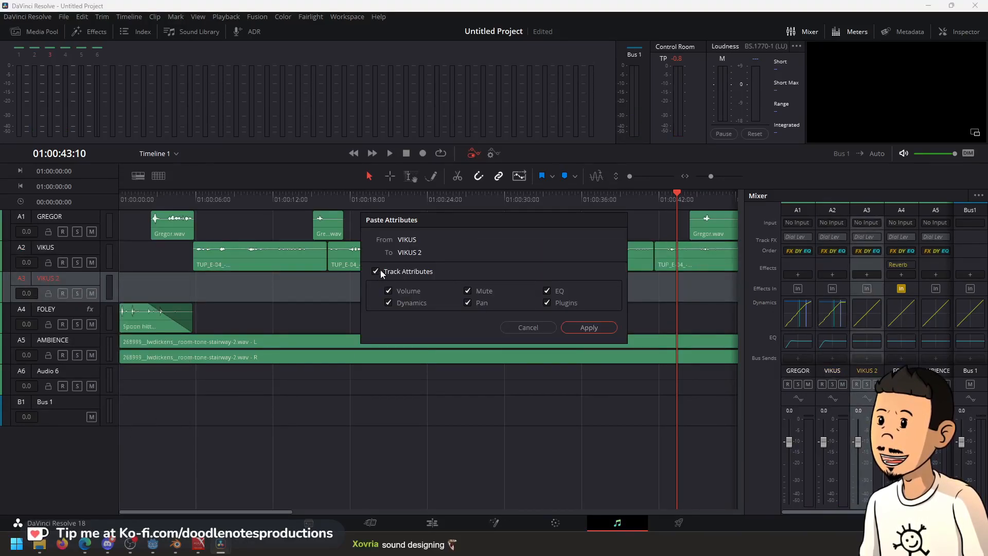
click(599, 327)
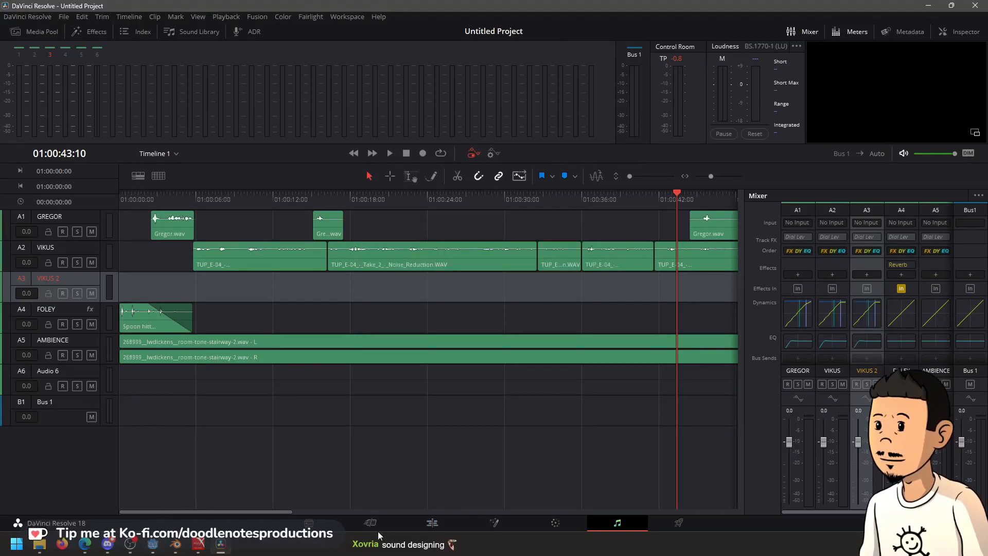
Return to the Edit page, place the playhead at 01:00:35:17 and save the project as TUP E-04
click(433, 523)
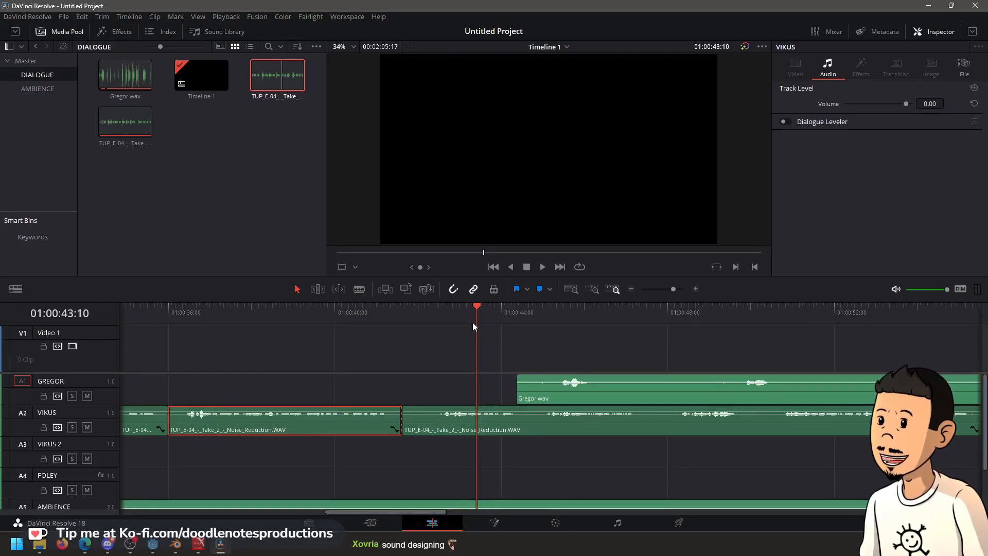
click(156, 310)
key(ctrl+s)
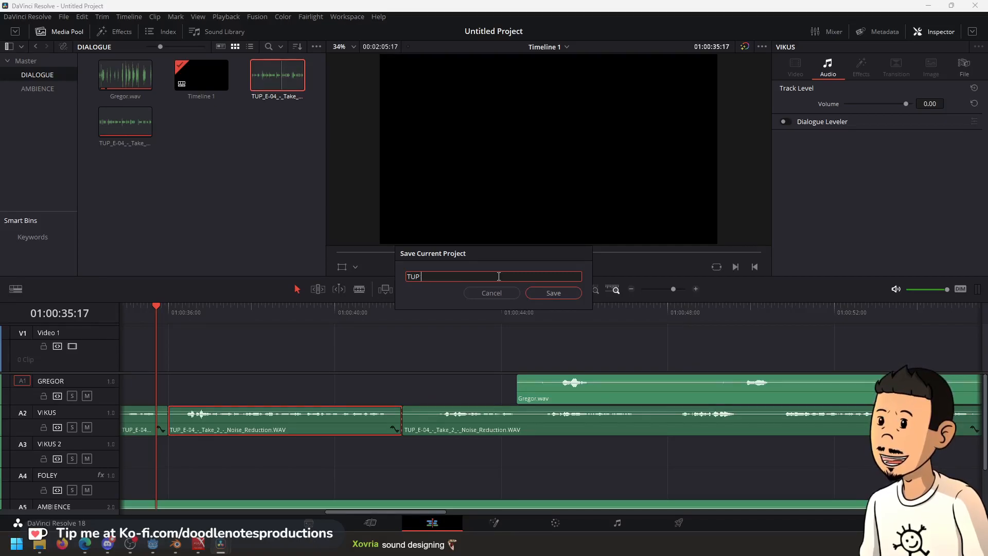
key(Return)
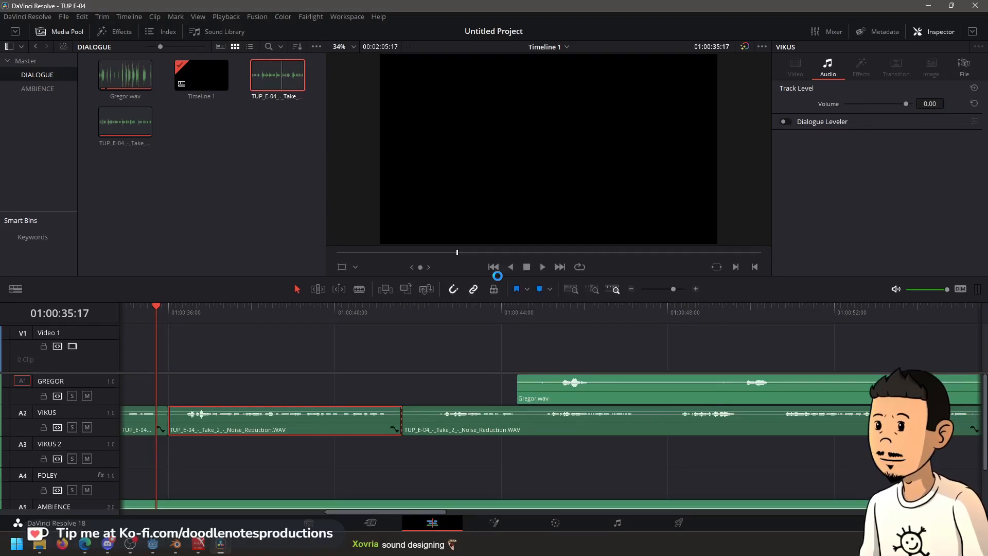
Place the marked Take_1 audio on the VIKUS 2 track and move the remaining Take_2 clip to start at about 01:00:45:15
key(space)
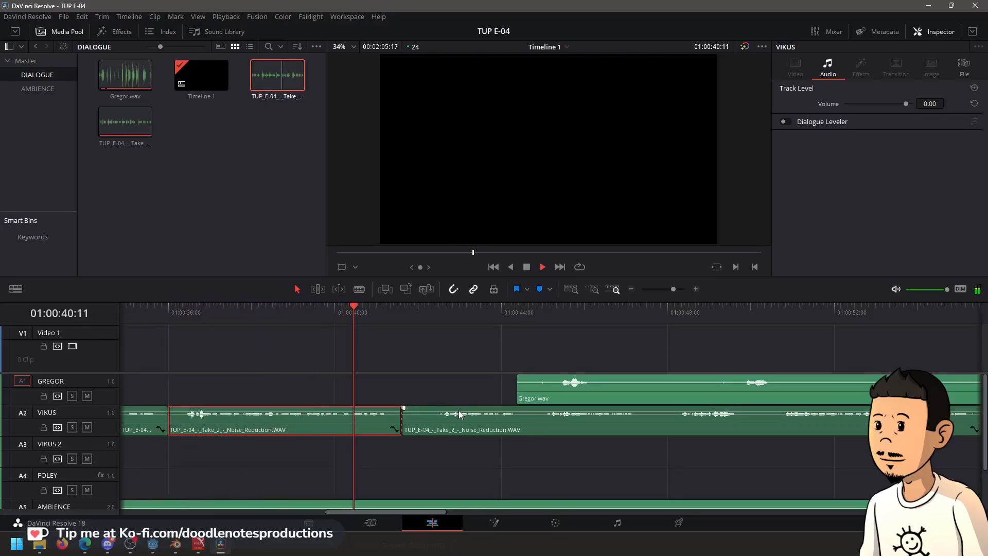
key(space)
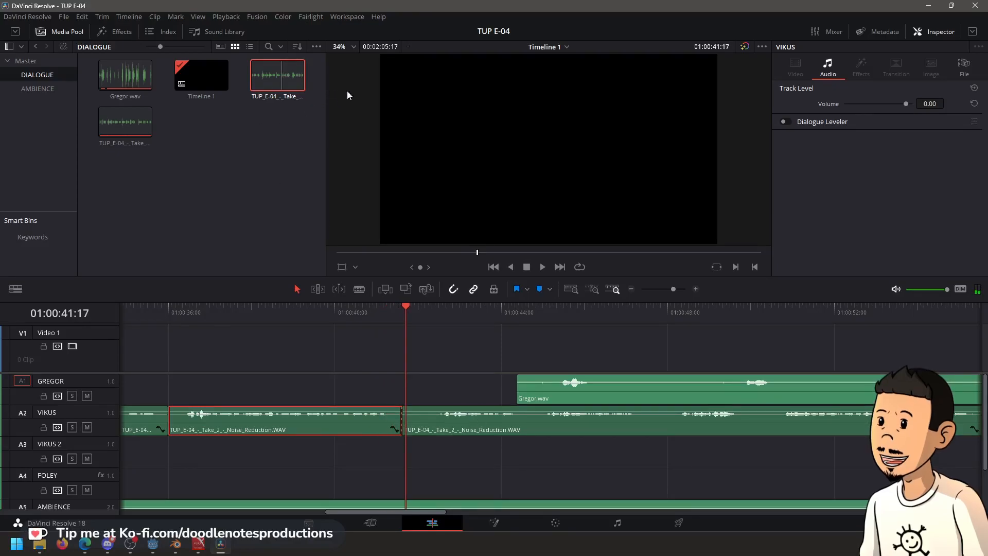
double_click(280, 78)
drag(588, 157, 394, 447)
drag(461, 421, 628, 421)
Shift the Take_1 clip on VIKUS 2 earlier to start at about 01:00:41:08 and play back the transition
key(space)
key(space)
drag(482, 455, 455, 449)
click(377, 319)
key(space)
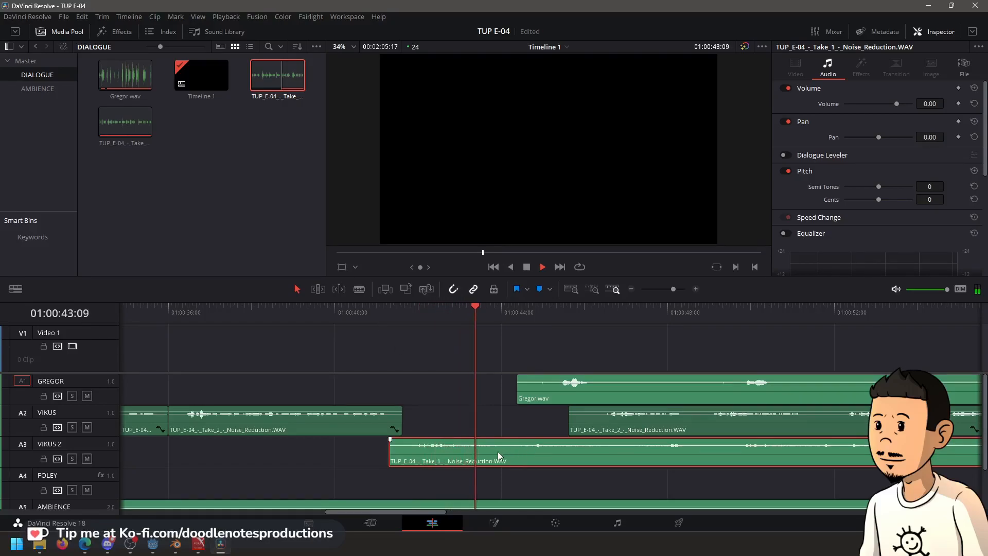
key(space)
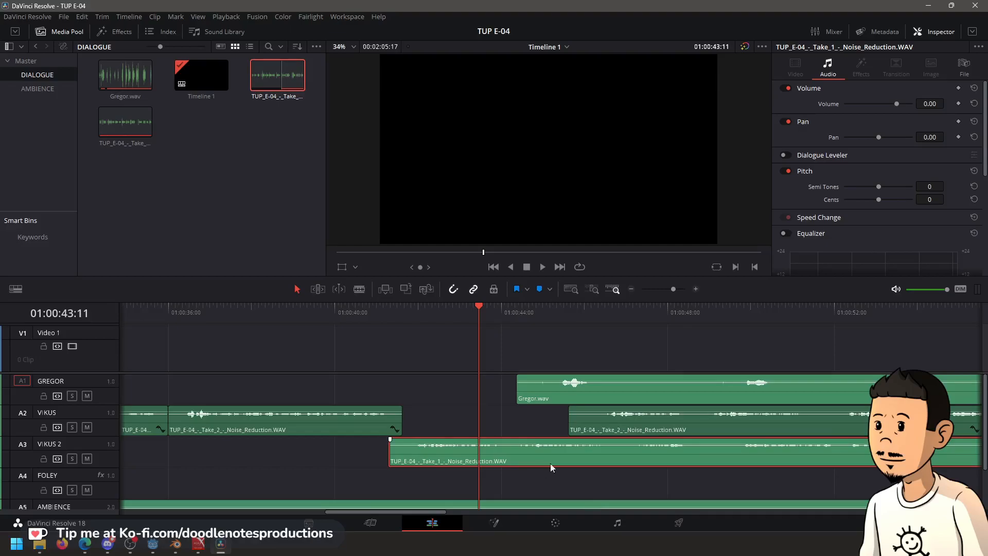
Set the Take_1 clip's volume to 5 and replay the transition from about 01:00:40
click(931, 103)
text(5)
key(Return)
click(352, 319)
key(space)
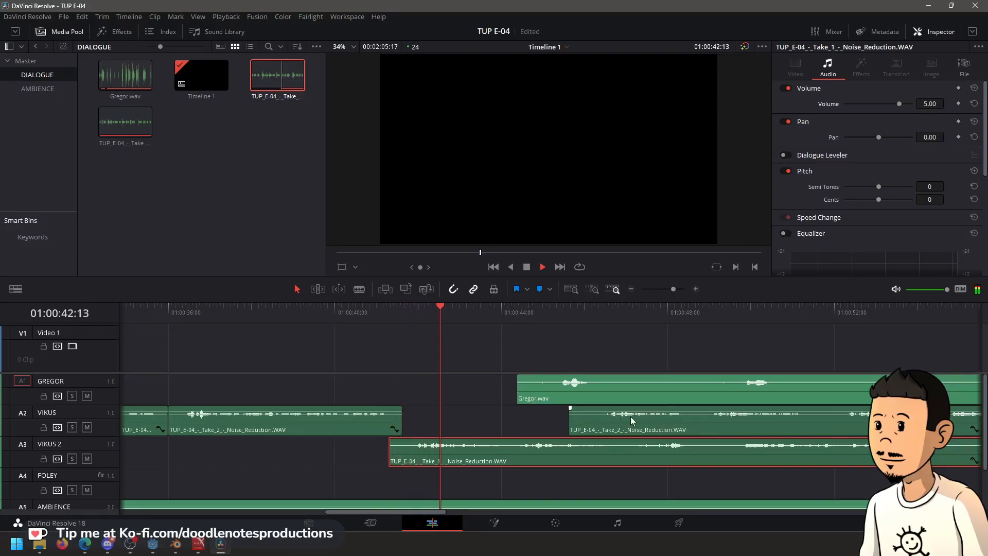
Move the last Gregor.wav clip and the last Take_2 clip on VIKUS later so both start at about 01:00:49:00
key(space)
drag(643, 417, 481, 423)
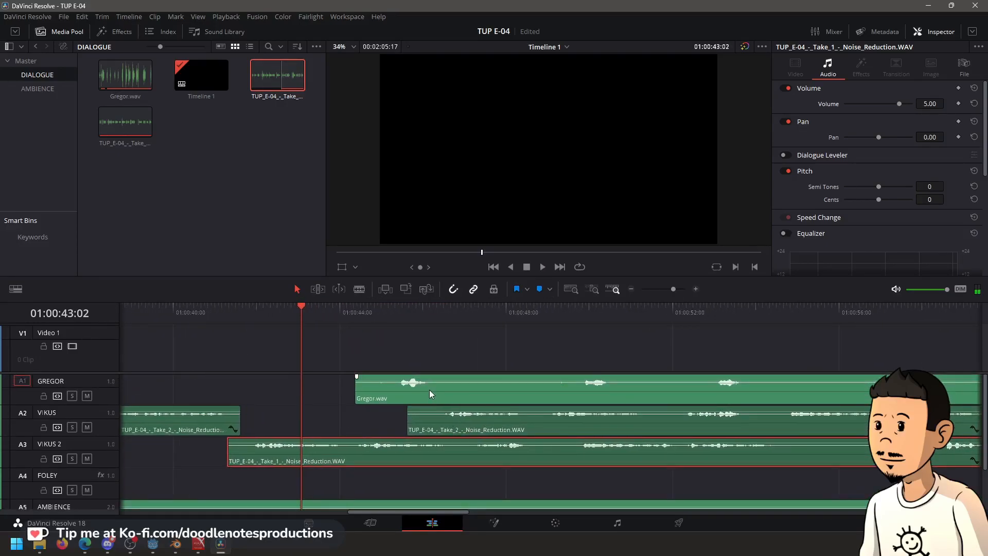
drag(429, 394, 623, 395)
drag(493, 414, 502, 418)
key(space)
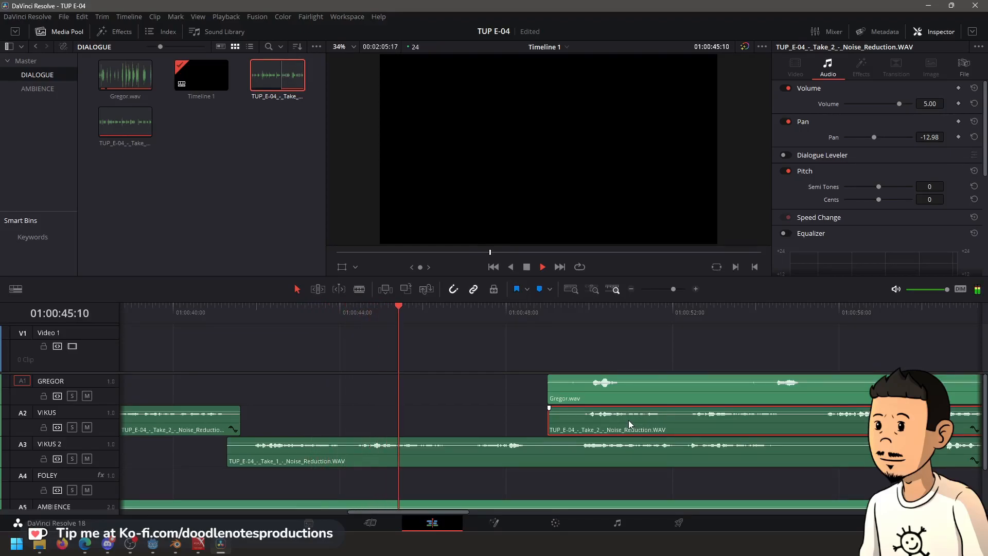
Move the last Take_2 clip on VIKUS earlier to line up with the matching Take_1 line at about 01:00:47:12
key(space)
drag(615, 421, 517, 434)
key(space)
key(space)
Mute VIKUS 2, trim the last Take_2 clip's start to about 01:00:46:22 and play back its line
click(87, 459)
click(443, 305)
drag(442, 305, 460, 306)
drag(479, 427, 342, 426)
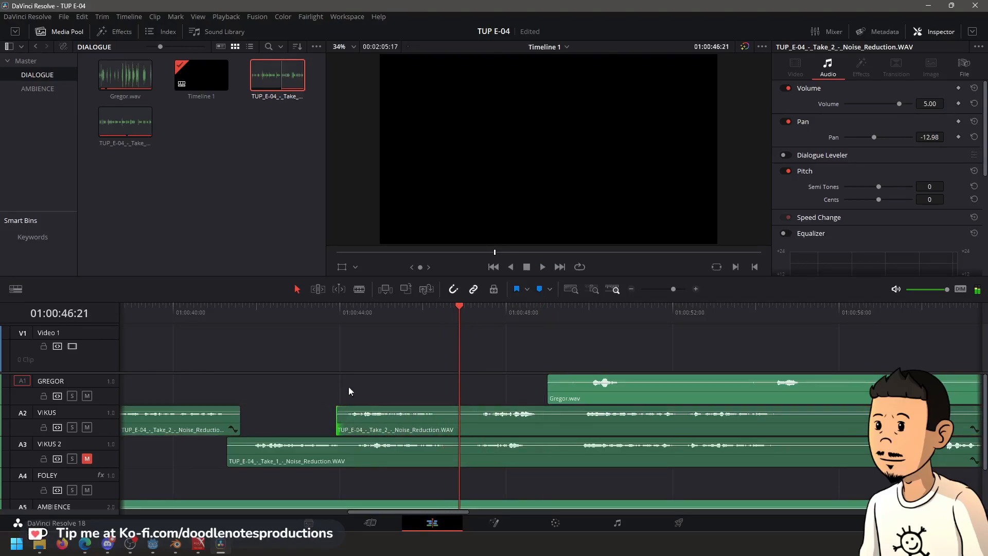
click(295, 323)
key(space)
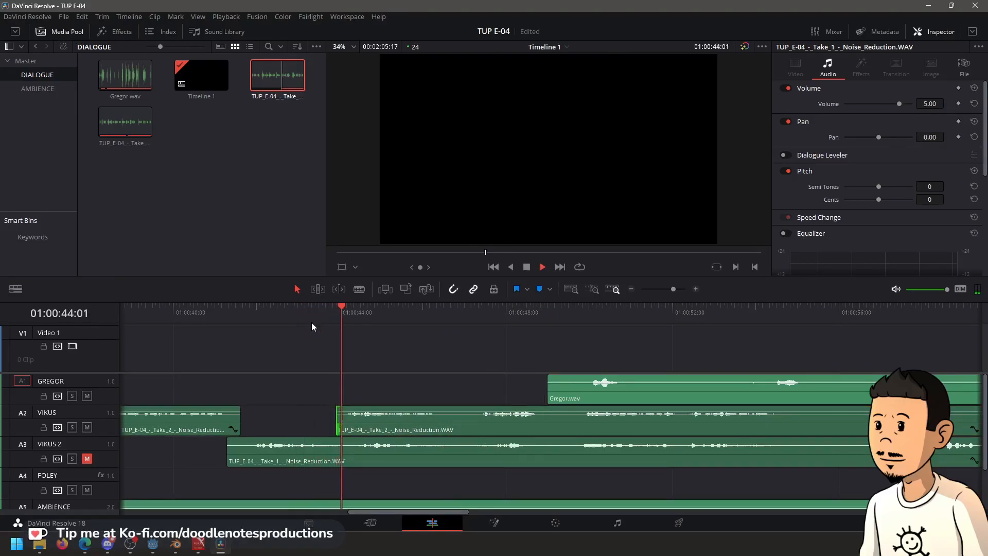
key(space)
drag(338, 423, 466, 420)
key(space)
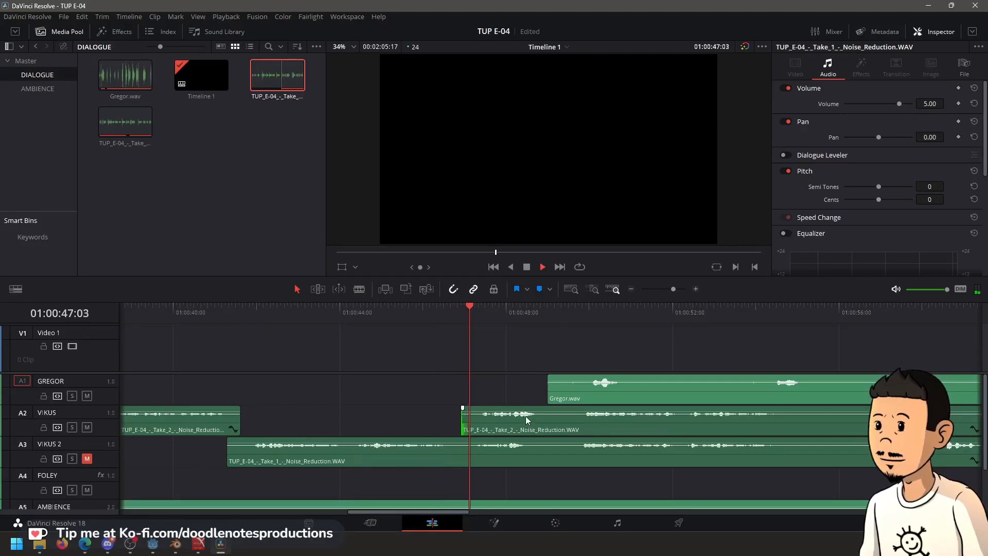
key(space)
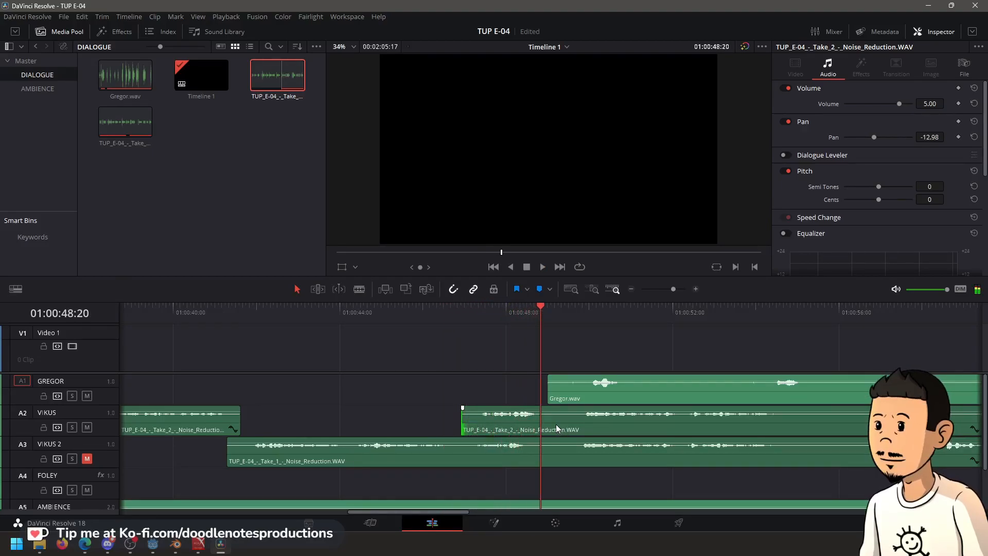
Mute VIKUS, unmute VIKUS 2 and play the matching Take_1 line from about 01:00:46:08 for comparison
click(87, 427)
click(437, 319)
key(space)
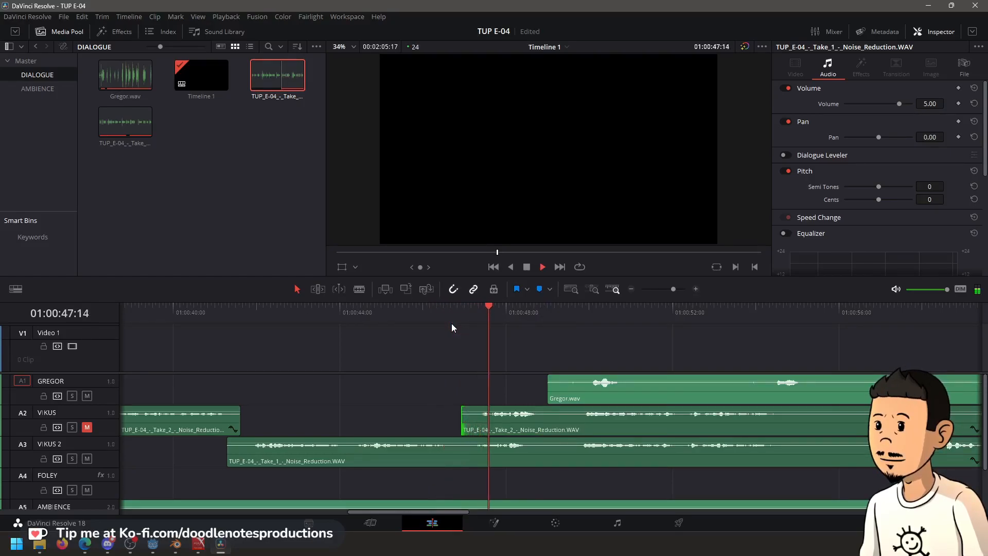
key(space)
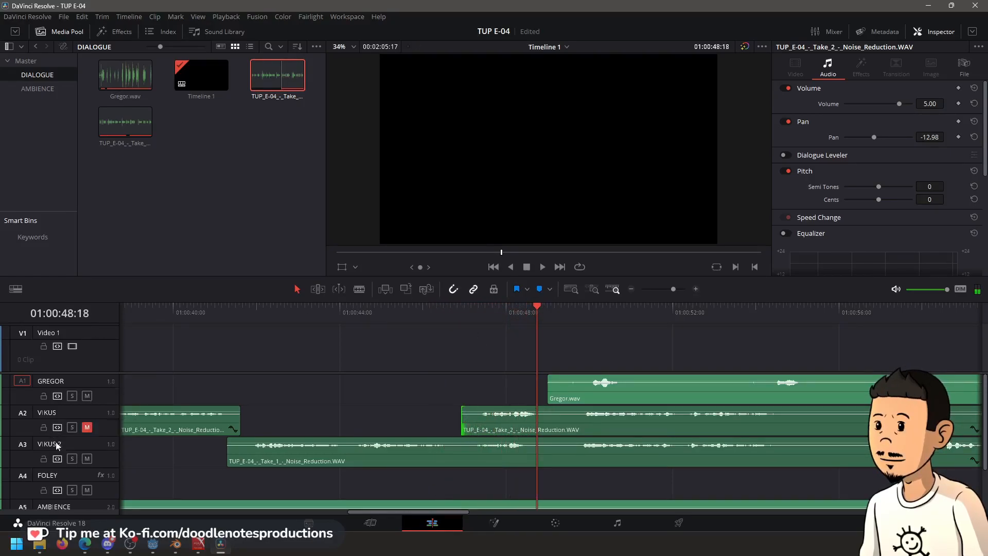
Play the scene from its beginning to about 01:00:07:20 and unmute the VIKUS track
click(171, 313)
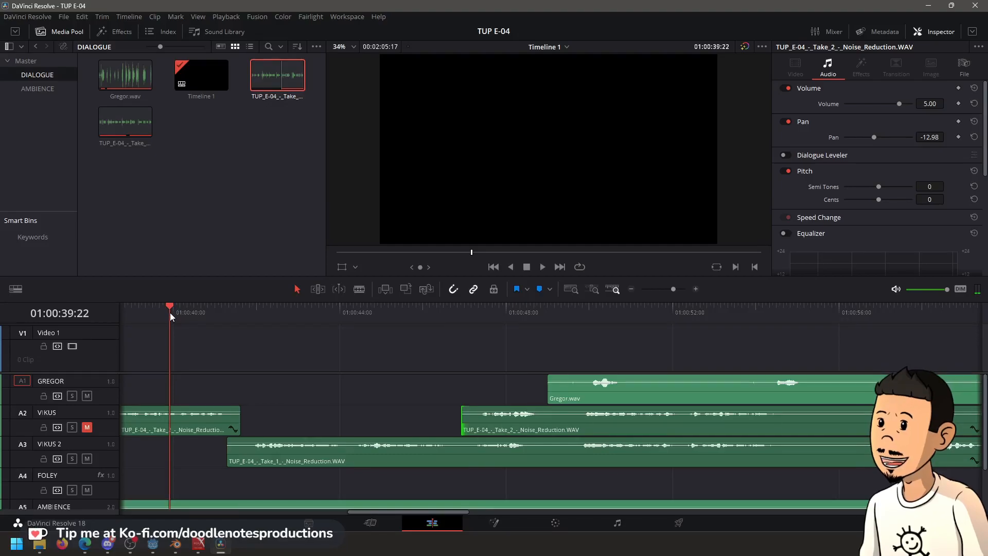
key(Home)
key(space)
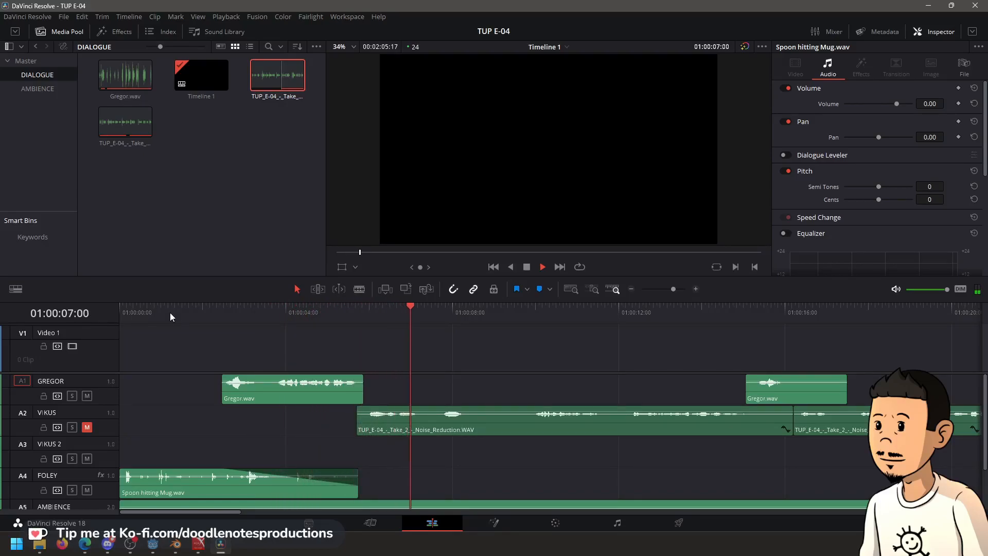
key(space)
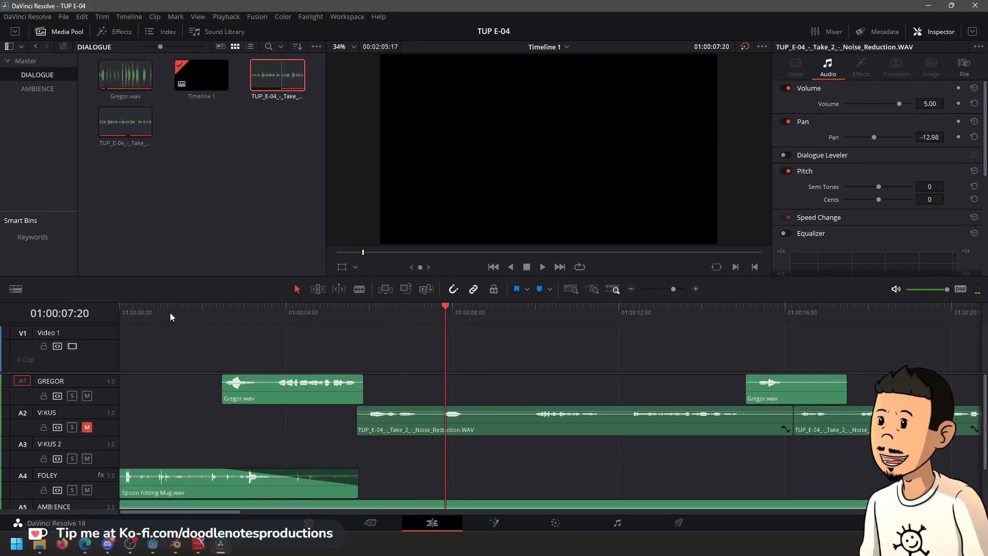
click(87, 427)
Move the last Take_2 clip on VIKUS later to start at about 01:01:12 and restart playback near the scene's beginning
key(ctrl+minus)
scroll(551, 422, down, 5)
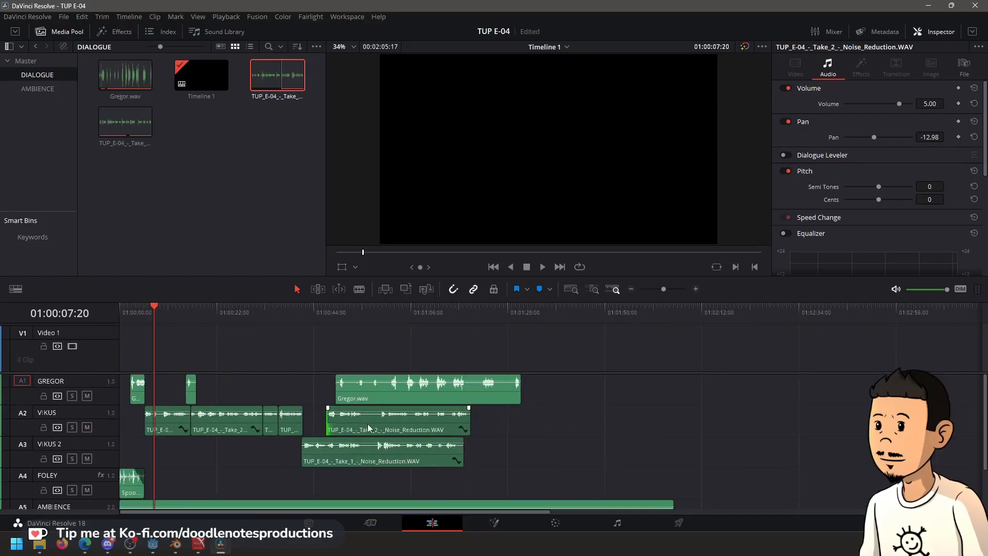
drag(368, 426, 482, 426)
click(124, 310)
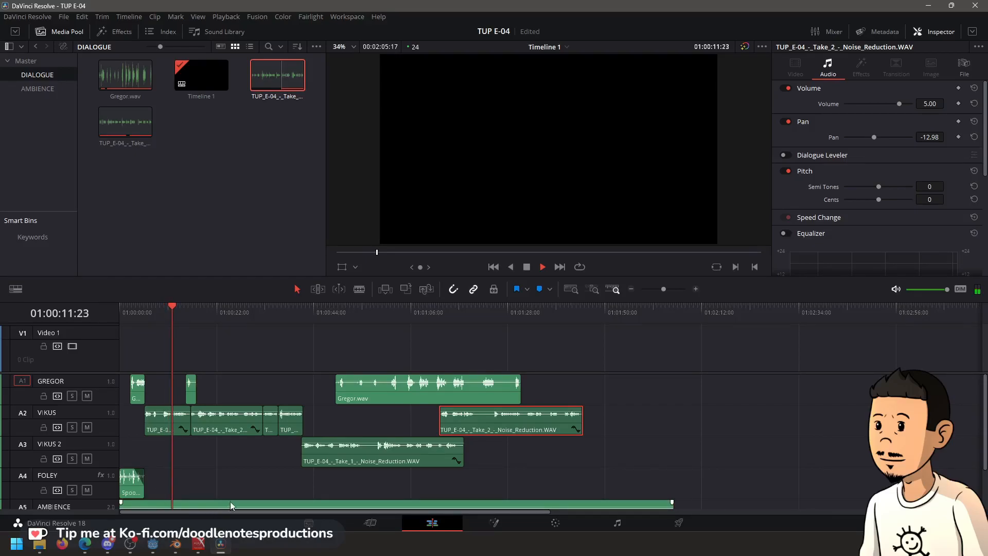
Set the room-tone clip's volume on AMBIENCE to 5 and listen to the scene until about 01:00:38
scroll(231, 467, down, 1)
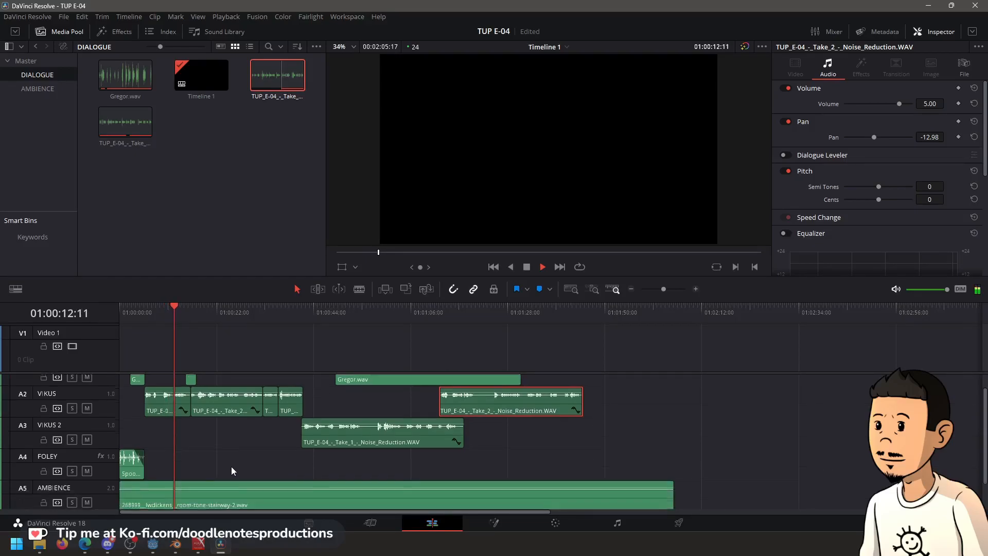
click(236, 498)
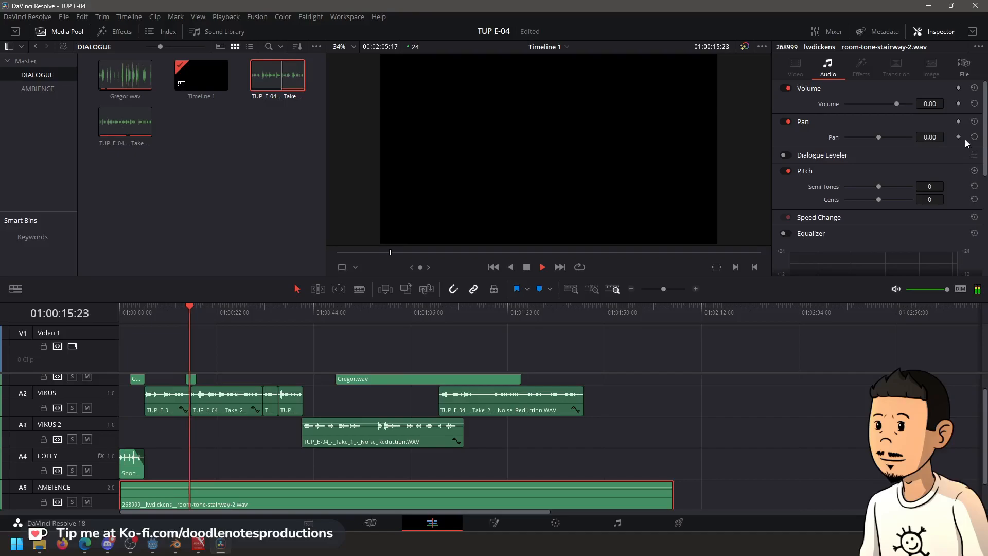
text(5)
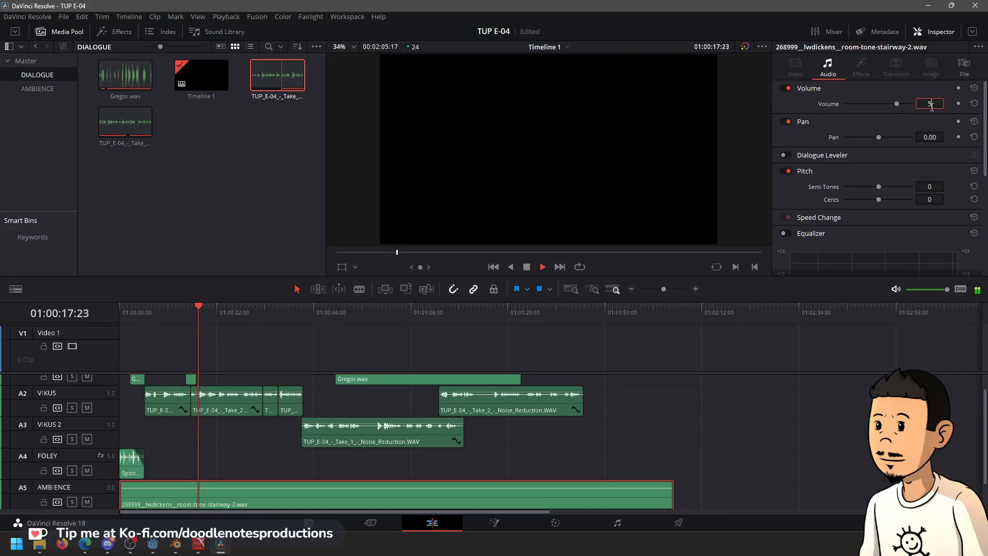
key(Return)
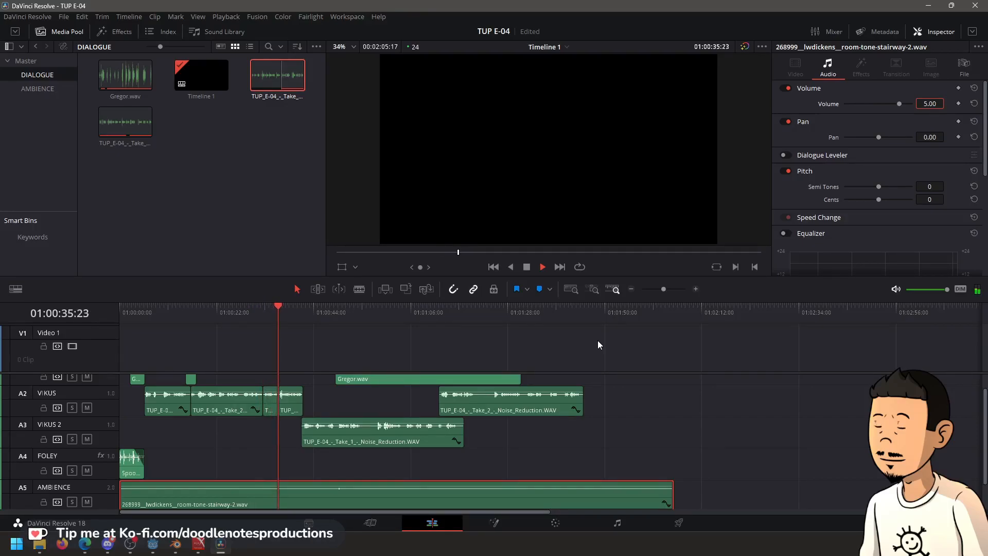
scroll(328, 418, up, 3)
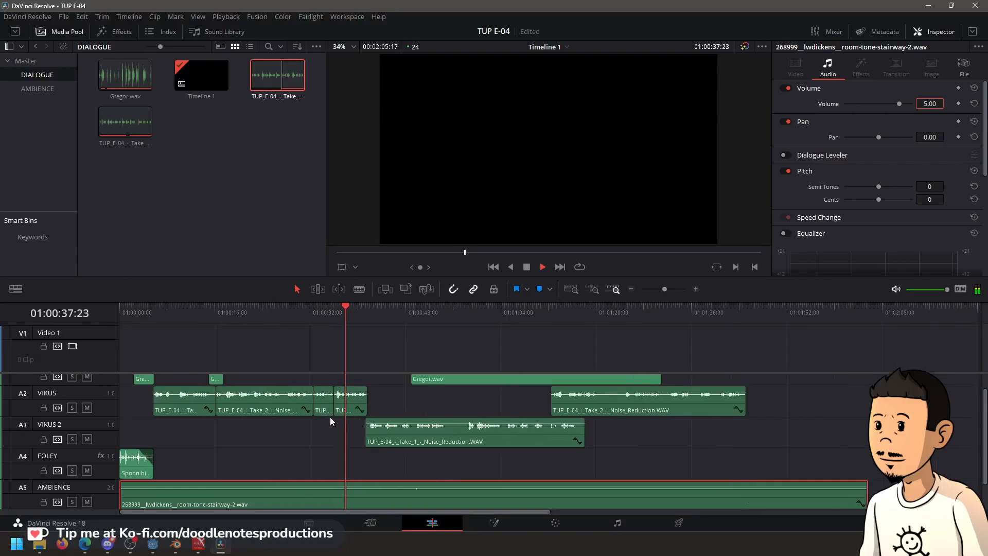
key(space)
Move the Take_2 clip starting at 01:00:36:00, the Take_1 clip and the last Take_2 clip later by about nine frames
scroll(515, 412, right, 3)
click(476, 414)
scroll(453, 391, up, 2)
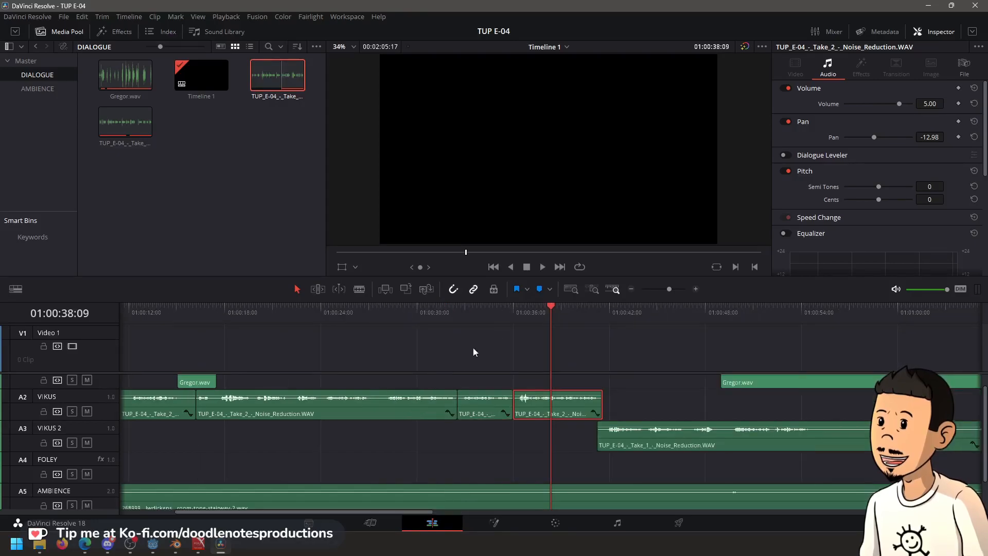
click(491, 307)
key(space)
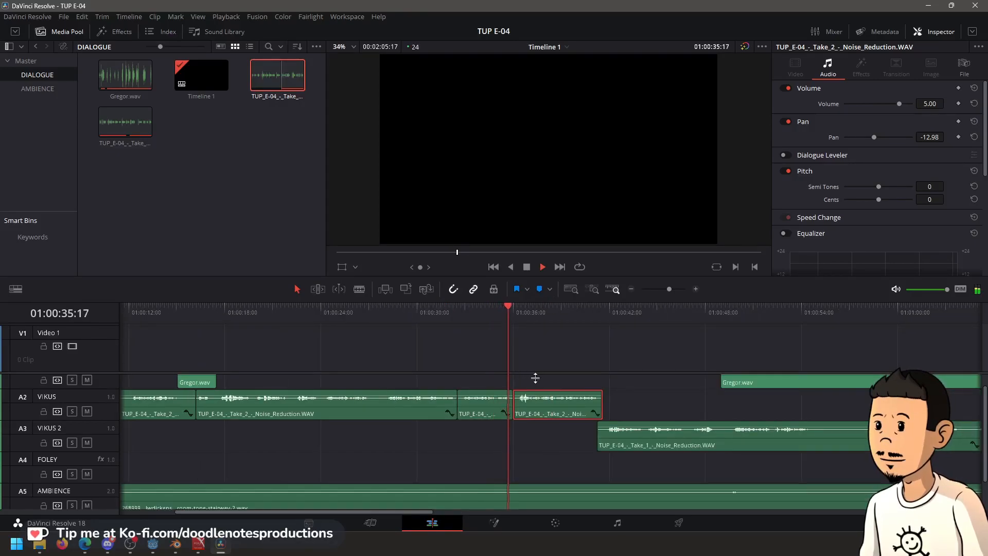
ctrl+click(629, 439)
drag(559, 410, 613, 406)
scroll(562, 410, up, 5)
scroll(585, 401, down, 3)
scroll(557, 400, down, 5)
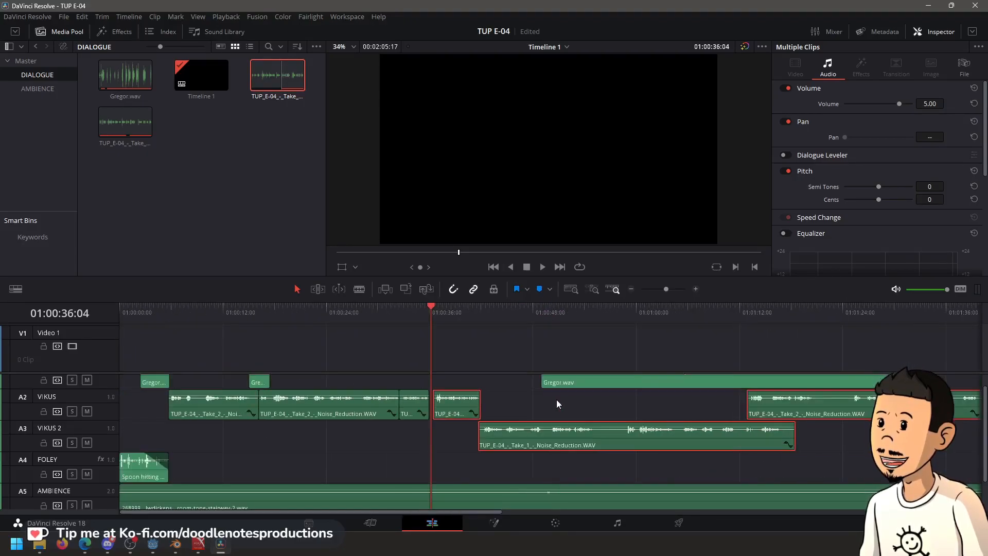
Play the scene from the beginning through to about 01:00:49 to check the dialogue timing
key(Home)
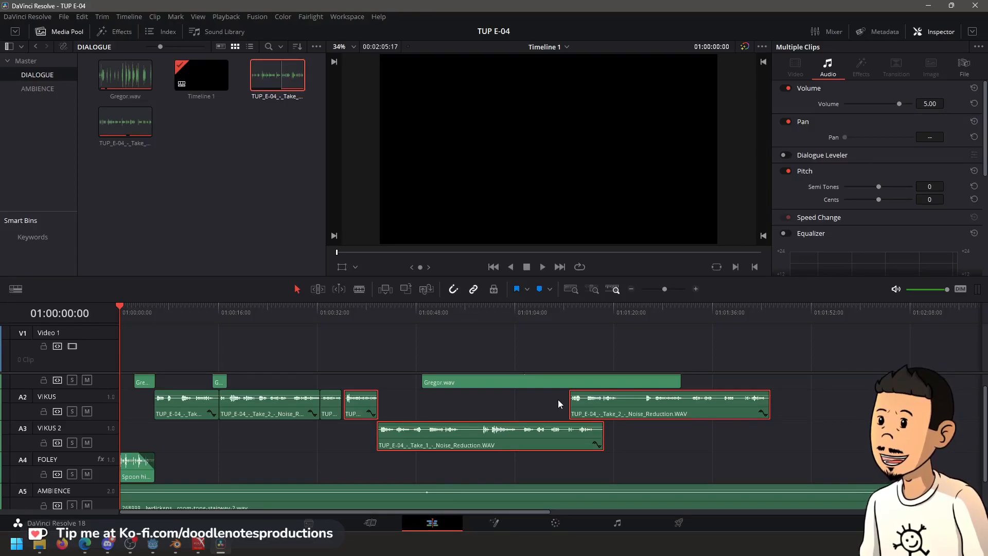
key(space)
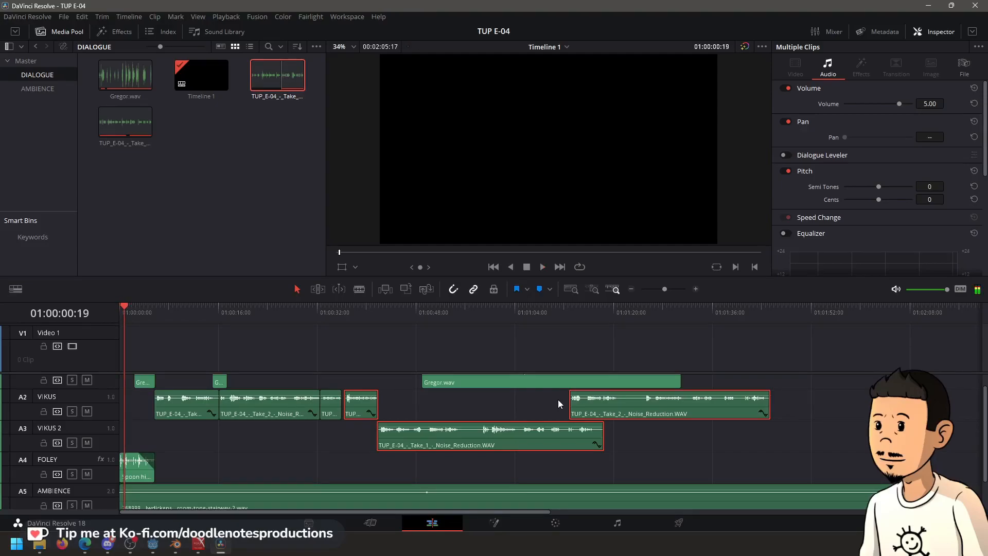
key(Home)
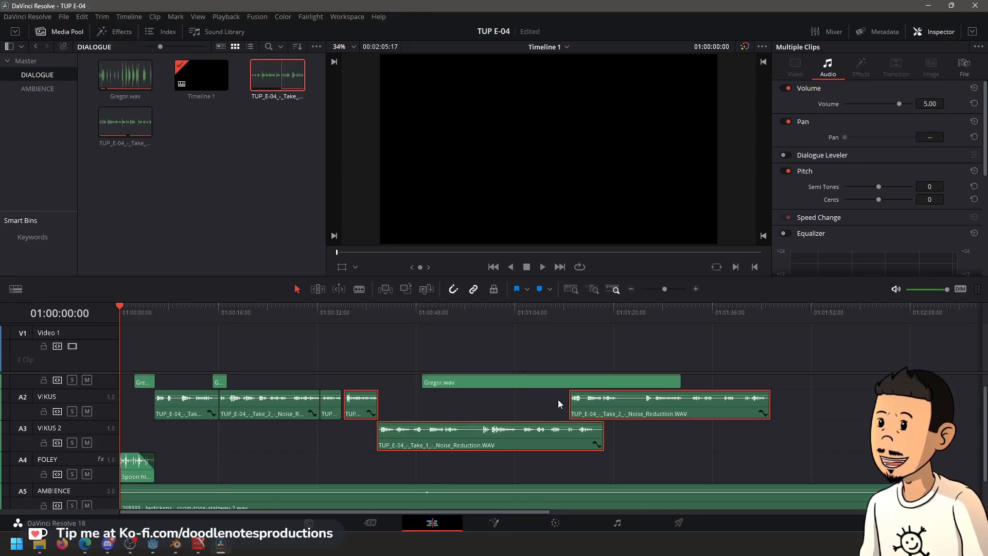
key(space)
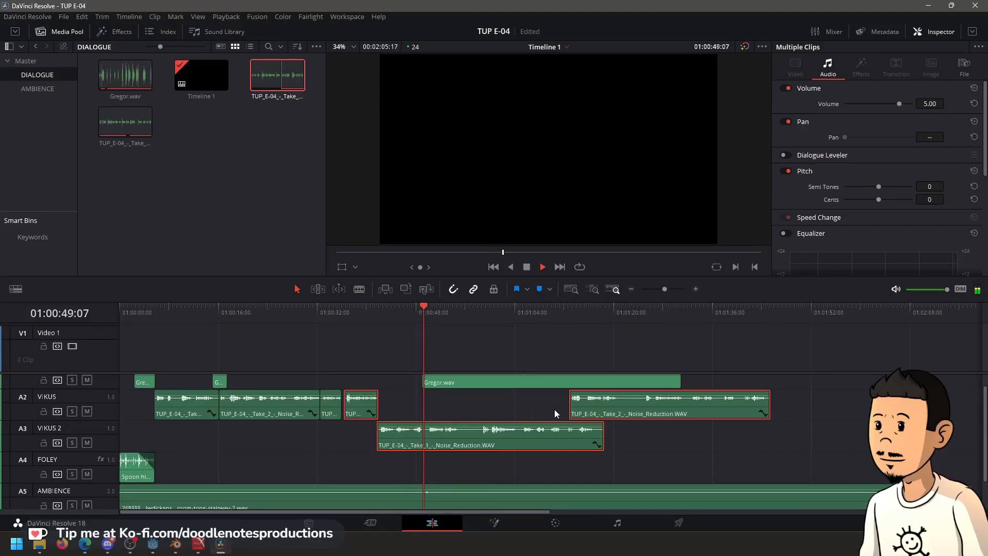
Split the Take_1 clip on VIKUS 2 at about 01:00:47:03 and move the second part 14 frames later
scroll(566, 412, up, 3)
click(460, 313)
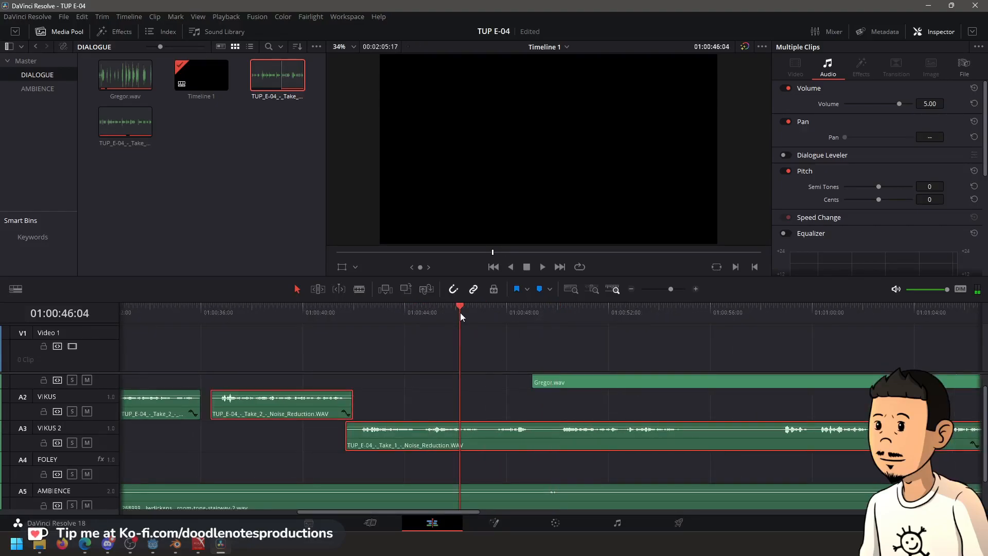
key(space)
key(b)
click(487, 434)
key(a)
drag(490, 435, 506, 435)
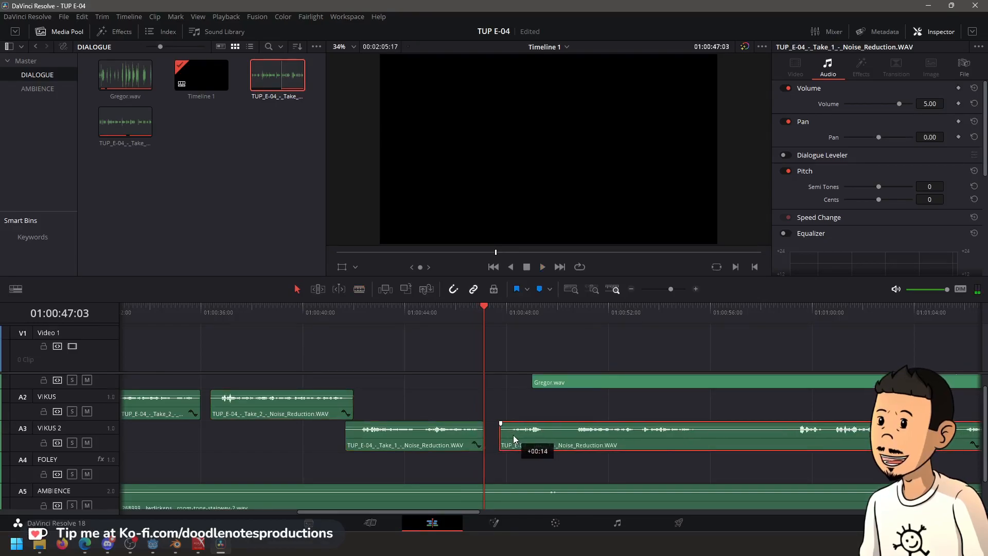
Split the Take_1 clip again at about 01:00:49:20 and move the remaining part later to start at about 01:00:50:11
key(space)
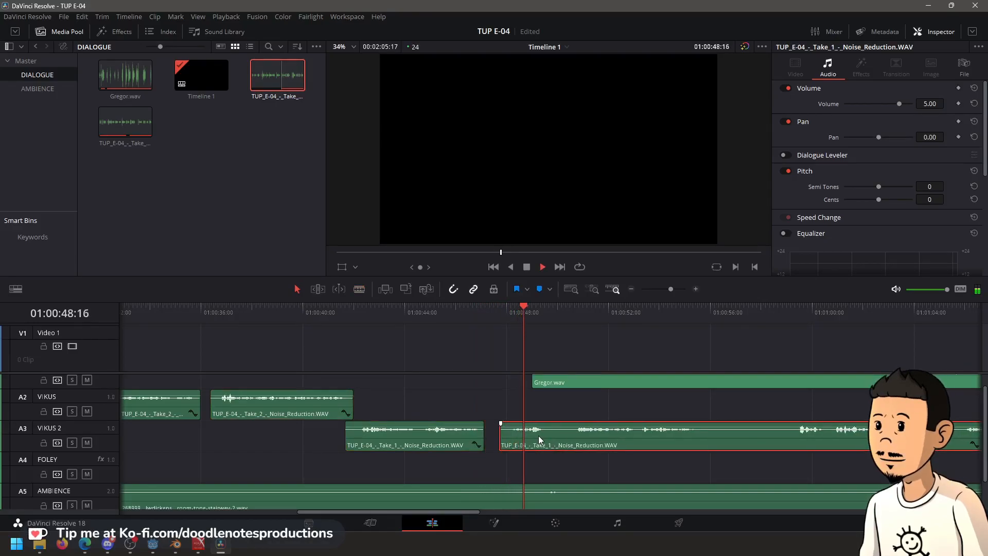
key(space)
key(b)
click(557, 437)
key(a)
drag(592, 438, 609, 440)
Move the last Take_2 clip on VIKUS earlier to start at about 01:00:47:18, above the short Take_1 piece
scroll(577, 421, right, 5)
scroll(568, 420, up, 1)
scroll(670, 425, right, 3)
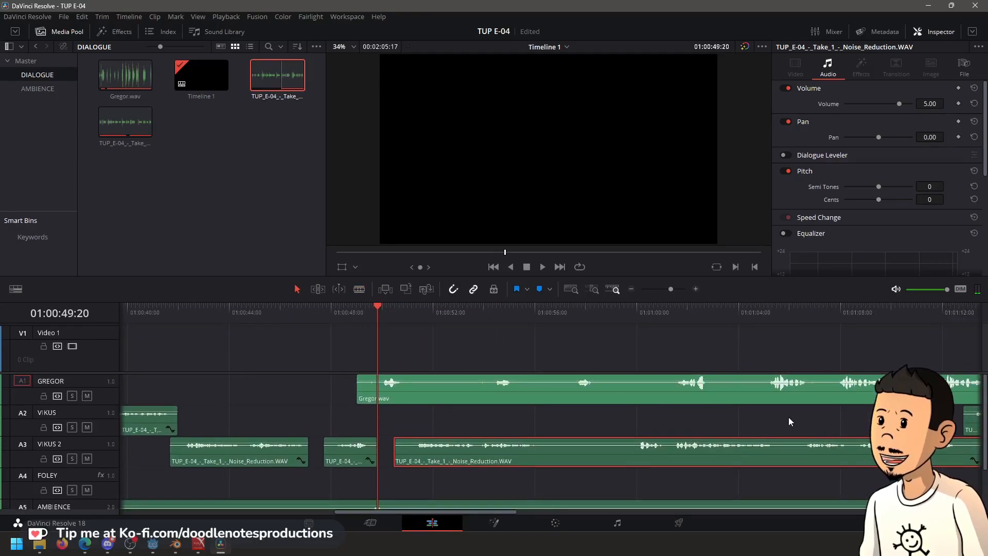
drag(964, 418, 262, 425)
click(973, 426)
scroll(850, 440, right, 5)
Mute VIKUS 2, play back the Take_2 line and trim the clip's start to about 01:00:50:11
click(87, 458)
click(240, 313)
key(space)
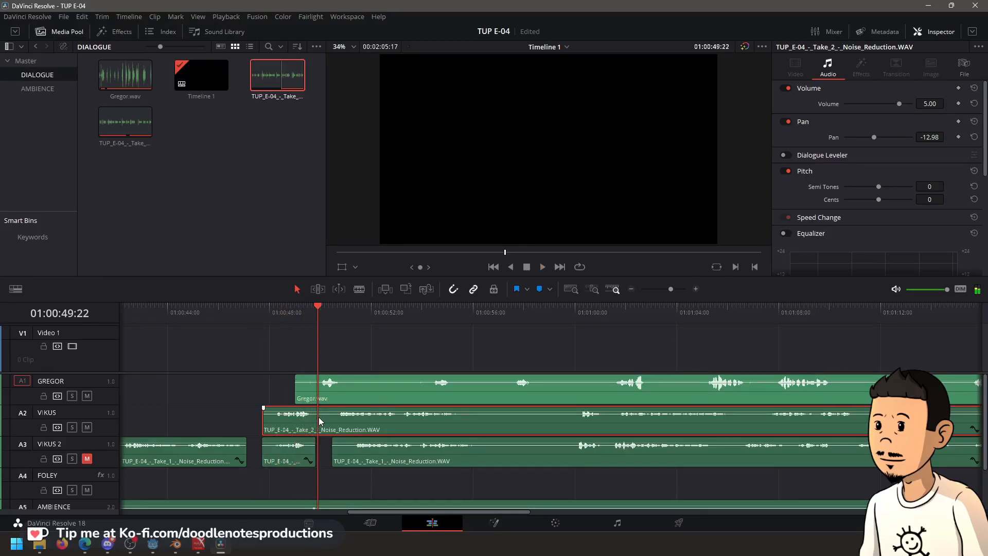
drag(264, 419, 332, 418)
Unmute VIKUS 2, move the last Take_2 clip later to start at about 01:00:54:12 and replay the Take_1 lines
click(251, 309)
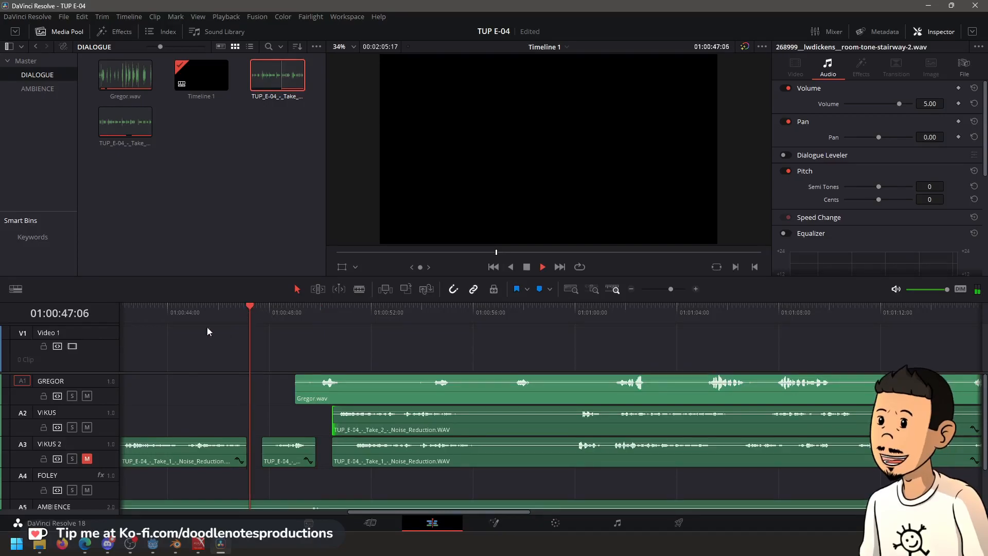
click(87, 459)
key(space)
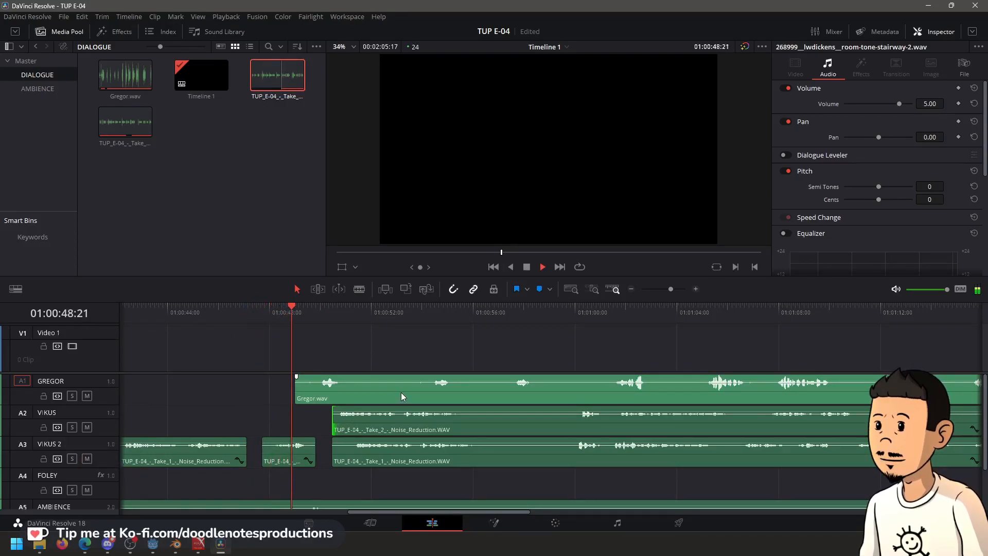
key(space)
drag(379, 423, 482, 422)
key(space)
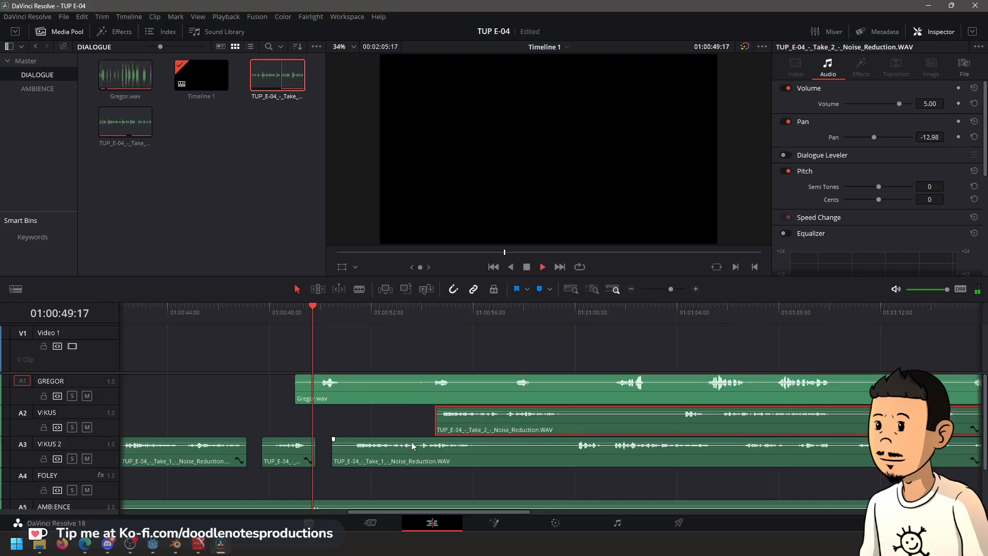
key(space)
key(space)
Move the last Gregor.wav clip to start at about 01:01:09 and shift the remaining Take_1 clip earlier to about 01:00:50:05
drag(295, 390, 805, 391)
drag(376, 459, 369, 459)
key(space)
Move the last Take_2 clip on VIKUS earlier to align its start with the remaining Take_1 clip below
scroll(400, 434, down, 2)
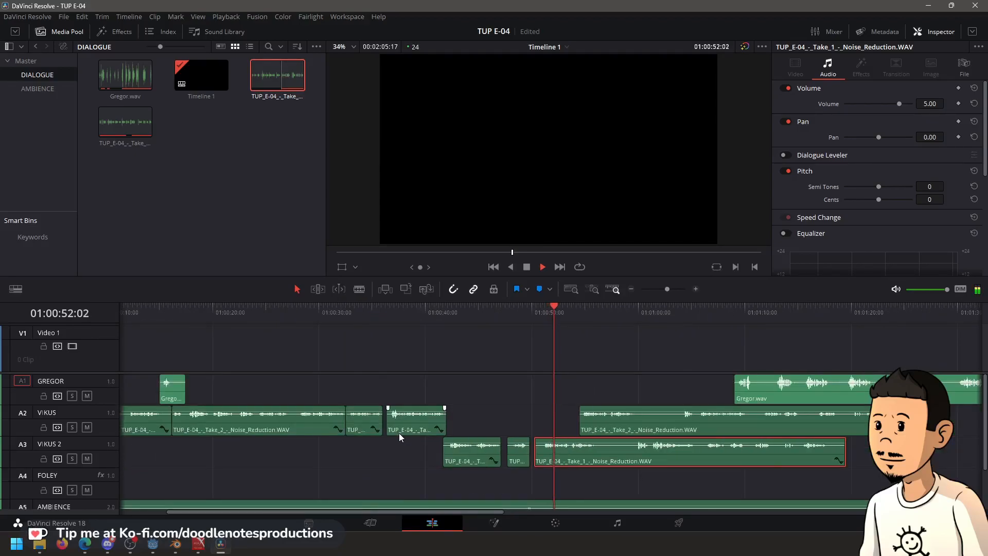
drag(623, 422, 578, 423)
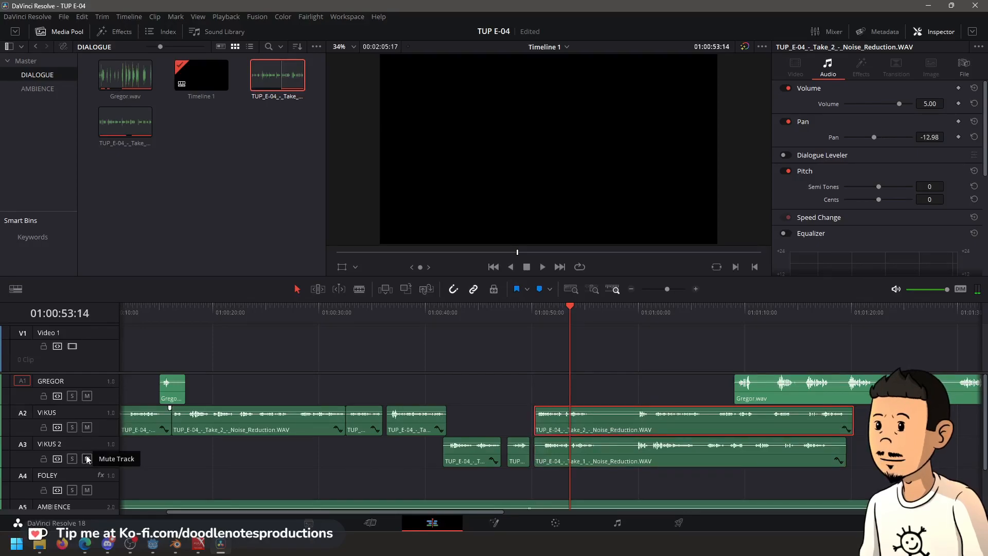
Play the last Take_2 line on VIKUS with VIKUS 2 muted and split the clip at about 01:00:55:09
click(530, 315)
key(space)
scroll(576, 385, up, 2)
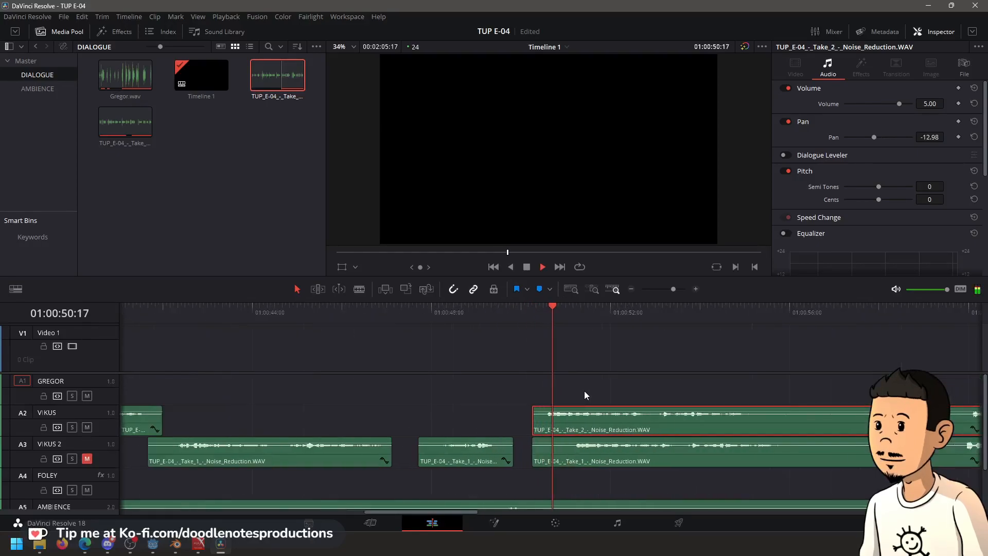
scroll(520, 416, down, 3)
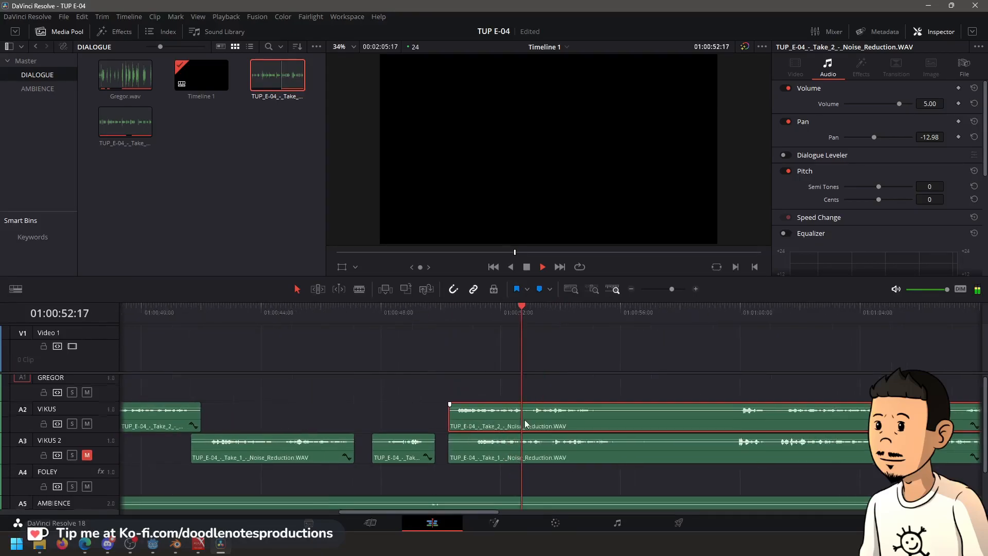
drag(588, 421, 526, 428)
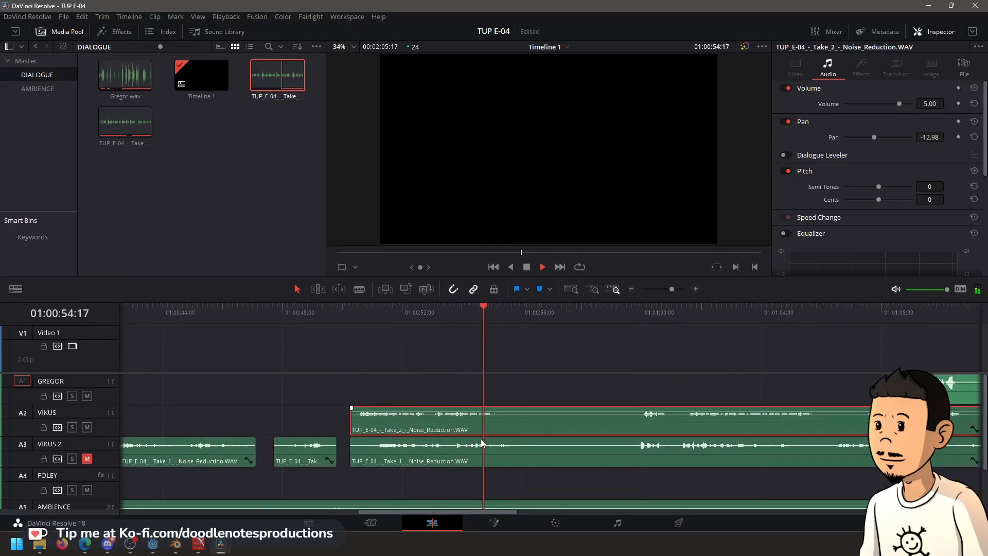
key(space)
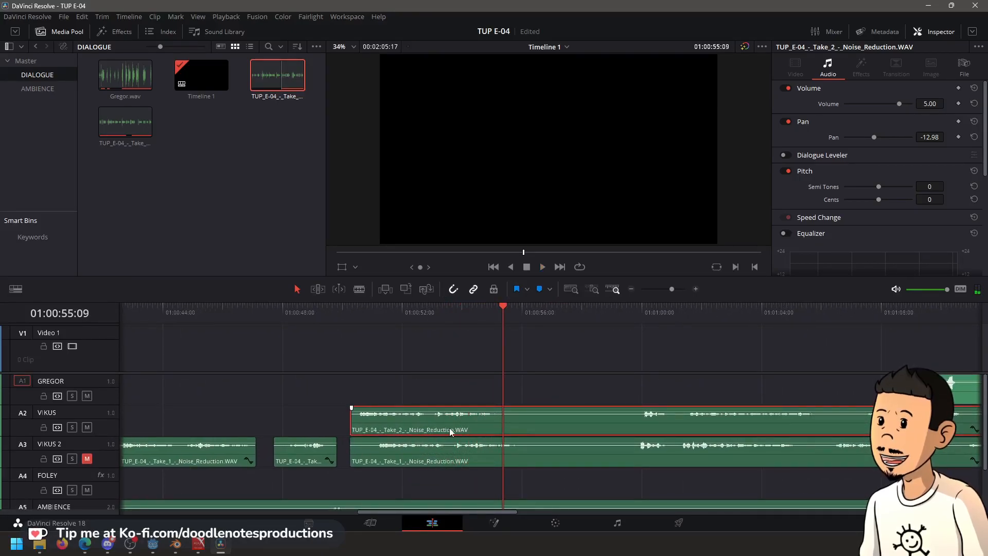
key(b)
click(511, 420)
key(a)
Move the last Gregor.wav clip to start at about 01:00:55:09 and shift the remaining Take_2 clip later to about 01:01:01:18
click(644, 313)
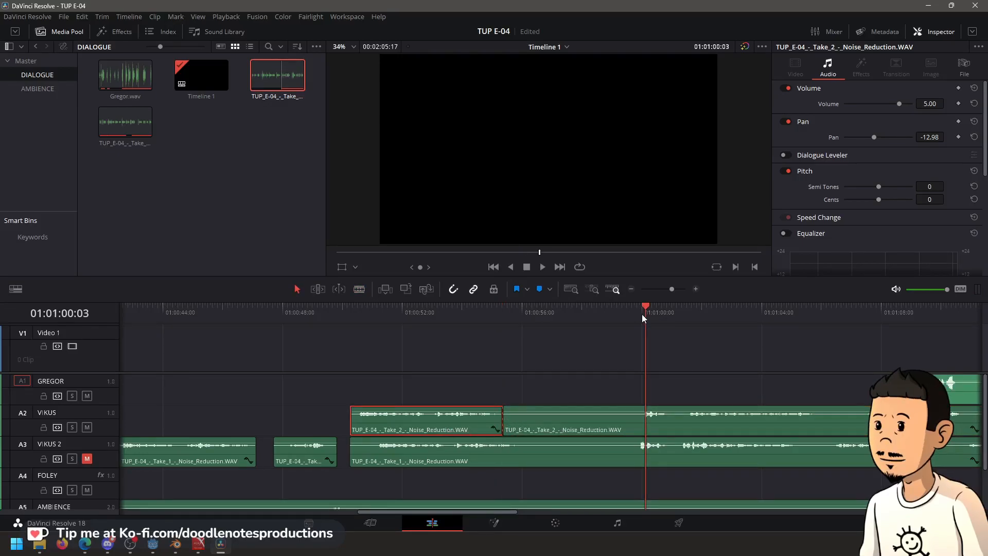
key(space)
scroll(610, 385, right, 3)
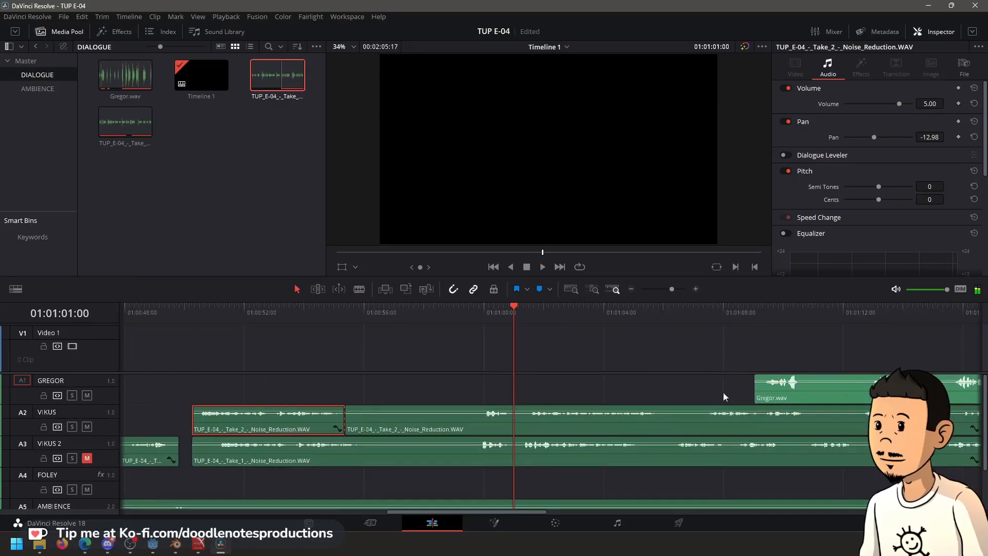
drag(844, 391, 435, 404)
click(306, 316)
key(space)
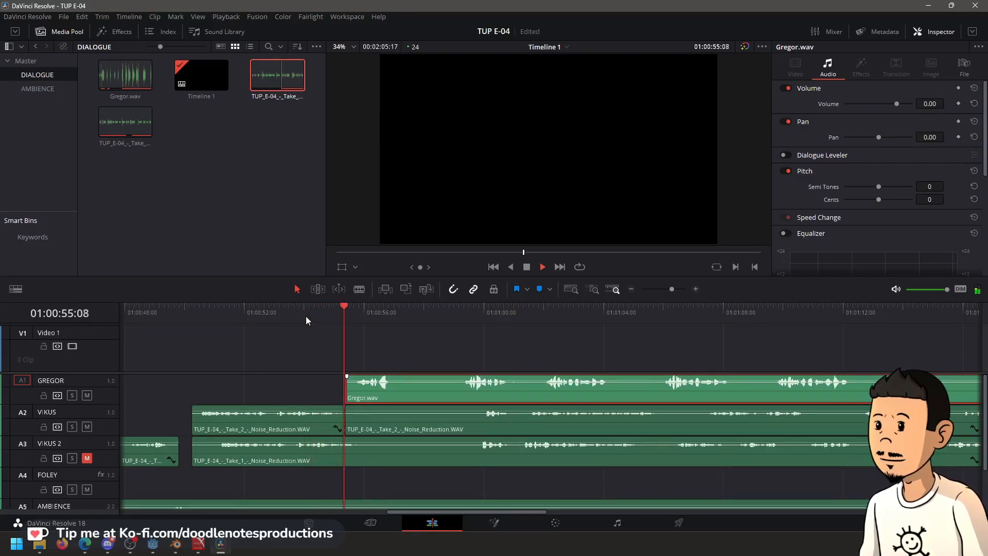
key(space)
drag(402, 418, 582, 416)
Trim the first two phrases off the last Gregor.wav clip, realigning its start with the end of the Take_2 line
drag(347, 391, 457, 392)
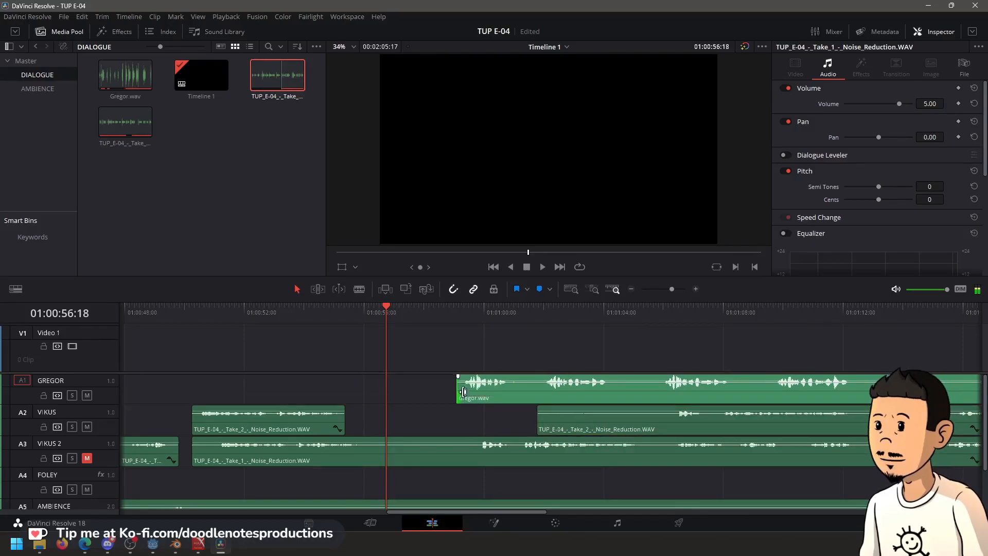
drag(520, 390, 409, 393)
click(329, 308)
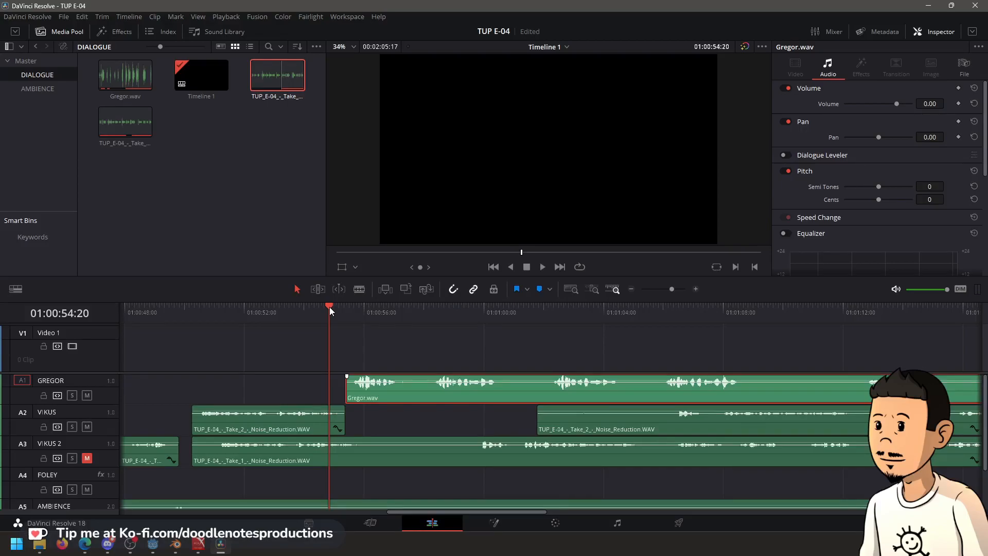
key(space)
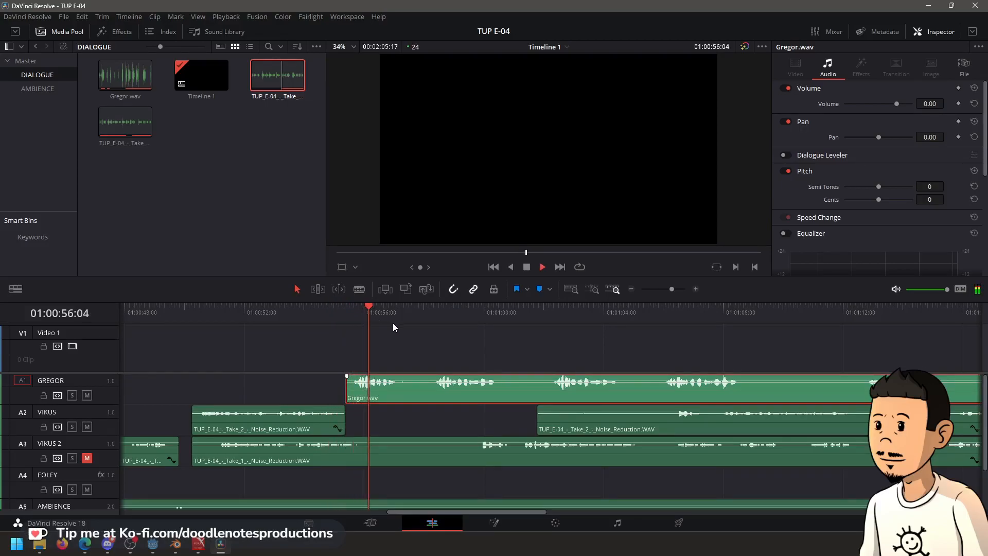
key(space)
drag(350, 395, 377, 401)
click(327, 315)
key(space)
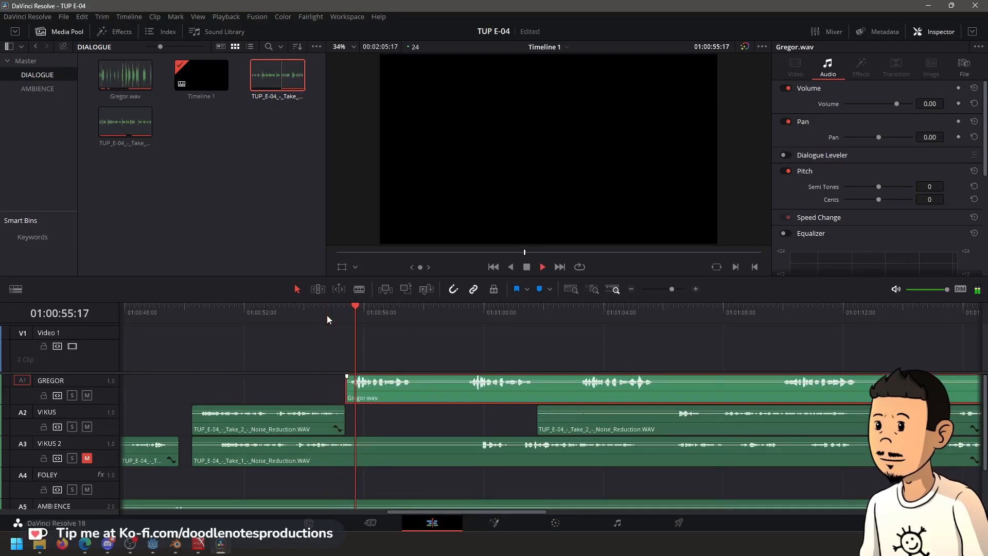
Split the Gregor.wav clip at about 01:00:57:20 and play the phrase after the cut
key(space)
key(ctrl+b)
click(464, 311)
key(space)
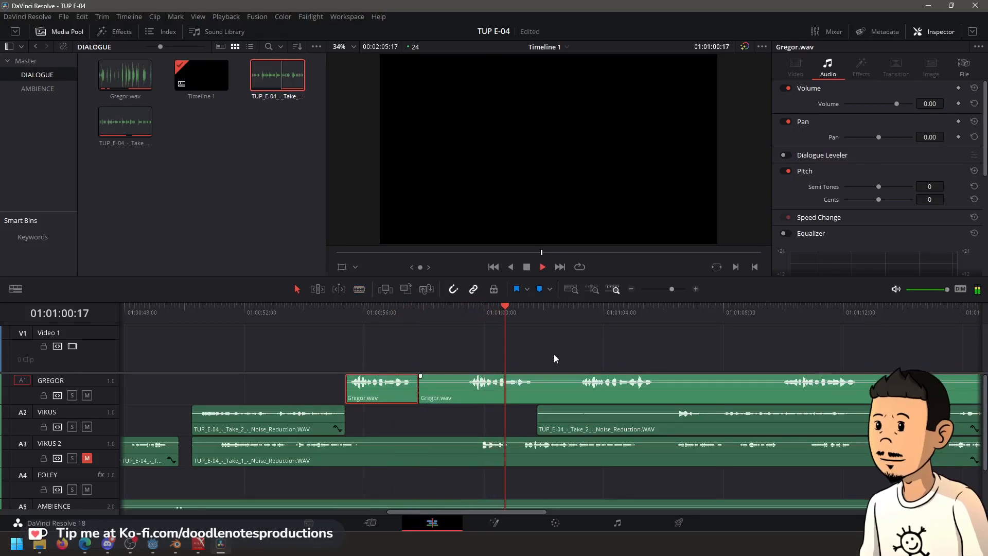
key(space)
Move the remaining Take_2 clip later to start at about 01:01:07:20 and play the last Gregor.wav clip from about 01:01:03
drag(578, 419, 741, 418)
click(387, 394)
click(572, 314)
key(space)
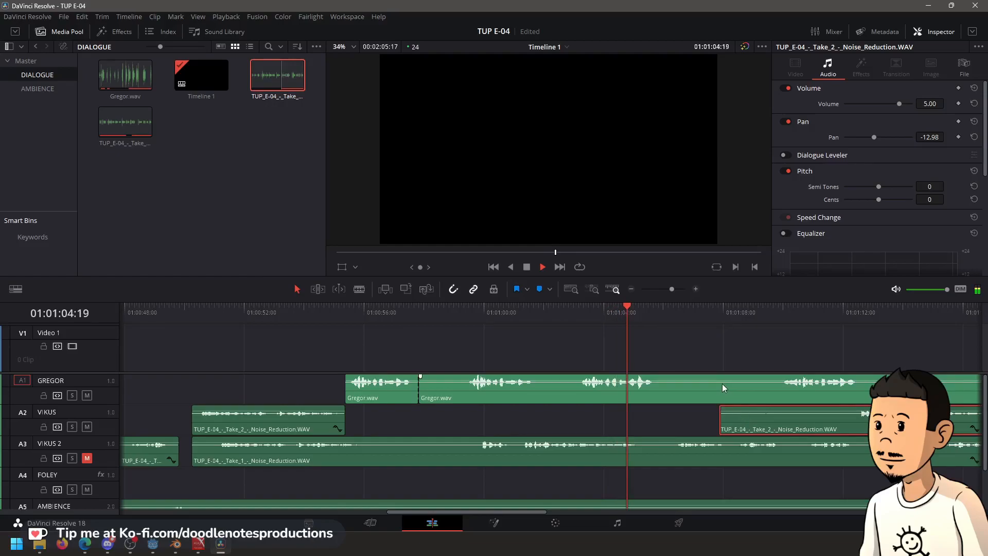
key(space)
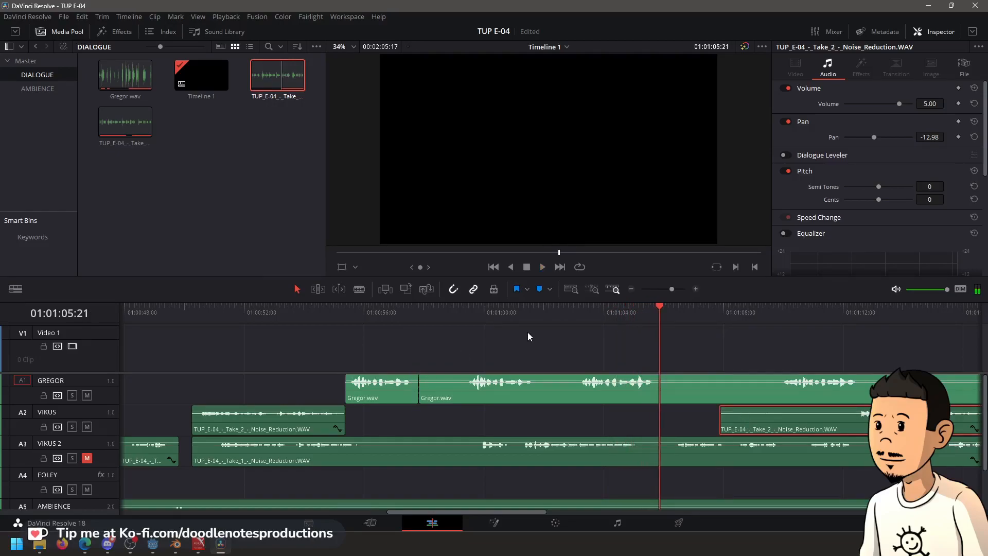
Trim the start of the remaining Take_1 clip on VIKUS 2 to about 01:00:59:11 and save the project
click(335, 318)
key(space)
key(space)
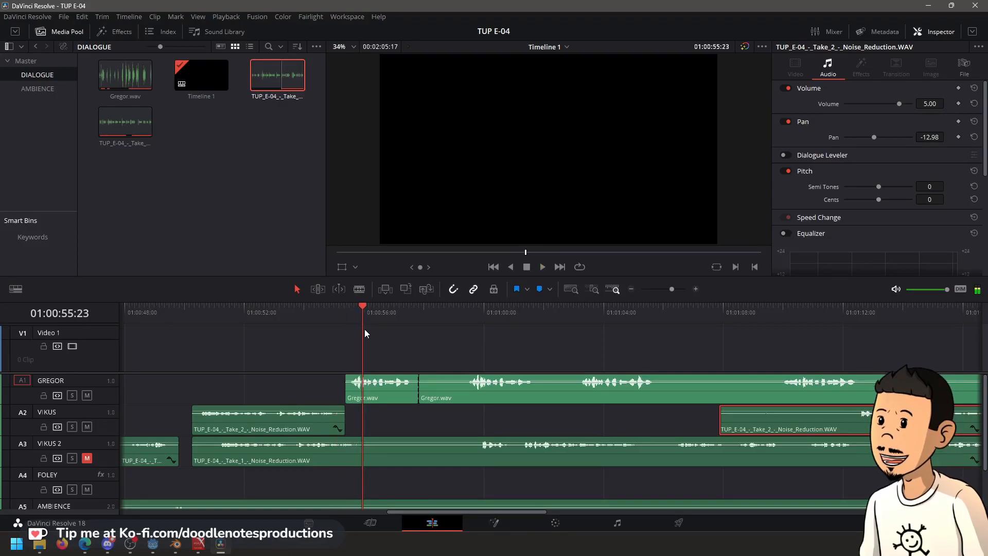
click(295, 320)
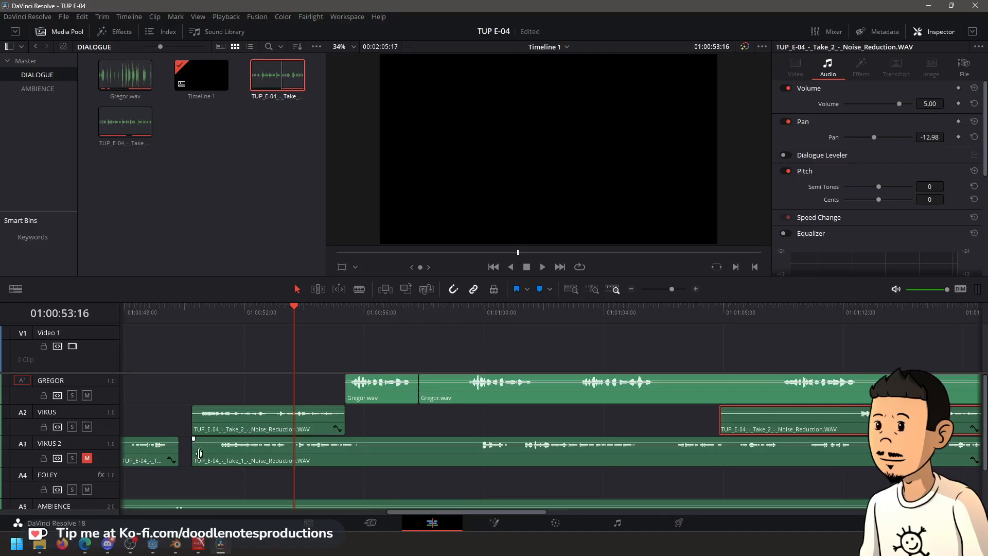
drag(200, 453, 467, 453)
key(space)
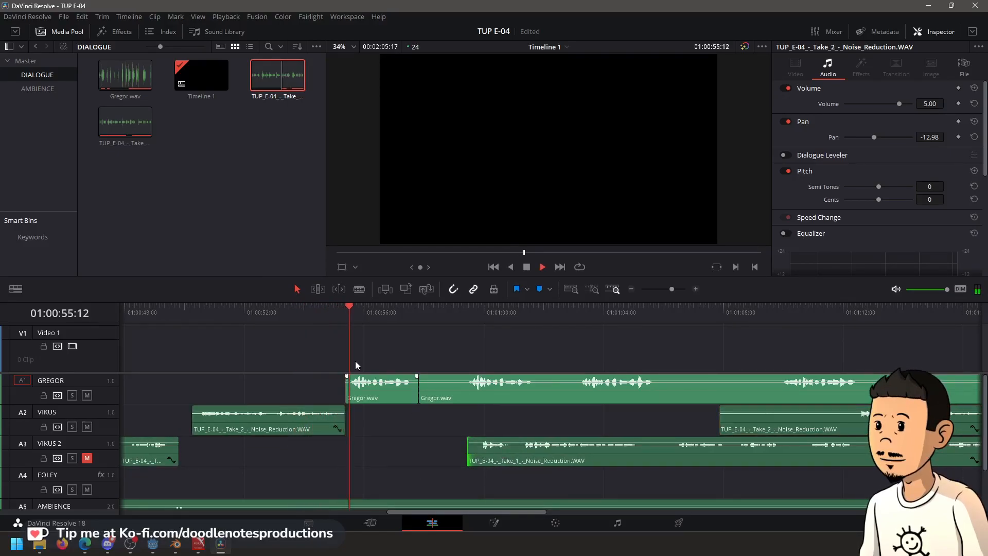
key(space)
key(ctrl+s)
Try moving the last two Gregor.wav clips later together to start at about 01:00:56:06, and replay the transition
click(196, 315)
key(space)
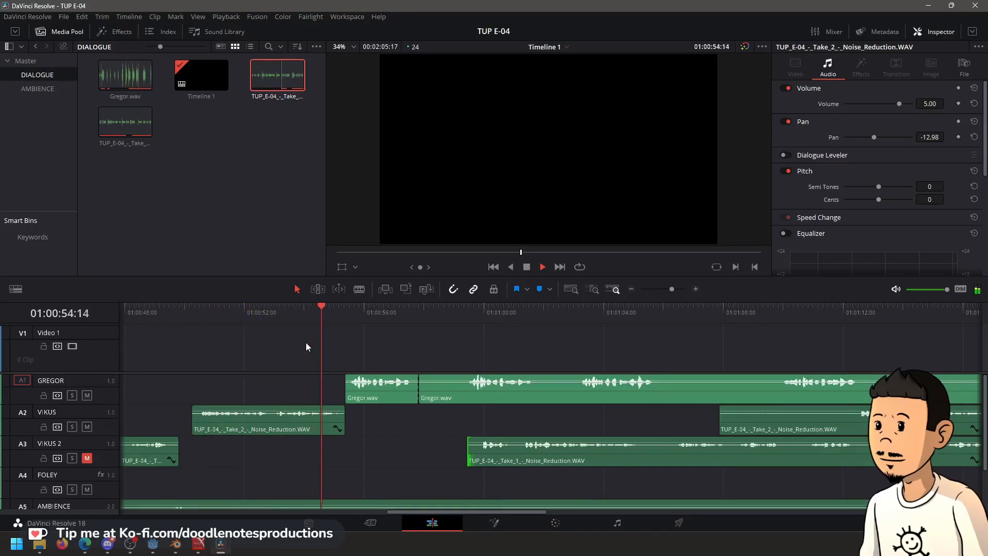
key(space)
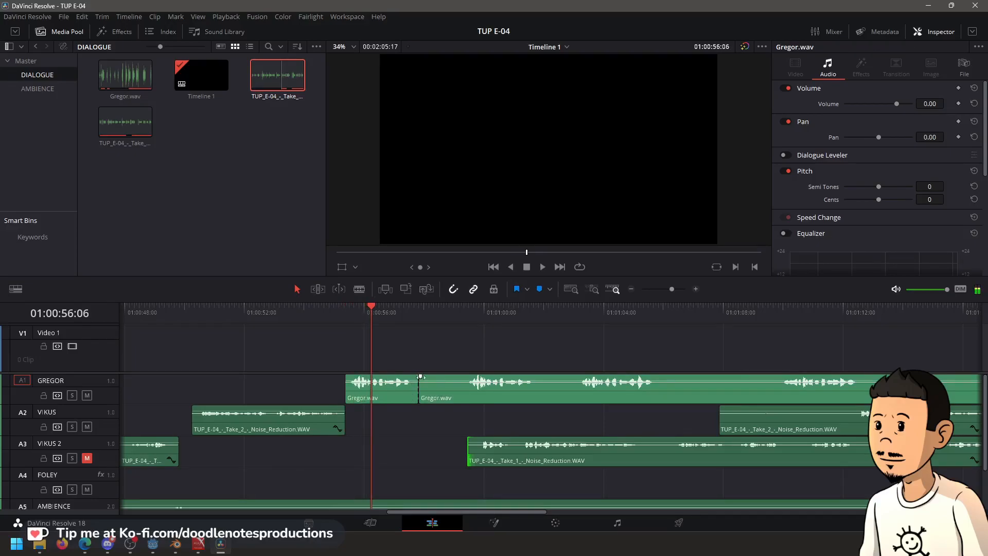
drag(439, 385, 465, 401)
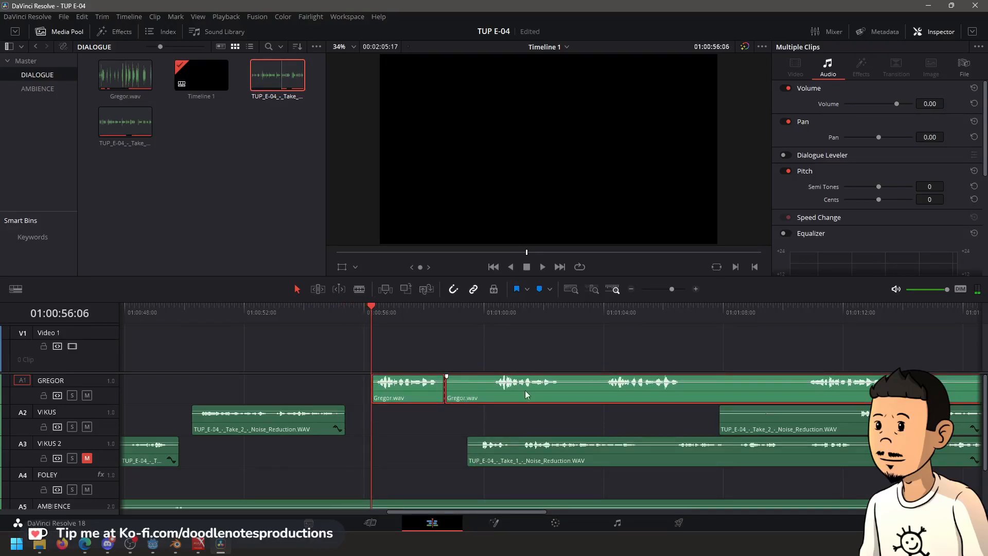
scroll(529, 393, down, 2)
click(515, 322)
key(space)
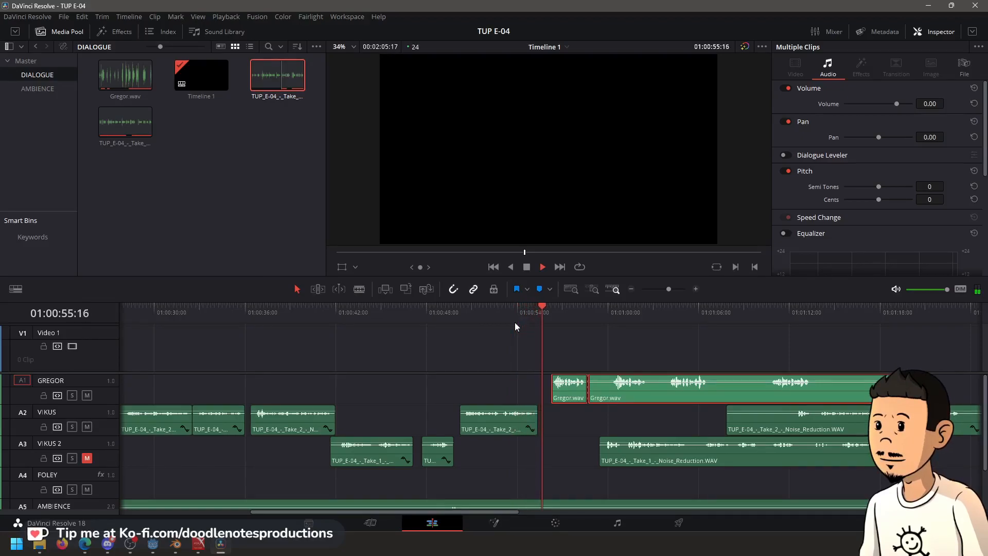
key(space)
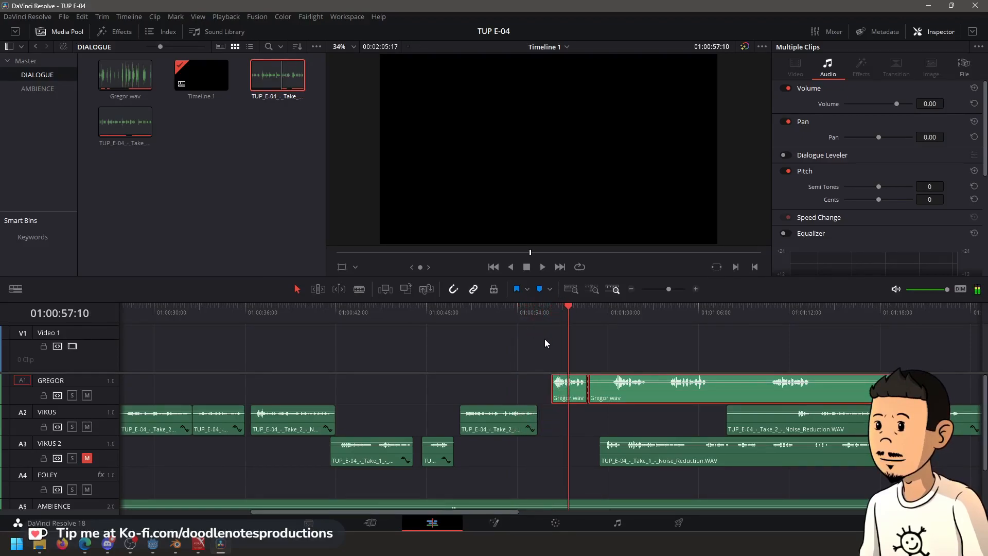
Shift both Gregor.wav clips earlier by 21 frames to directly follow the Take_2 line, and play them
drag(565, 397, 551, 399)
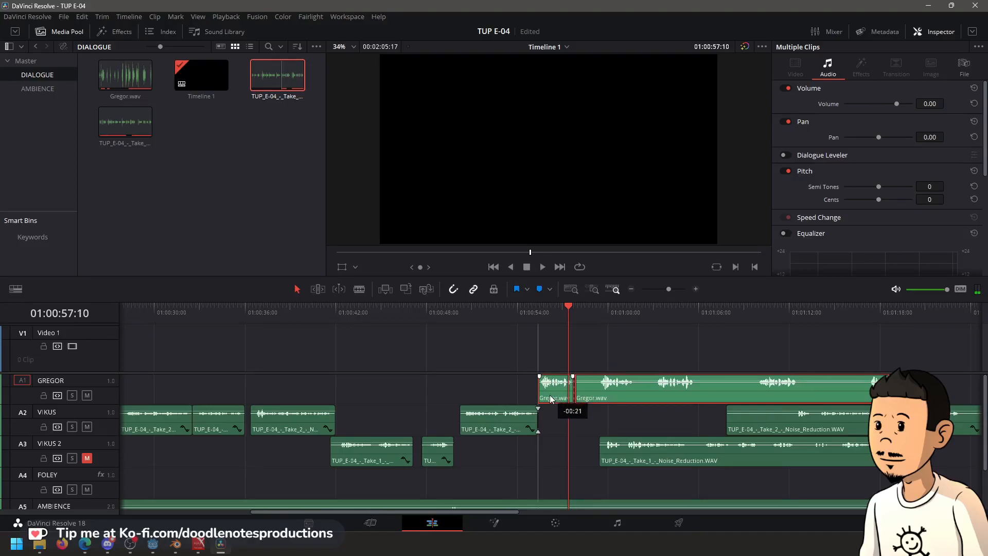
click(512, 319)
key(space)
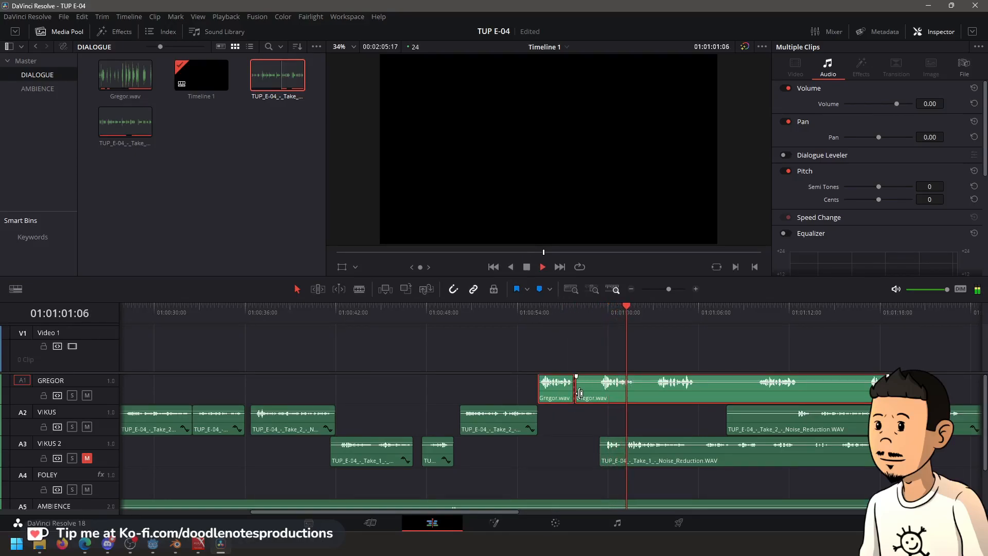
Trim Gregor.wav's second phrase, split it off at about 01:01:01:21 and move it over the first phrase, right after the Take_2 line
drag(580, 394, 602, 394)
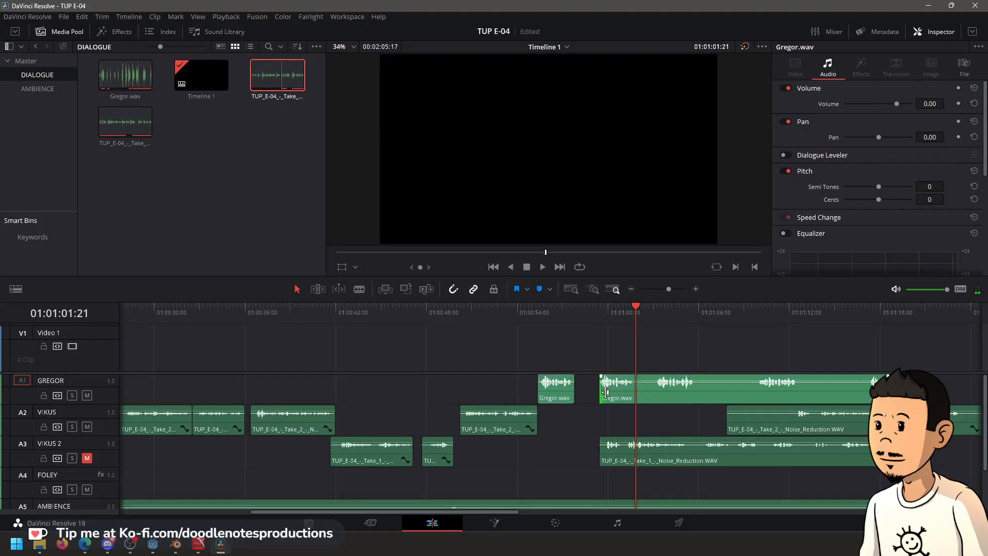
scroll(534, 407, up, 2)
scroll(534, 407, up, 1)
drag(454, 390, 435, 390)
key(b)
click(554, 387)
key(a)
drag(505, 399, 331, 396)
click(216, 309)
key(space)
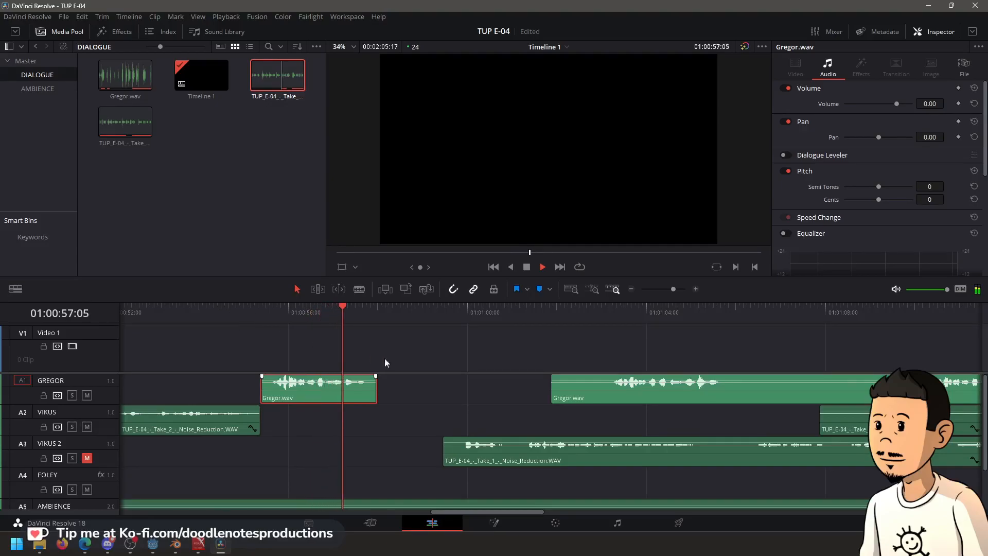
Move the remaining Take_1 clip earlier to about 01:00:57:16 and the last Take_2 clip to directly follow Gregor's line
key(space)
drag(539, 460, 462, 457)
key(space)
key(space)
drag(838, 427, 421, 420)
click(328, 307)
key(space)
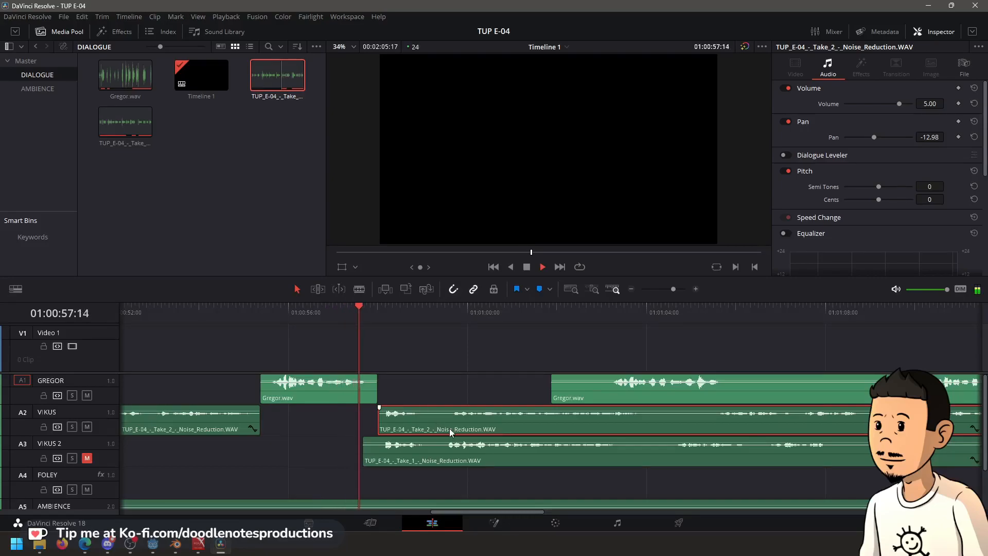
Delete the remaining Take_1 clip from VIKUS 2 and replay Gregor's line into the Take_2 reply
key(space)
click(423, 456)
key(Delete)
click(228, 320)
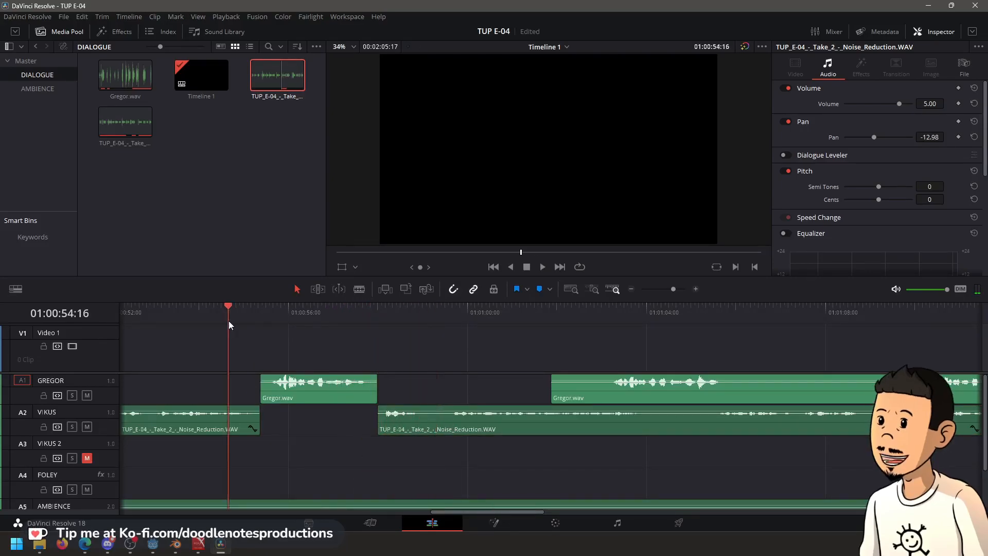
key(space)
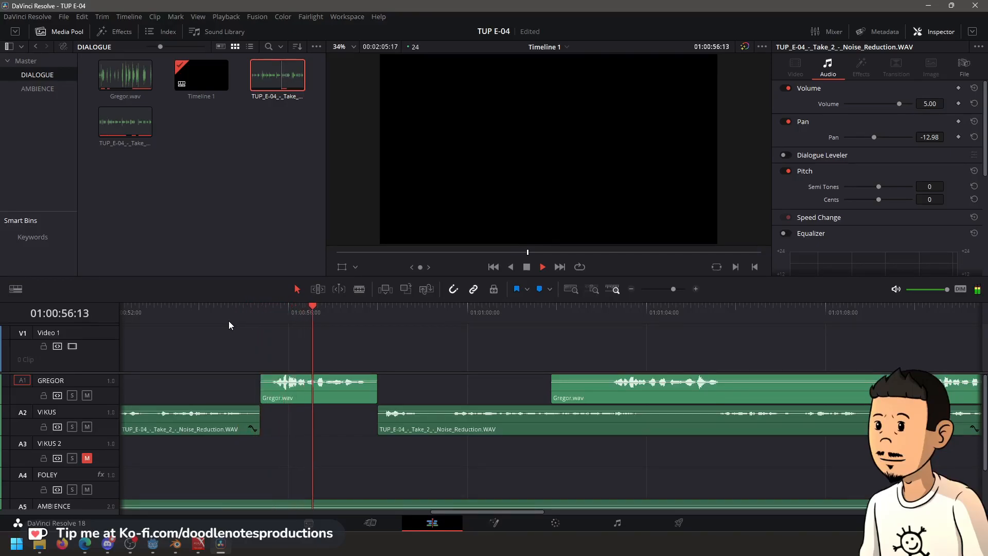
key(space)
Play into the Take_2 reply and move the last Gregor.wav clip later to start at about 01:01:08:15
key(space)
scroll(477, 391, down, 3)
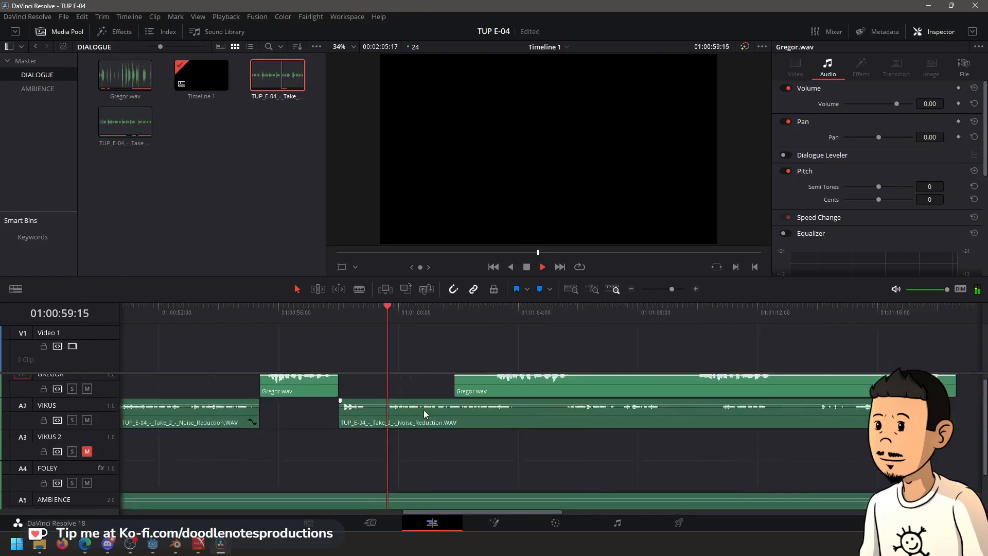
scroll(443, 423, right, 2)
key(space)
drag(487, 396, 687, 398)
Split the last Take_2 clip at about 01:01:04:03 and shorten the pause after the cut by trimming and closing the gap
key(space)
scroll(488, 431, right, 2)
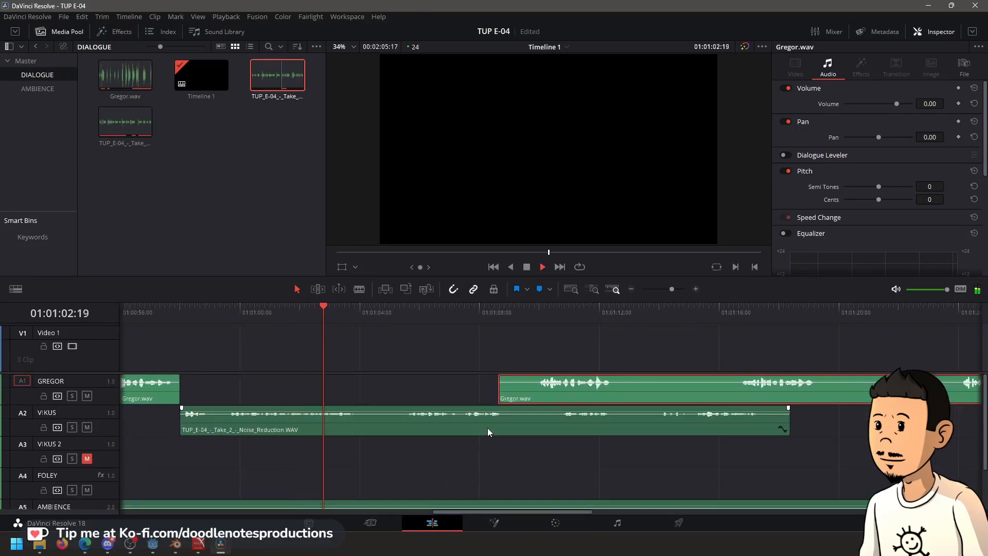
key(space)
key(b)
click(368, 426)
drag(368, 422, 397, 425)
key(space)
click(327, 316)
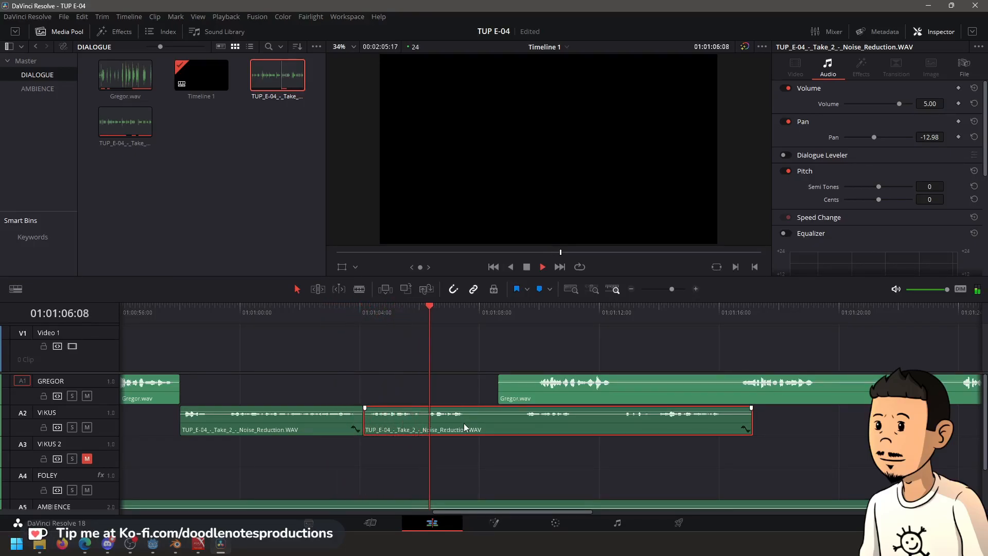
Split the Take_2 reply at about 01:01:07:20, shorten the pause after it and move the last Gregor.wav clip to about 01:01:12:00
key(space)
key(ctrl+b)
drag(477, 424, 506, 419)
key(space)
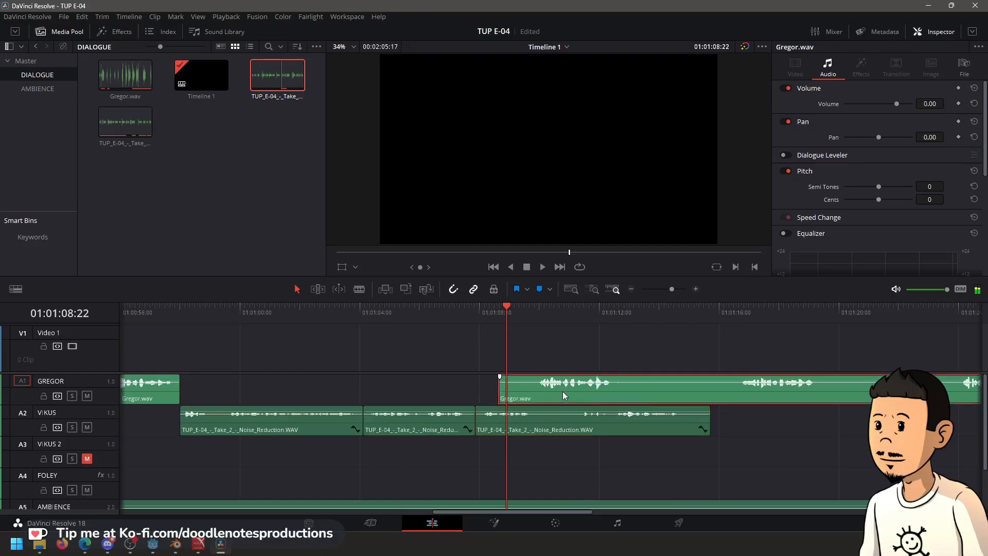
drag(563, 391, 662, 381)
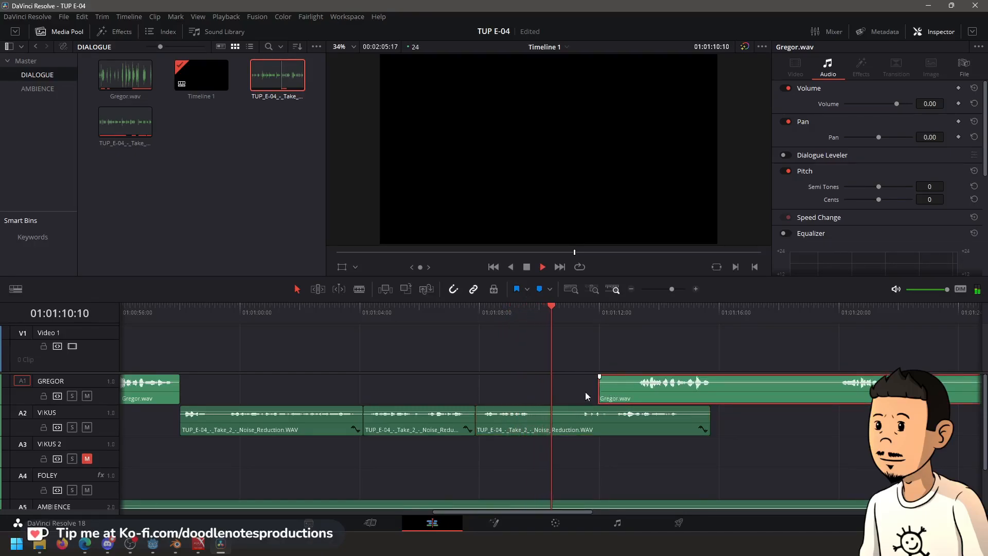
Split the Take_2 reply at about 01:01:09:22, tighten the pause there and move the last Gregor.wav clip to about 01:01:15:12
drag(542, 311, 536, 314)
key(ctrl+b)
drag(538, 427, 582, 425)
key(space)
drag(652, 395, 759, 385)
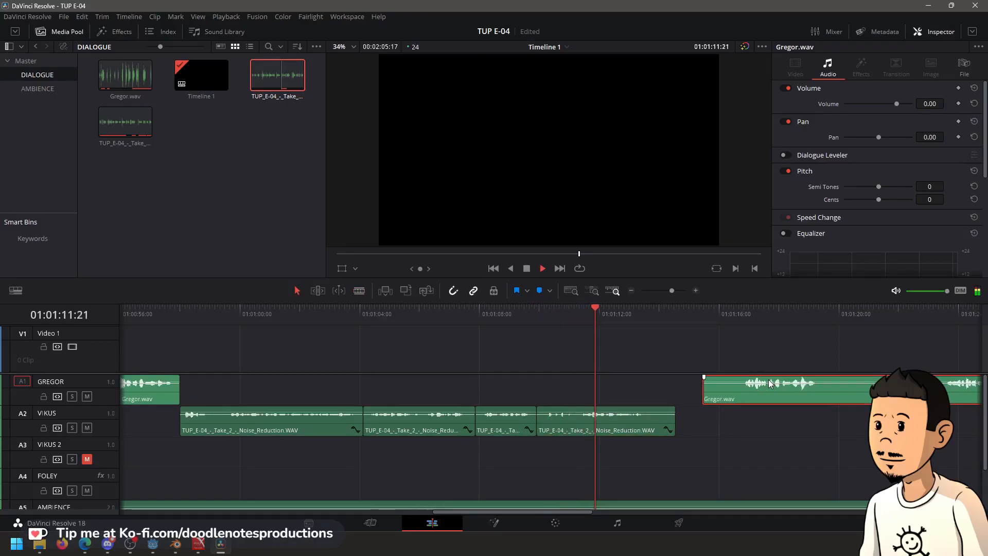
Replay the Take_2 reply and move its last two clips later to start at about 01:01:08:07, lengthening the pause before them
key(space)
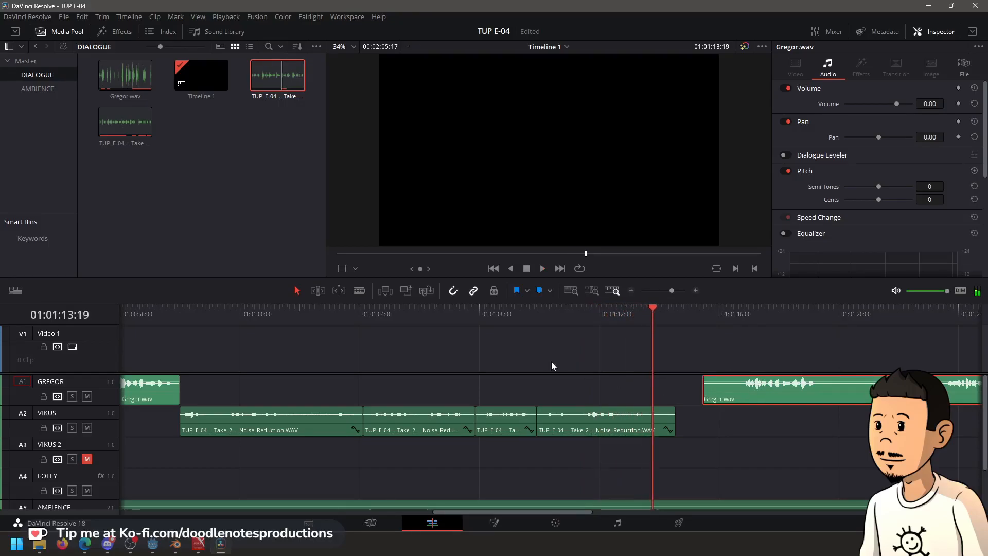
click(398, 316)
key(space)
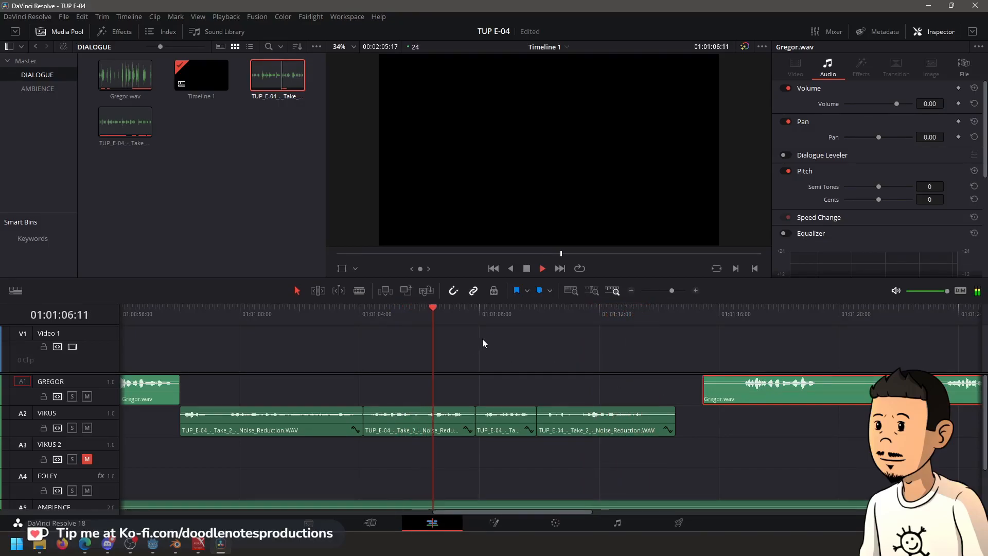
key(space)
click(322, 315)
key(space)
drag(520, 457, 576, 424)
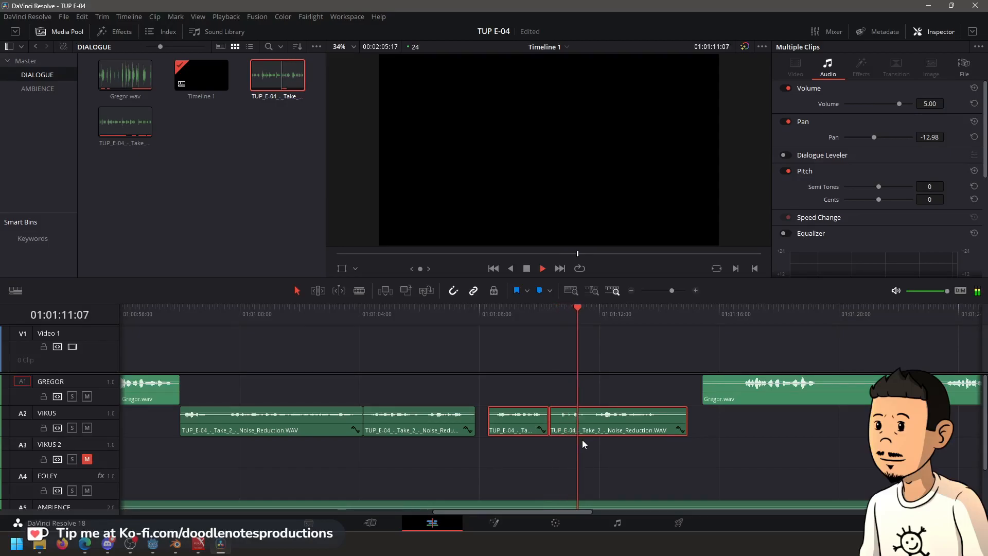
click(573, 440)
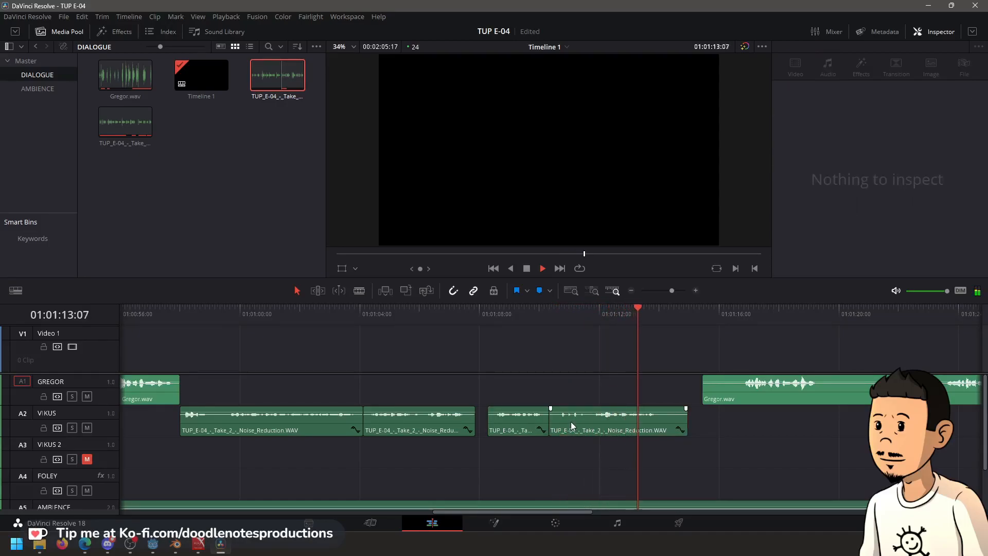
Move the last Gregor.wav clip earlier to about 01:01:14:06 and trim its start to the line at about 01:01:22:05
click(711, 392)
drag(663, 394, 469, 395)
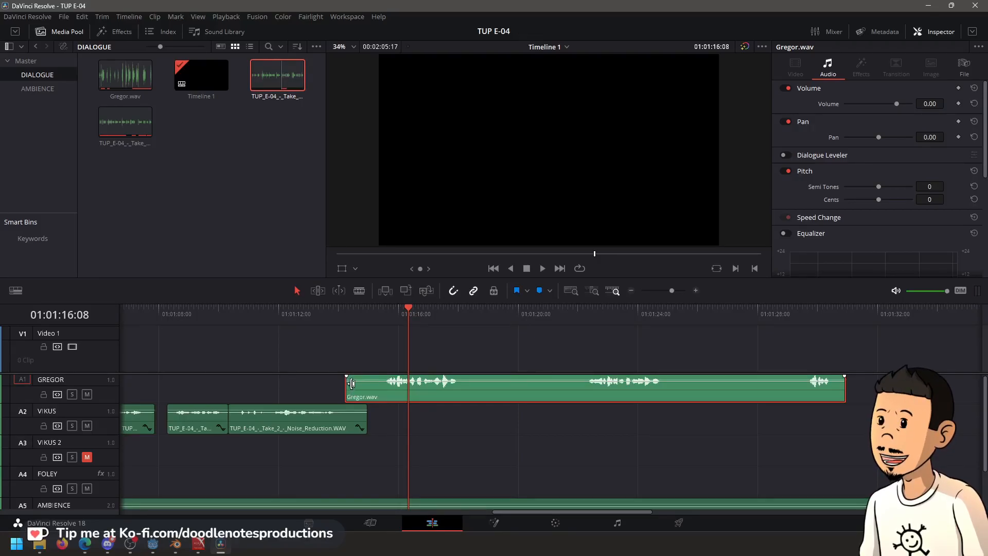
click(584, 308)
key(space)
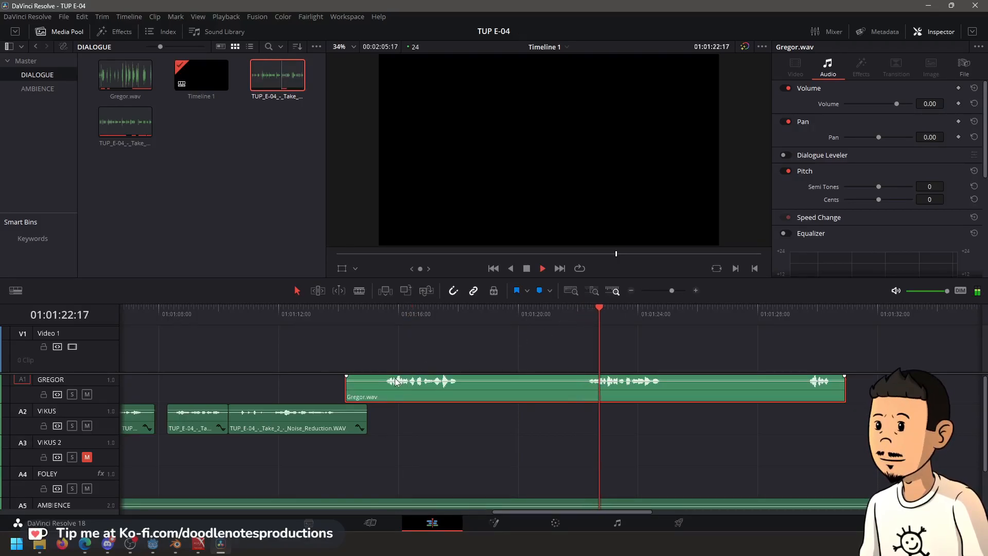
key(space)
drag(350, 390, 586, 395)
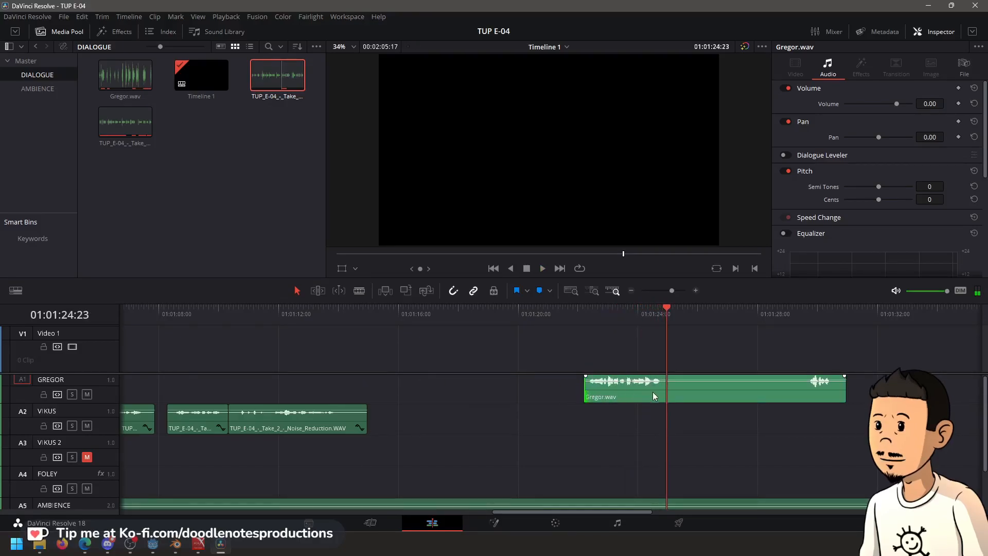
Split the Gregor.wav clip at 01:01:24:23, place its trimmed final line at about 01:01:14:23 and save the project
key(ctrl+b)
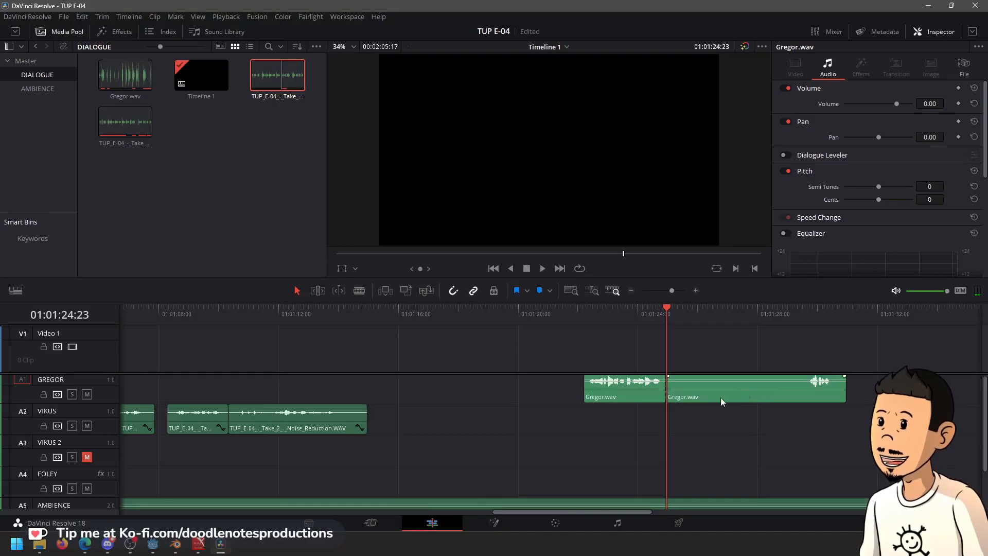
drag(668, 390, 395, 391)
click(329, 313)
key(space)
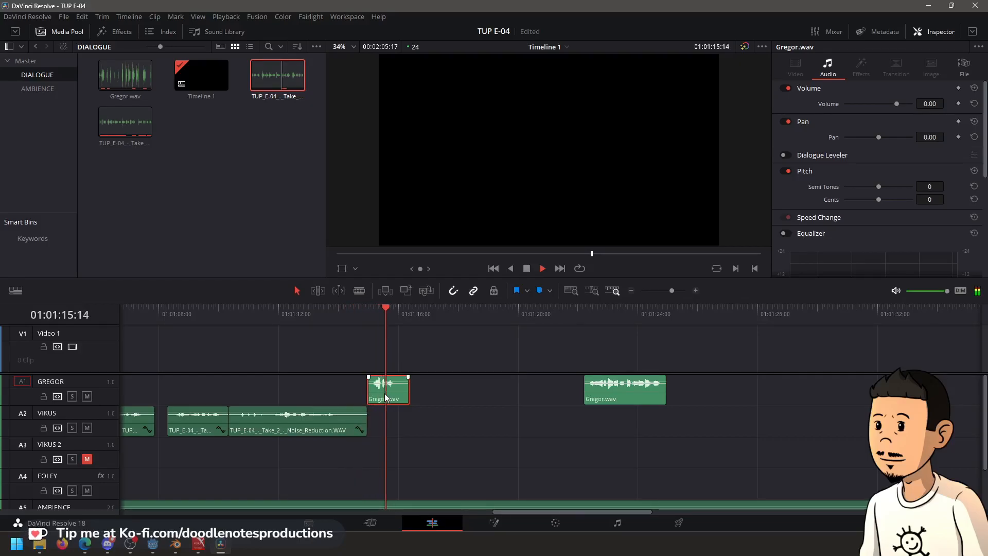
key(space)
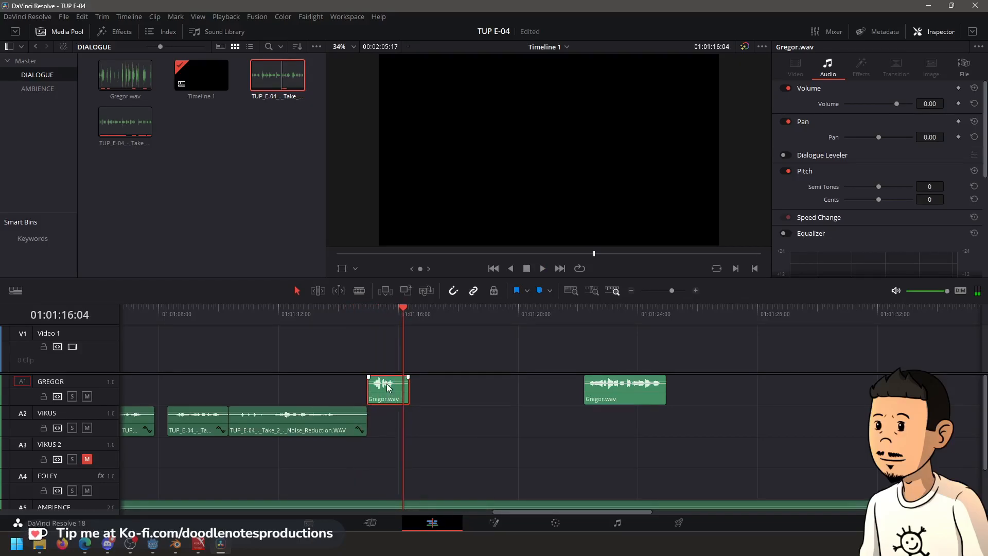
key(Home)
key(ctrl+s)
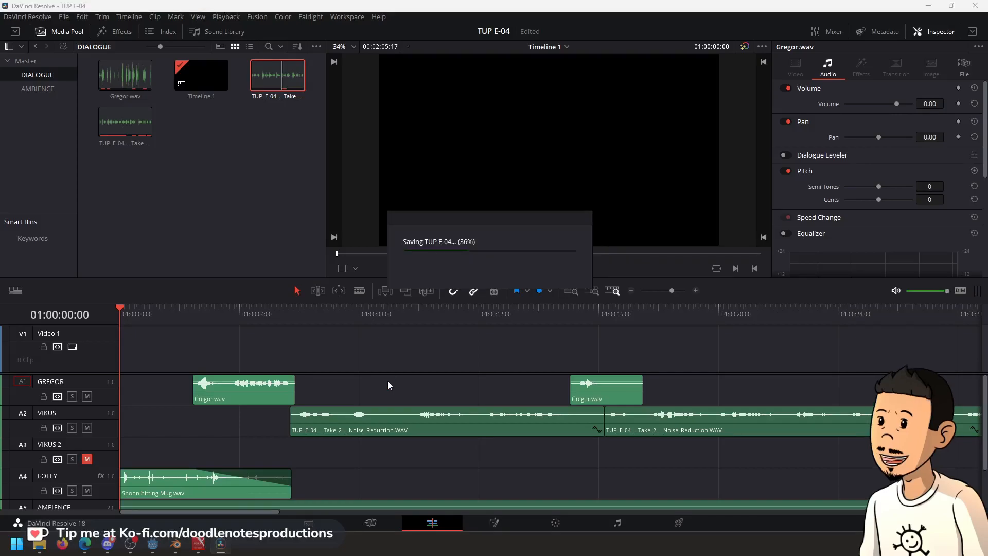
Play the end of the Take_2 reply and move the short Gregor.wav clip after it 01:16 later
scroll(480, 414, down, 3)
click(678, 321)
key(space)
drag(703, 396, 716, 397)
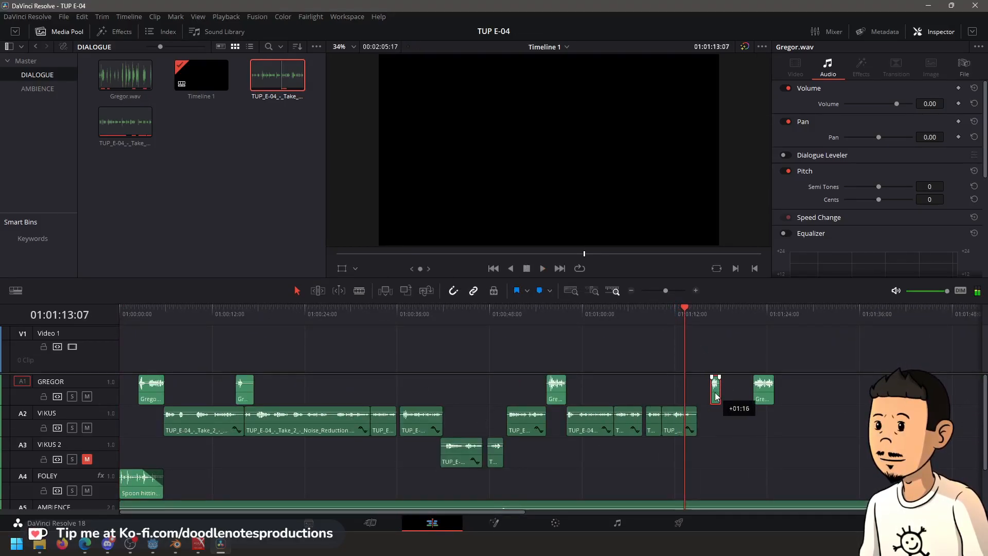
Audition Spoon hitting Mug.wav from the AMBIENCE bin and mark its in point at 00:00:02:19
click(43, 88)
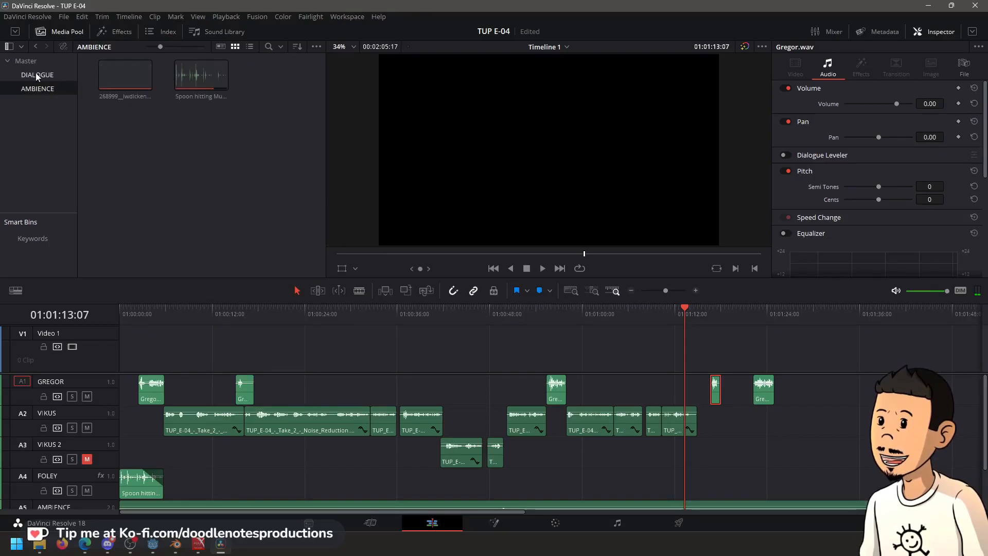
double_click(200, 79)
key(space)
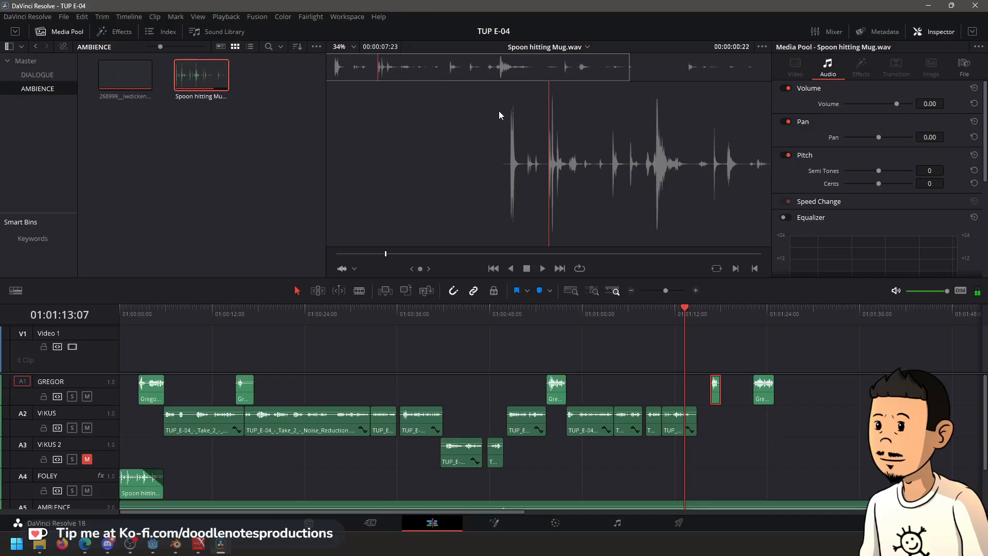
click(484, 62)
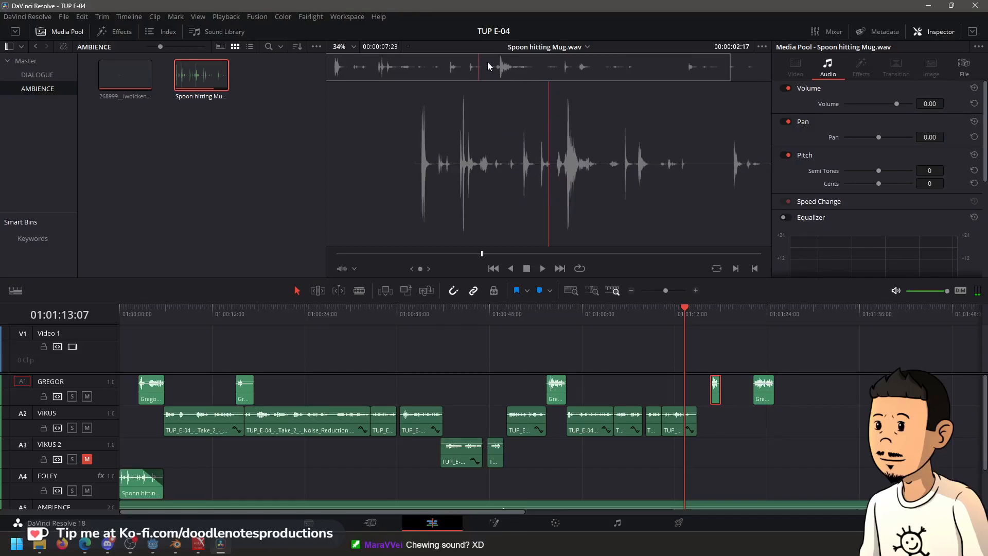
key(space)
key(space)
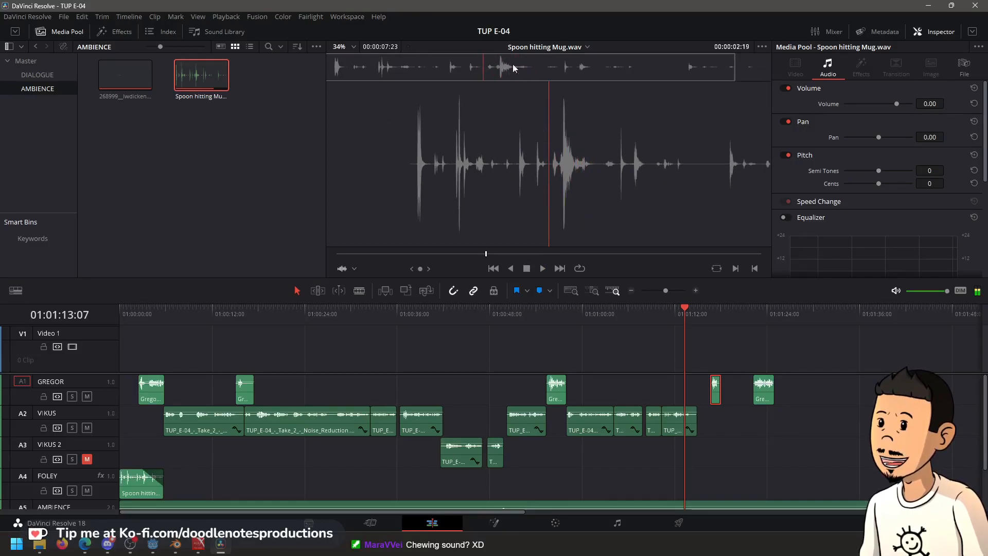
click(737, 268)
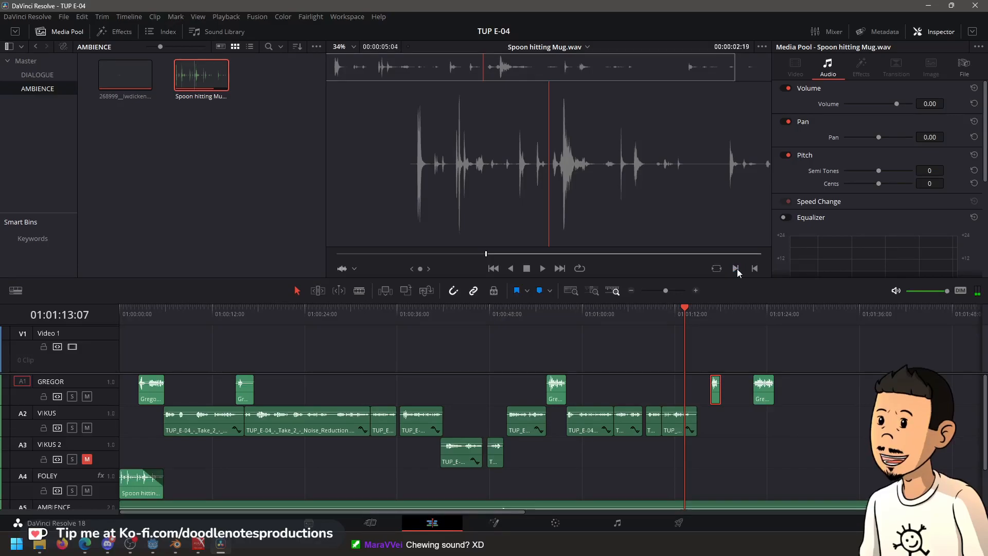
key(space)
click(755, 269)
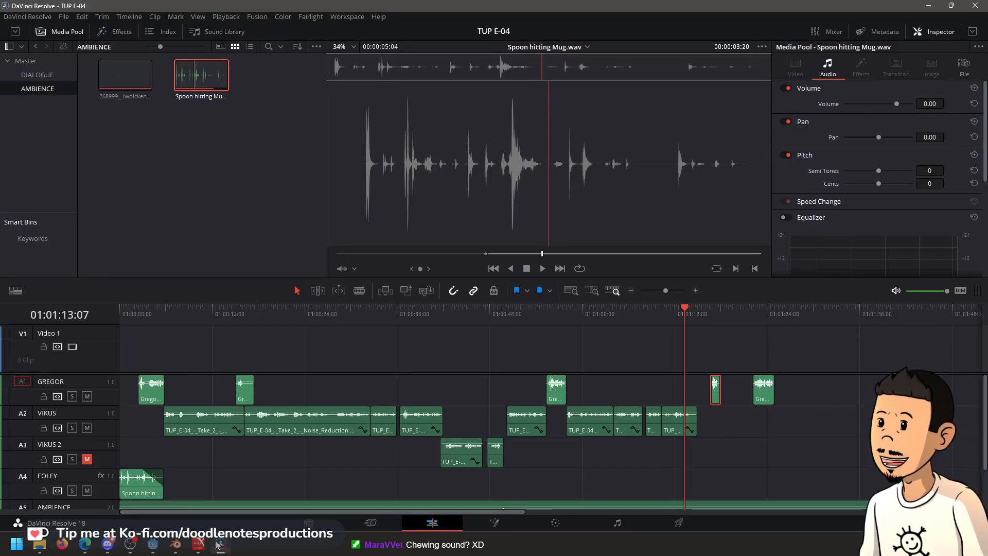
Switch to the book in PDF X and read the Chapter 6 passage on page 43 for the scene's dialogue and actions
click(199, 544)
click(248, 484)
scroll(631, 349, down, 3)
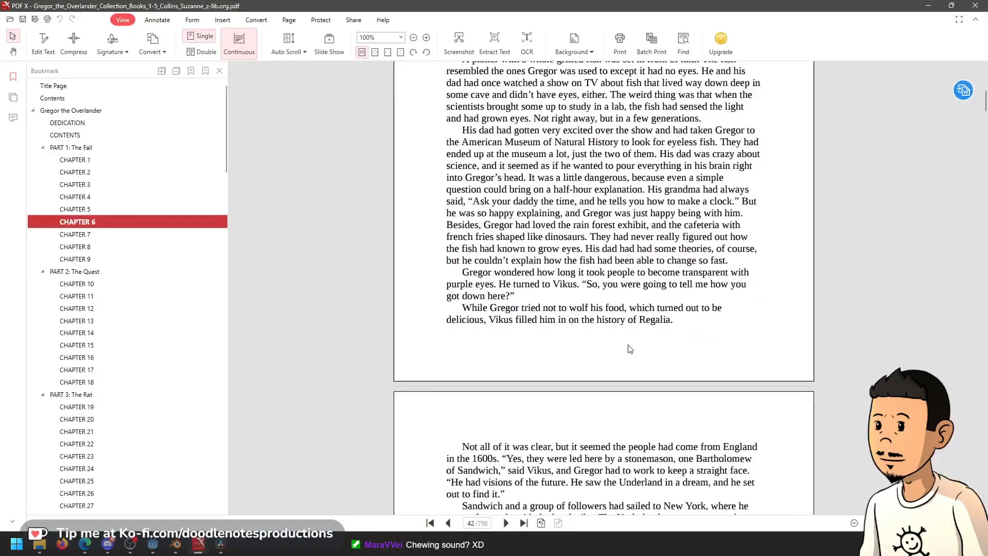
scroll(507, 374, down, 1)
scroll(507, 374, down, 5)
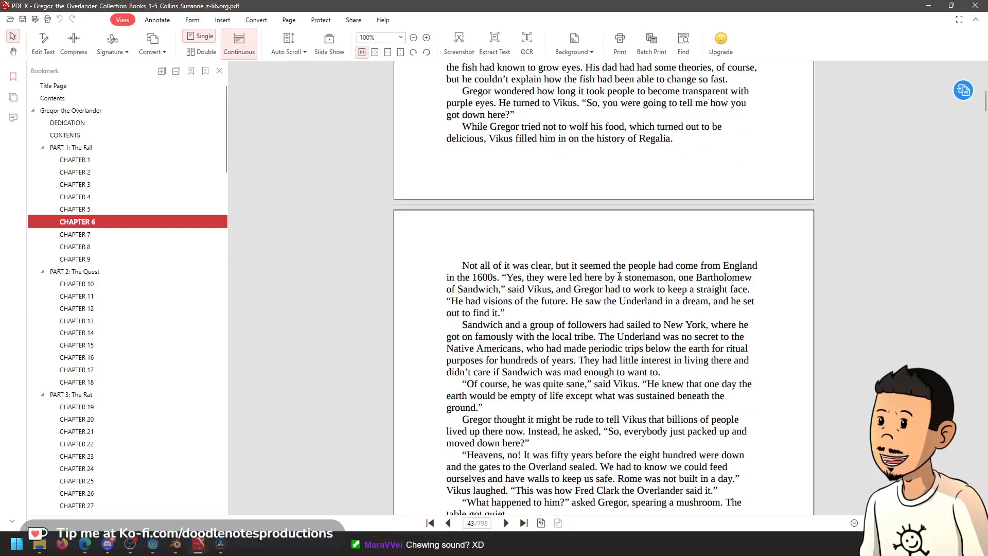
scroll(732, 190, down, 3)
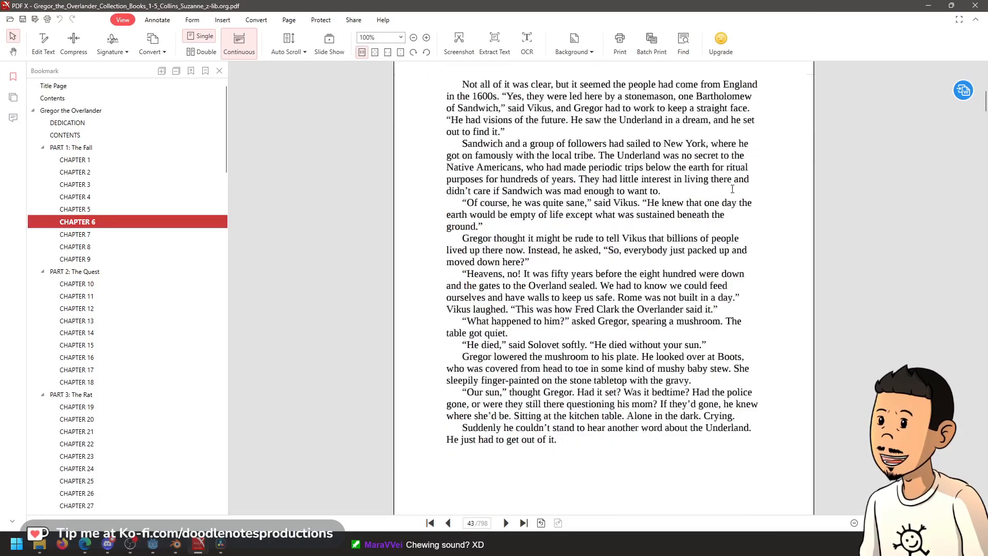
scroll(594, 220, up, 2)
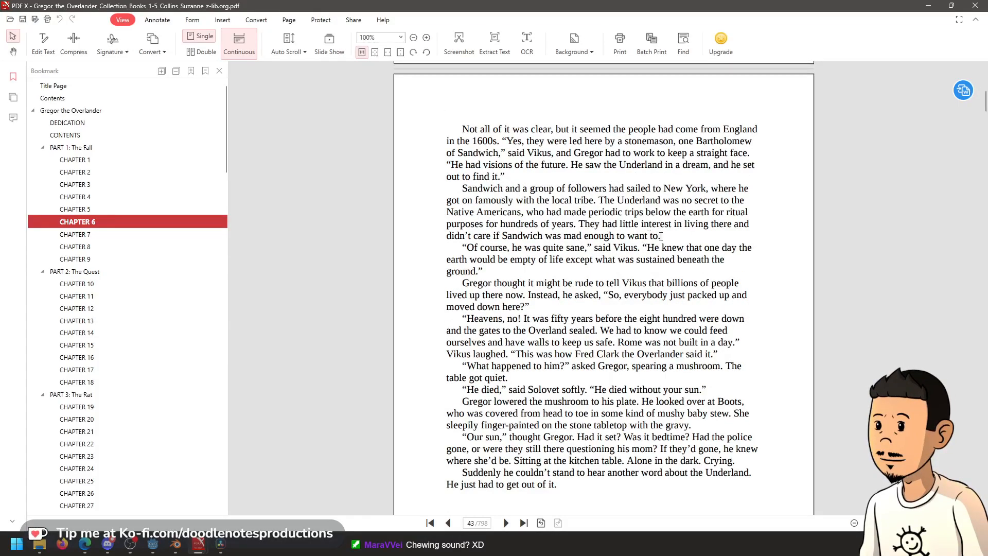
scroll(569, 209, down, 2)
scroll(514, 313, up, 1)
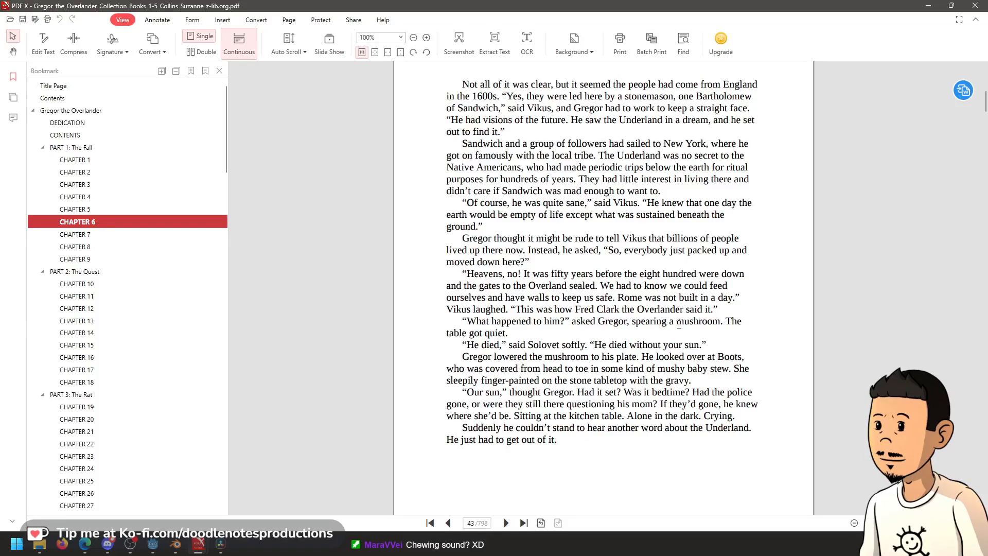
click(929, 7)
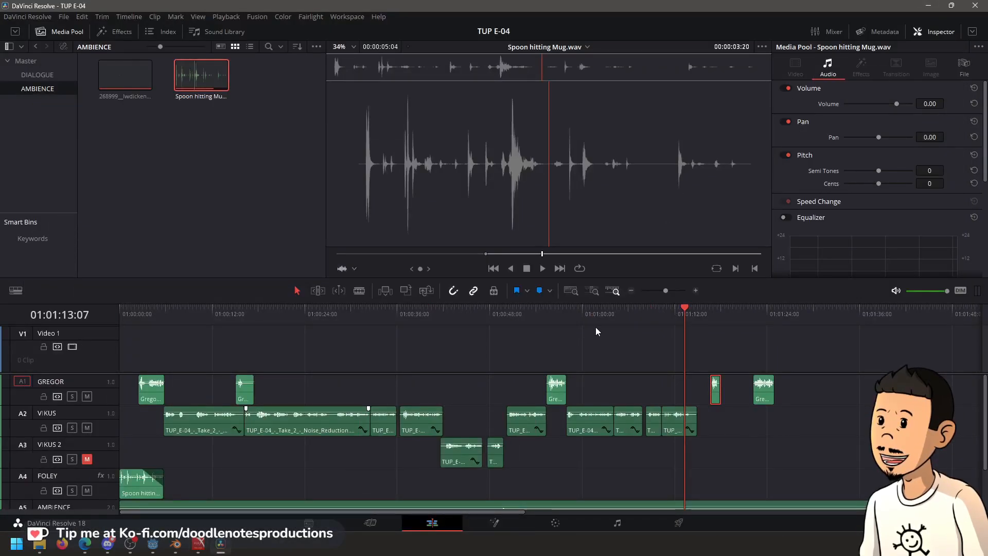
In DaVinci Resolve, play the Take_2 reply and place the marked Spoon hitting Mug.wav section on the FOLEY track at about 01:01:13:20
click(553, 327)
key(space)
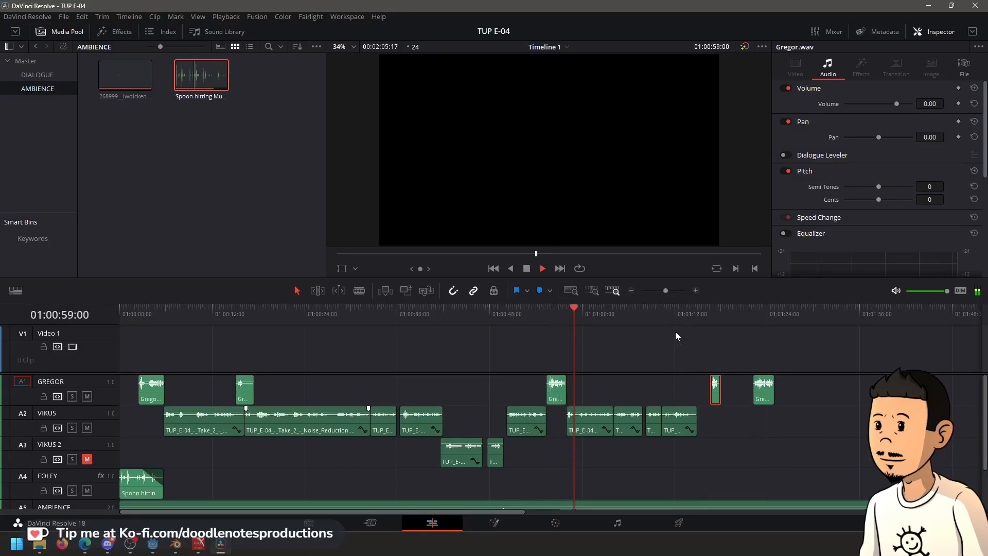
drag(699, 315, 687, 317)
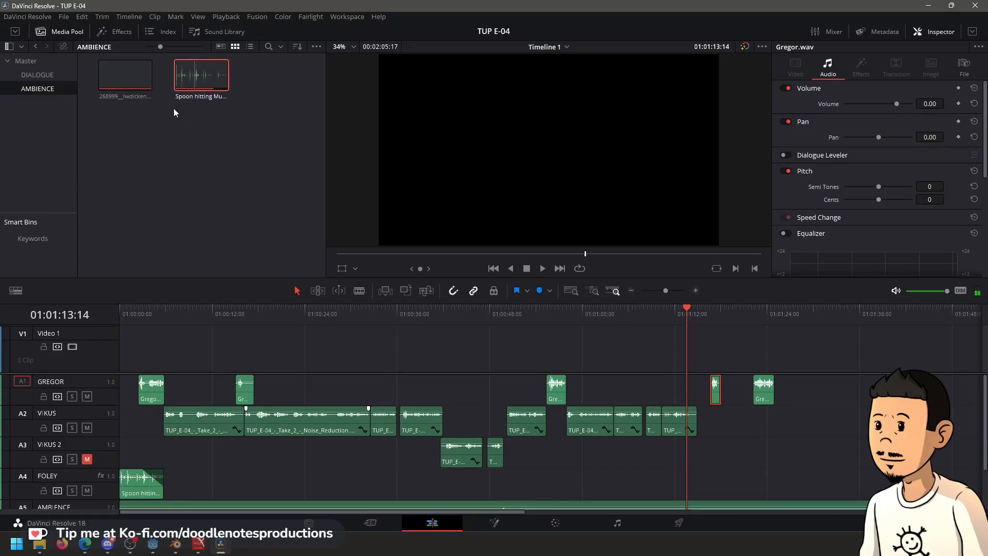
double_click(202, 70)
drag(565, 157, 619, 484)
scroll(736, 465, up, 3)
Play the new foley with the reply and move the short Gregor.wav clip earlier to start at about 01:01:15:16
key(space)
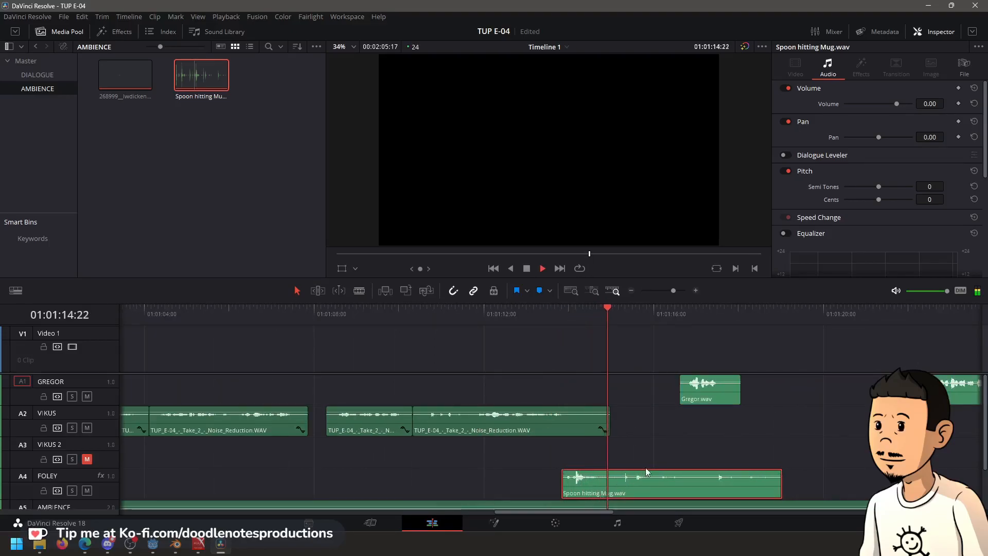
key(space)
drag(709, 393, 660, 390)
key(space)
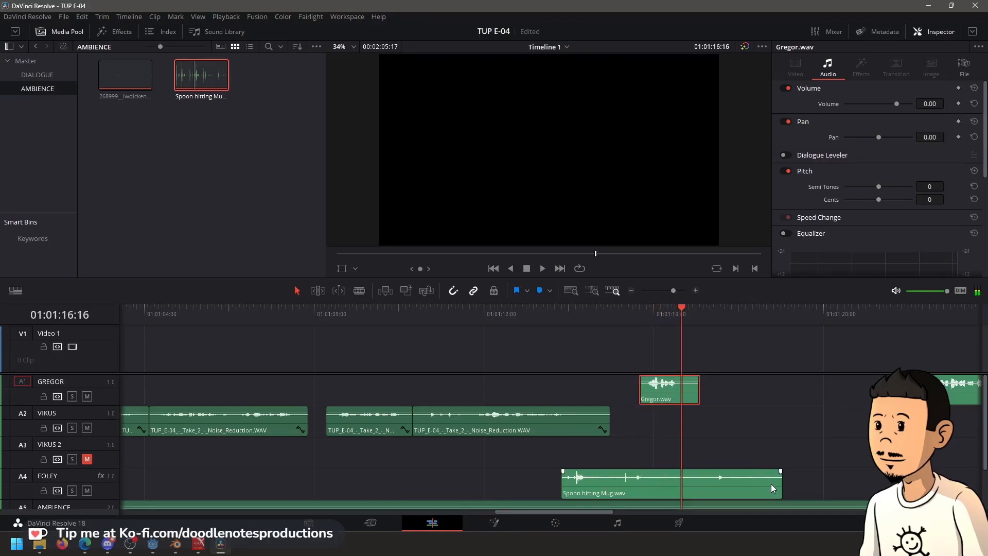
Trim the end of the new Spoon hitting Mug.wav clip to about 01:01:17:04, save the project and play from 01:01:13:09
drag(780, 483, 698, 479)
key(ctrl+s)
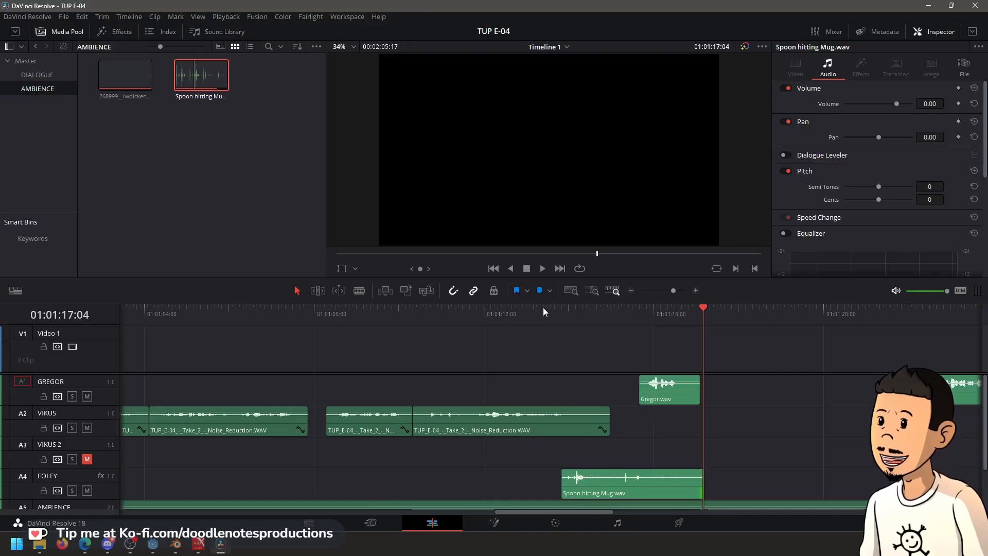
click(542, 307)
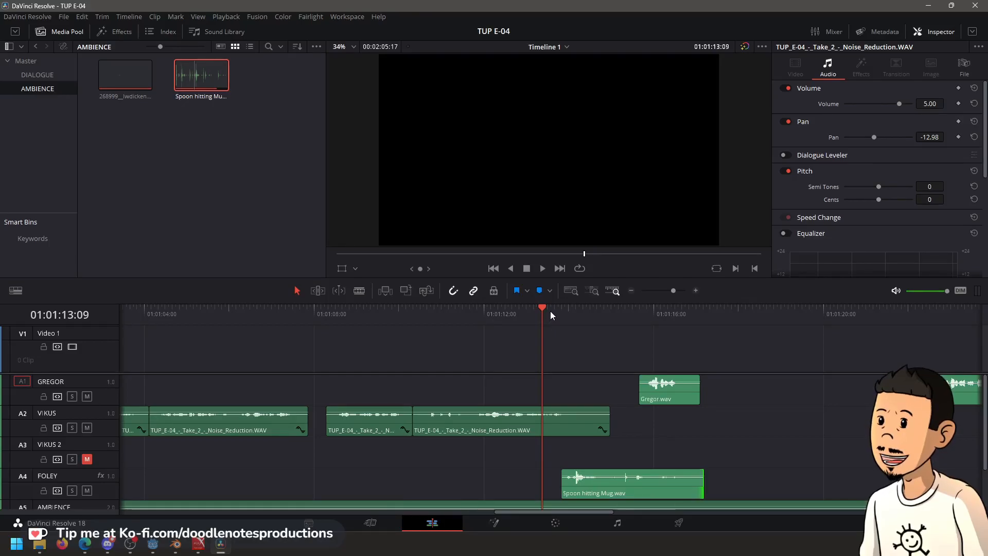
key(space)
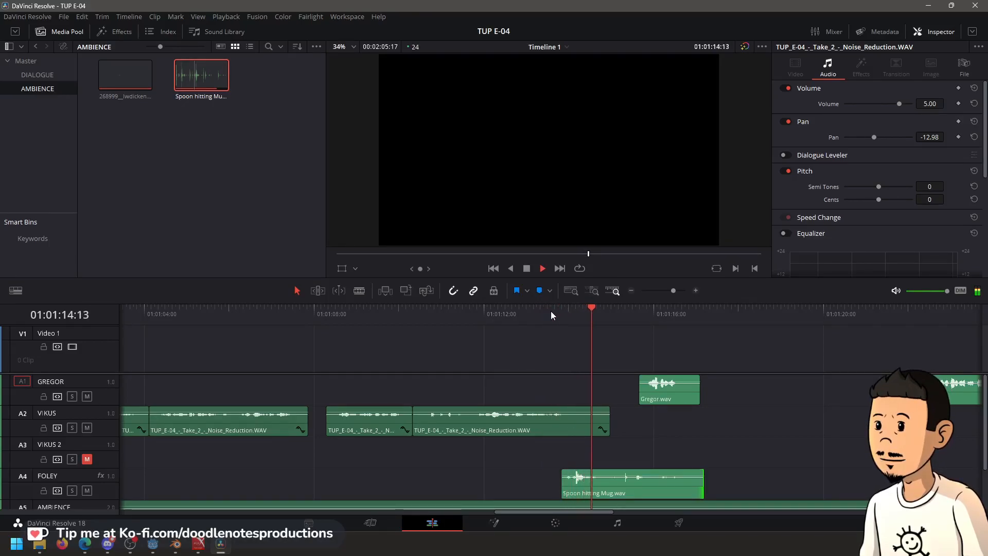
key(space)
key(space)
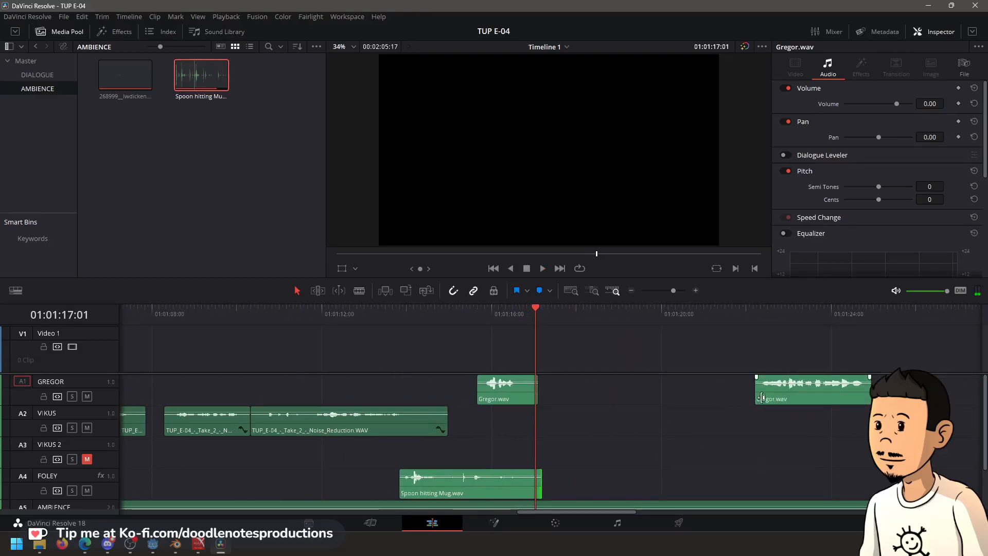
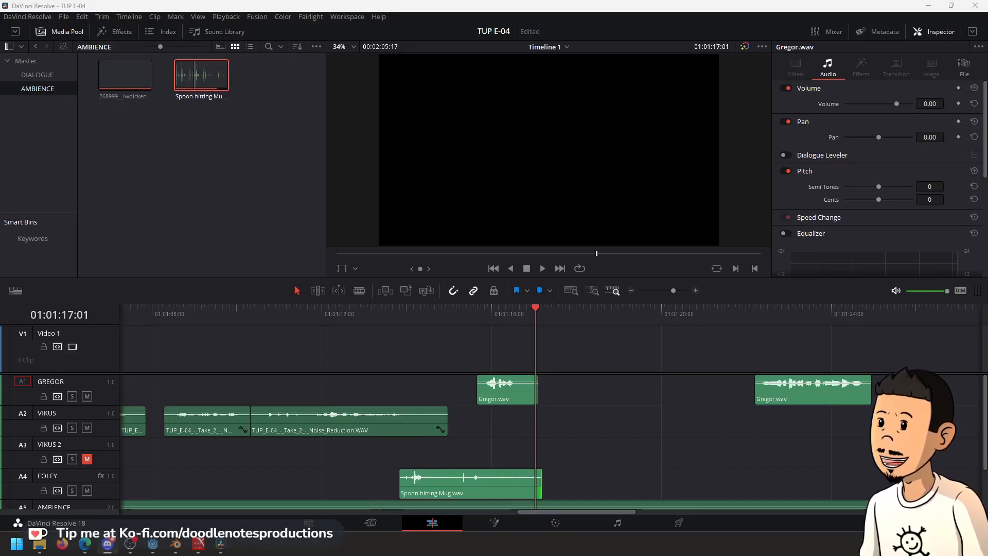
Play the ending from about 01:01:13:21 and delete the last Gregor.wav clip at about 01:01:22:05 on the GREGOR track
click(107, 1)
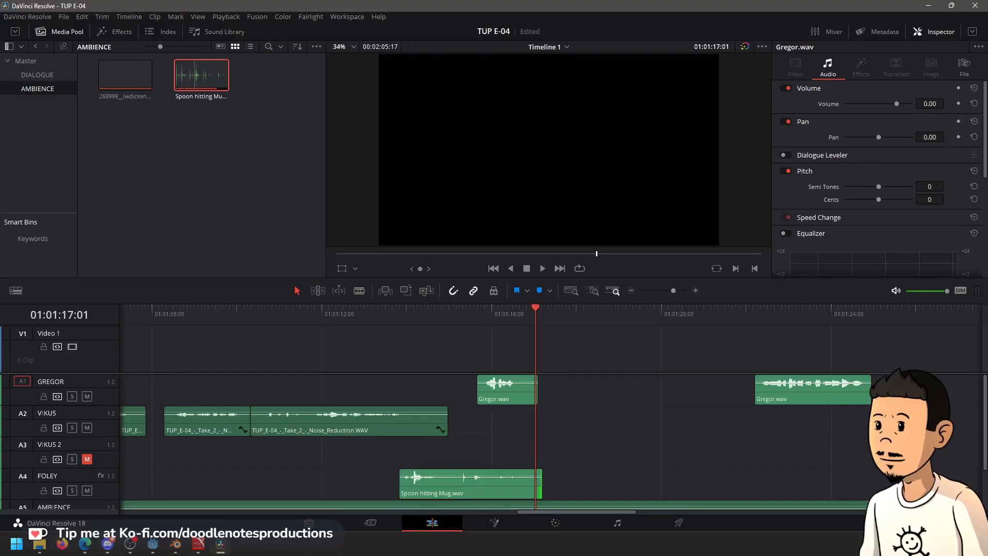
click(401, 321)
key(space)
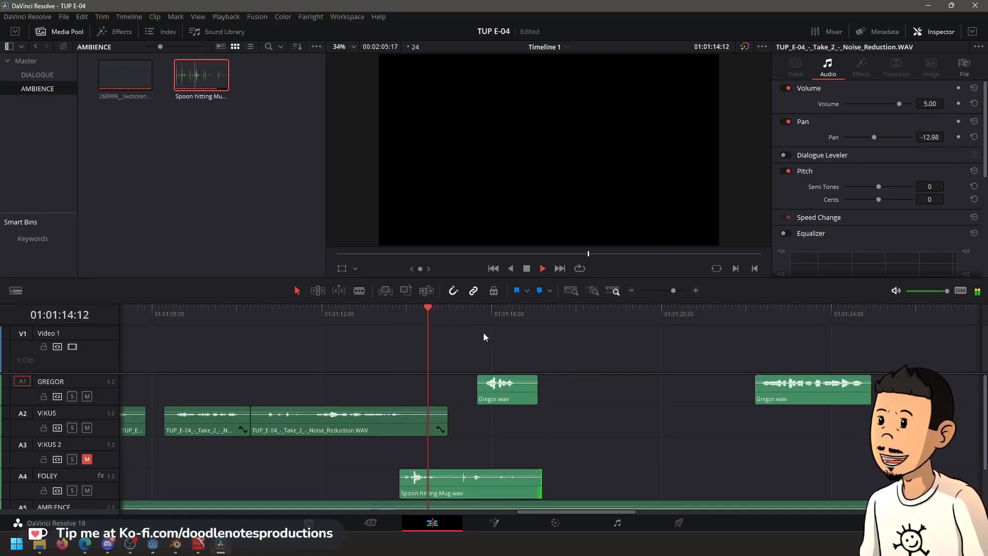
click(801, 394)
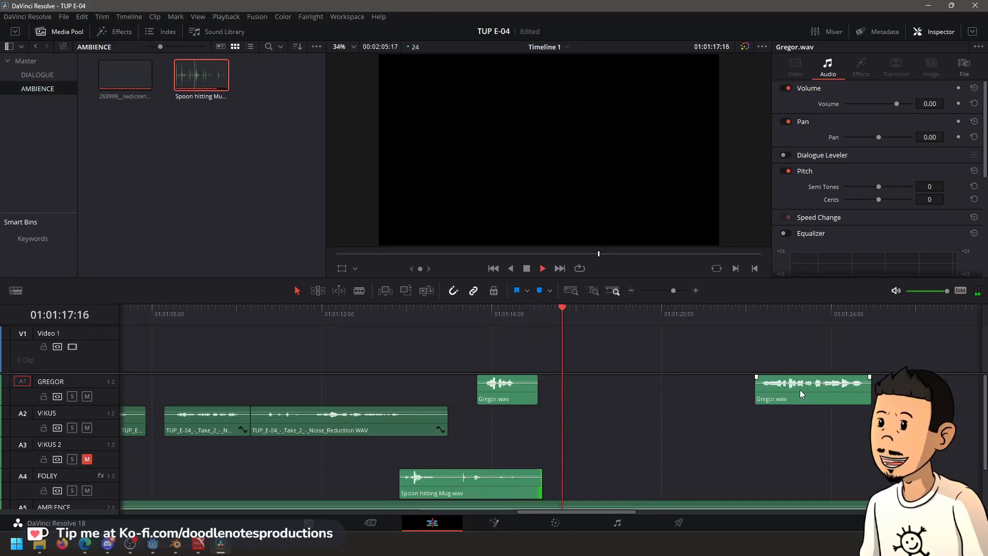
key(space)
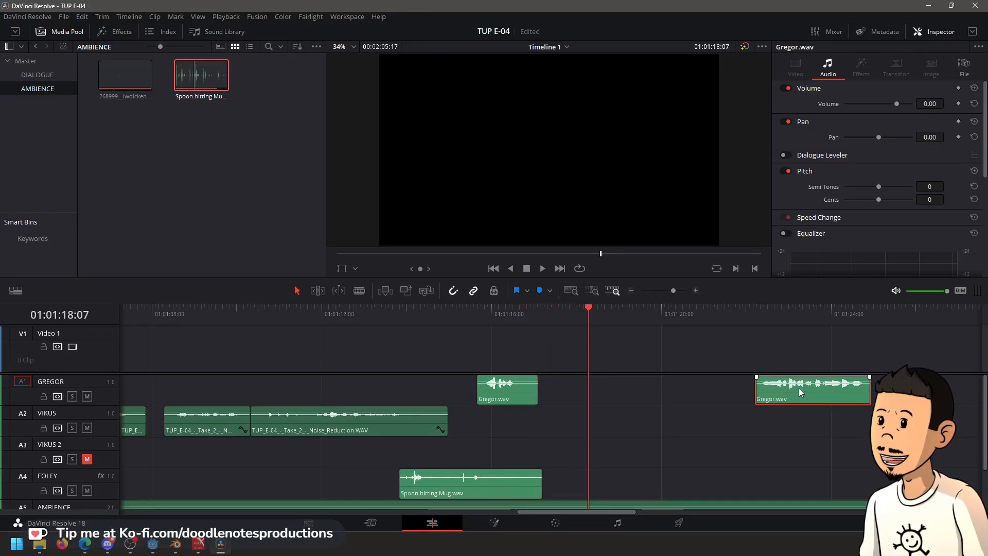
key(Delete)
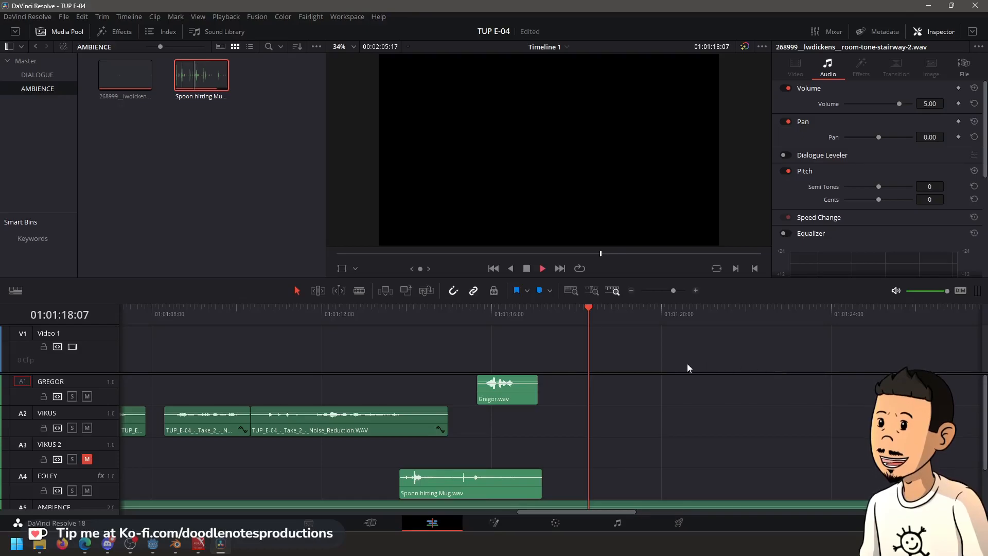
Switch to TUP E-04 SCRIPT.pdf in PDF X and read the scene's closing dialogue and actions on script page 3
mouse_move(196, 547)
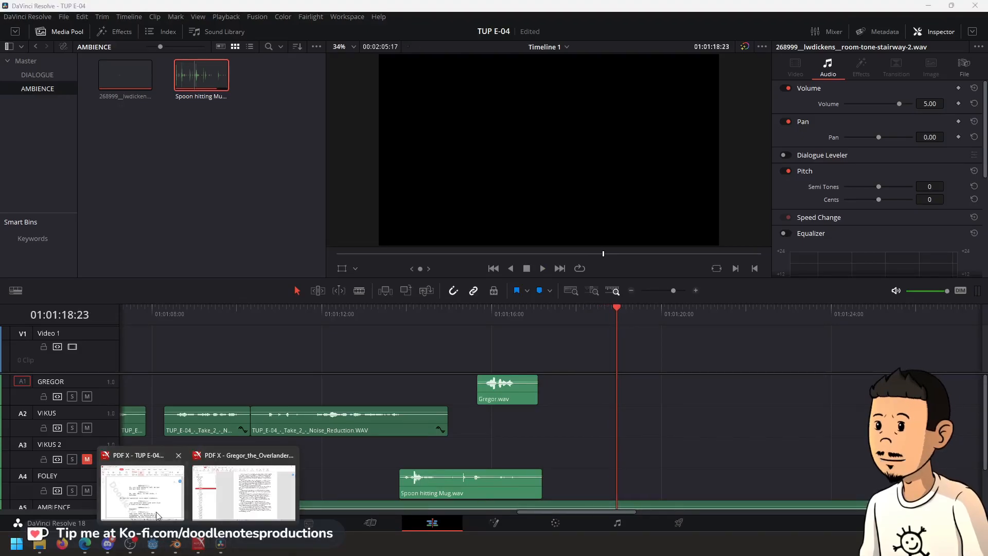
click(143, 492)
scroll(765, 270, down, 10)
scroll(765, 270, down, 3)
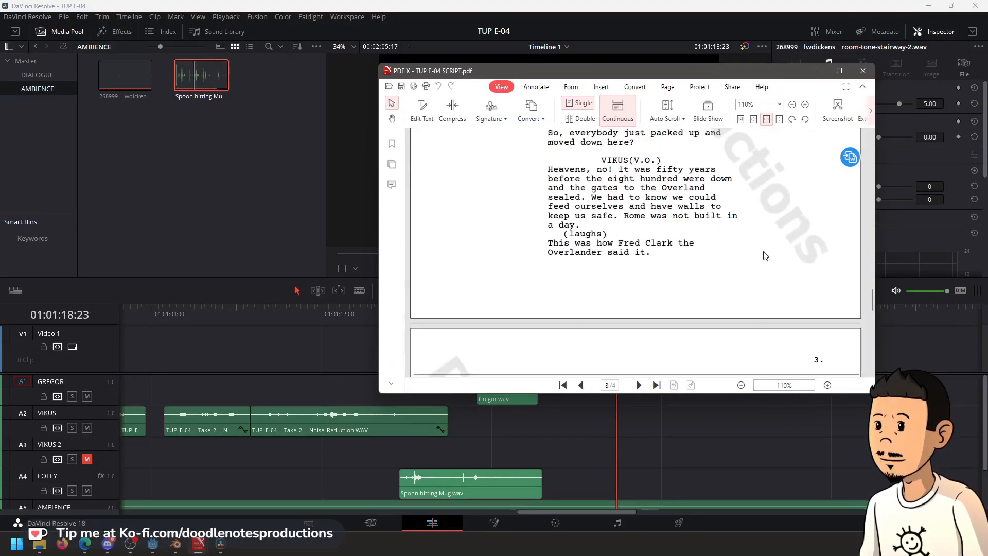
click(840, 70)
scroll(558, 266, down, 12)
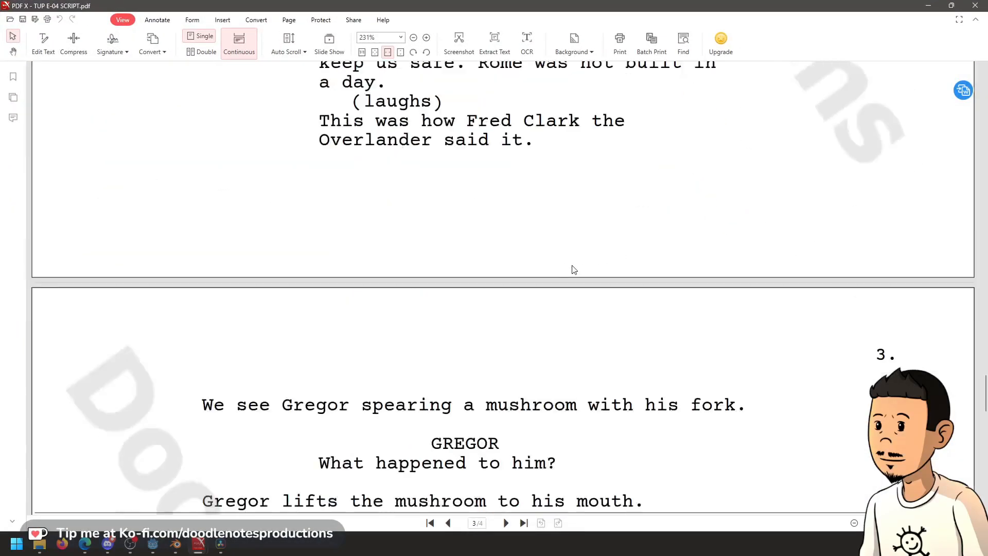
ctrl+scroll(575, 267, down, 5)
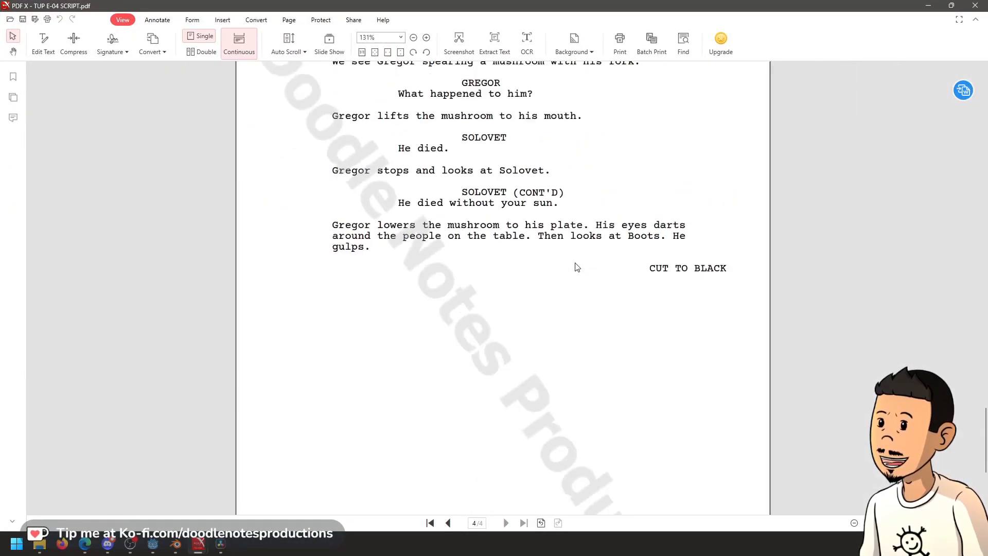
scroll(573, 267, down, 2)
scroll(573, 267, up, 2)
scroll(534, 281, up, 3)
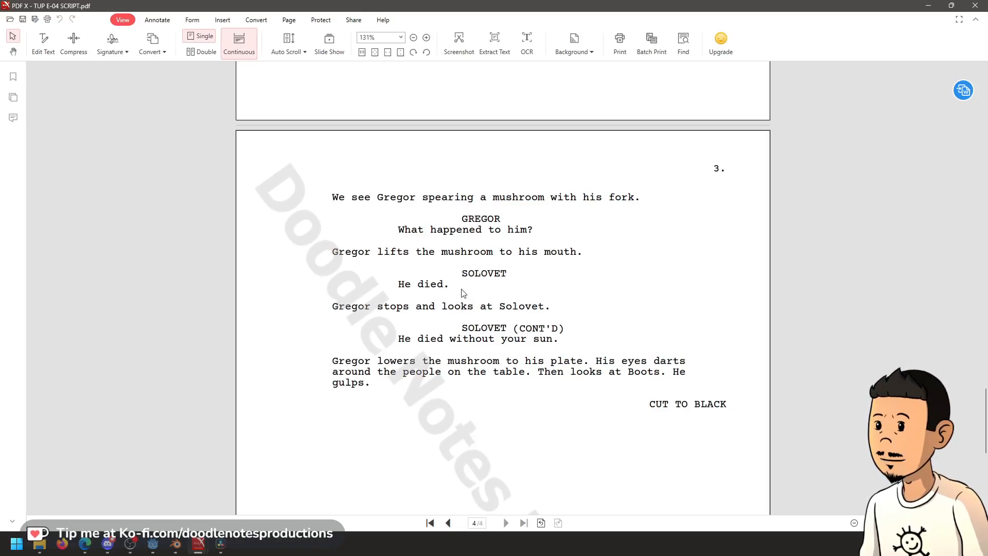
scroll(471, 231, up, 2)
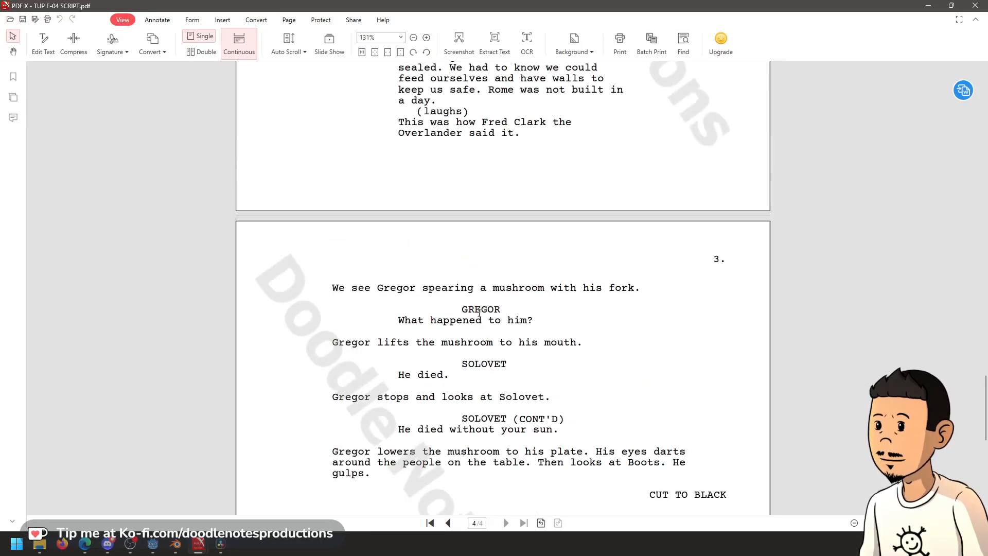
scroll(478, 312, up, 2)
scroll(481, 317, down, 1)
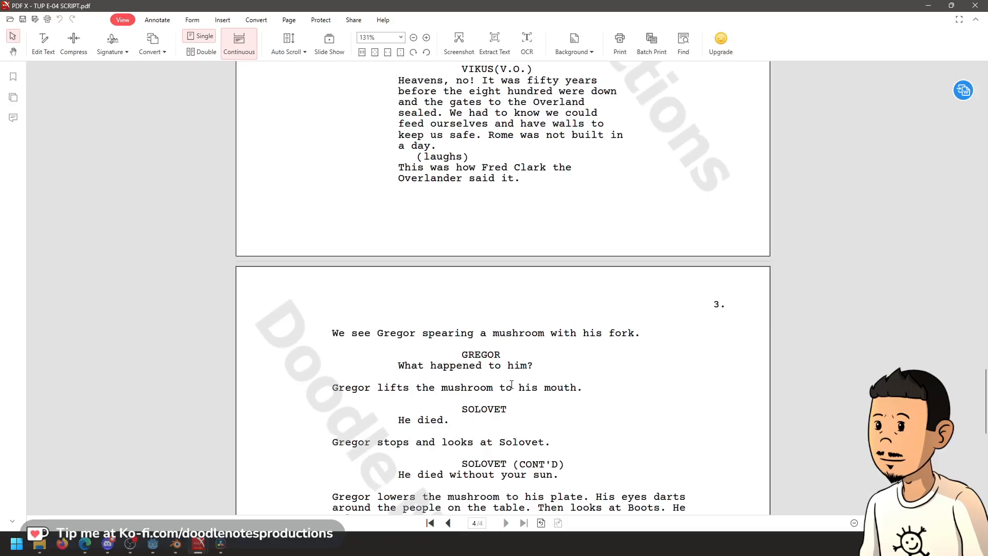
scroll(511, 385, down, 1)
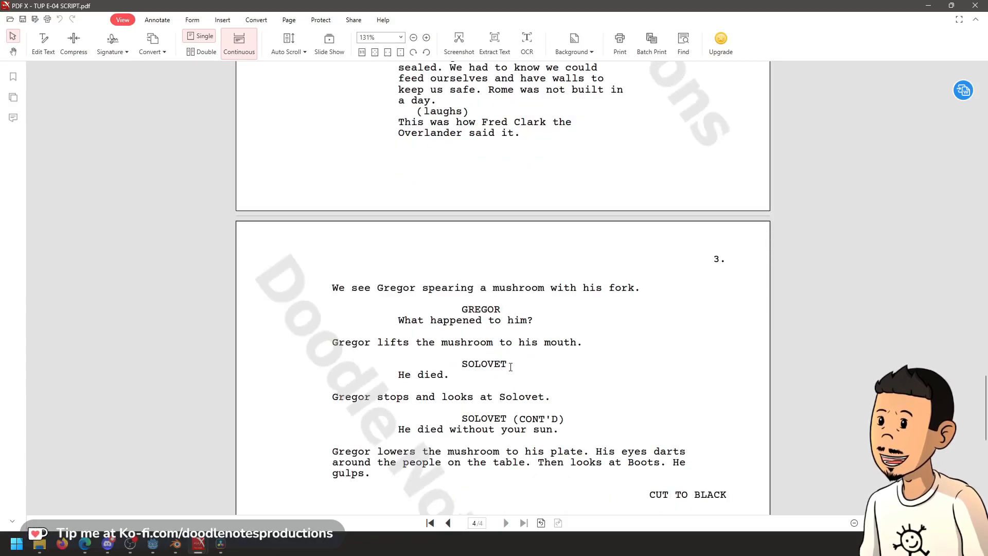
click(526, 366)
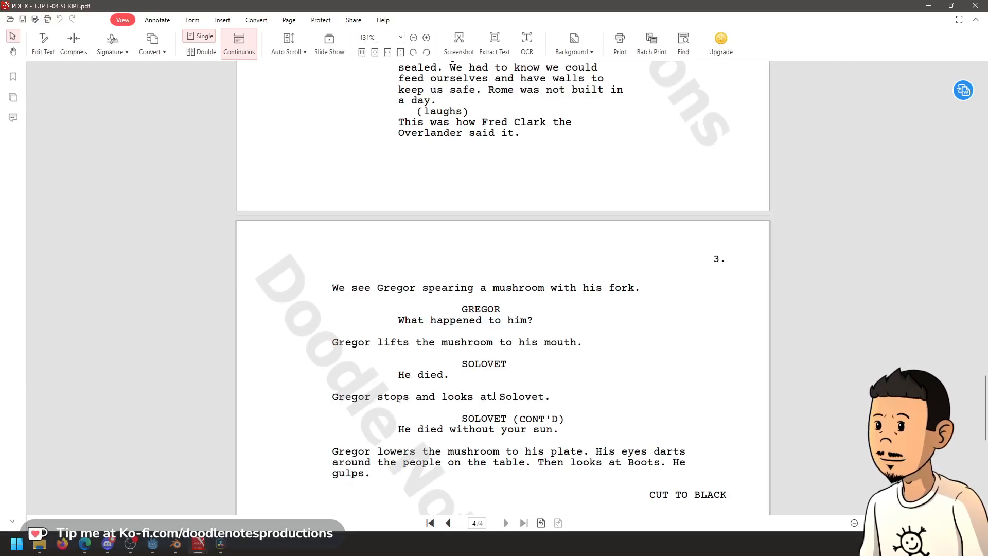
Switch back to DaVinci Resolve and play the first seconds of the timeline
click(221, 544)
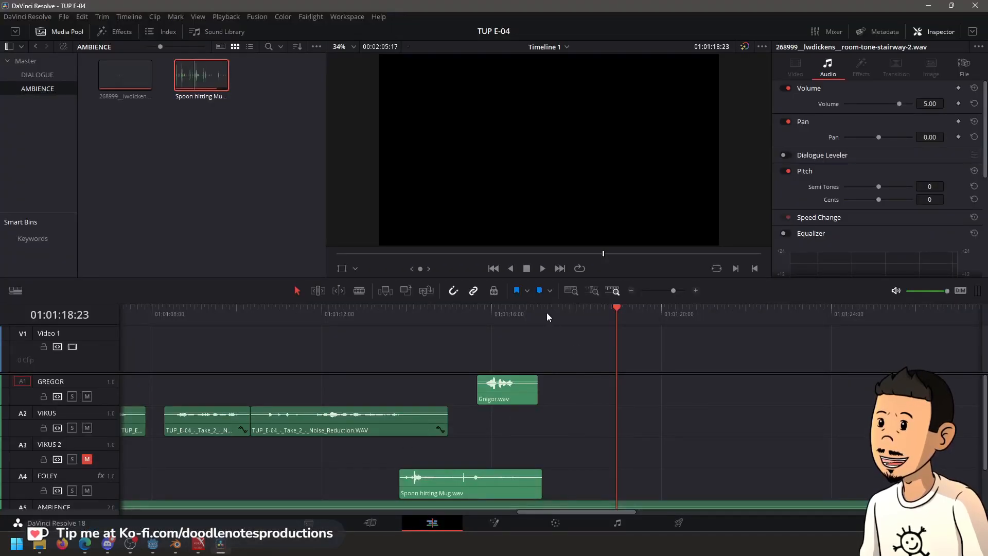
click(497, 308)
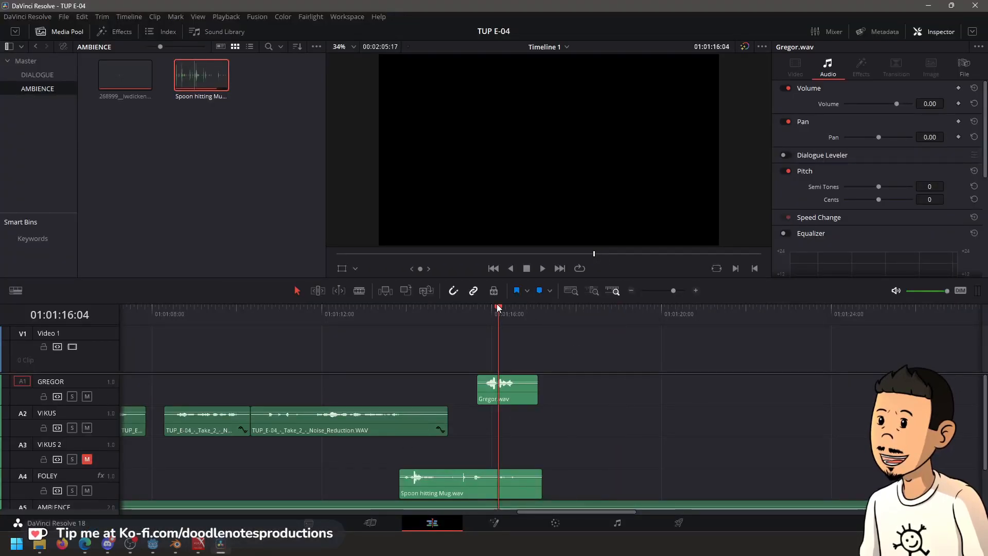
key(Home)
key(space)
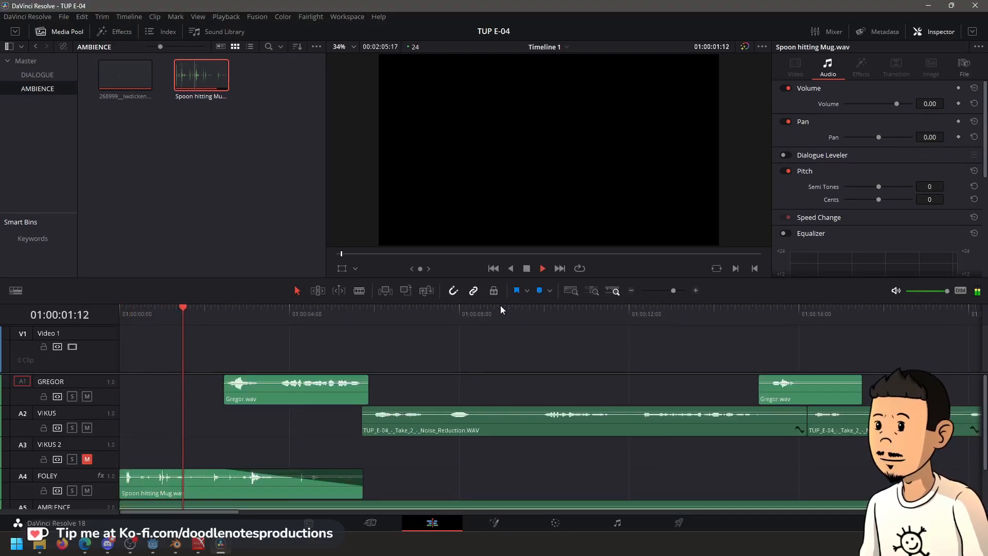
key(space)
click(17, 543)
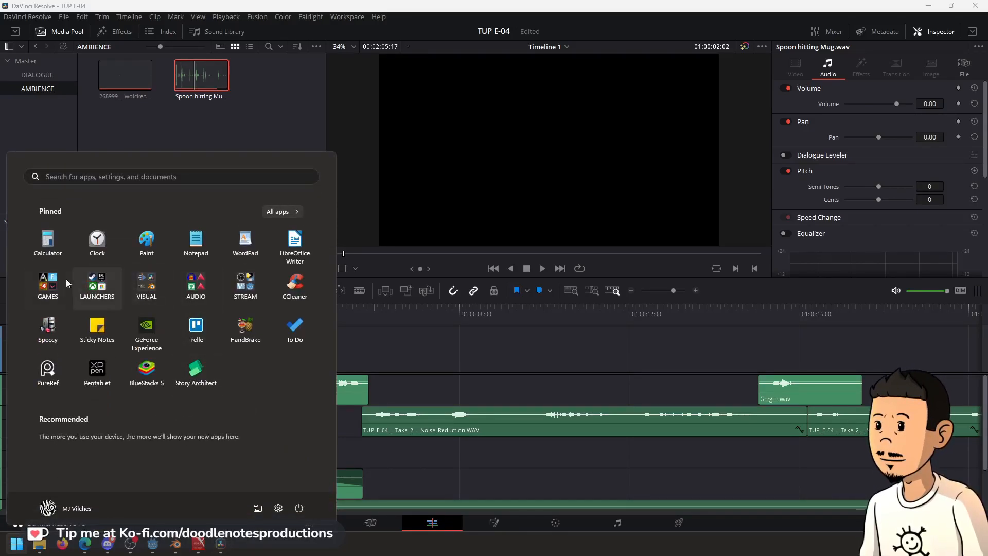
click(139, 289)
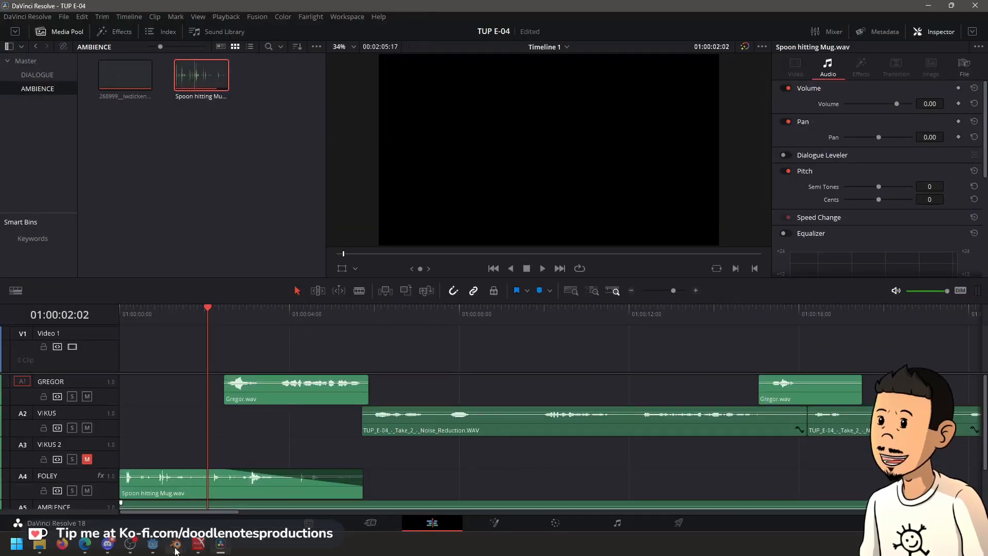
click(223, 549)
Play the scene from the beginning through the start of Vikus's first reply, up to about 01:00:08:06
key(Home)
key(space)
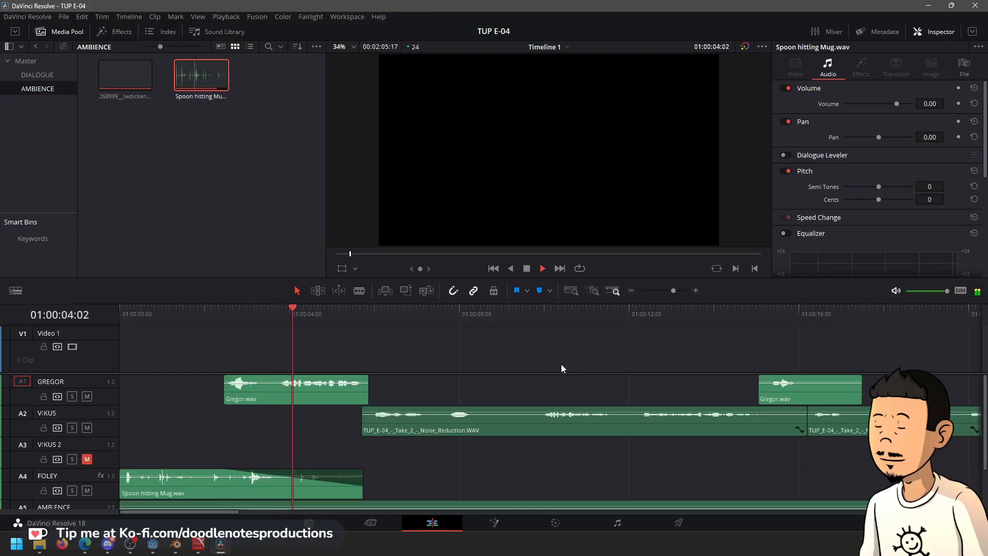
scroll(549, 370, down, 6)
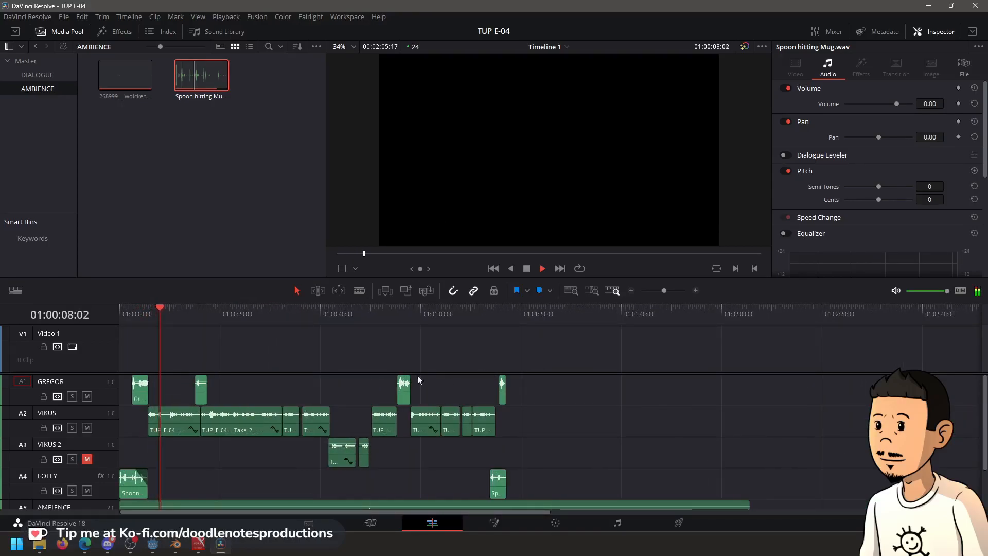
key(space)
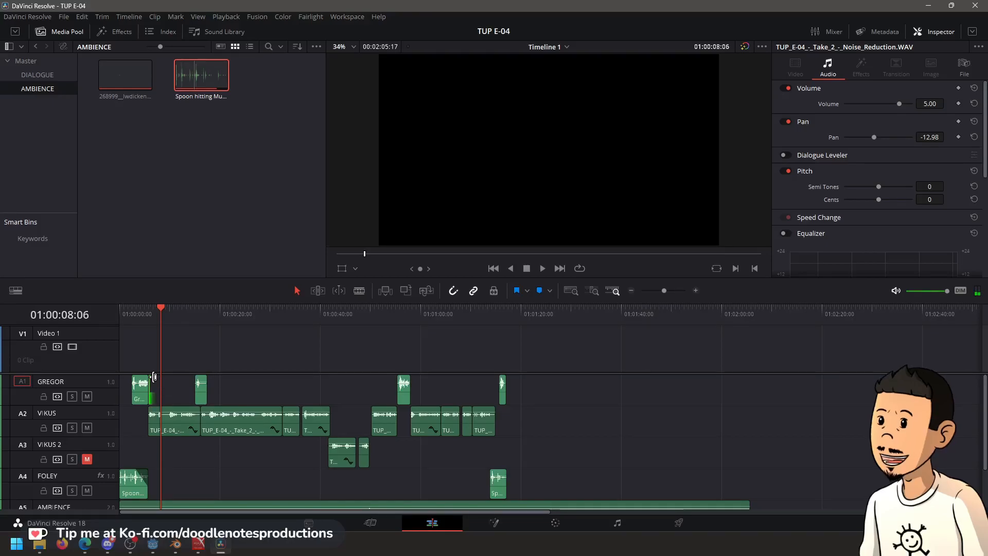
Move all dialogue clips after the opening Gregor.wav line later so Vikus's first reply starts at about 01:00:06:07, and play the new pause
drag(576, 378, 166, 459)
scroll(273, 441, up, 2)
scroll(273, 442, up, 4)
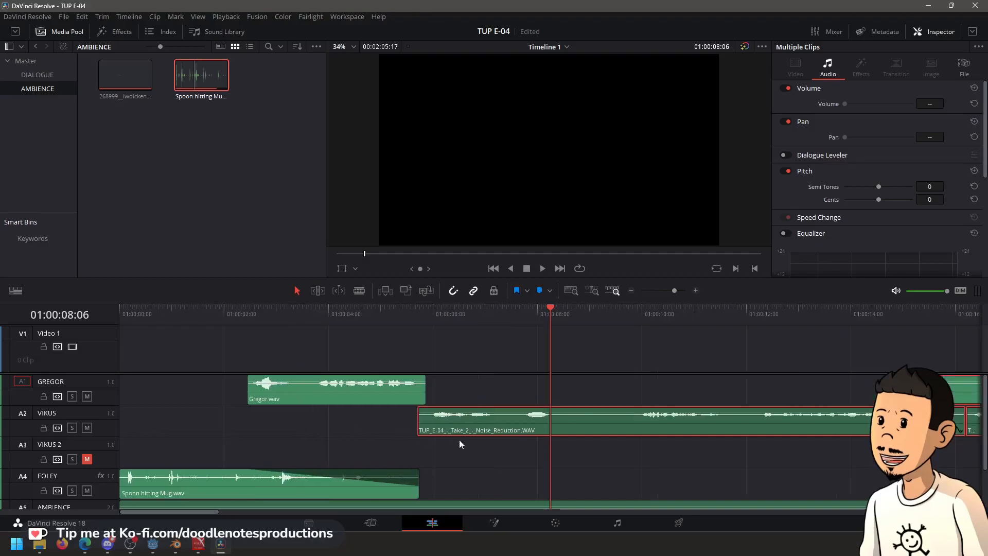
drag(448, 425, 480, 425)
click(349, 324)
key(space)
key(space)
Copy the Spoon hitting Mug.wav clip from the end of the FOLEY track to 01:00:05:23 and play it with Vikus's first reply
double_click(196, 70)
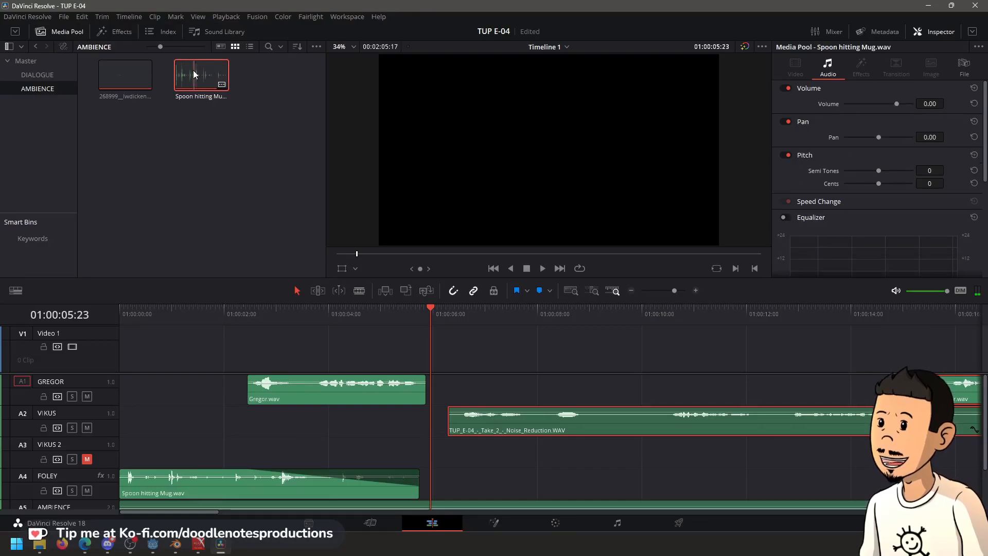
scroll(655, 435, down, 5)
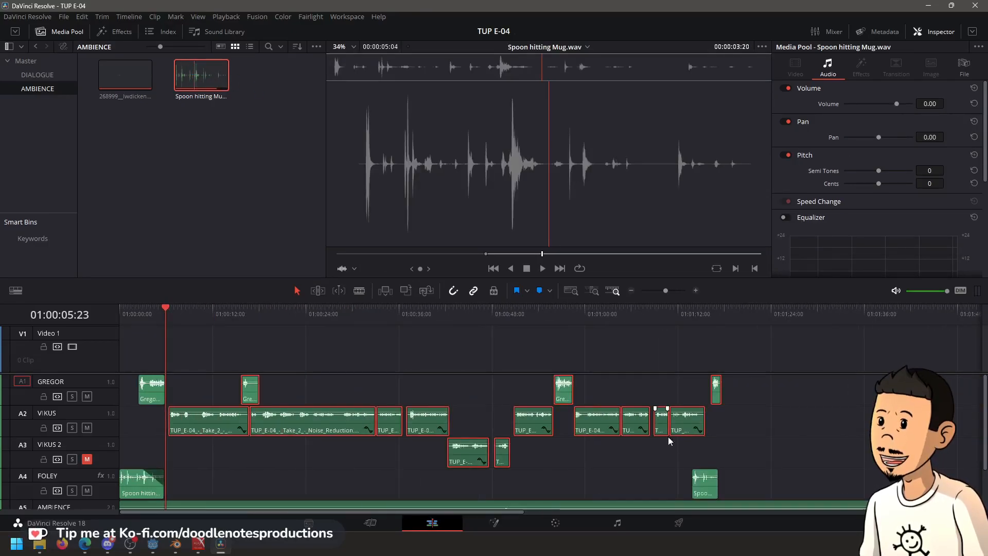
click(705, 492)
key(ctrl+c)
key(ctrl+v)
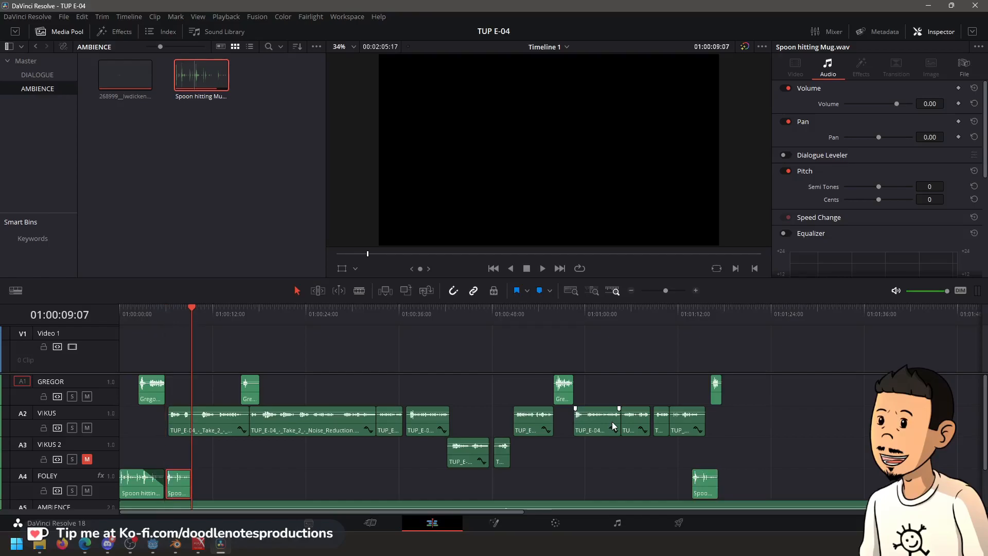
scroll(242, 458, up, 2)
scroll(242, 455, up, 2)
click(294, 318)
key(space)
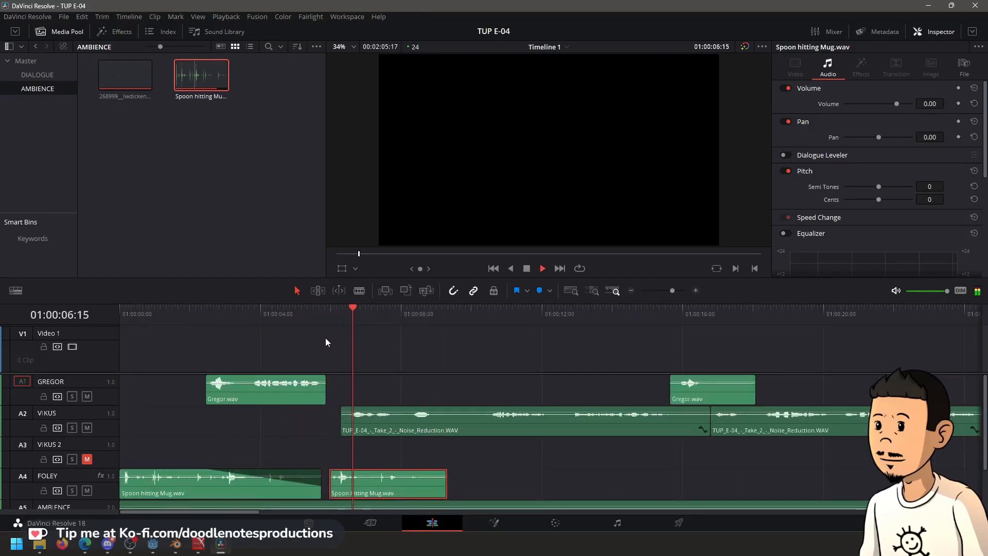
key(space)
Add a fade-out to the copied Spoon hitting Mug.wav clip and play the exchange from about 01:00:04:00
click(463, 487)
key(space)
scroll(509, 432, down, 3)
click(174, 315)
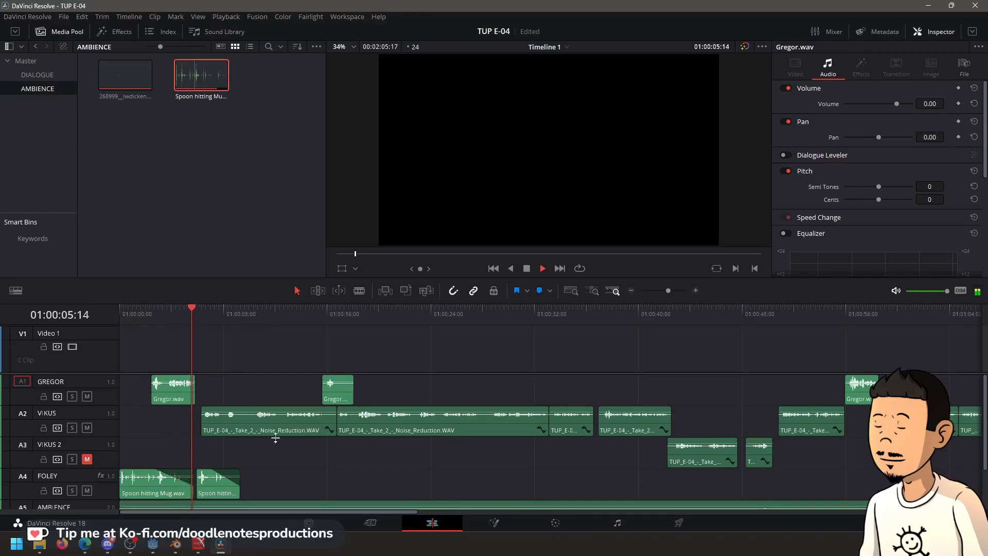
scroll(339, 449, up, 3)
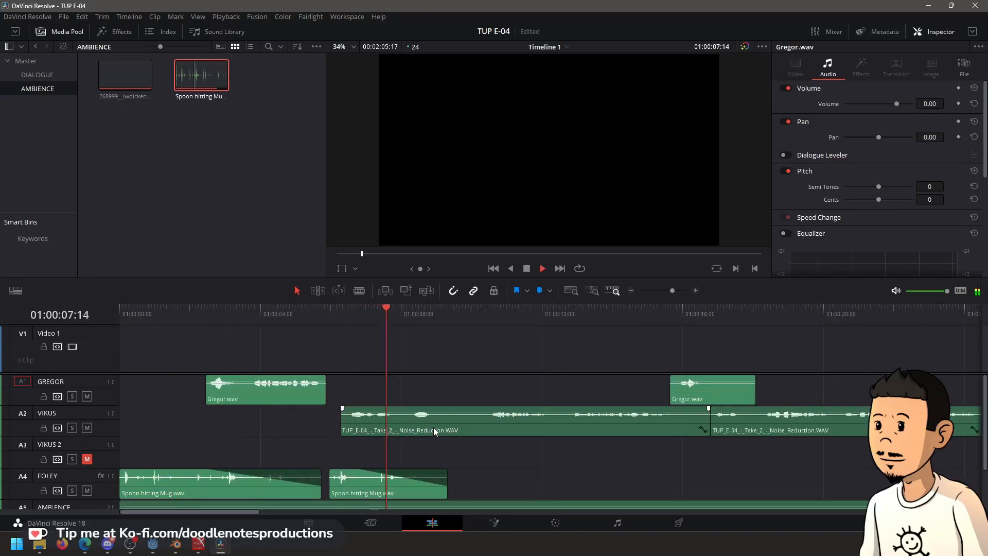
key(space)
scroll(486, 434, down, 5)
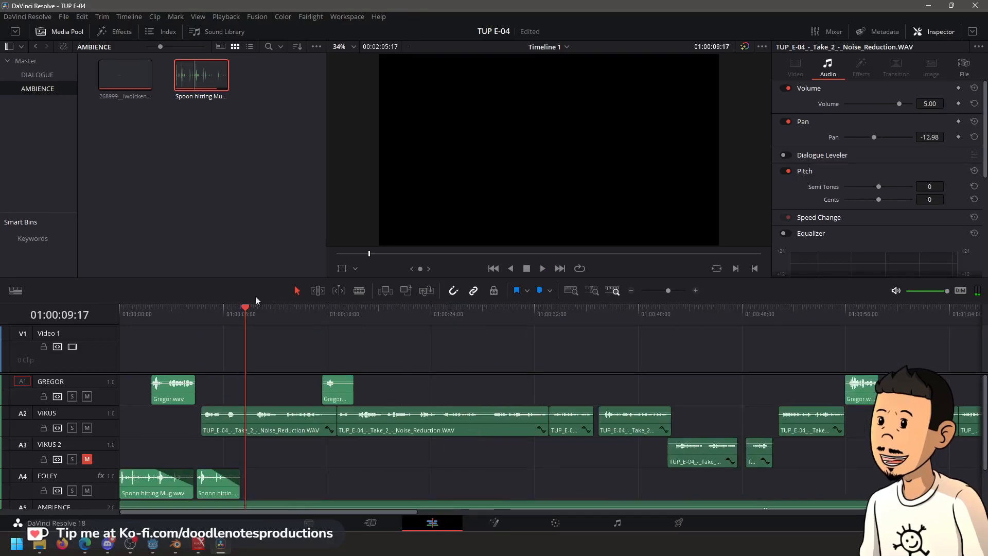
Replay the opening foley and Gregor's first line from the beginning, and return the playhead to the timeline start
key(Home)
key(space)
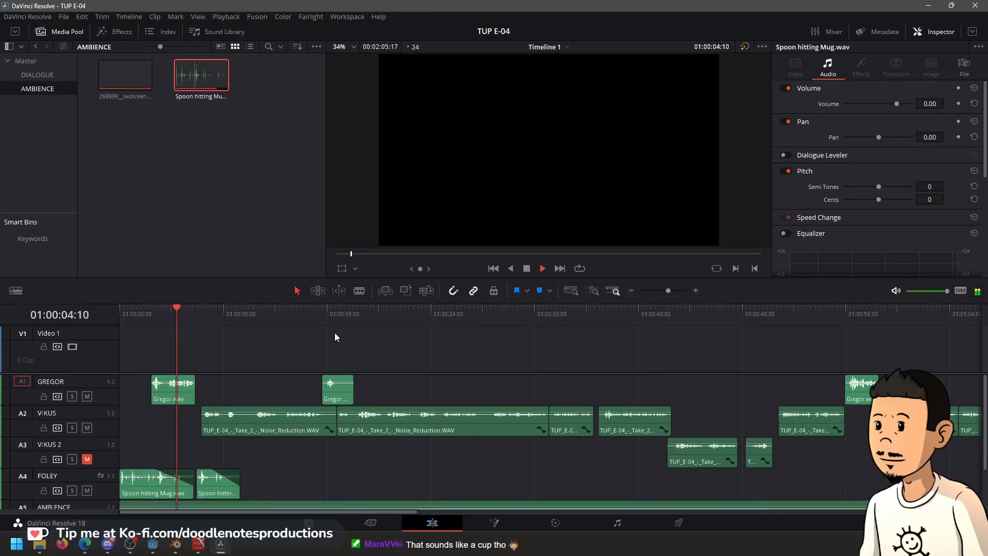
key(space)
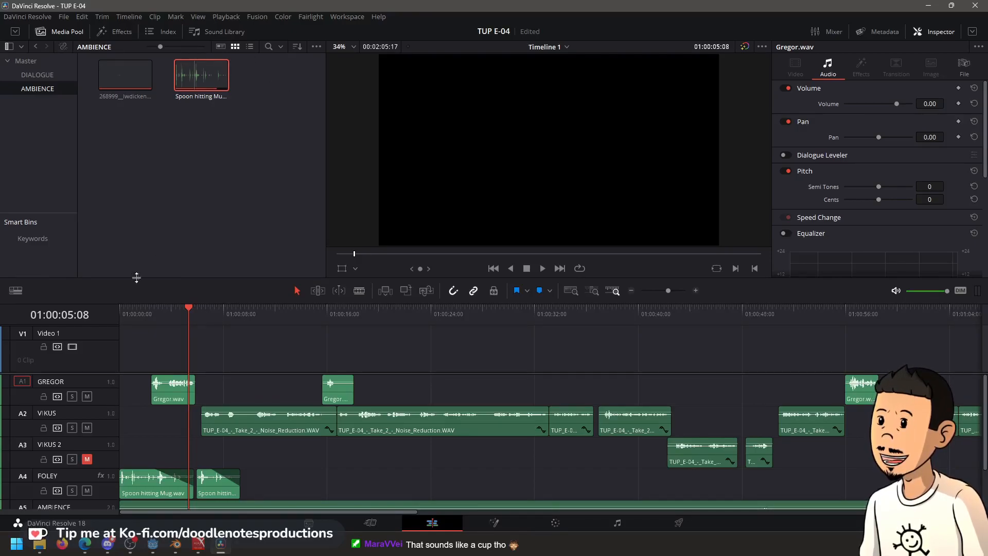
key(Home)
key(space)
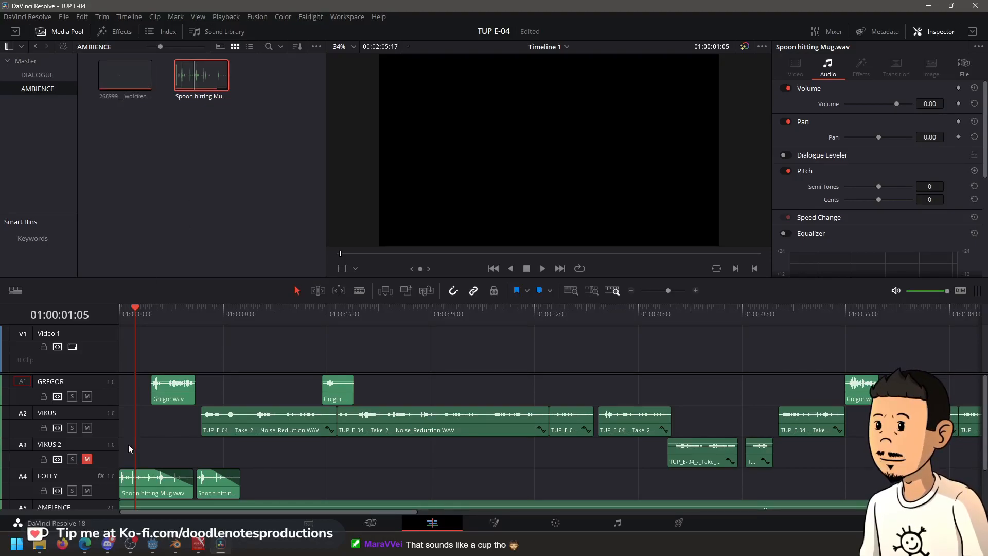
key(Home)
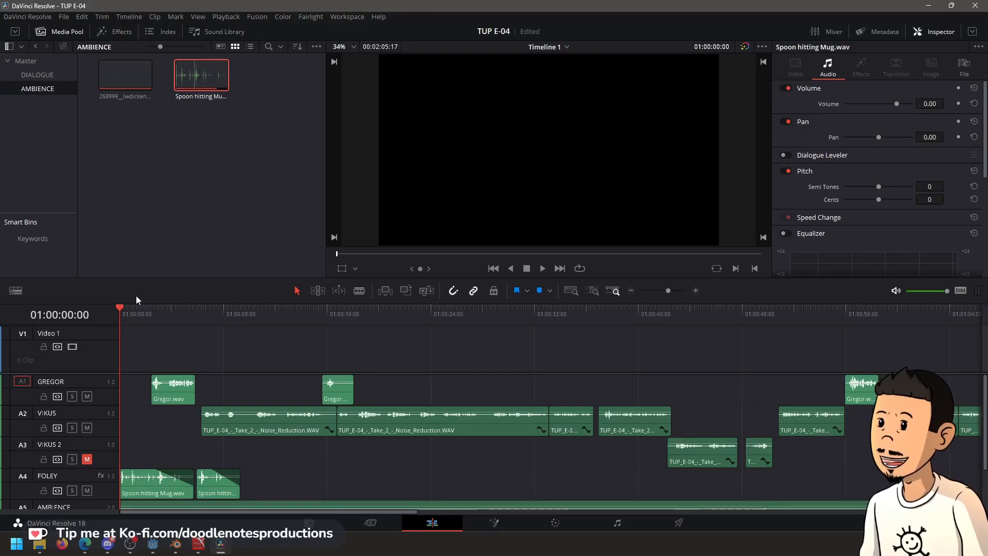
Switch to File Explorer, look through the recorded sound effects in the ITEMS folder, and return to the edit
click(40, 543)
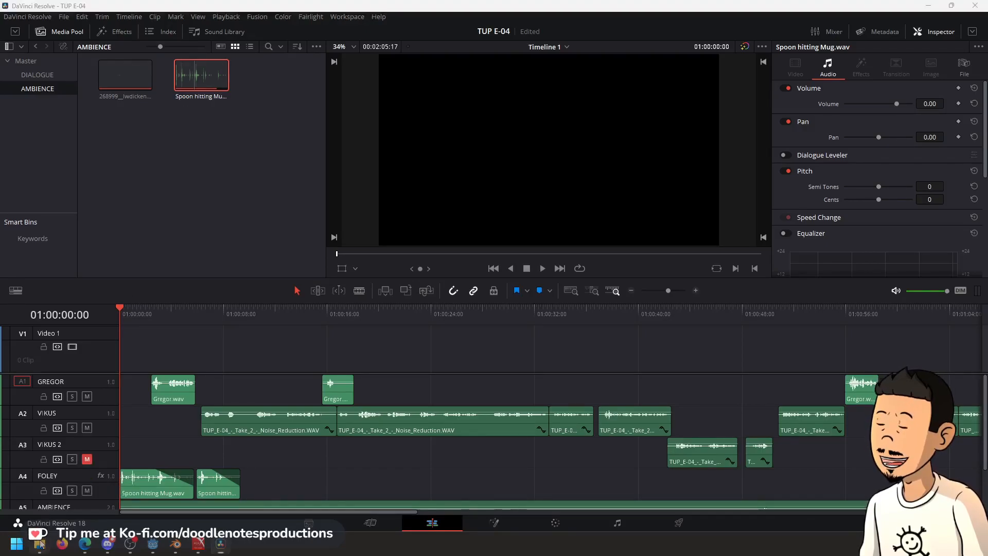
scroll(500, 263, down, 5)
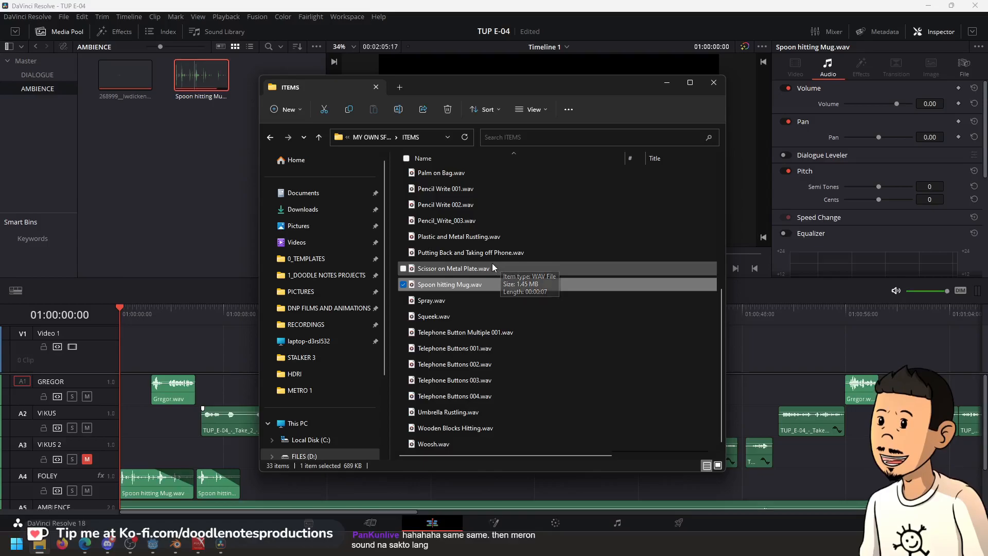
scroll(486, 301, up, 2)
scroll(487, 297, down, 2)
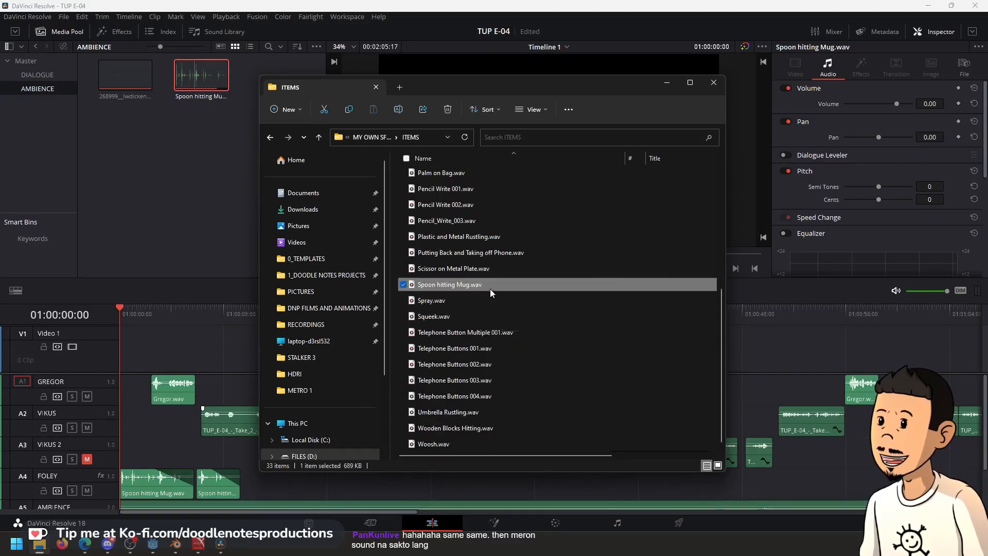
scroll(490, 289, up, 2)
click(677, 89)
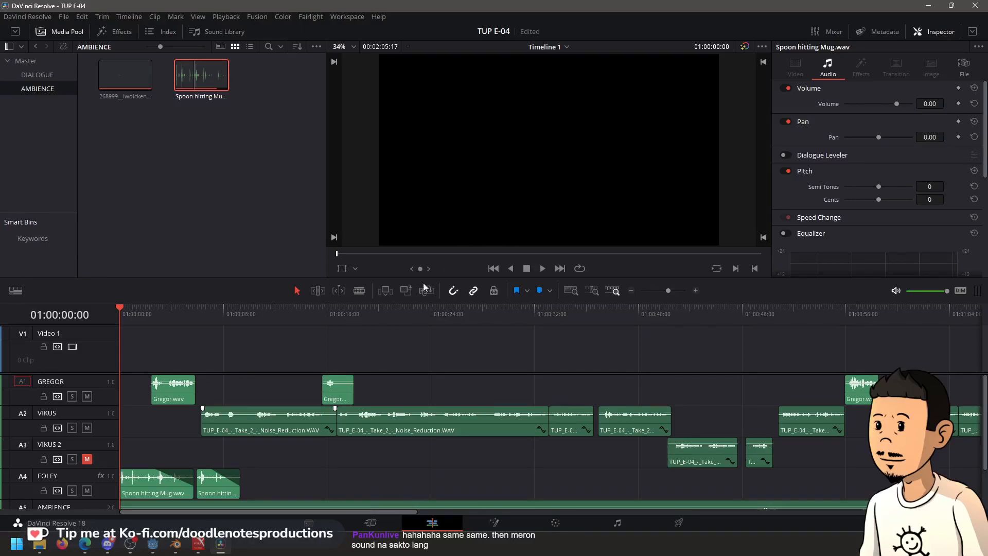
Play the scene from the beginning to about 01:00:44:09, into the first VIKUS 2 clip
key(space)
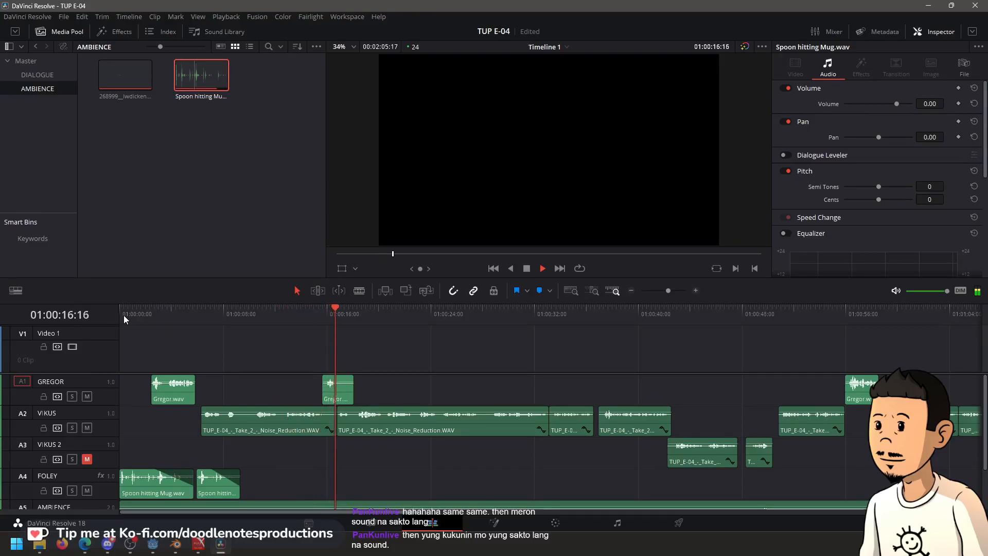
scroll(491, 454, down, 2)
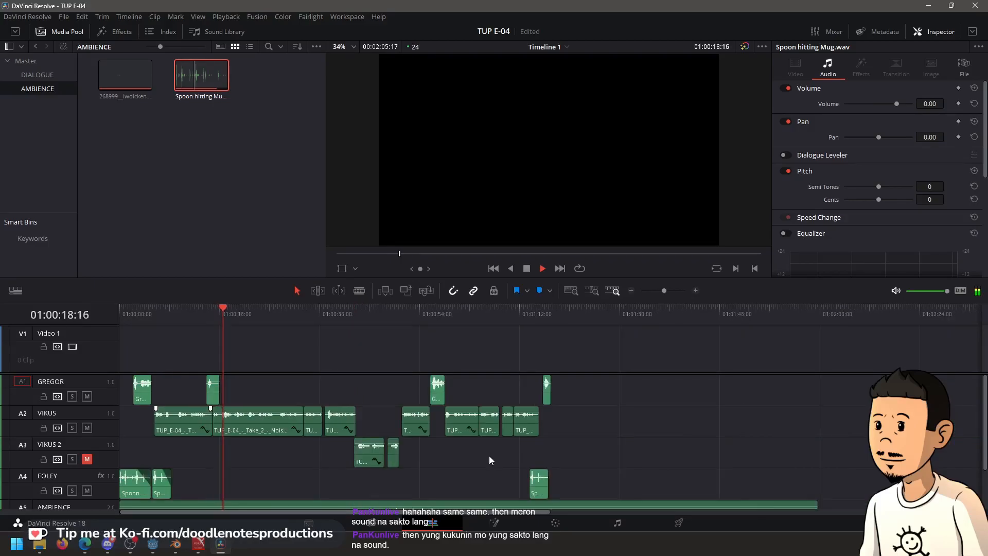
scroll(488, 448, down, 1)
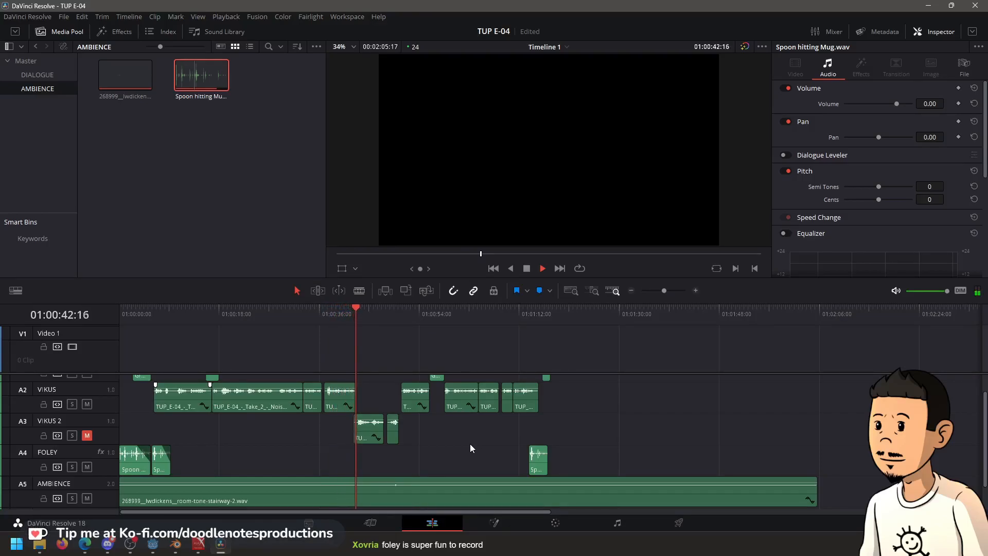
key(space)
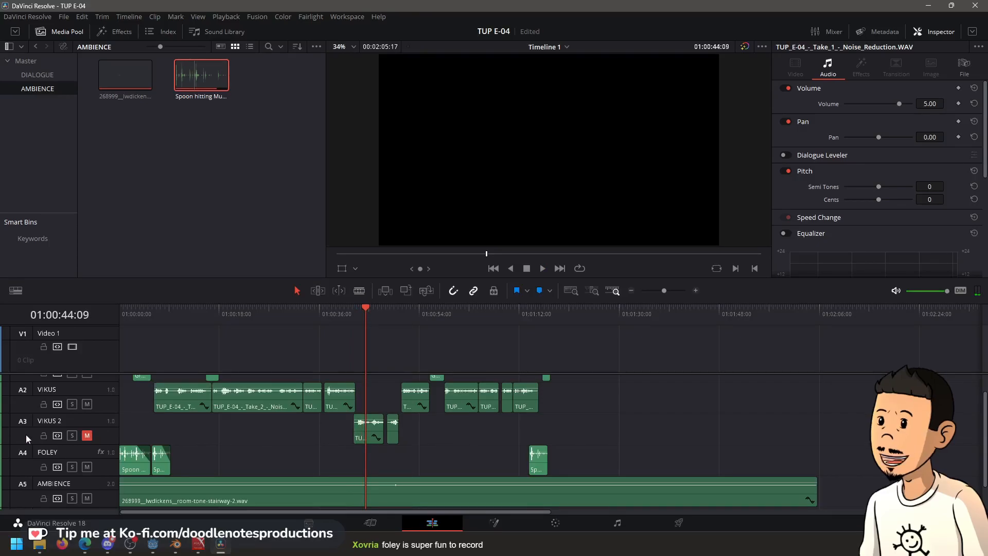
Unmute the VIKUS 2 track and replay its first clip from about 01:00:39:06 to 01:00:47:21
click(87, 436)
click(349, 310)
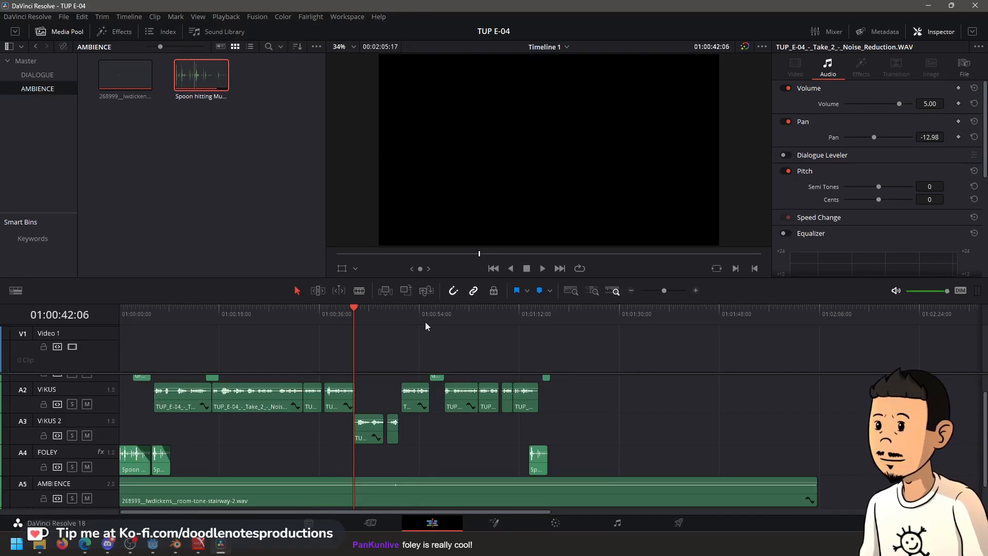
click(338, 311)
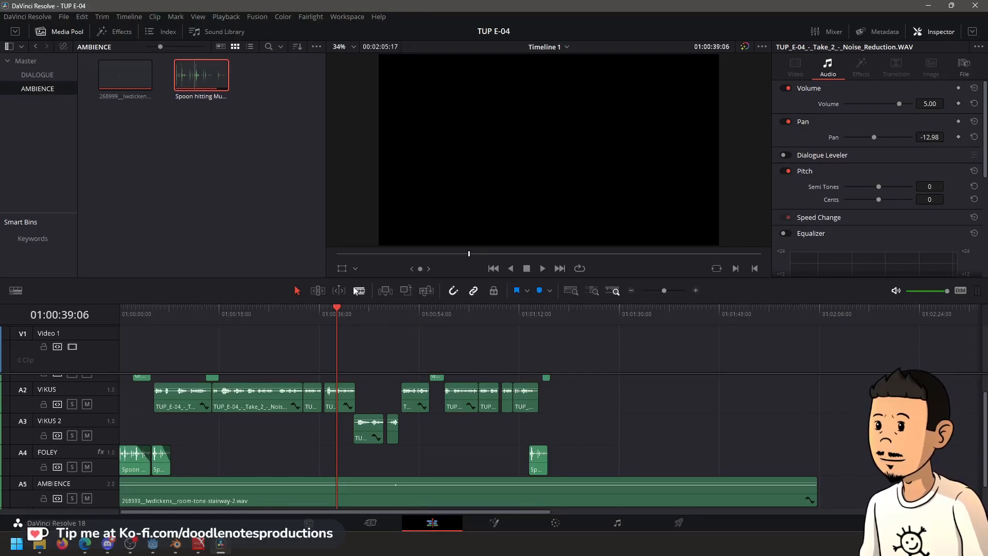
key(space)
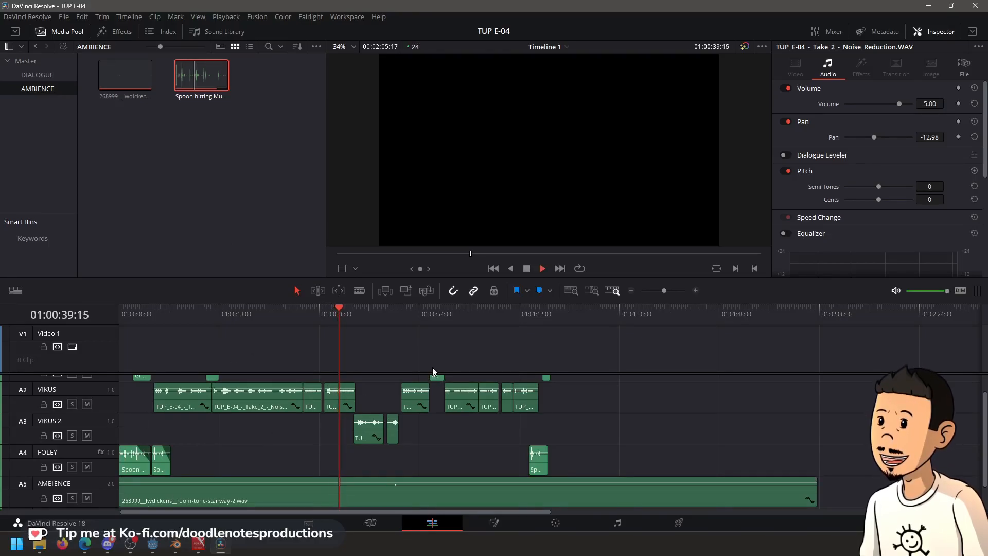
key(space)
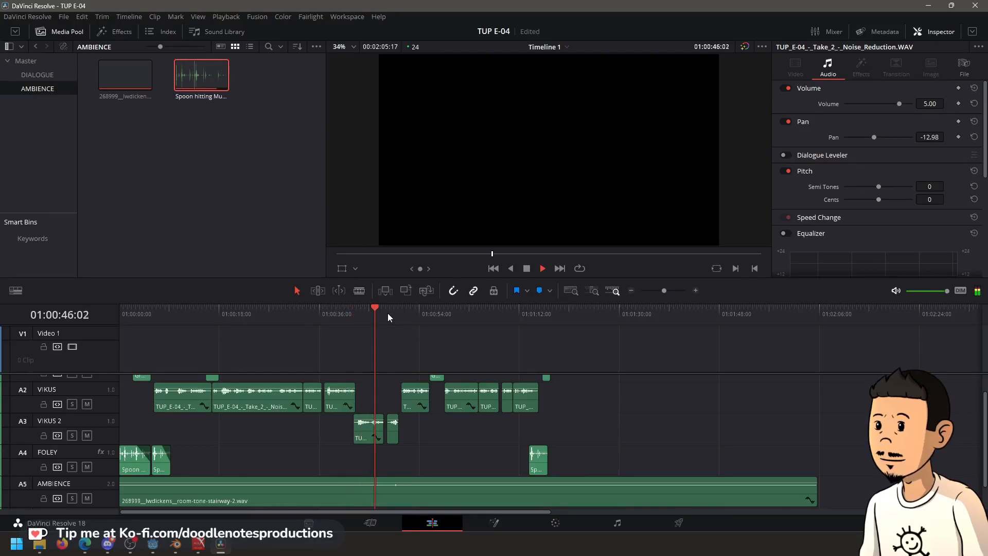
key(space)
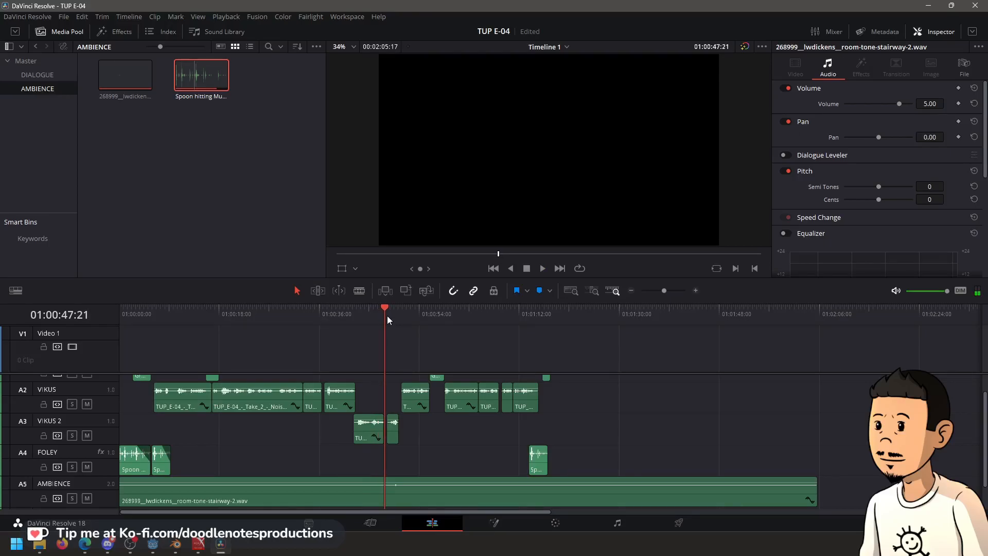
Play the scene from the beginning to about 01:00:45:14, return the playhead to the timeline start, and save the project
key(Home)
key(space)
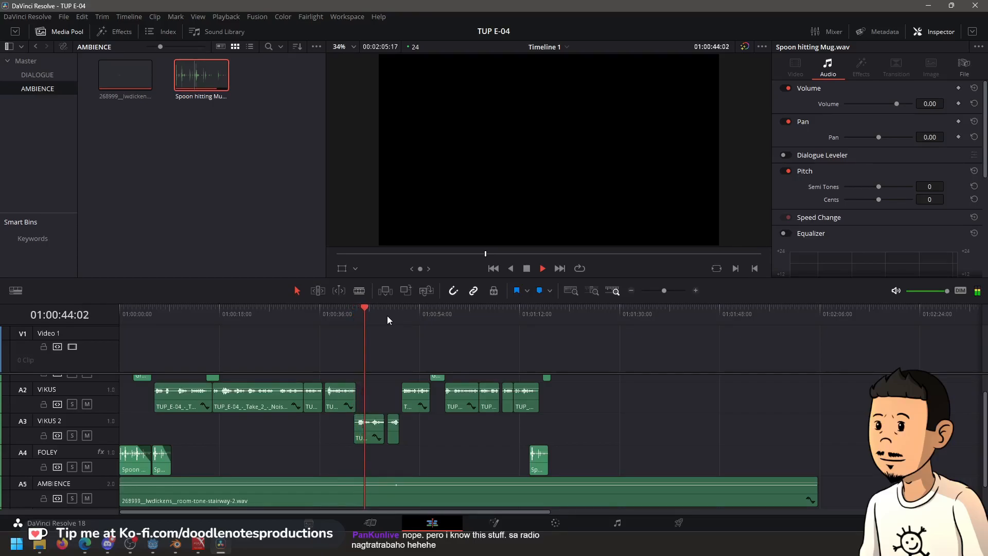
key(space)
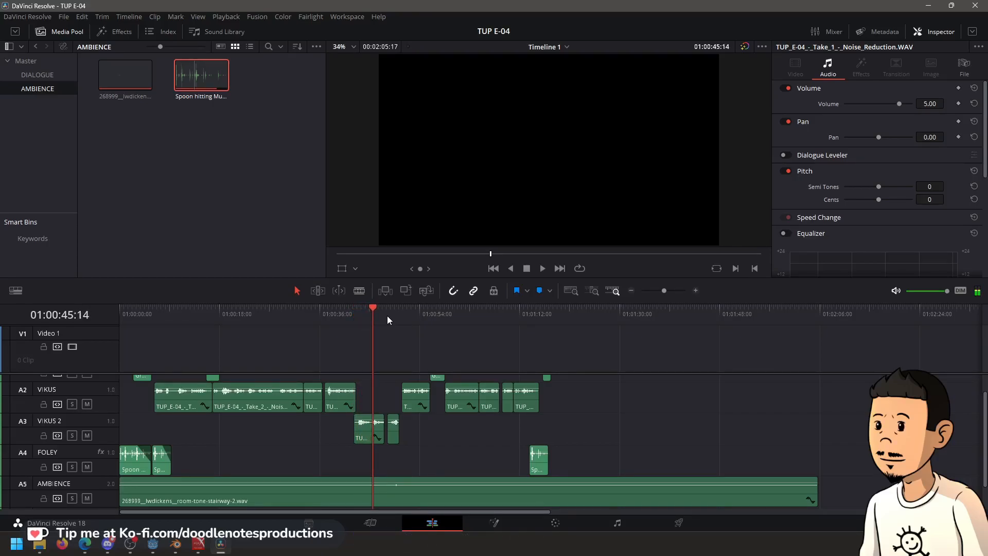
key(Home)
key(ctrl+s)
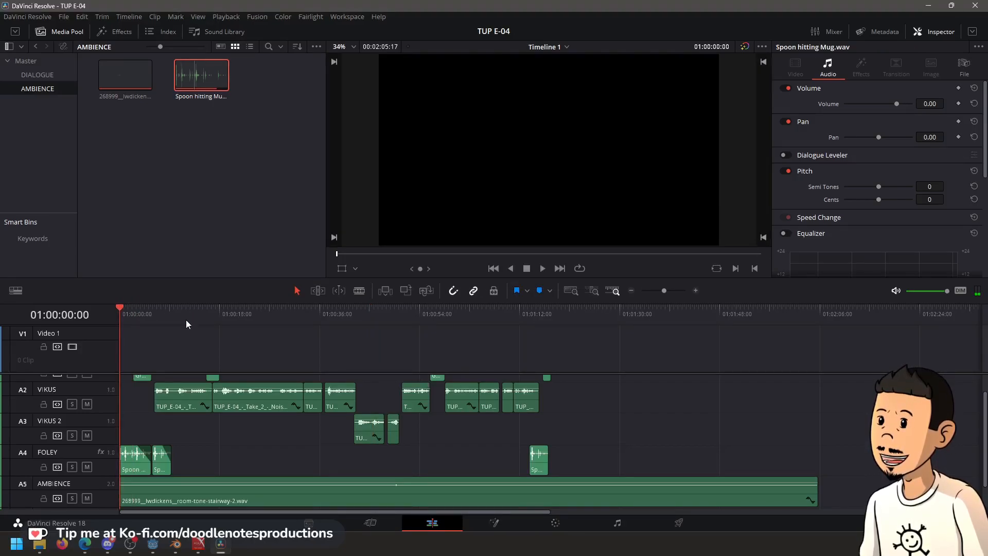
Review the opening foley, Gregor's first line and Vikus's reply in short passages from the start to about 01:00:11:10
key(space)
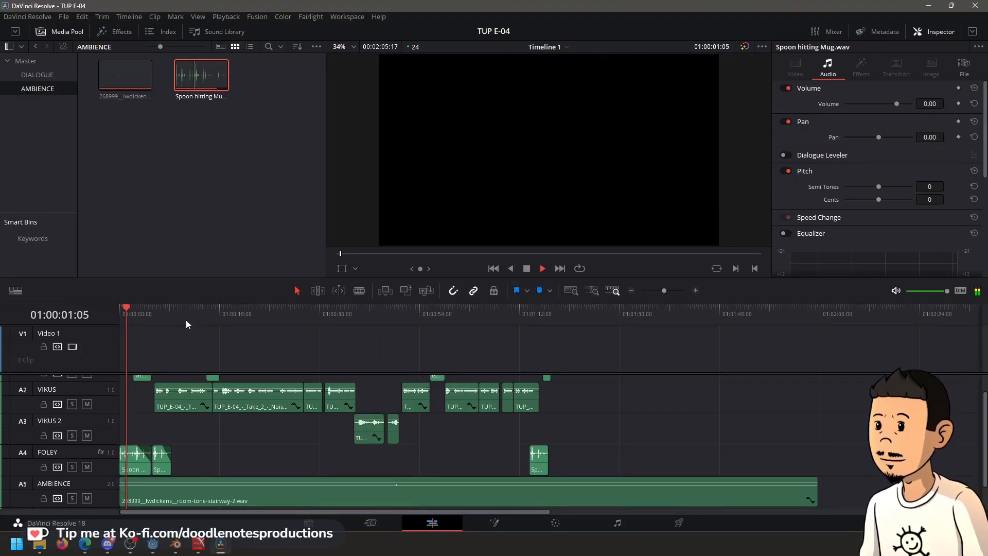
key(space)
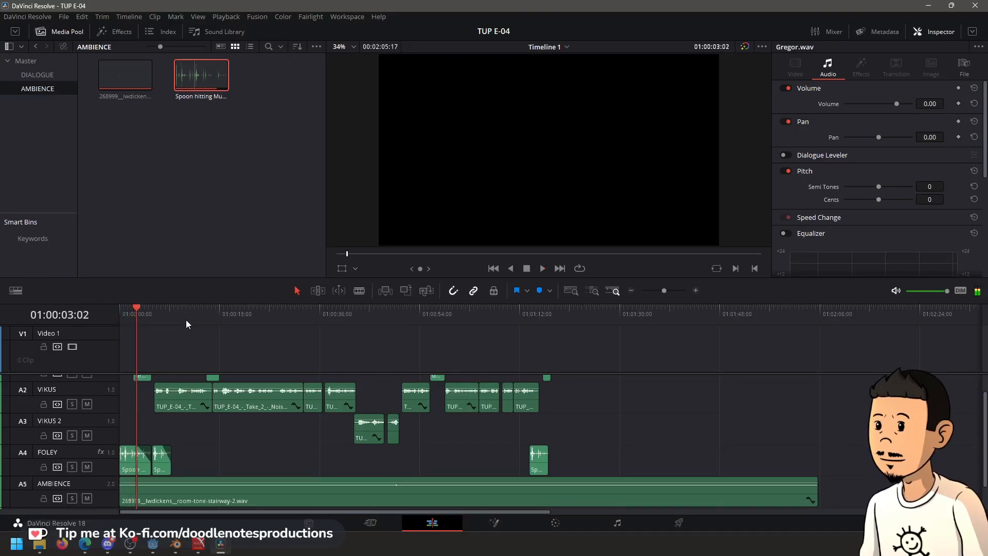
key(space)
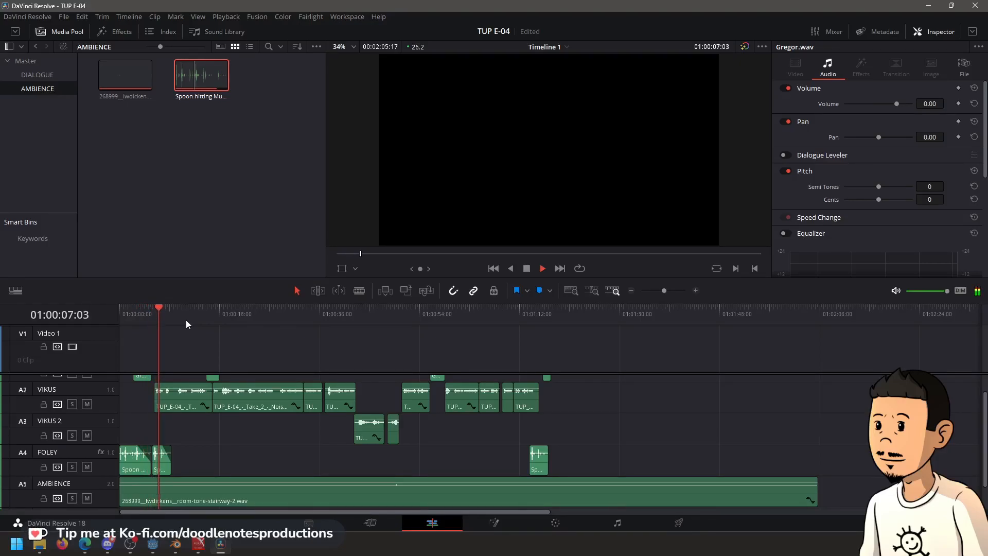
key(space)
key(space)
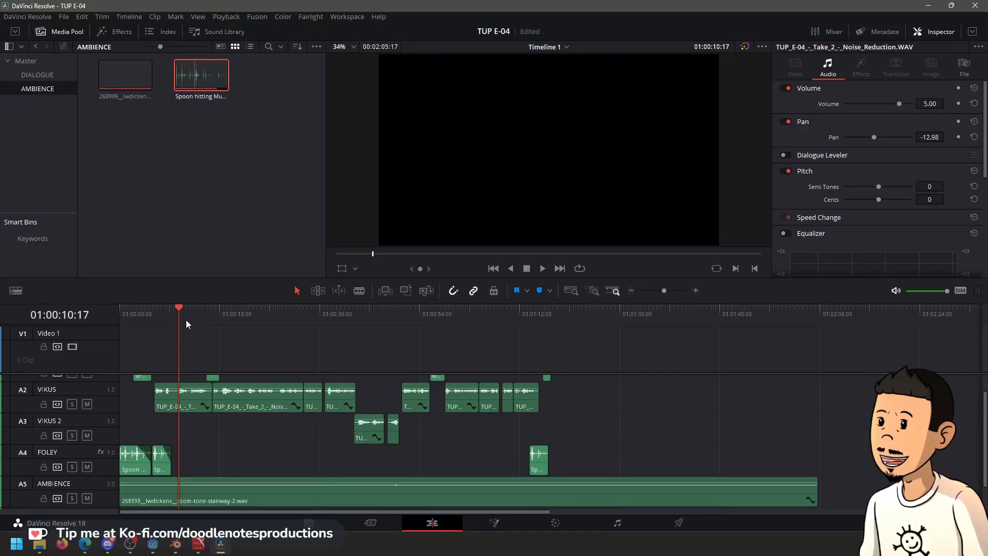
key(space)
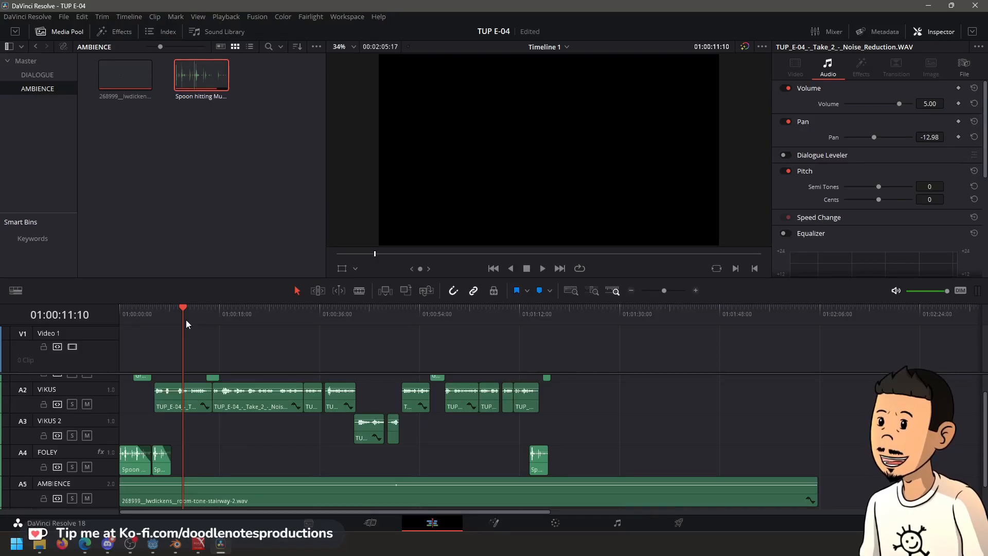
Continue reviewing Vikus's lines in short passages to about 01:00:21:21, then save the project with the playhead at the timeline start
key(space)
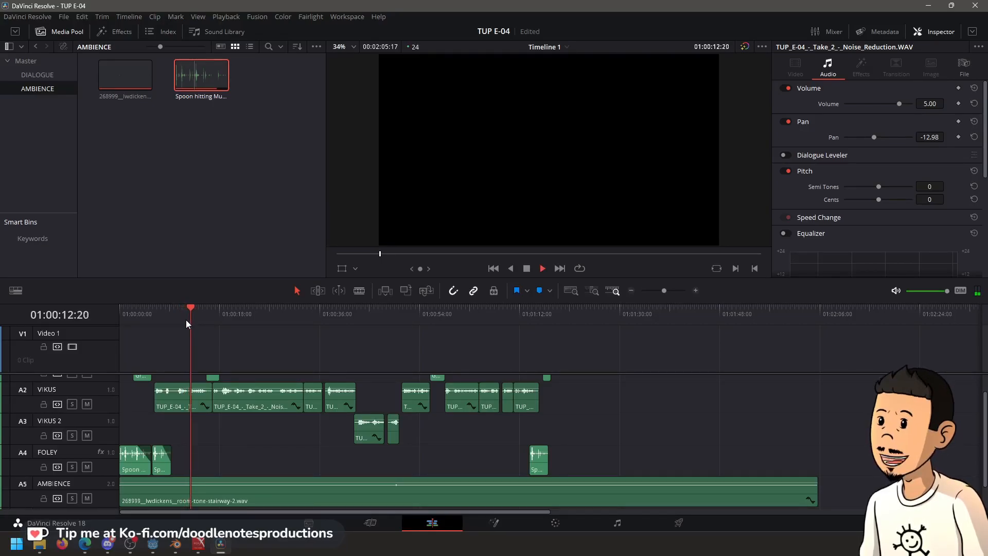
key(space)
key(space)
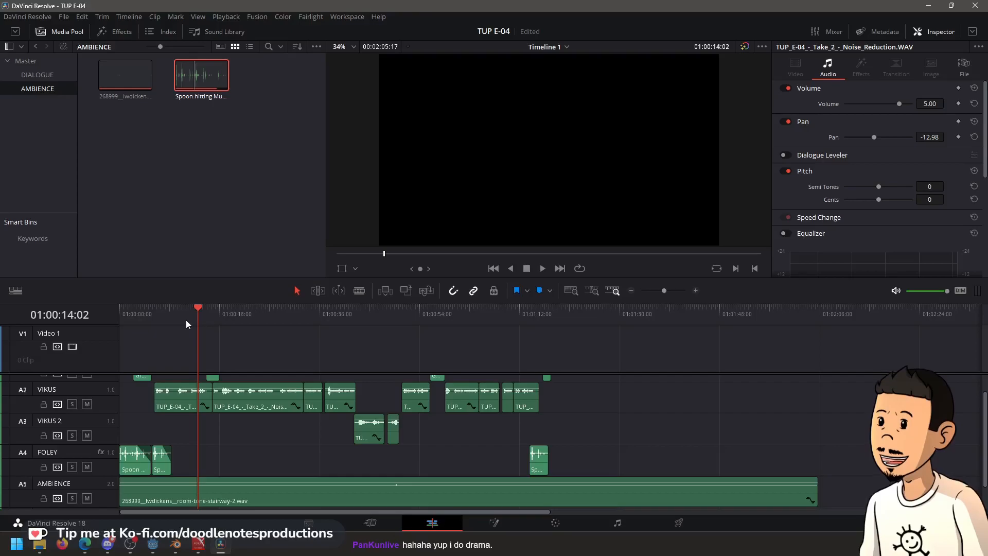
key(space)
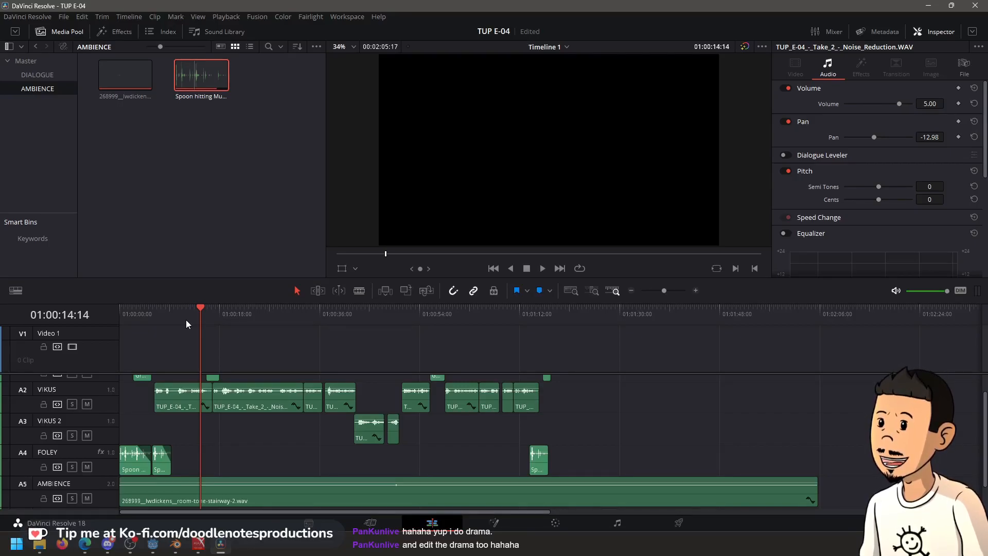
key(space)
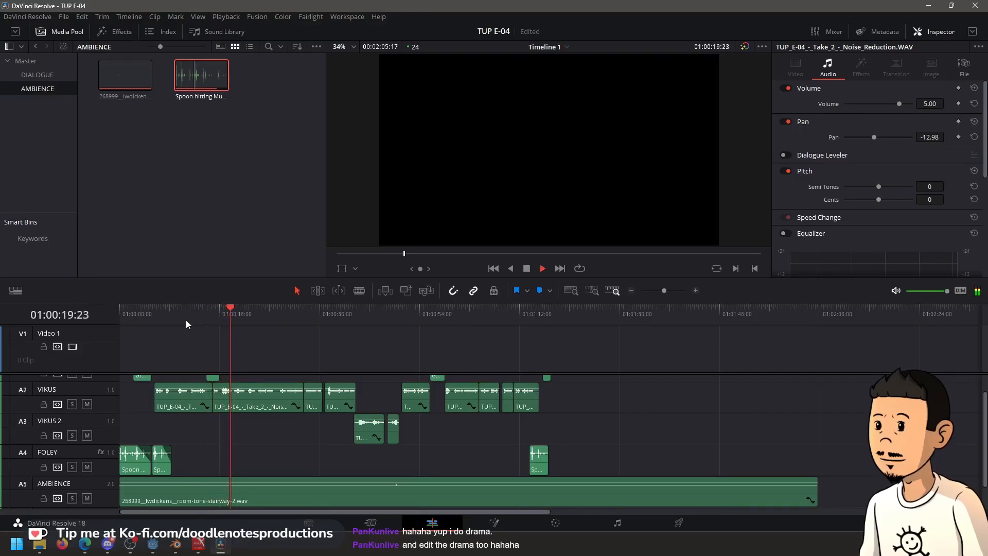
key(space)
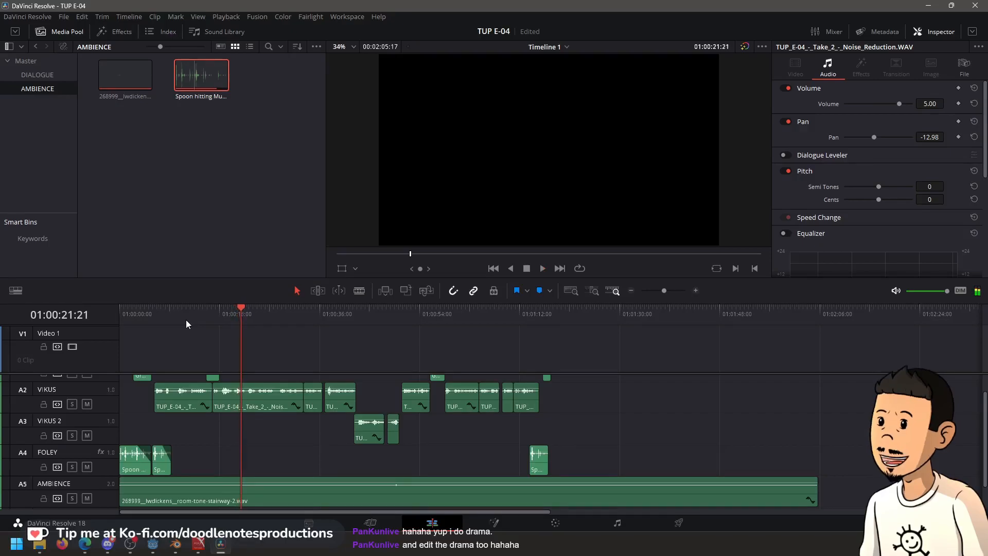
key(Home)
key(ctrl+s)
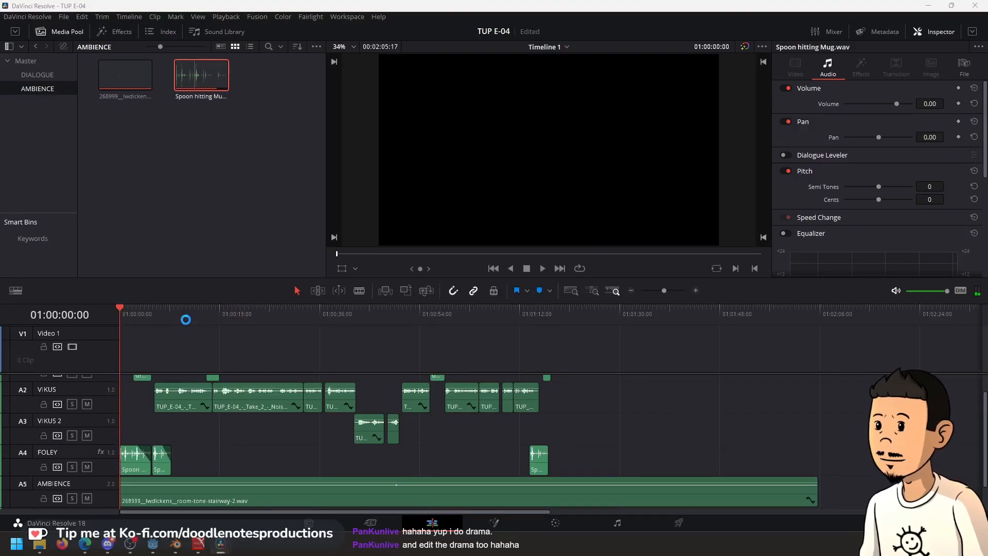
Replay the opening to about 01:00:07:20 and move the playhead to 01:00:11:07 in Vikus's first reply
key(space)
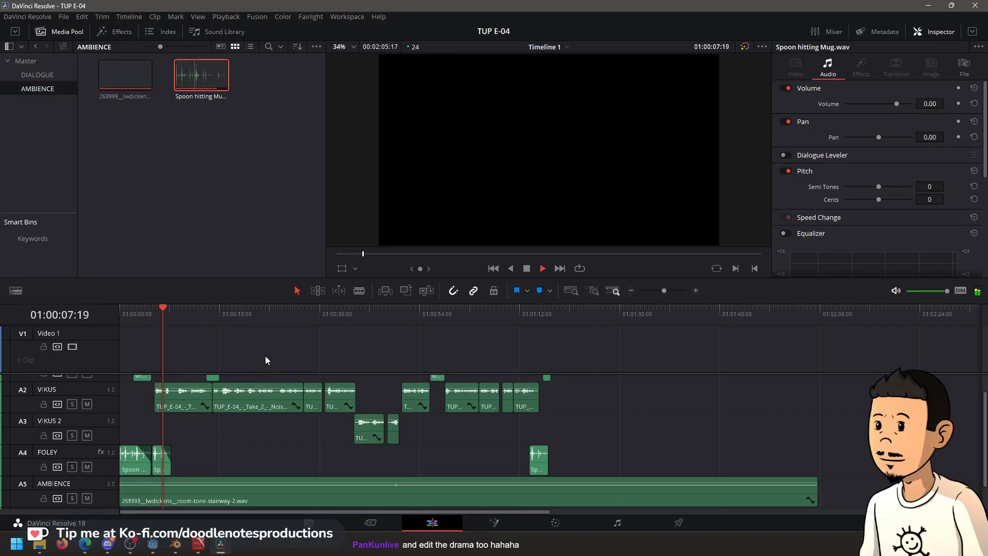
key(space)
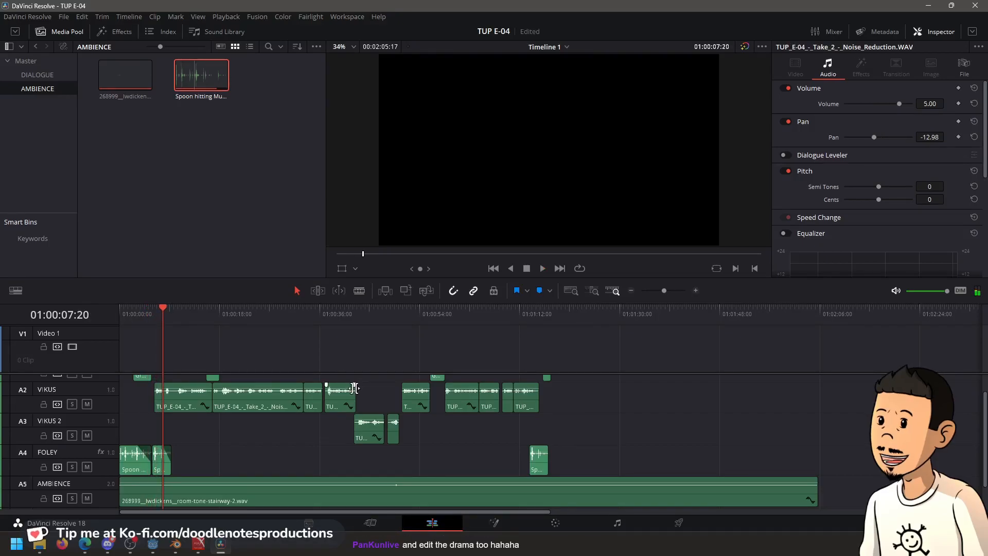
click(379, 446)
click(180, 307)
click(182, 310)
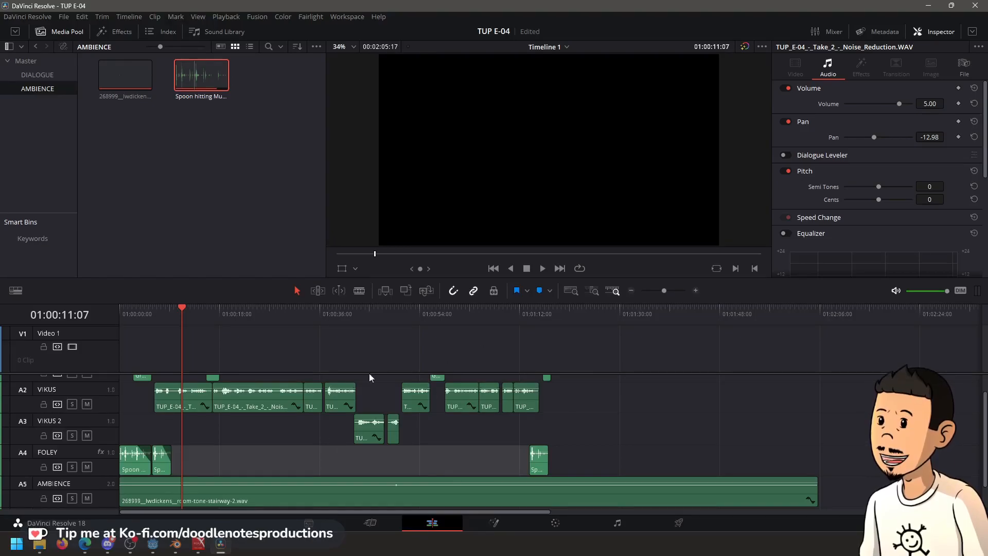
Spot-check the opening exchange and the dialogue around 01:00:19:00, return the playhead to the timeline start, and save the project
drag(191, 311, 132, 310)
key(space)
click(209, 316)
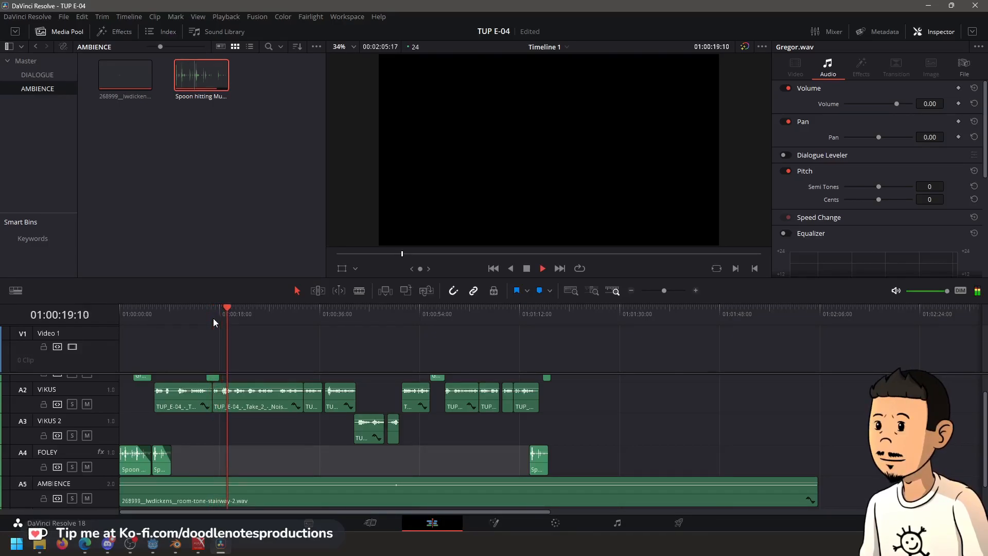
key(space)
key(Home)
key(ctrl+s)
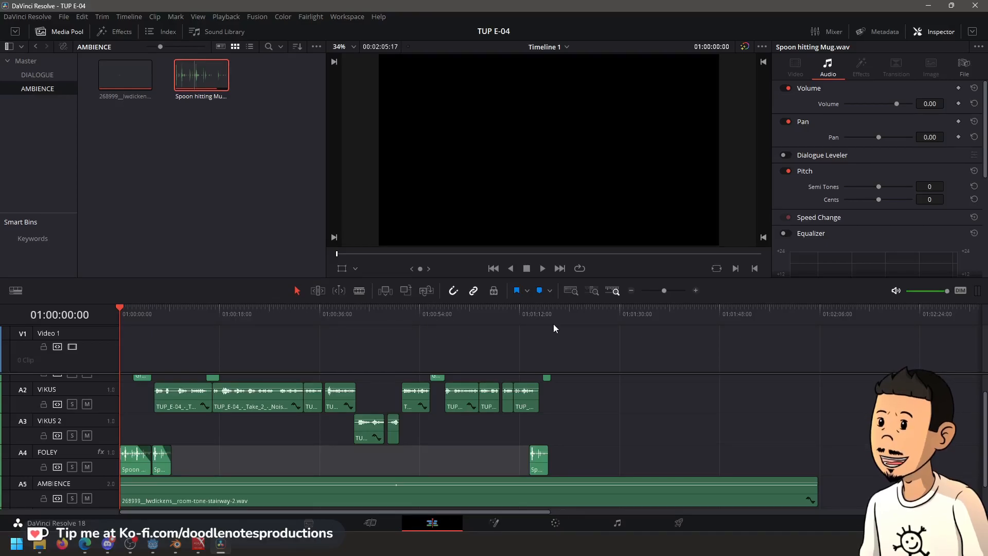
Play Vikus's closing lines from about 01:01:04:23 and check the final spoon-and-mug sound up to about 01:01:16:02
click(481, 316)
key(space)
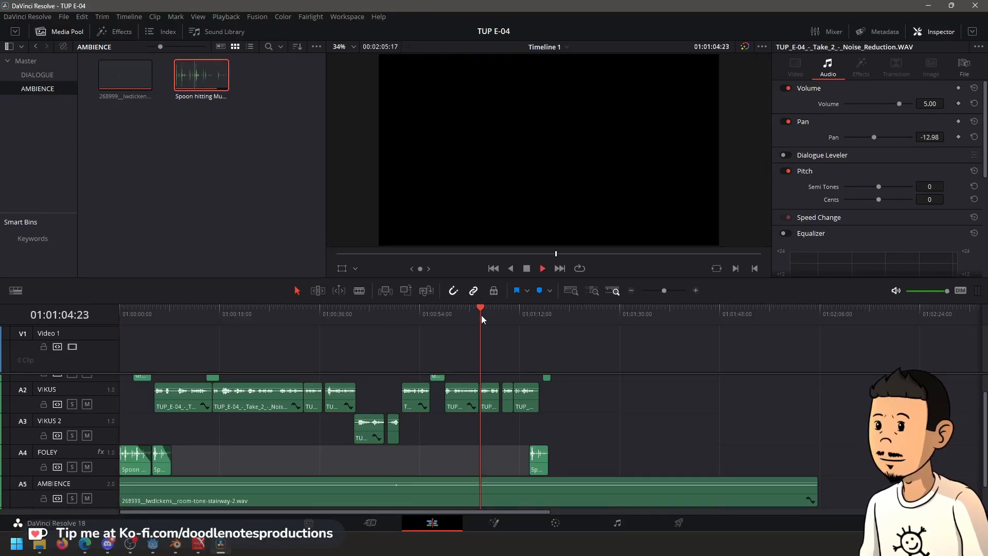
click(524, 313)
key(space)
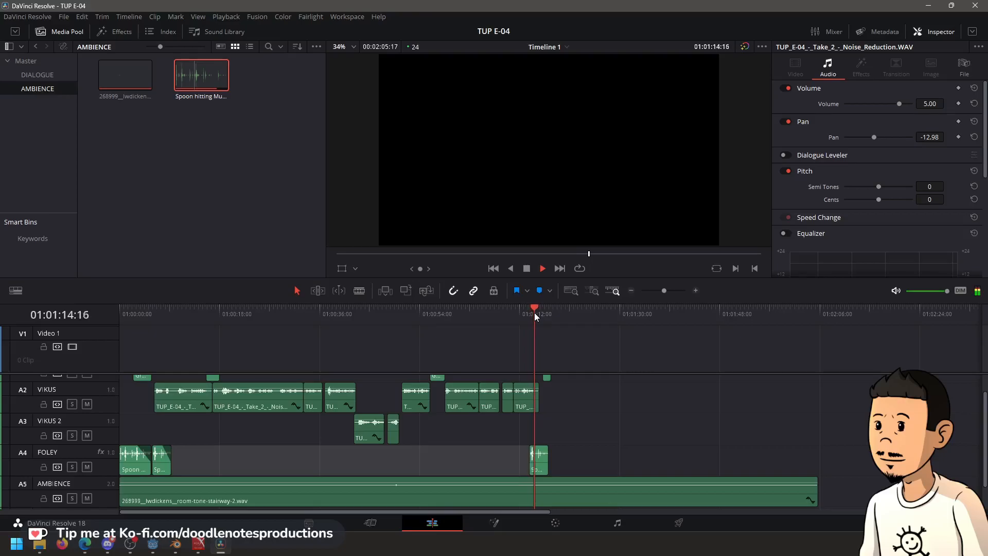
key(space)
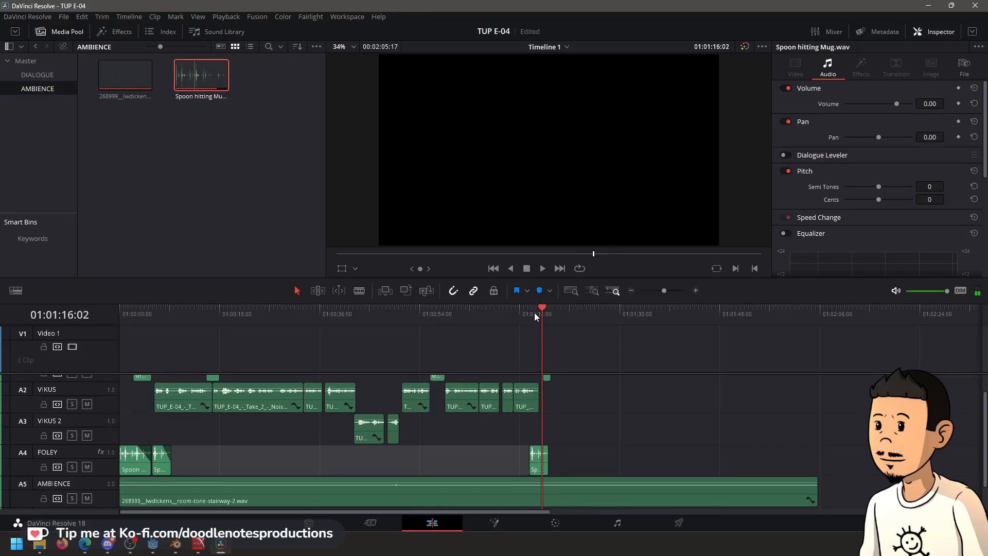
Check the TUP E-04 script around Vikus's "Heavens, no!" line and replay the closing dialogue to about 01:01:15:12
key(super+8)
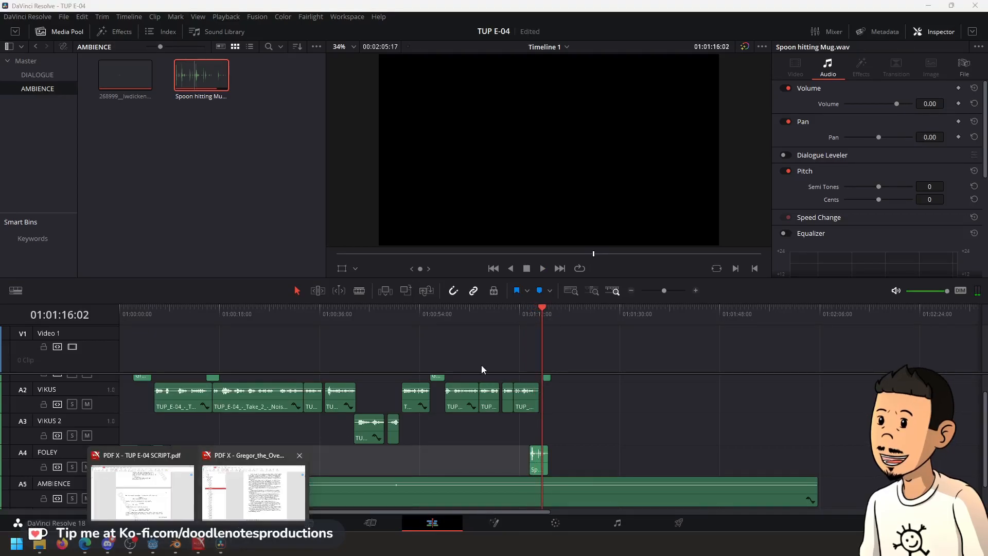
scroll(533, 248, up, 1)
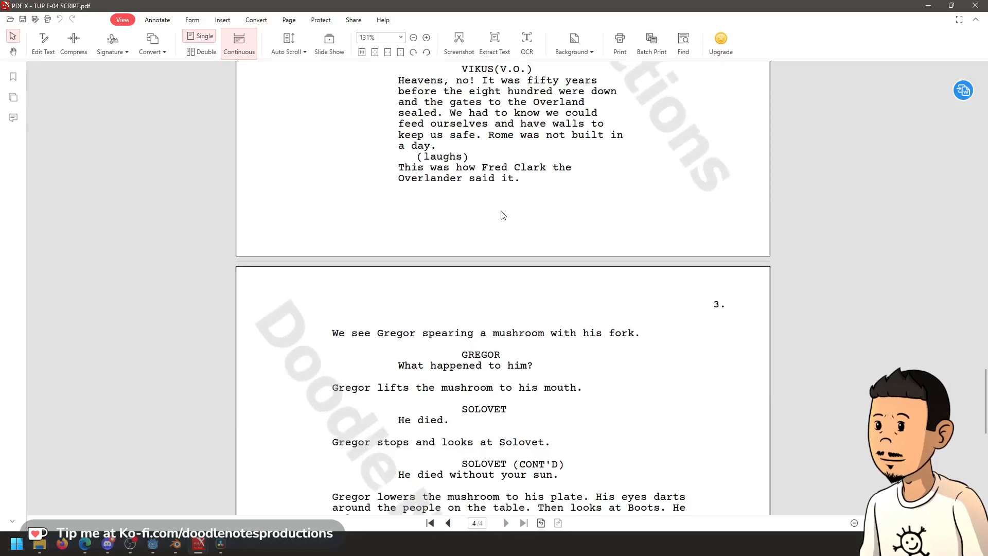
click(930, 7)
click(529, 313)
key(space)
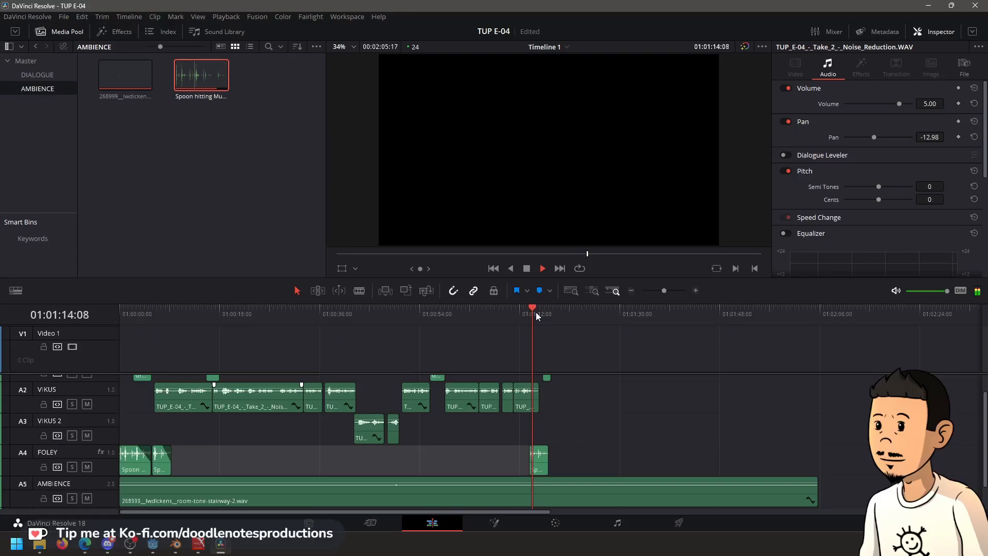
key(space)
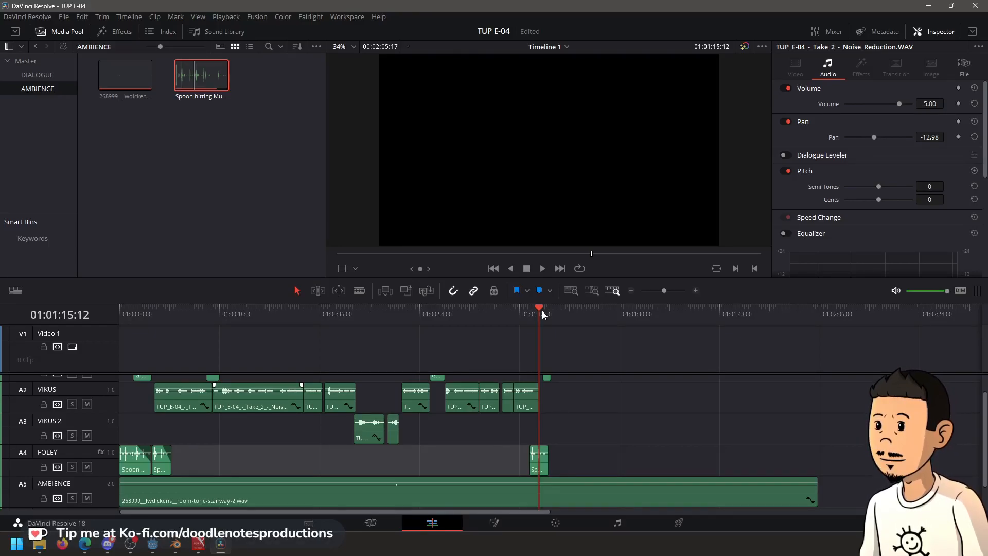
Play on through Gregor's final line in short passages and place the playhead at 01:01:20:15 in the room tone after it
key(space)
key(space)
key(space)
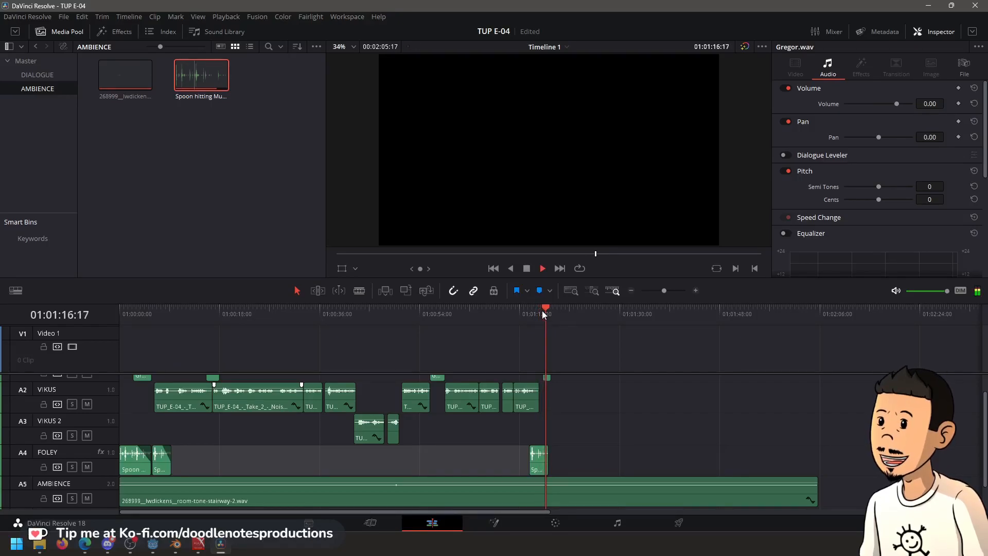
key(space)
key(space)
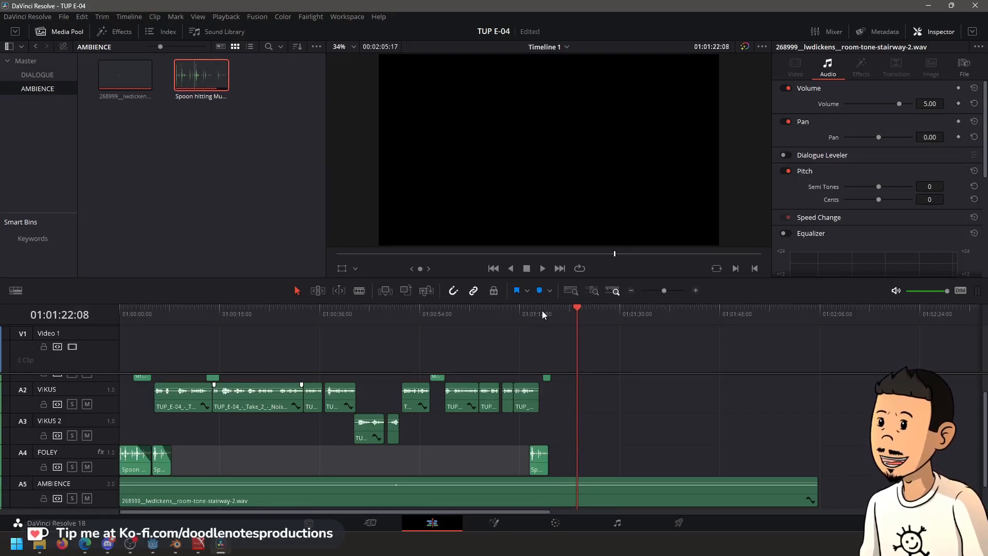
key(space)
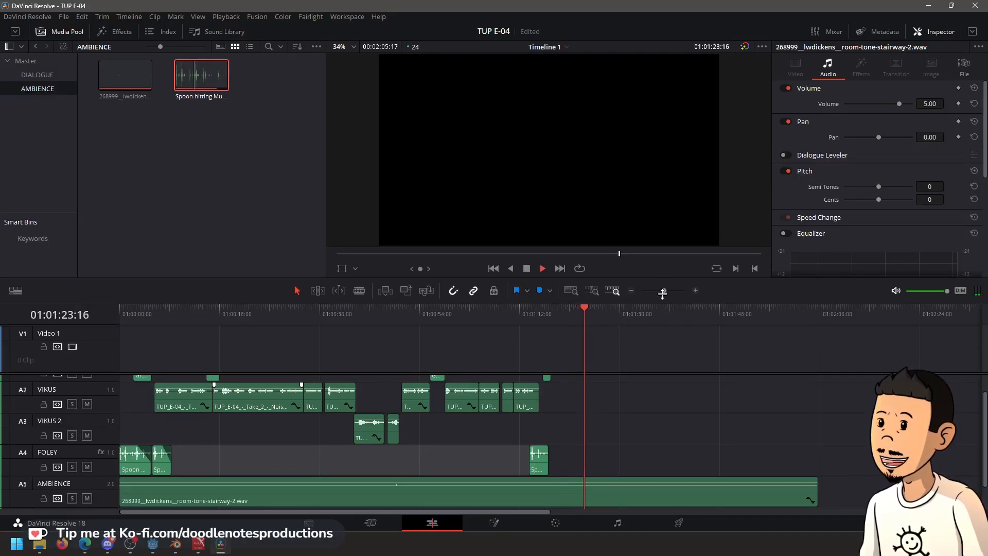
key(space)
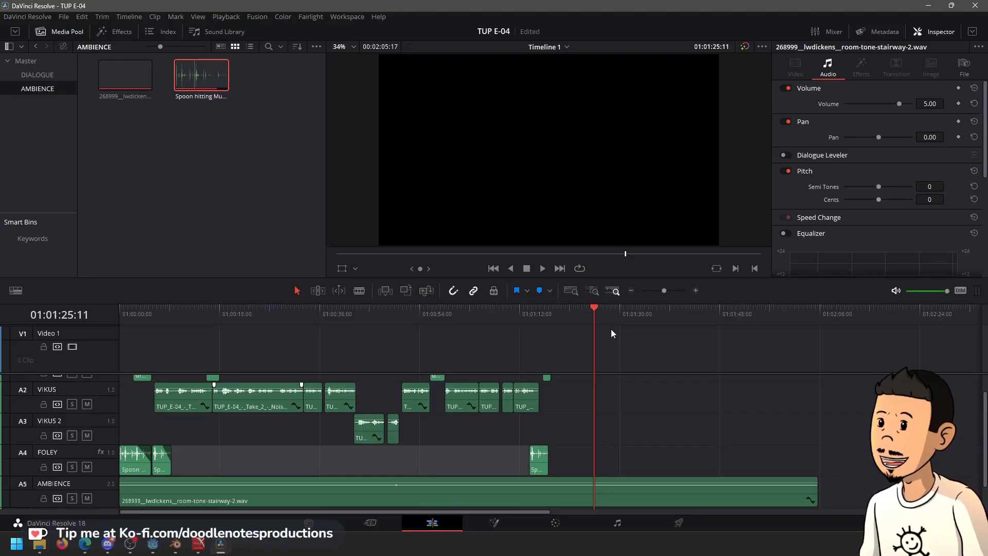
click(575, 313)
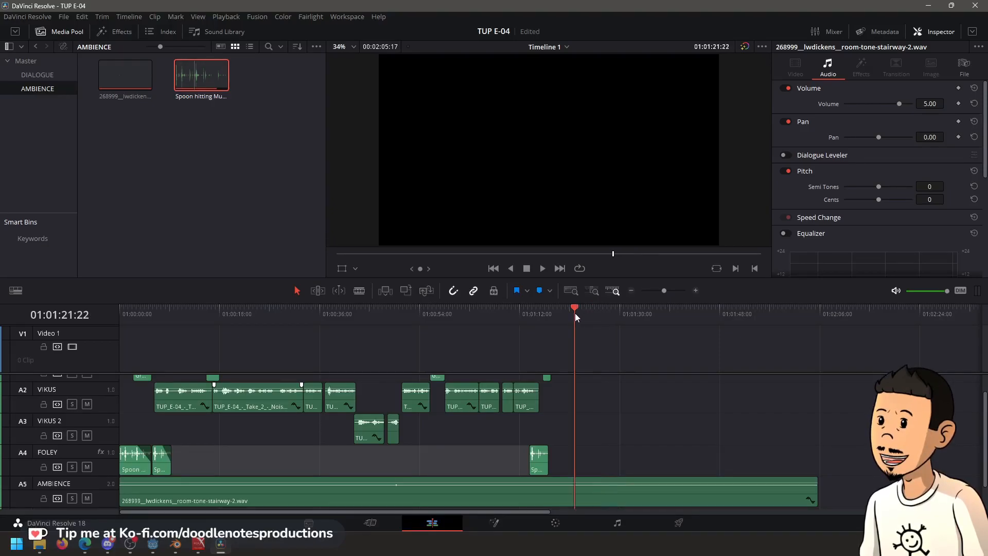
click(582, 315)
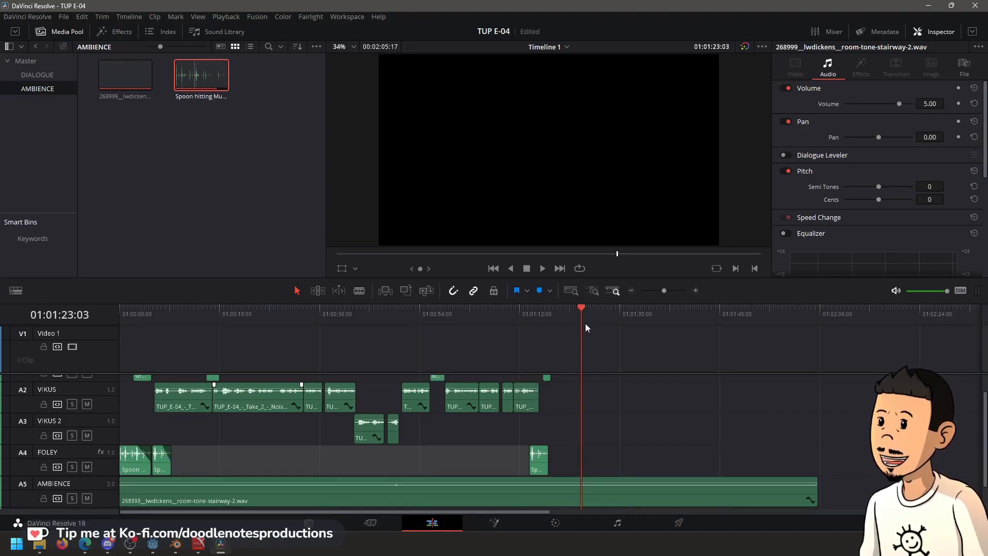
drag(583, 323, 567, 324)
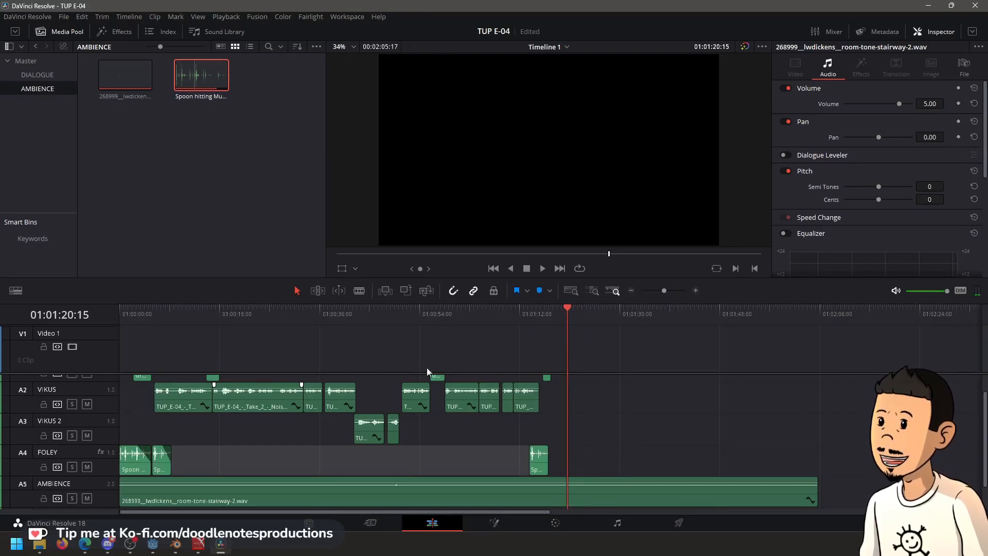
Read the matching Chapter 6 passage in the Gregor the Overlander PDF and replay the scene's ending to about 01:01:18:22
mouse_move(198, 545)
click(258, 489)
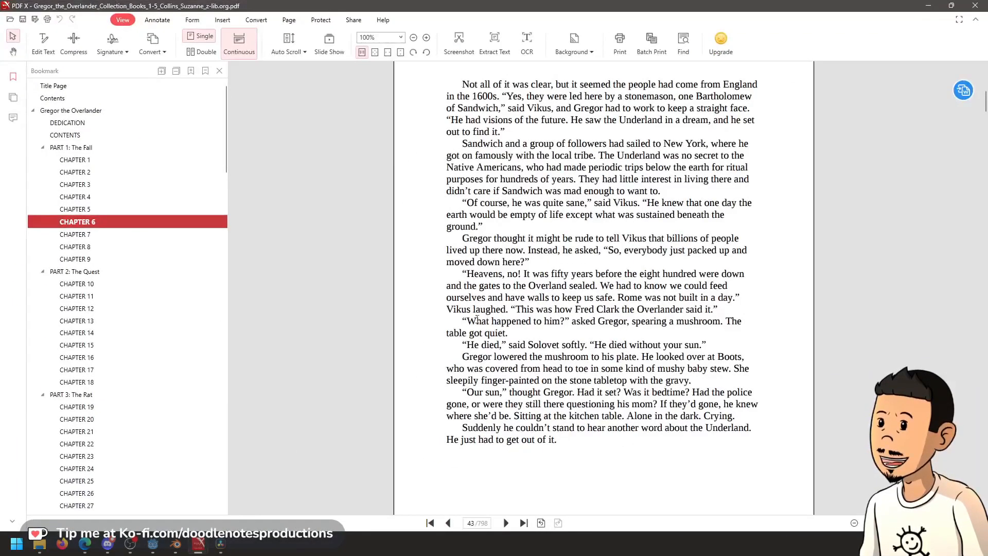
mouse_move(197, 550)
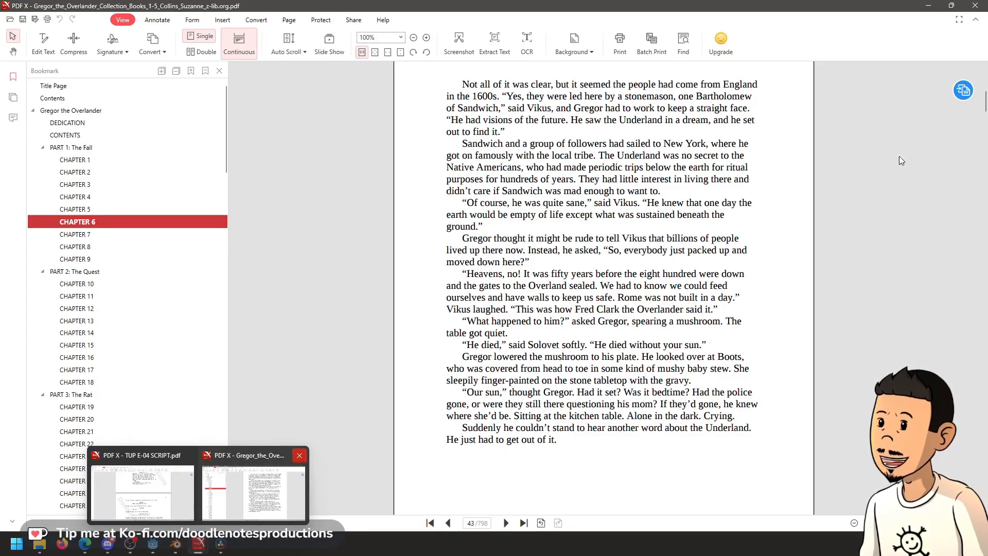
click(929, 6)
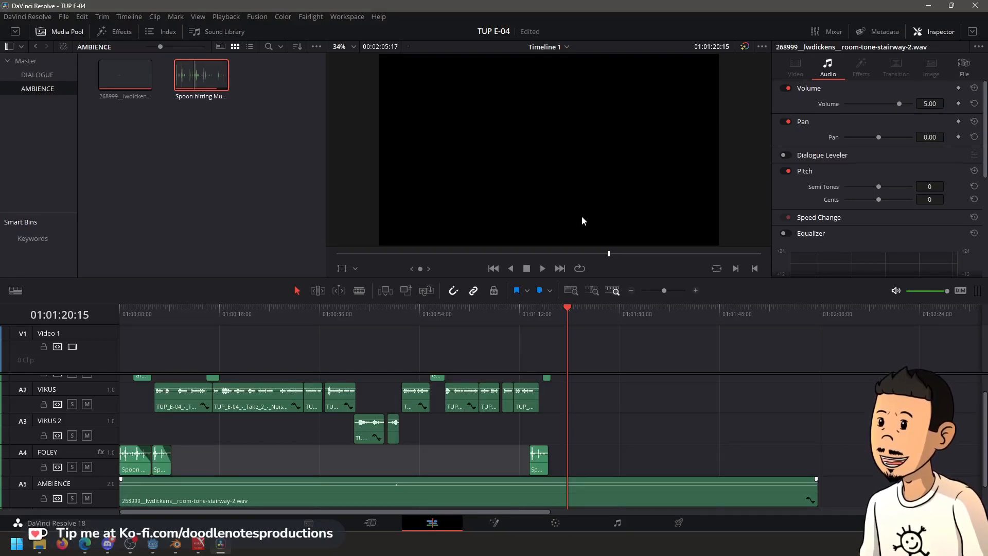
click(536, 316)
key(space)
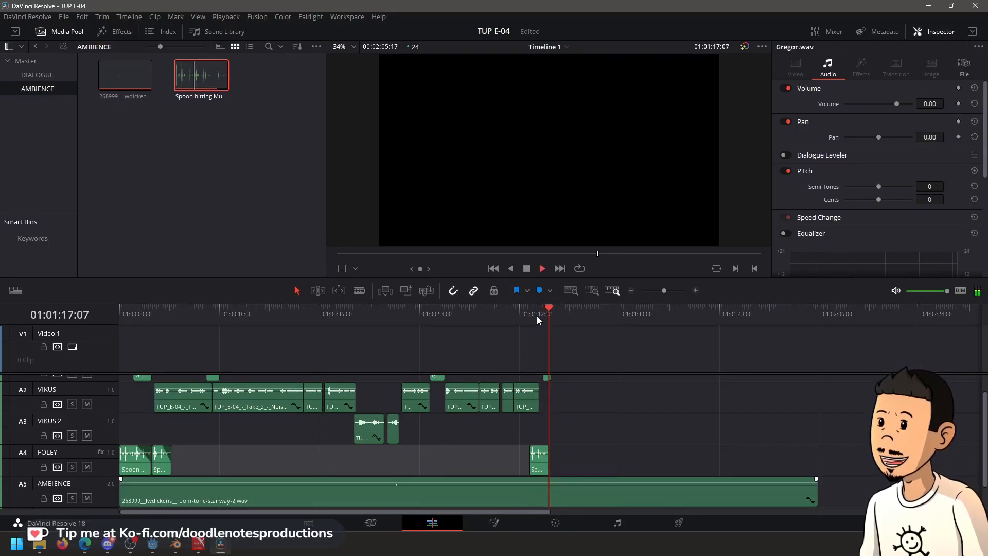
key(space)
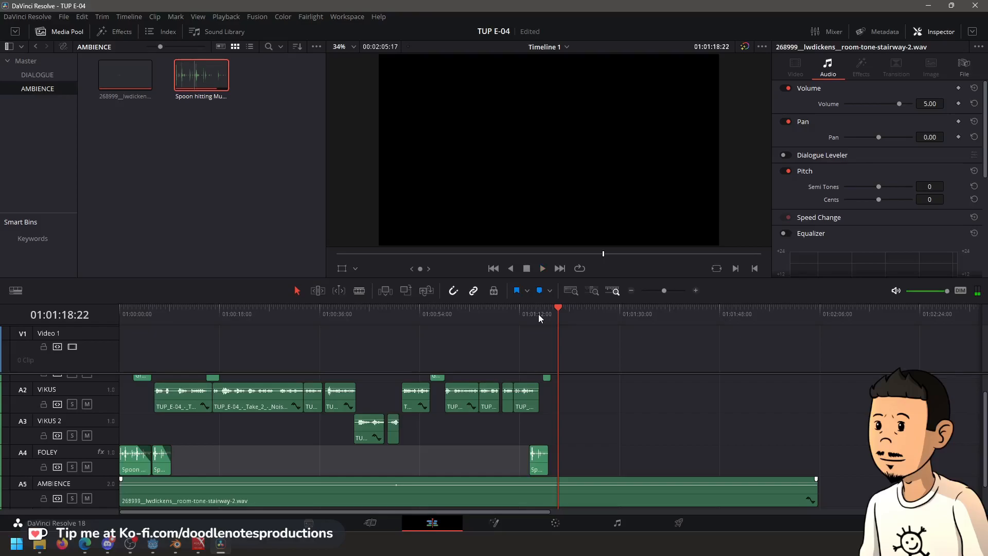
Mark an in/out range from 01:00:00:00 to 01:00:28:07 and save the project with the playhead at the timeline start
drag(230, 312, 117, 317)
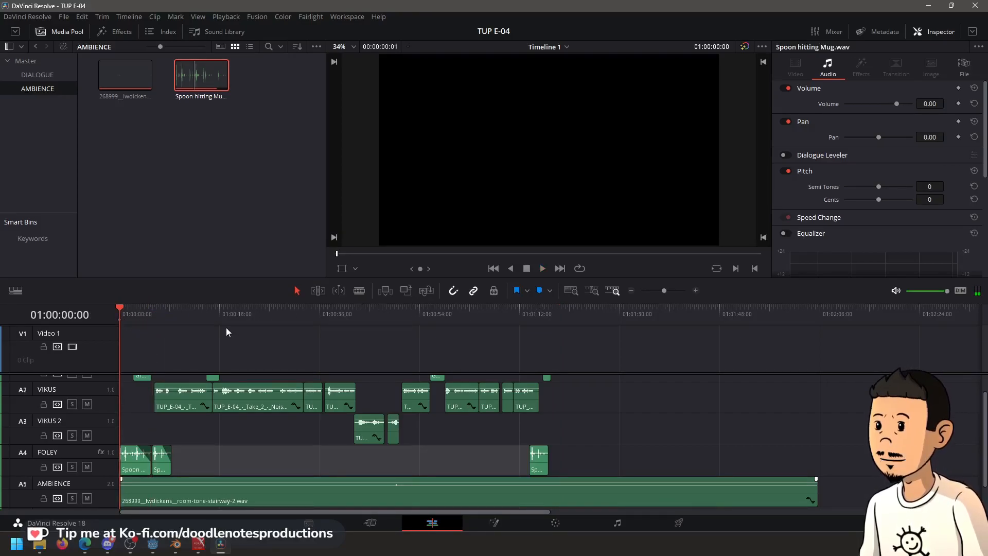
key(space)
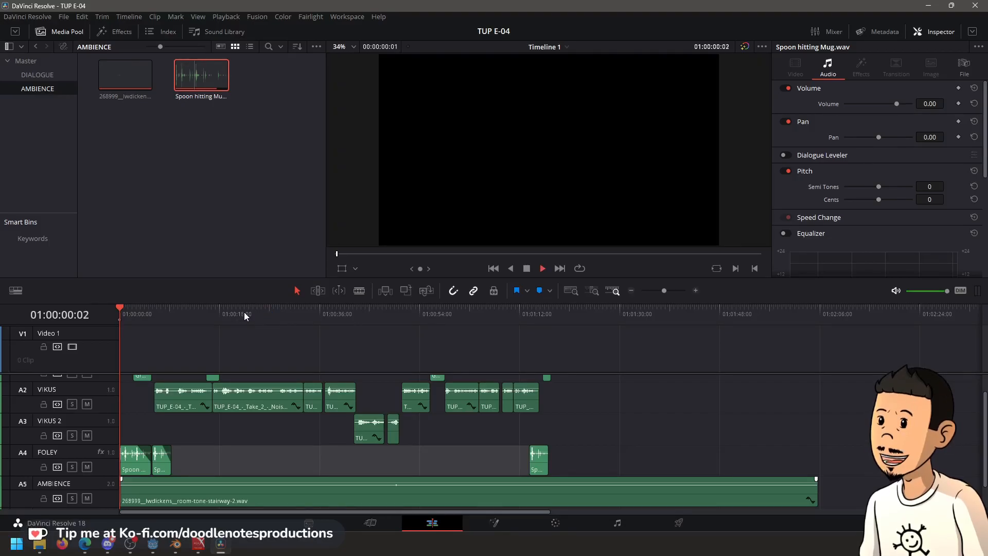
click(233, 314)
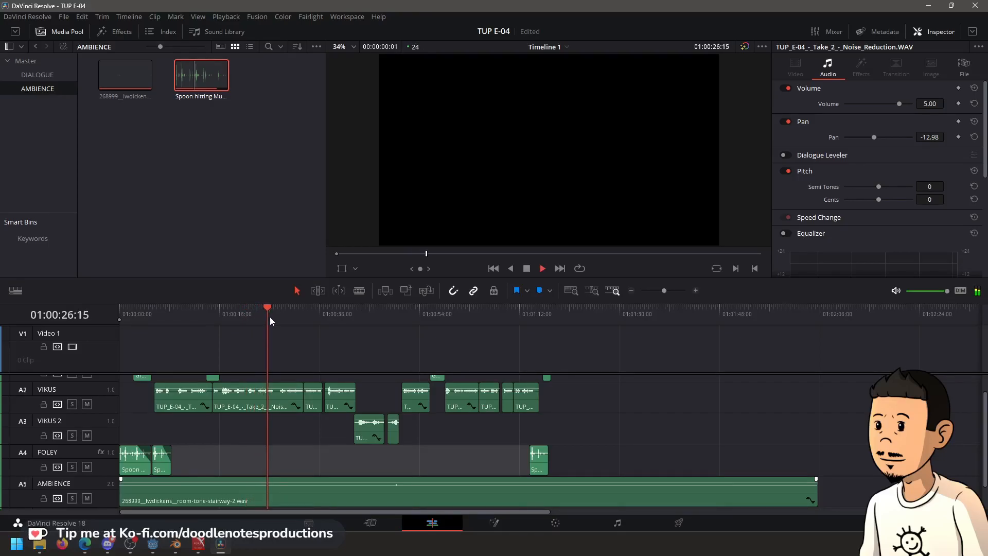
key(space)
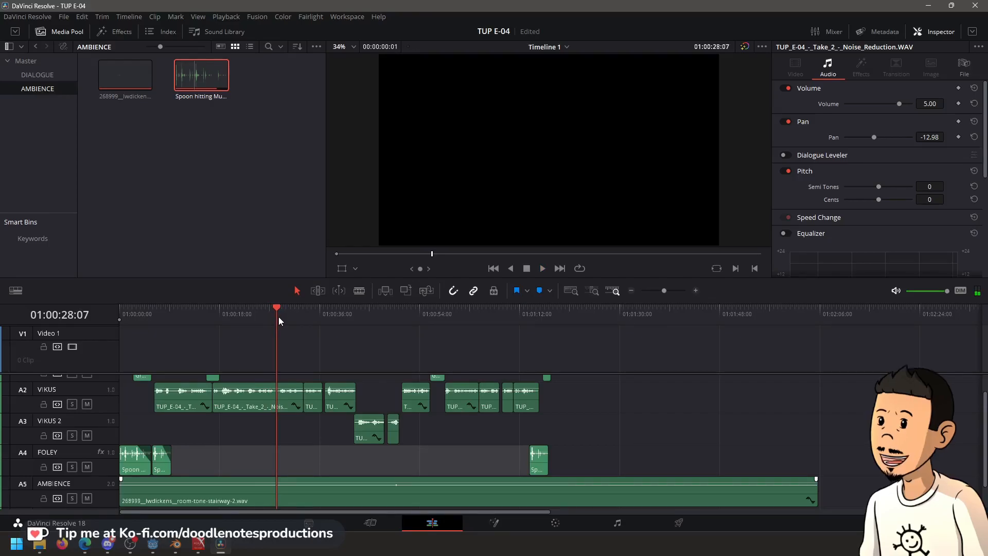
drag(277, 320, 68, 315)
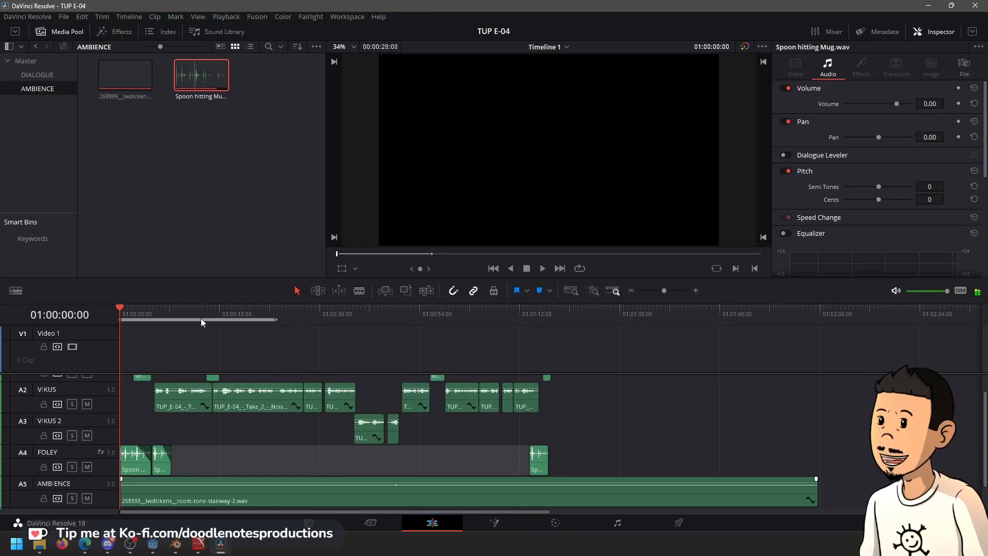
Set up the render of Timeline 1 with the Audio Only preset and MP3 as the audio format
click(679, 523)
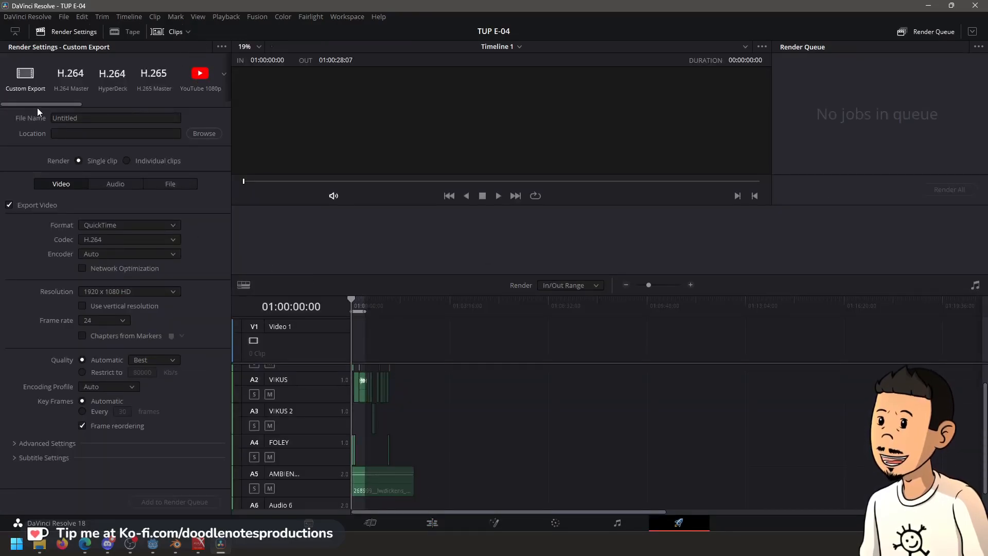
drag(13, 103, 209, 97)
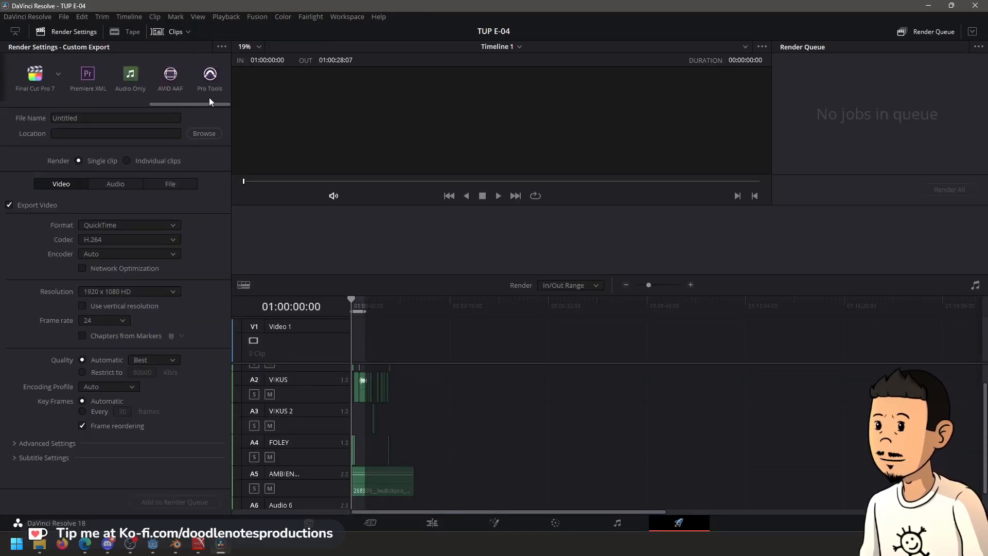
click(137, 79)
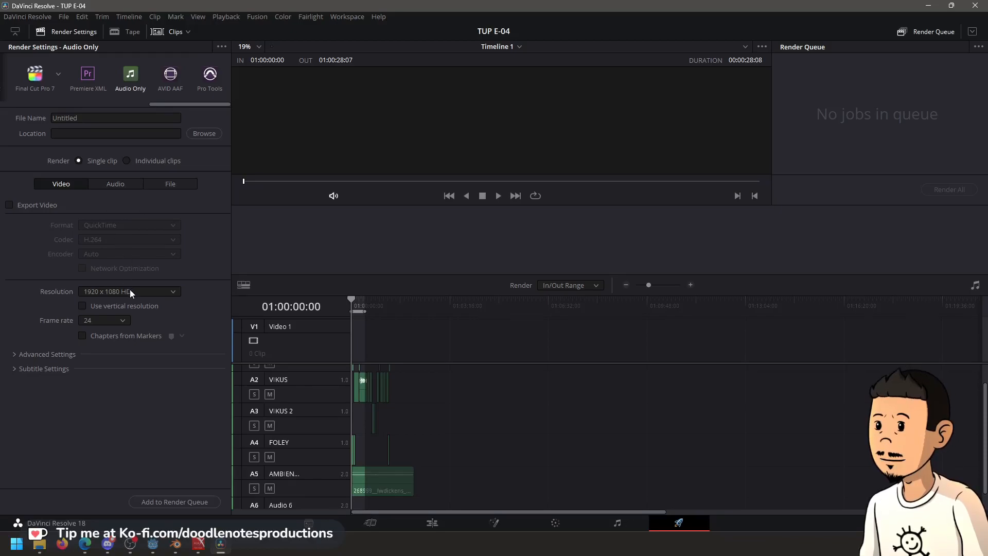
click(121, 184)
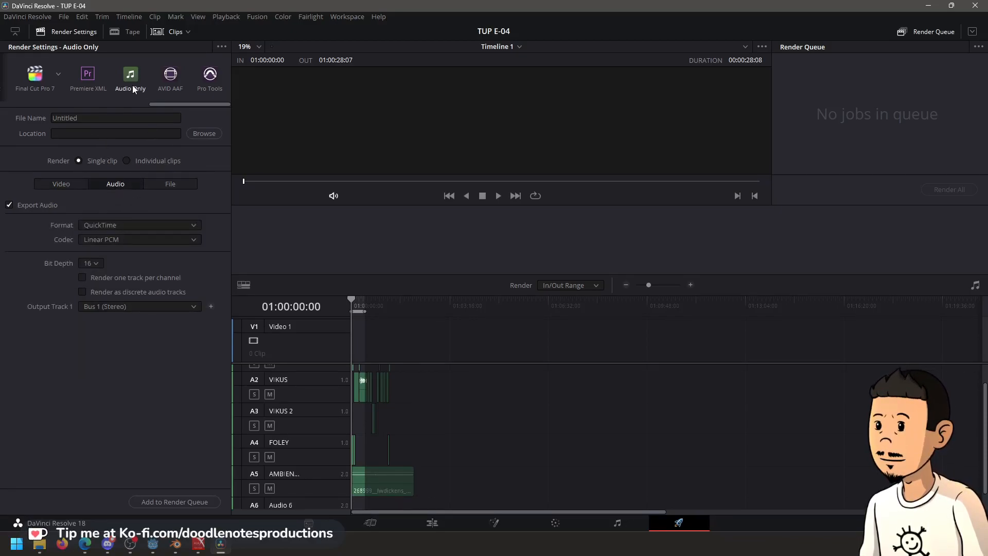
click(117, 227)
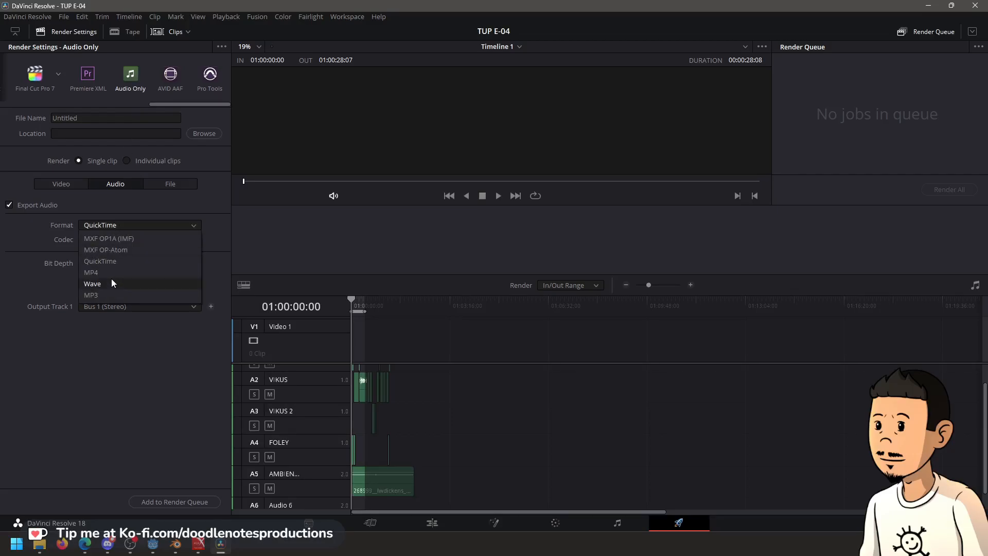
click(108, 295)
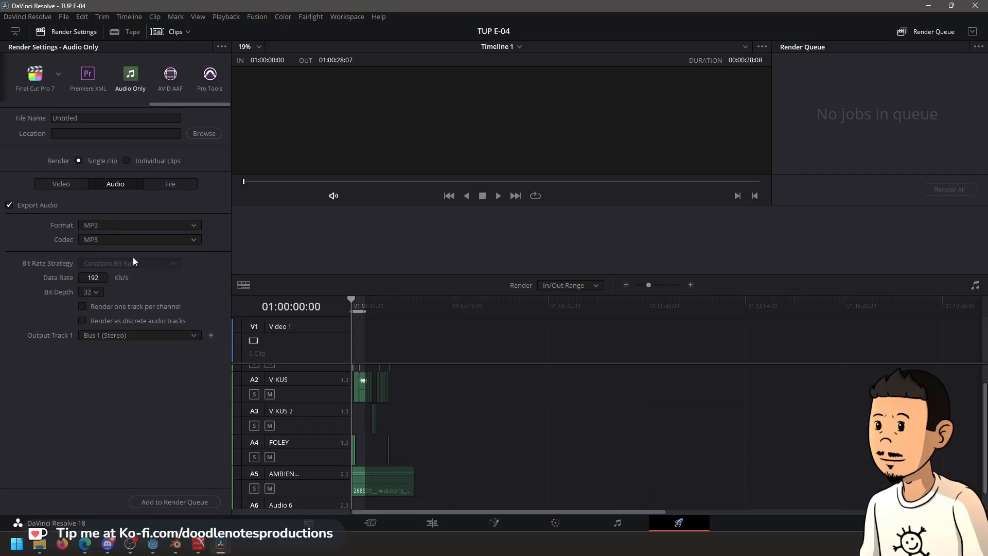
Browse the render destination to the AUDIO folder of 1_TUP PHASE 2 within 1_DOODLE NOTES PROJECTS
click(199, 134)
drag(227, 19, 474, 75)
scroll(304, 200, up, 3)
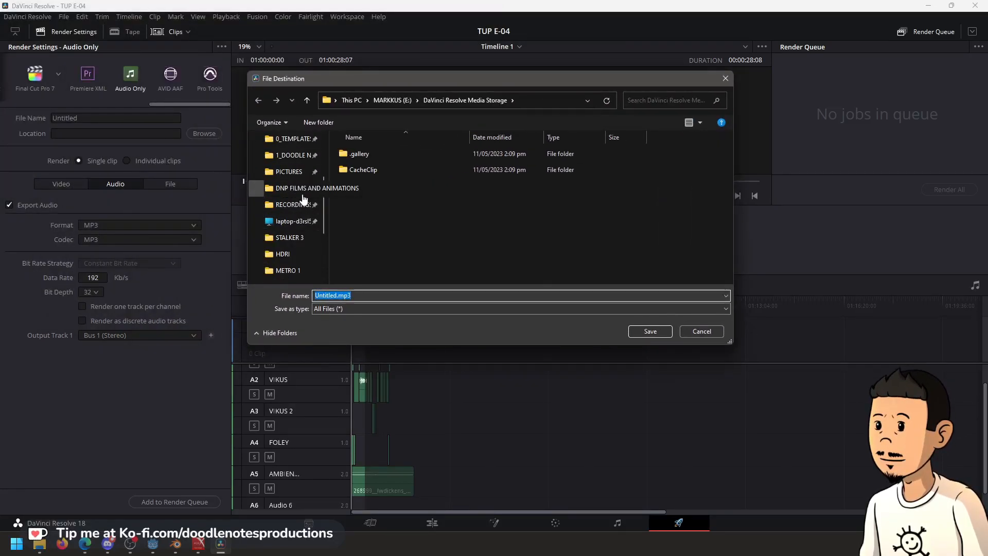
click(301, 190)
scroll(308, 177, up, 1)
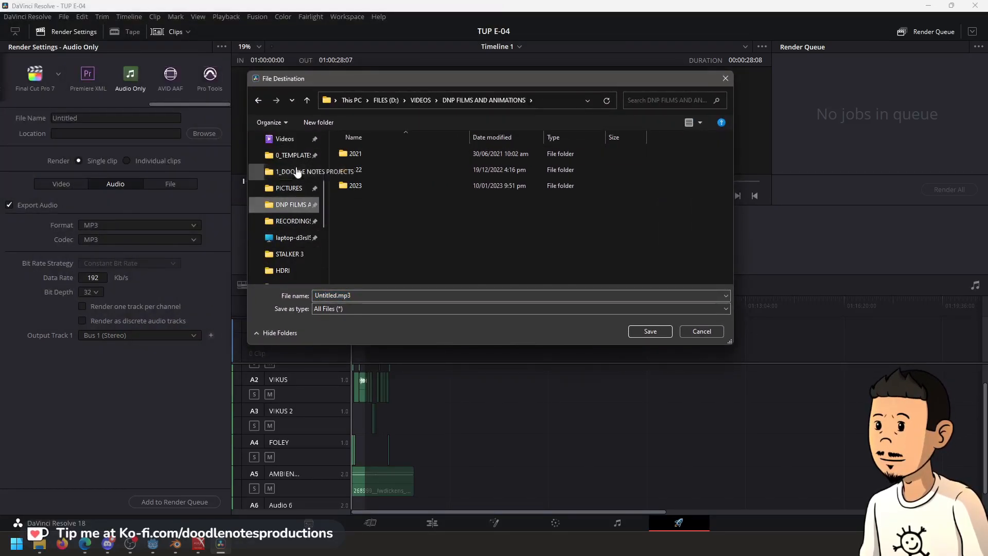
click(308, 174)
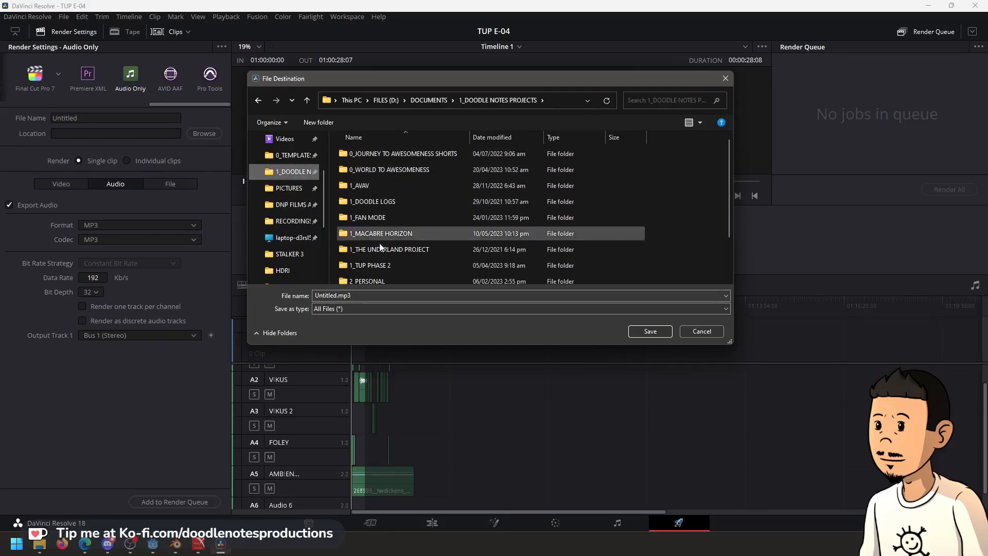
double_click(379, 266)
double_click(359, 158)
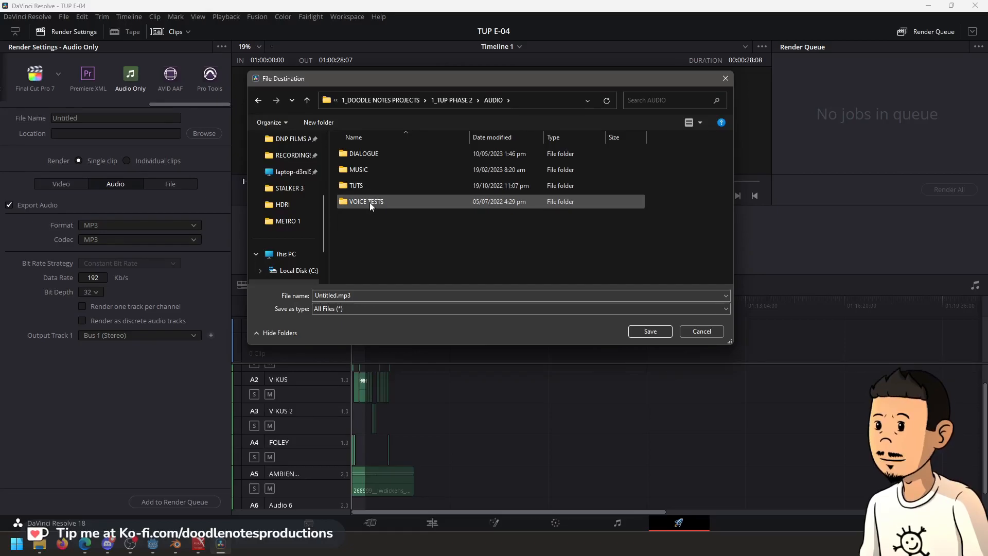
Create a folder named RAW inside the AUDIO folder and open it as the render destination
click(339, 127)
text(TAW)
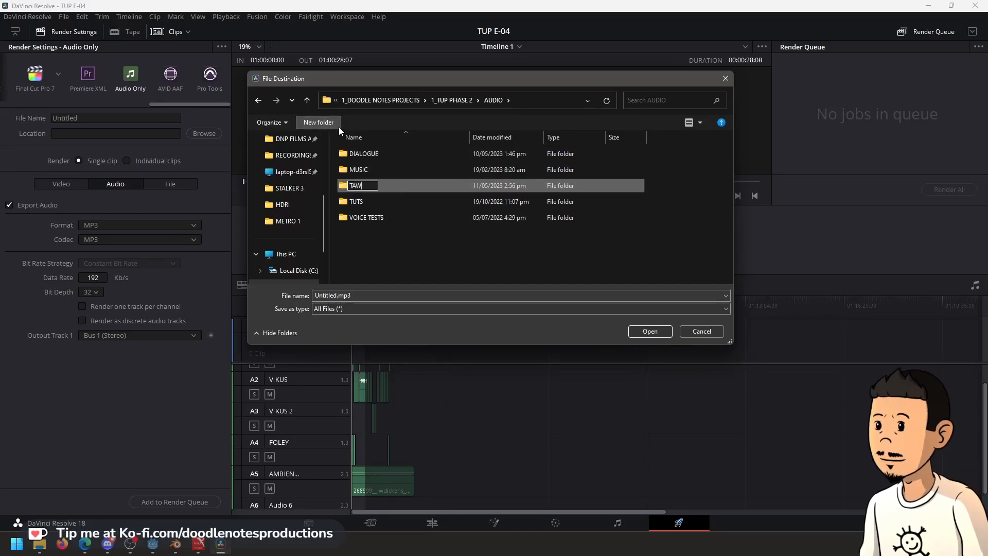
key(Return)
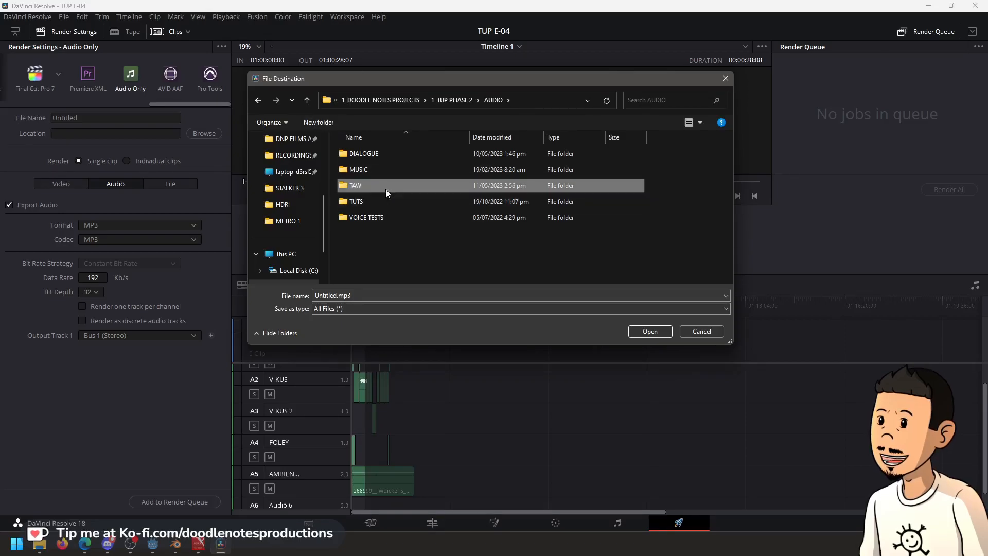
click(364, 185)
text(RAW)
key(Return)
double_click(359, 185)
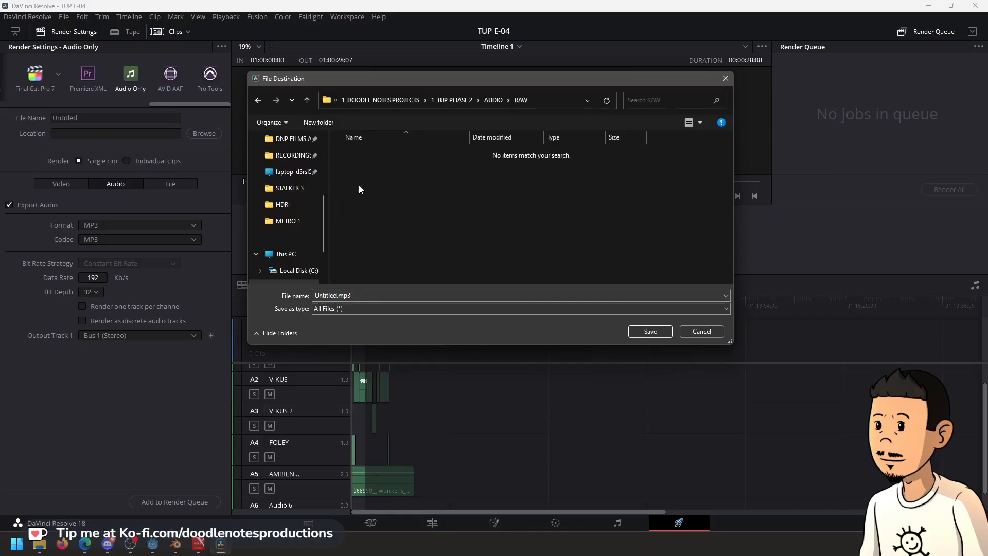
Name the render file TUP E-04-audio-r1 and save it in the RAW folder as the render destination
double_click(365, 295)
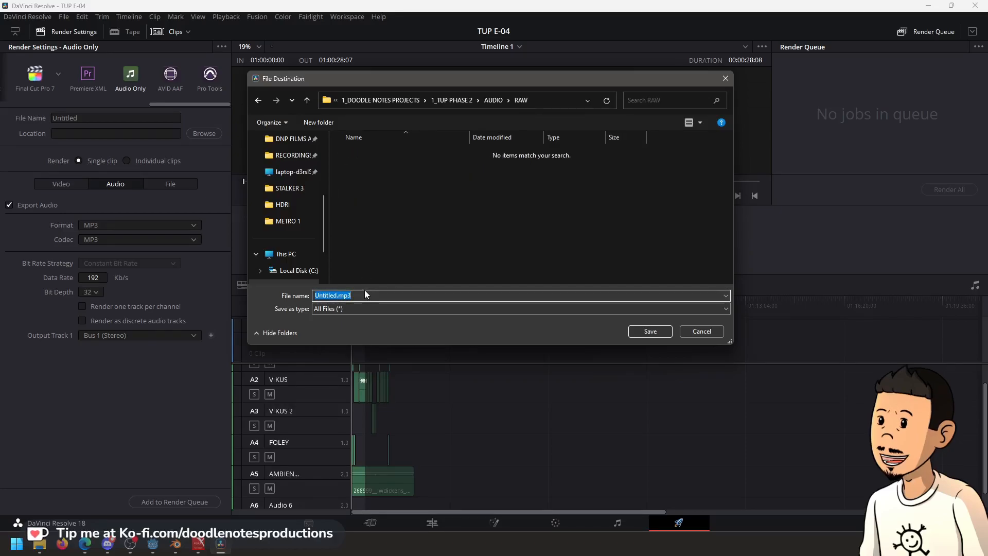
text(TUP E-04)
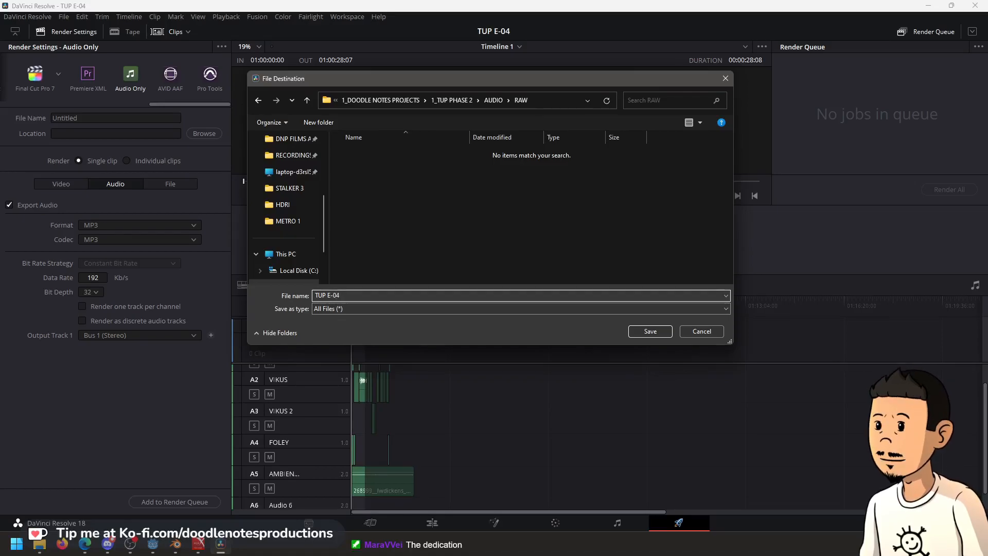
text(-audio-)
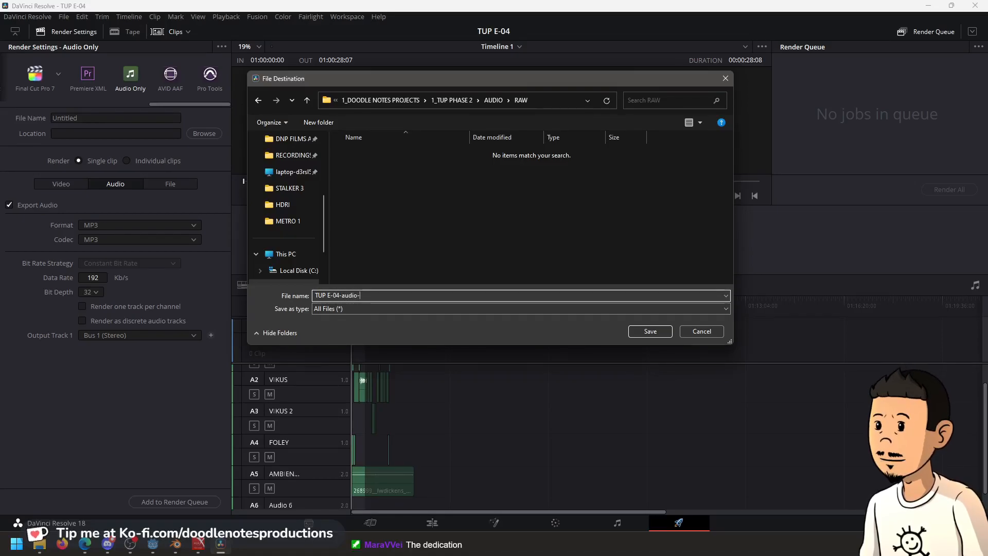
scroll(288, 206, down, 2)
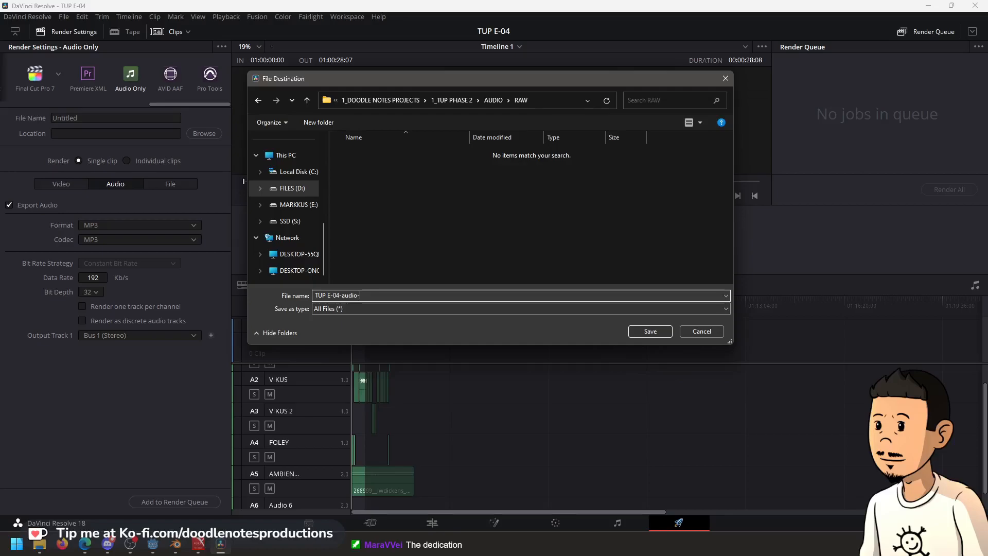
text(r1)
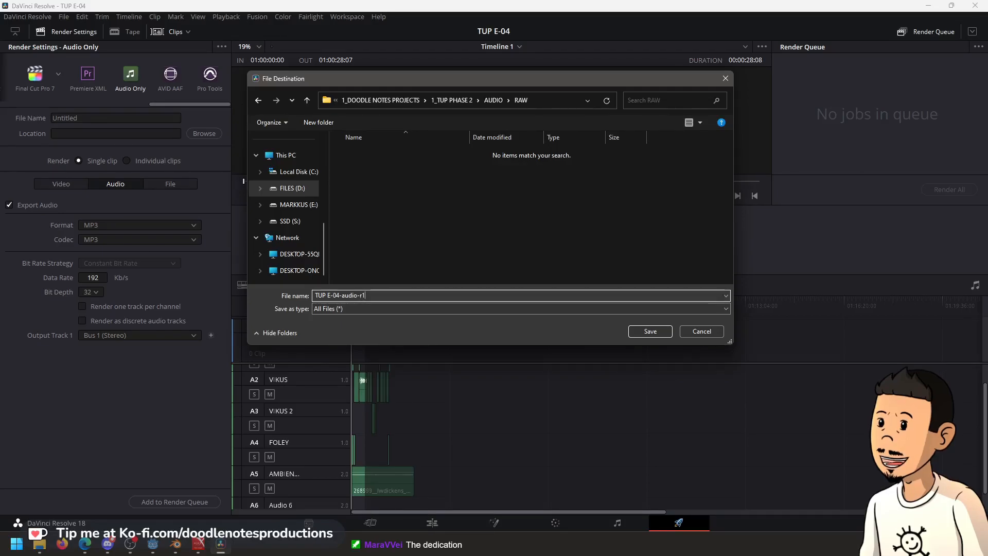
key(Return)
Add the in/out range of Timeline 1 to the render queue, render it, and remove the finished job
click(188, 502)
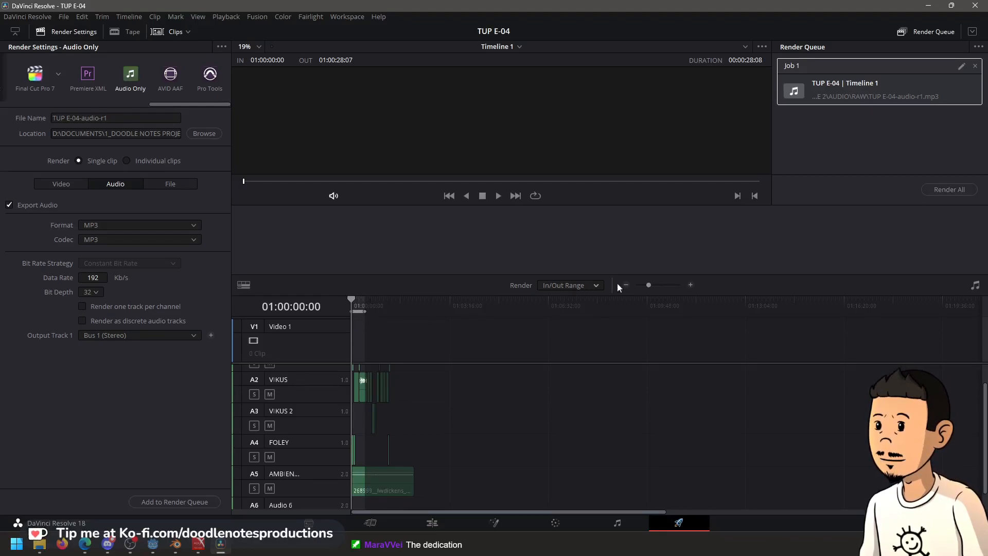
click(944, 189)
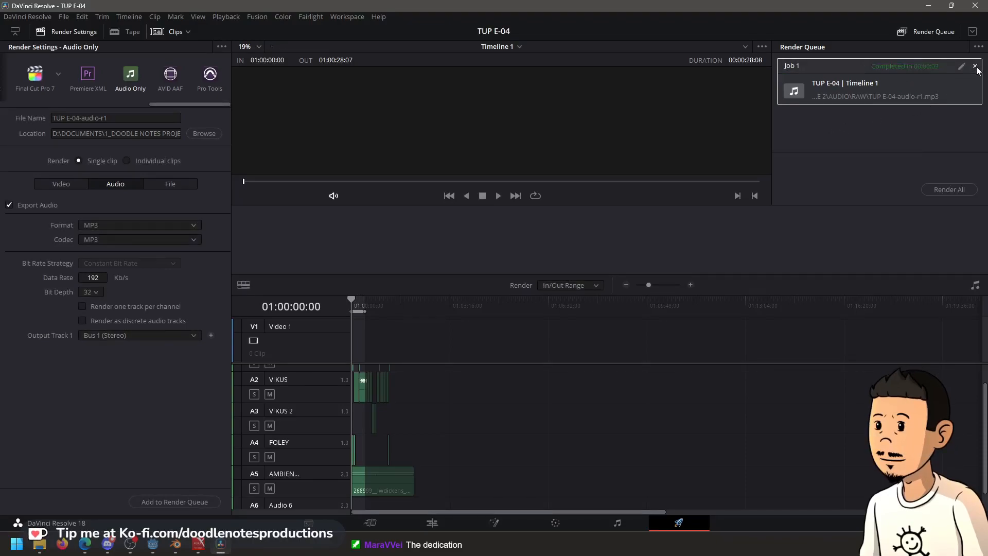
click(976, 67)
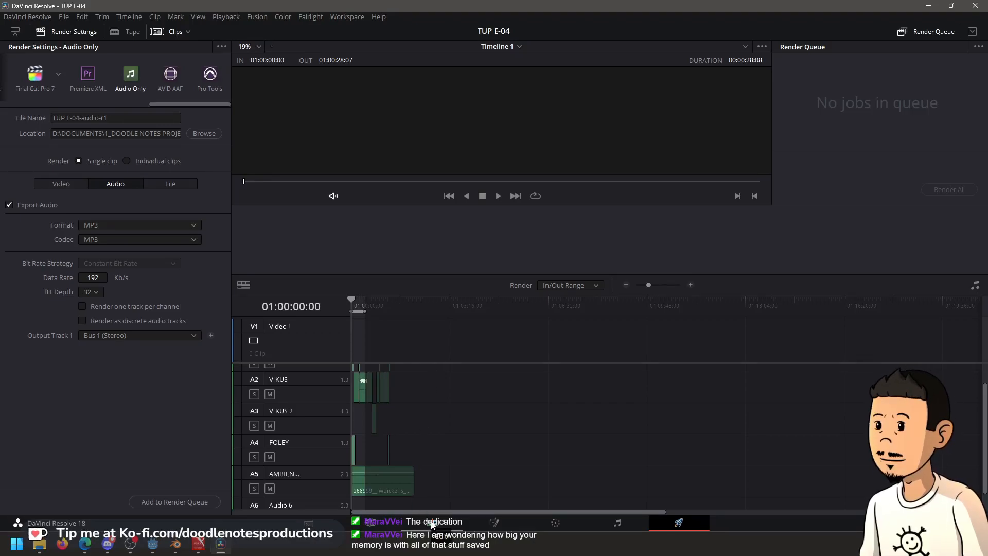
Return to the Edit page at the timeline start and check the free space on the computer's drives in File Explorer
click(431, 524)
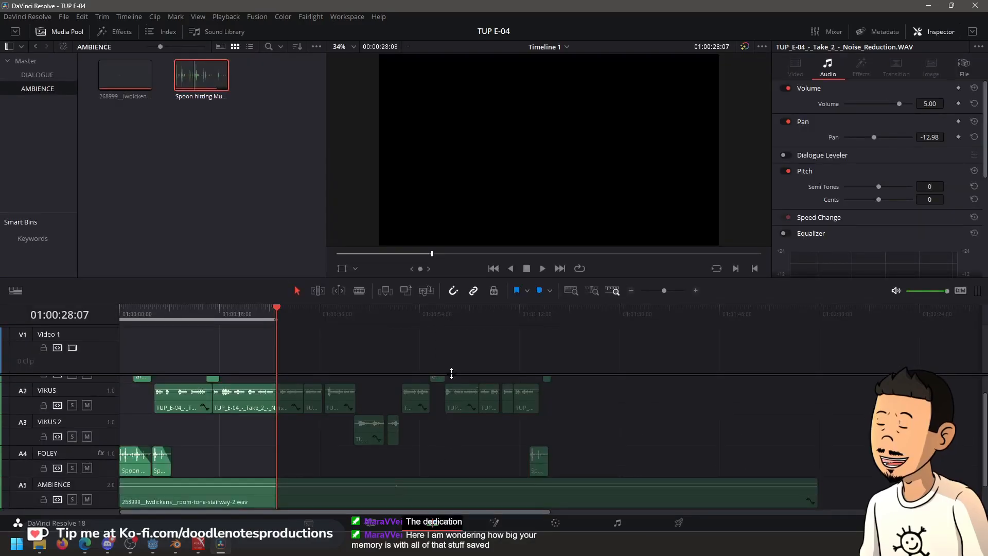
key(Home)
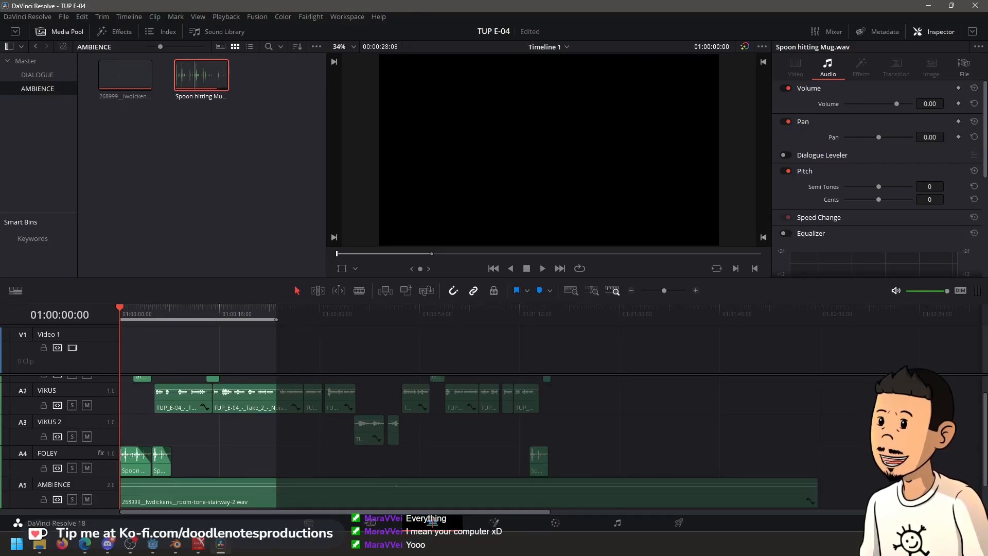
mouse_move(32, 545)
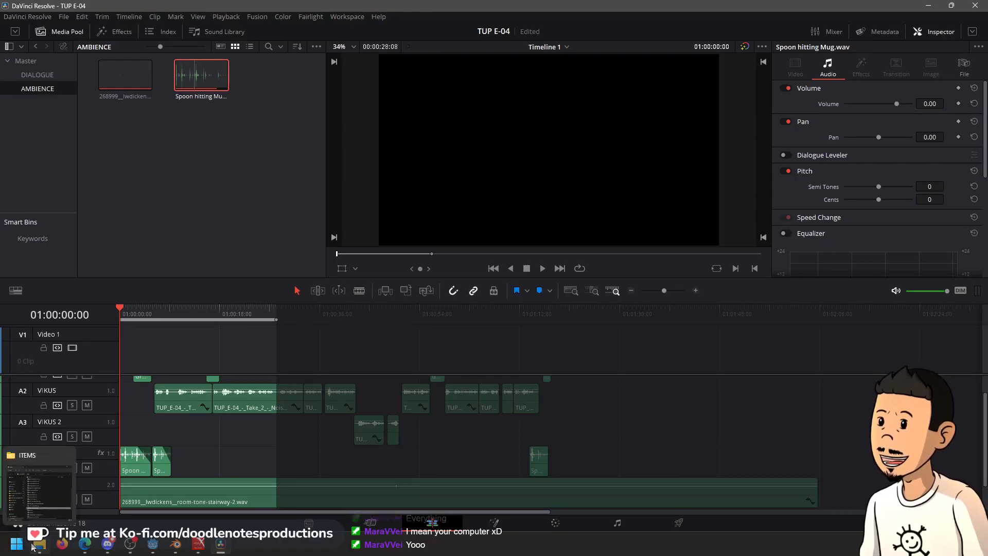
click(38, 548)
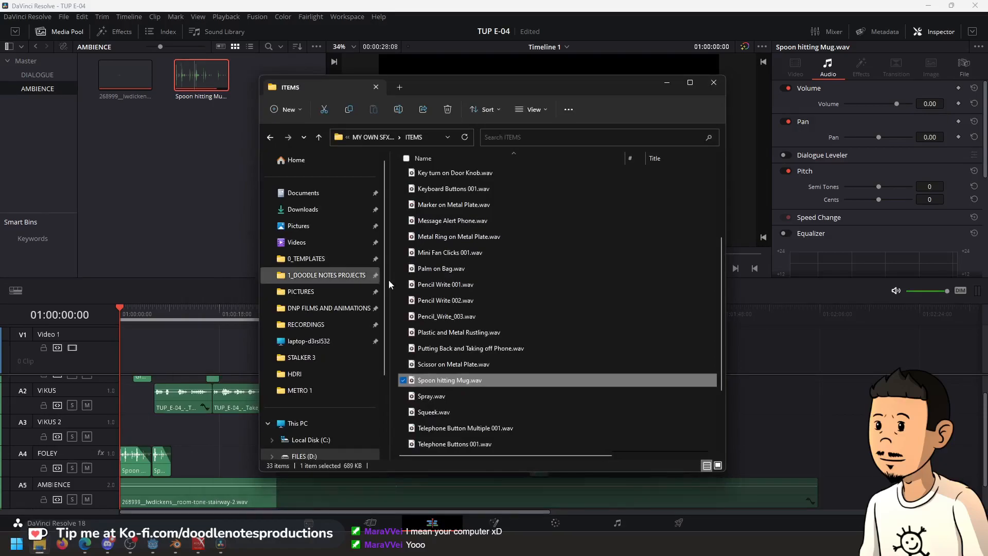
click(351, 420)
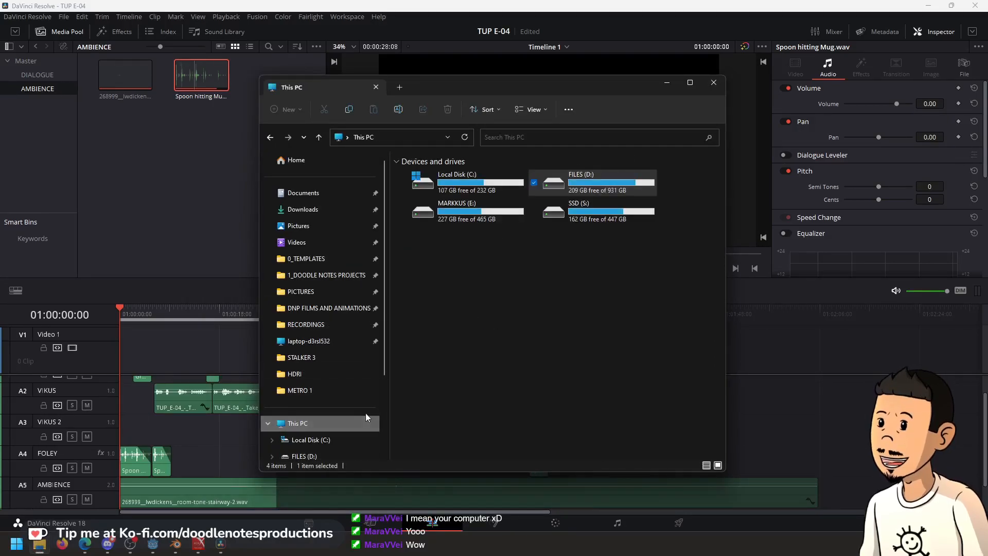
click(666, 89)
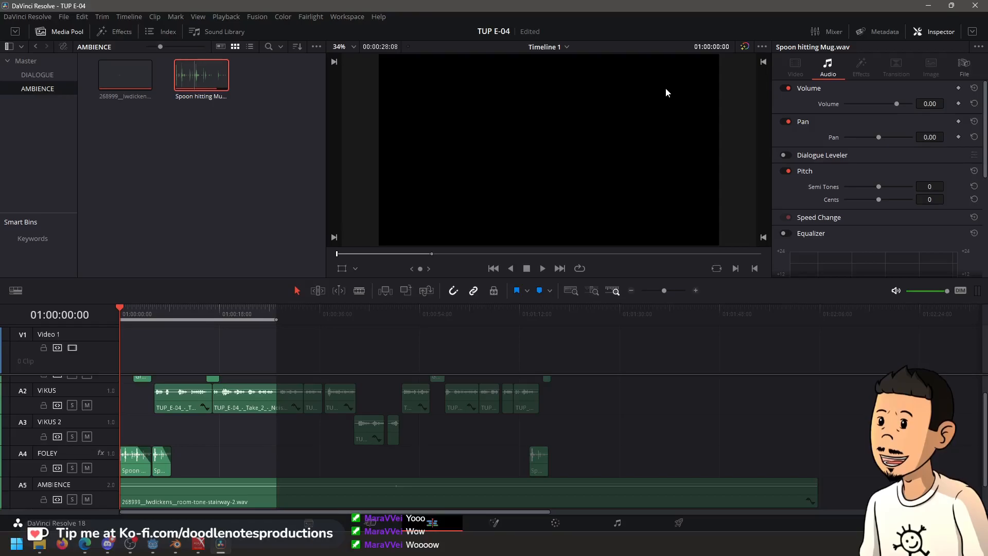
click(260, 205)
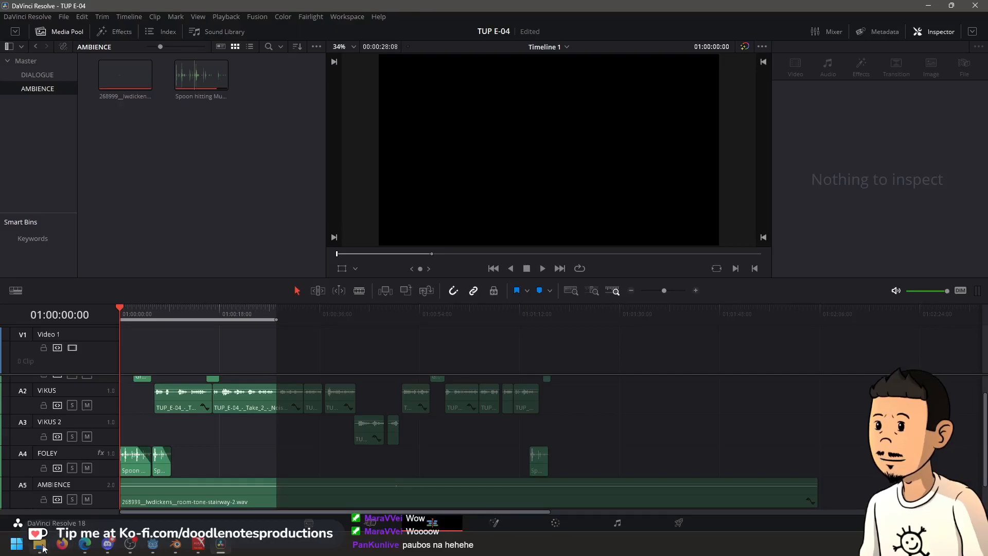
mouse_move(43, 549)
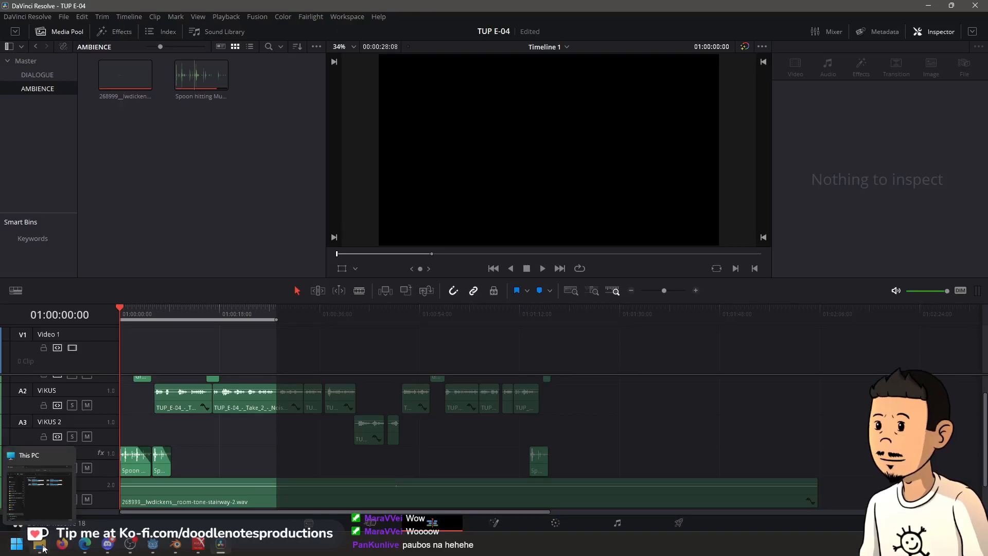
click(43, 549)
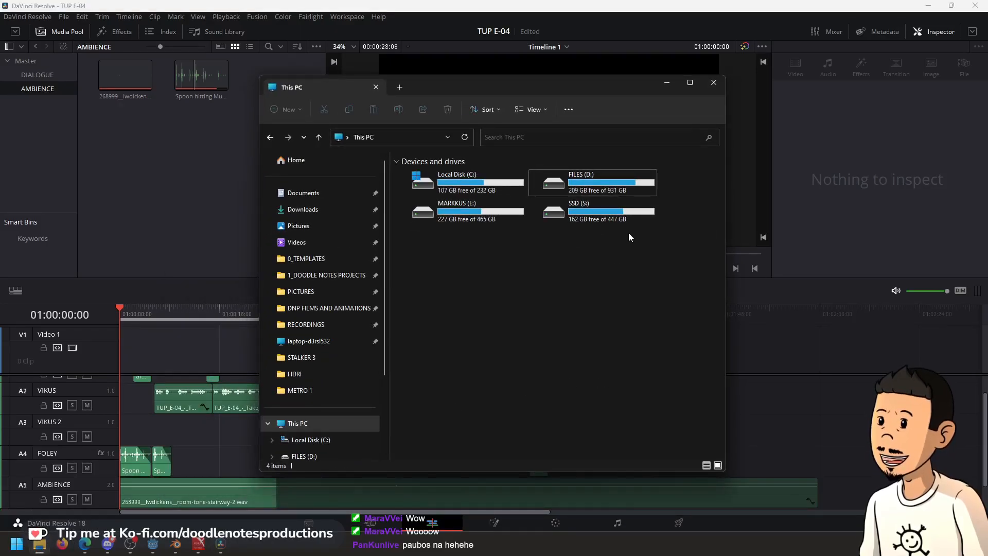
click(672, 87)
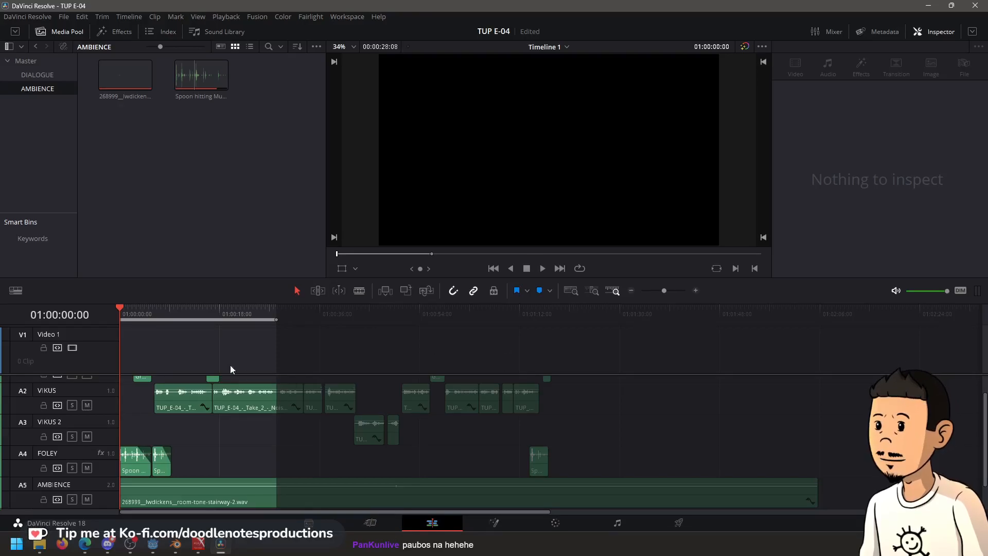
Play the opening of Timeline 1 and save the project with the playhead back at 01:00:00:00
click(116, 310)
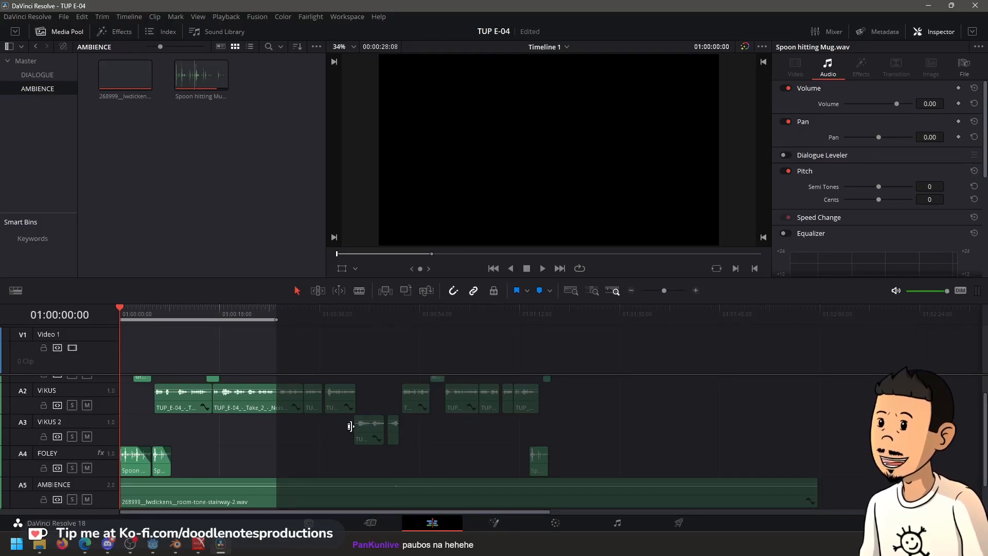
drag(295, 433, 403, 430)
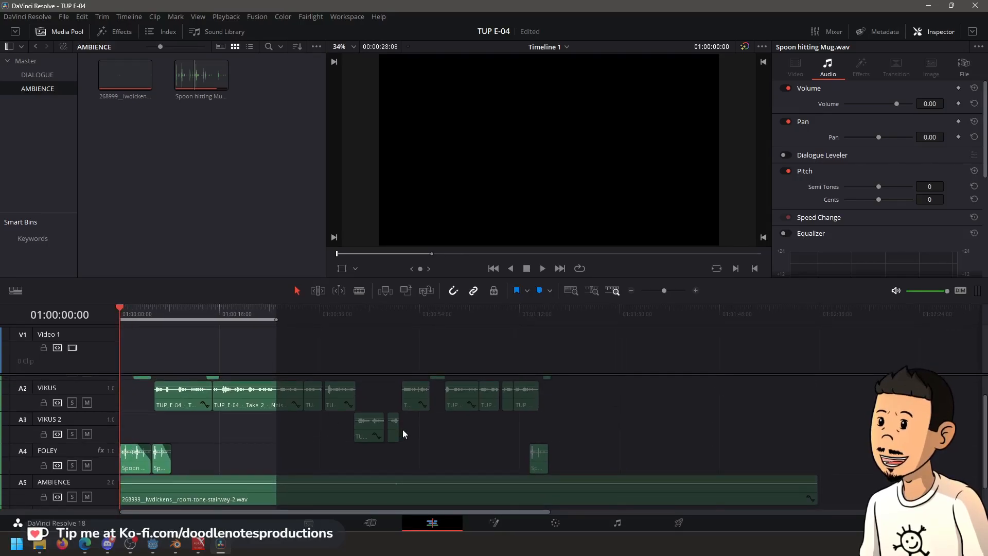
scroll(304, 443, up, 1)
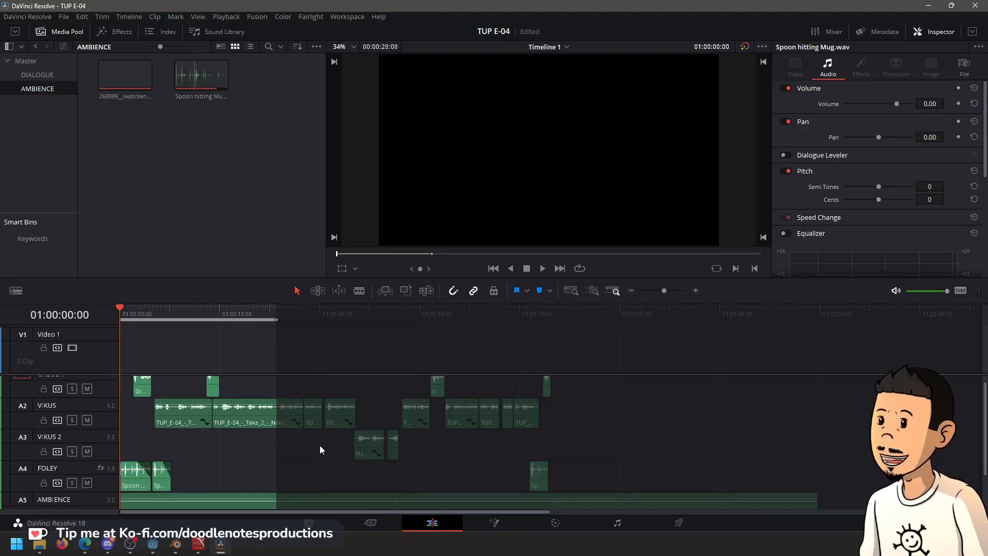
key(space)
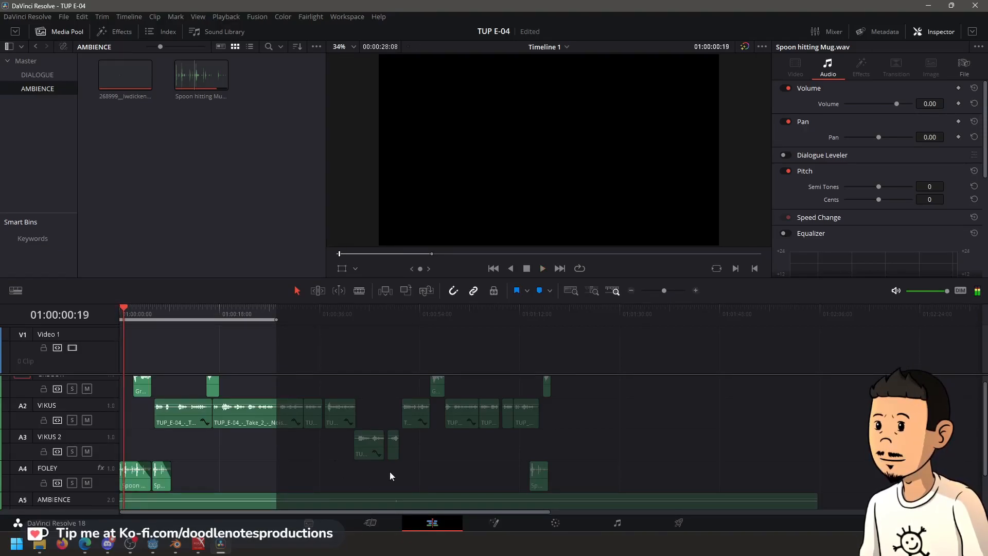
key(Home)
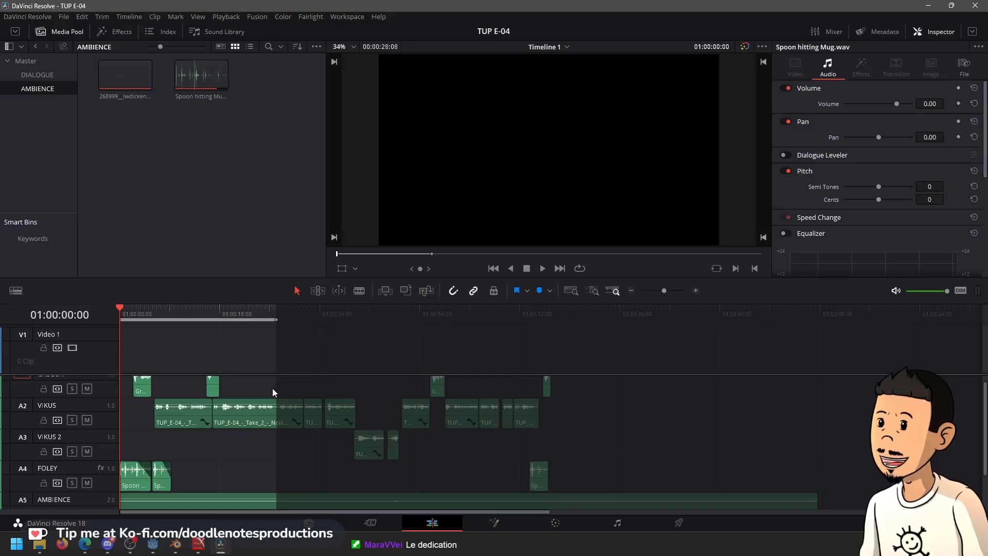
click(46, 549)
click(221, 206)
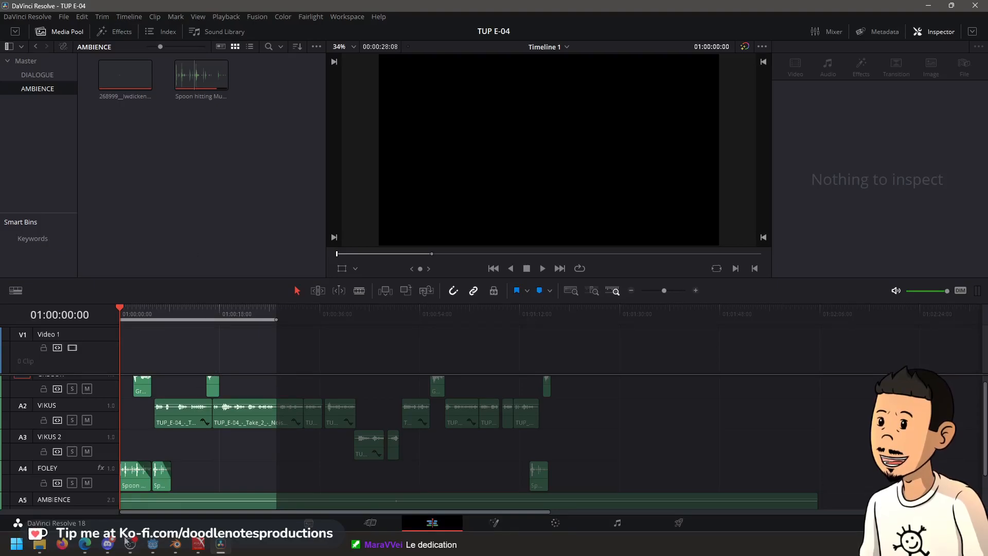
Switch to Blender, dismiss the splash screen, and close the extra blank Blender window
mouse_move(175, 548)
click(142, 490)
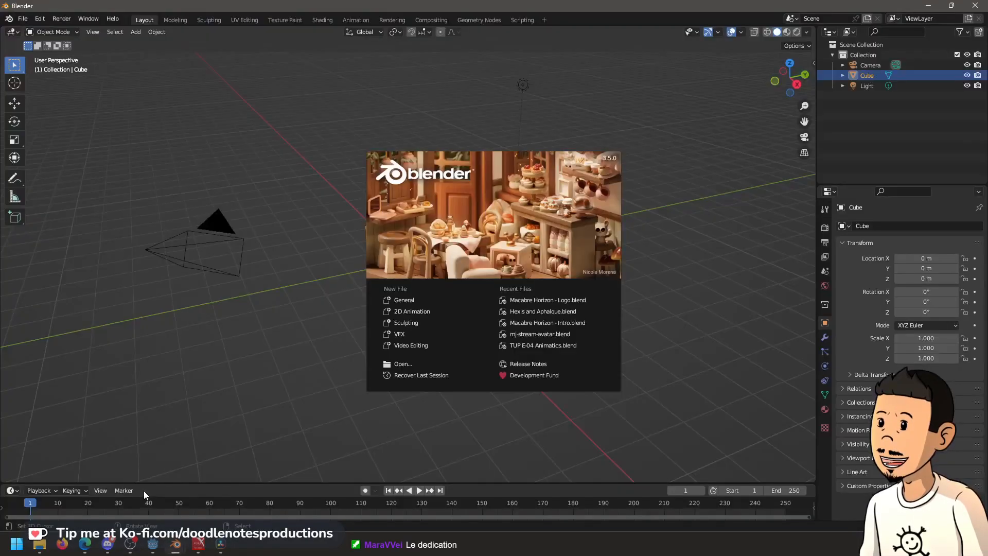
click(273, 450)
mouse_move(176, 545)
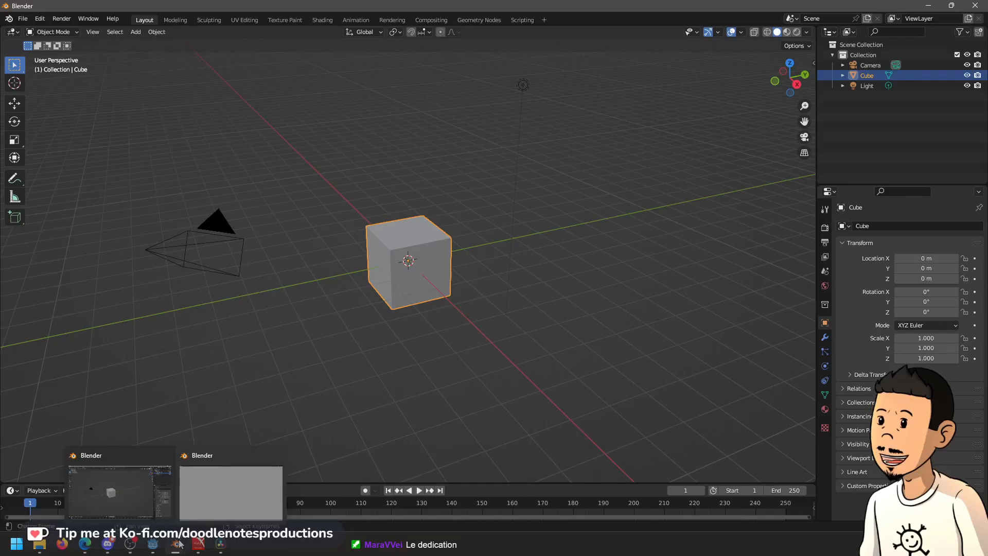
click(238, 481)
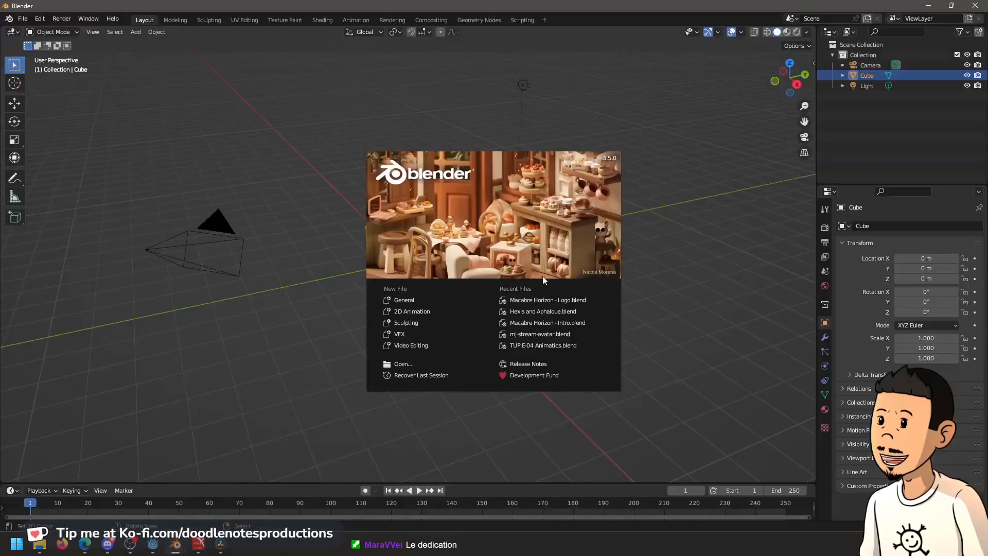
click(970, 8)
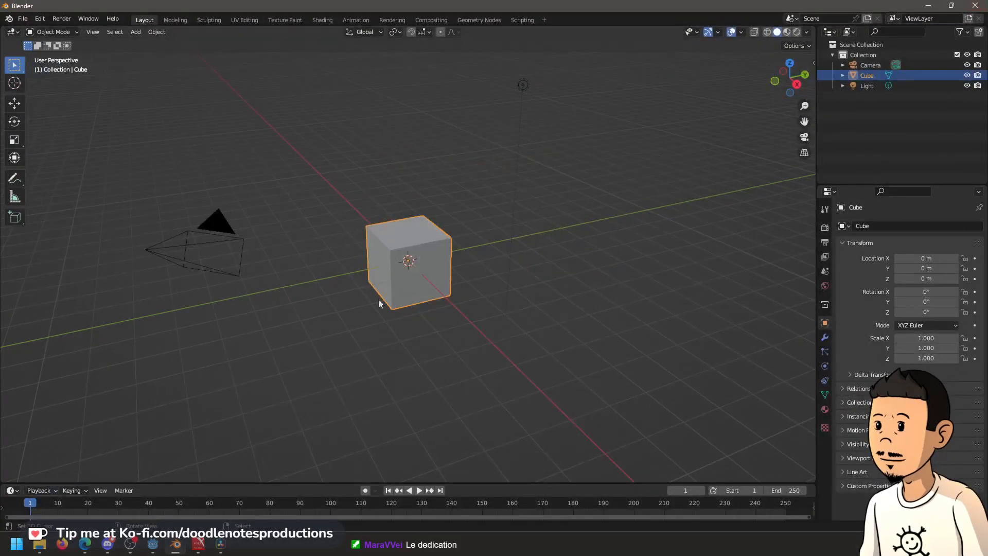
Open the recent file TUP E-04 Animatics.blend
click(22, 22)
mouse_move(72, 54)
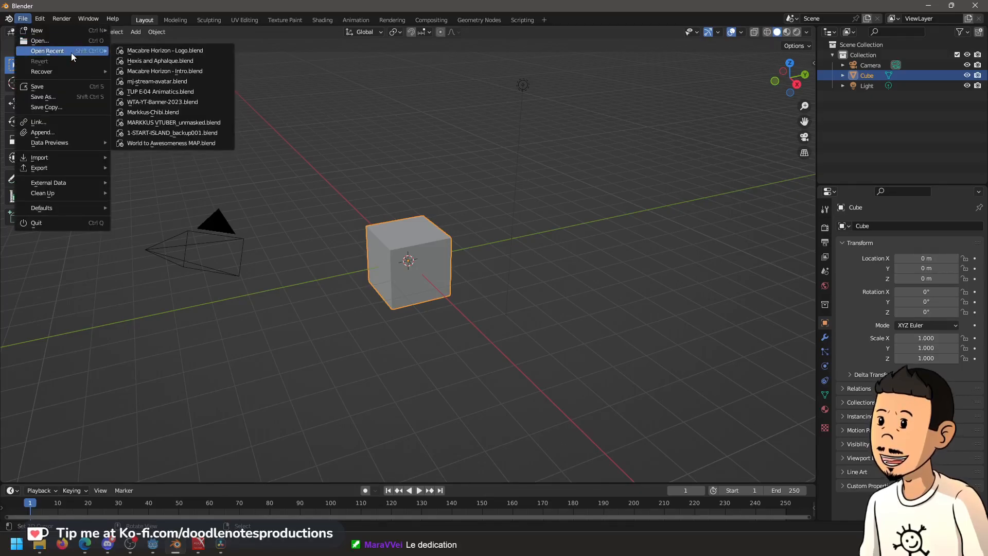
click(163, 93)
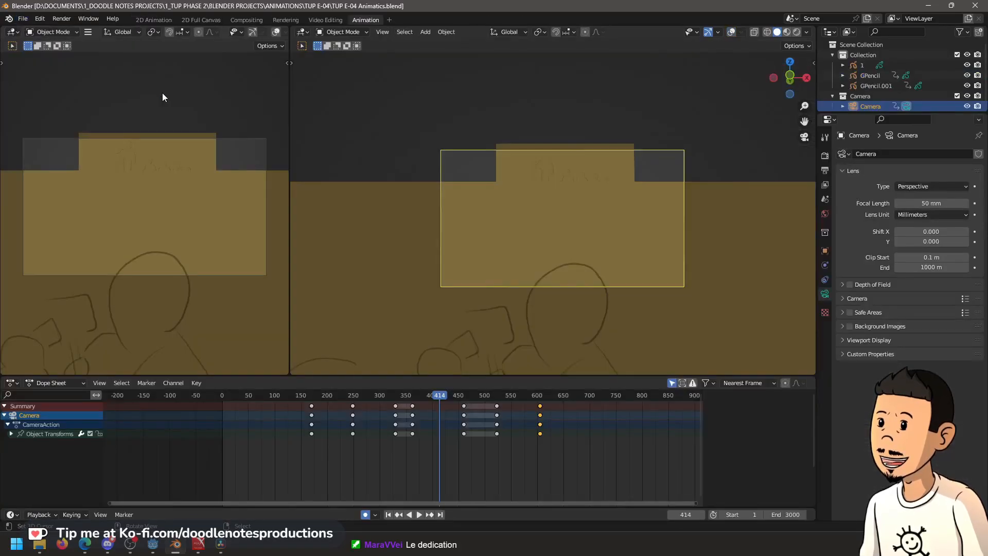
Go to frame 5, show the overlays outside the camera view, and delete the objects 1, GPencil and GPencil.001
click(225, 417)
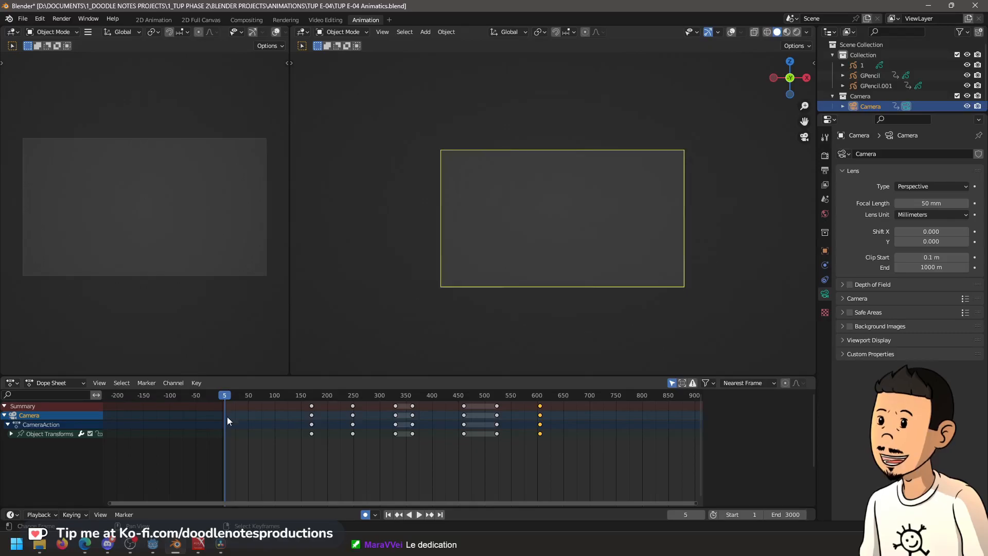
drag(656, 233, 553, 247)
scroll(592, 237, down, 8)
key(shift+alt+z)
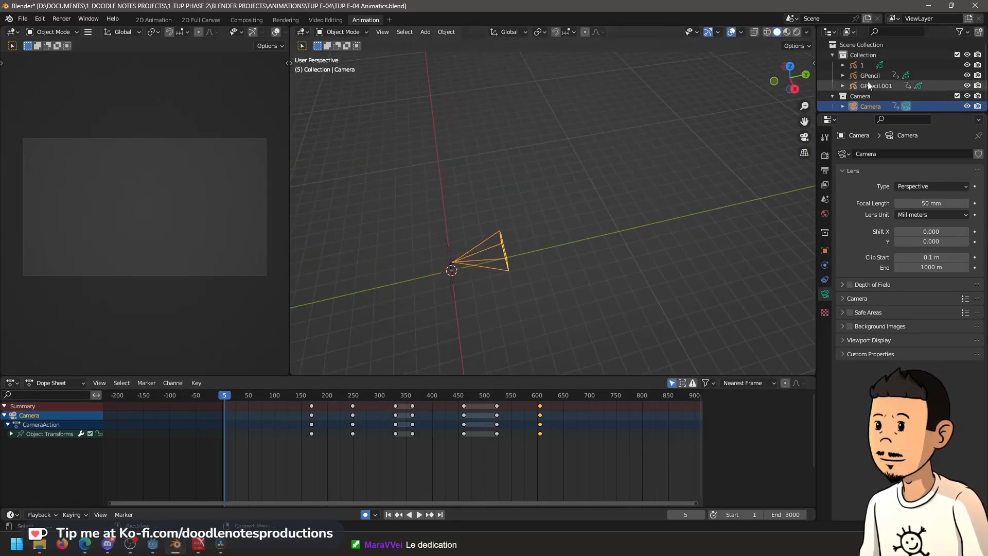
click(866, 66)
shift+click(871, 77)
shift+click(873, 85)
key(x)
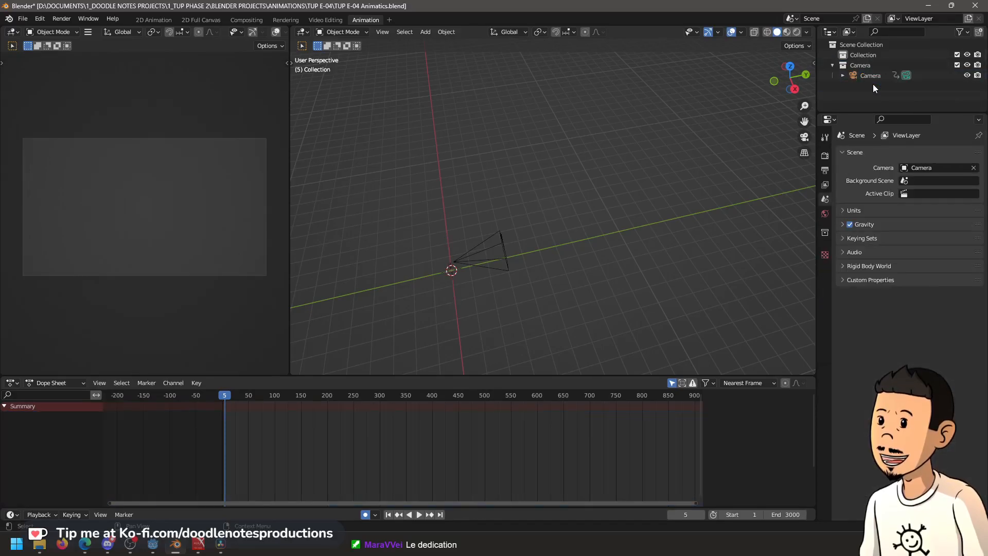
Select the camera and delete all of its existing keyframes
click(867, 73)
click(863, 56)
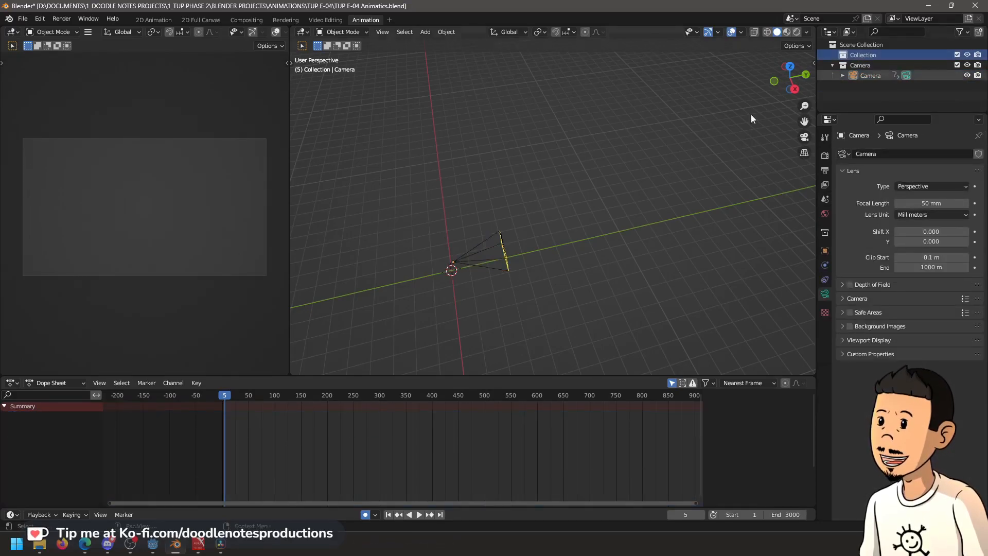
right_click(490, 258)
key(a)
key(Delete)
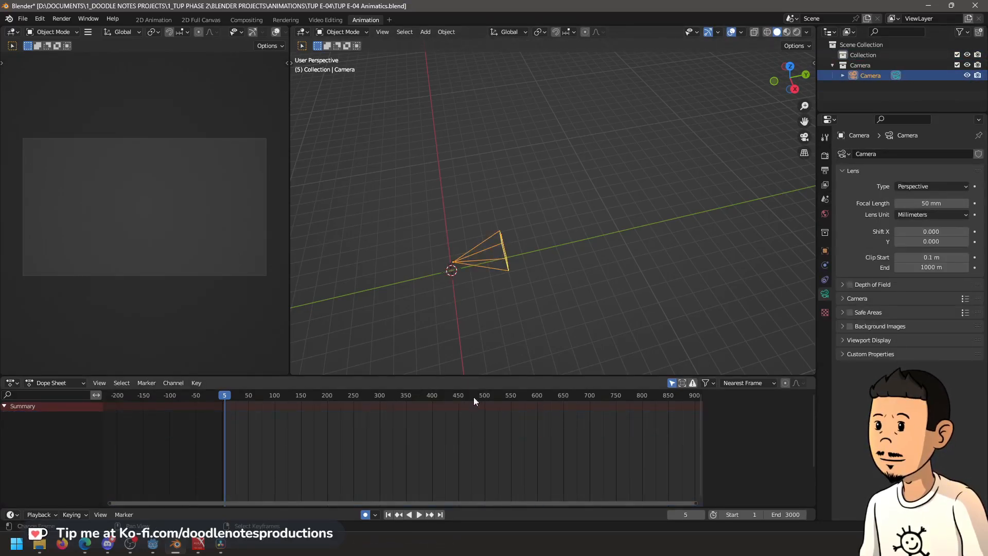
Clear the camera's location and move it back from the world origin, keyframed at frame 5
key(alt+g)
key(i)
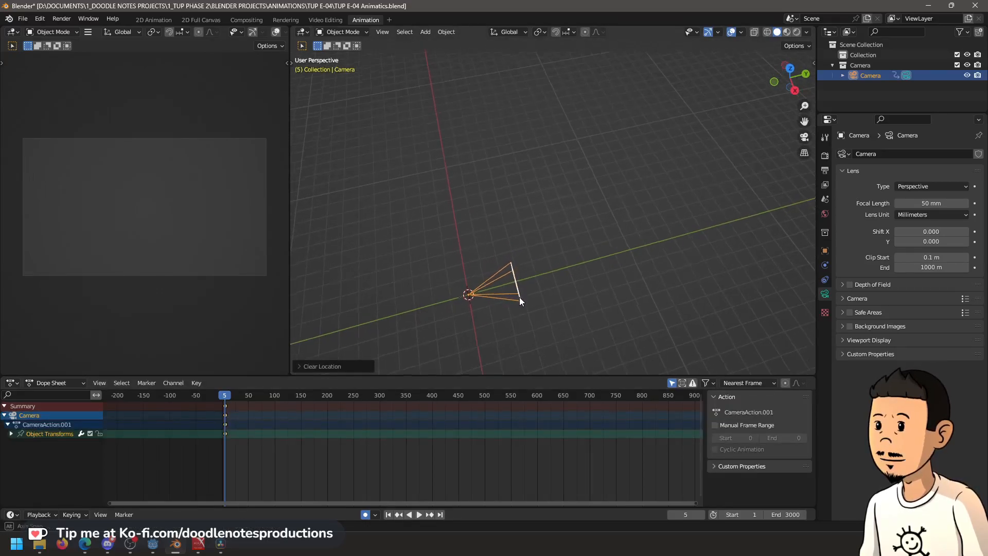
key(g)
click(440, 302)
Look through the repositioned camera in the main viewport and hide the overlays
drag(441, 304, 637, 251)
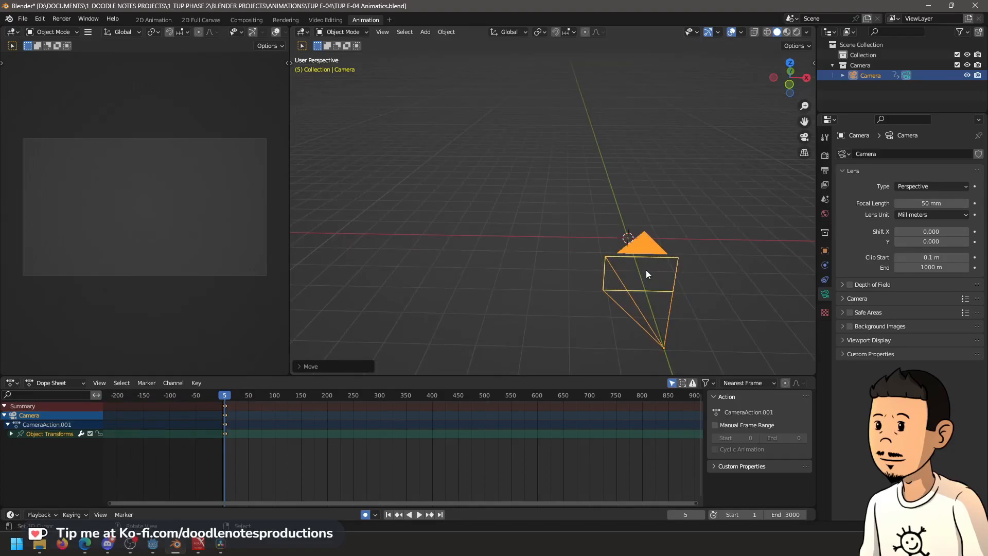
key(KP_0)
key(shift+alt+z)
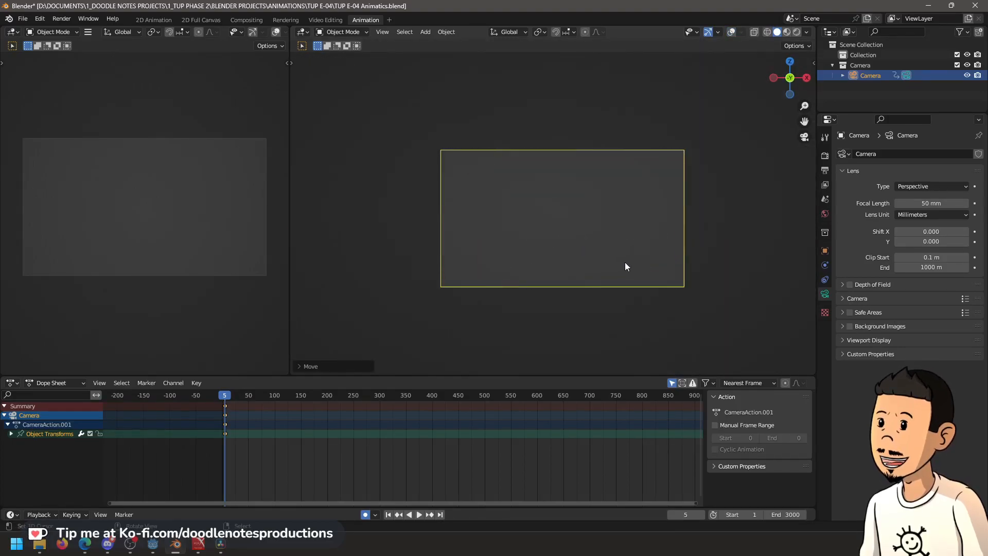
Turn on the viewport overlays and erase all strips from the sequencer in the Video Editing workspace
key(shift+alt+z)
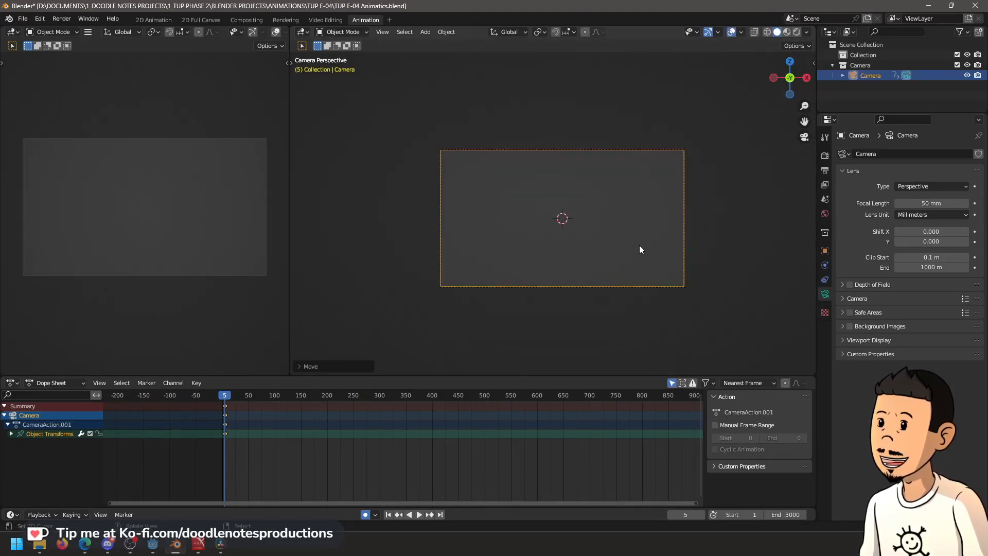
scroll(661, 188, up, 1)
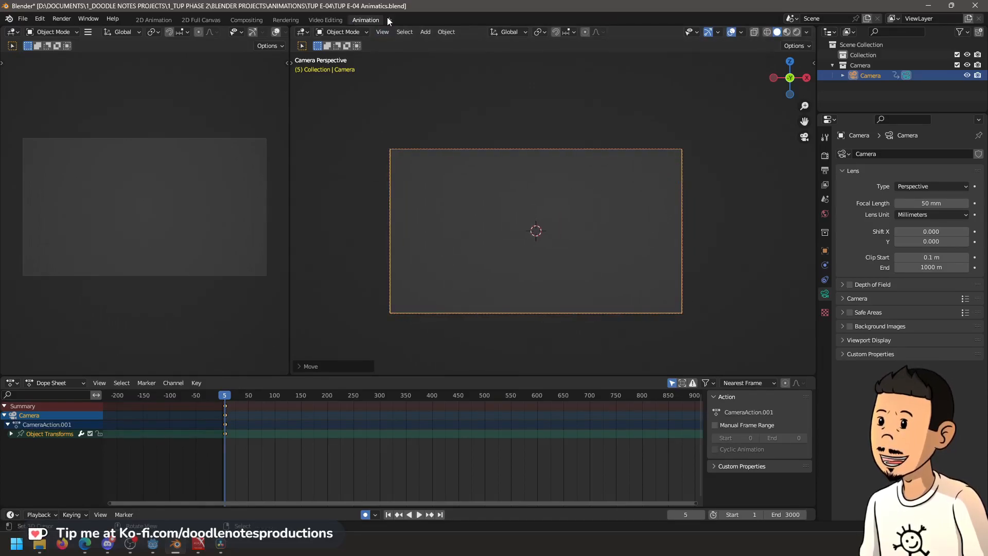
click(323, 21)
key(a)
key(Delete)
scroll(323, 362, down, 3)
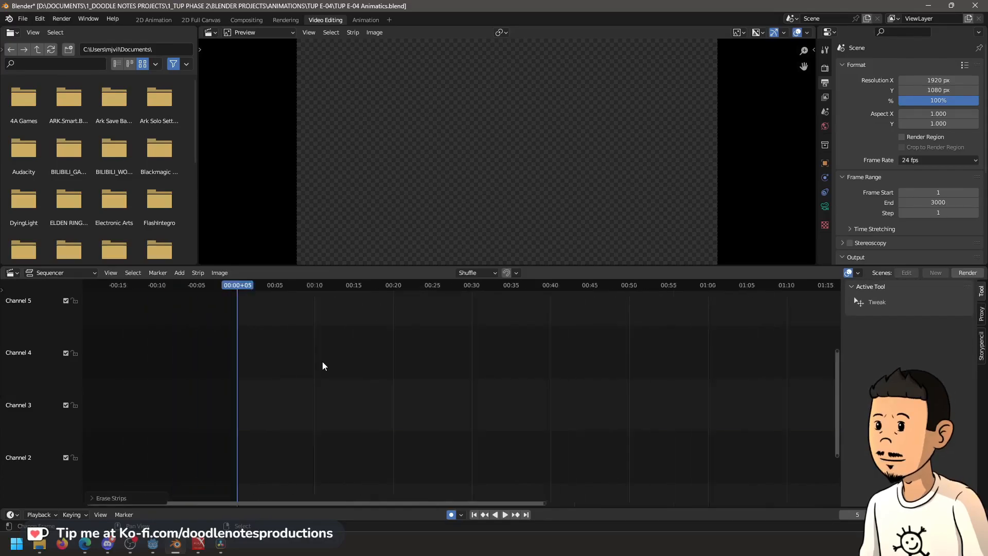
Switch to File Explorer and open the AUDIO > RAW folder within 1_DOODLE NOTES PROJECTS > 1_TUP PHASE 2
click(43, 544)
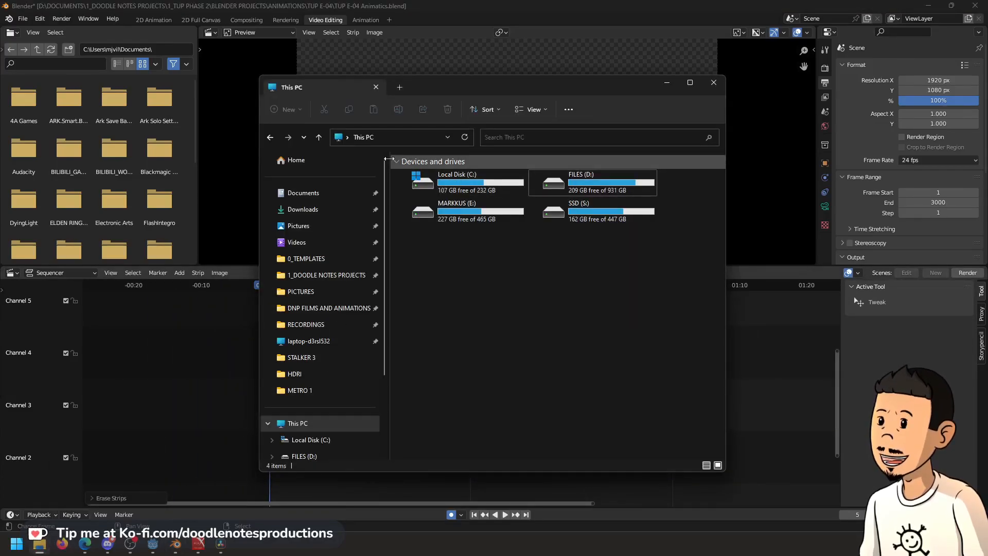
click(326, 275)
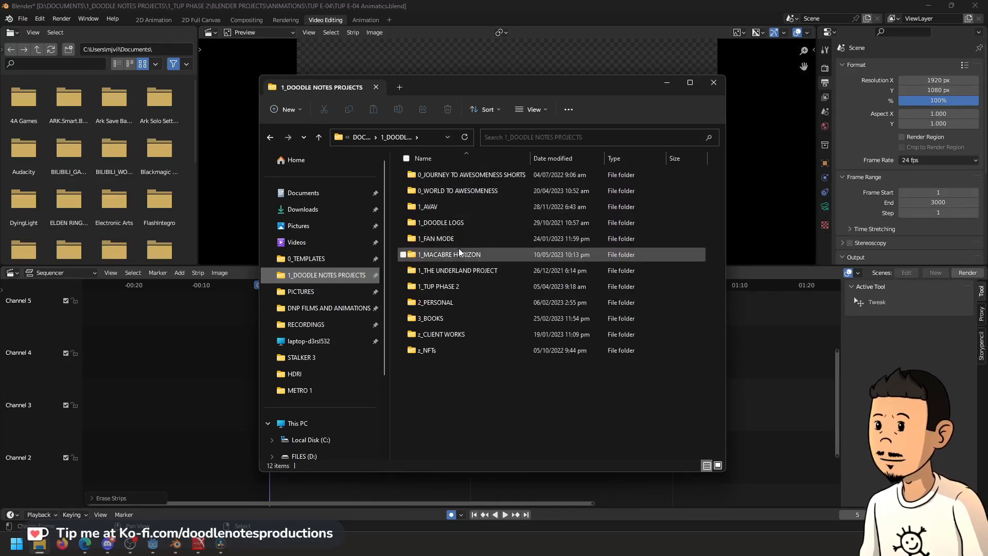
double_click(454, 290)
double_click(445, 170)
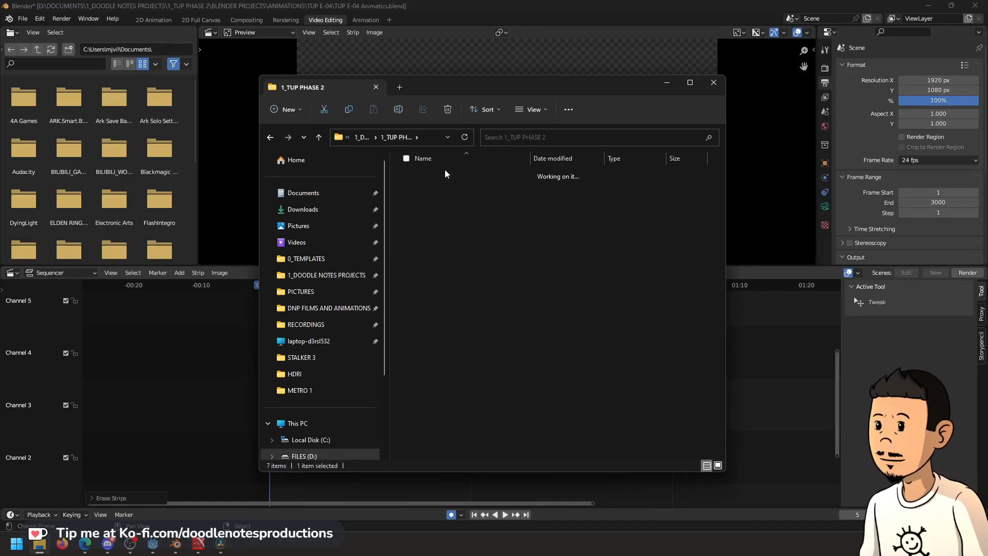
double_click(430, 204)
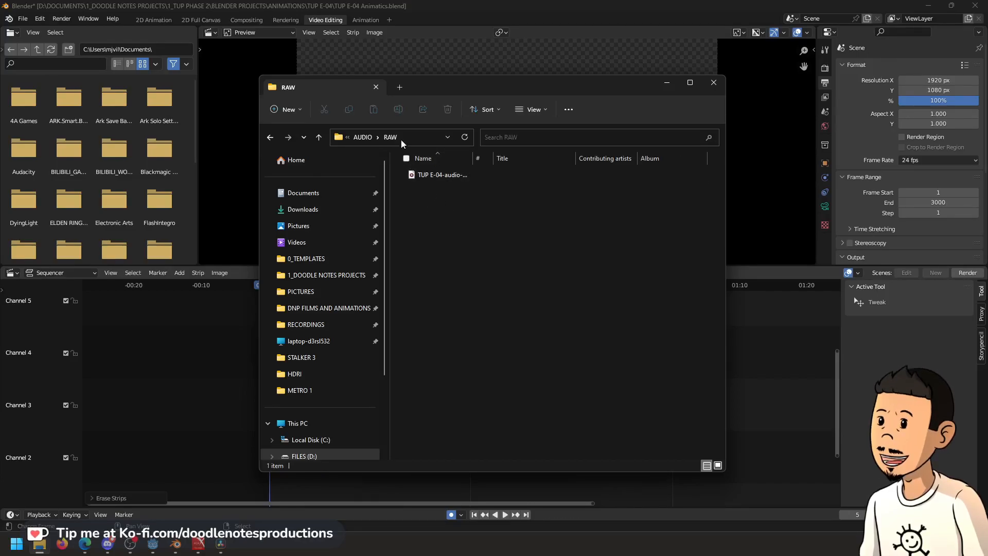
Create a new folder named TUP E-04 inside the RAW audio folder
click(283, 110)
click(293, 130)
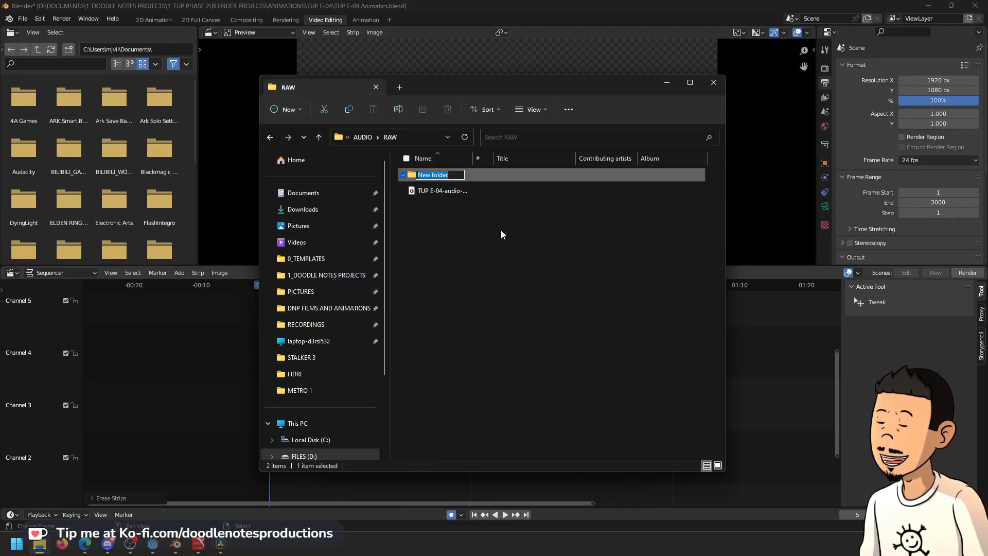
text(TUP E-04)
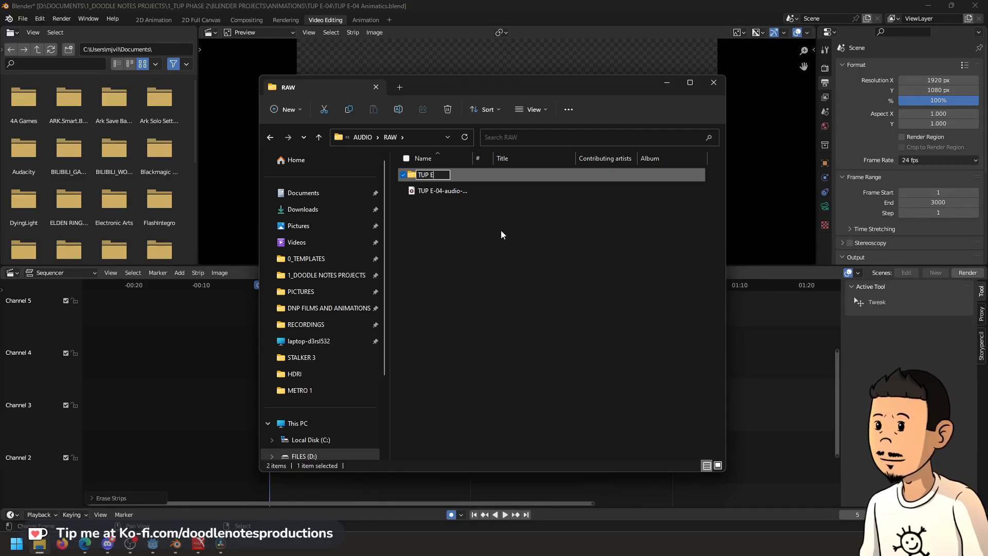
key(Return)
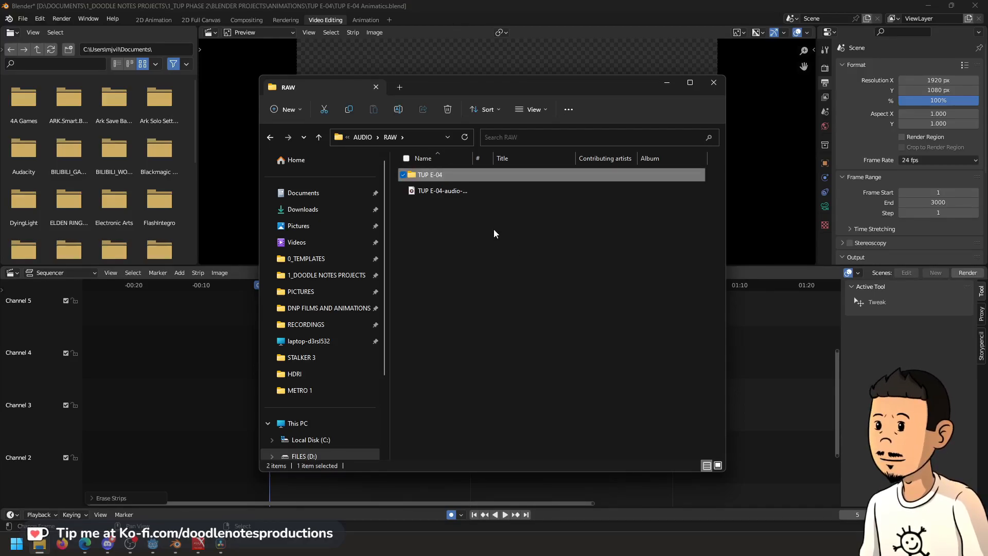
Move TUP E-04-audio-r1.mp3 into the TUP E-04 folder and add it from there to Blender's sequencer as a sound strip
click(437, 191)
drag(440, 177, 292, 487)
double_click(440, 177)
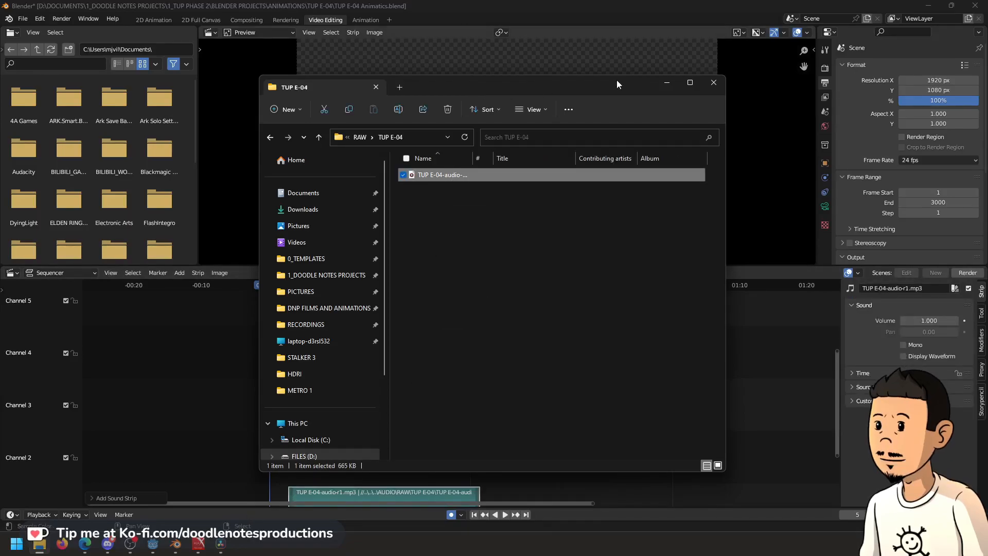
click(667, 83)
Move the audio strip to Channel 2 and snap its start to the playhead at frame 1
drag(343, 485, 267, 447)
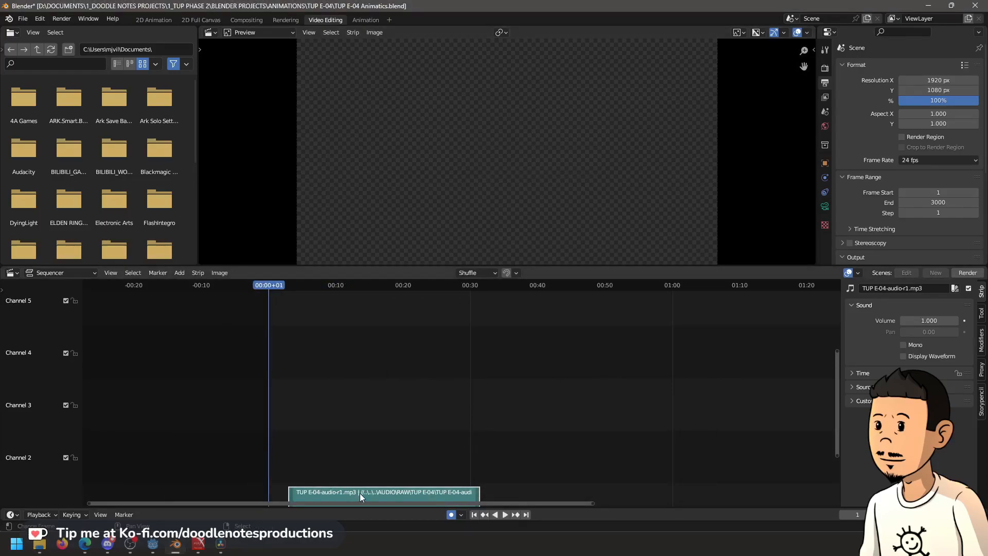
drag(359, 493, 379, 415)
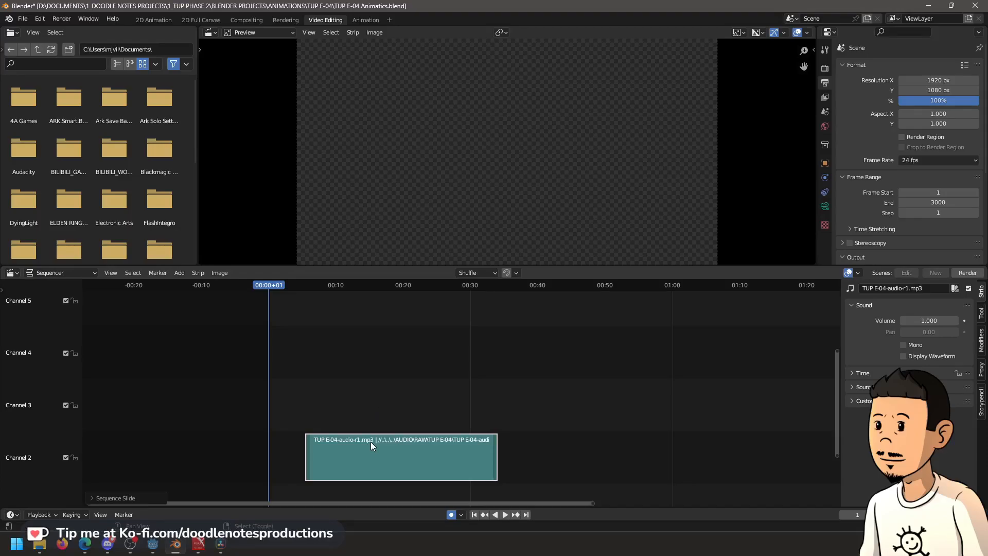
key(shift+s)
Play the audio in the sequencer and again from frame 1 in the Animation workspace to check it is heard
key(space)
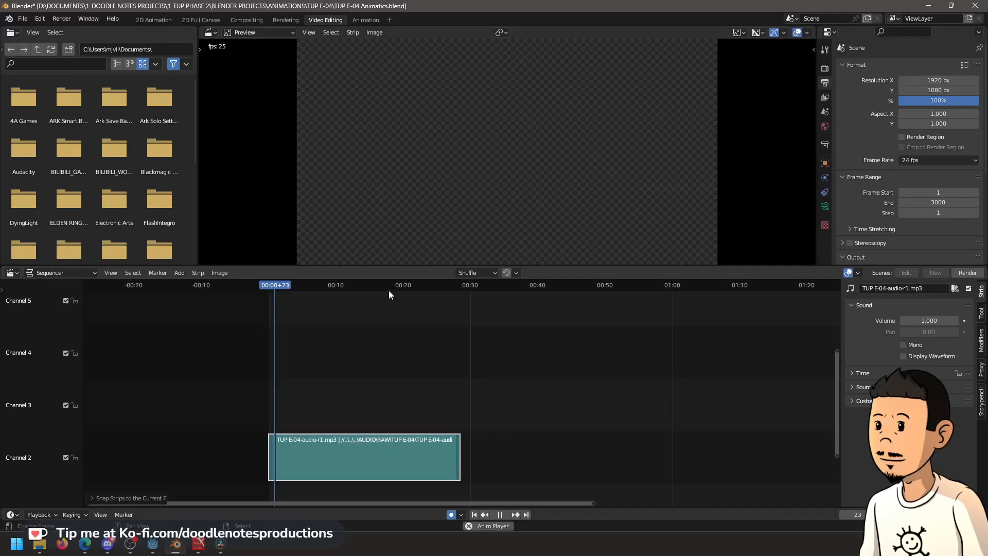
click(359, 19)
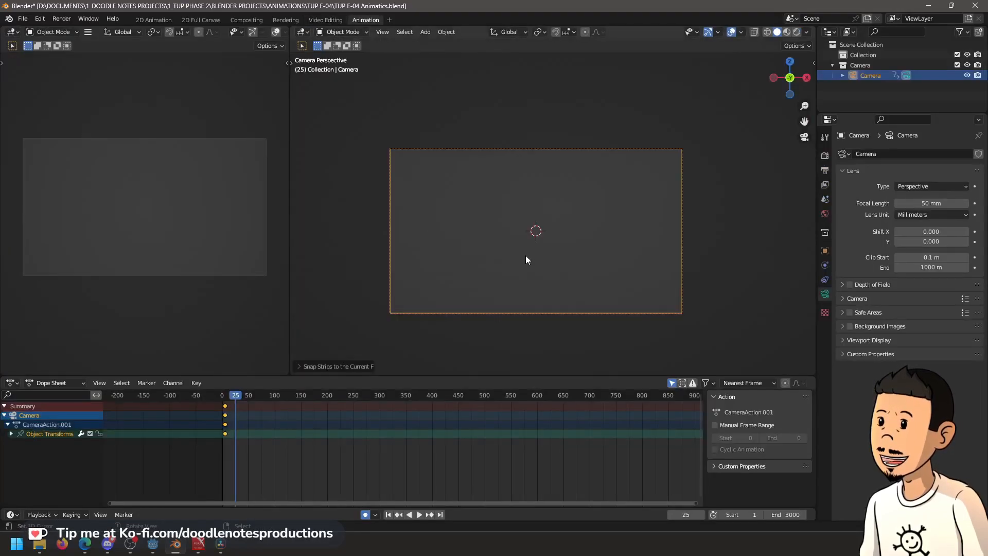
key(shift+Left)
key(space)
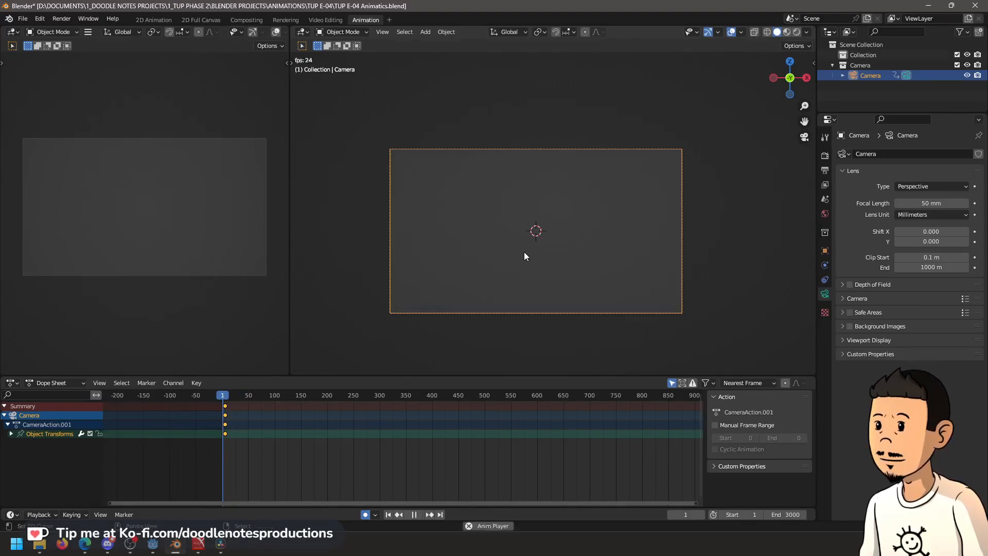
key(space)
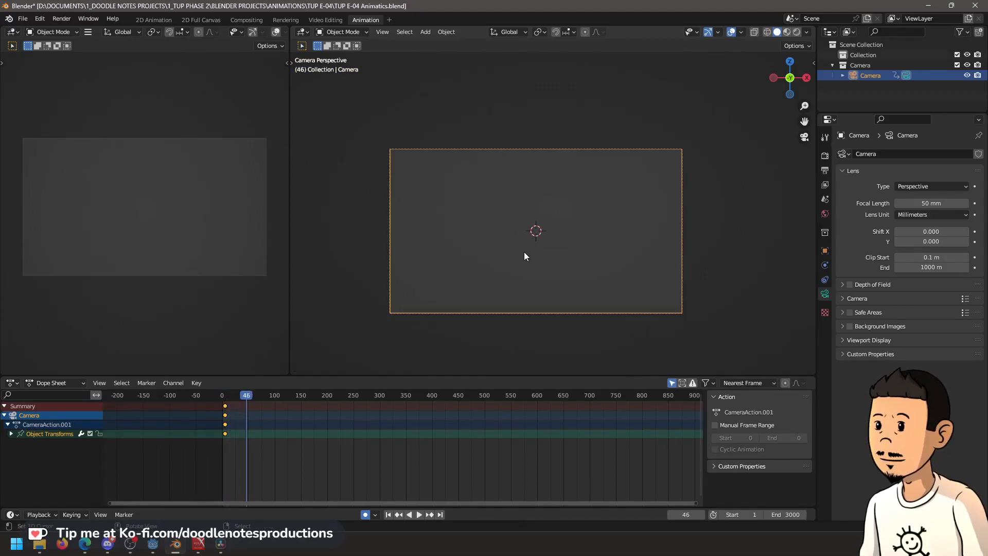
Delete the camera's existing keyframes, play the audio from frame 1, and insert a Location, Rotation & Scale keyframe at frame 242
key(x)
click(337, 406)
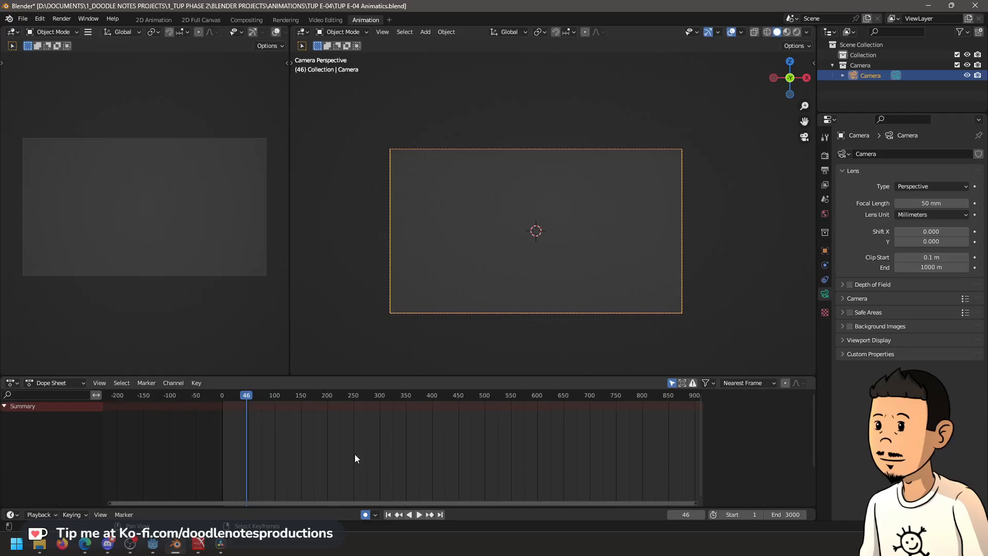
key(shift+Left)
key(space)
key(Home)
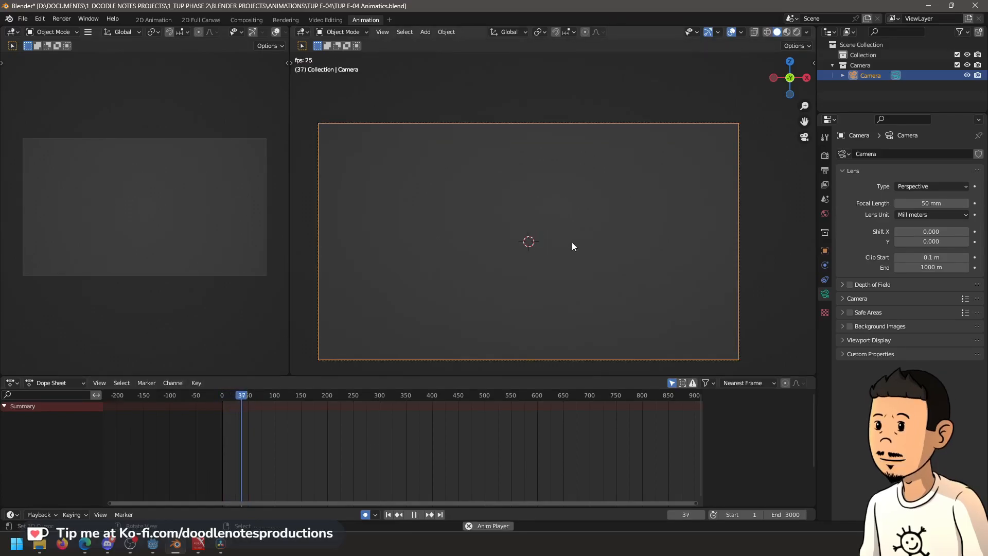
key(shift+alt+z)
key(shift+alt+z)
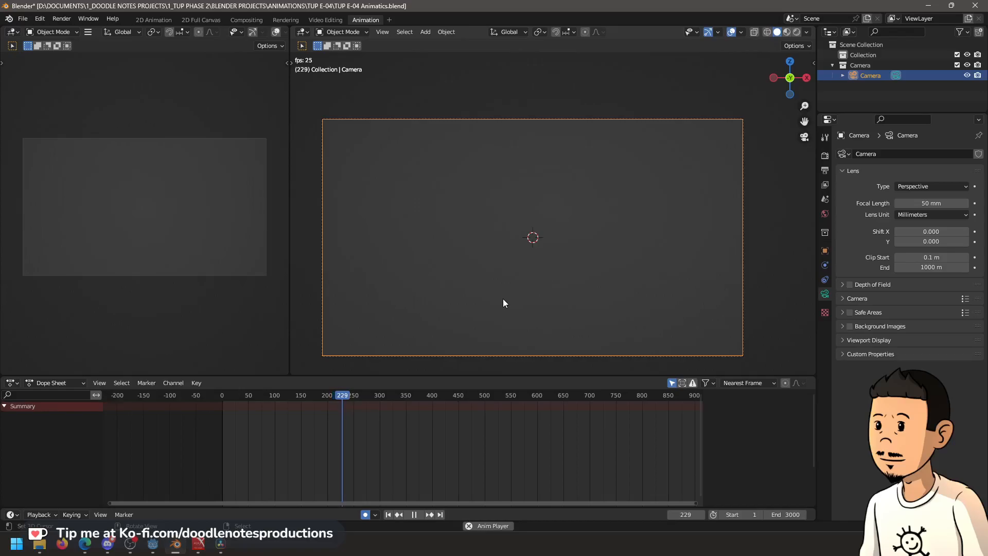
key(space)
key(i)
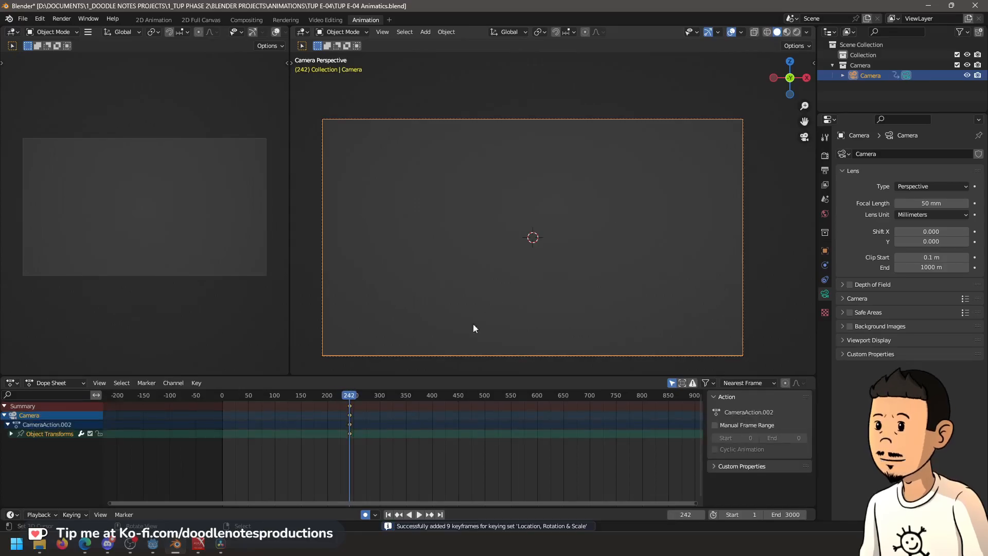
Play on to frame 374 and move the camera along the positive global X axis so auto keying records a second keyframe
key(space)
scroll(439, 425, right, 3)
scroll(427, 427, right, 2)
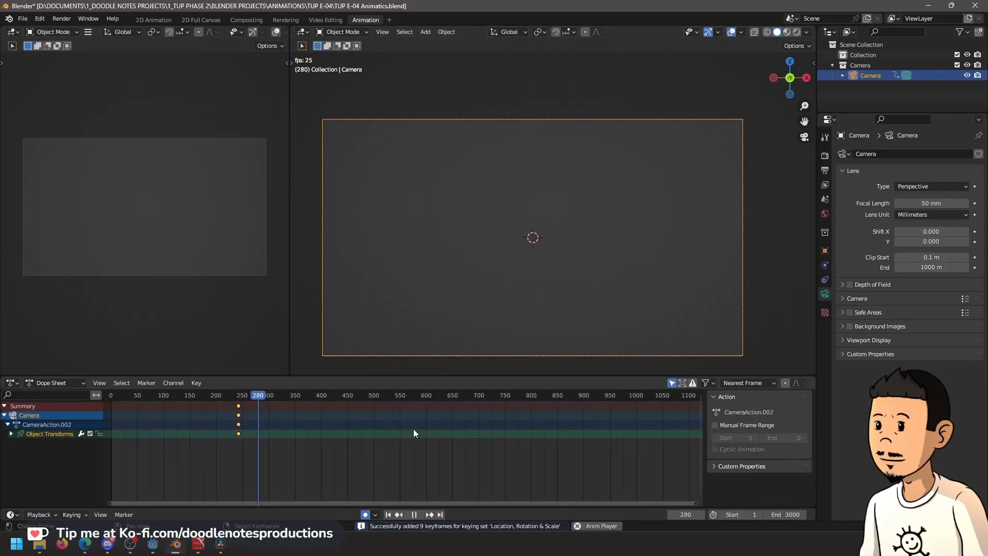
scroll(415, 427, down, 4)
scroll(422, 424, down, 5)
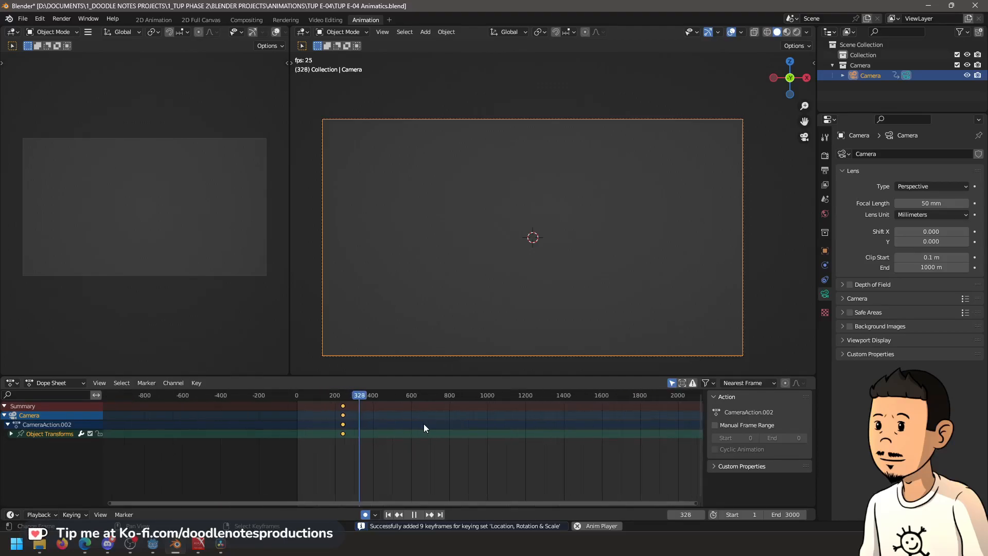
key(space)
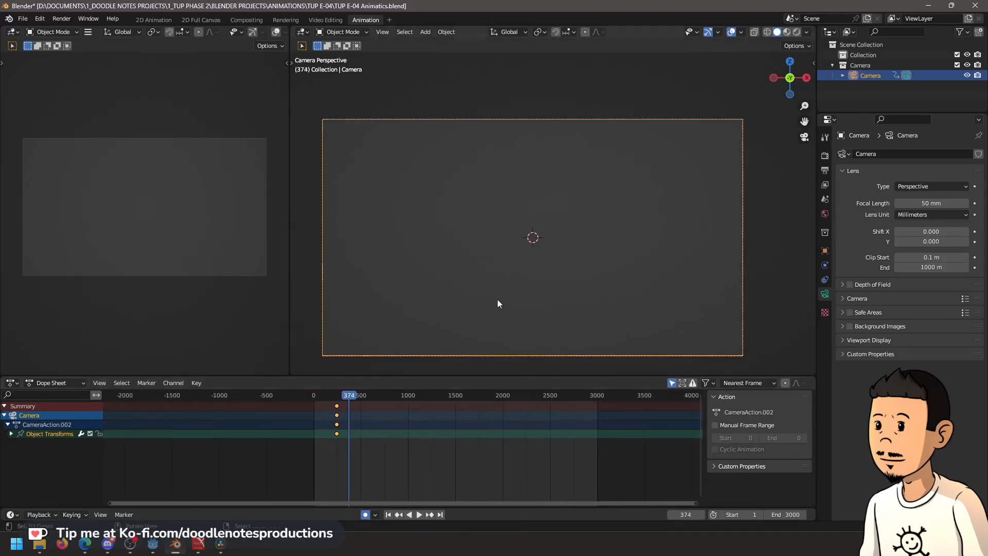
key(g)
key(x)
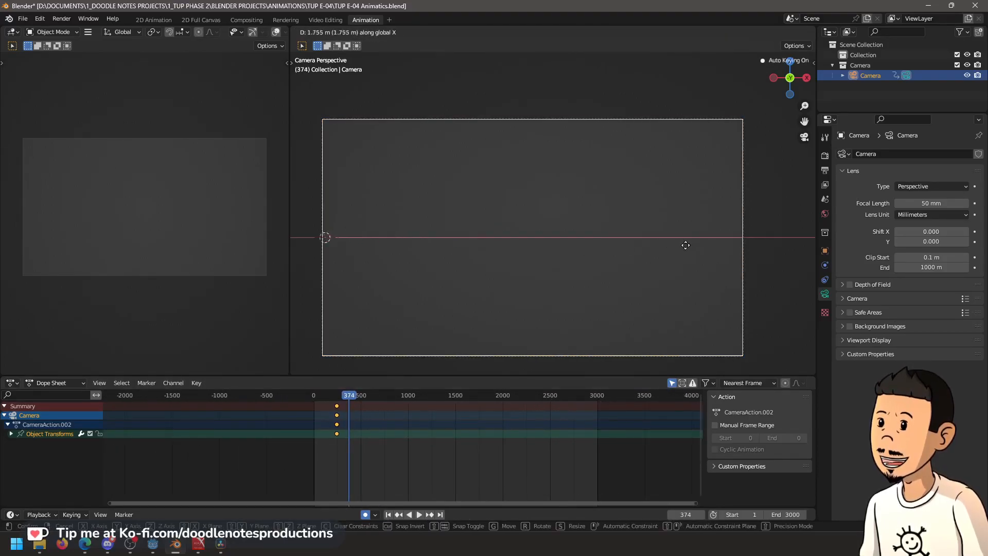
click(335, 245)
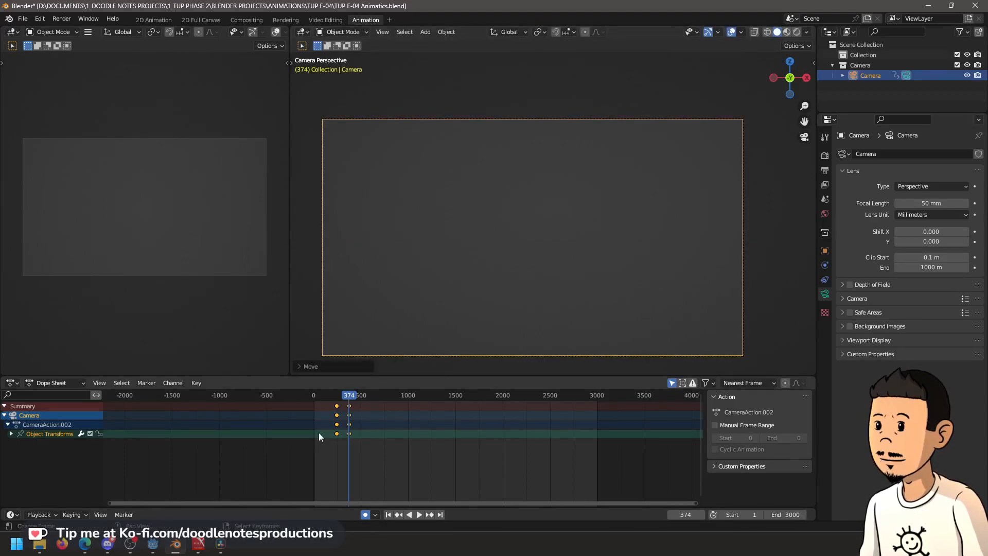
Play back the camera move from just before its first keyframe and return to frame 1
click(334, 396)
key(space)
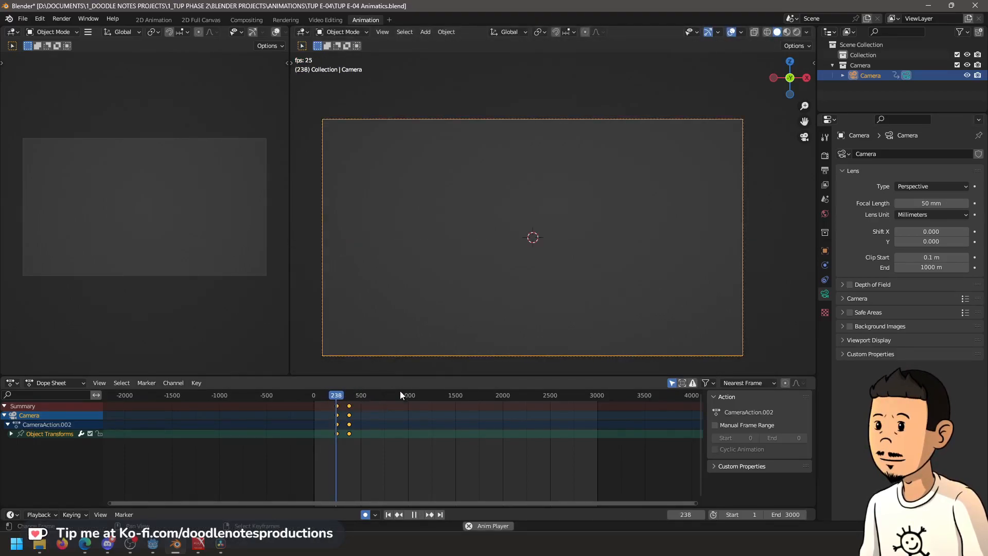
key(space)
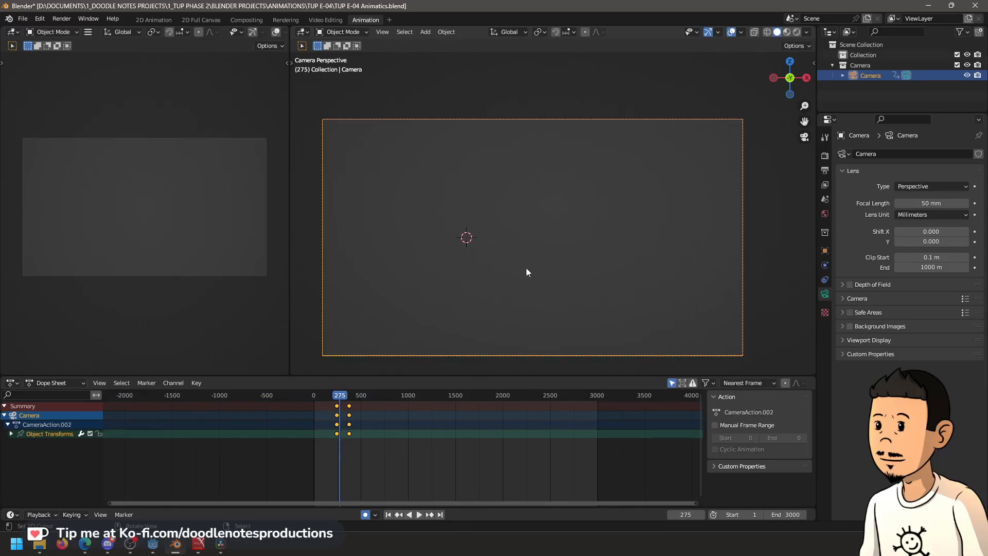
key(shift+Left)
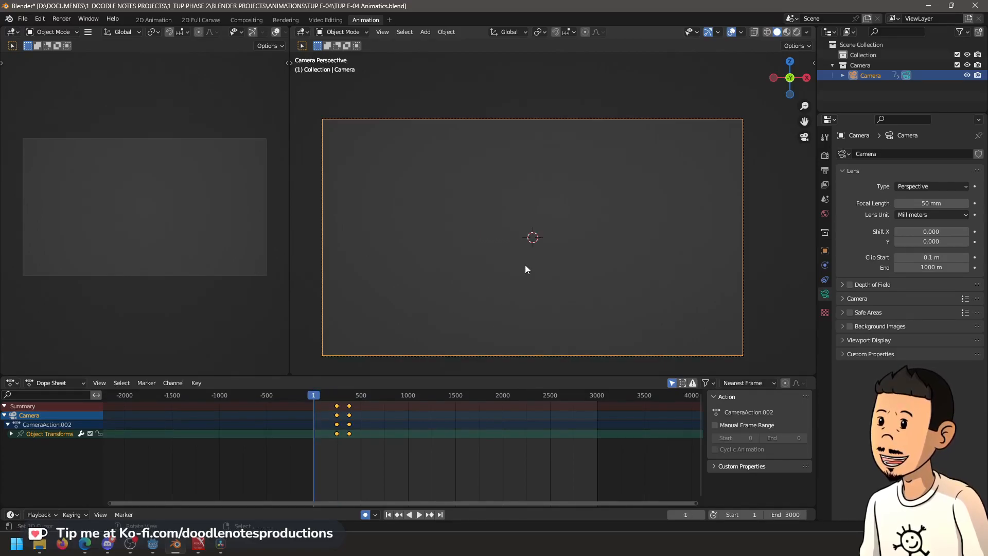
Add a blank Grease Pencil object to the scene's Collection and switch it to Draw Mode
click(873, 57)
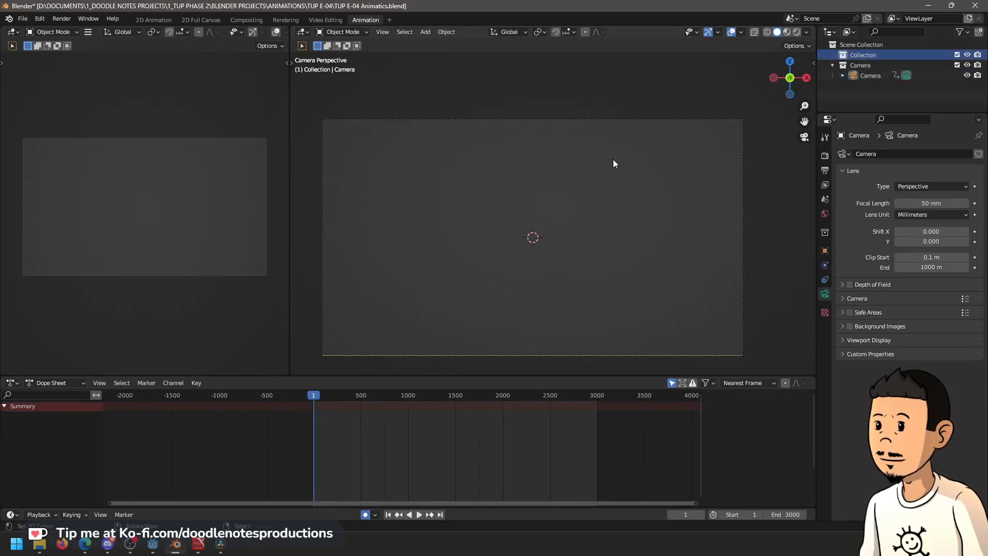
key(shift+a)
mouse_move(598, 261)
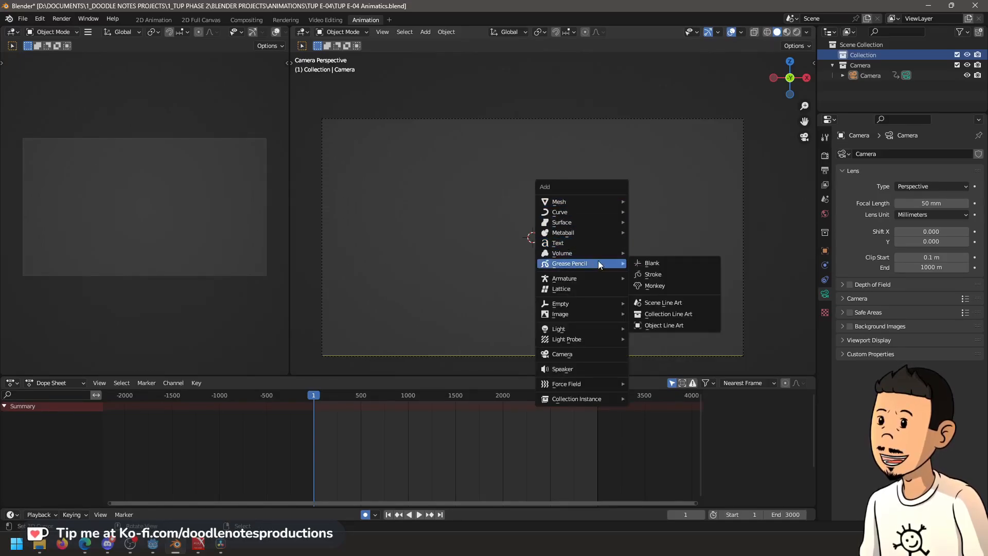
click(656, 264)
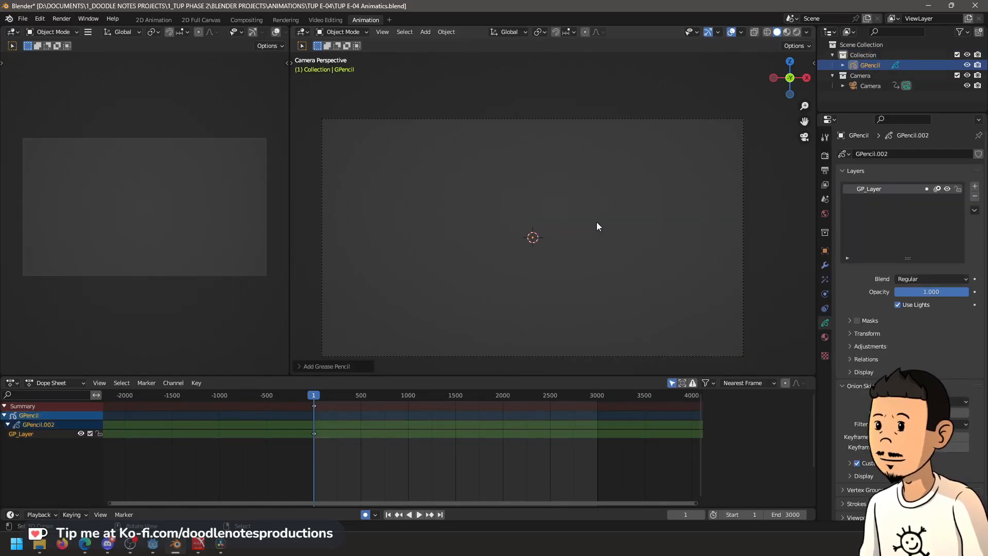
key(ctrl+Tab)
click(622, 168)
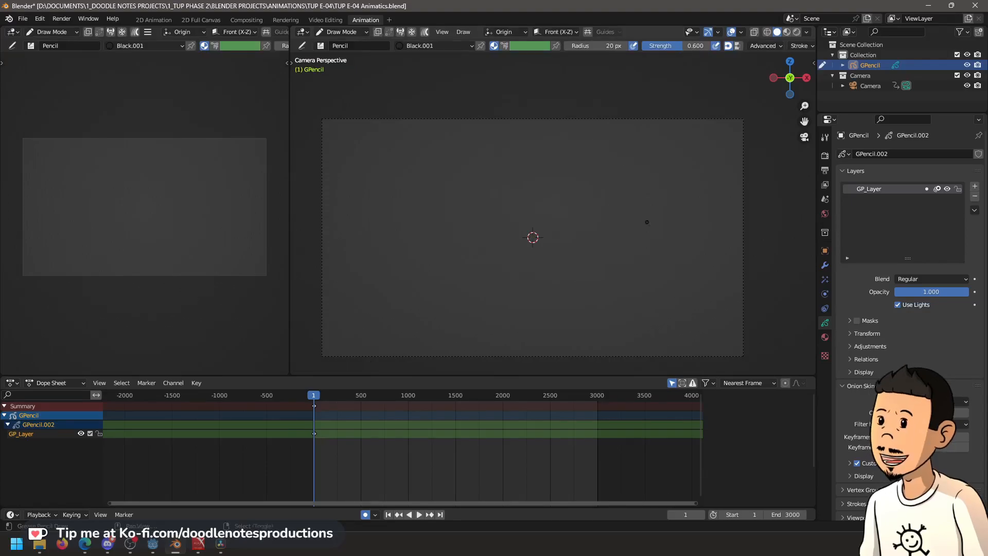
Rename the Grease Pencil object's GP_Layer layer to WALL
scroll(643, 215, right, 2)
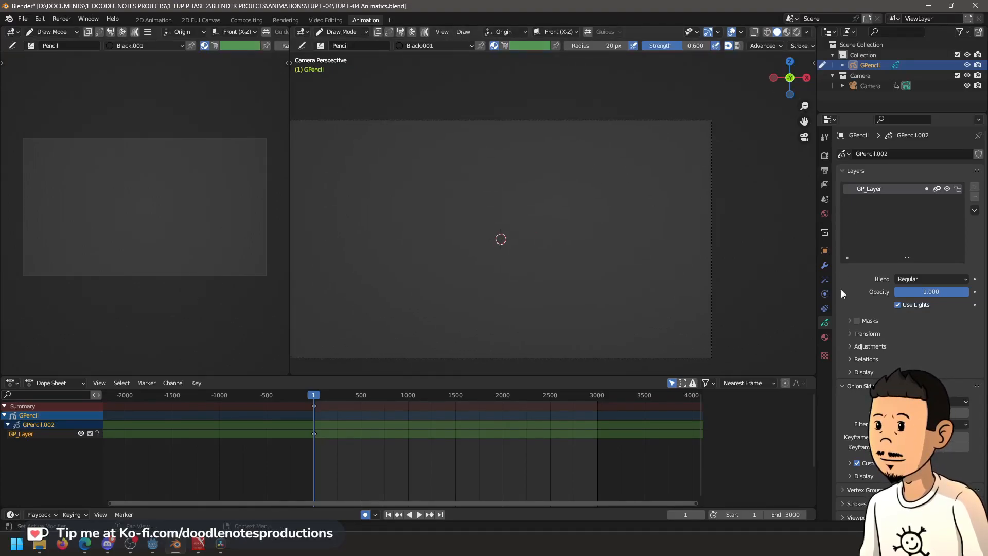
click(824, 275)
click(825, 323)
double_click(874, 190)
text(WALL)
key(Return)
scroll(548, 205, down, 1)
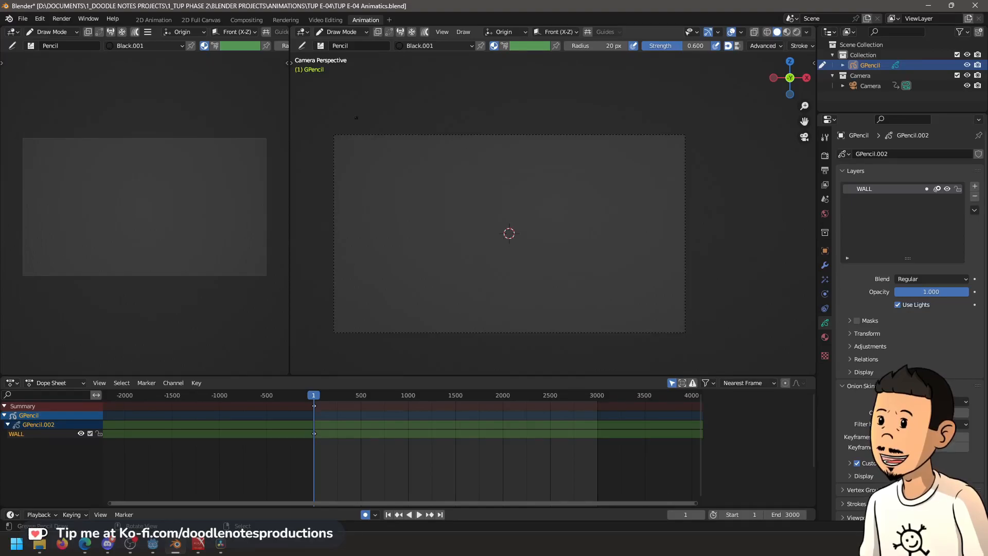
Show the drawing tools and add the Solid Fill material to the Grease Pencil object in a new material slot
key(ctrl+Tab)
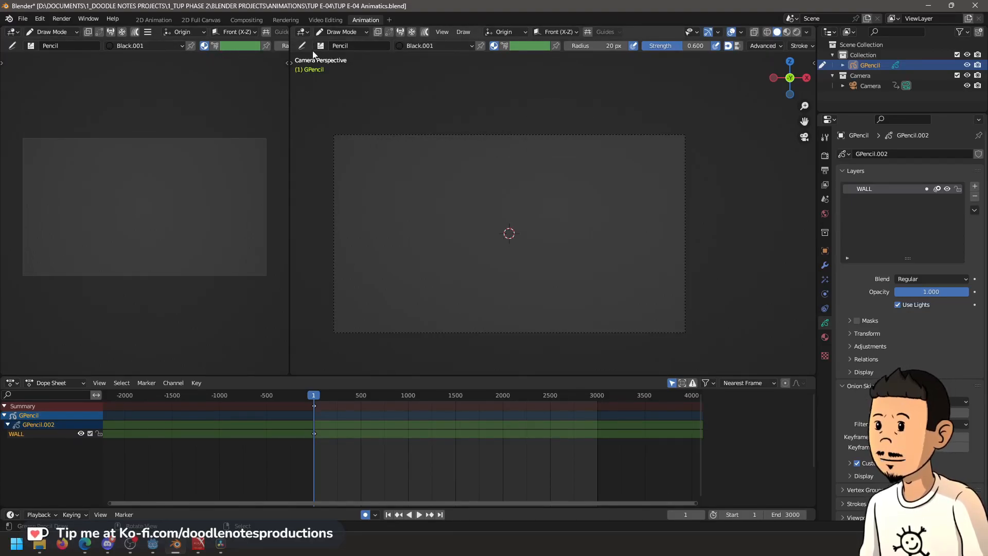
key(t)
click(417, 51)
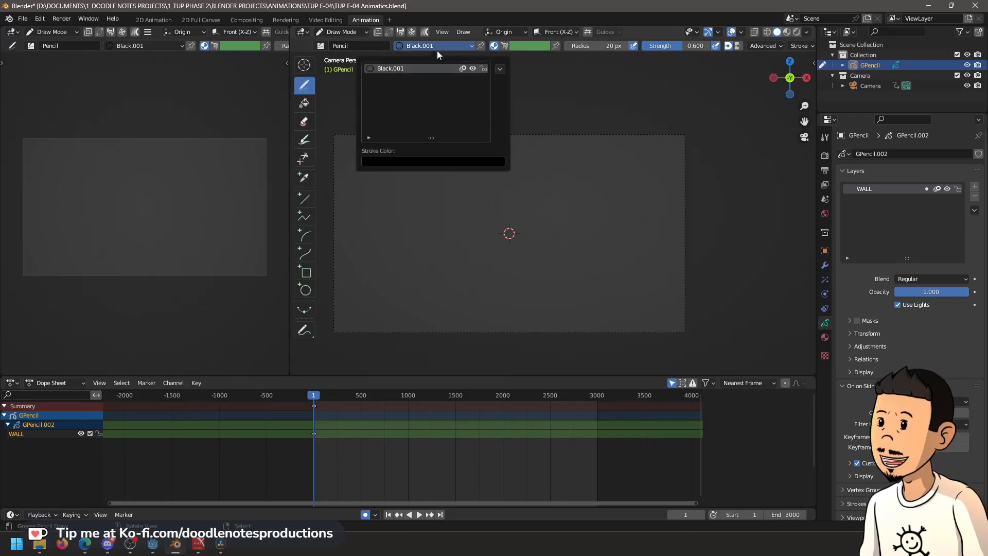
click(453, 51)
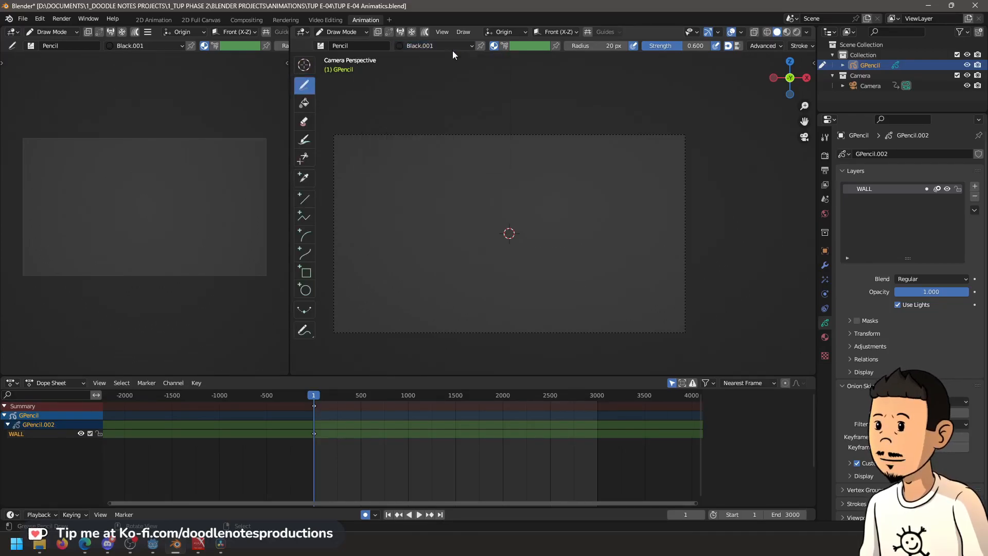
click(825, 337)
click(903, 167)
click(844, 239)
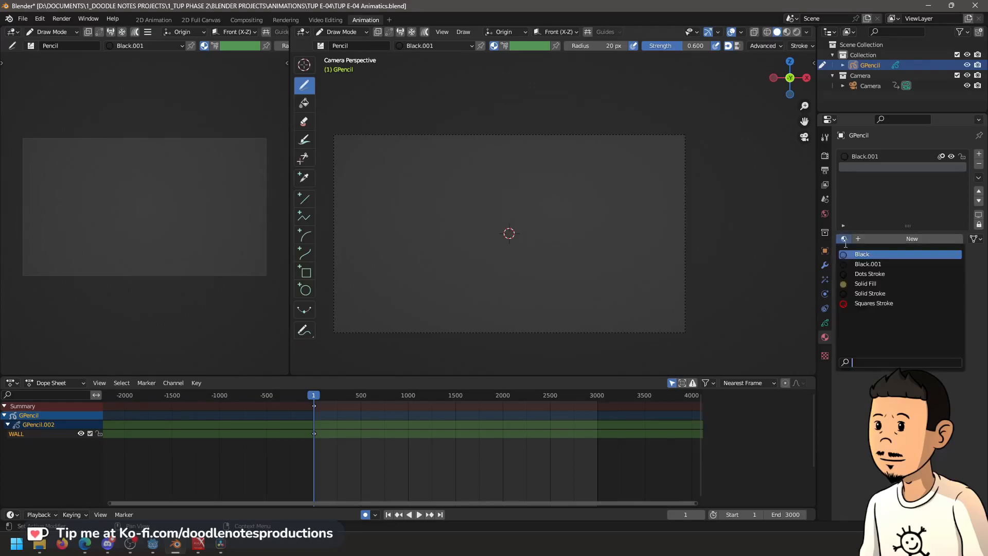
click(856, 282)
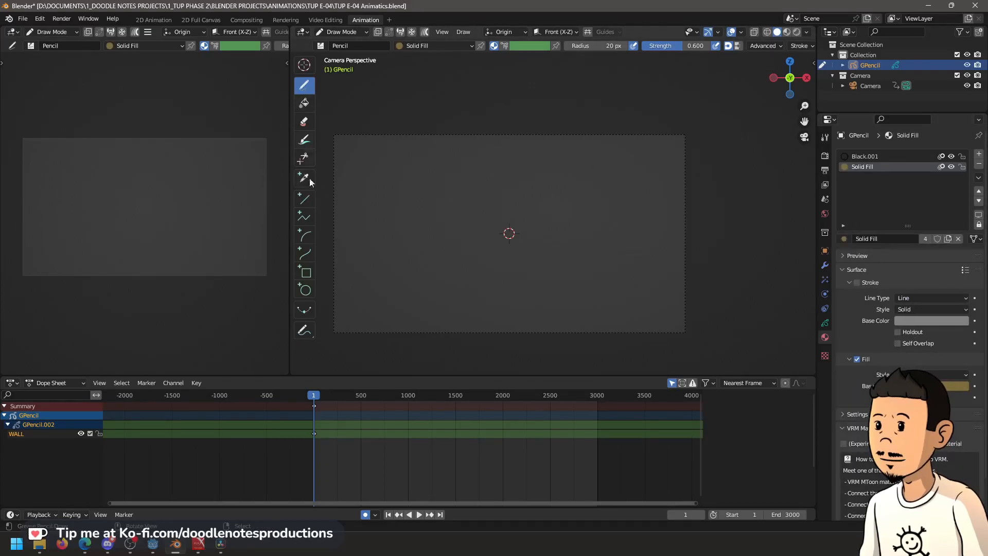
Draw a Solid Fill box slightly larger than the camera frame on the WALL layer
click(305, 273)
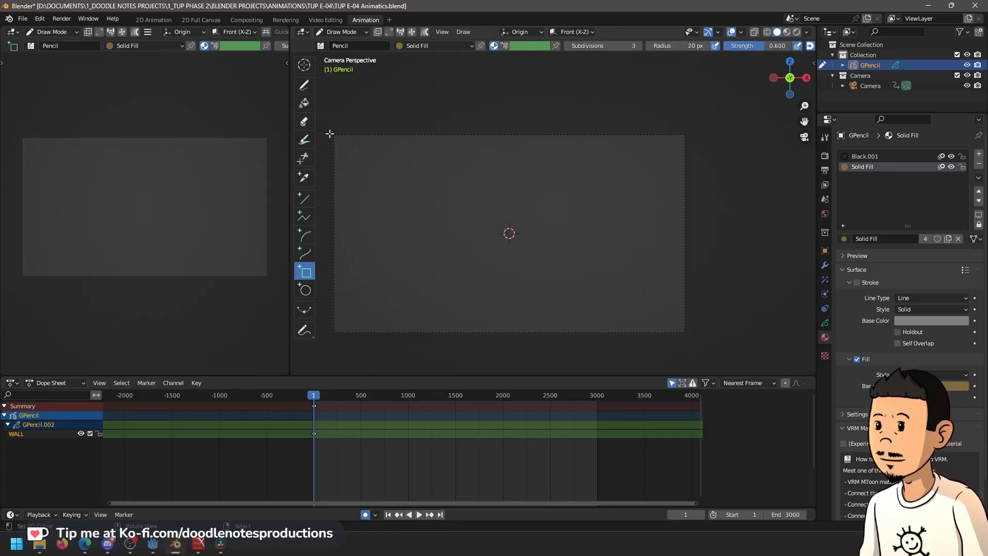
drag(333, 138, 691, 335)
drag(691, 336, 694, 337)
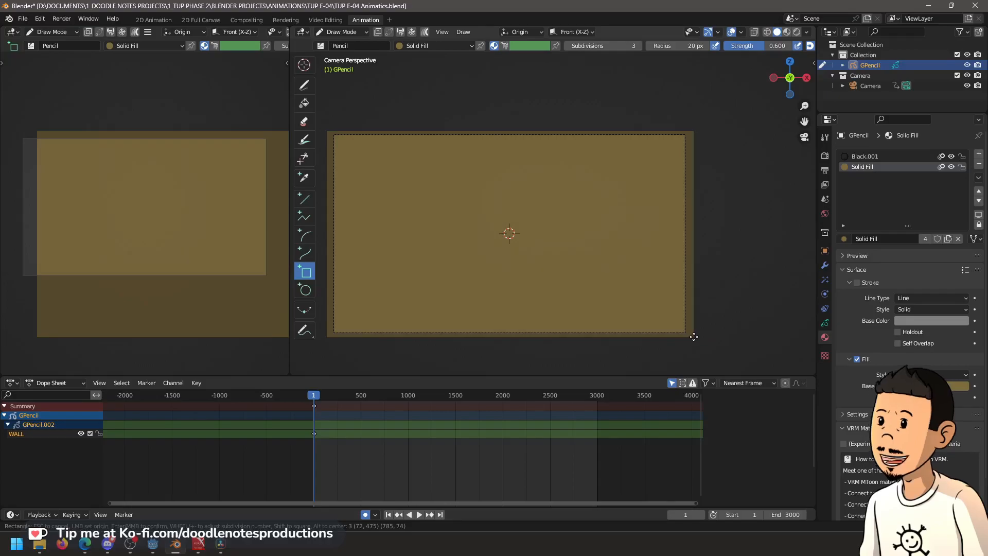
middle_click(615, 204)
Delete the camera-sized box from the WALL layer in Edit Mode
scroll(621, 209, down, 2)
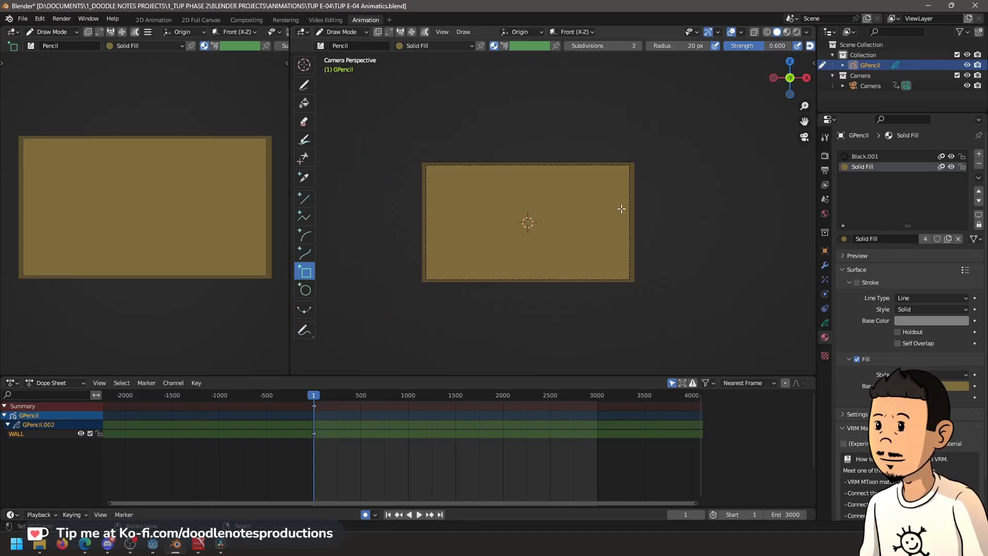
drag(621, 209, 592, 238)
scroll(622, 253, down, 4)
key(Tab)
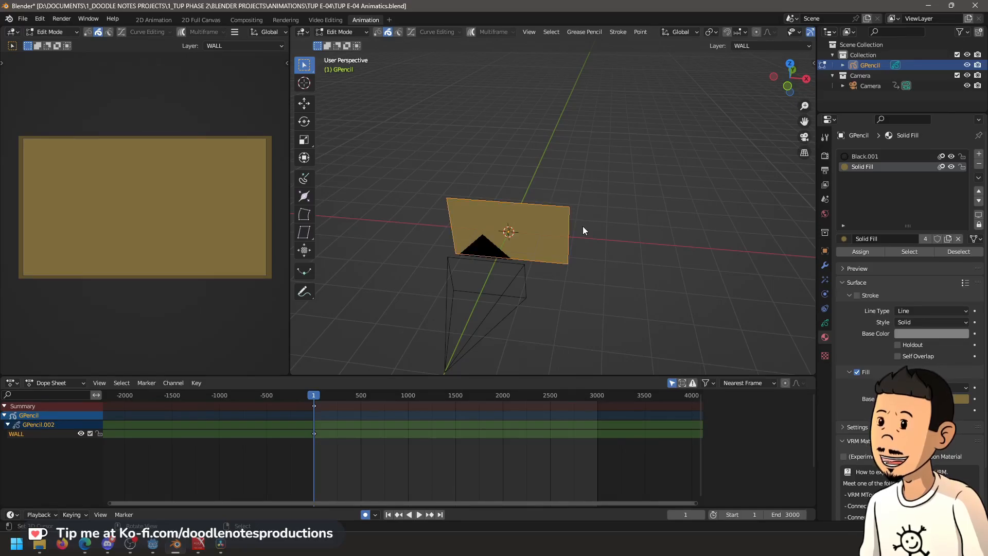
key(Delete)
In Draw Mode and front view, draw a long Solid Fill box from just outside the camera frame far along positive X
key(ctrl+Tab)
click(547, 138)
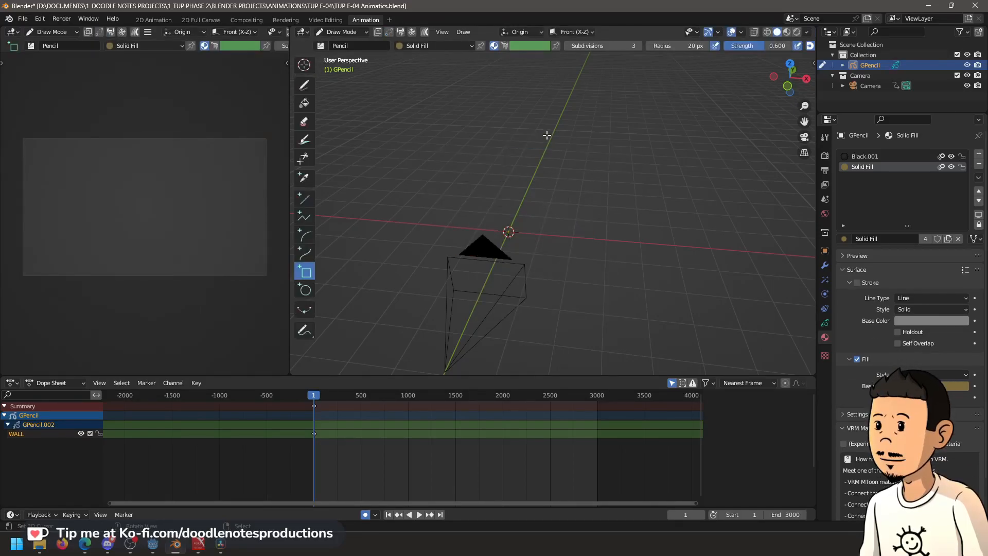
key(KP_1)
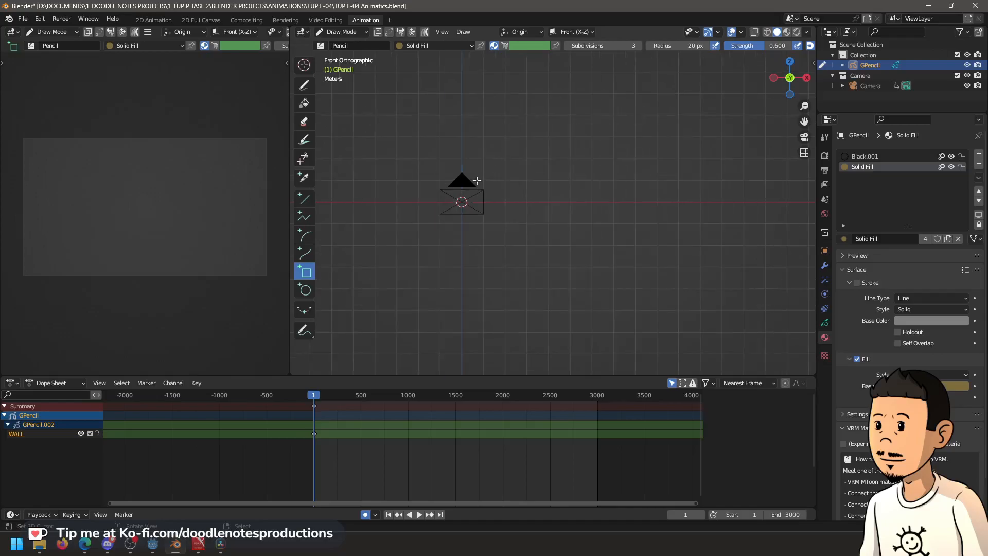
drag(437, 183, 810, 225)
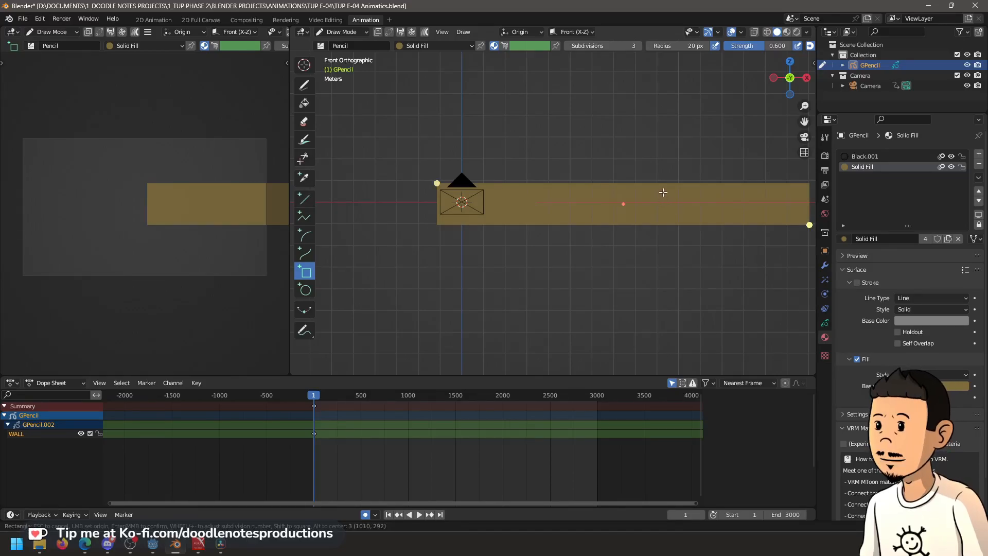
key(Return)
Move the long wall box and scale it up, including along Z, so it overlaps the camera frame on all near sides
key(Tab)
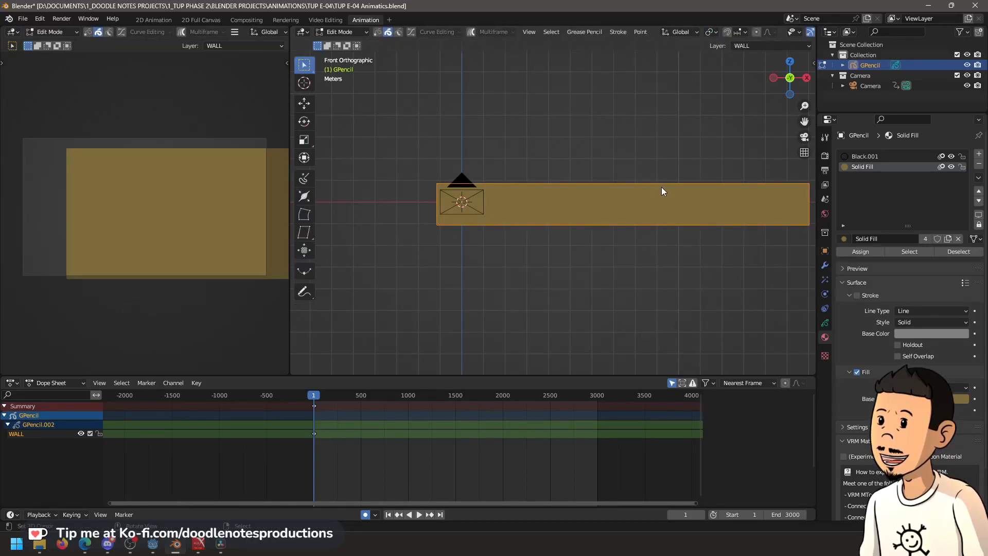
key(g)
click(652, 188)
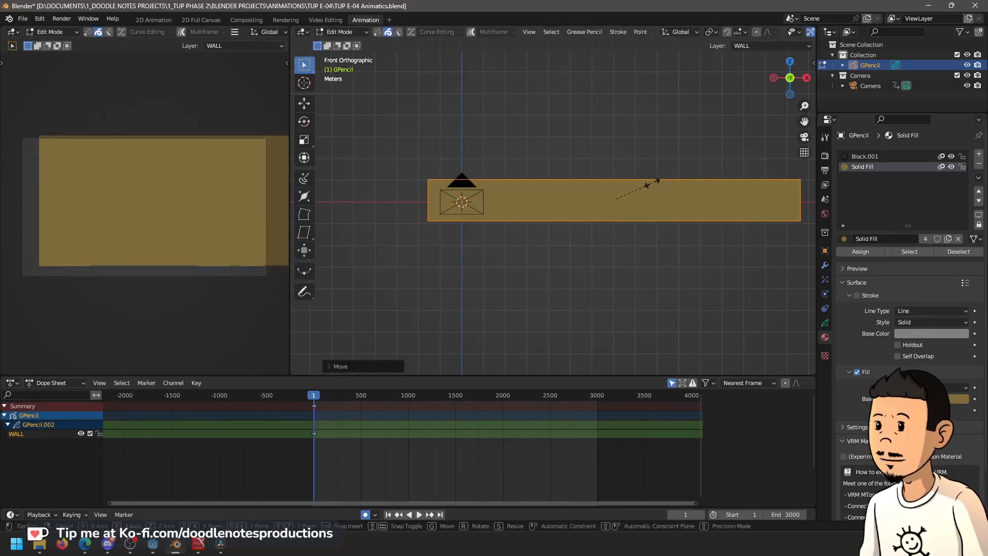
key(s)
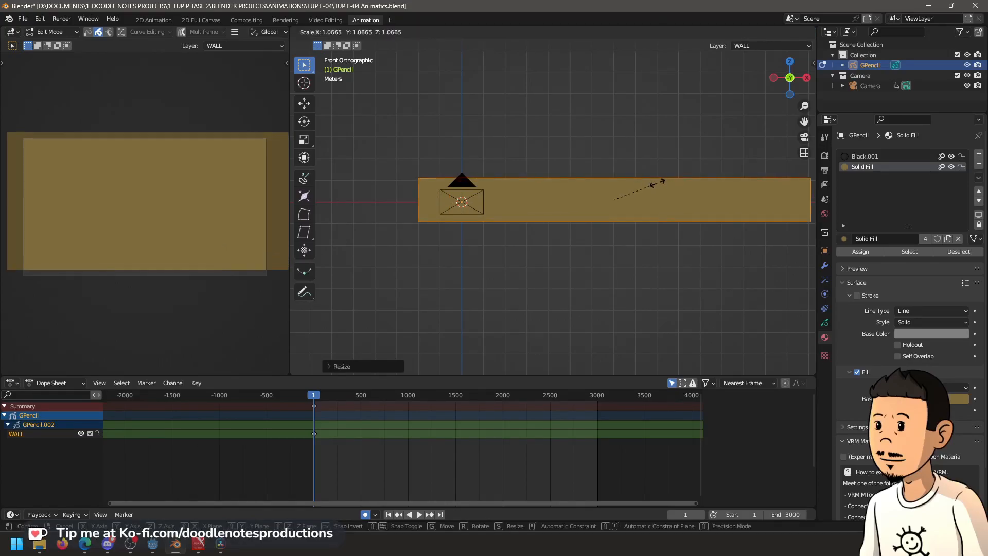
key(g)
key(z)
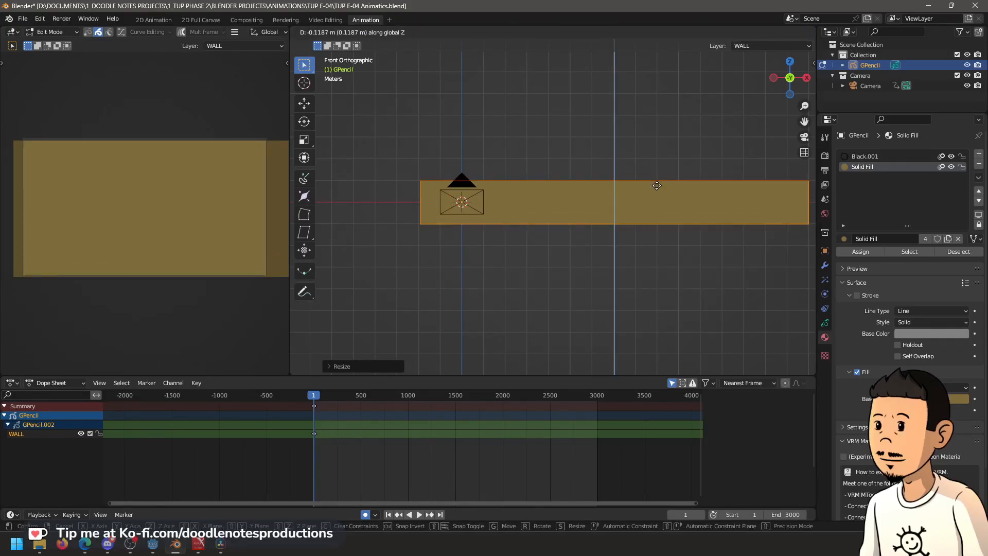
right_click(658, 189)
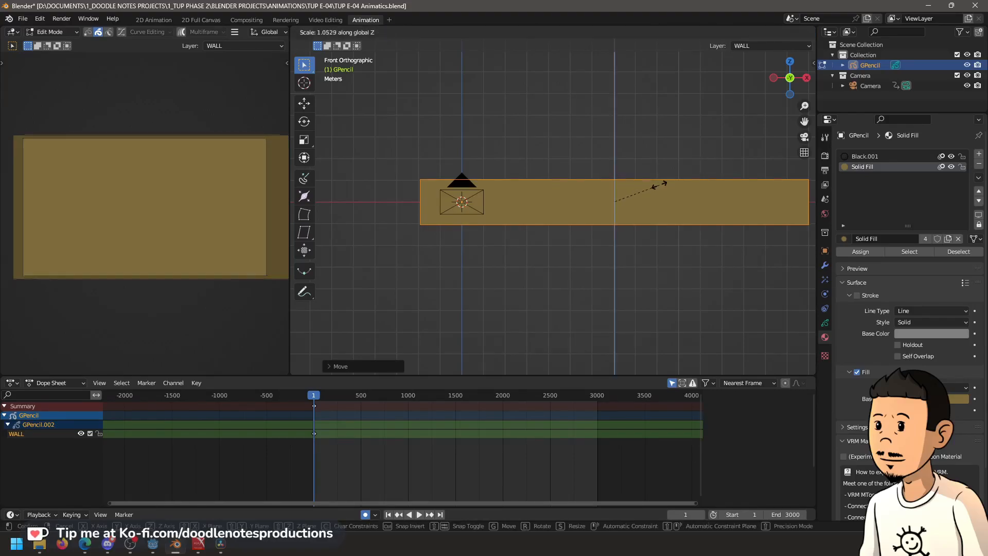
key(Tab)
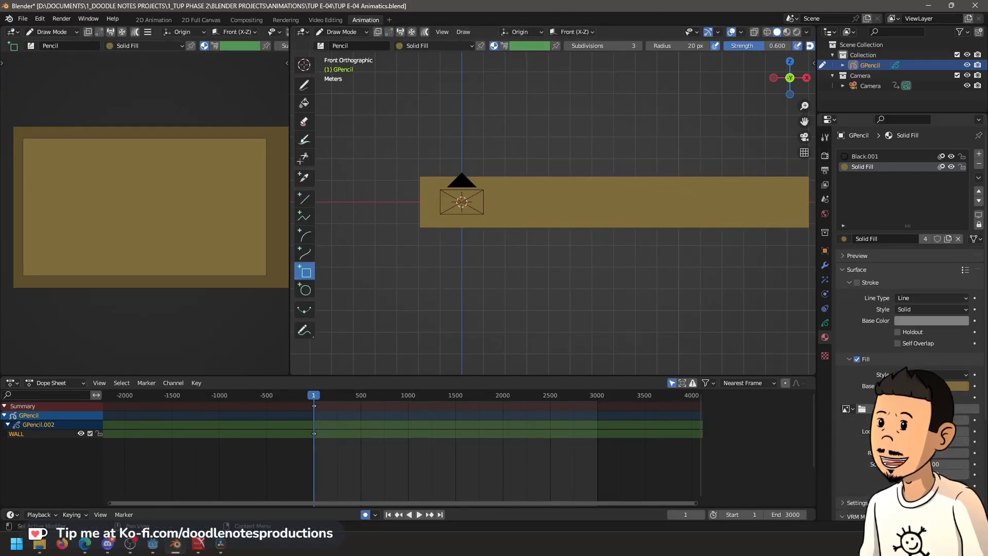
Load the concrete_floor_01_diff_1k image from the Concrete textures folder as the fill texture of the Solid Fill material
click(846, 408)
click(867, 410)
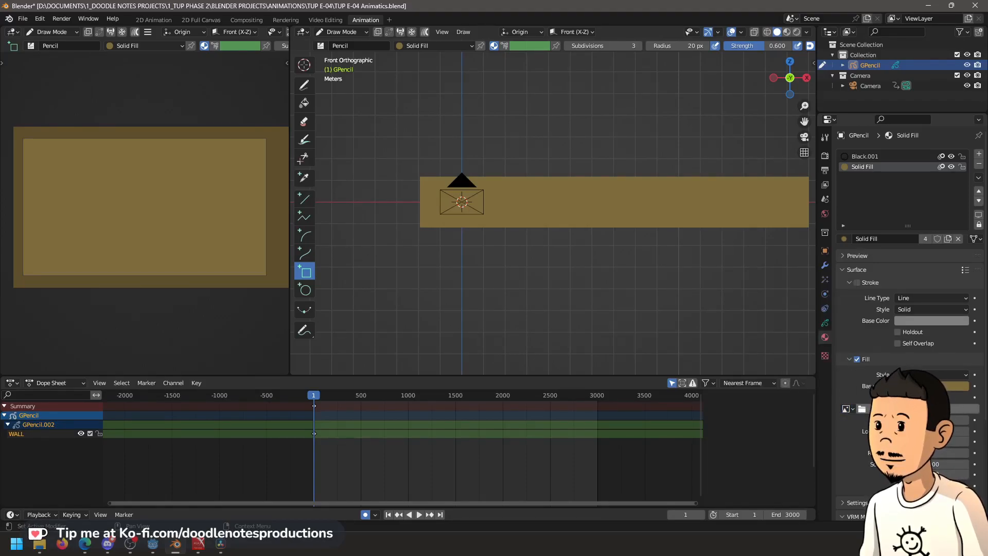
click(863, 409)
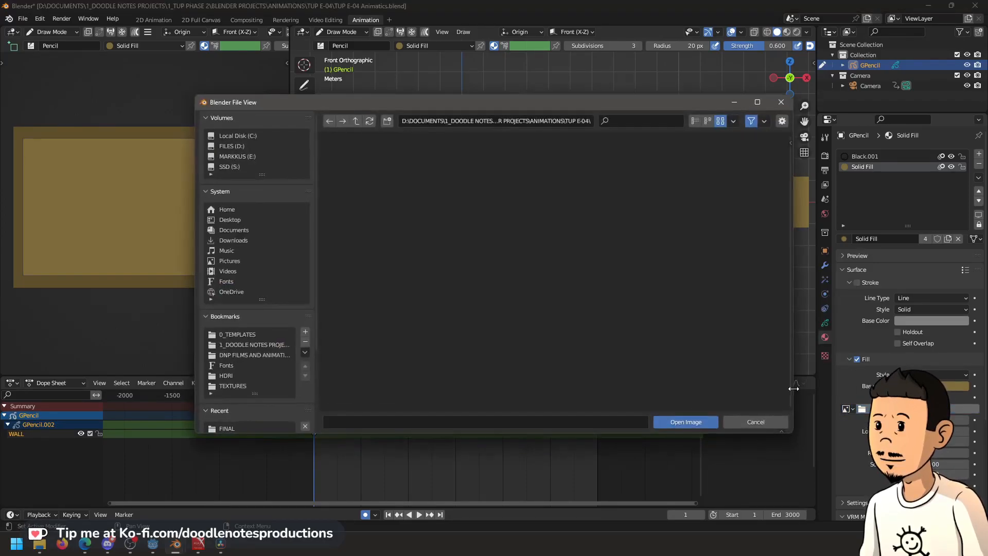
click(249, 334)
click(241, 386)
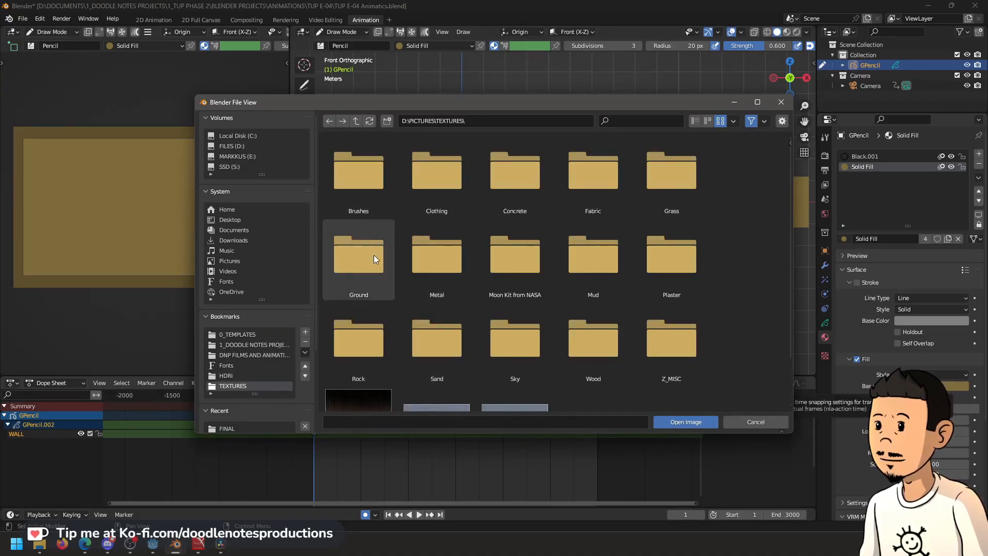
click(358, 277)
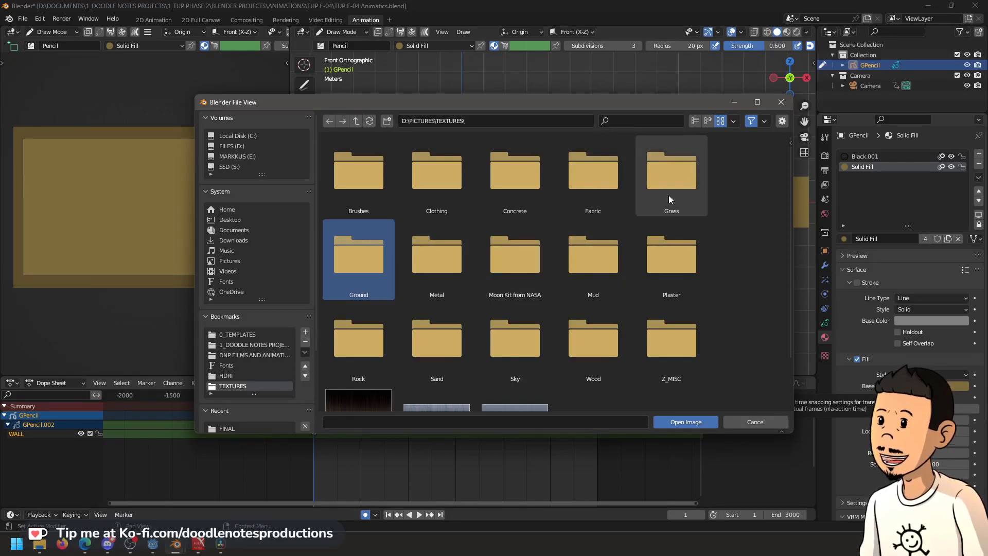
double_click(534, 195)
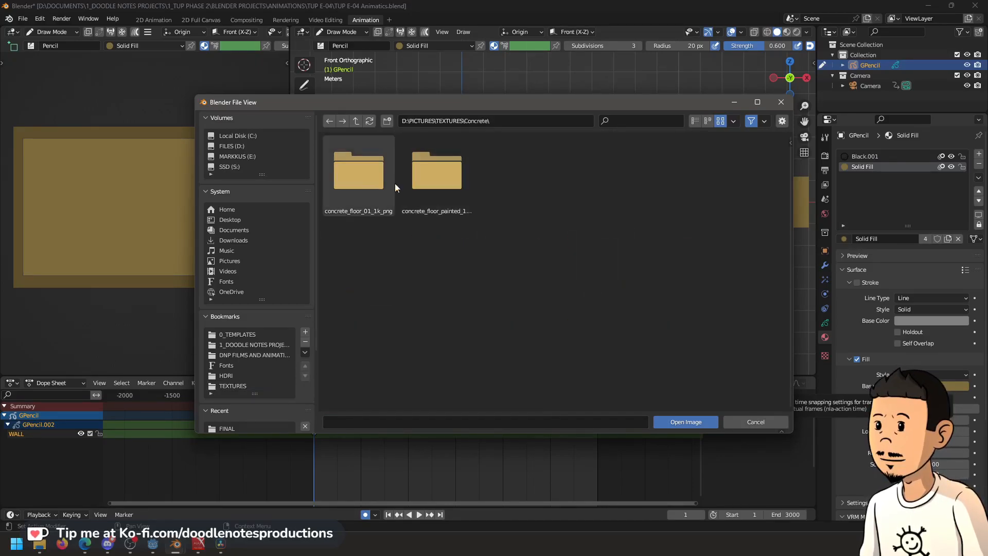
double_click(373, 181)
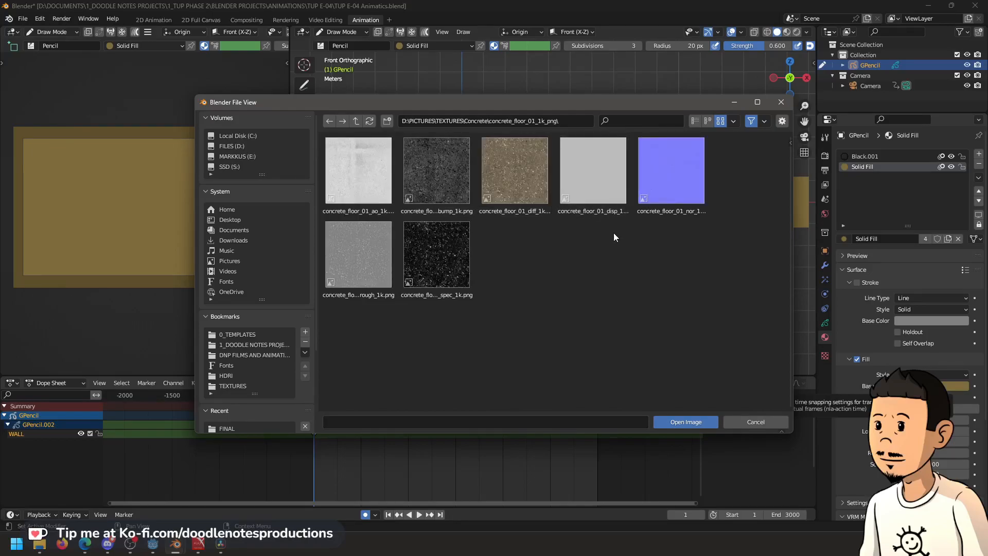
double_click(532, 193)
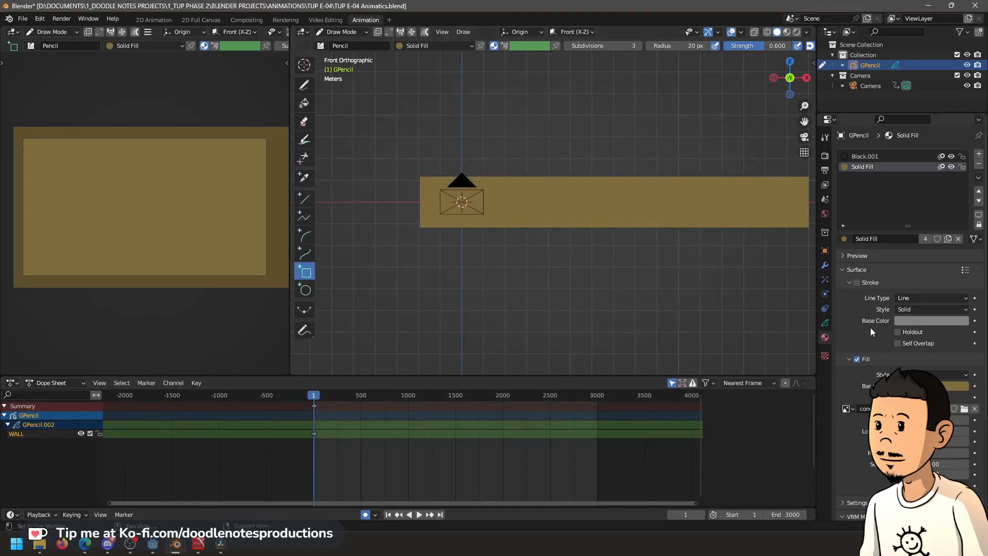
Set the front-view viewport to Material Preview and the camera-view viewport to Rendered shading
click(788, 32)
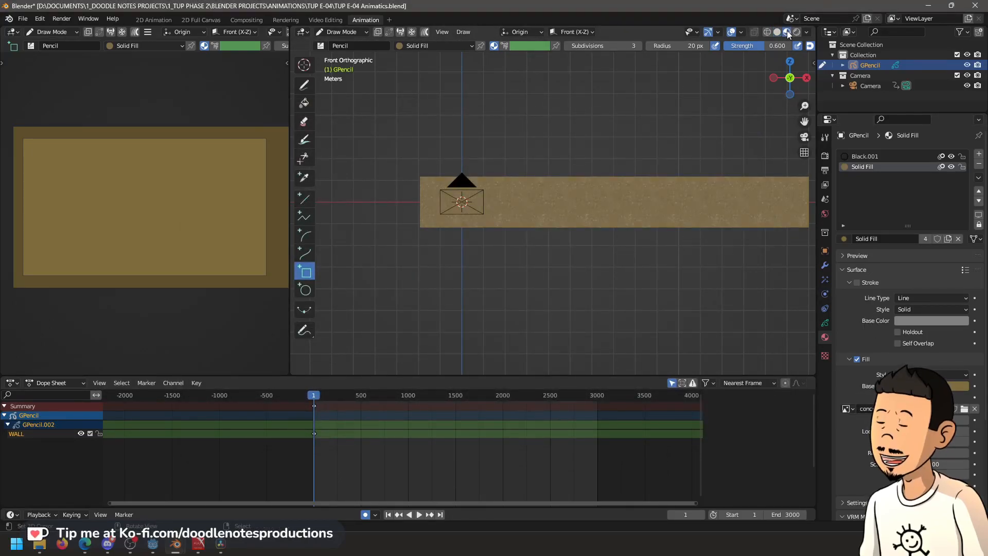
scroll(489, 189, up, 4)
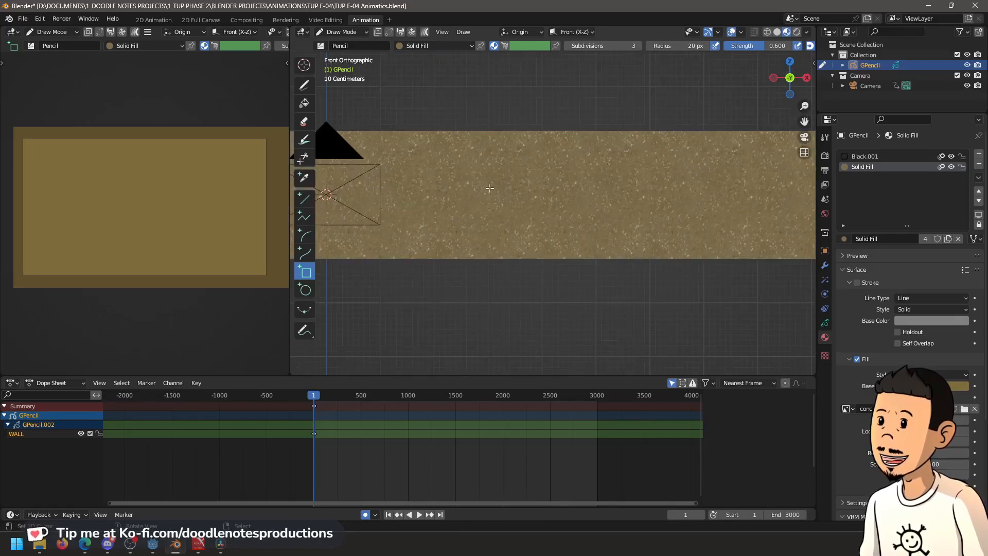
scroll(256, 45, down, 5)
scroll(260, 32, down, 5)
click(261, 32)
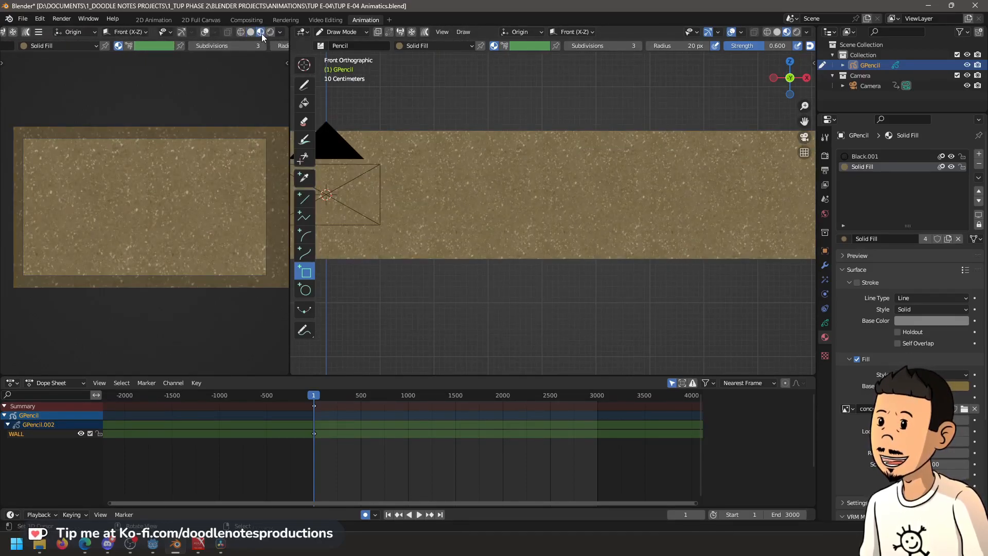
scroll(235, 181, up, 2)
drag(427, 175, 541, 176)
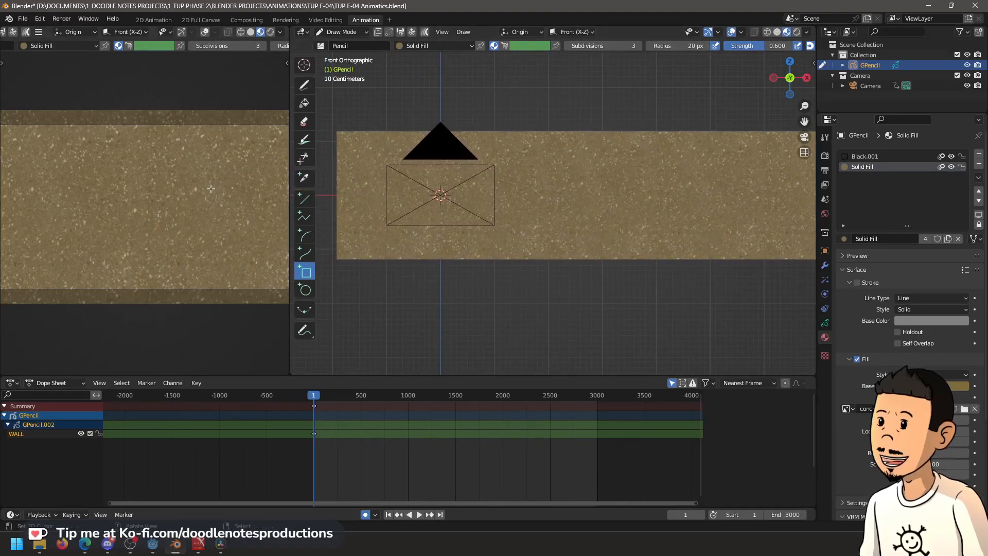
click(271, 32)
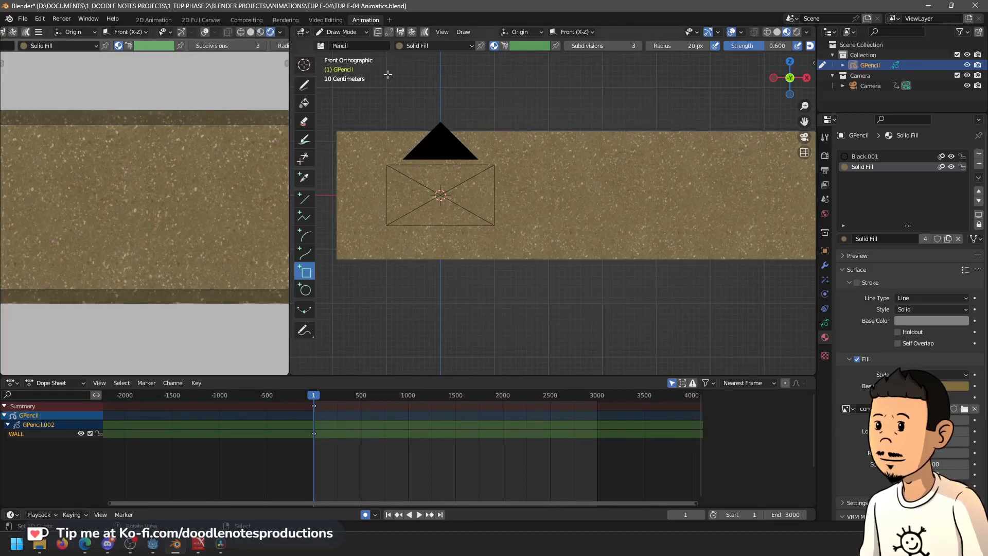
In Object Mode, select the camera and raise its viewport passepartout to full opacity
key(ctrl+Tab)
click(548, 179)
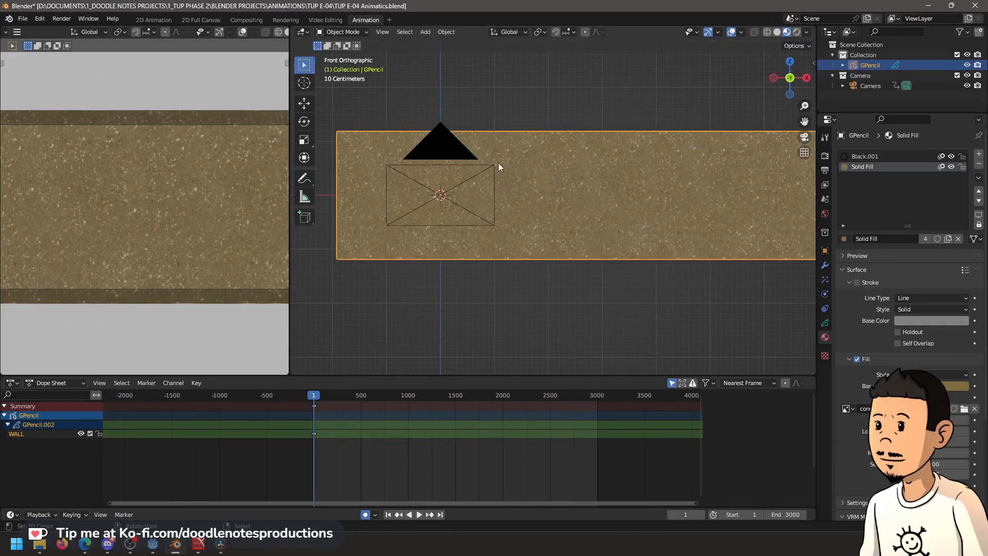
click(453, 151)
drag(453, 151, 405, 201)
scroll(405, 201, down, 6)
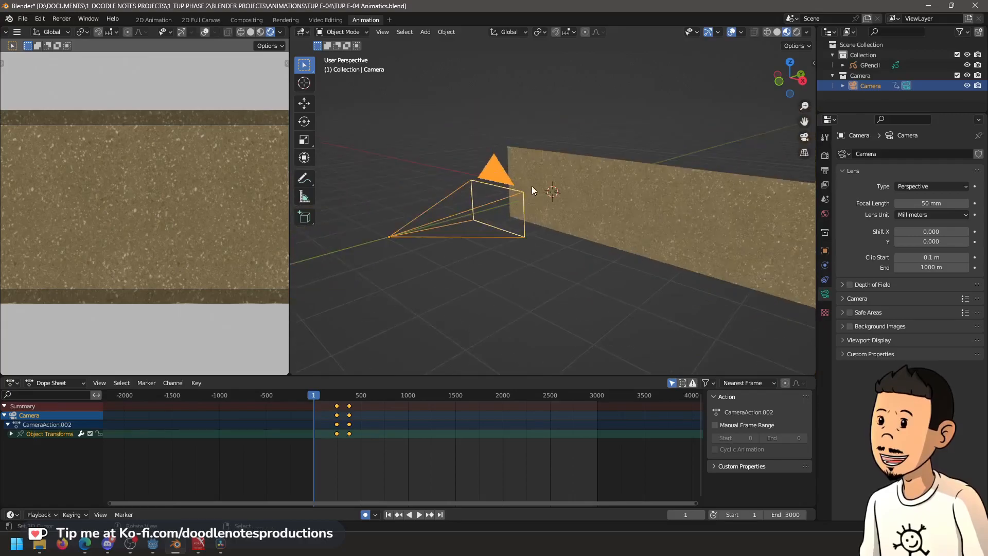
drag(532, 186, 476, 212)
scroll(464, 210, up, 2)
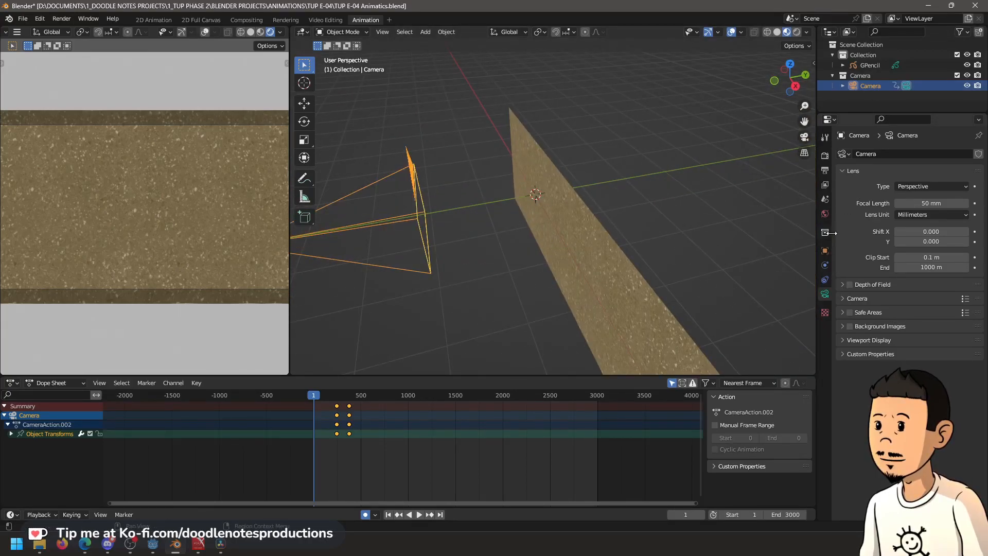
click(826, 214)
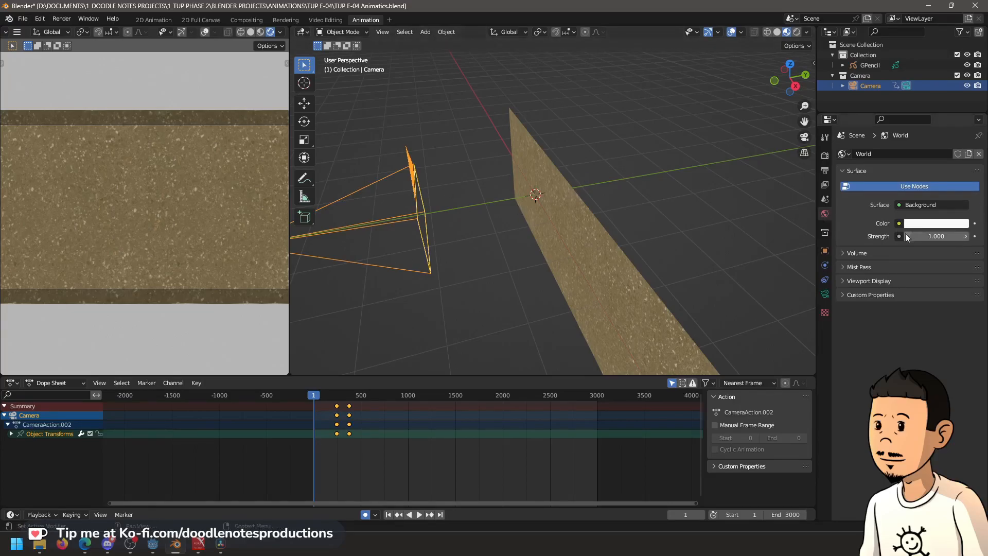
click(825, 294)
click(865, 341)
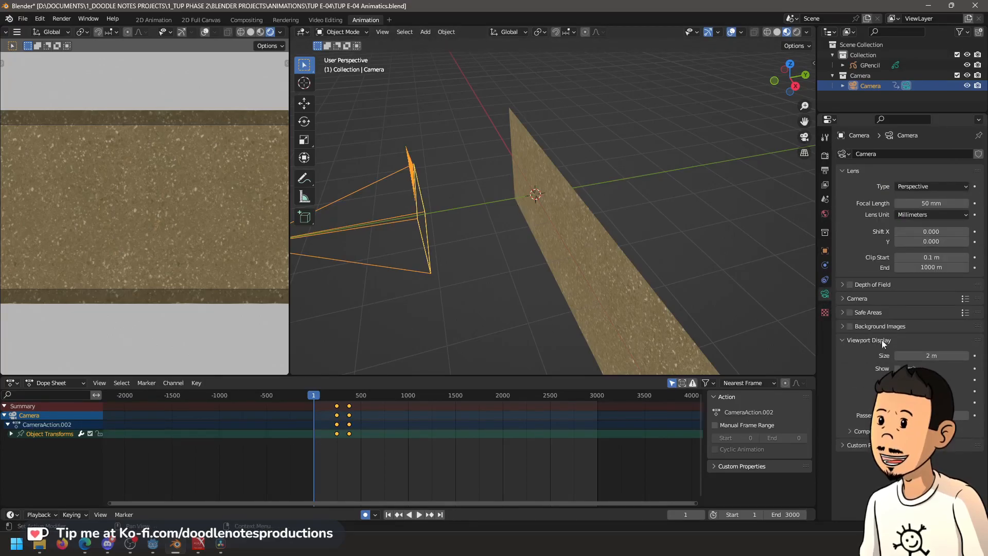
drag(938, 416, 970, 415)
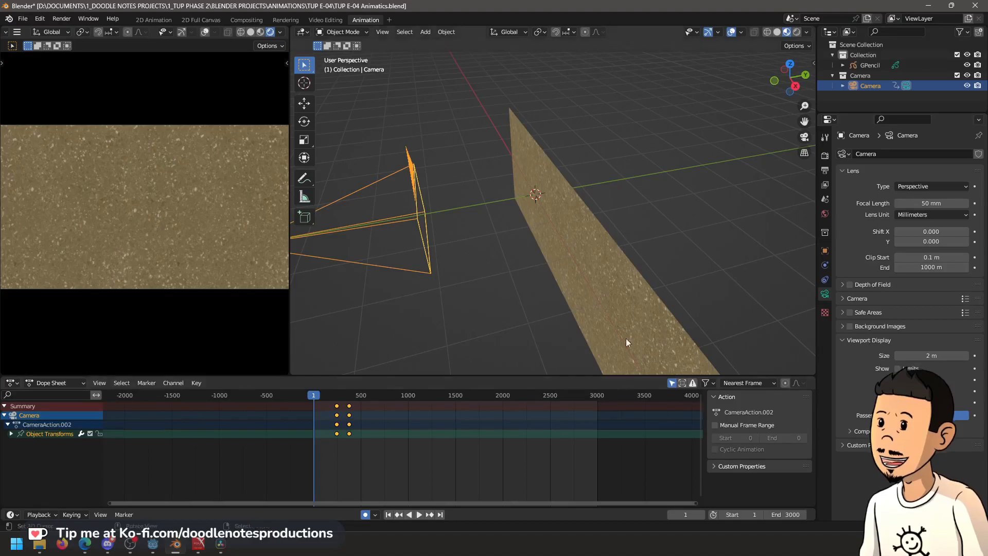
Lower the camera's passepartout slightly to compare the area outside the frame, and restore it to full opacity
scroll(217, 231, down, 1)
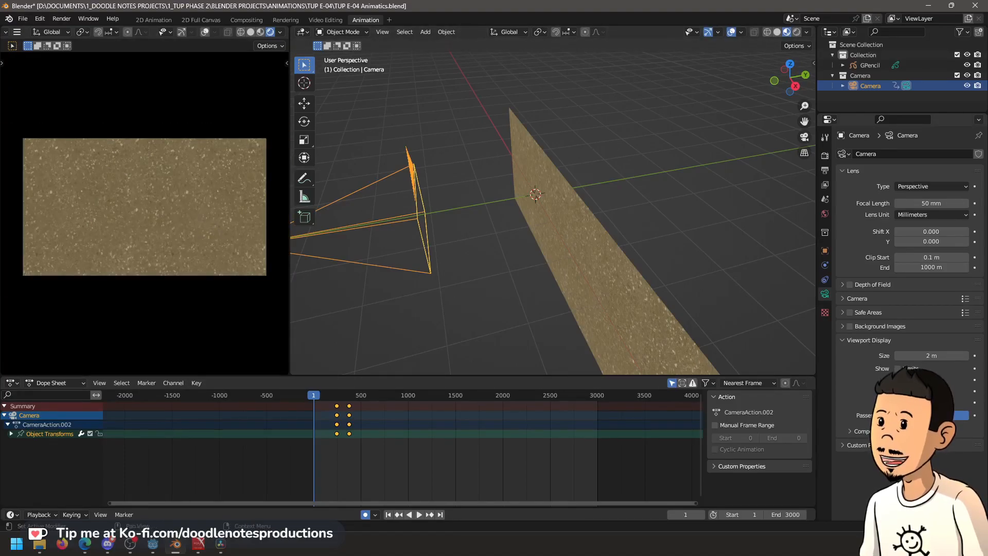
mouse_move(966, 416)
mouse_down()
mouse_move(940, 416)
mouse_move(967, 416)
mouse_up()
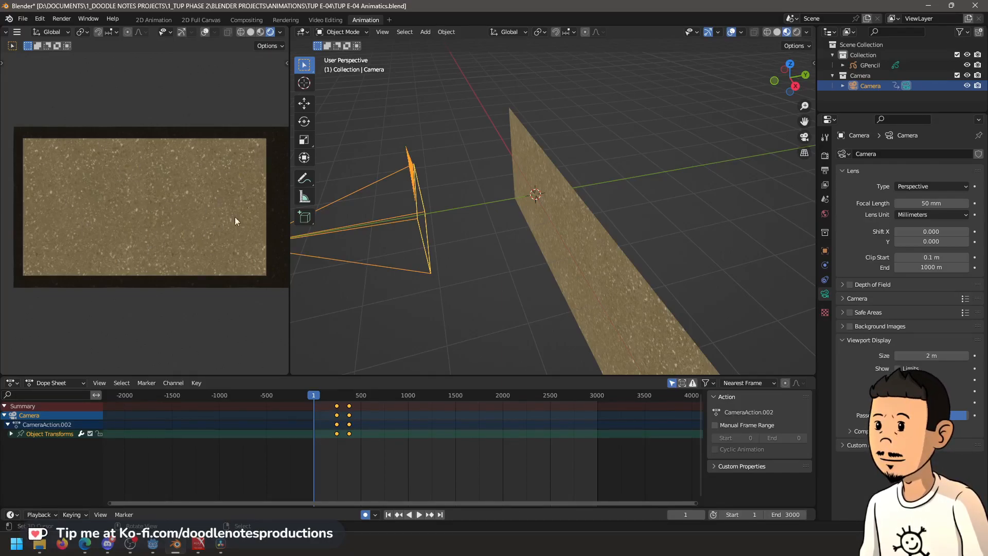
scroll(218, 149, up, 3)
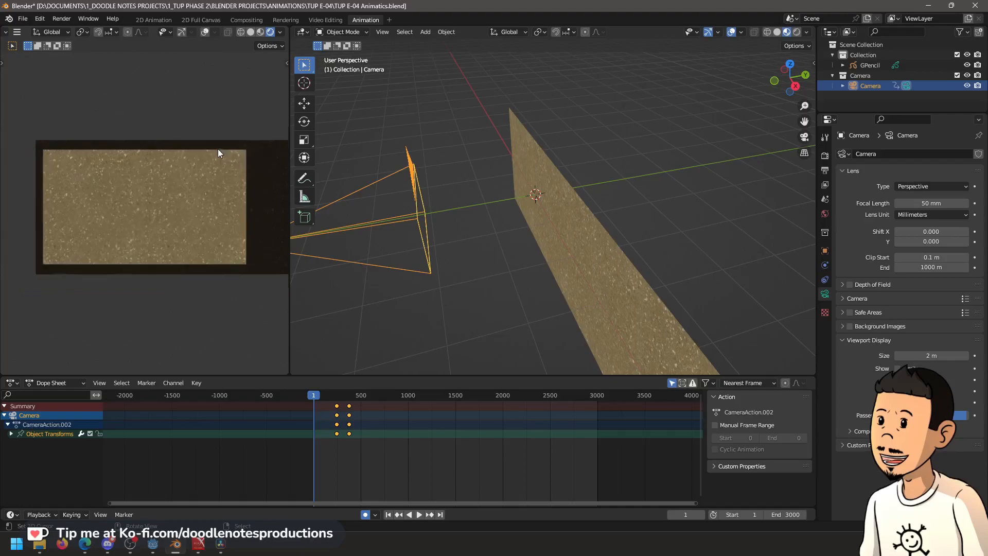
scroll(221, 159, down, 3)
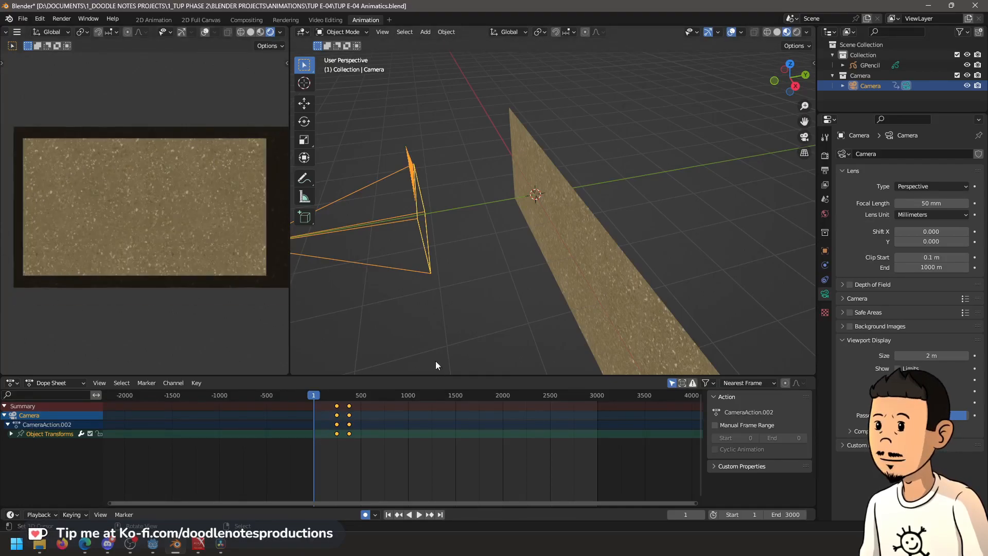
drag(962, 416, 974, 416)
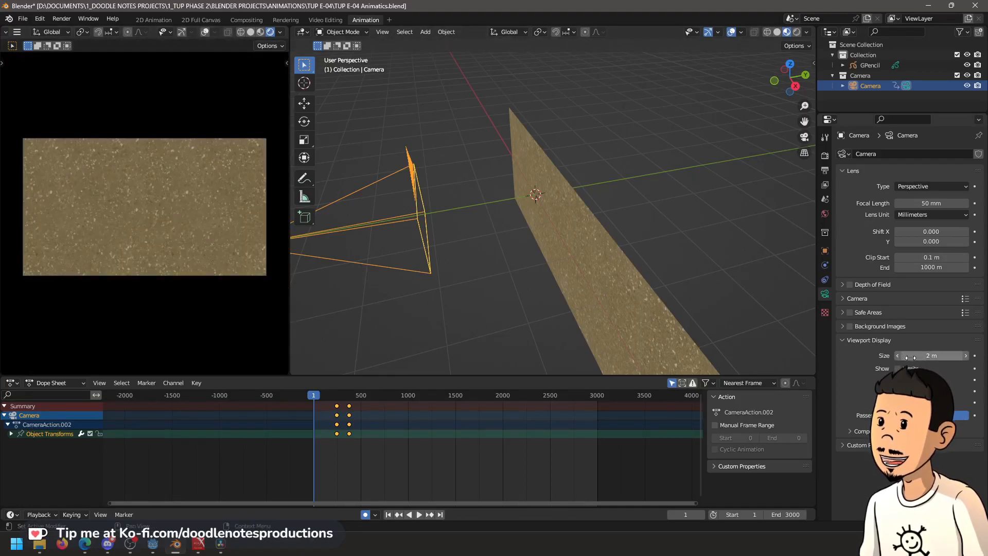
Add a Point light at the origin and move it along negative Y, between the wall and the camera
scroll(515, 267, down, 1)
drag(449, 233, 579, 230)
scroll(523, 232, up, 2)
key(KP_0)
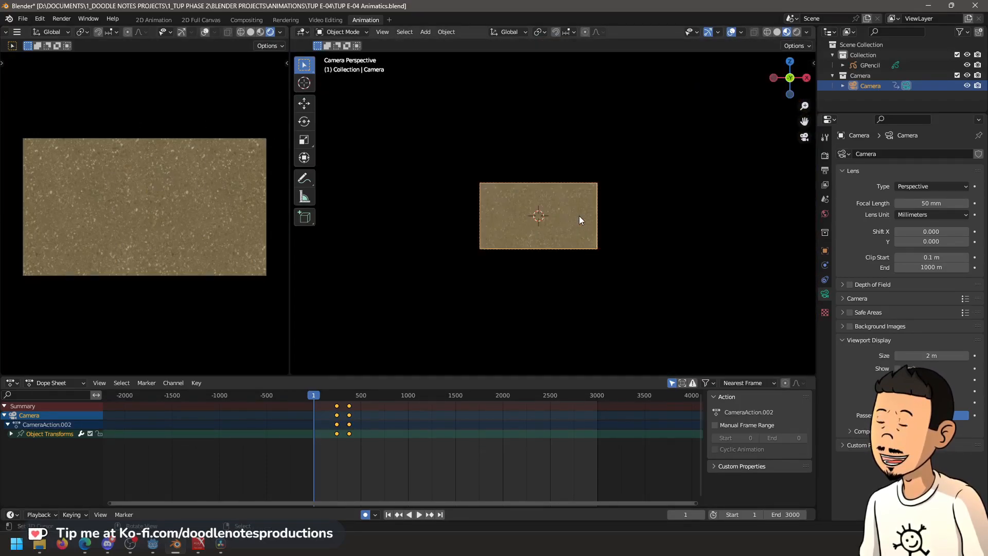
drag(571, 162, 537, 231)
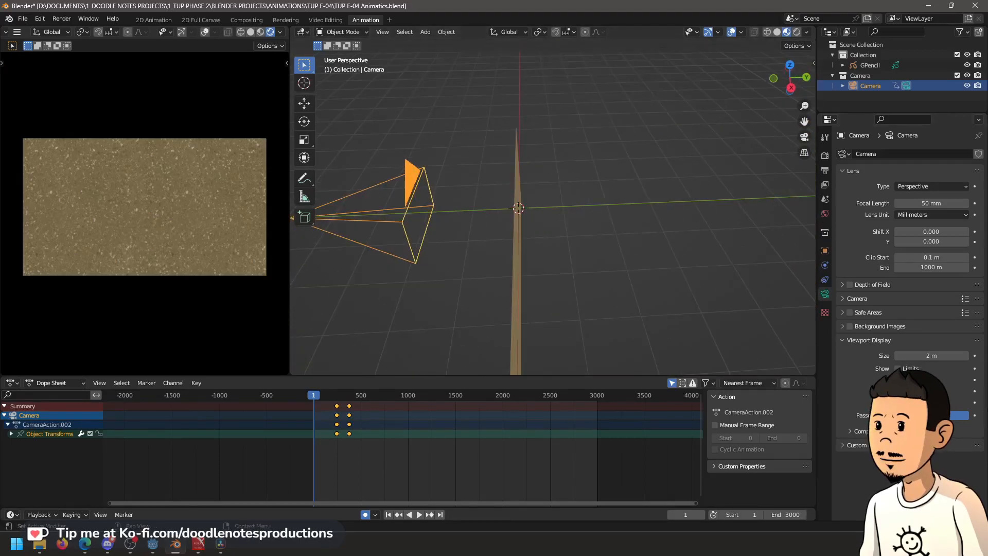
drag(450, 215, 583, 204)
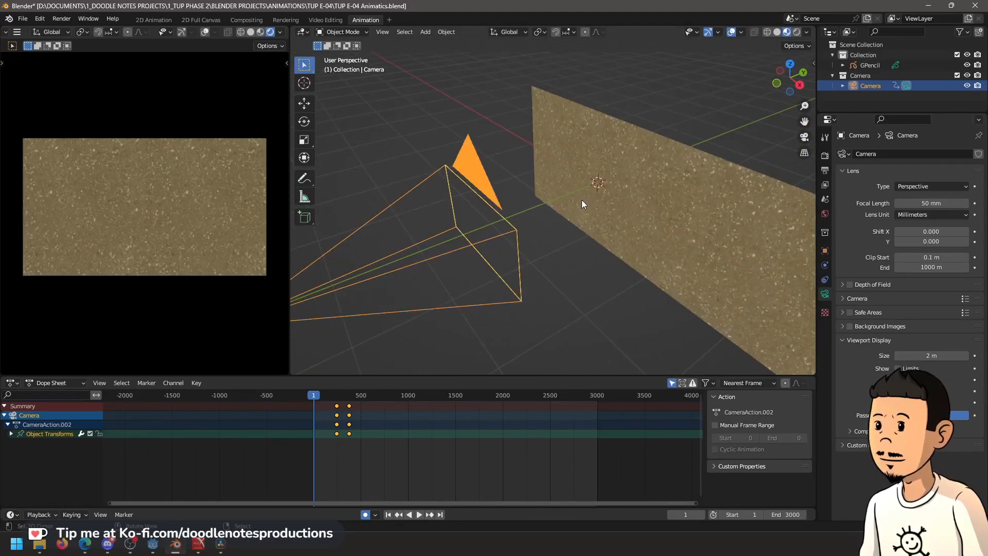
key(shift+a)
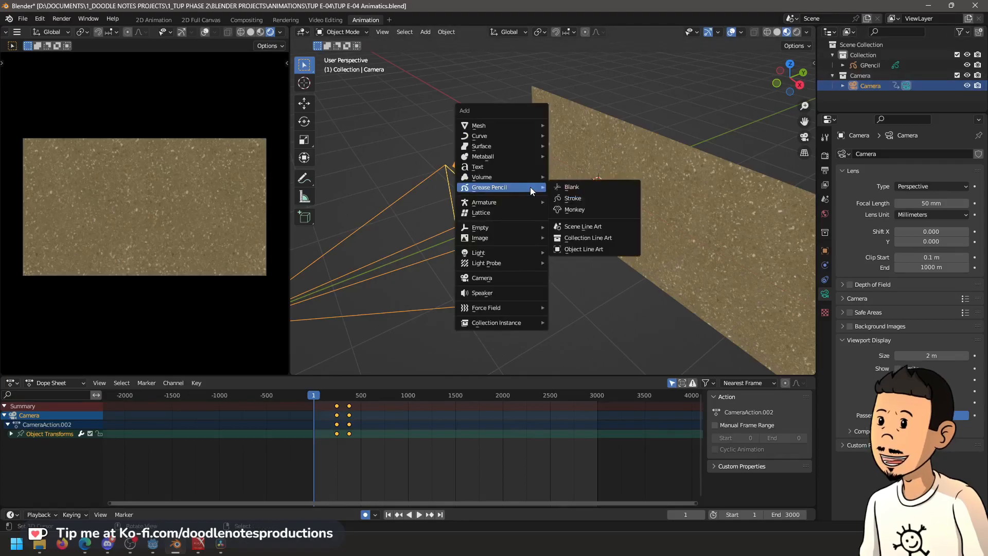
mouse_move(504, 253)
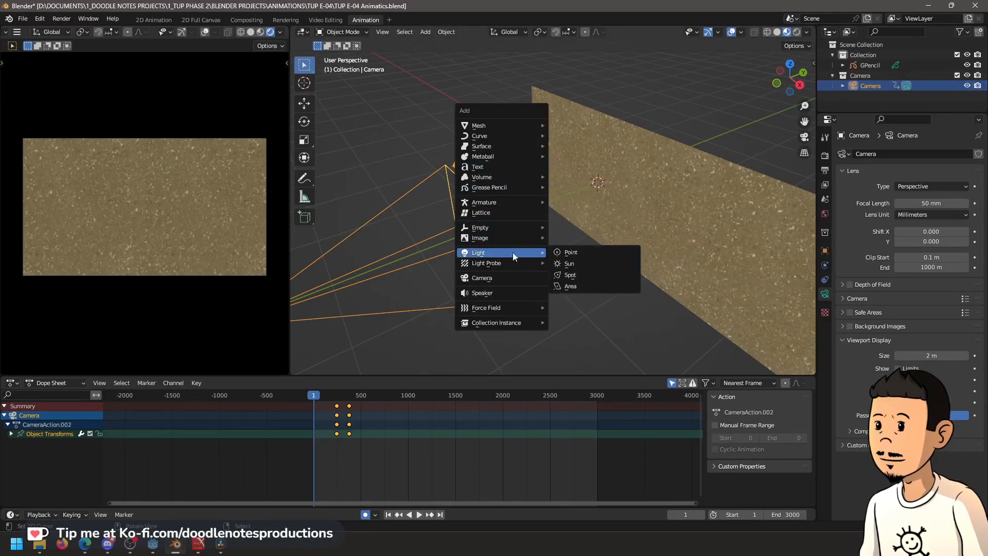
click(574, 251)
drag(575, 245, 594, 193)
key(g)
key(y)
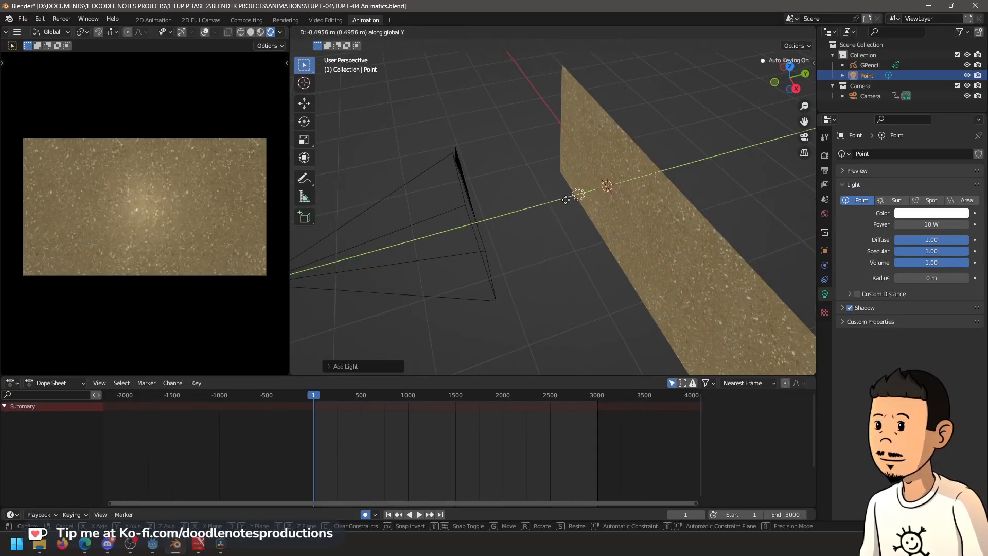
click(512, 213)
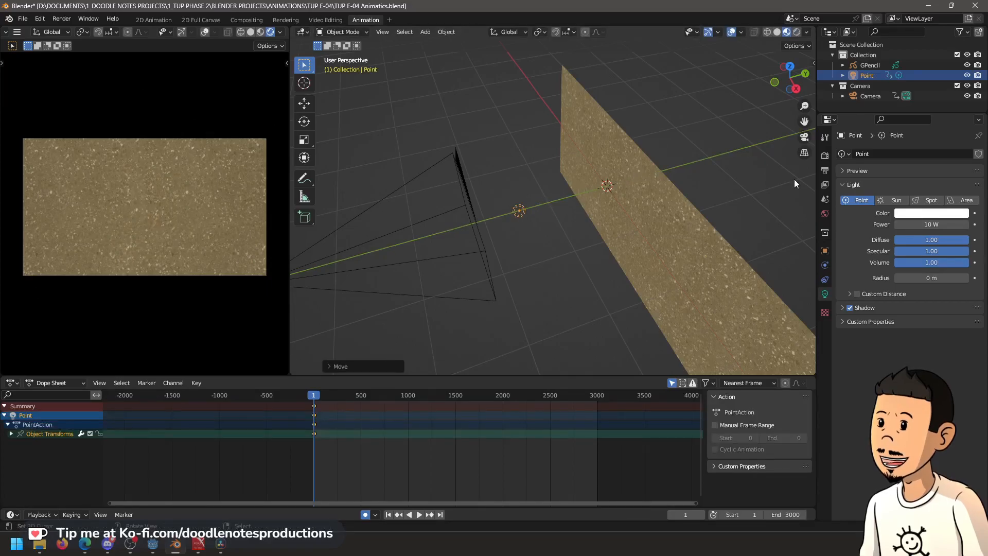
Try the point light at 1000 W and settle its power at 500 W
drag(931, 224, 963, 224)
click(921, 221)
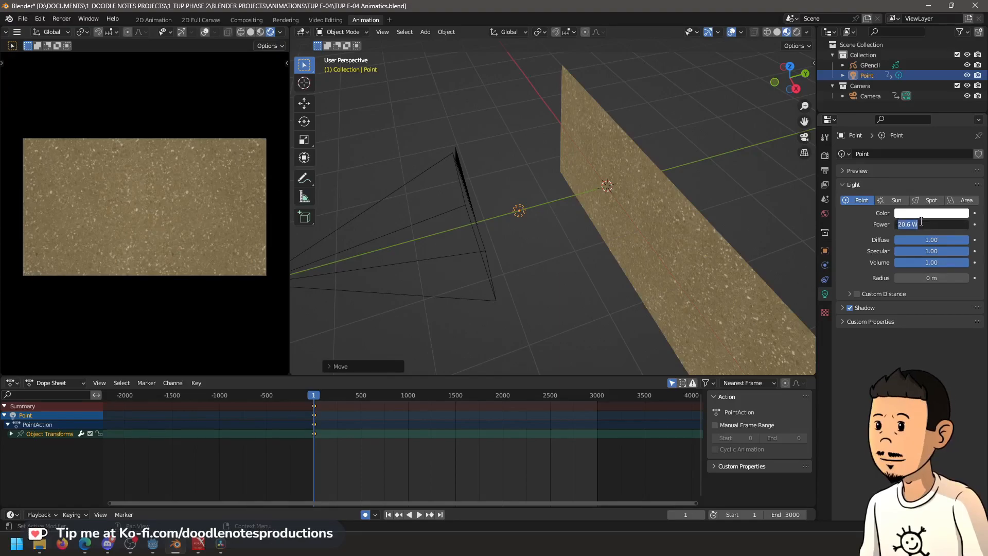
key(Return)
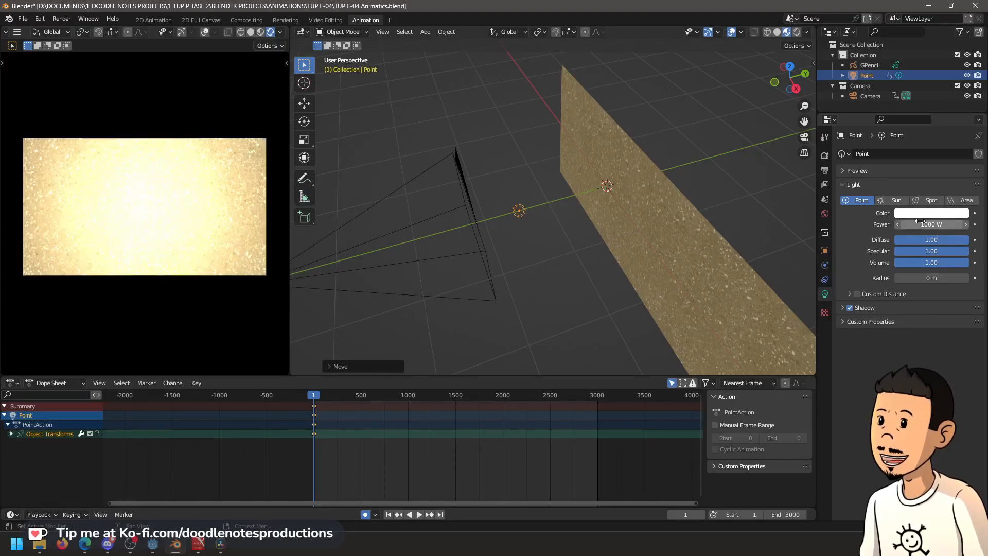
click(924, 224)
text(500)
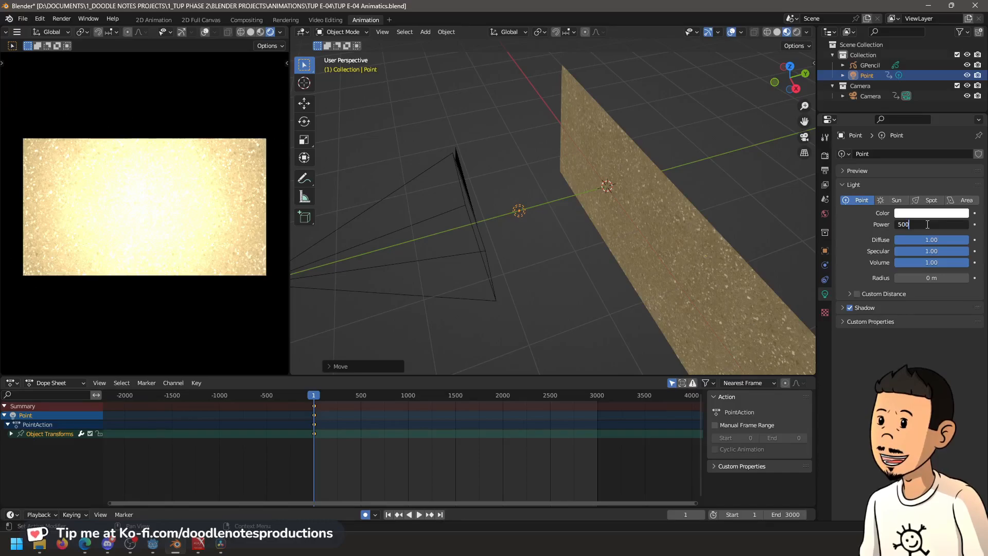
key(Return)
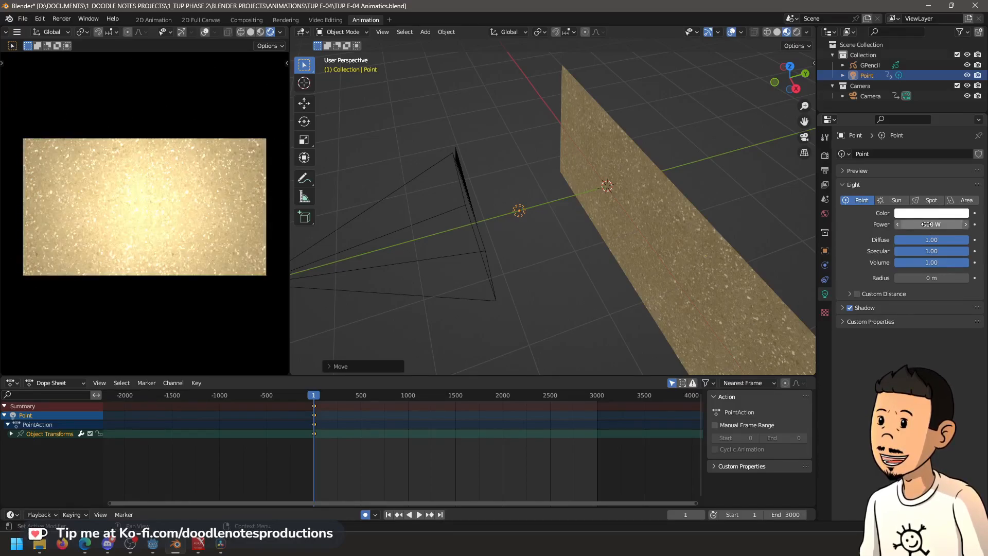
Move the point light farther from the wall along Y and tint it warm orange, about hue 0.097 and saturation 0.81
drag(552, 156, 571, 187)
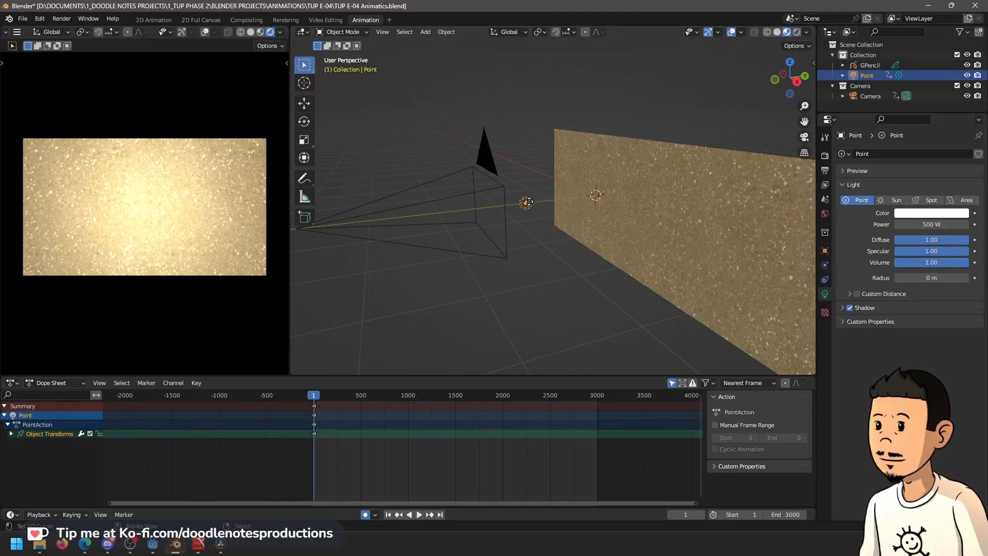
key(g)
key(y)
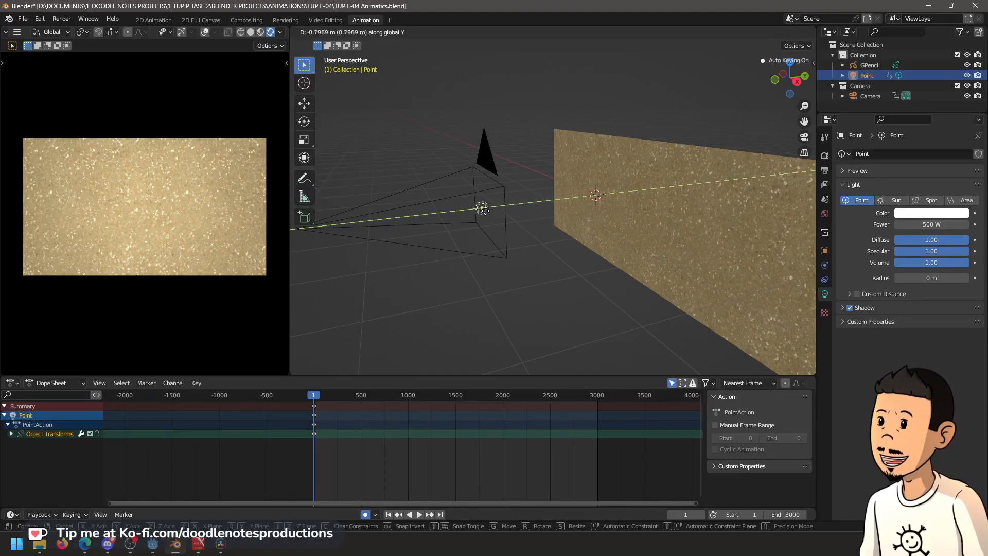
click(500, 206)
click(926, 212)
drag(908, 132, 905, 126)
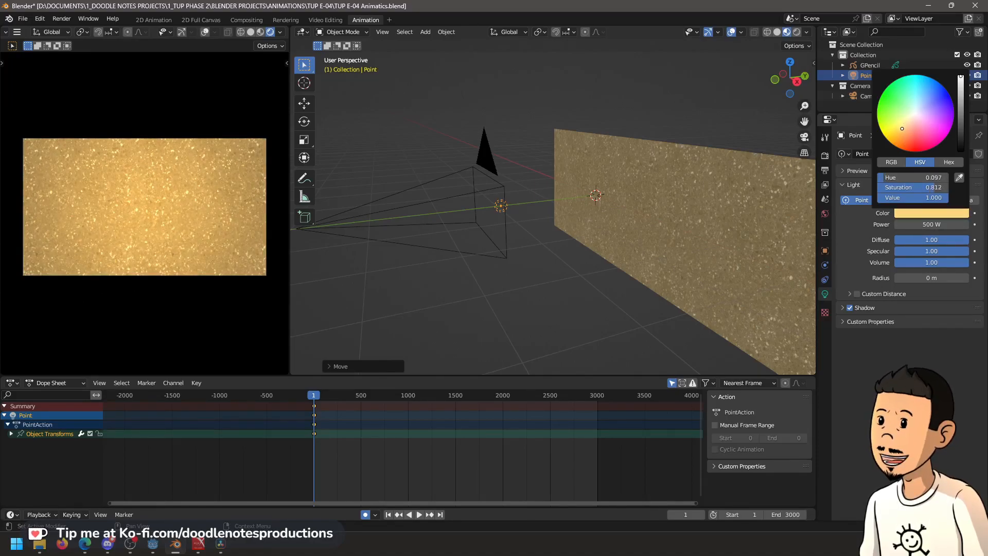
In top view, move the point light about 1.8 m toward negative X and duplicate it about 3.88 m along positive X
key(KP_7)
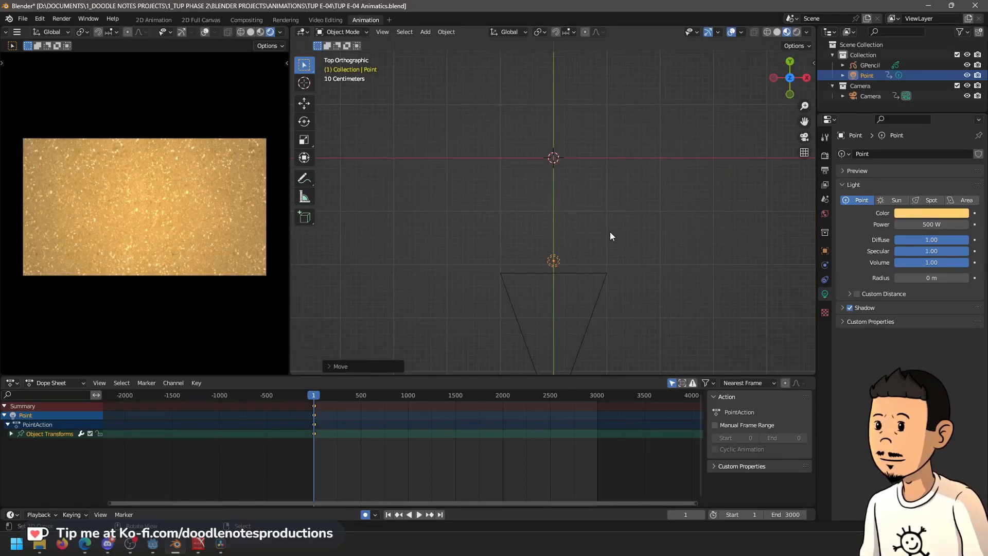
key(g)
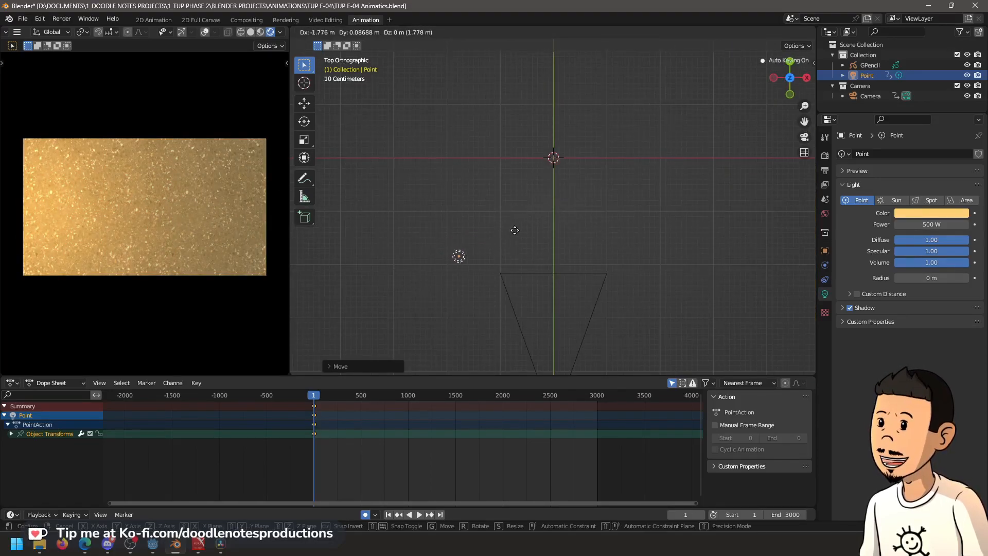
click(515, 230)
key(shift+d)
key(x)
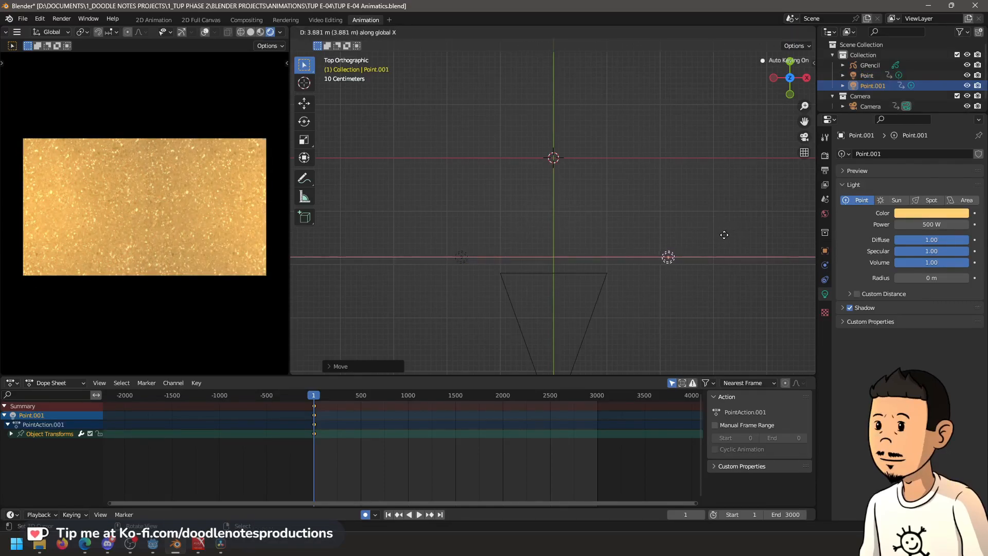
click(725, 234)
Shift the original point light about 0.35 m farther toward negative X, away from the camera frame
scroll(609, 266, down, 3)
scroll(613, 260, up, 2)
click(478, 248)
key(g)
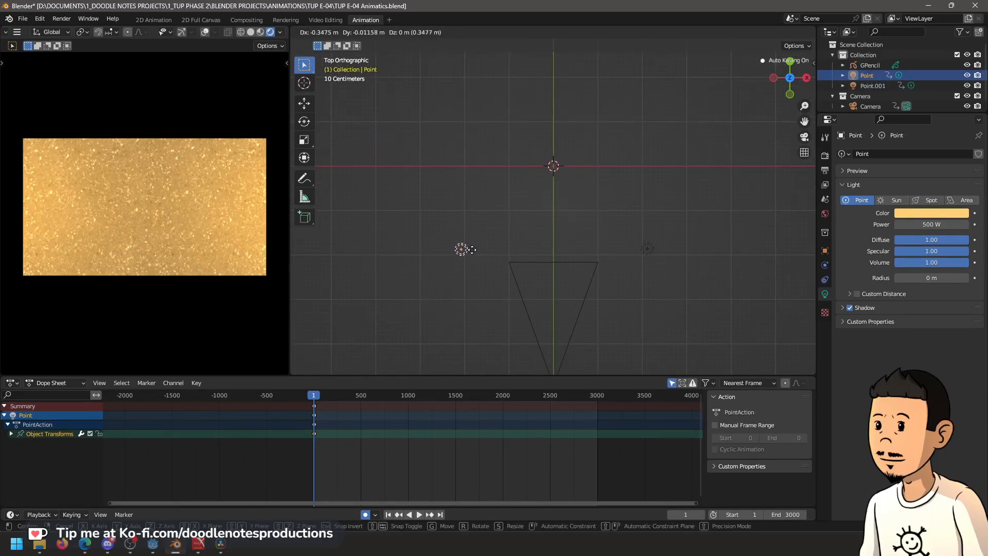
click(473, 250)
Delete the frame 1 transform keyframes of both point lights and save the file
key(x)
click(384, 435)
click(644, 248)
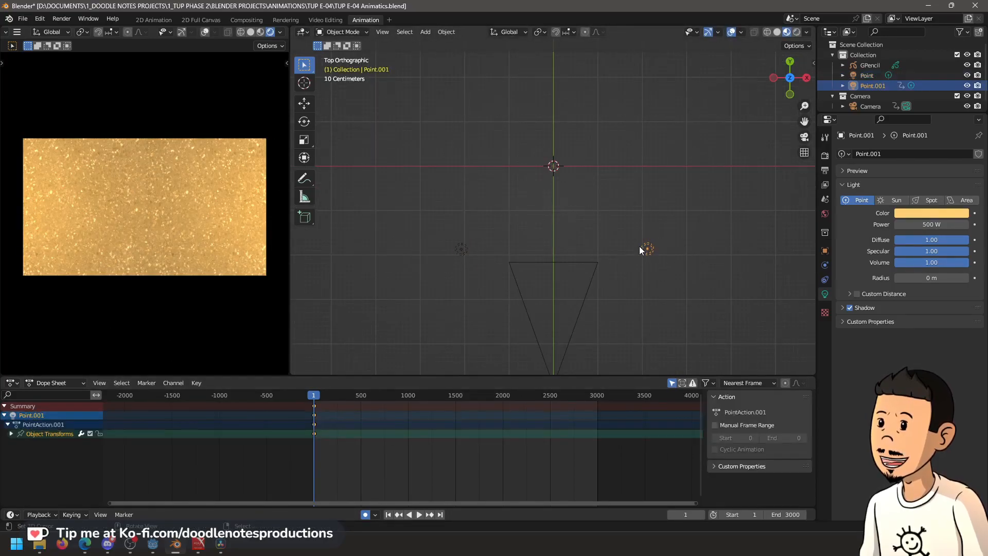
key(x)
click(354, 445)
key(ctrl+s)
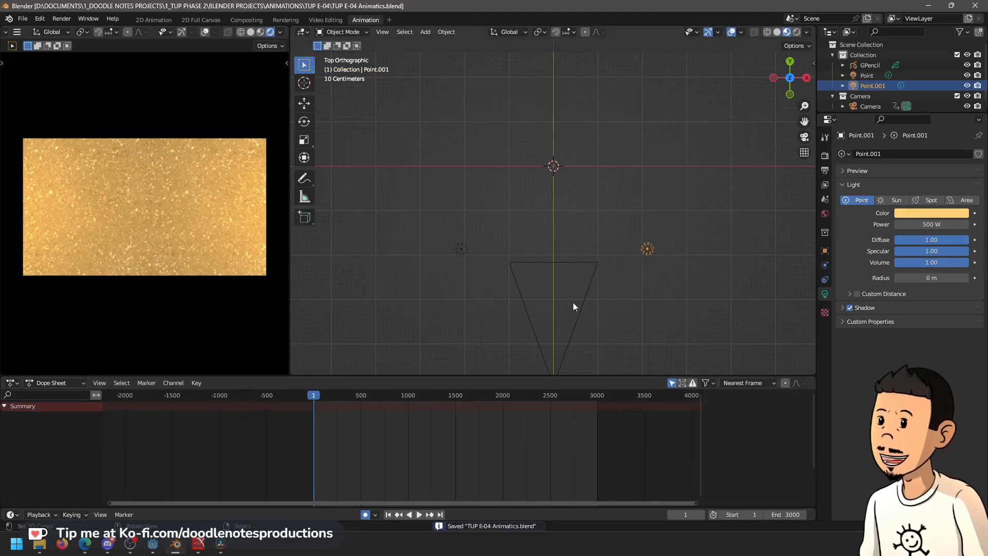
Look through the camera, preview its move by scrubbing to about frame 264, and play the animation from the start
click(573, 306)
click(599, 181)
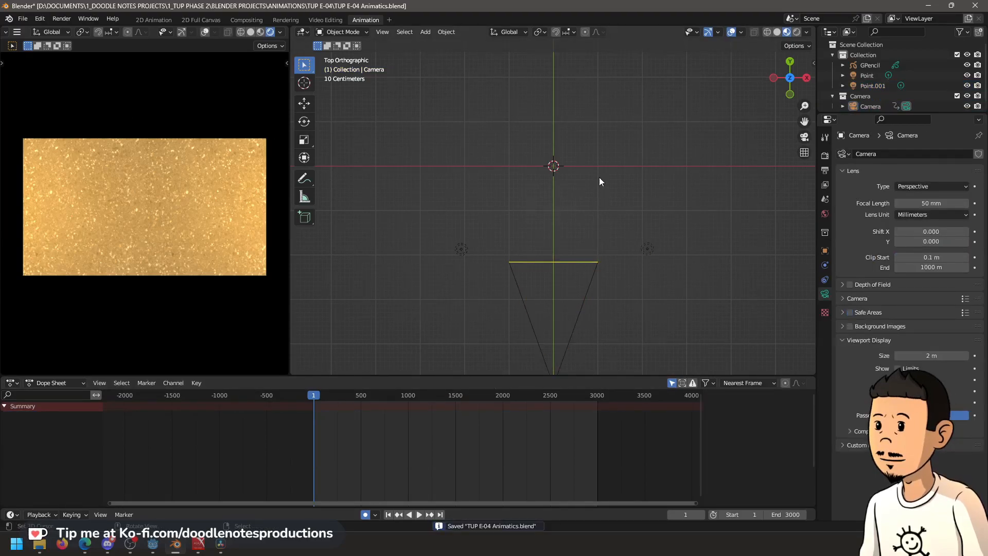
key(KP_0)
drag(489, 224, 519, 227)
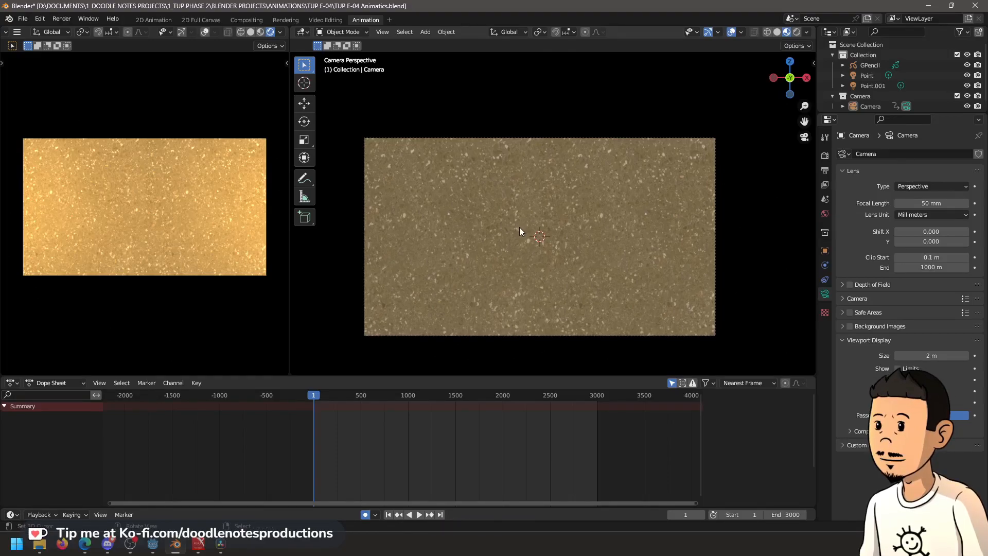
mouse_move(325, 403)
mouse_down()
mouse_move(384, 406)
mouse_move(317, 412)
mouse_move(341, 414)
mouse_up()
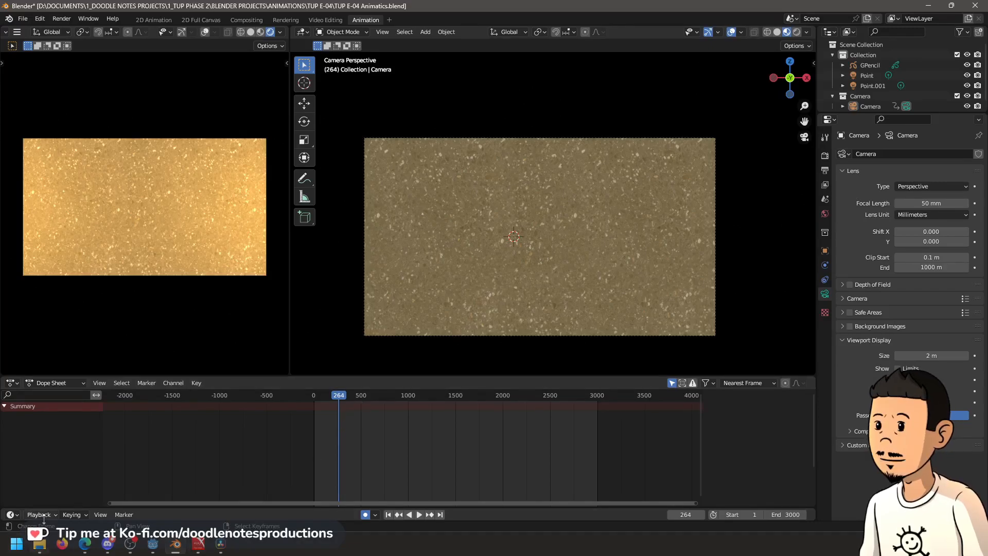
click(315, 395)
key(space)
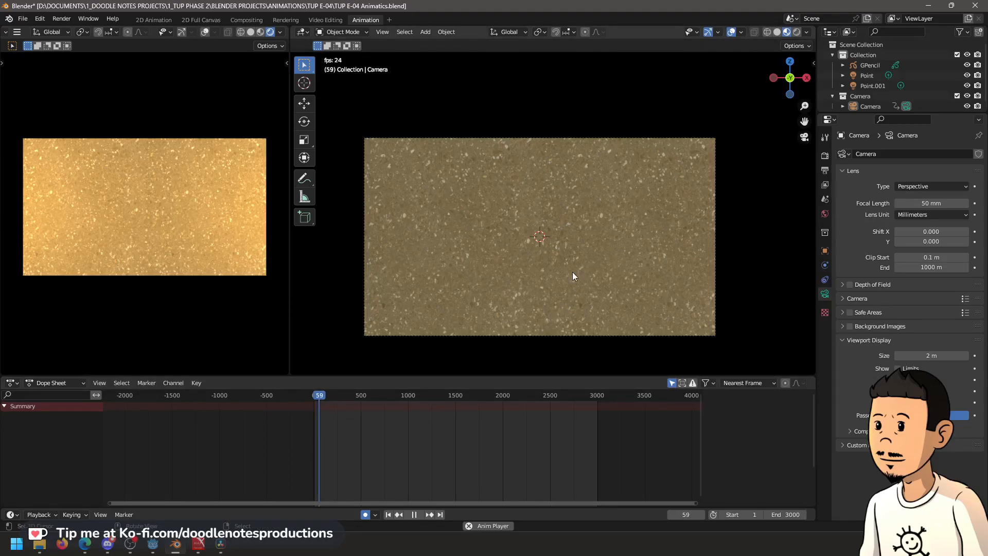
Stop playback, select both point lights in perspective view, and replay the animation through the camera to frame 332
key(space)
drag(584, 224, 496, 207)
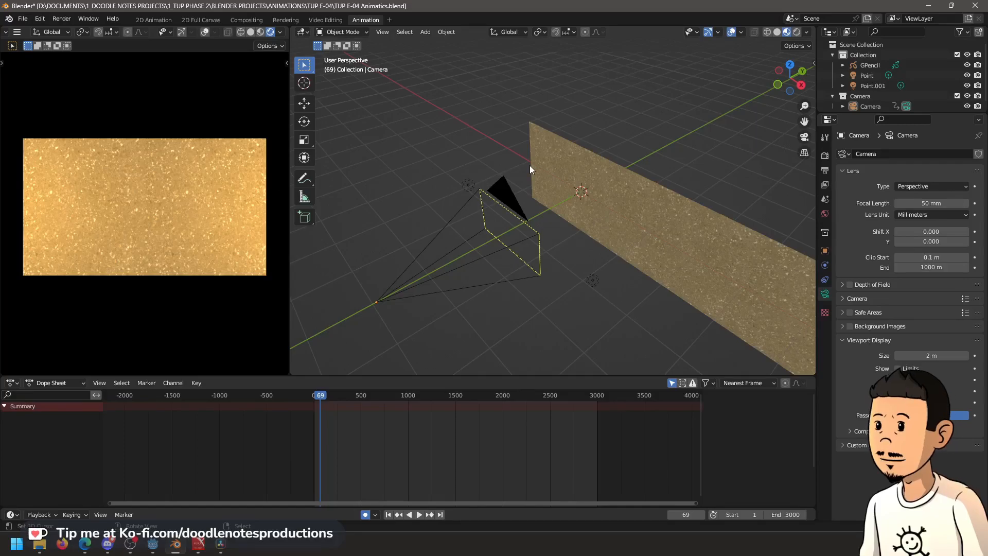
click(471, 183)
shift+click(593, 275)
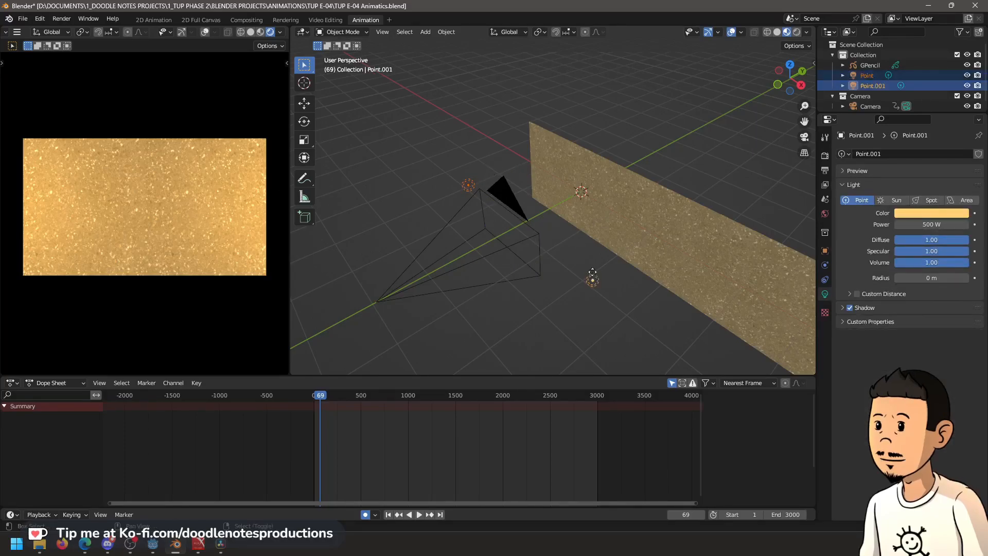
key(KP_0)
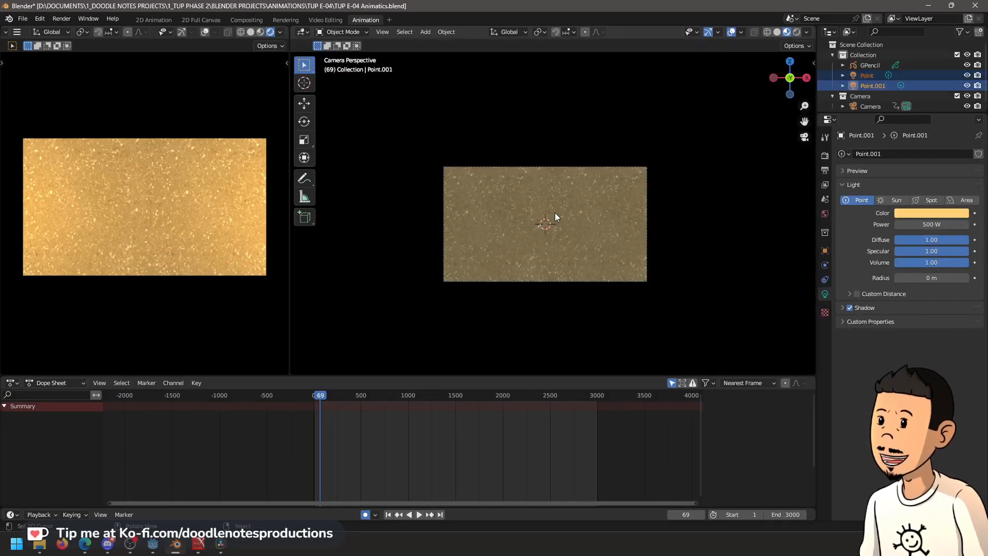
key(space)
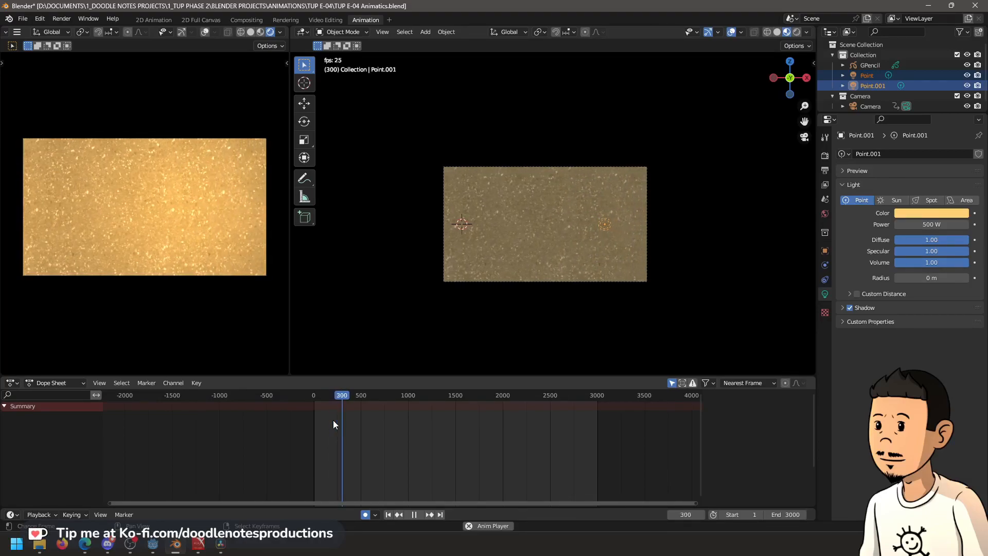
key(space)
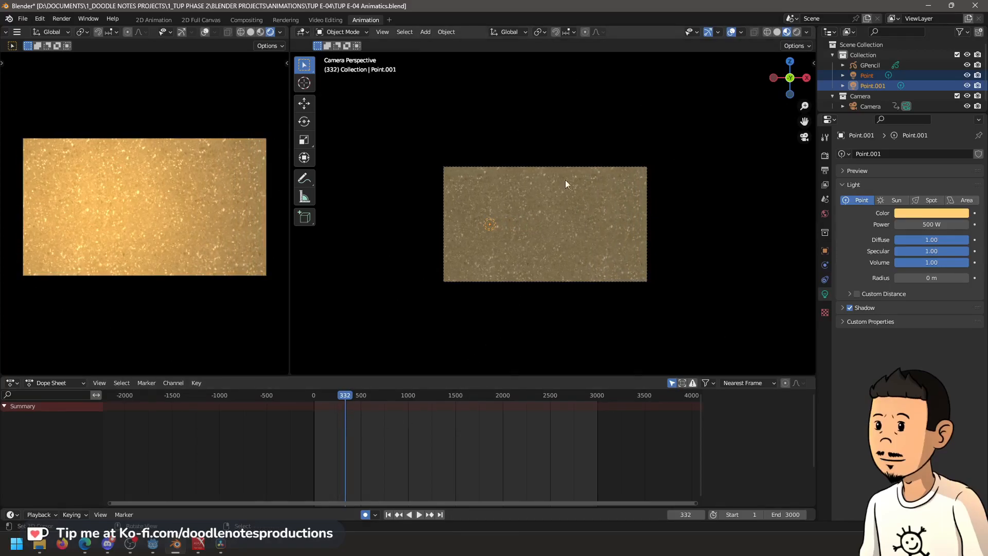
Select the camera and retime its last transform keyframe to about frame 670, checking the slower move in playback
click(552, 169)
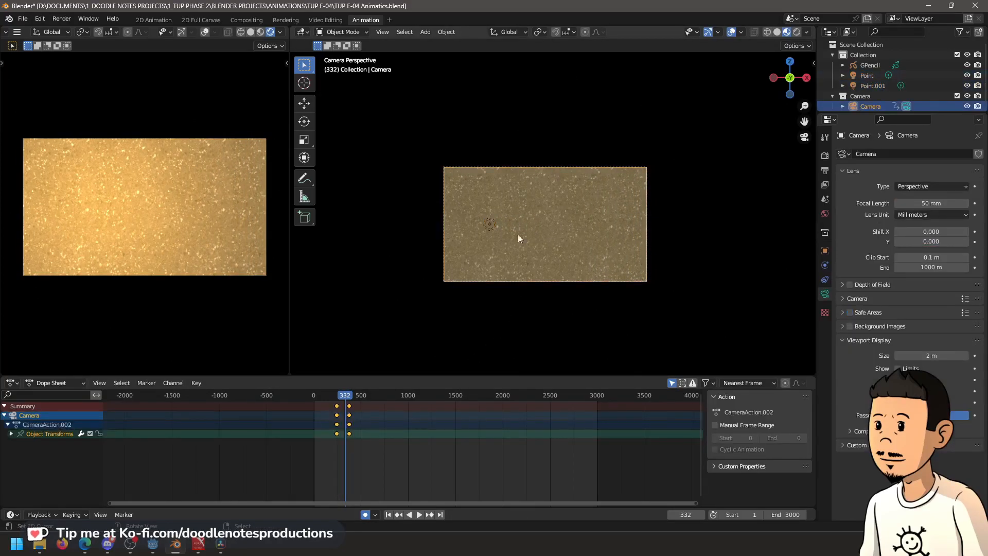
click(329, 396)
drag(370, 418, 415, 417)
key(space)
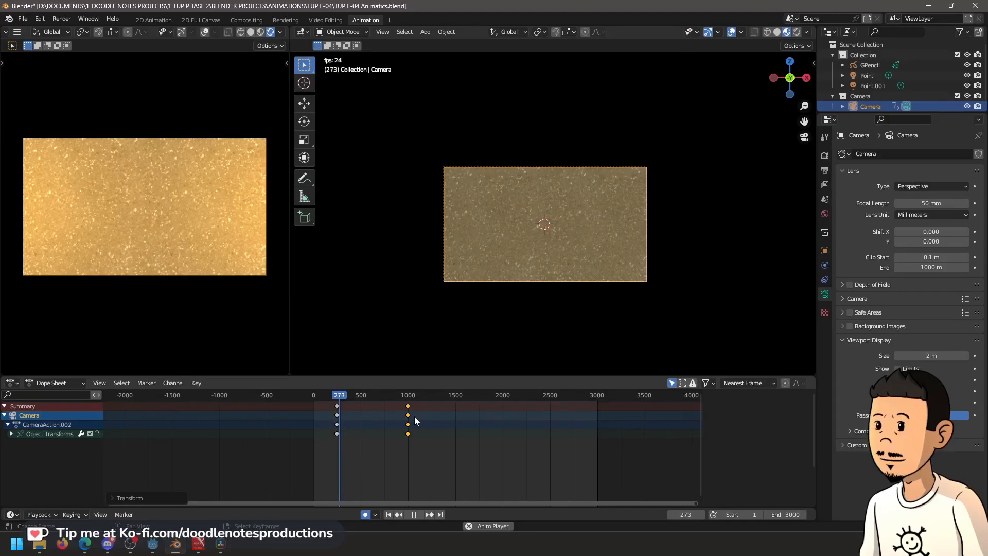
drag(416, 421, 381, 421)
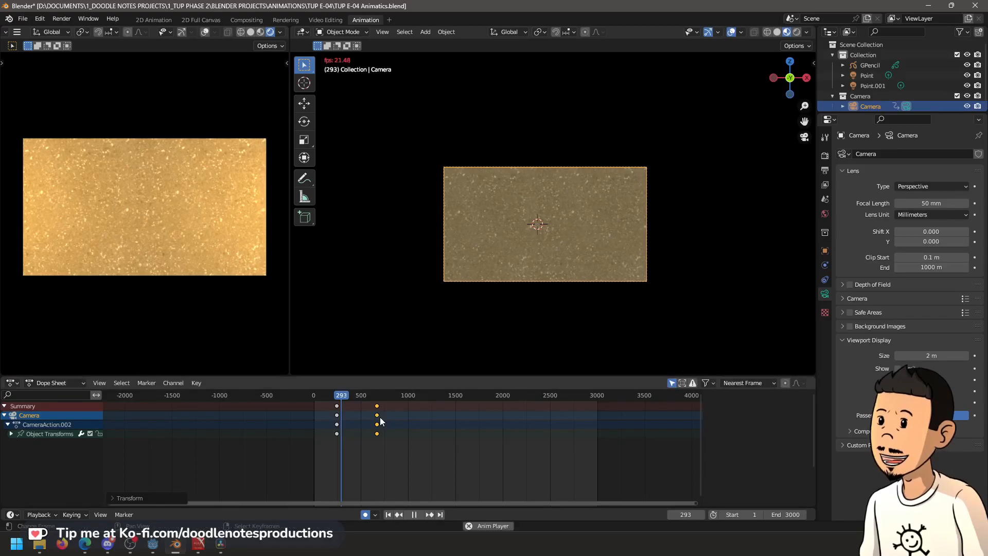
key(space)
Set all camera keyframes to Linear interpolation and play the move from about frame 200 to frame 629
key(a)
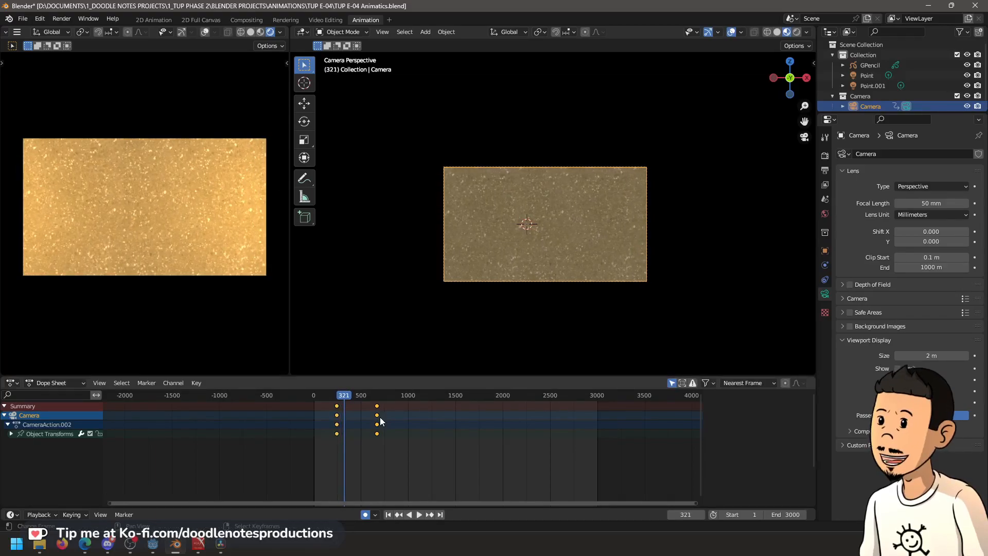
key(t)
click(215, 456)
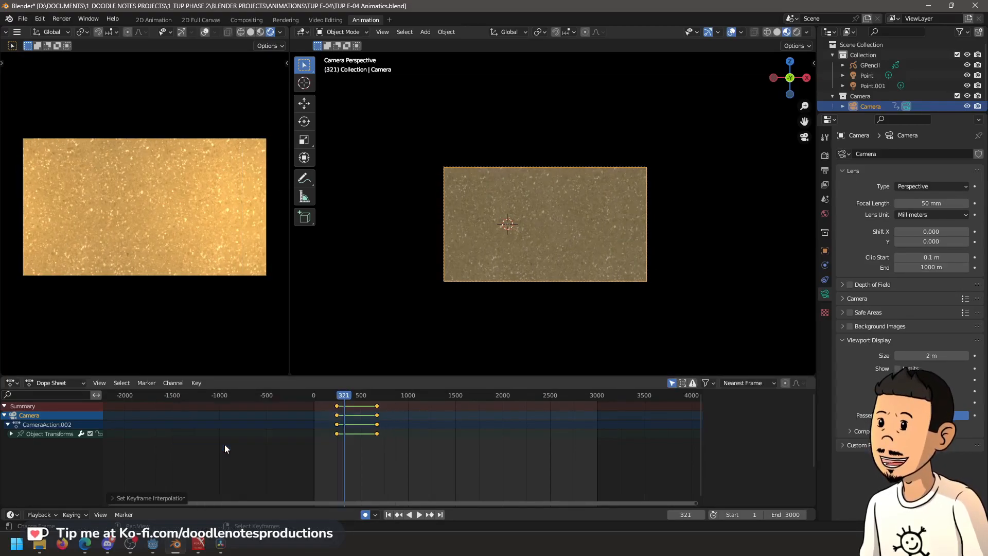
click(332, 401)
key(space)
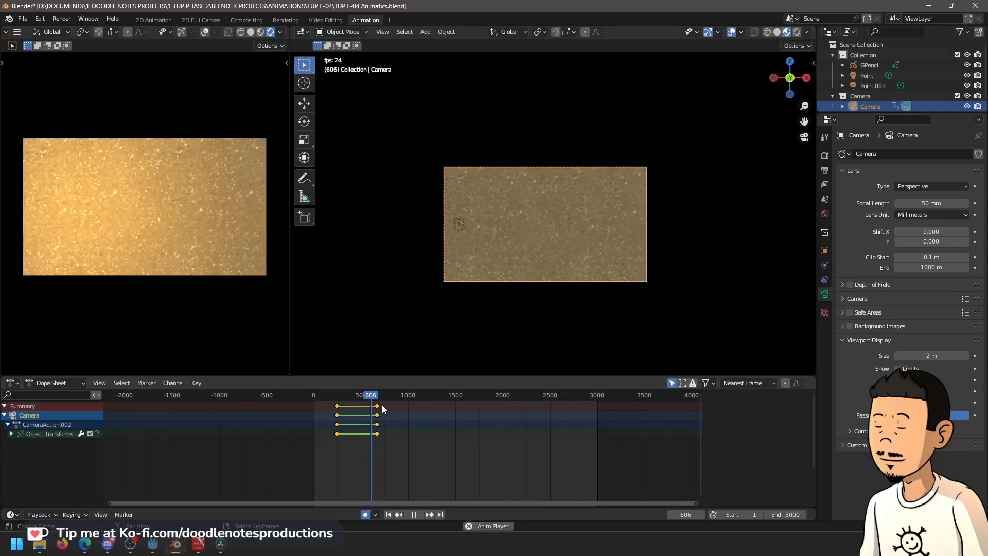
key(space)
Reapply Linear interpolation to the camera keyframes and set their F-curve extrapolation to Linear in the Dope Sheet
key(t)
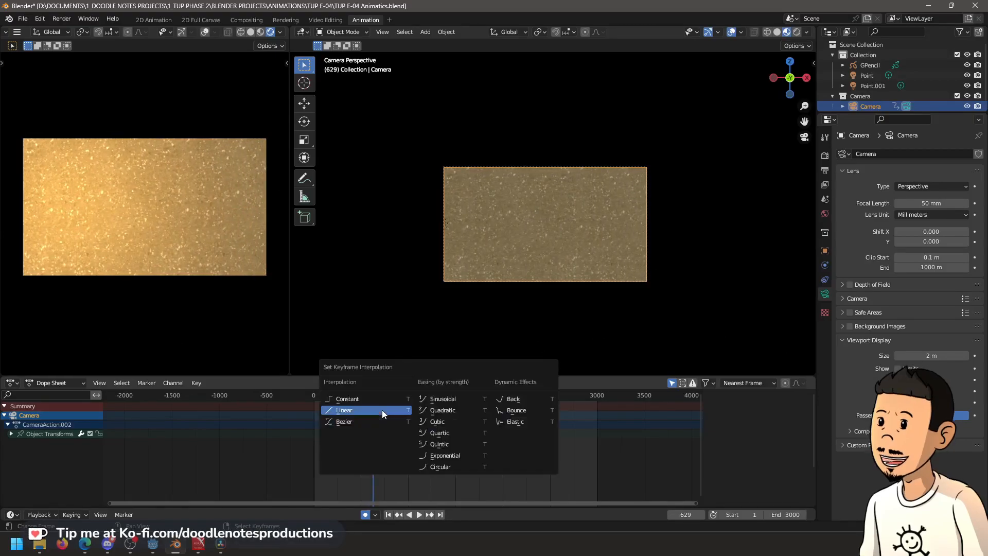
click(382, 410)
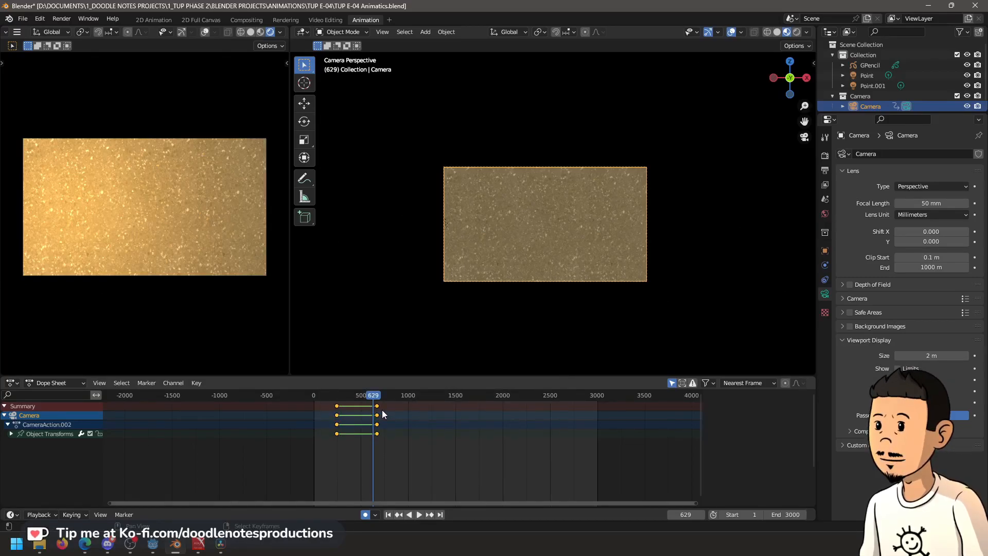
key(shift+e)
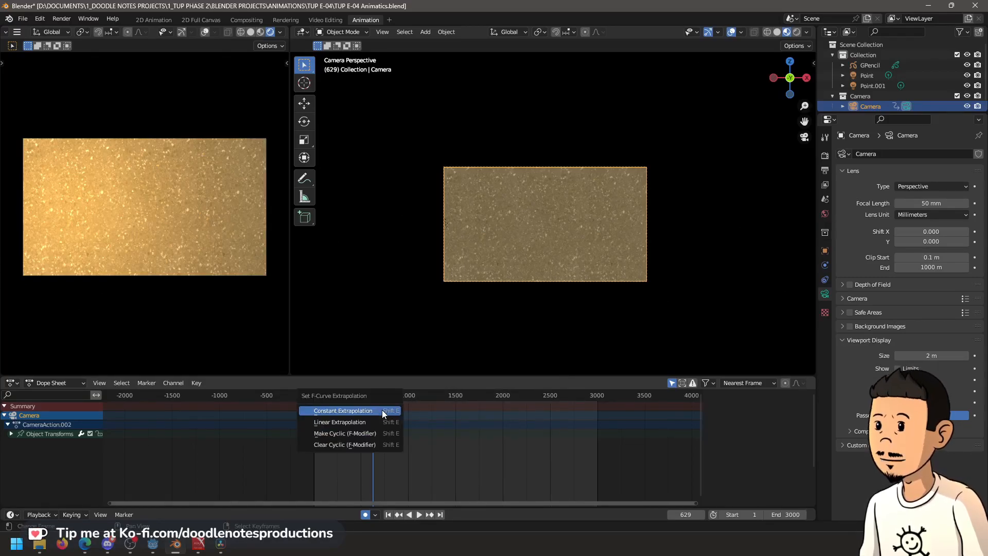
click(380, 416)
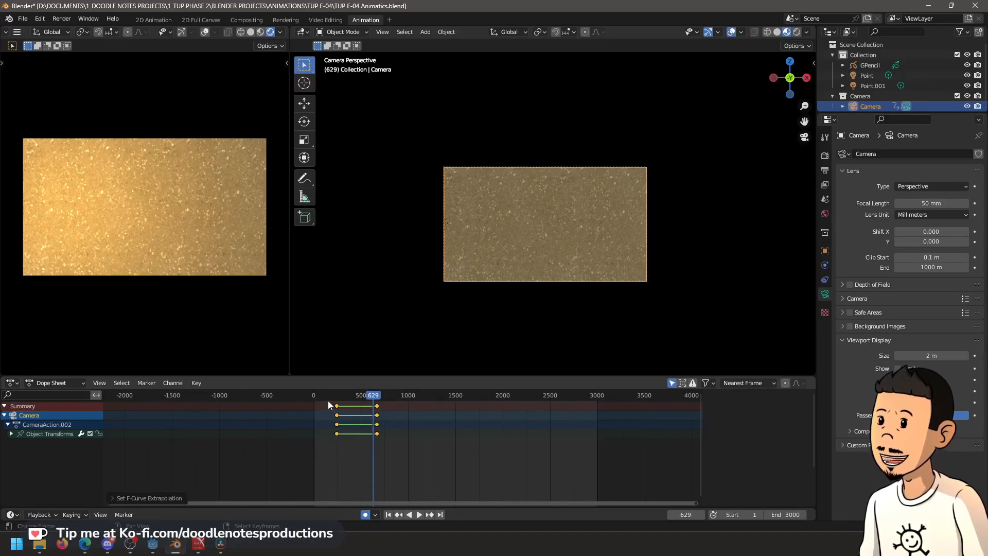
key(space)
key(space)
drag(385, 397, 372, 400)
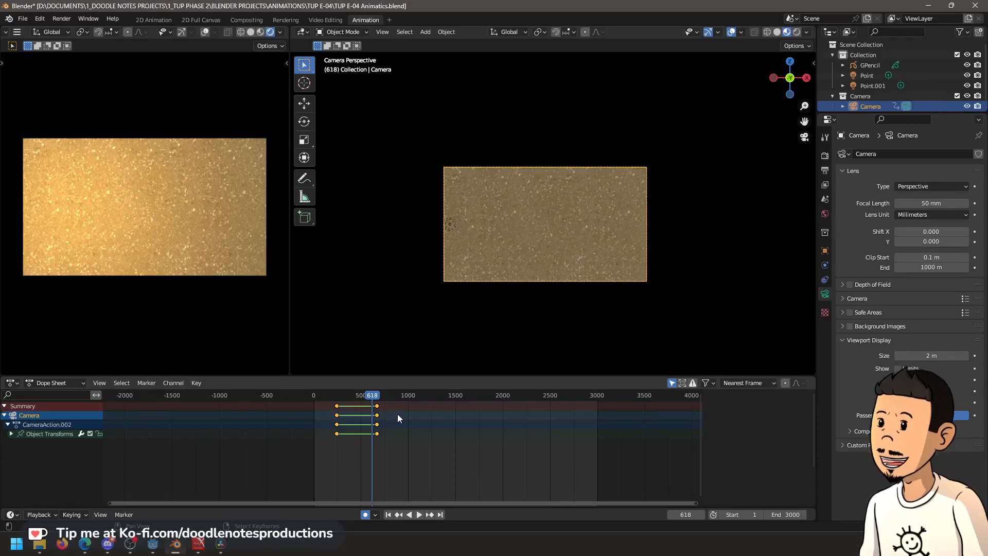
key(shift+e)
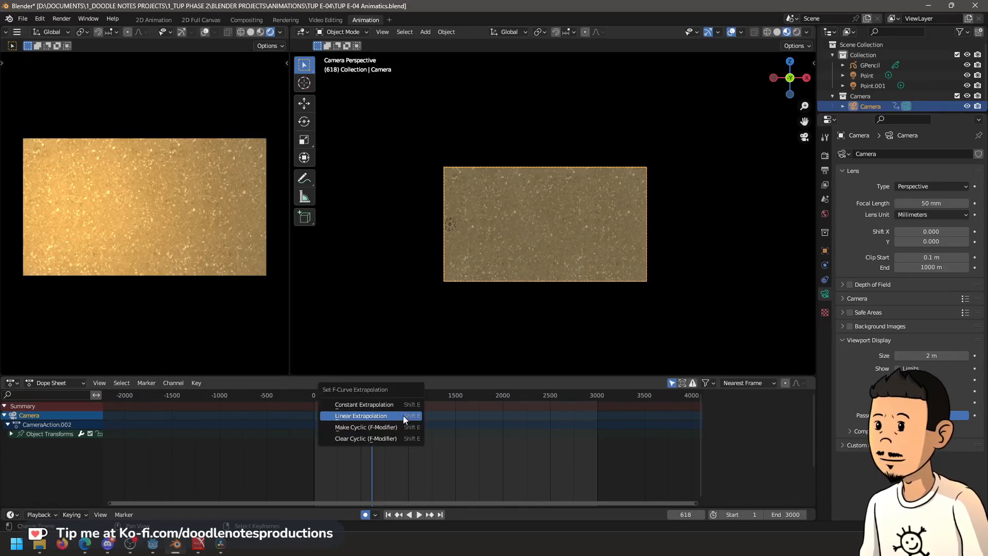
click(403, 416)
Apply Linear Extrapolation to the camera curves in the Graph Editor and return to the Dope Sheet
key(ctrl+Tab)
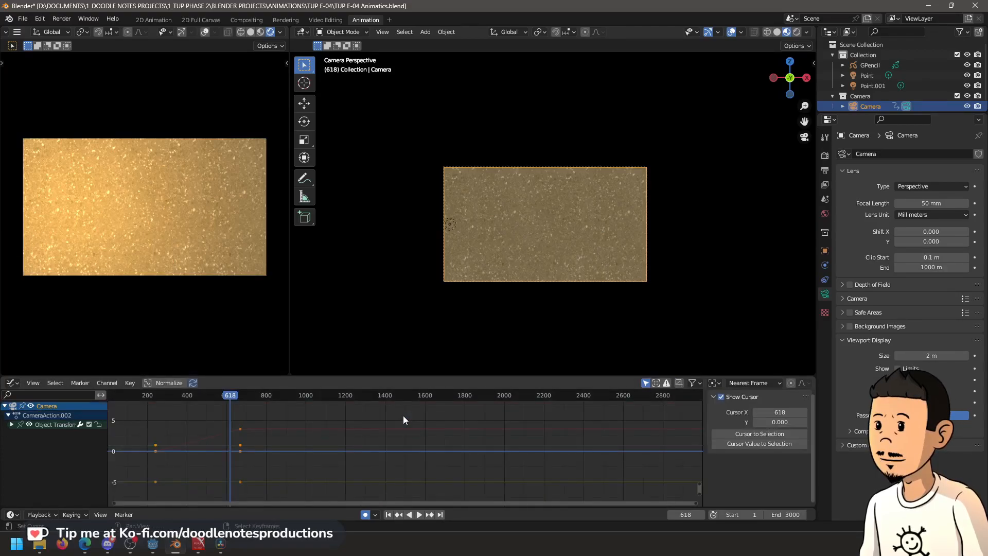
scroll(403, 415, down, 2)
key(shift+e)
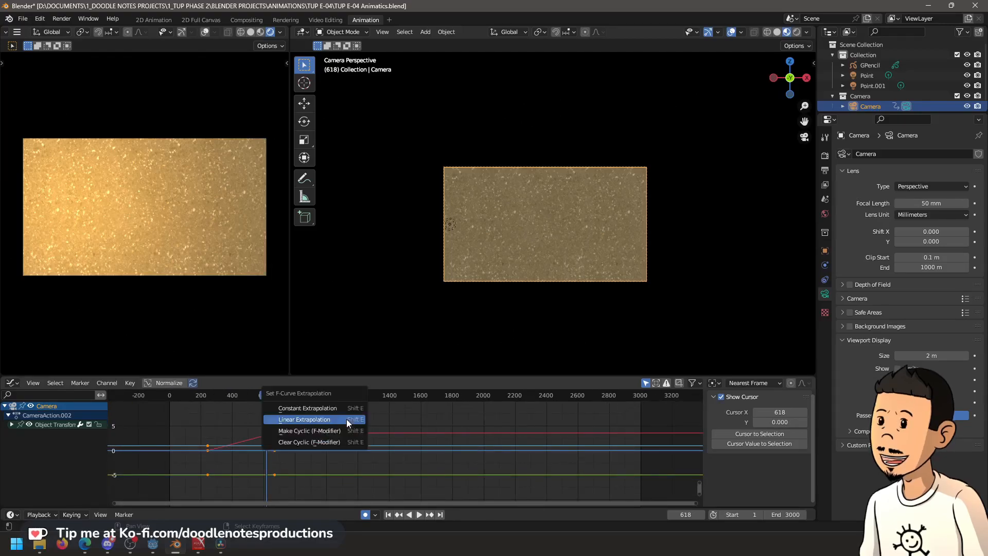
click(347, 419)
key(ctrl+Tab)
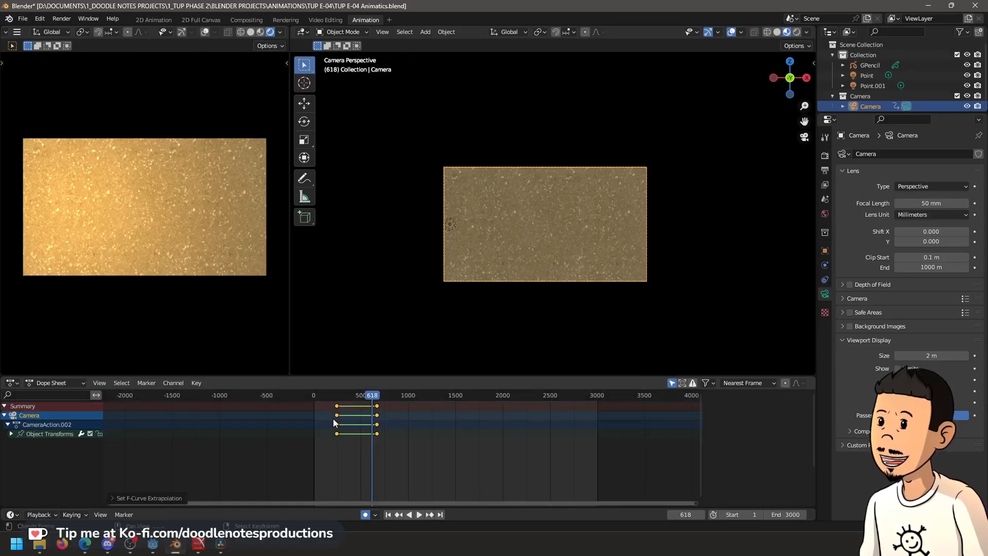
Play the camera move repeatedly from before its first keyframe to check its motion and timing, stopping at frame 430
click(323, 395)
key(space)
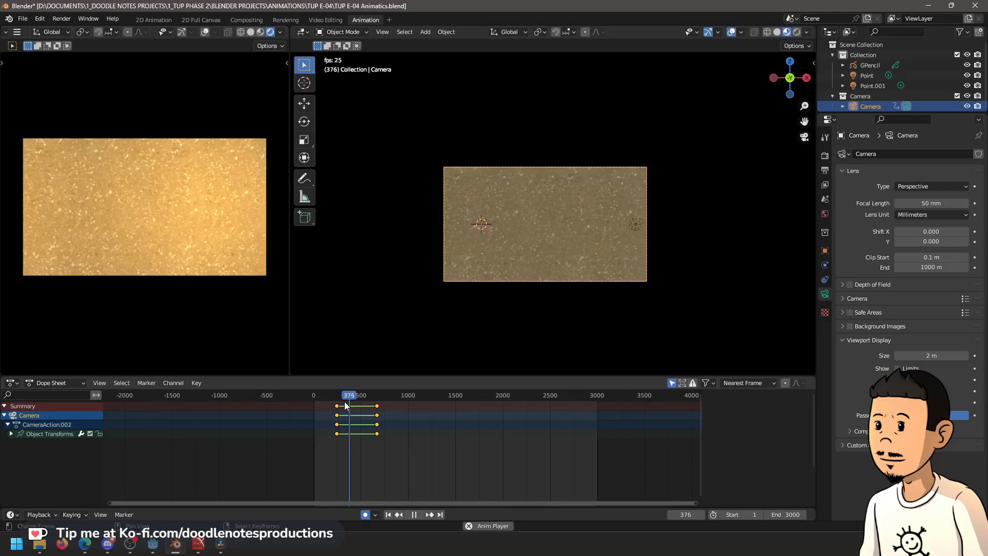
key(Escape)
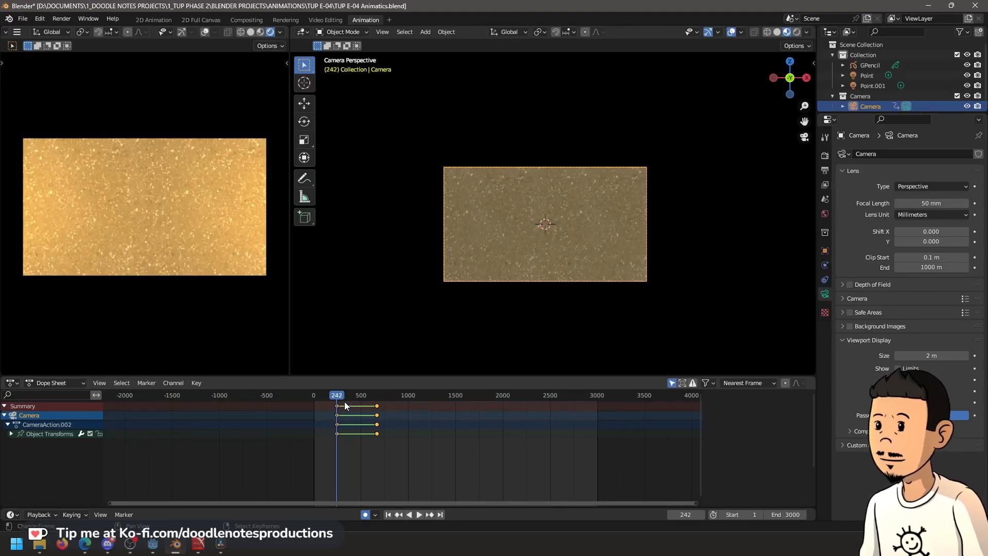
drag(335, 401, 329, 396)
key(space)
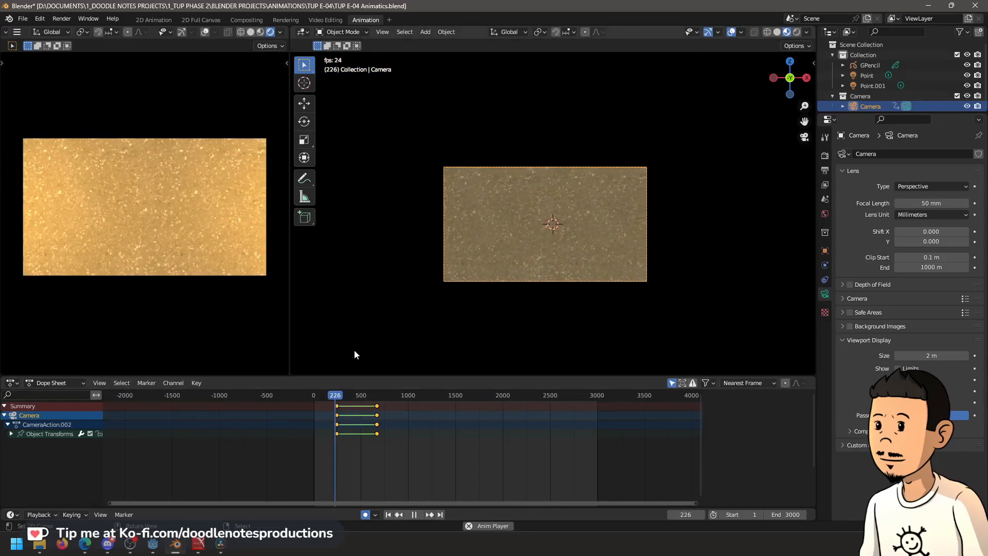
key(space)
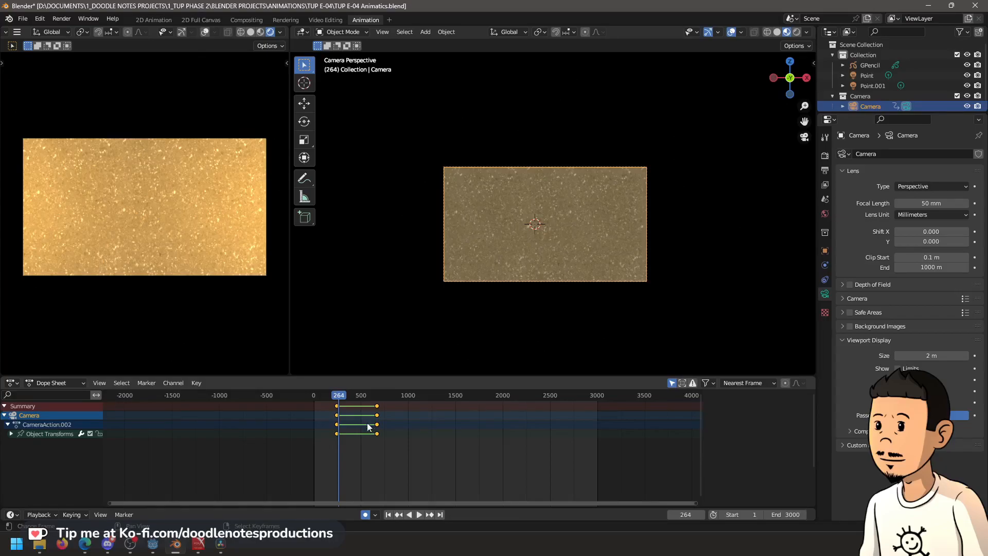
key(space)
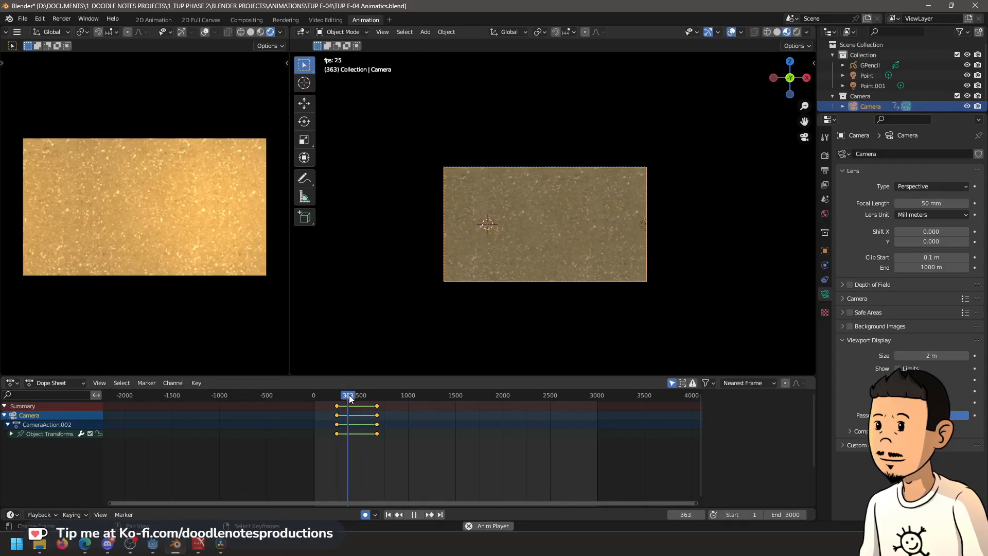
key(space)
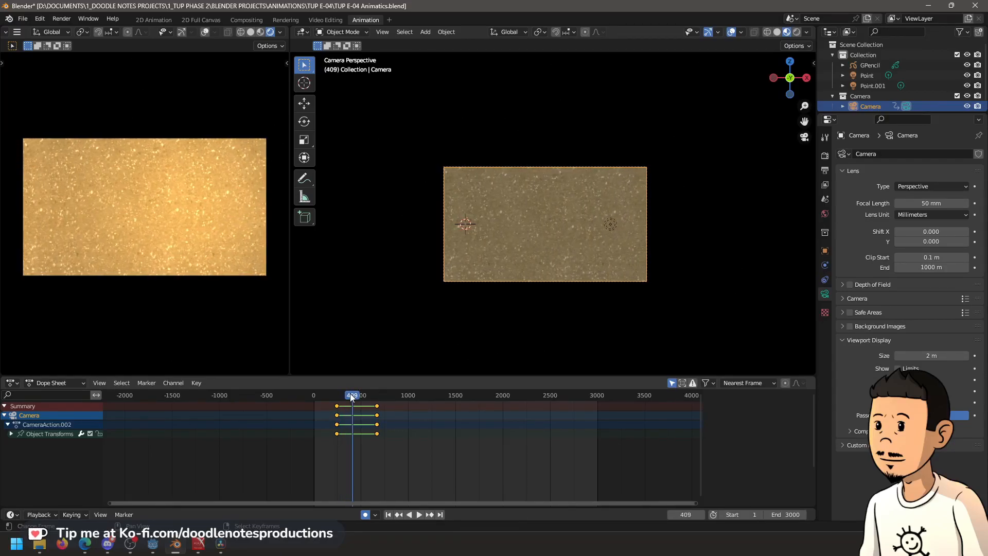
key(space)
key(space)
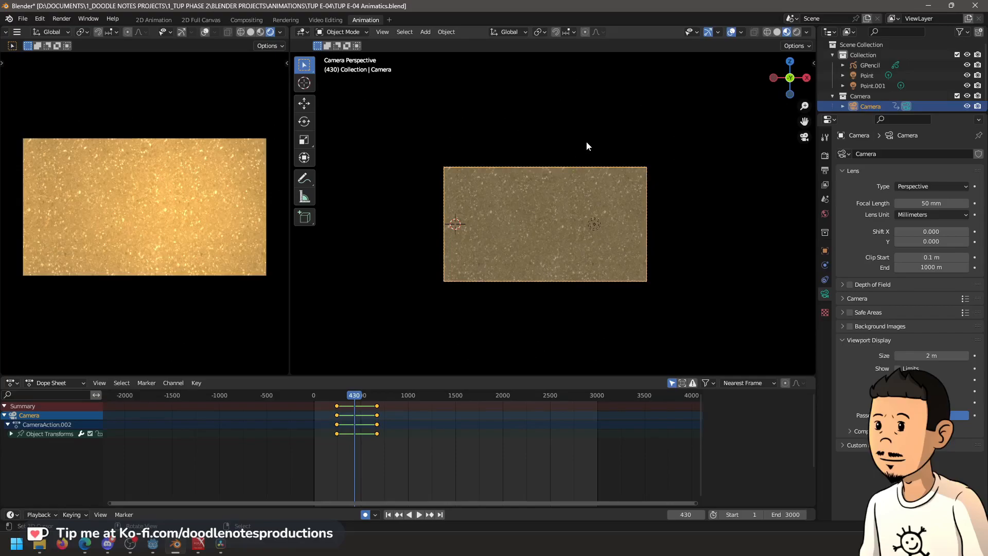
Add a layer named Sketch to the GPencil object at frame 430 and lock the WALL layer
scroll(519, 202, up, 3)
shift+middle_click(514, 180)
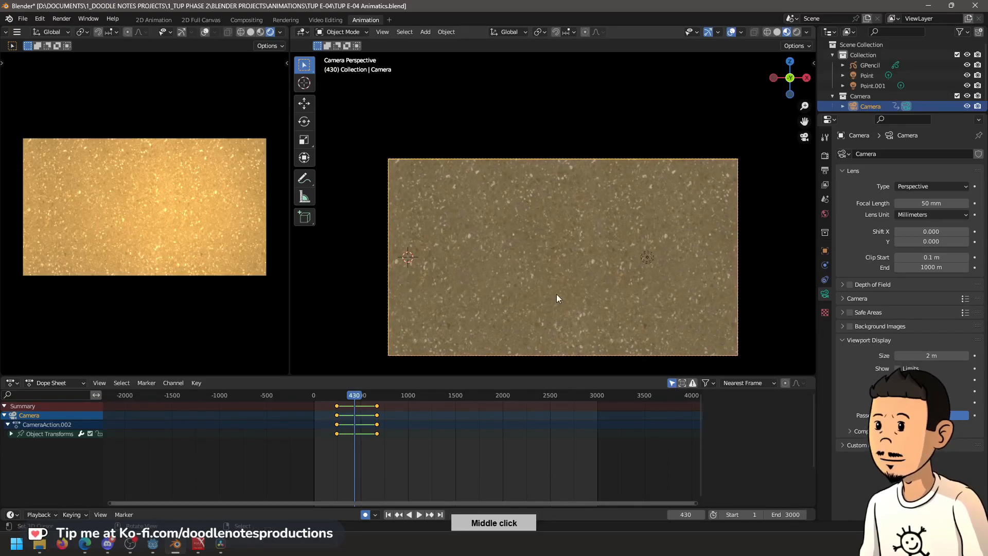
click(871, 66)
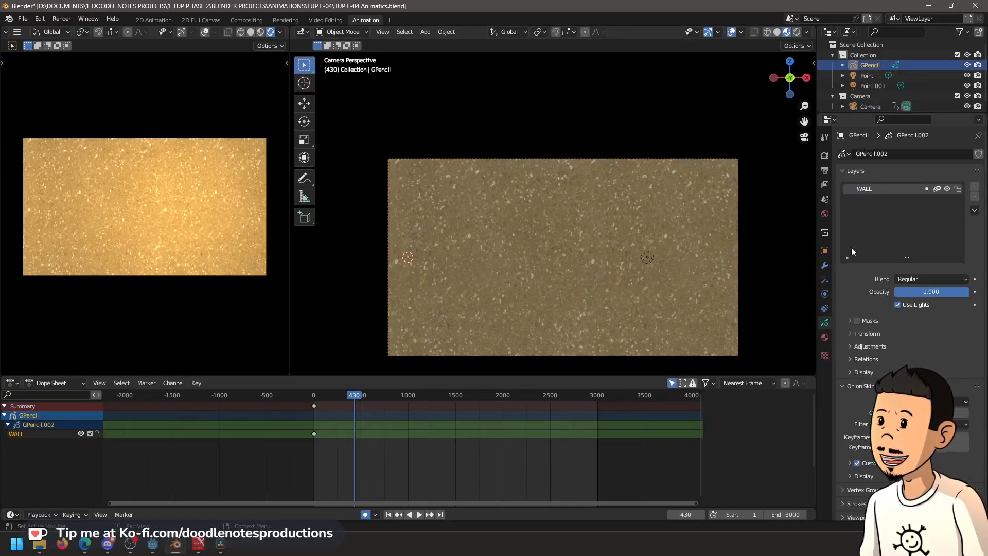
click(975, 186)
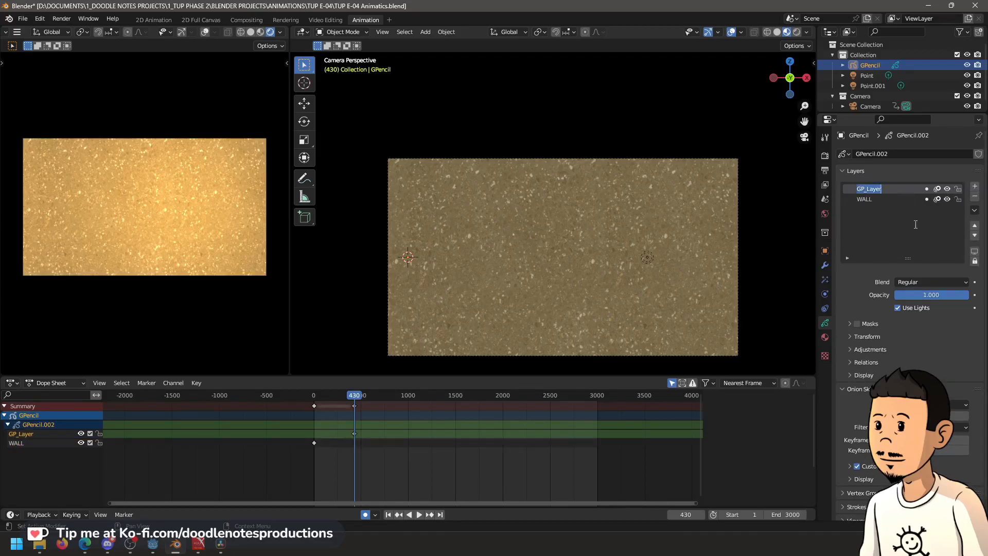
text(Sketch)
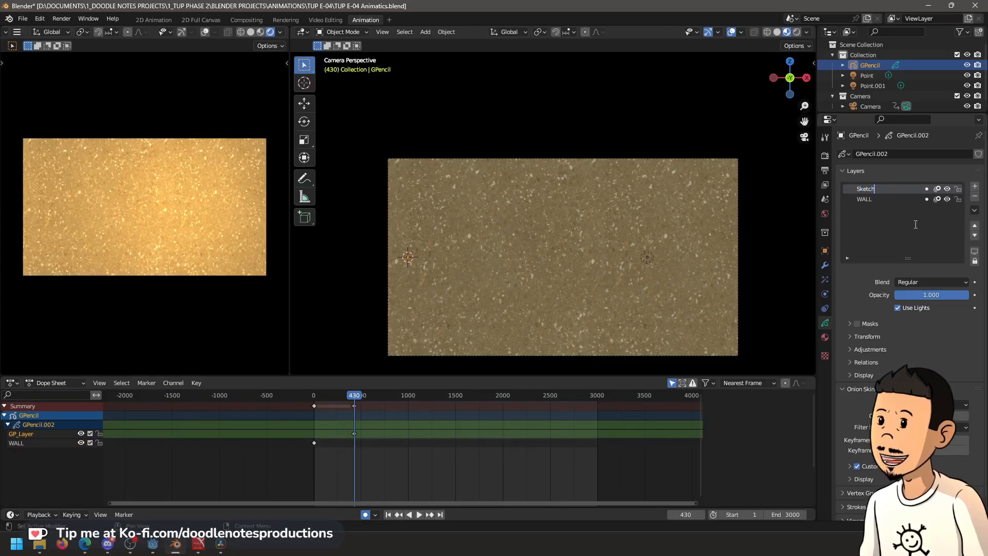
key(Return)
click(958, 199)
Switch the GPencil object to Draw Mode and choose the Black.001 material
scroll(536, 269, up, 3)
key(ctrl+Tab)
click(578, 168)
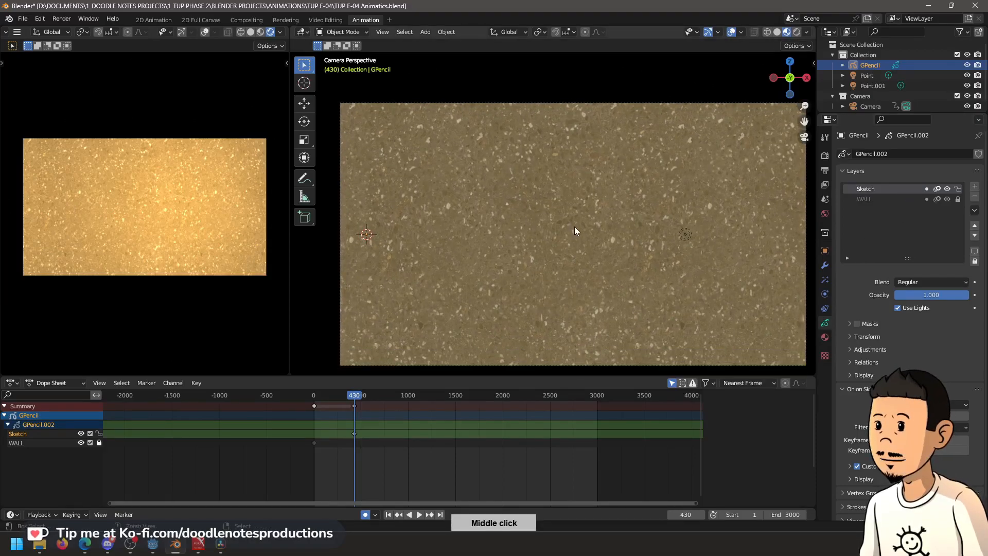
middle_click(488, 232)
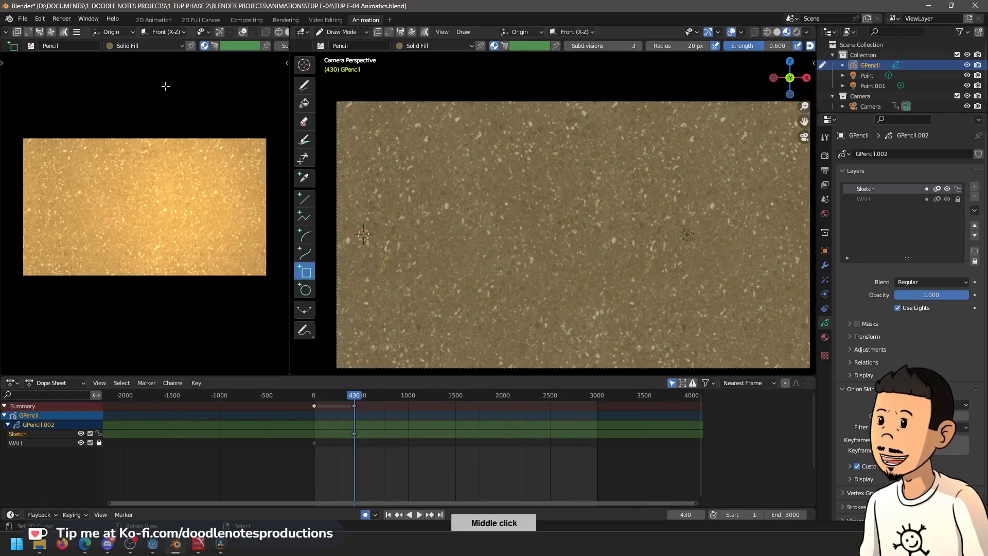
click(139, 48)
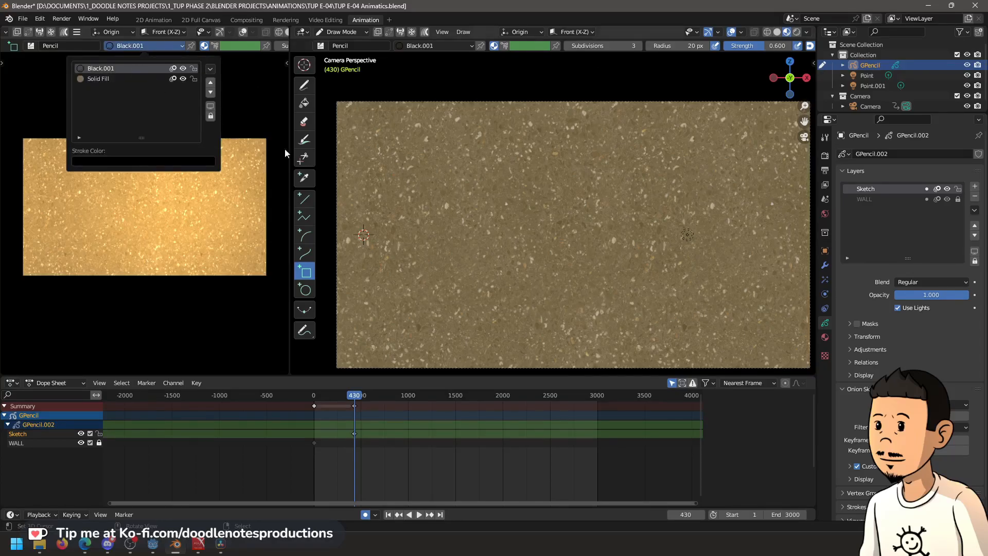
click(134, 73)
click(340, 46)
click(336, 76)
click(340, 45)
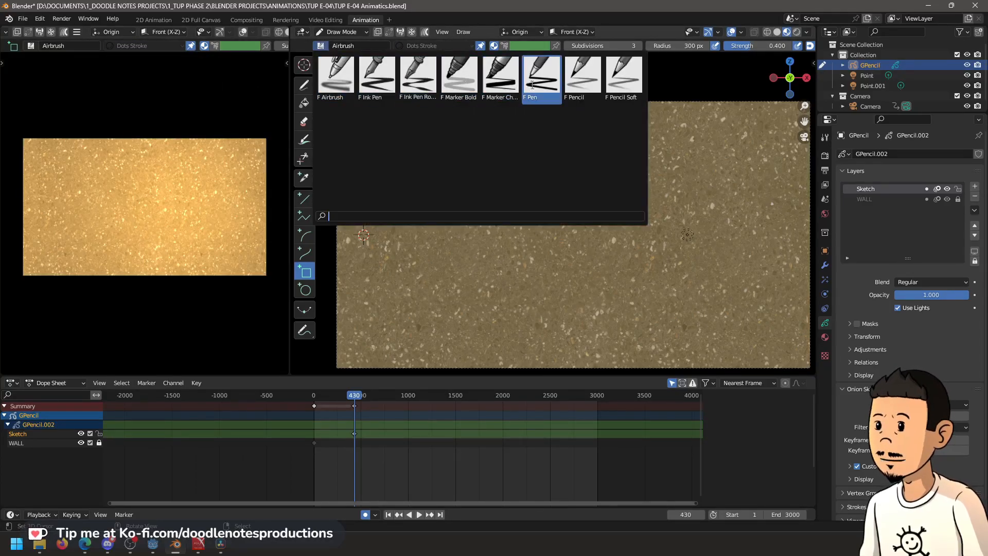
click(555, 90)
click(329, 47)
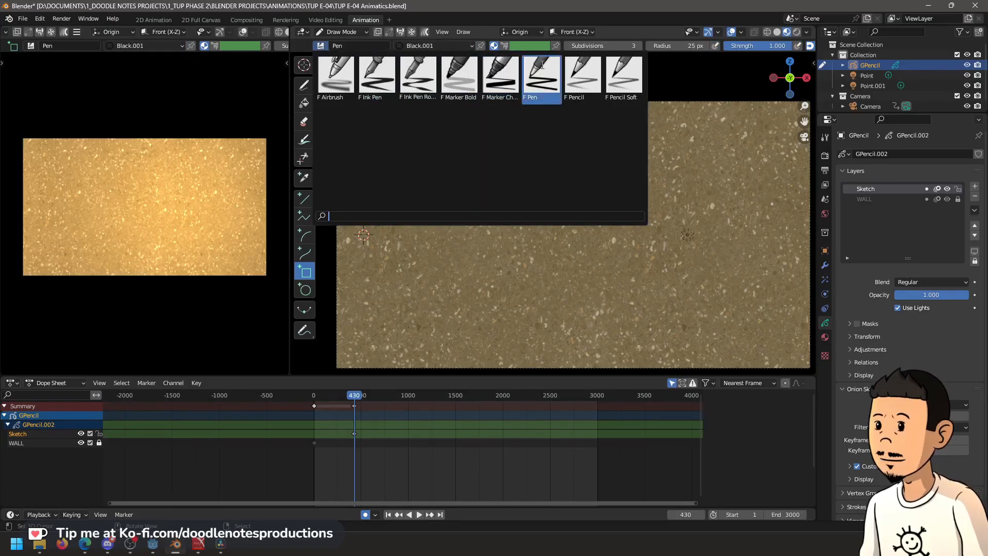
click(582, 77)
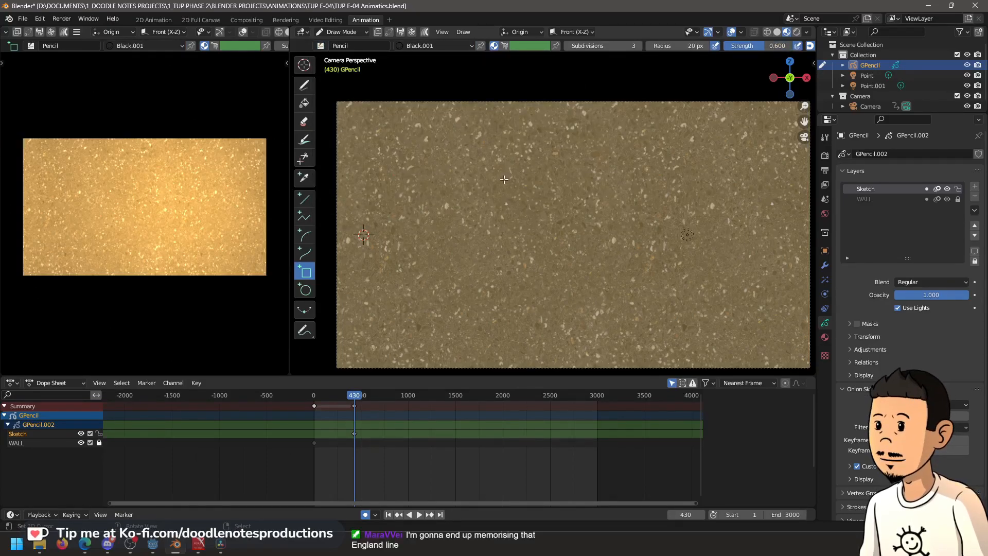
Activate the Draw tool and choose the Ink Pen brush
click(304, 85)
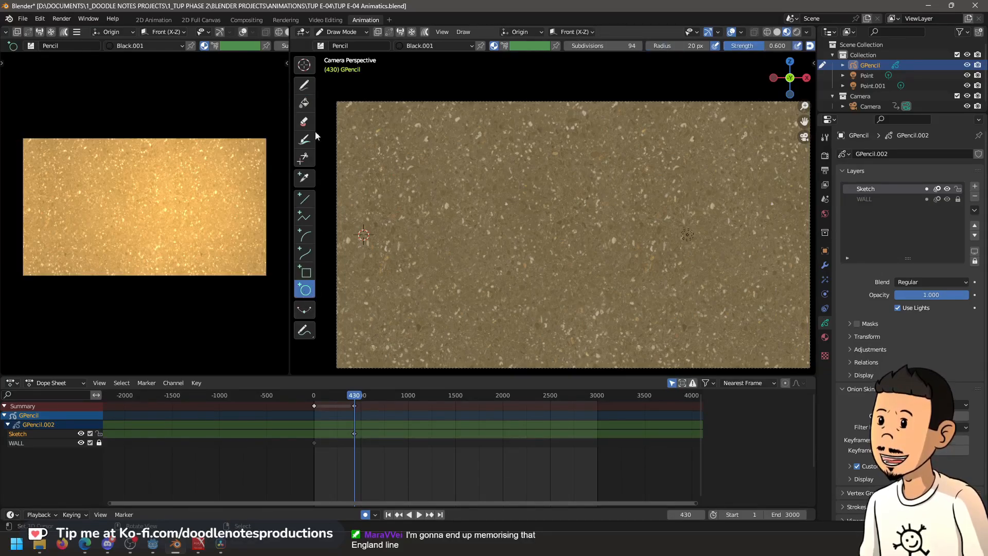
drag(398, 153, 407, 142)
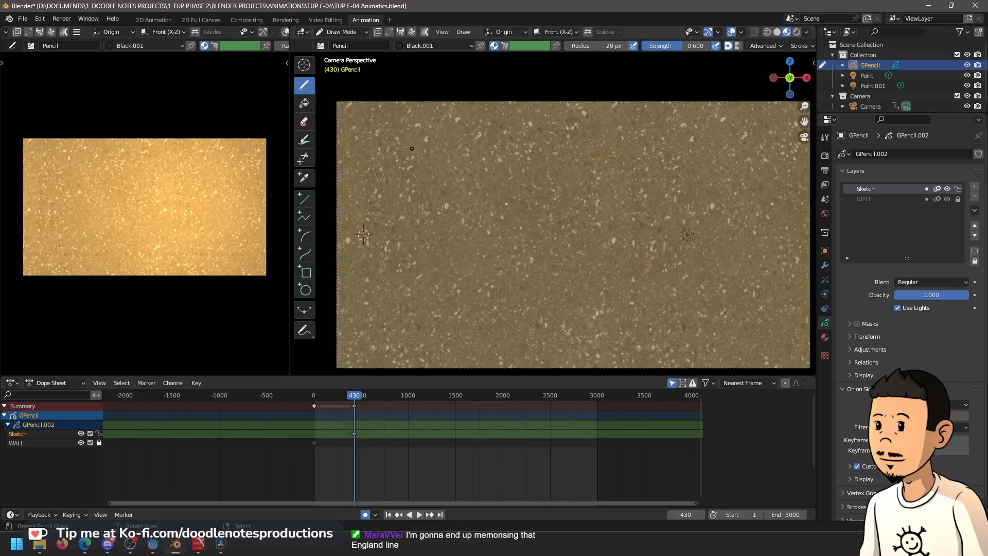
click(335, 49)
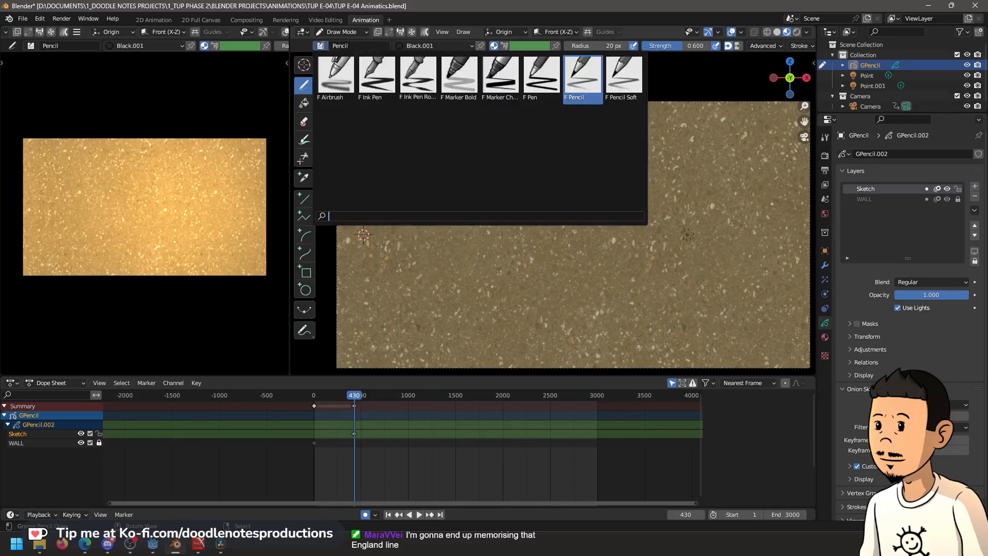
click(377, 79)
Undo the test numeral, set the Ink Pen radius to 42 px and handwrite "1600s" in the wall's upper-left area
drag(386, 144, 393, 135)
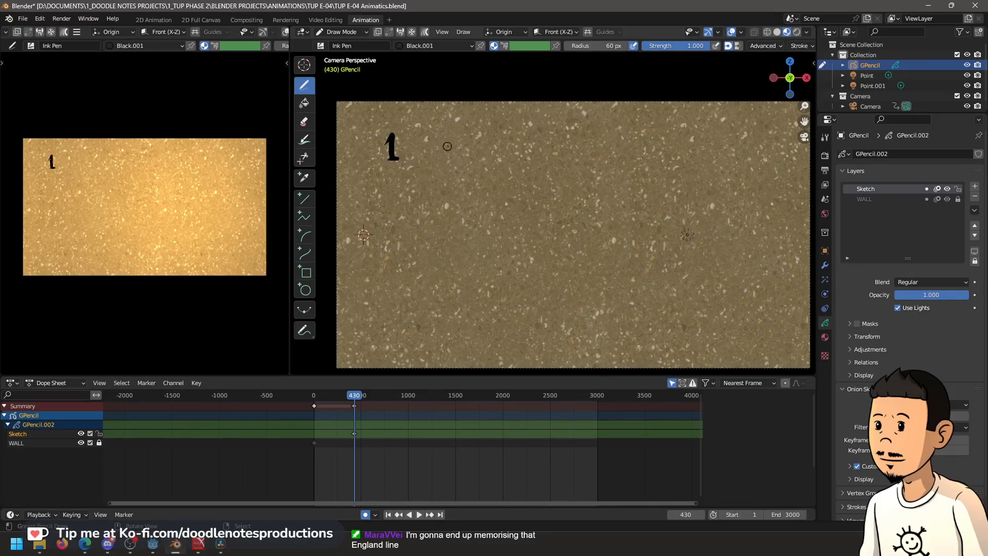
key(ctrl+z)
key(ctrl+z)
key(f)
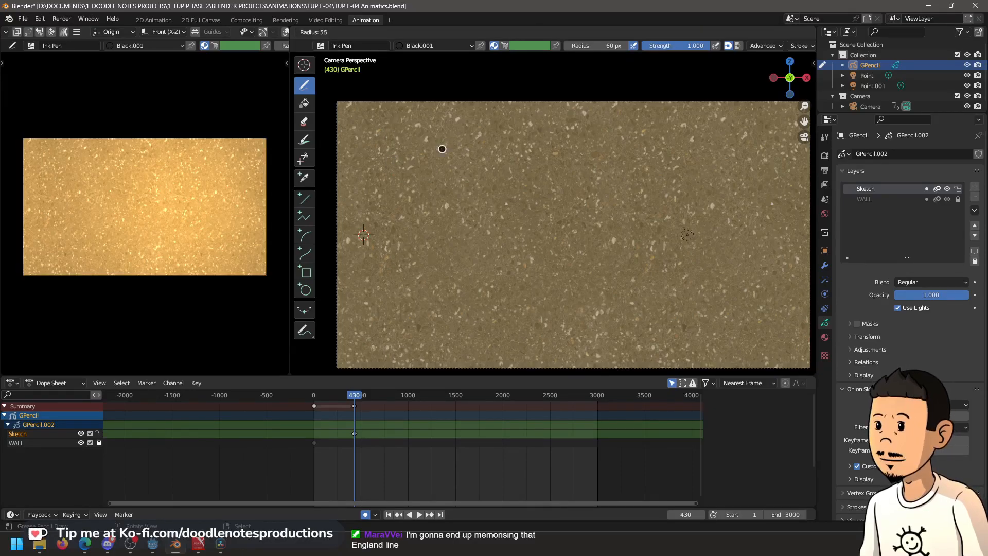
click(434, 146)
mouse_move(385, 155)
mouse_down()
mouse_move(401, 136)
mouse_move(430, 136)
mouse_move(428, 151)
mouse_move(439, 138)
mouse_move(446, 152)
mouse_up()
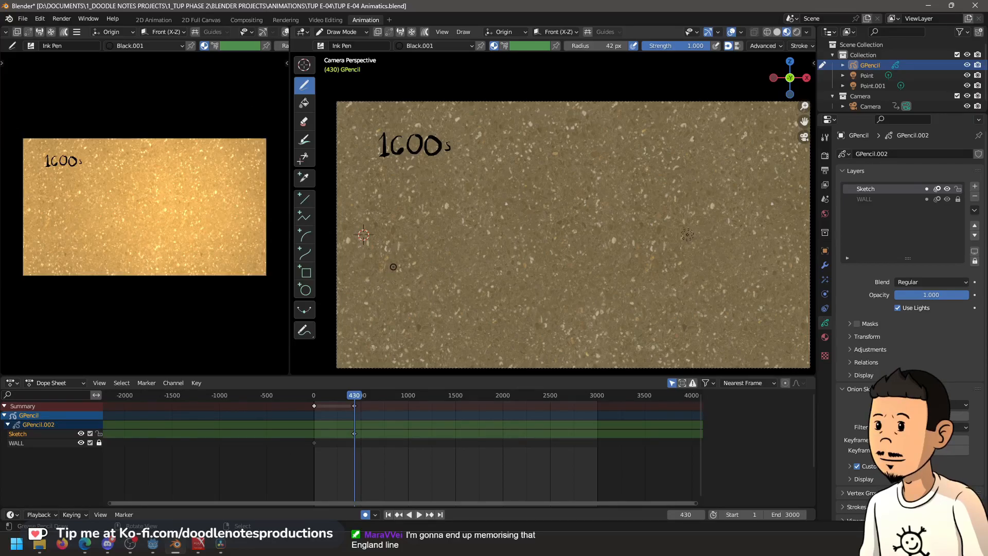
Draw a long downhill slope line from below "1600s" to the wall's lower-right edge, undoing the first attempts
mouse_move(479, 289)
mouse_down()
mouse_move(585, 291)
mouse_move(679, 261)
mouse_move(789, 193)
mouse_up()
key(ctrl+z)
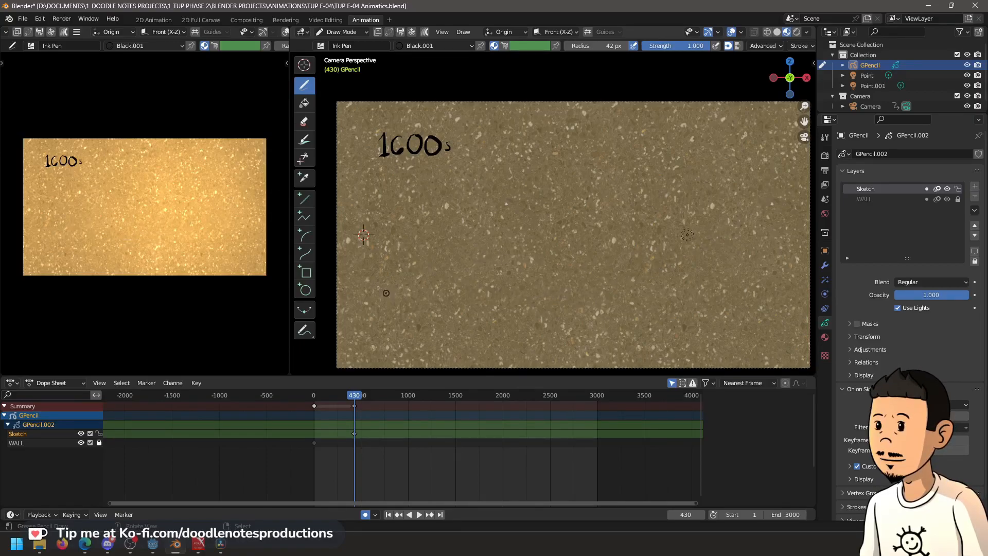
drag(609, 284, 609, 284)
key(ctrl+z)
key(ctrl+z)
mouse_move(415, 195)
mouse_down()
mouse_move(691, 306)
mouse_move(793, 323)
mouse_up()
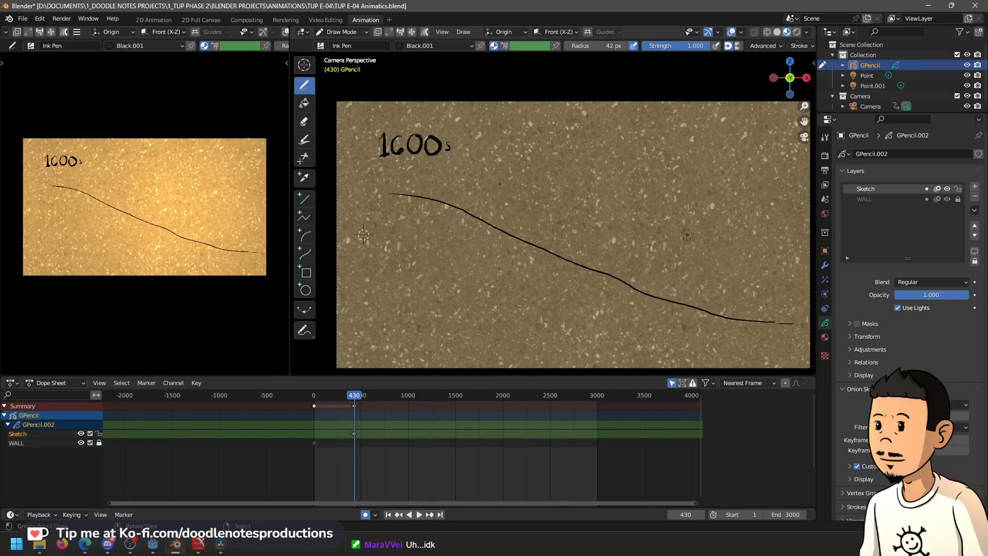
Try sketching a leaning person on the slope, undo the strokes and restart with the head slightly higher
mouse_move(508, 173)
mouse_down()
mouse_move(508, 197)
mouse_move(502, 179)
mouse_move(523, 197)
mouse_up()
key(ctrl+z)
key(ctrl+z)
key(ctrl+z)
key(ctrl+z)
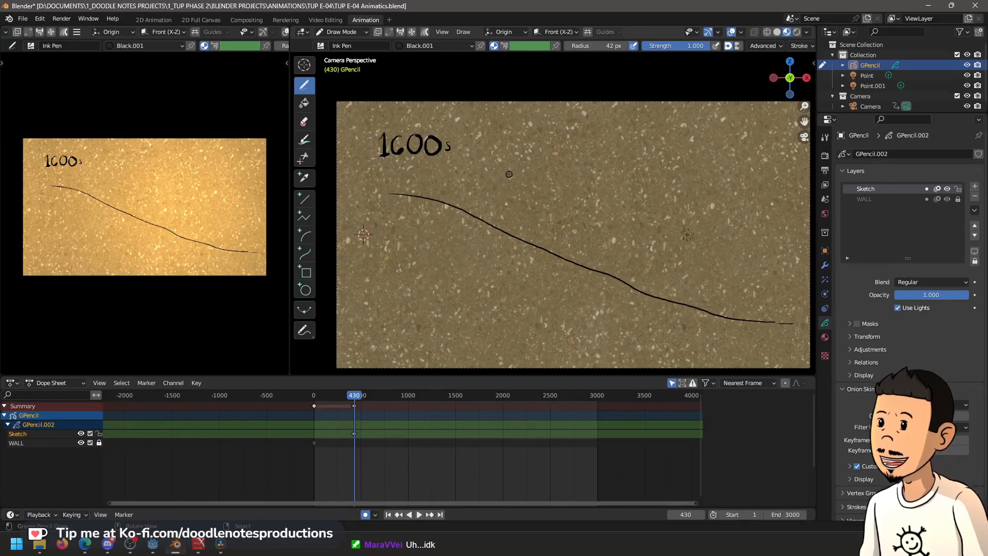
mouse_move(510, 166)
mouse_down()
mouse_move(511, 187)
mouse_move(489, 205)
mouse_move(513, 206)
mouse_up()
key(ctrl+z)
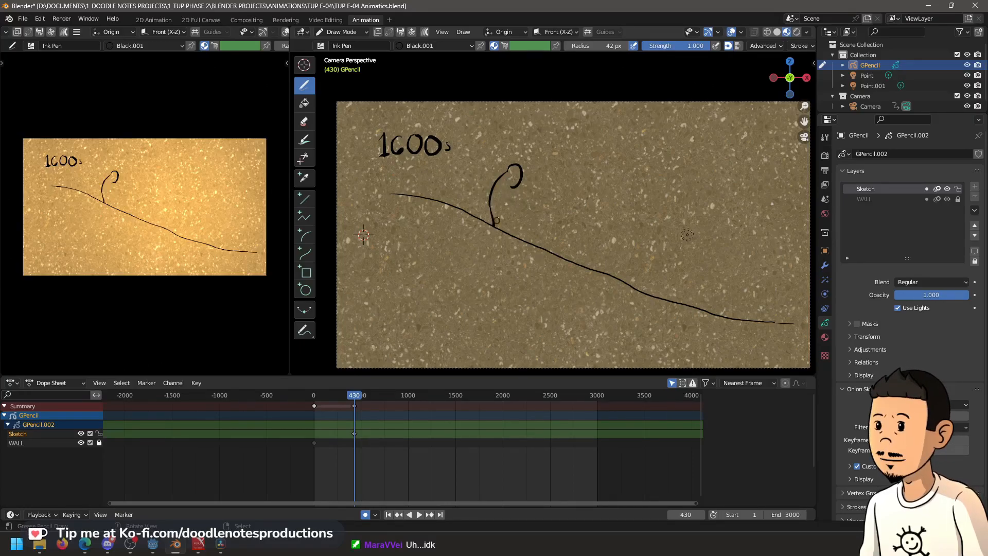
drag(506, 187, 500, 225)
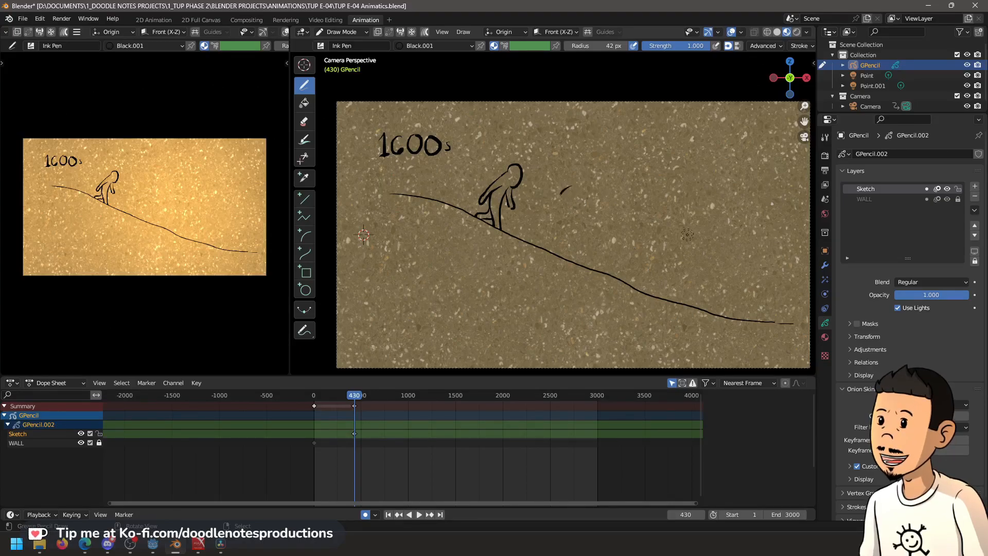
drag(570, 186, 556, 202)
key(ctrl+z)
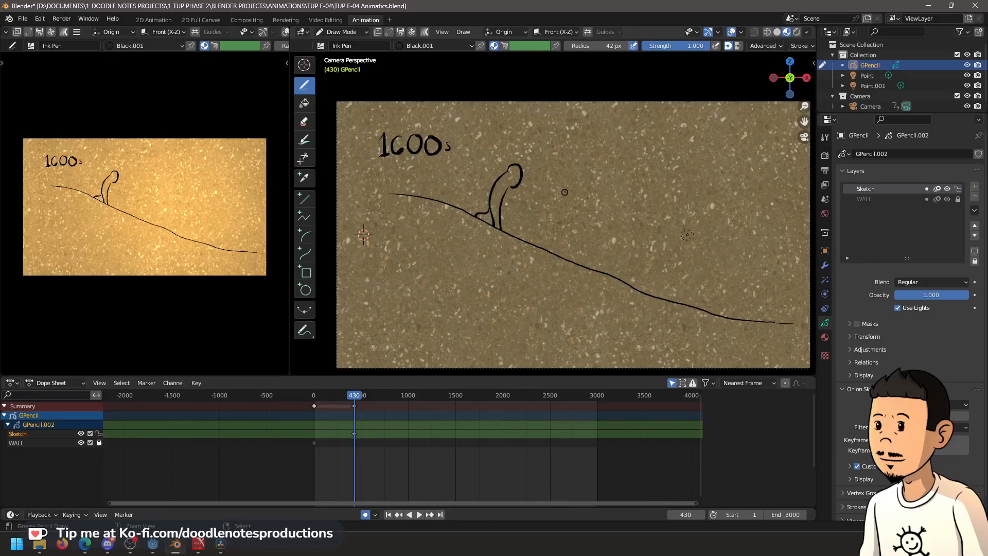
drag(522, 160, 532, 174)
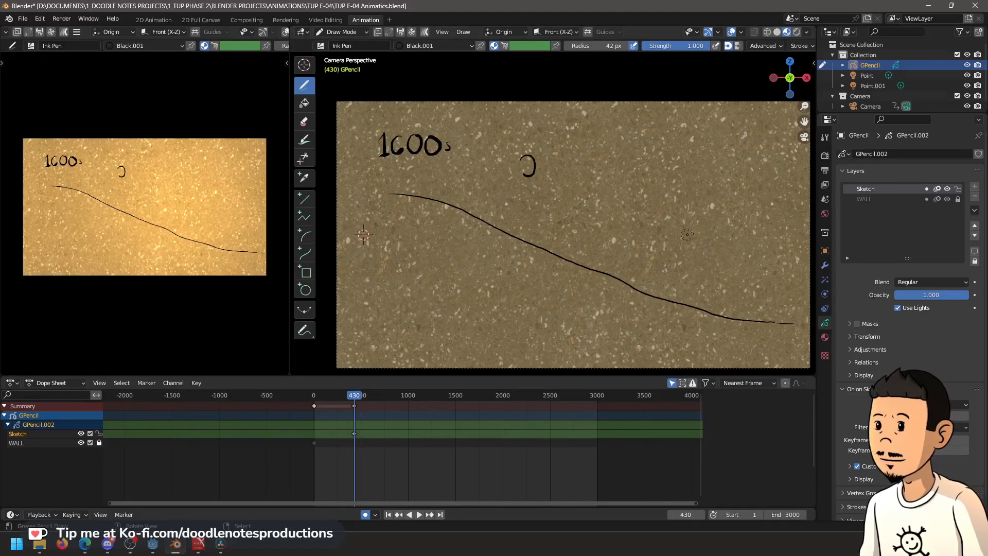
Switch to the browser to examine the 1600-1665 costume reference image, and return to Blender
key(alt+Tab)
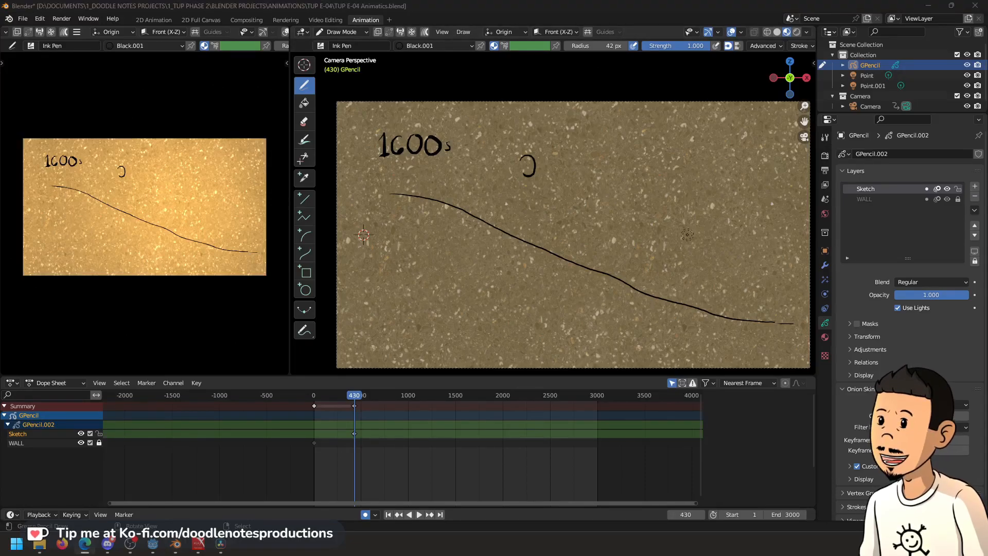
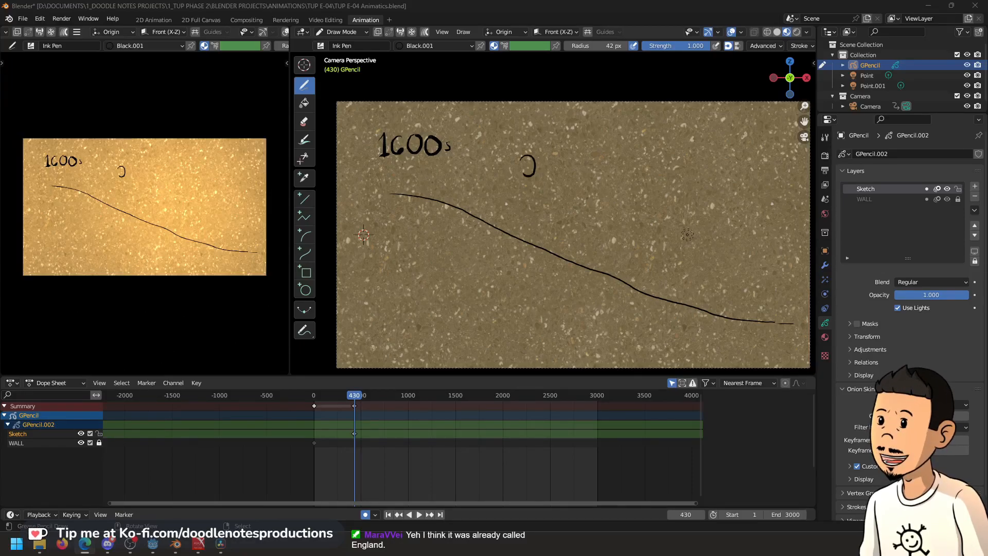
key(alt+Tab)
drag(358, 193, 295, 86)
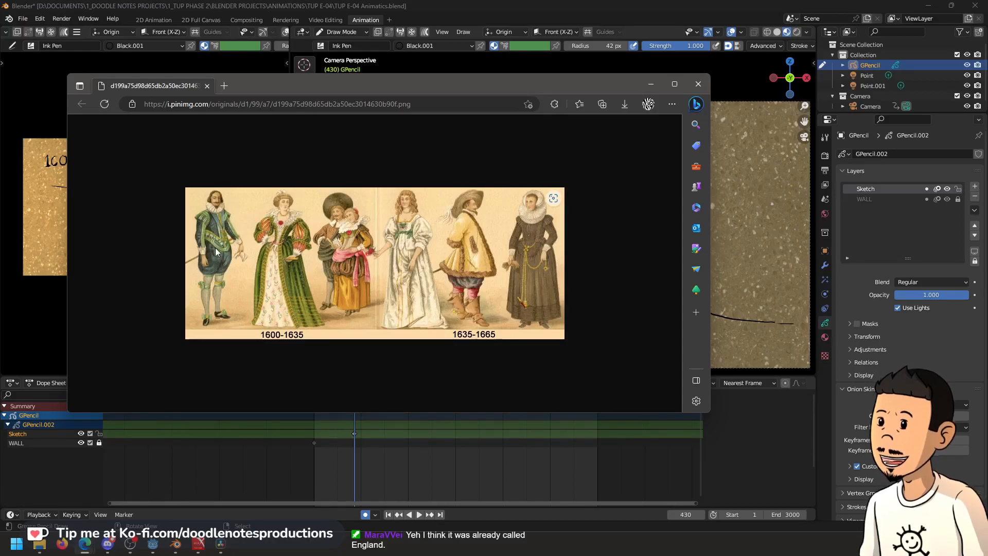
drag(425, 91, 471, 0)
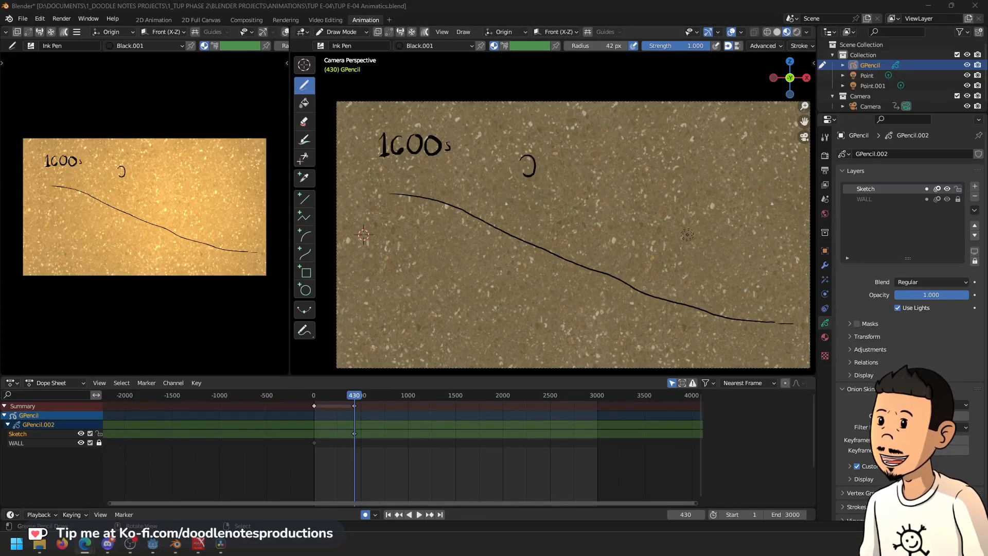
click(429, 20)
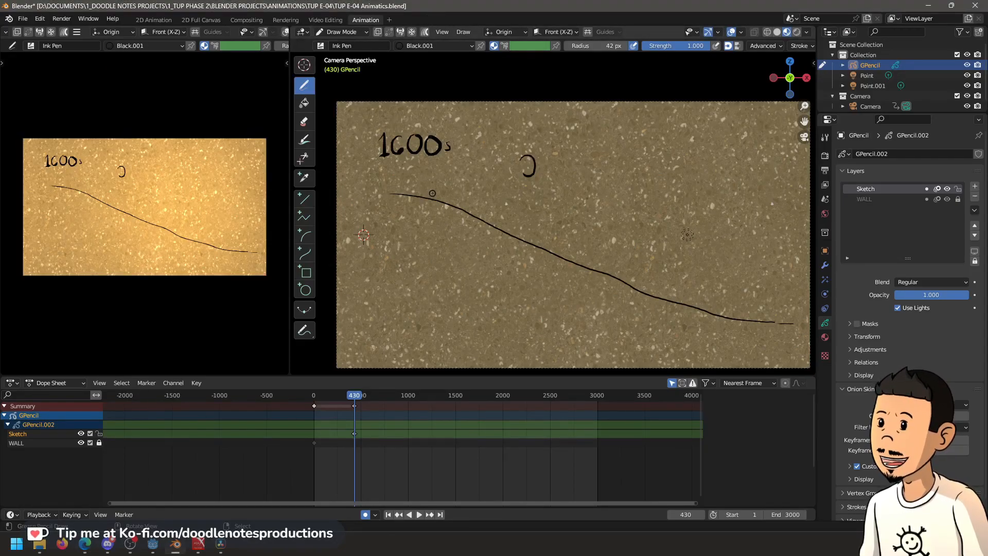
Erase the unfinished head stroke above the slope and maximize the 3D viewport for drawing
drag(532, 171, 528, 150)
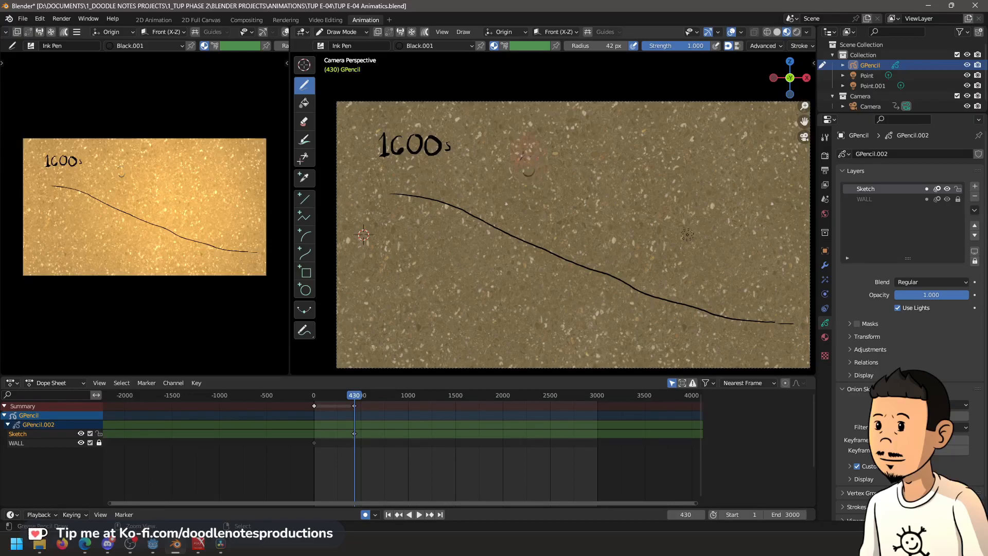
drag(538, 200, 550, 221)
key(ctrl+space)
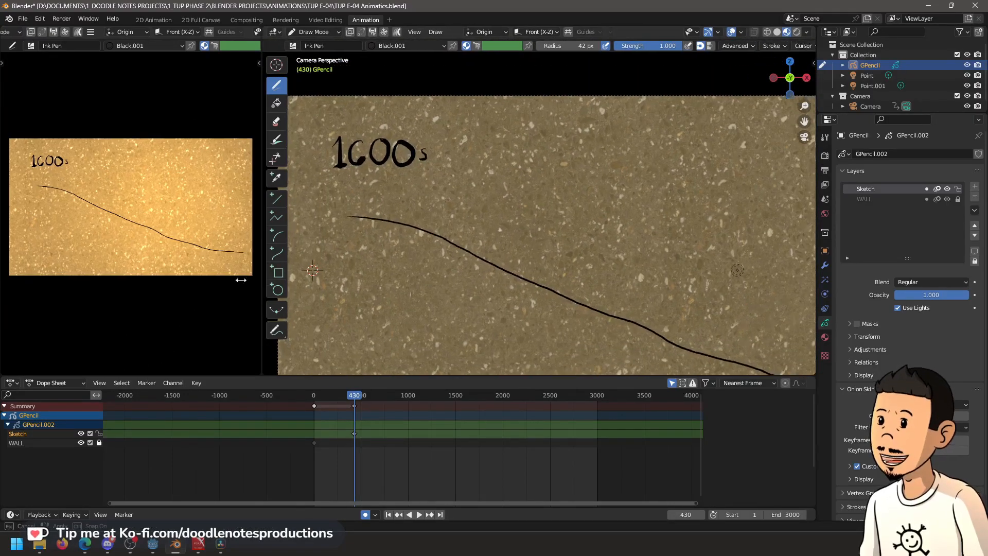
drag(570, 173, 481, 177)
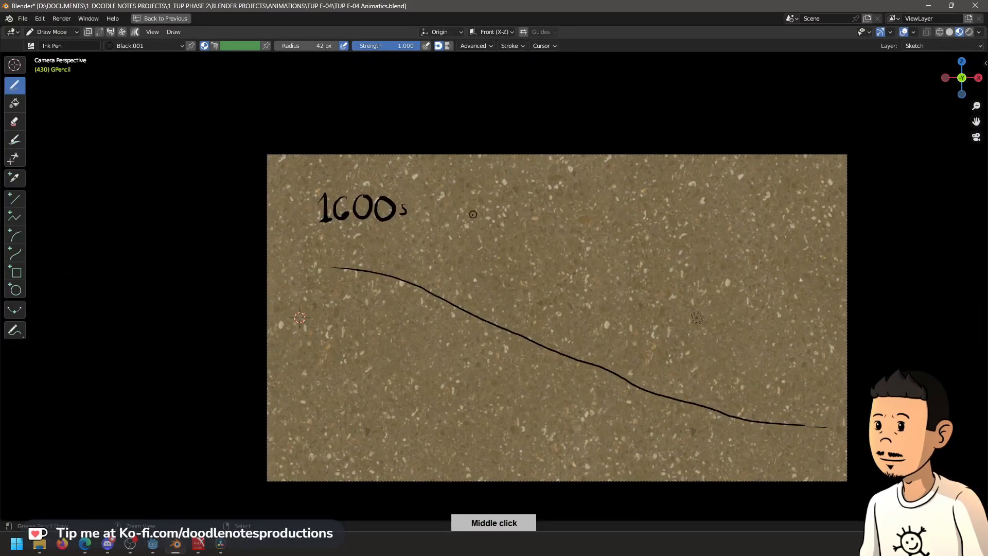
scroll(473, 214, up, 1)
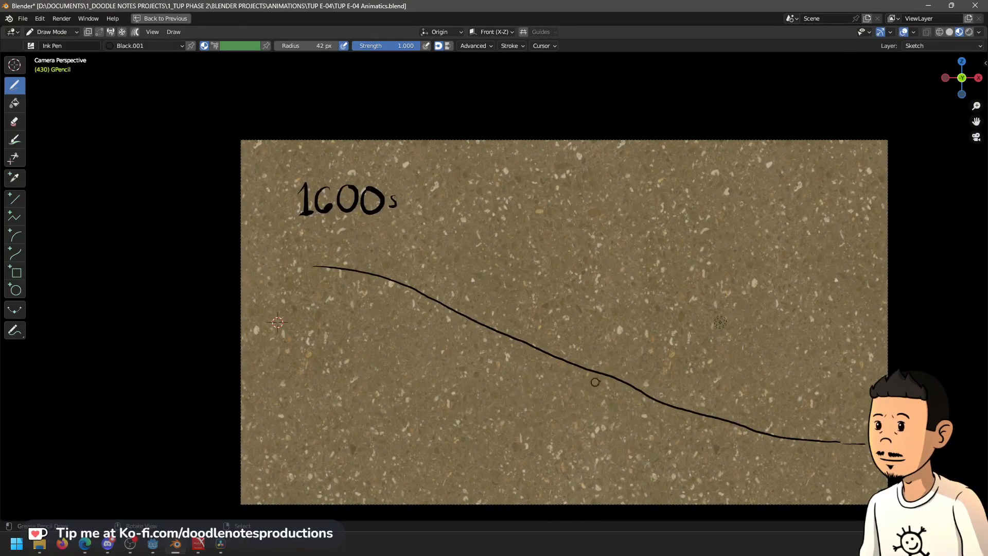
In Edit Mode, circle-select the long slope line and delete it
key(Tab)
key(c)
mouse_move(397, 287)
mouse_down()
mouse_move(735, 424)
mouse_move(865, 442)
mouse_up()
right_click(866, 441)
key(Delete)
Return to Draw Mode and draw a wavy ground line across the lower part of the wall, dipping past the middle
key(ctrl+Tab)
click(671, 254)
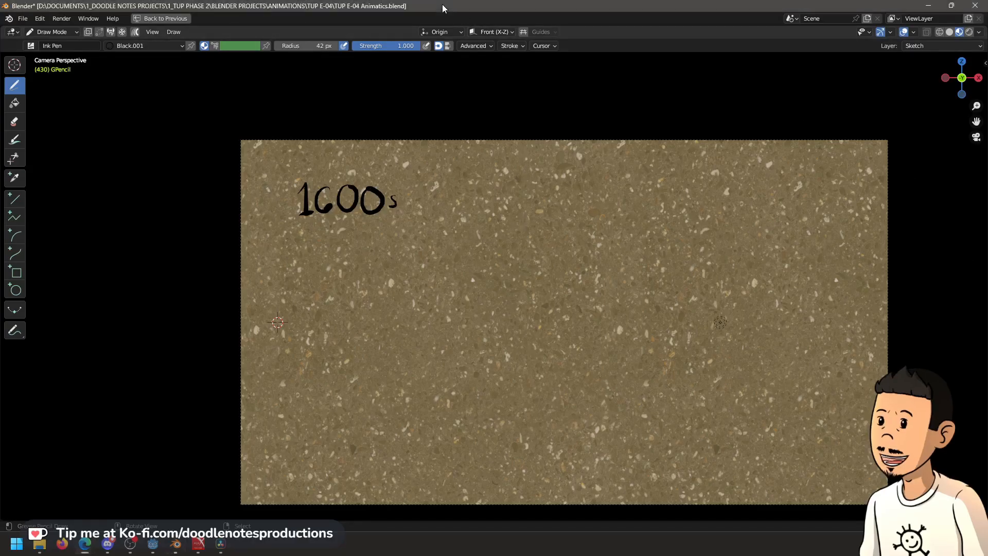
mouse_move(300, 368)
mouse_down()
mouse_move(381, 367)
mouse_move(439, 384)
mouse_up()
mouse_move(498, 410)
mouse_down()
mouse_move(610, 440)
mouse_move(825, 425)
mouse_up()
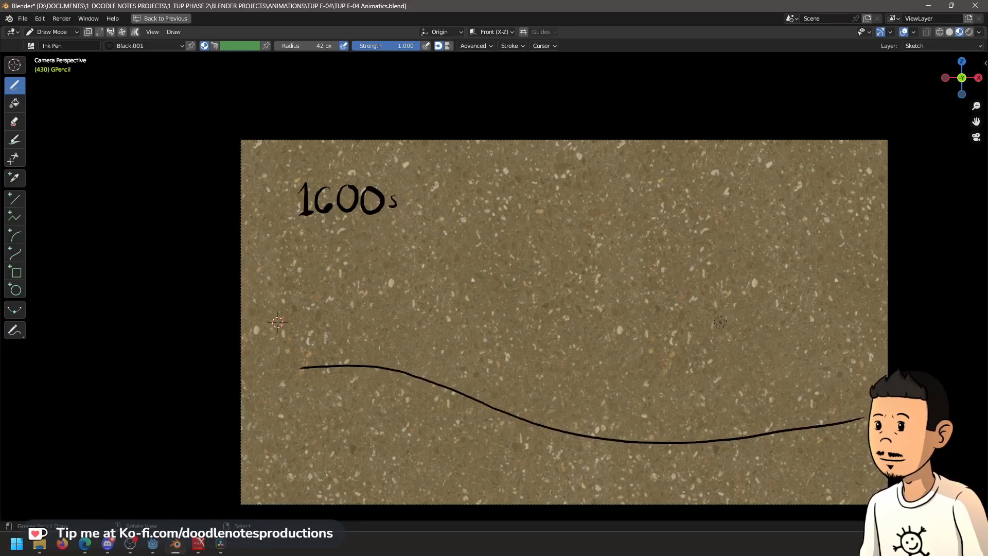
Draw a figure's oval head and frilled collar below "1600s", undoing the unwanted collar strokes
mouse_move(408, 250)
mouse_down()
mouse_move(413, 237)
mouse_move(426, 258)
mouse_move(396, 264)
mouse_move(413, 278)
mouse_up()
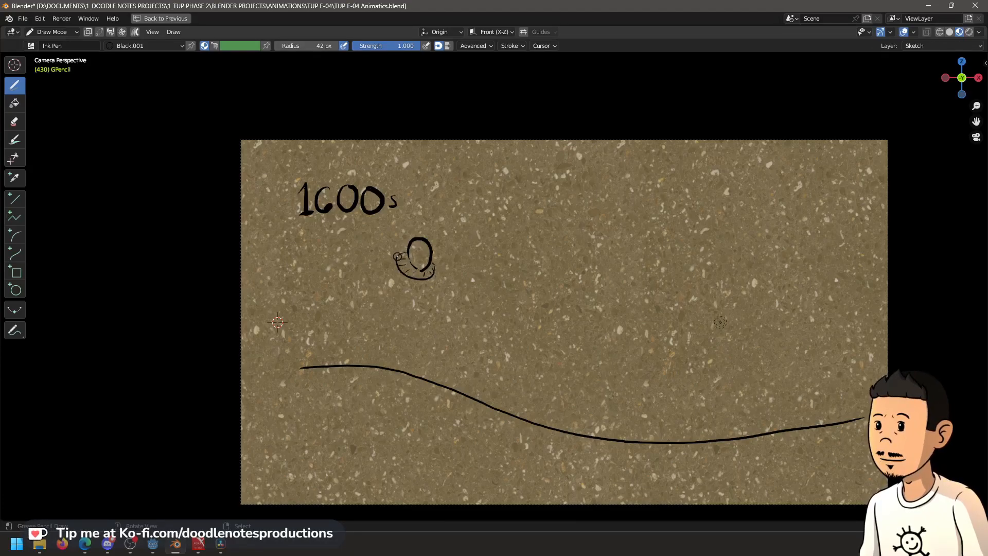
mouse_move(396, 265)
mouse_down()
mouse_move(432, 276)
mouse_move(404, 278)
mouse_move(432, 281)
mouse_move(415, 282)
mouse_move(435, 273)
mouse_up()
key(ctrl+z)
key(ctrl+z)
Draw the figure's shoulder, torso, bent arm with cuffed hand, and the front lines of the garment
drag(384, 274, 432, 312)
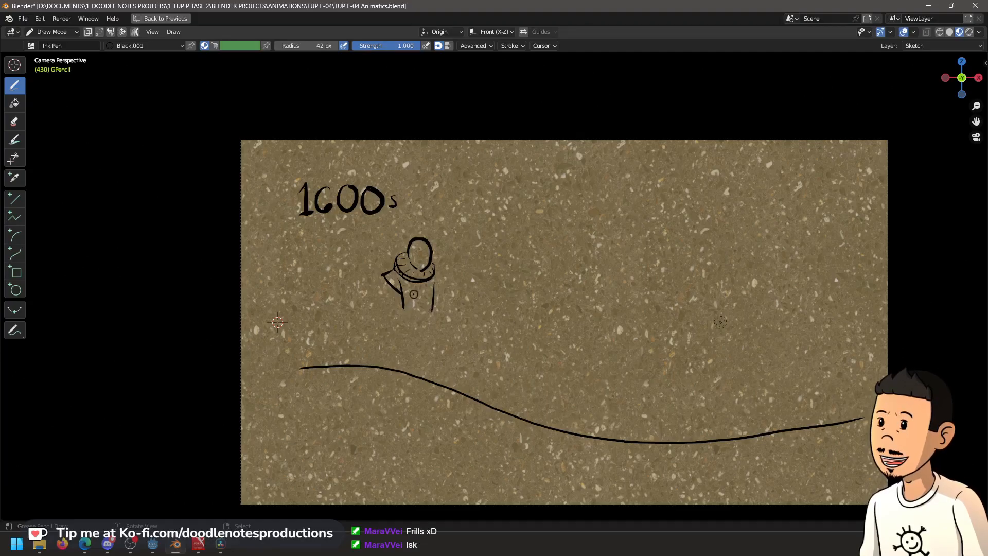
drag(387, 275, 379, 323)
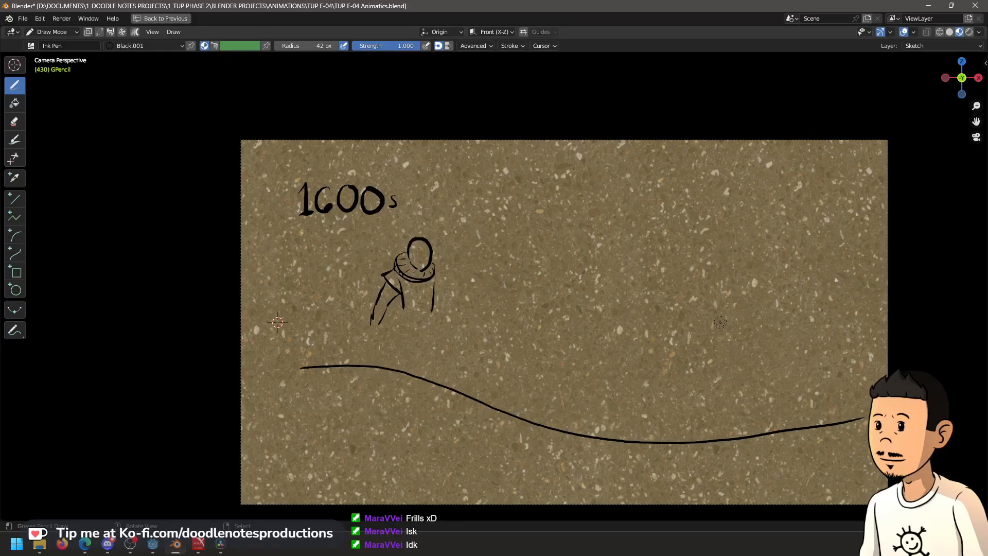
mouse_move(370, 325)
mouse_down()
mouse_move(382, 320)
mouse_move(369, 335)
mouse_up()
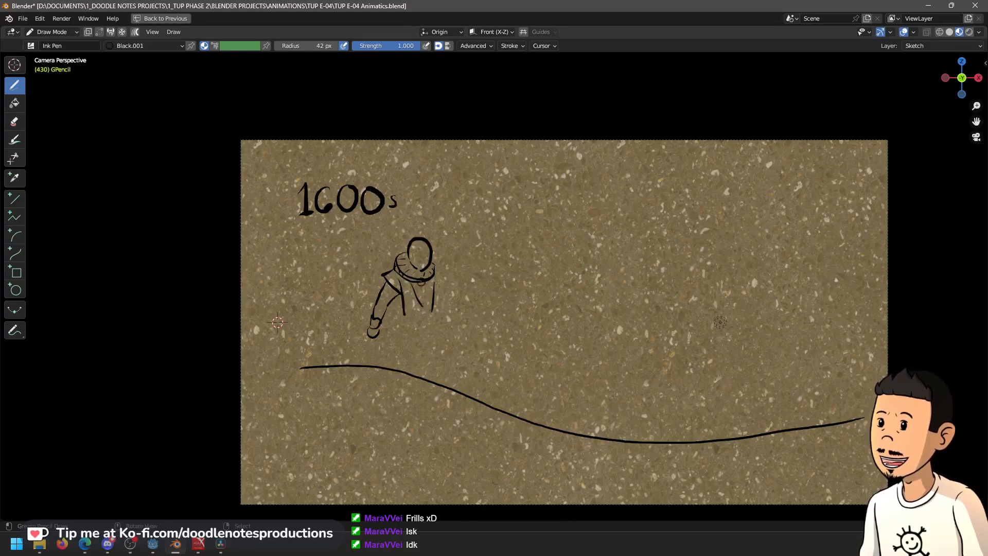
drag(430, 282, 425, 309)
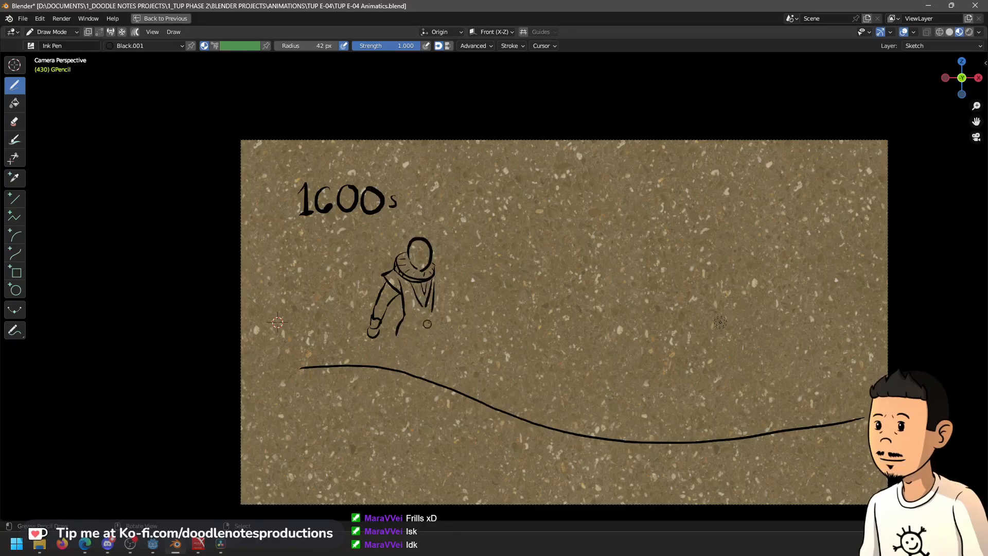
In Edit Mode, circle-select the figure's strokes, scale them down slightly and reposition them above the ground line's crest
key(Tab)
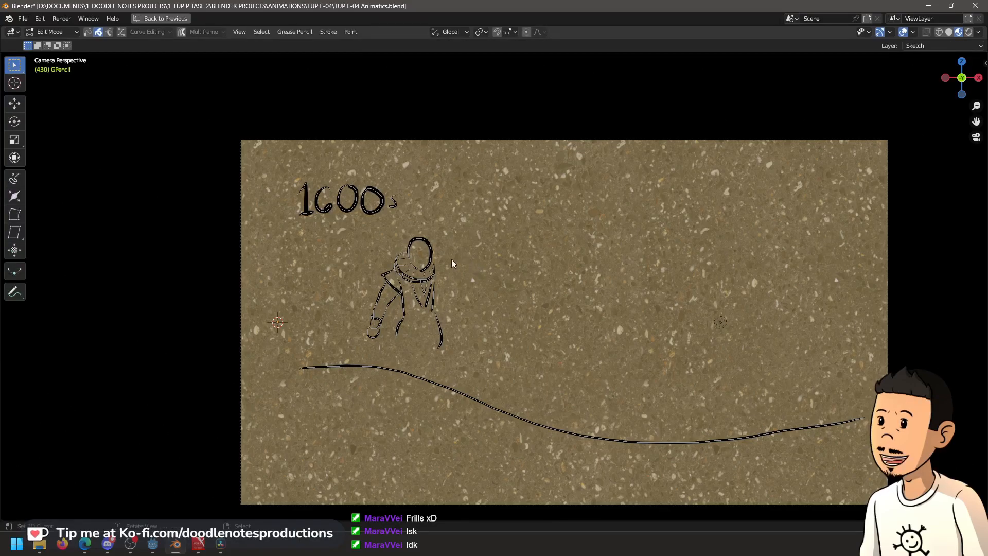
key(c)
right_click(435, 289)
right_click(536, 276)
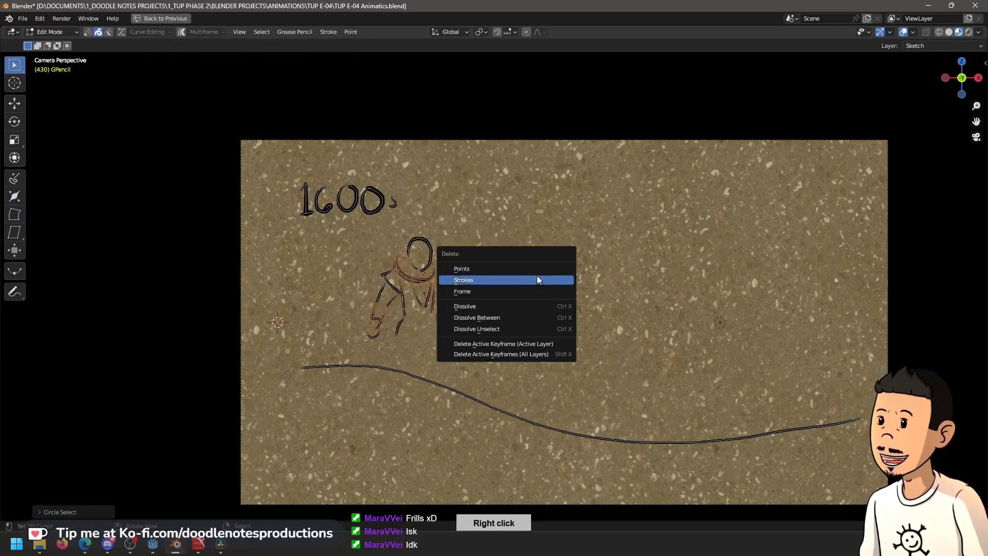
key(s)
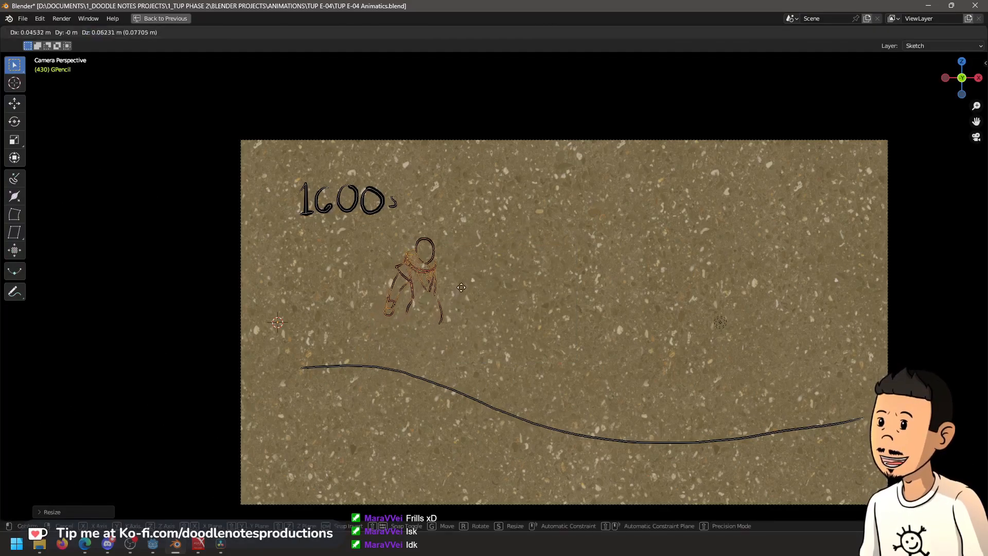
click(462, 292)
In Draw Mode, draw the first figure's two striding legs with feet on the ground line and its second arm, undoing stray strokes
key(ctrl+Tab)
click(470, 246)
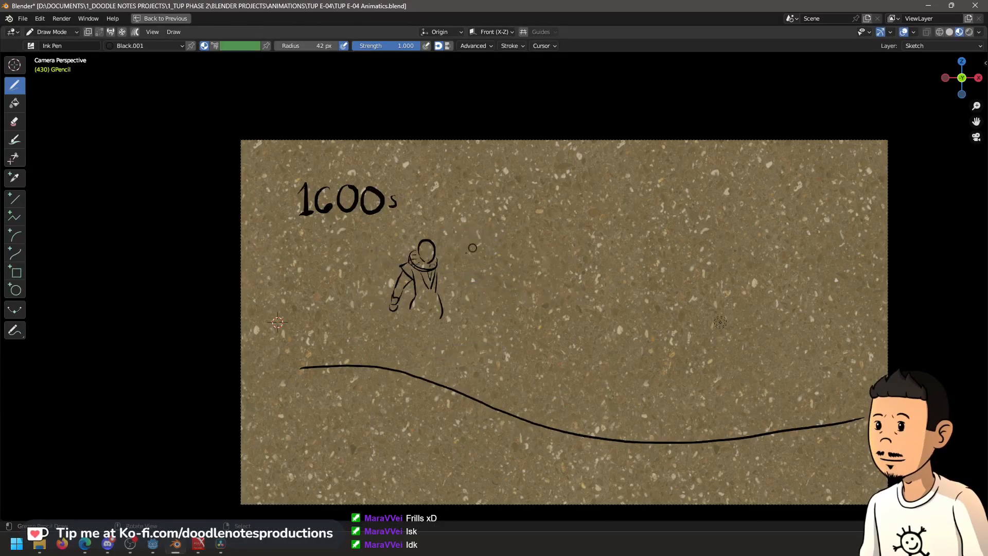
mouse_move(410, 312)
mouse_down()
mouse_move(402, 350)
mouse_move(414, 338)
mouse_move(395, 362)
mouse_up()
key(ctrl+z)
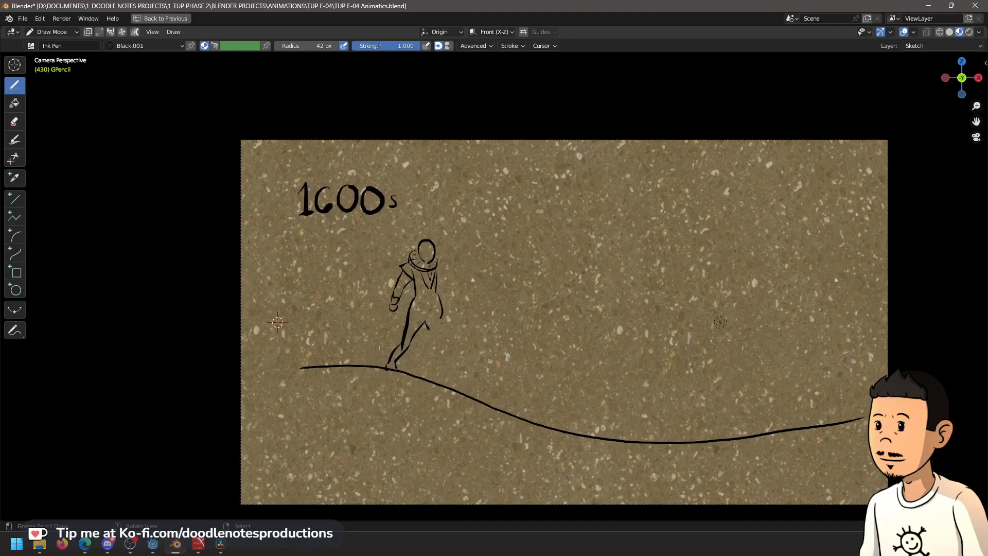
drag(443, 322, 446, 345)
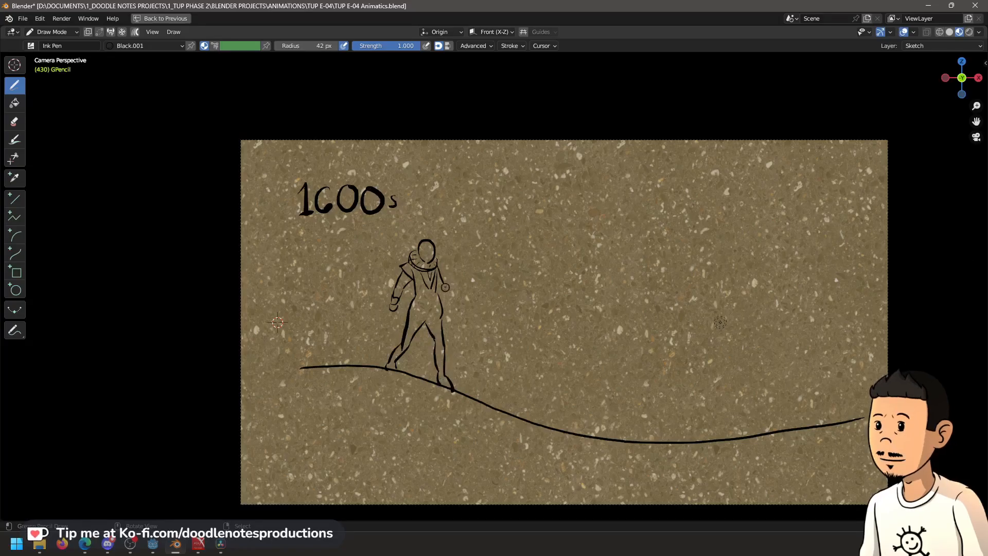
drag(438, 261, 446, 284)
key(ctrl+z)
drag(541, 282, 538, 291)
key(ctrl+z)
mouse_move(547, 274)
mouse_down()
mouse_move(543, 292)
mouse_move(557, 282)
mouse_up()
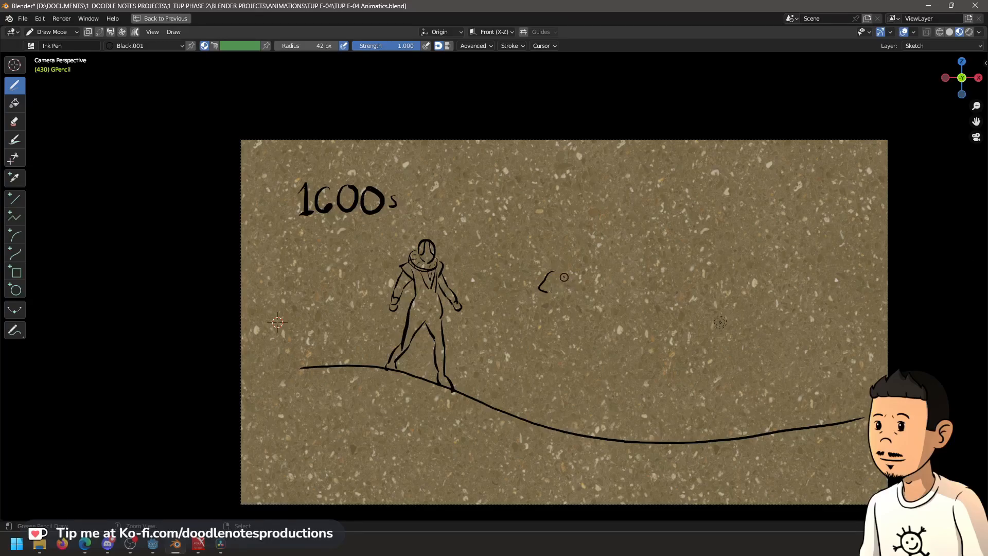
mouse_move(549, 295)
mouse_down()
mouse_move(560, 278)
mouse_move(539, 290)
mouse_up()
mouse_move(546, 293)
mouse_down()
mouse_move(531, 327)
mouse_move(539, 314)
mouse_up()
key(ctrl+z)
Draw a second, forward-leaning figure on the slope with oval head, back, arms and walking legs, undoing faulty leg strokes
mouse_move(538, 273)
mouse_down()
mouse_move(535, 294)
mouse_move(538, 273)
mouse_move(512, 312)
mouse_move(507, 352)
mouse_up()
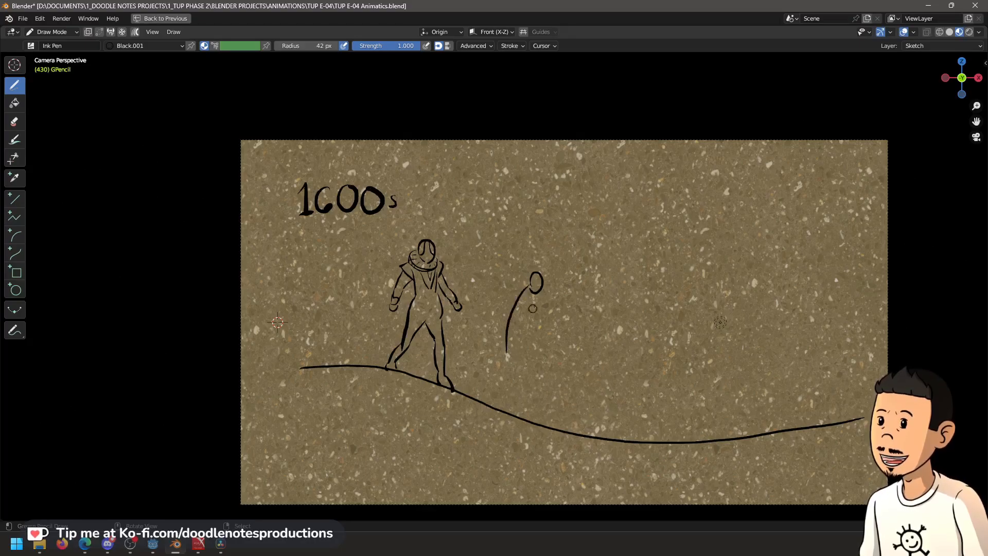
drag(533, 294, 541, 344)
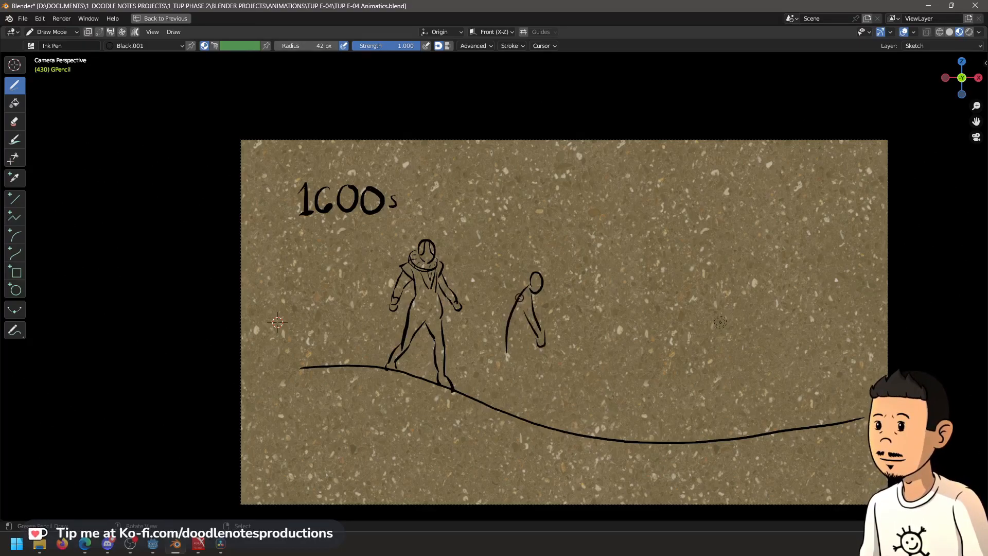
mouse_move(527, 289)
mouse_down()
mouse_move(503, 305)
mouse_move(497, 330)
mouse_up()
drag(499, 355, 493, 379)
key(ctrl+z)
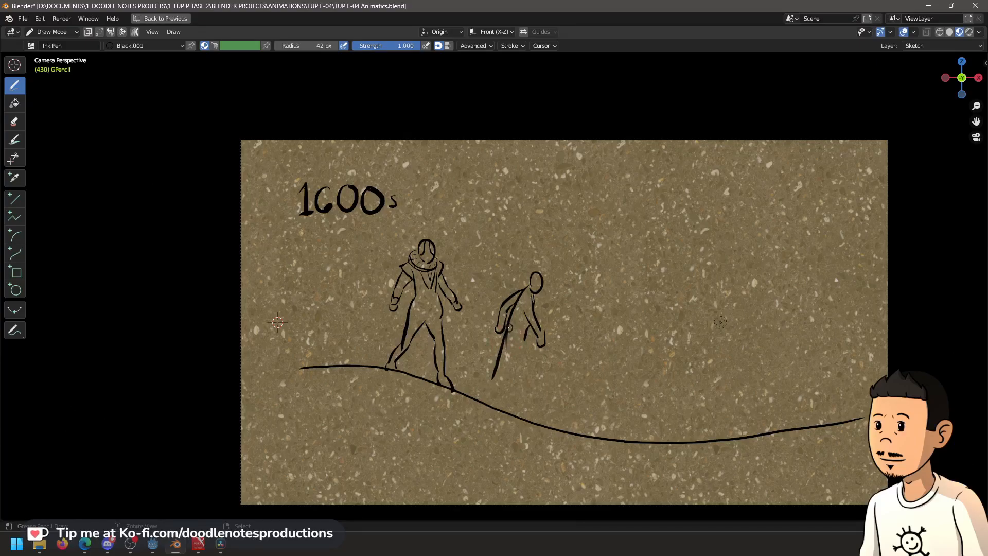
key(ctrl+z)
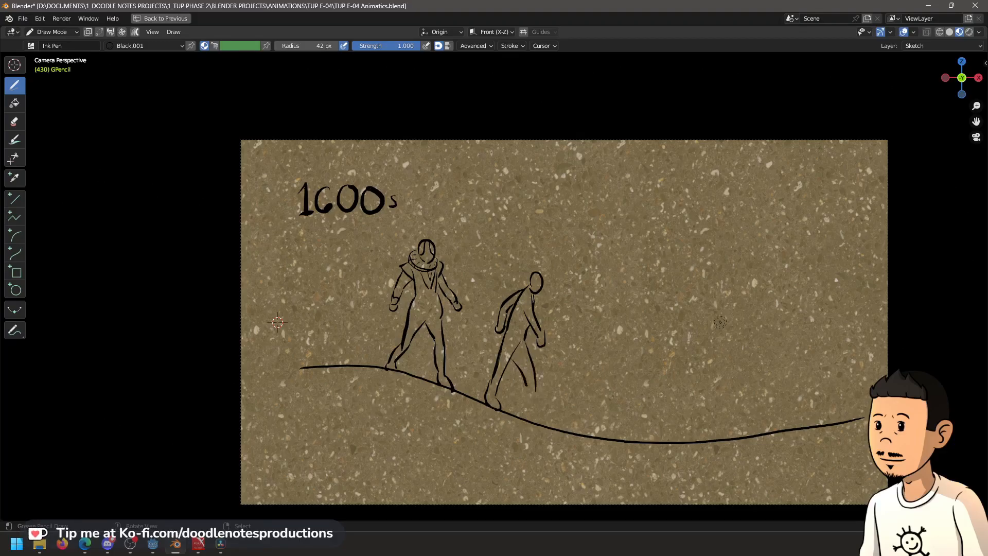
drag(526, 385, 541, 412)
In Edit Mode, circle-select the second figure, rotate it to lean further forward and move it so its feet meet the slope
key(Tab)
key(c)
drag(540, 329, 511, 400)
right_click(517, 383)
key(r)
key(g)
click(607, 364)
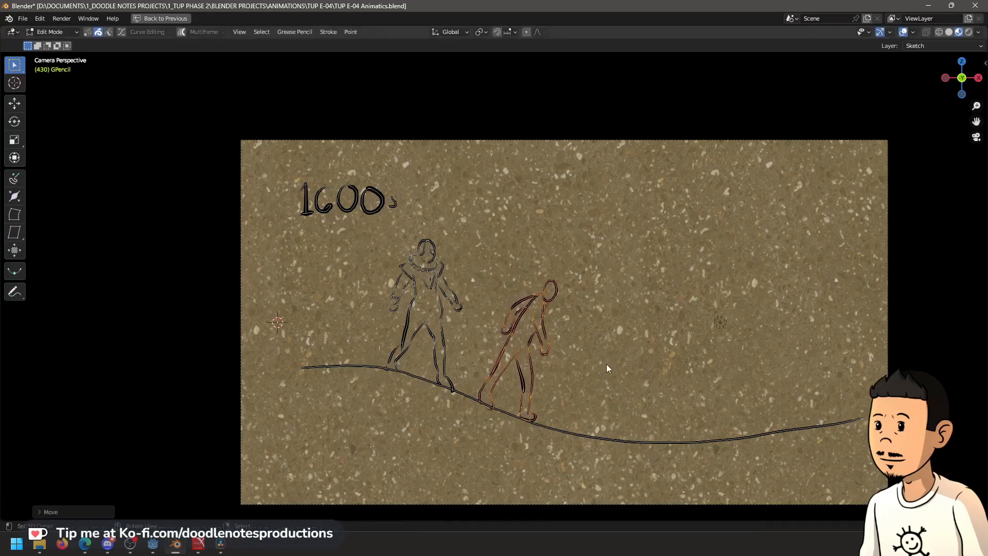
In Draw Mode, draw a third figure in a long robe with hanging arms, standing at the dip of the ground line
key(ctrl+Tab)
click(605, 336)
middle_click(669, 361)
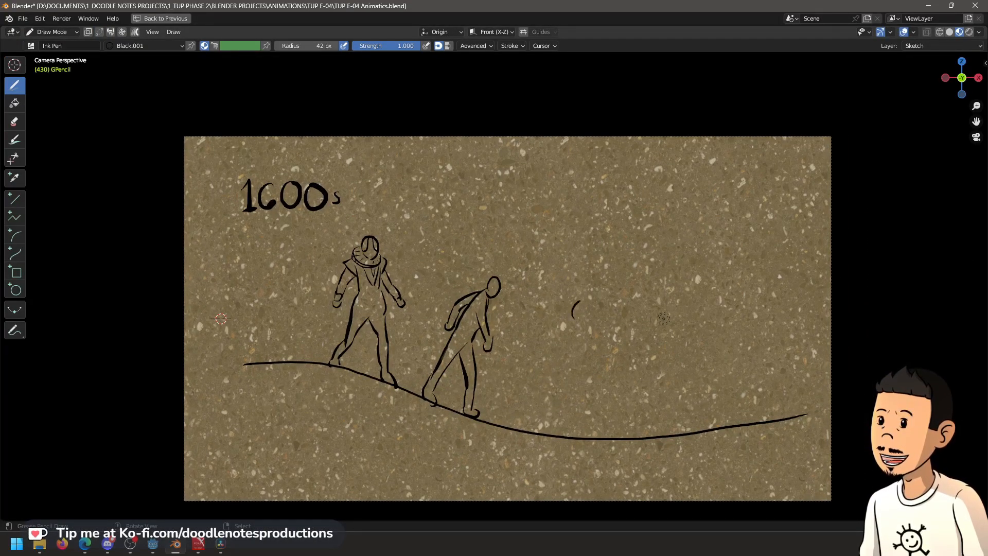
mouse_move(569, 315)
mouse_down()
mouse_move(589, 311)
mouse_move(549, 332)
mouse_up()
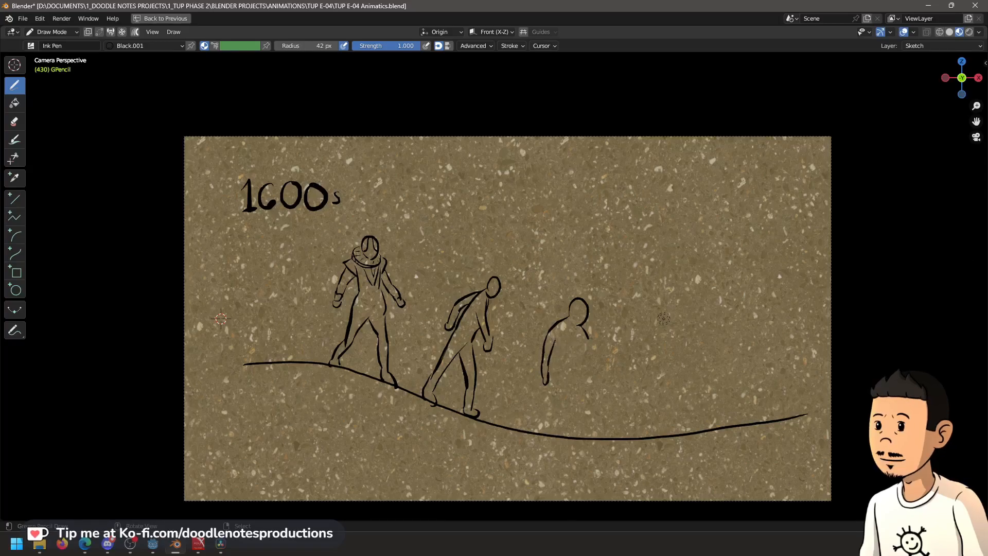
drag(556, 370, 555, 382)
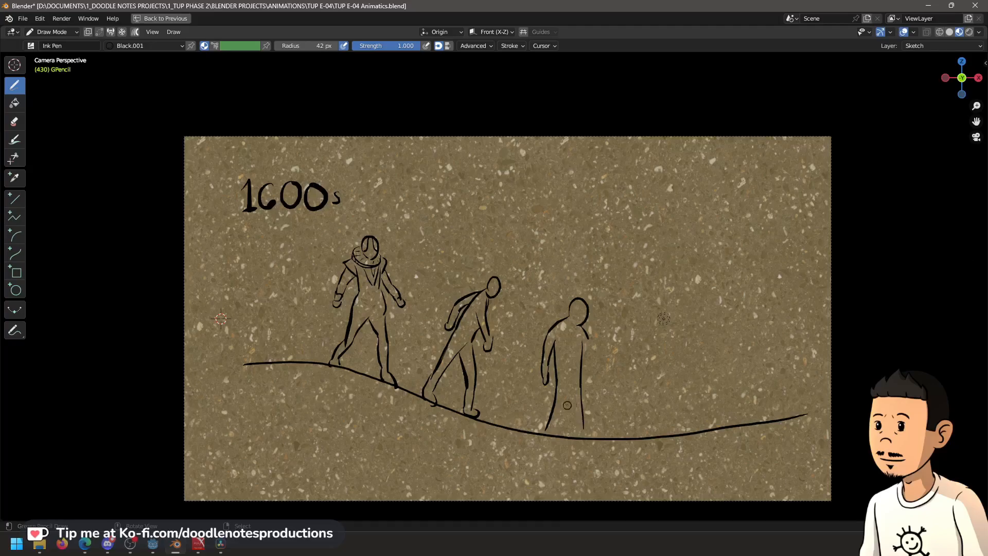
drag(586, 329, 601, 378)
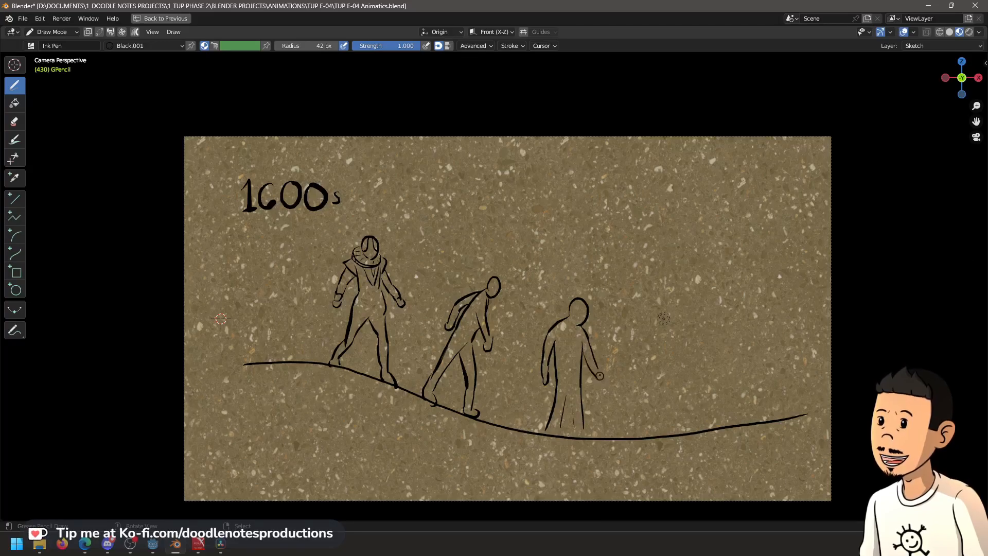
Draw a fourth figure striding along the rising ground line, with one arm reaching forward and both knees bent
drag(717, 354, 679, 333)
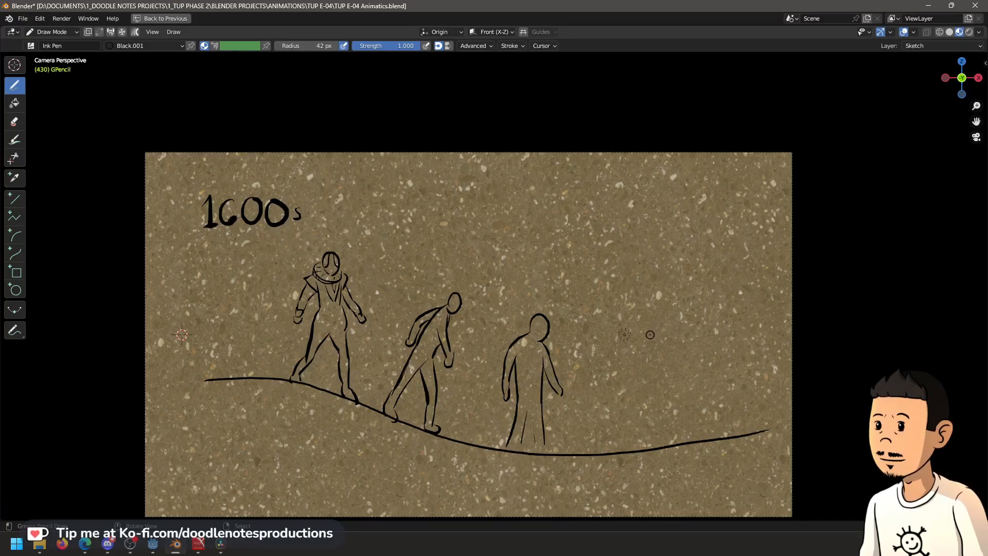
mouse_move(638, 325)
mouse_down()
mouse_move(630, 394)
mouse_move(676, 382)
mouse_move(651, 397)
mouse_up()
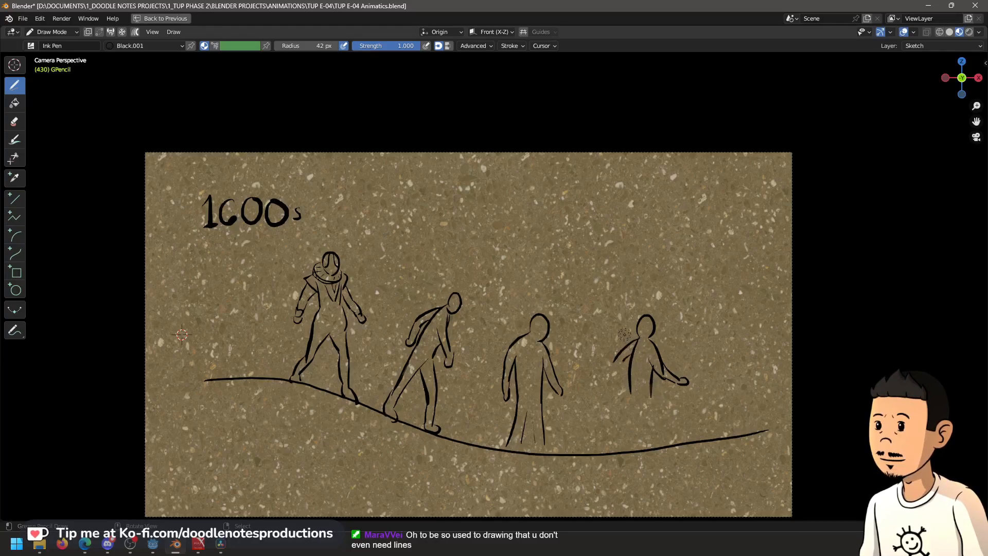
drag(616, 363, 620, 372)
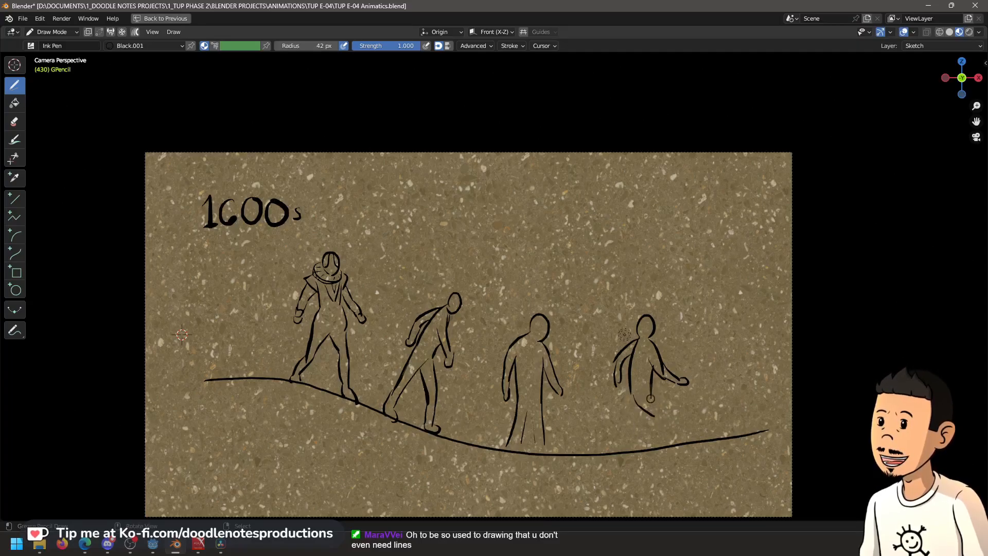
drag(658, 418, 652, 439)
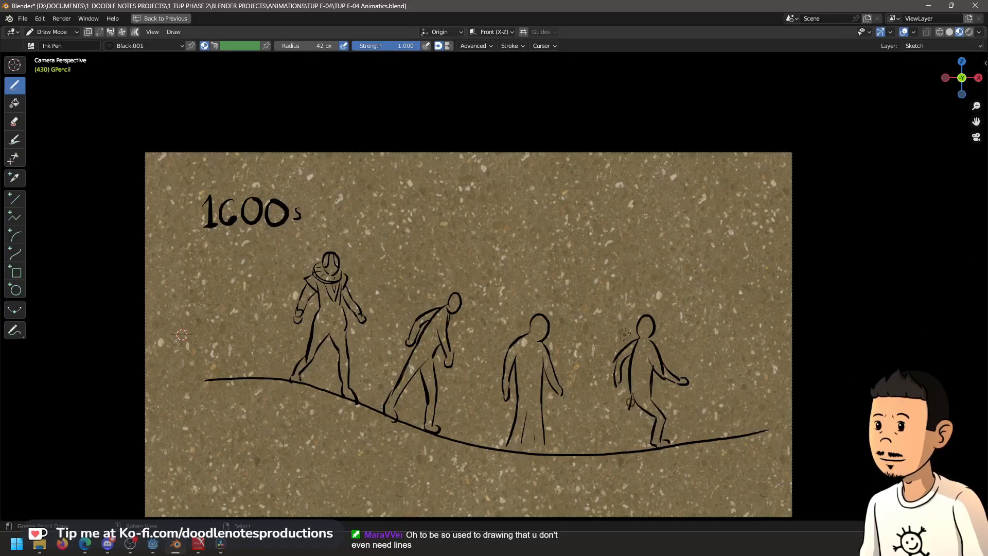
drag(639, 412, 616, 449)
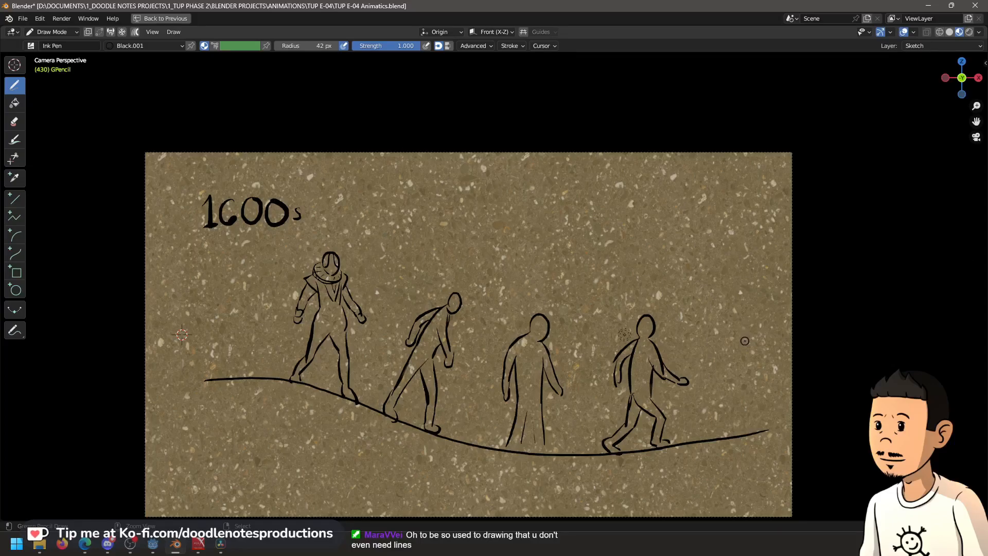
Save the file, switch to Object Mode and center the finished 1600s sketch in view
key(ctrl+s)
key(ctrl+Tab)
click(683, 355)
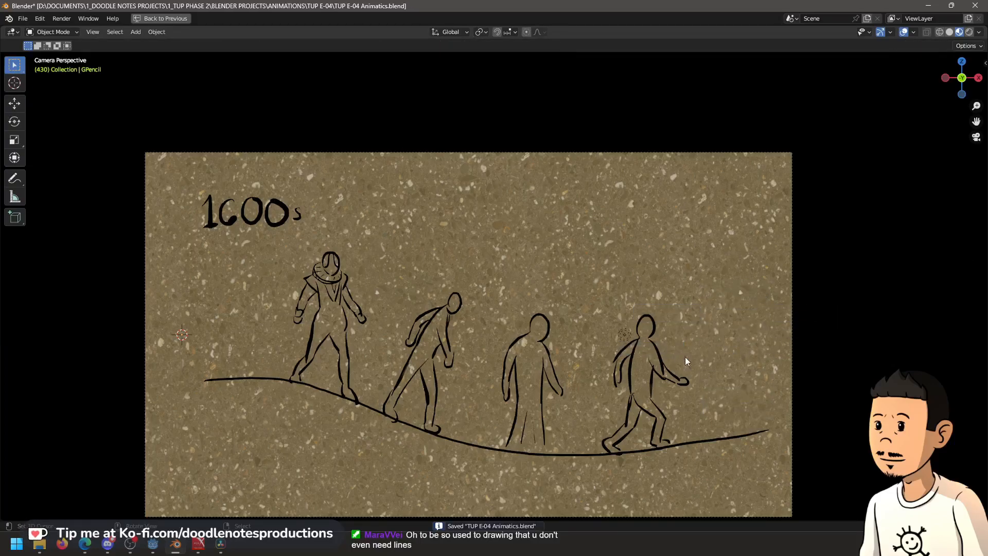
shift+middle_click(699, 340)
drag(693, 342, 686, 344)
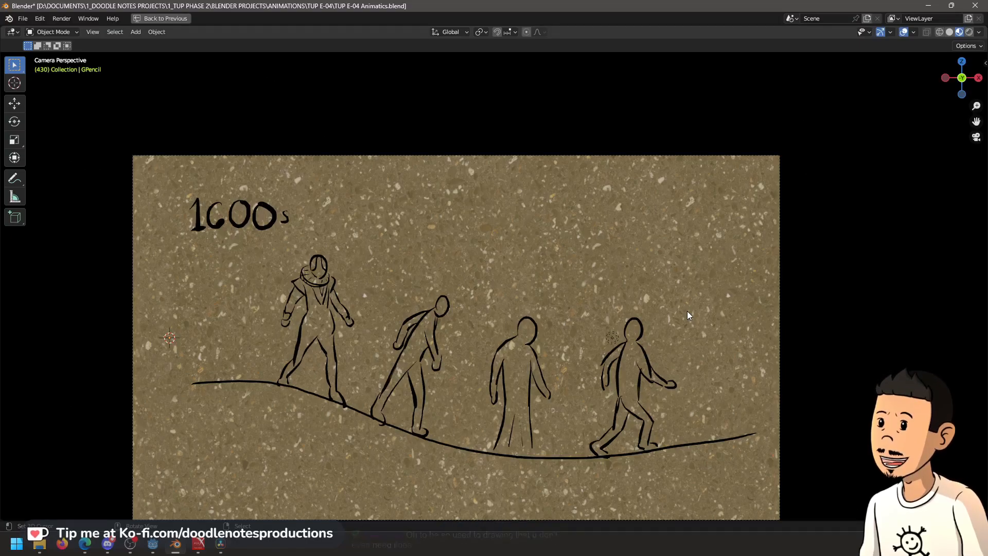
drag(539, 263, 549, 236)
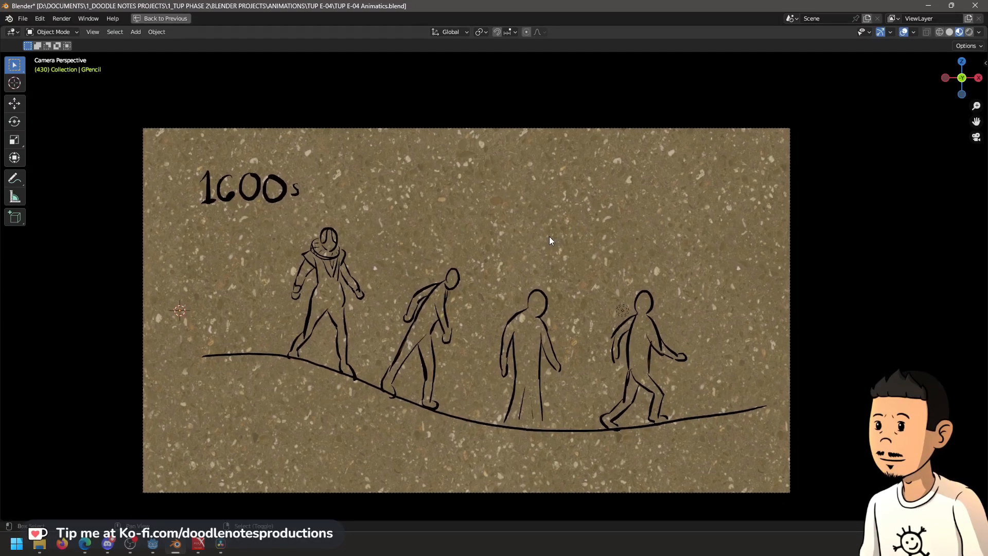
Preview the camera move briefly from frame 430, rewind to frame 1, save the file and play it from the start
key(space)
key(space)
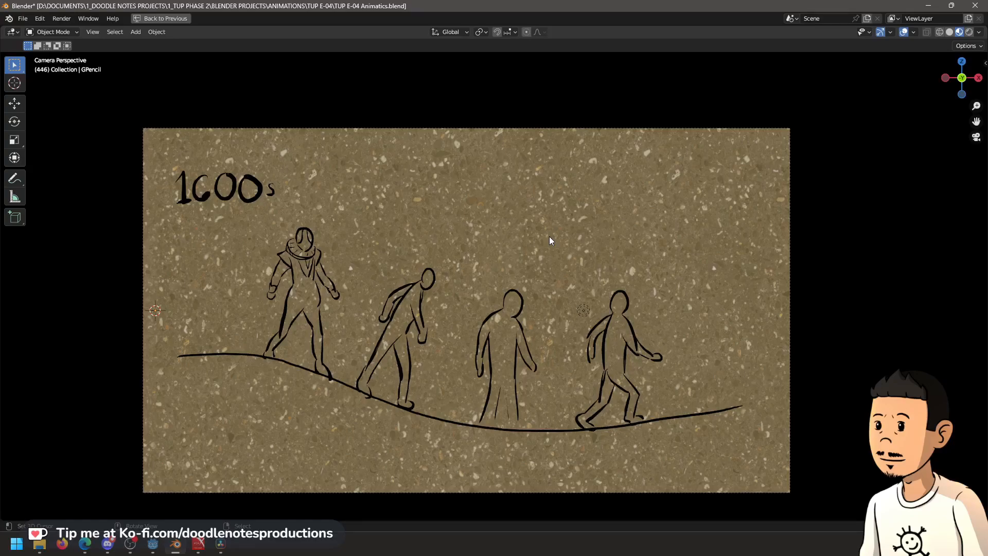
key(shift+Left)
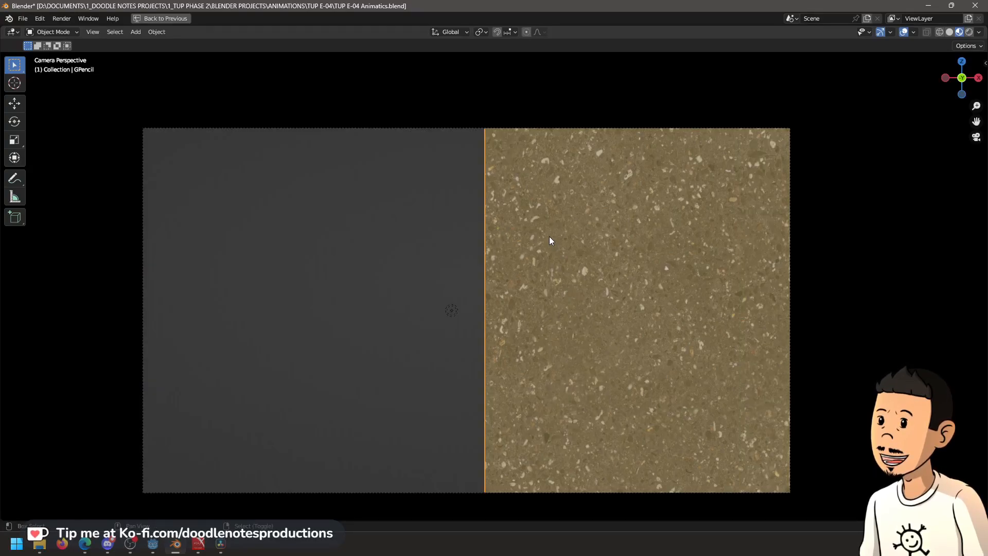
key(ctrl+s)
key(space)
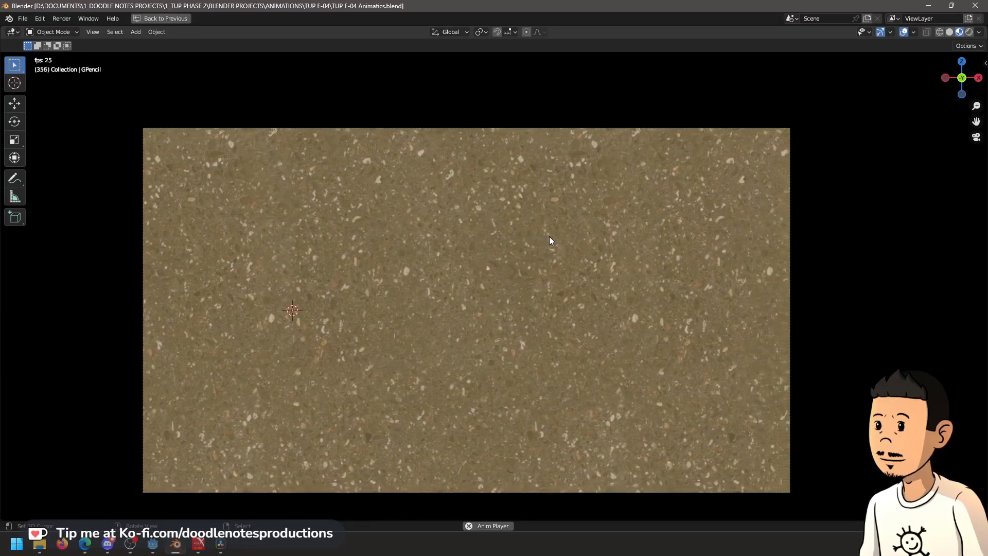
key(space)
Restore the multi-editor Animation layout and move the Sketch layer's keyframe to the start of the timeline
click(154, 18)
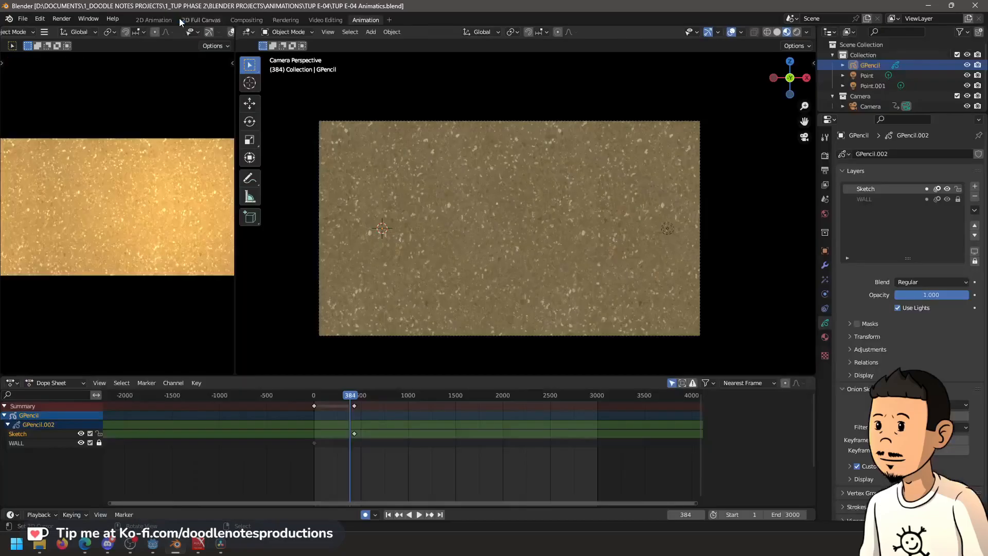
drag(356, 405, 314, 411)
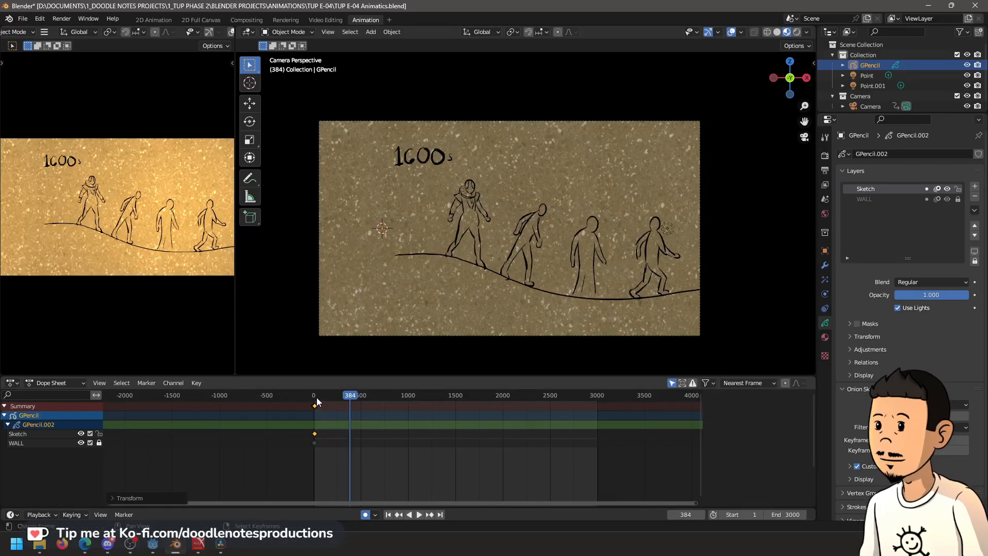
Play the camera move from the start past the walking figures, pausing and replaying the stretch around frames 500 to 600
click(316, 397)
key(space)
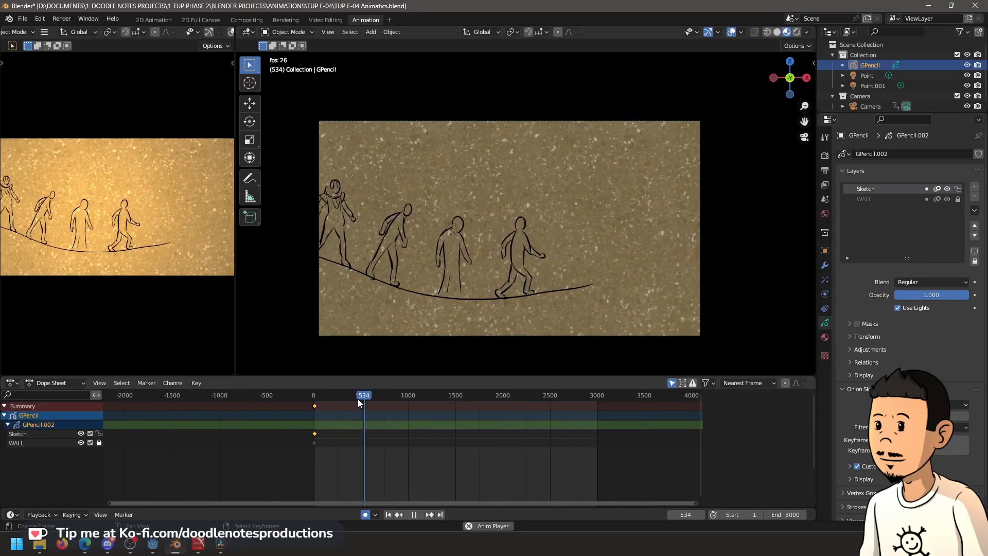
key(space)
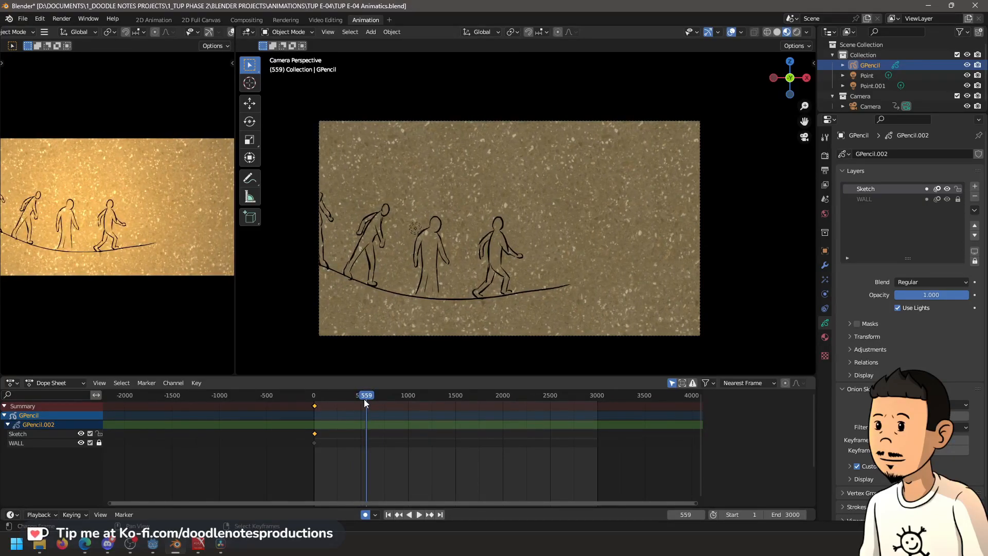
key(shift+Left)
key(space)
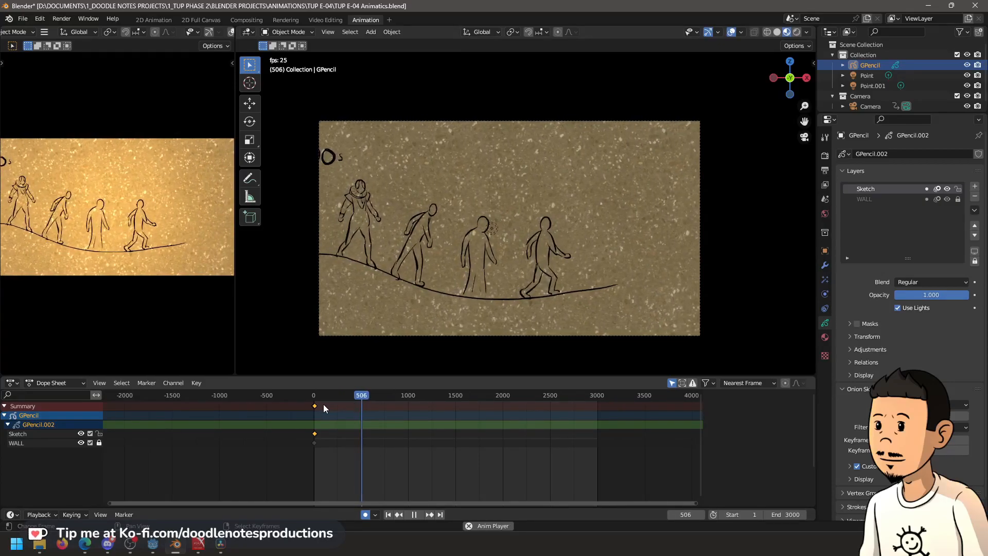
key(space)
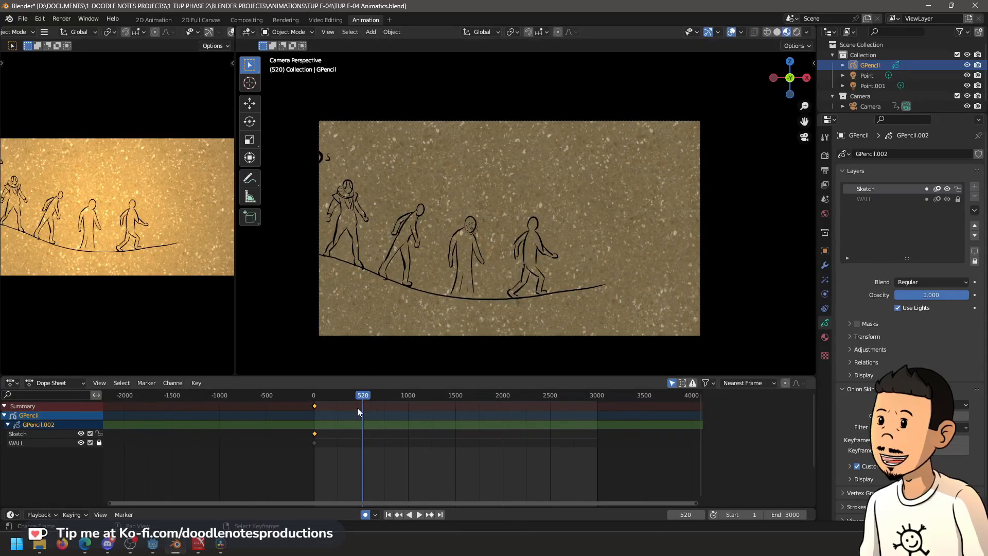
key(space)
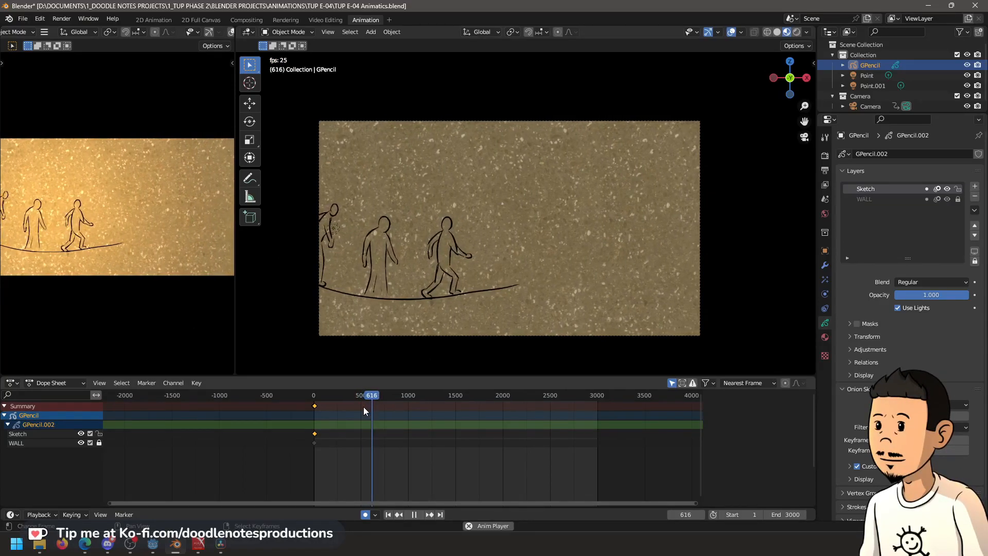
Replay the move from the start, skip ahead and pause it where the 1600s group fills the frame
key(space)
click(316, 399)
key(space)
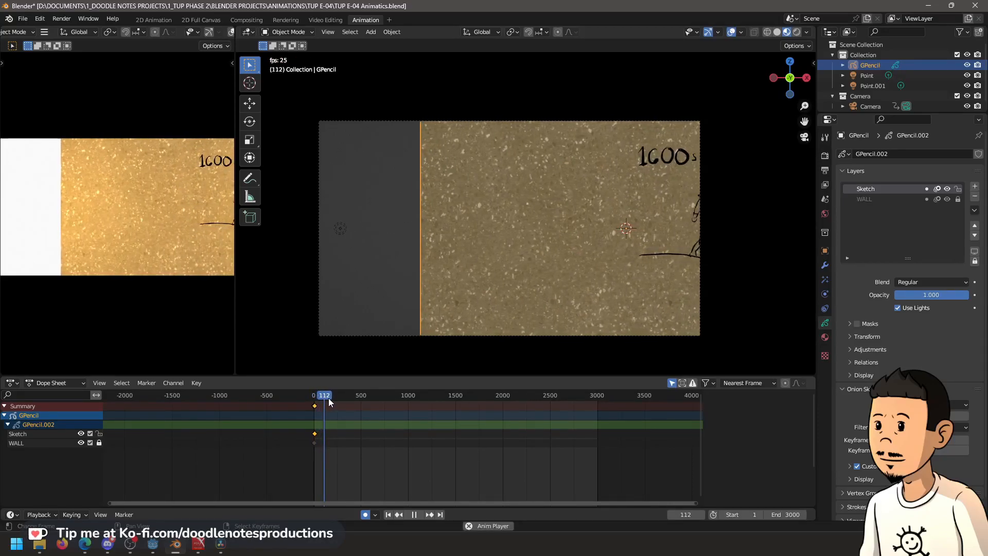
click(346, 399)
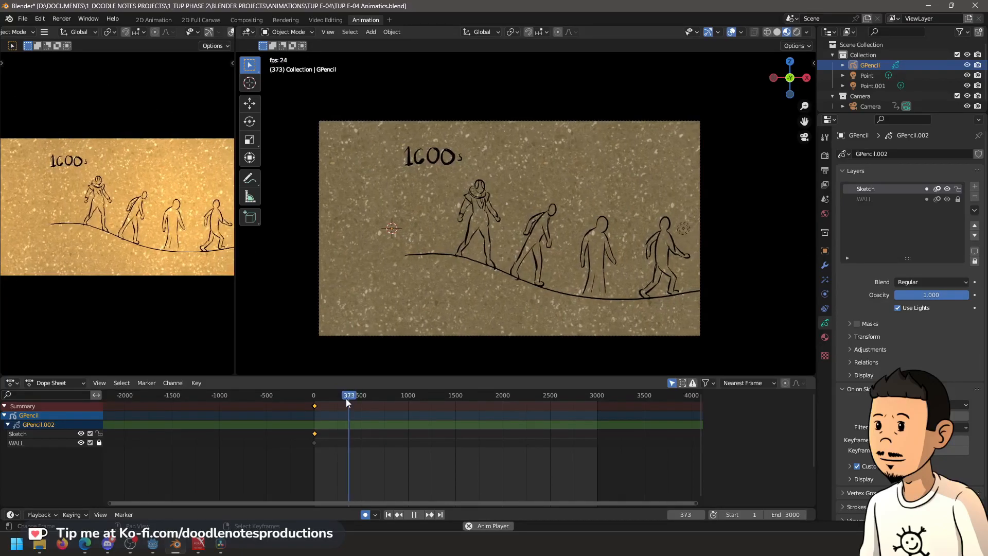
key(space)
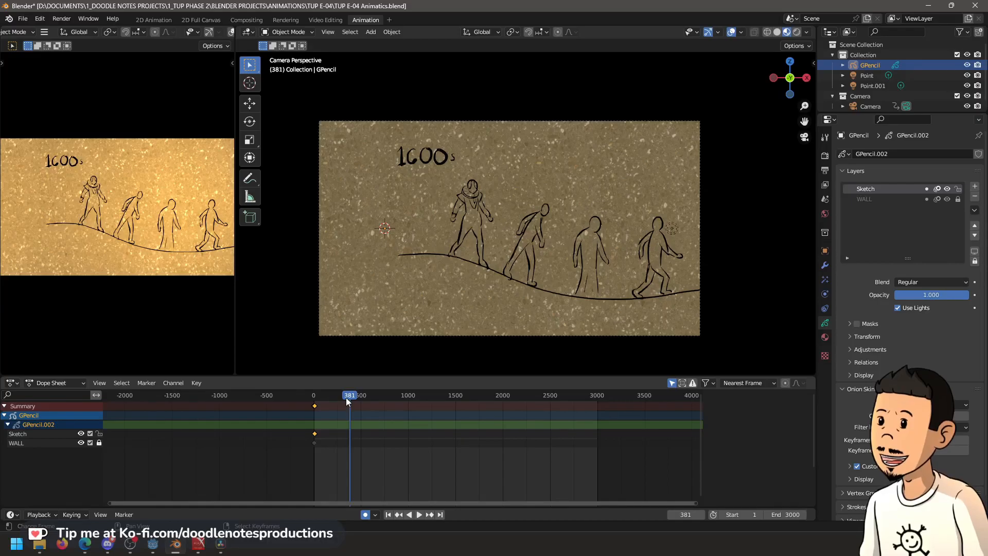
Return to the Sketch keyframe at frame 1 and show the wall in front orthographic view
key(Up)
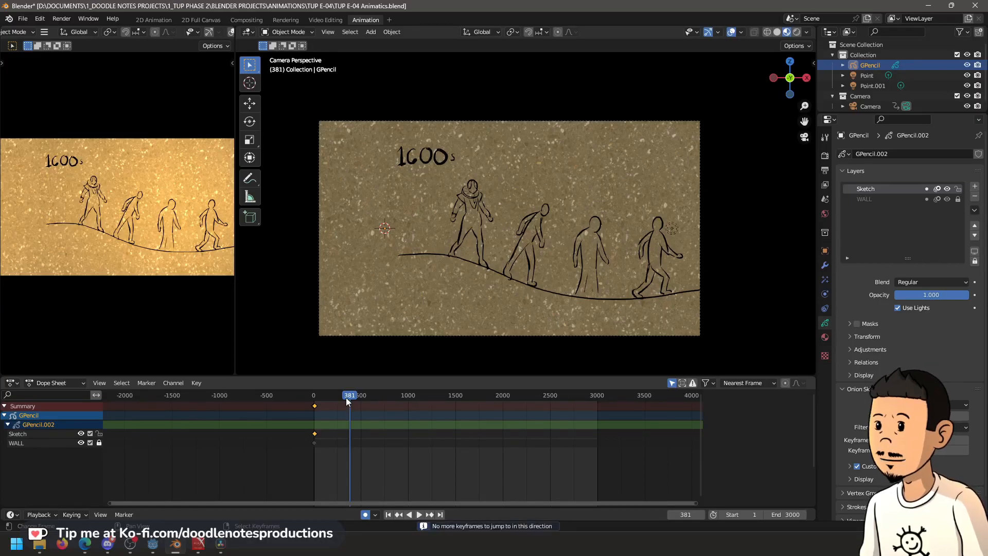
key(Down)
middle_click(560, 193)
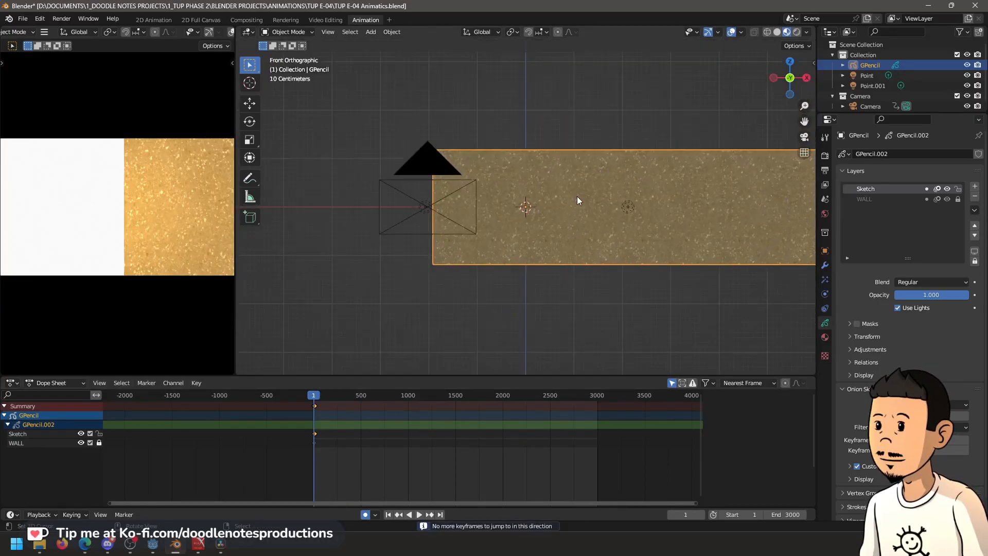
drag(465, 360, 493, 301)
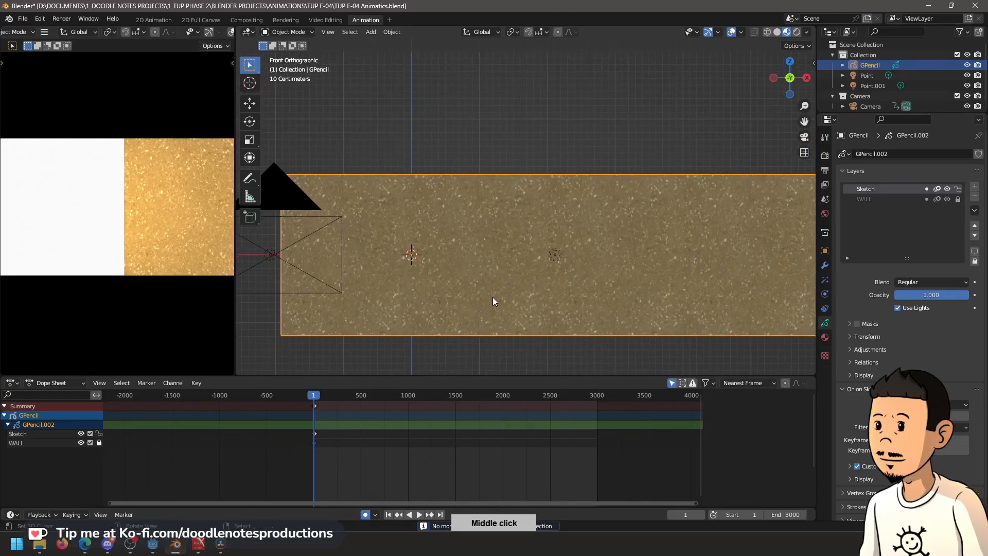
right_click(315, 433)
key(shift+s)
click(262, 421)
Switch to Draw Mode and letter ENGLAND above the starting end of the ground line
mouse_move(539, 239)
mouse_down()
mouse_move(542, 225)
mouse_move(635, 218)
mouse_up()
key(ctrl+Tab)
click(635, 176)
drag(380, 281, 379, 260)
mouse_move(358, 273)
mouse_down()
mouse_move(501, 230)
mouse_move(497, 202)
mouse_up()
drag(441, 237, 482, 249)
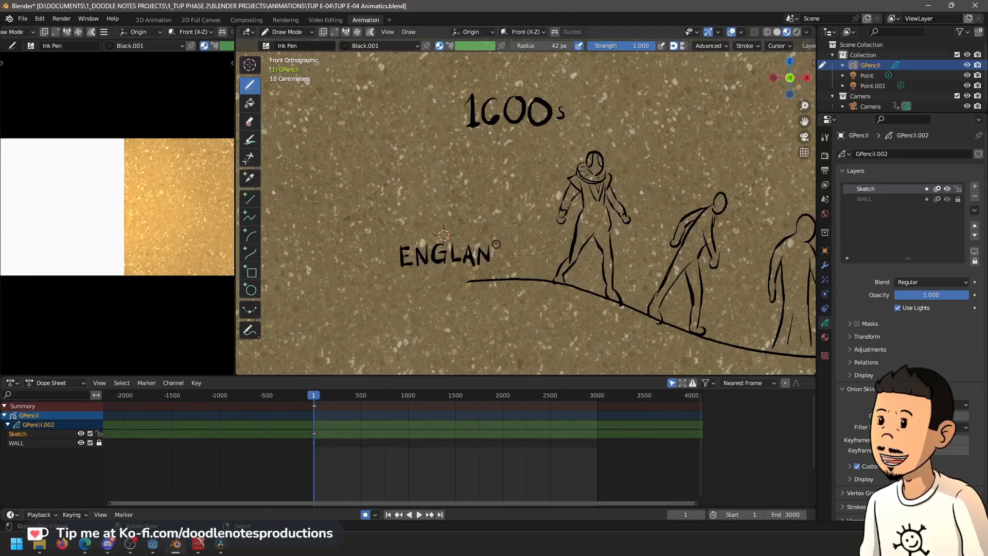
drag(727, 296, 463, 263)
scroll(601, 269, down, 1)
drag(736, 278, 569, 234)
scroll(578, 276, down, 3)
scroll(589, 267, up, 2)
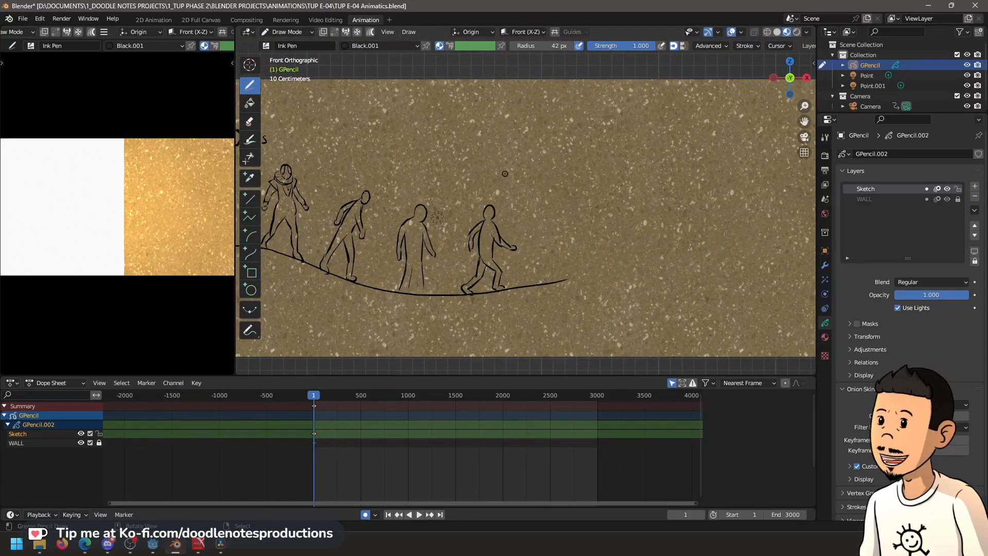
key(alt+Tab)
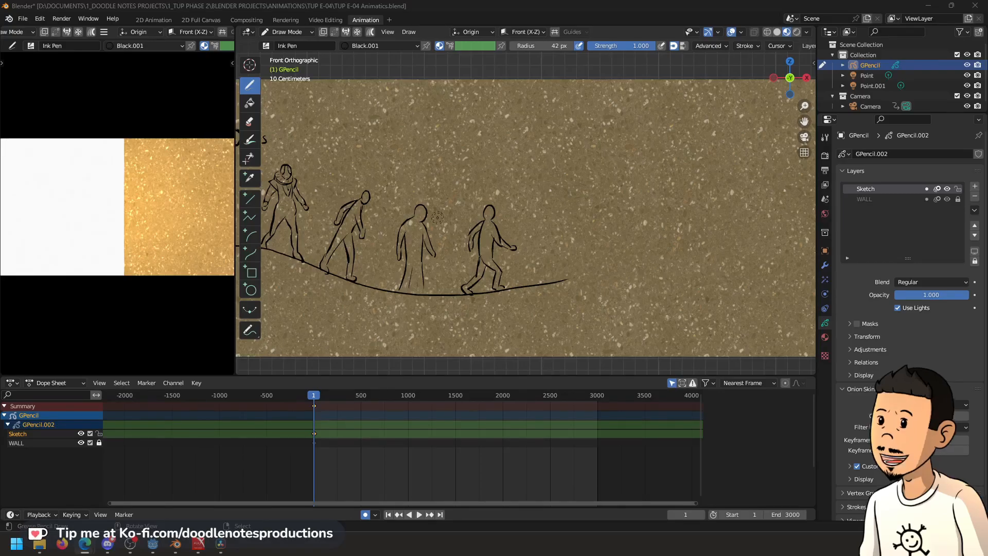
click(593, 8)
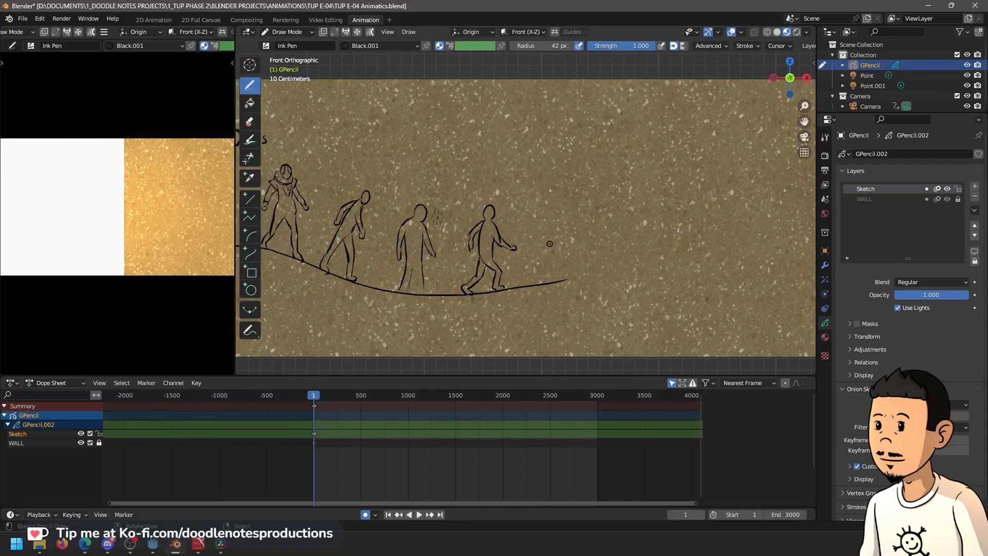
scroll(550, 252, down, 2)
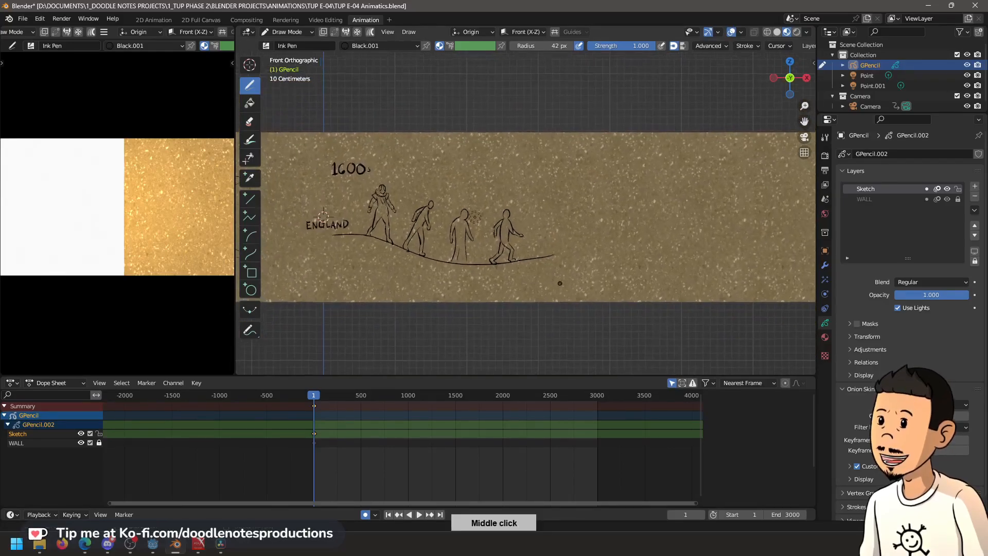
scroll(559, 280, up, 2)
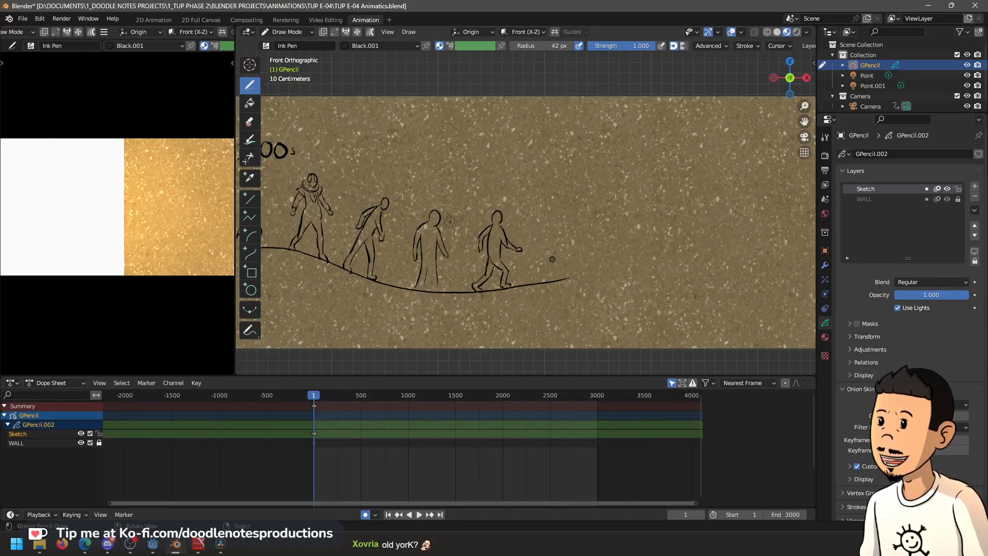
drag(555, 260, 565, 268)
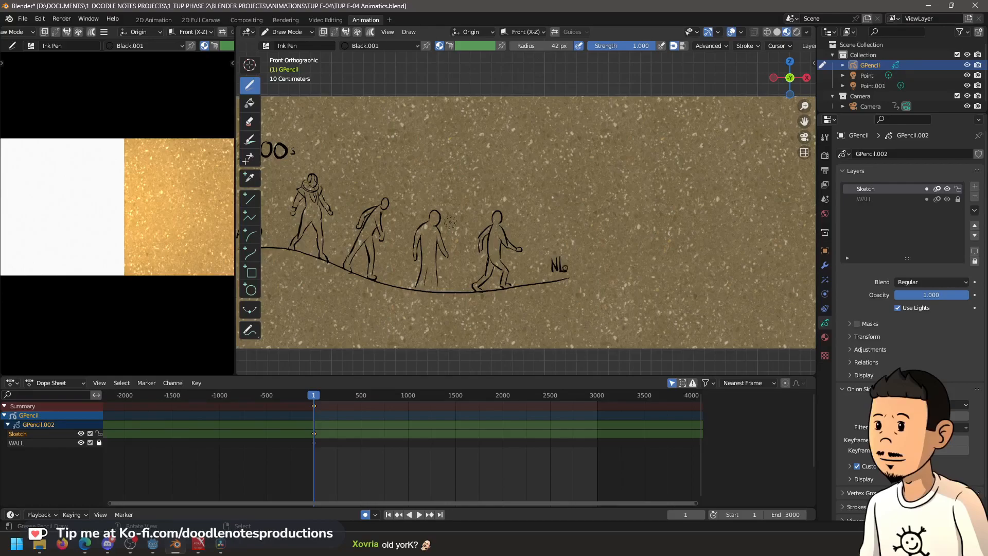
scroll(567, 246, down, 1)
key(ctrl+z)
key(ctrl+z)
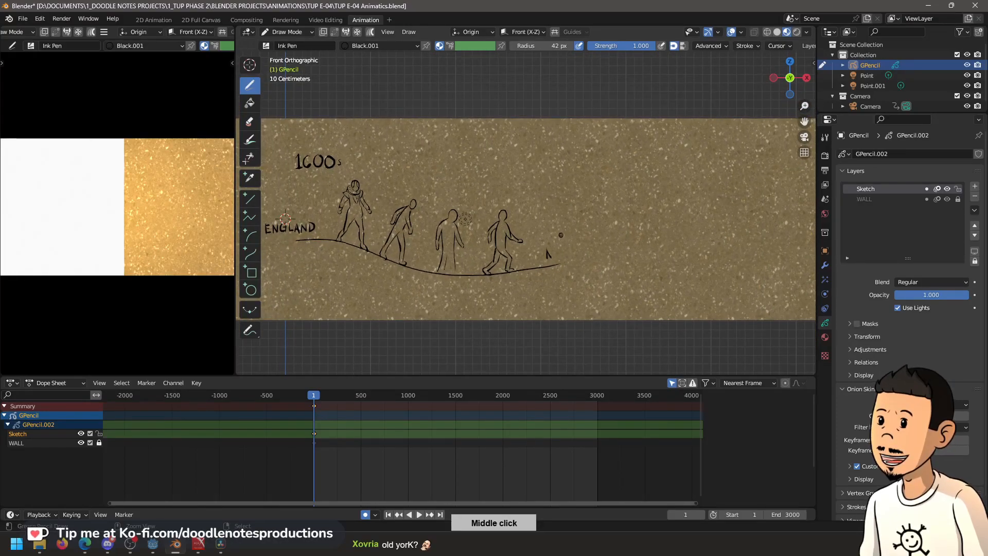
key(ctrl+z)
drag(546, 242, 546, 257)
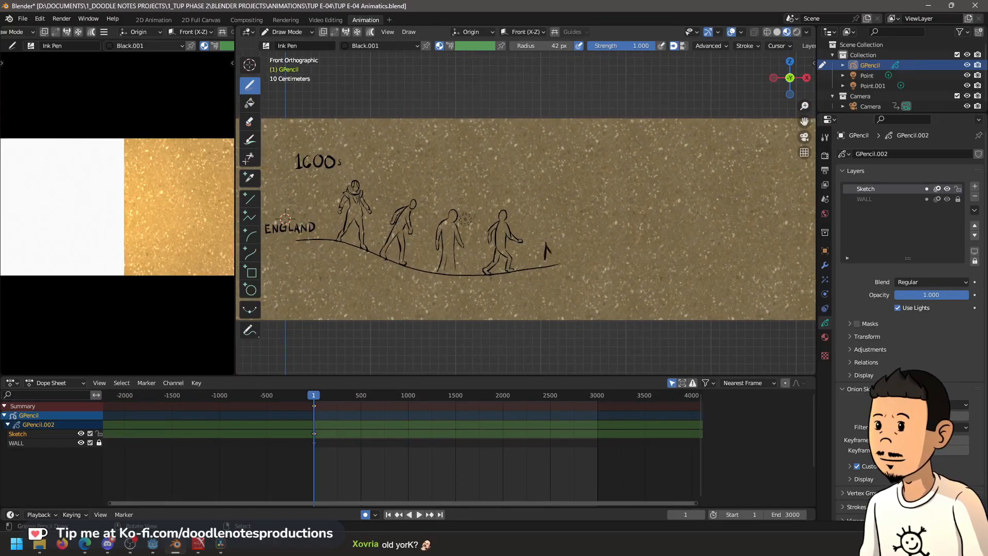
scroll(561, 243, up, 1)
key(ctrl+z)
key(ctrl+z)
key(ctrl+z)
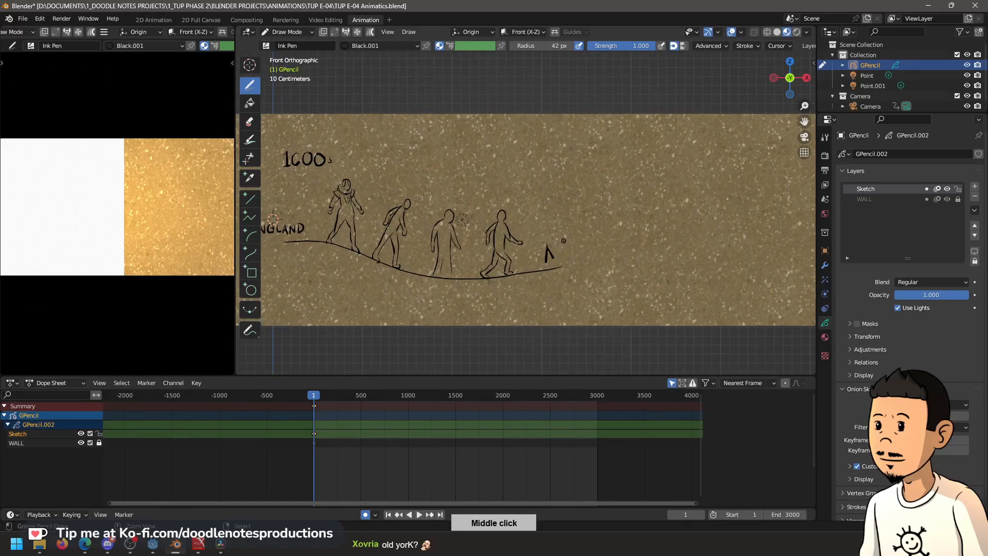
Letter NEW YORK above the far end of the ground line, ahead of the fourth figure
scroll(554, 253, up, 1)
mouse_move(550, 264)
mouse_down()
mouse_move(549, 248)
mouse_move(556, 263)
mouse_move(560, 246)
mouse_move(568, 262)
mouse_up()
mouse_move(562, 256)
mouse_down()
mouse_move(569, 250)
mouse_move(537, 253)
mouse_move(539, 263)
mouse_up()
scroll(533, 261, up, 1)
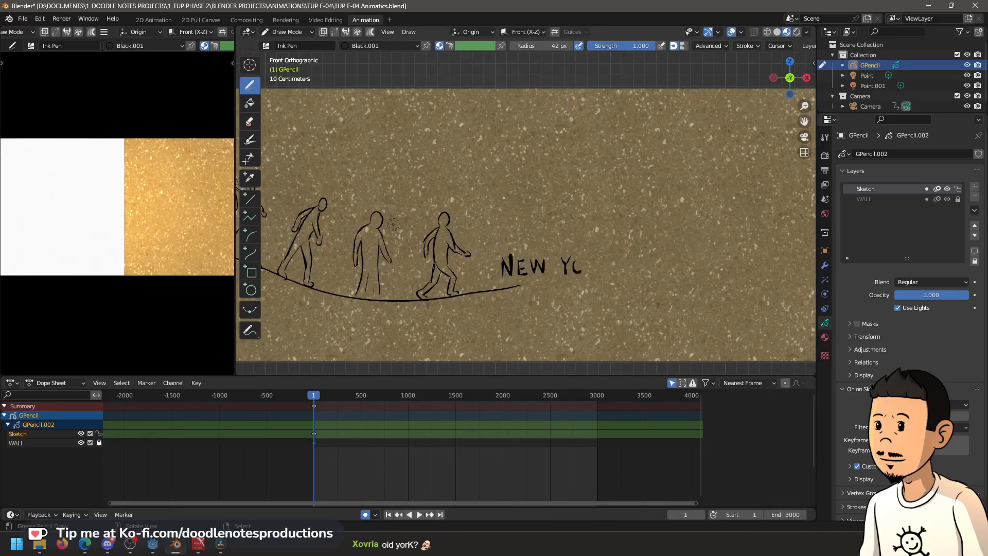
mouse_move(603, 256)
mouse_down()
mouse_move(602, 277)
mouse_move(615, 277)
mouse_up()
scroll(559, 325, down, 3)
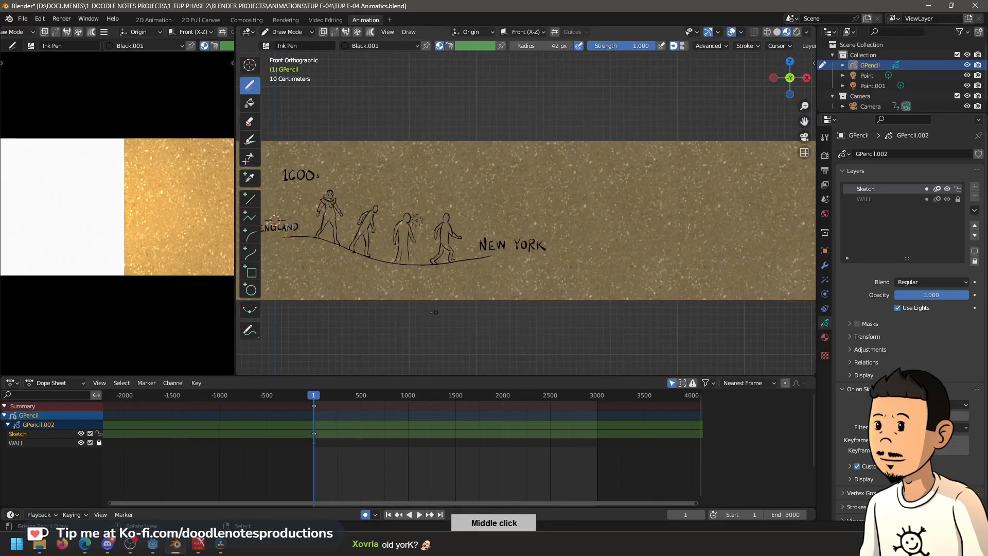
Play the camera move past both place labels and scrub back to frame 438
key(space)
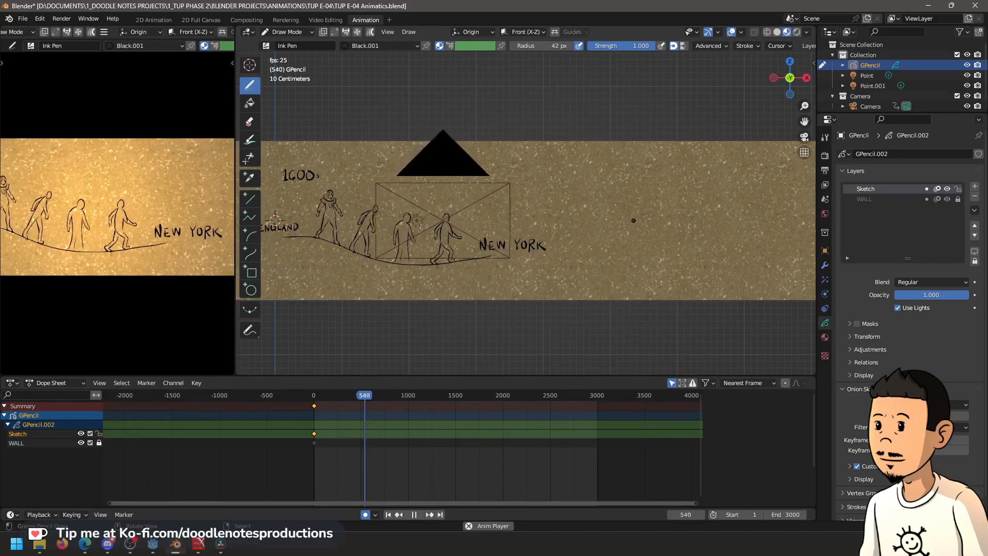
key(space)
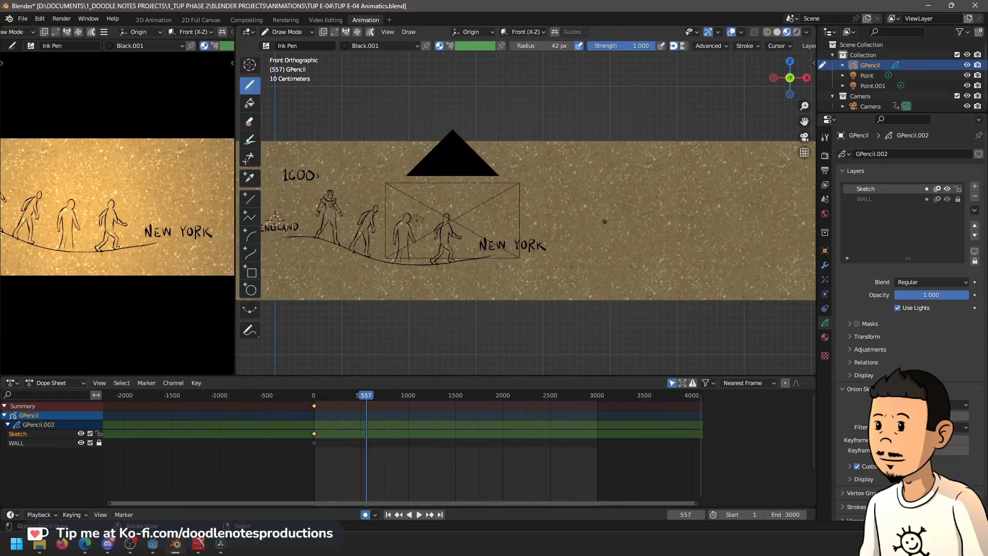
drag(520, 223, 547, 227)
click(315, 404)
drag(315, 405, 356, 402)
Circle-select the strokes of the fourth striding figure in Edit Mode and delete their points
scroll(516, 223, up, 1)
mouse_move(489, 220)
mouse_down()
mouse_move(514, 218)
mouse_move(487, 248)
mouse_move(484, 276)
mouse_move(500, 256)
mouse_move(469, 280)
mouse_move(499, 249)
mouse_up()
scroll(516, 211, up, 1)
key(Tab)
key(c)
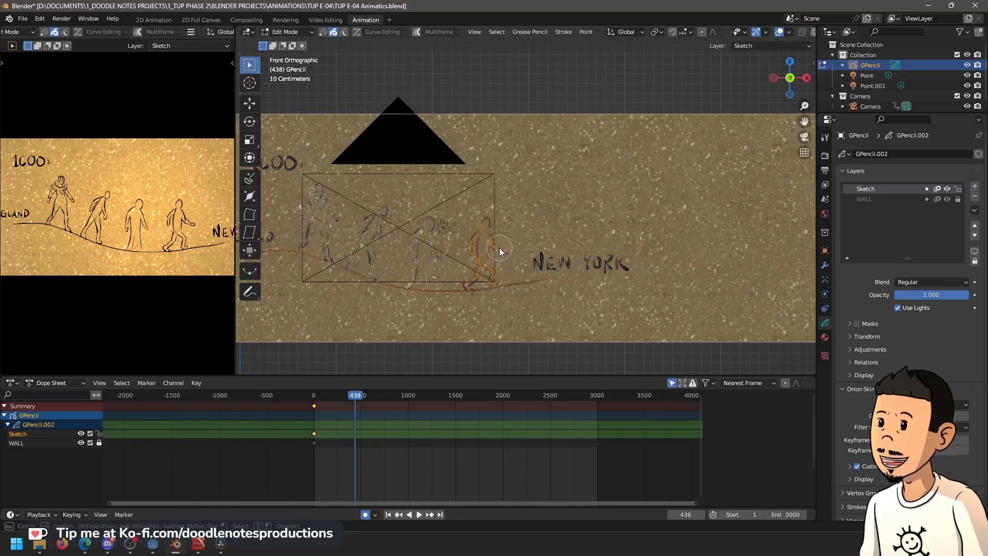
middle_click(446, 299)
right_click(514, 222)
key(x)
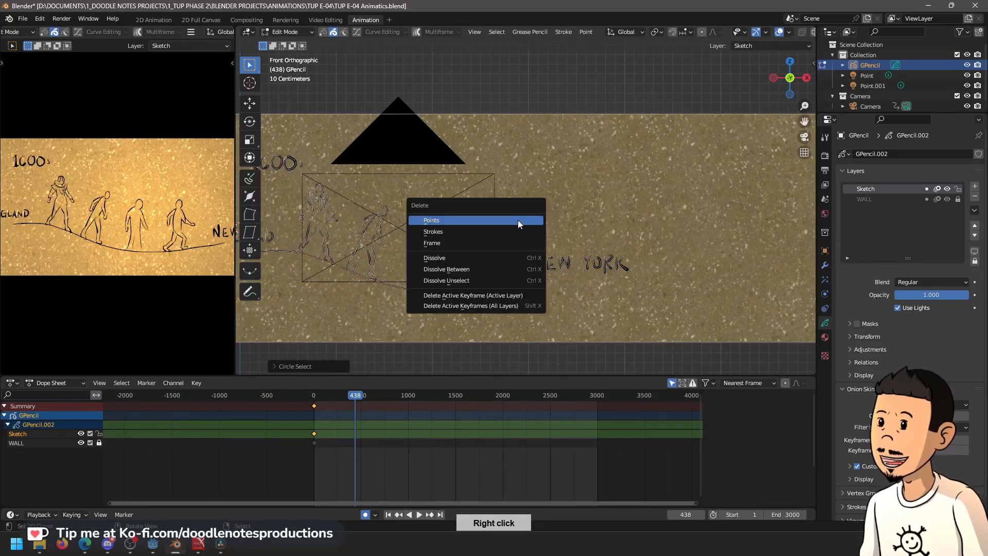
click(518, 221)
Switch back to Draw Mode, return to the Sketch keyframe at frame 1 and undo the stray stroke beside the third figure
key(ctrl+Tab)
click(538, 153)
scroll(531, 275, up, 2)
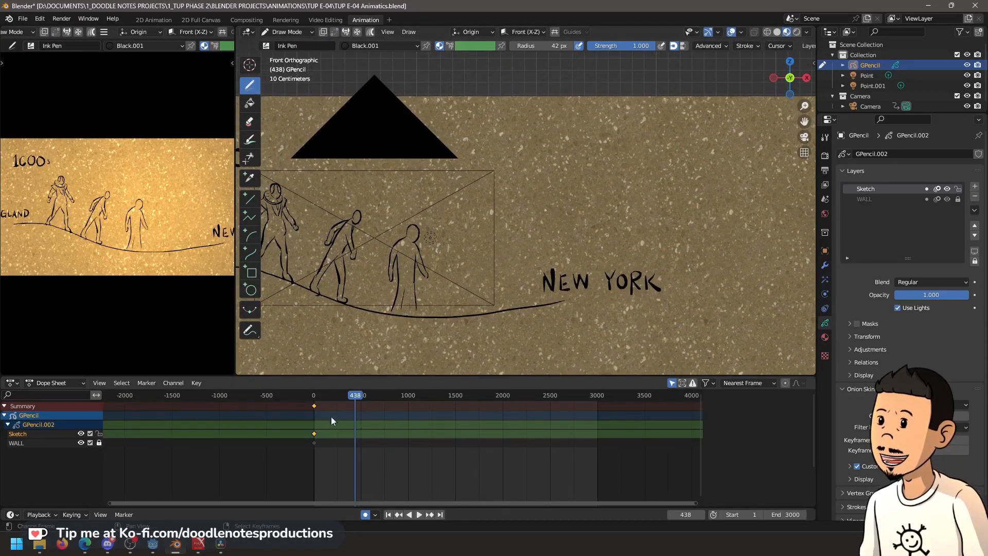
key(shift+Left)
scroll(528, 210, up, 2)
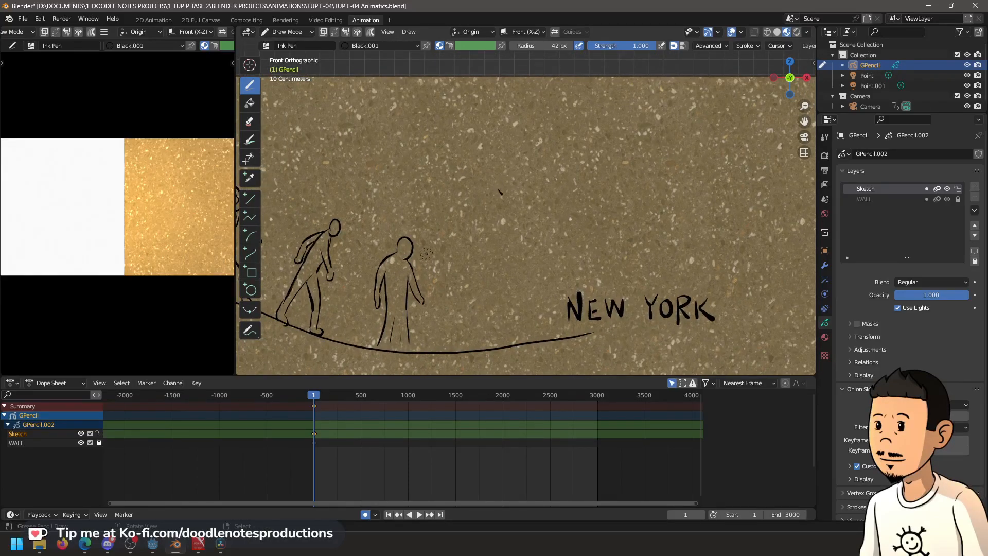
key(ctrl+z)
key(ctrl+z)
Draw a larger figure's head, V-shaped collar, torso sides and one hanging arm, between the third figure and NEW YORK
drag(514, 149, 488, 150)
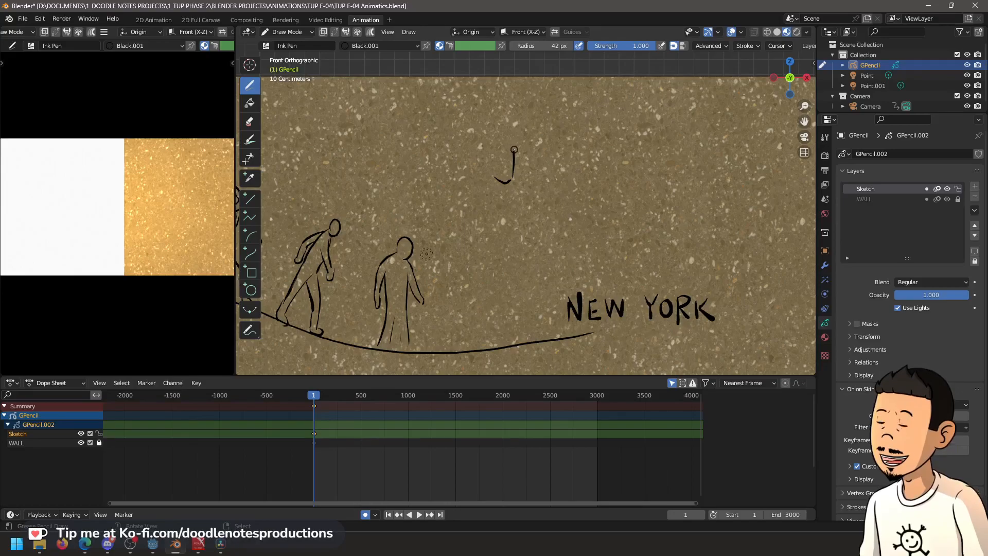
drag(488, 150, 490, 174)
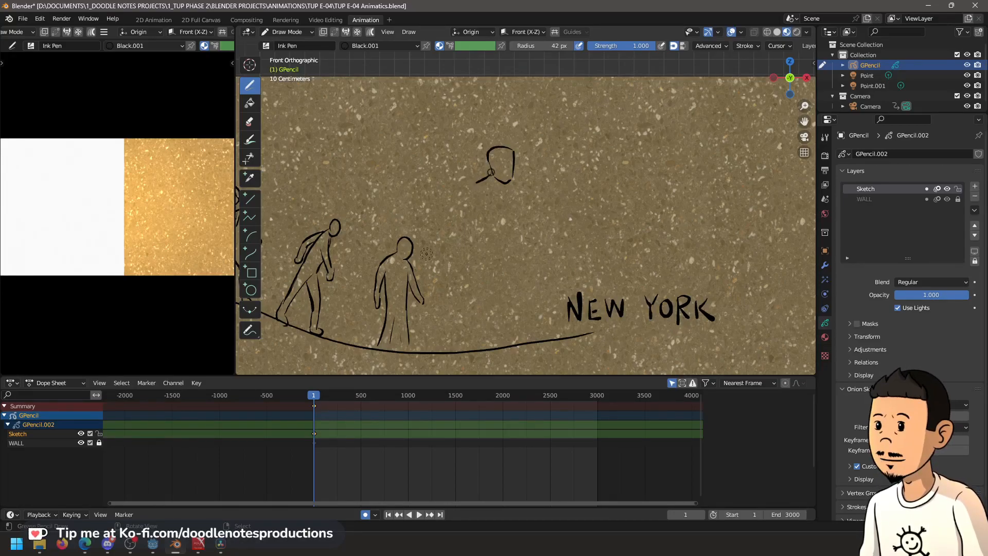
mouse_move(493, 177)
mouse_down()
mouse_move(477, 183)
mouse_move(506, 217)
mouse_up()
drag(475, 183, 488, 252)
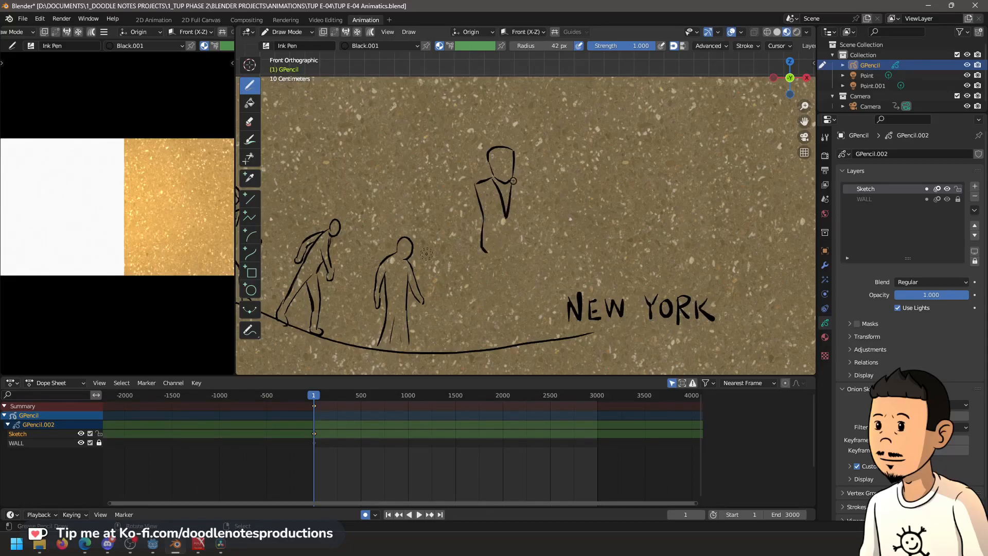
drag(525, 219, 525, 251)
drag(471, 189, 459, 226)
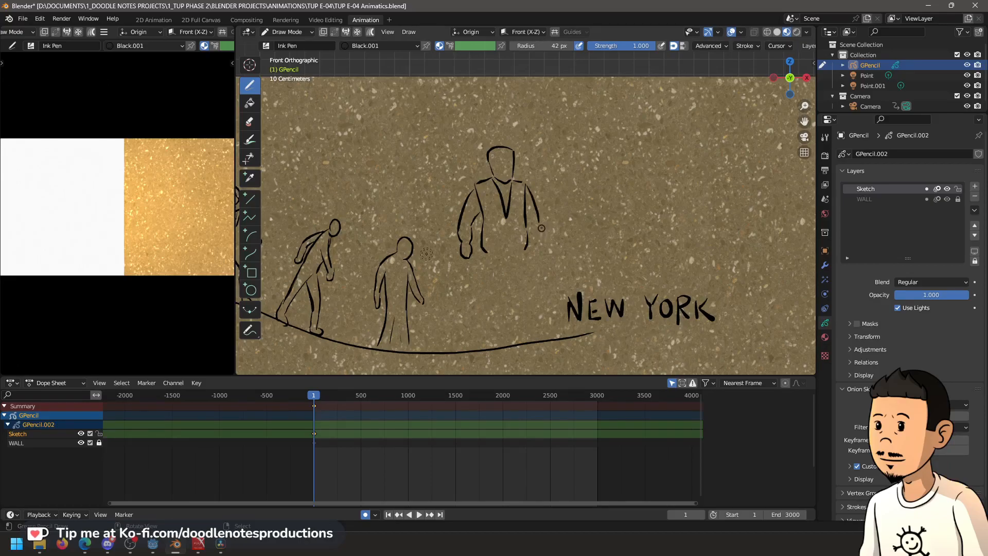
key(ctrl+z)
Draw the large figure's belt line and both legs down to the ground curve, undoing the unwanted strokes
drag(502, 253, 524, 249)
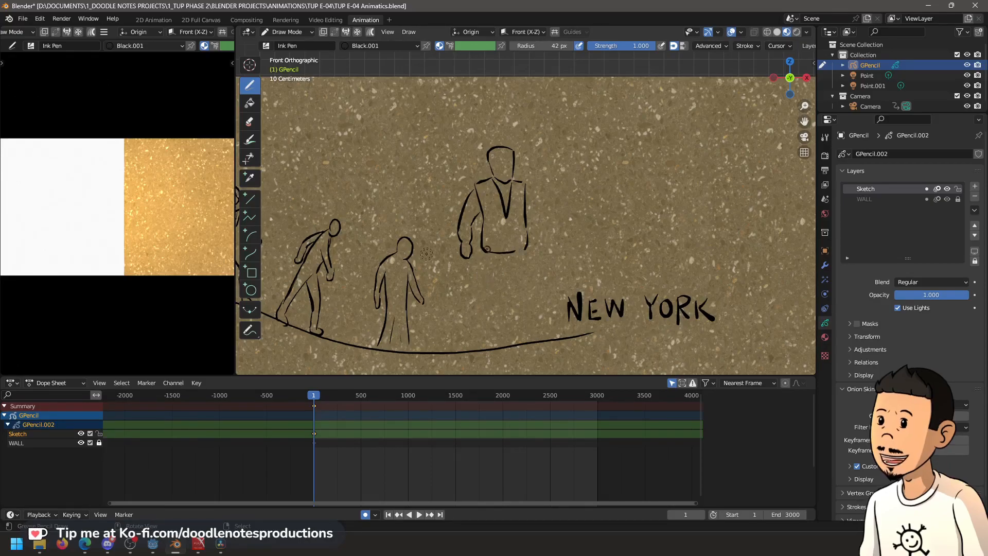
drag(484, 251, 480, 287)
key(ctrl+z)
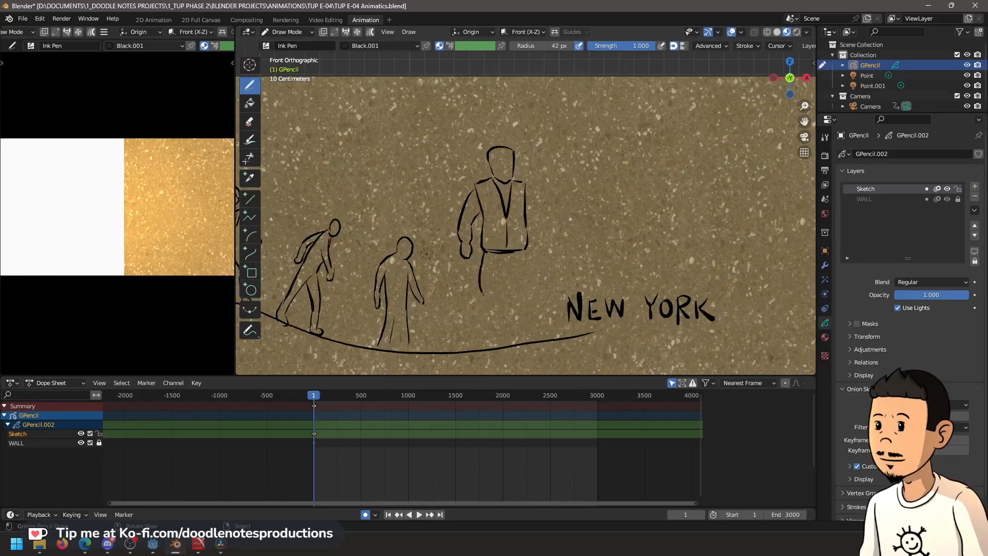
drag(509, 269, 503, 296)
key(ctrl+z)
key(ctrl+z)
mouse_move(483, 293)
mouse_down()
mouse_move(481, 317)
mouse_move(493, 314)
mouse_move(487, 346)
mouse_up()
mouse_move(527, 250)
mouse_down()
mouse_move(513, 317)
mouse_move(527, 338)
mouse_up()
key(ctrl+z)
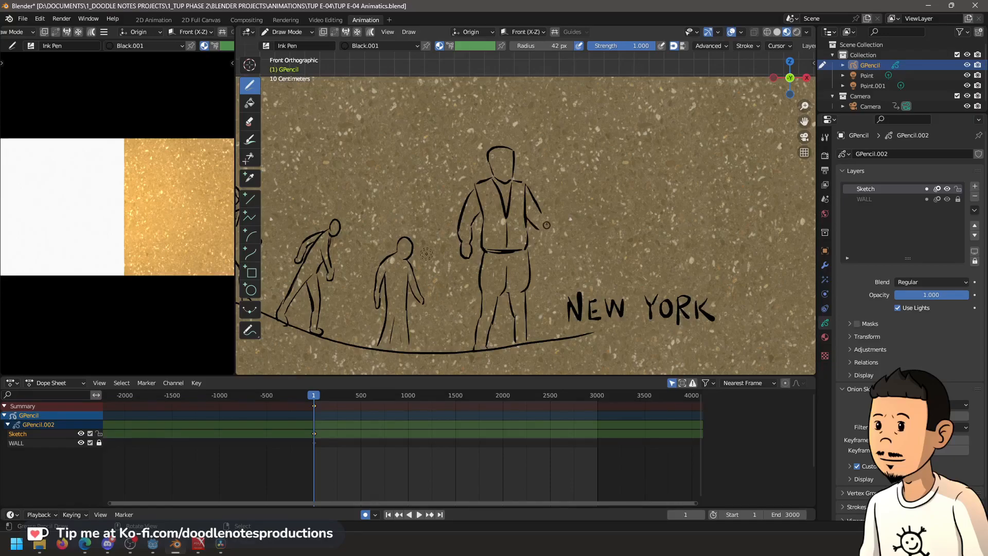
Draw the large figure's second arm and hand, and add a handle and holster at the hip beside the first hand
drag(543, 212, 553, 235)
mouse_move(533, 193)
mouse_down()
mouse_move(542, 214)
mouse_move(531, 186)
mouse_move(546, 194)
mouse_up()
key(ctrl+z)
drag(451, 240, 473, 251)
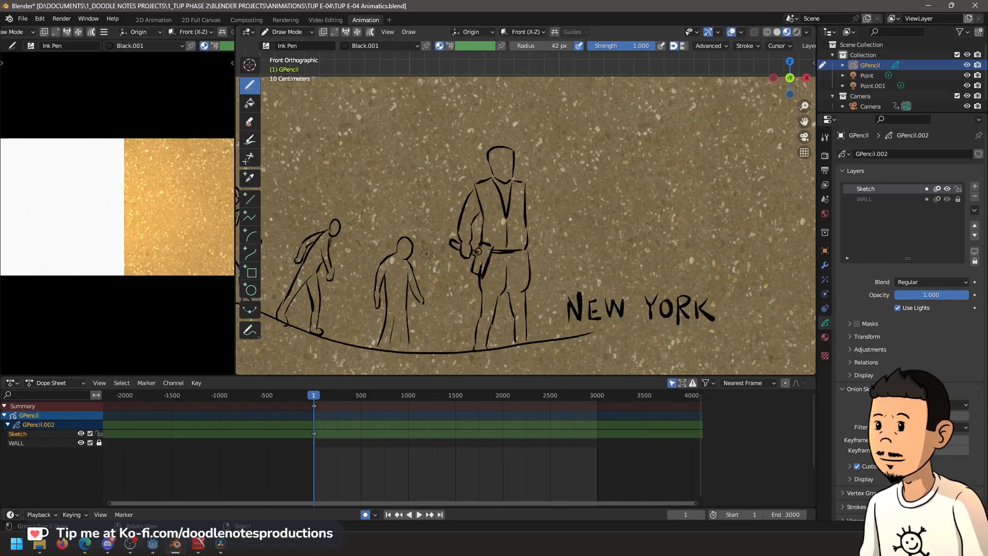
drag(531, 212, 544, 245)
drag(540, 245, 548, 251)
Circle-select the NEW YORK lettering in Edit Mode, delete it, and return to Draw Mode
middle_click(668, 229)
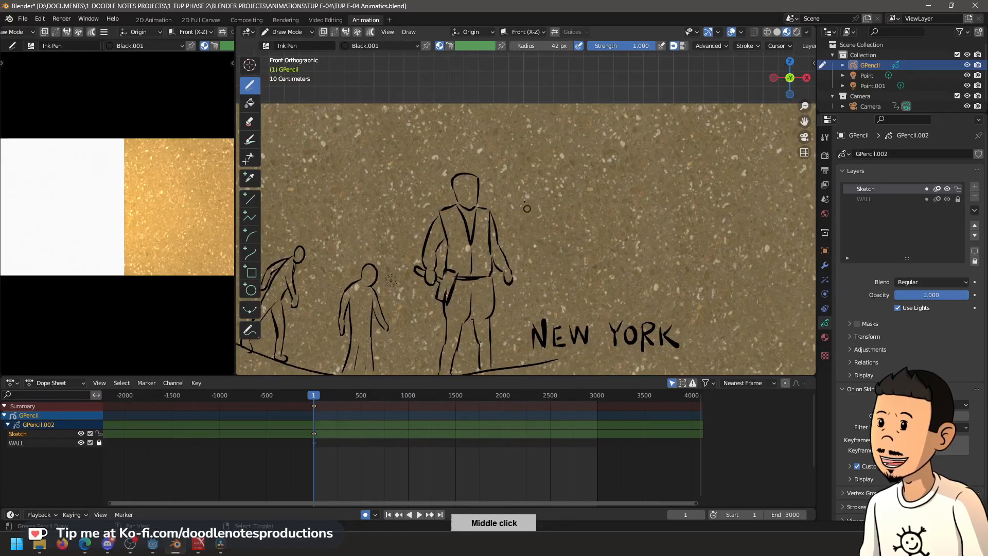
scroll(522, 177, down, 2)
middle_click(523, 177)
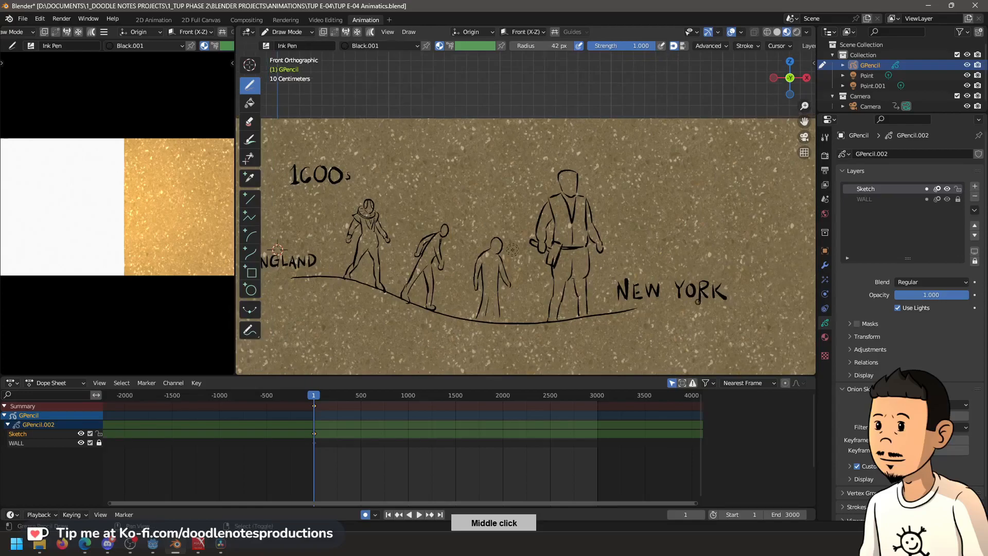
key(Tab)
key(c)
drag(710, 281, 631, 281)
right_click(665, 267)
key(Delete)
key(ctrl+Tab)
click(676, 230)
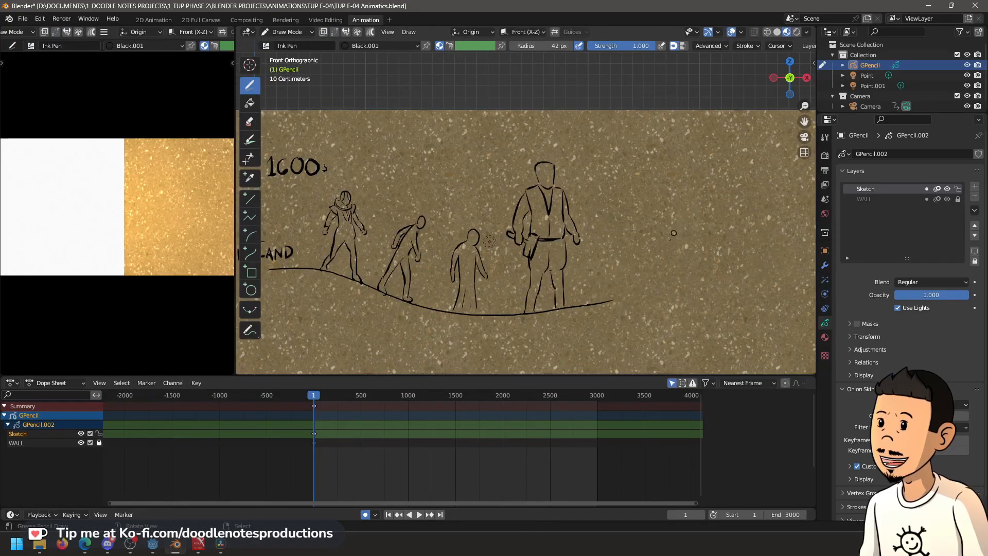
middle_click(593, 230)
scroll(622, 260, up, 1)
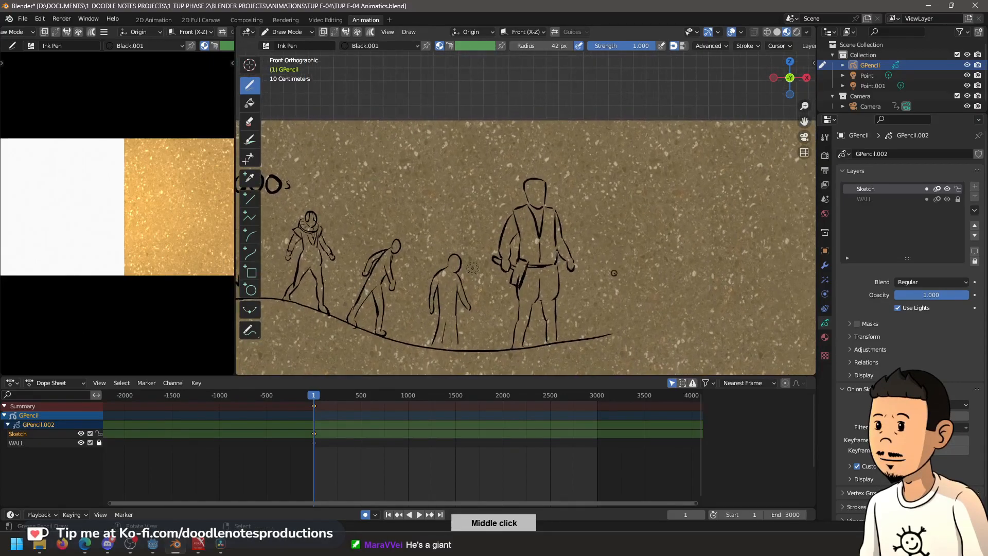
scroll(610, 271, up, 1)
middle_click(676, 275)
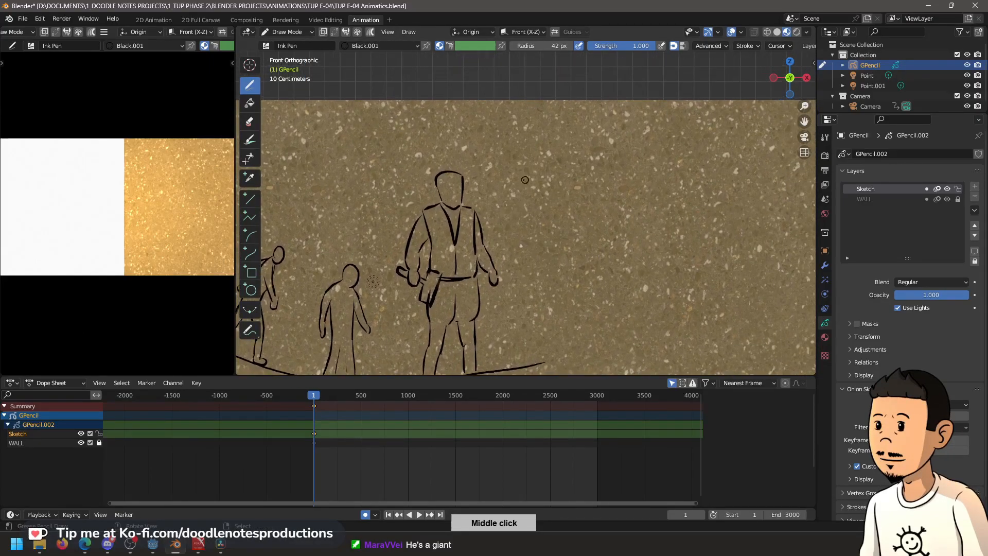
mouse_move(492, 185)
mouse_down()
mouse_move(526, 156)
mouse_move(628, 126)
mouse_move(696, 128)
mouse_up()
middle_click(696, 127)
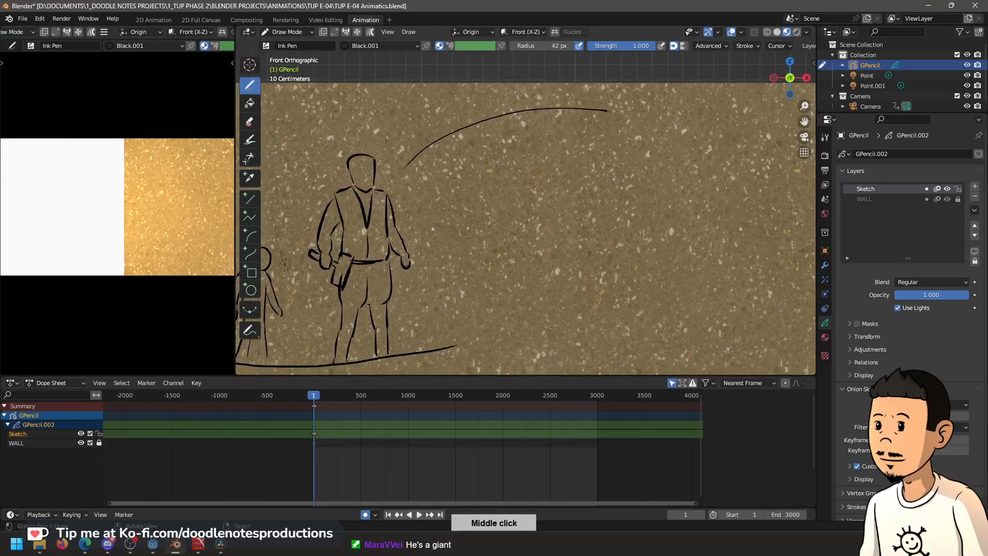
drag(609, 110, 724, 106)
key(ctrl+z)
key(ctrl+z)
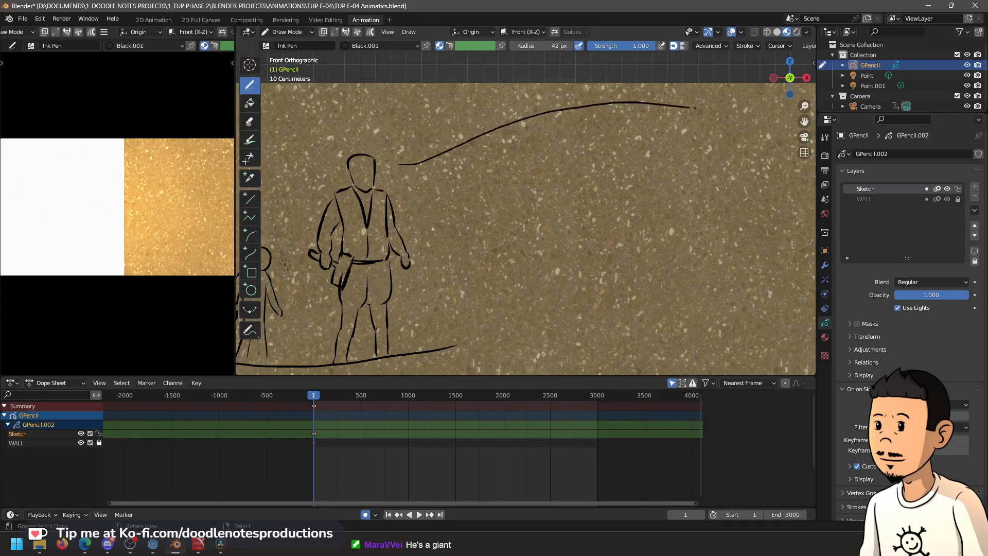
drag(695, 108, 769, 109)
key(ctrl+z)
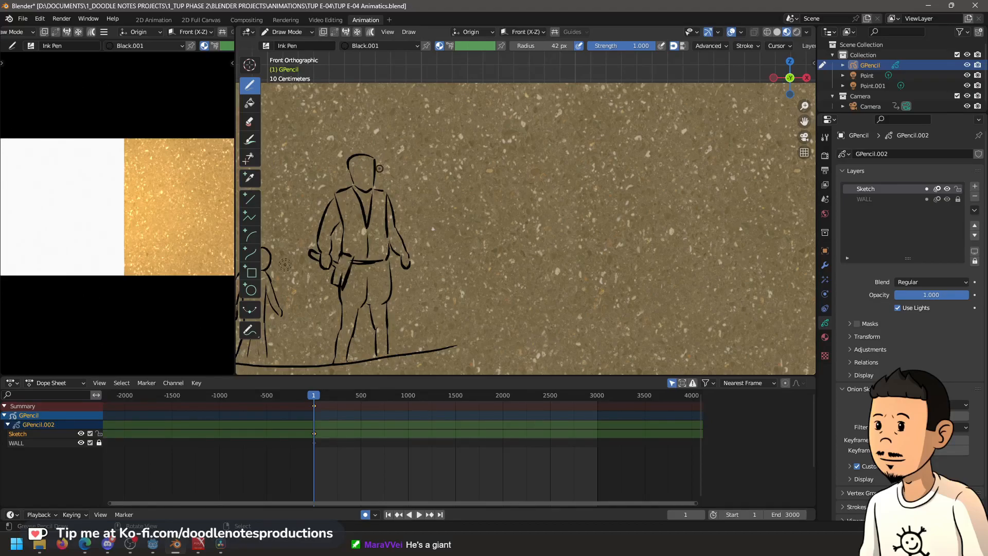
Draw two diverging lines from the large figure's head, one rising toward the wall's upper edge and one sweeping down toward its lower edge
drag(384, 169, 641, 92)
drag(383, 182, 425, 191)
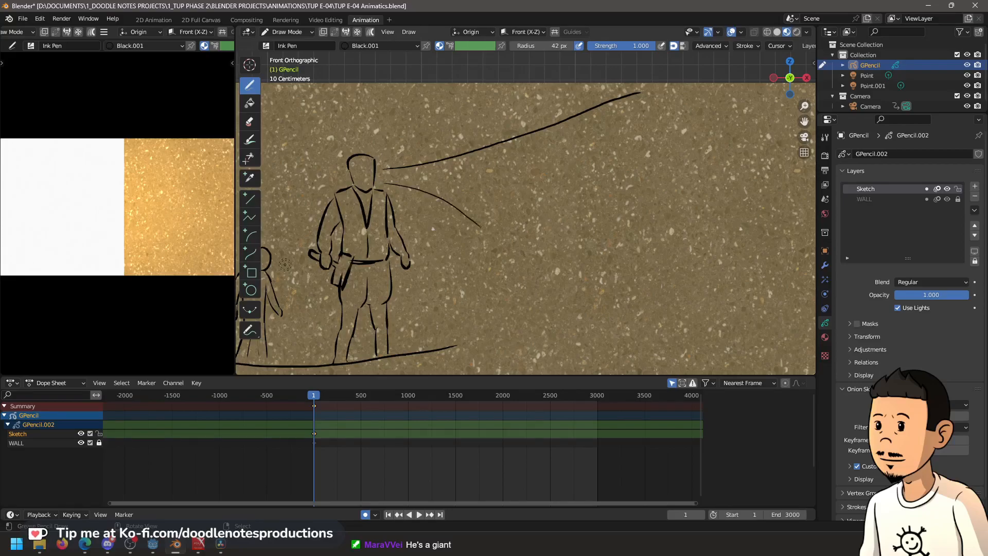
drag(559, 303, 742, 346)
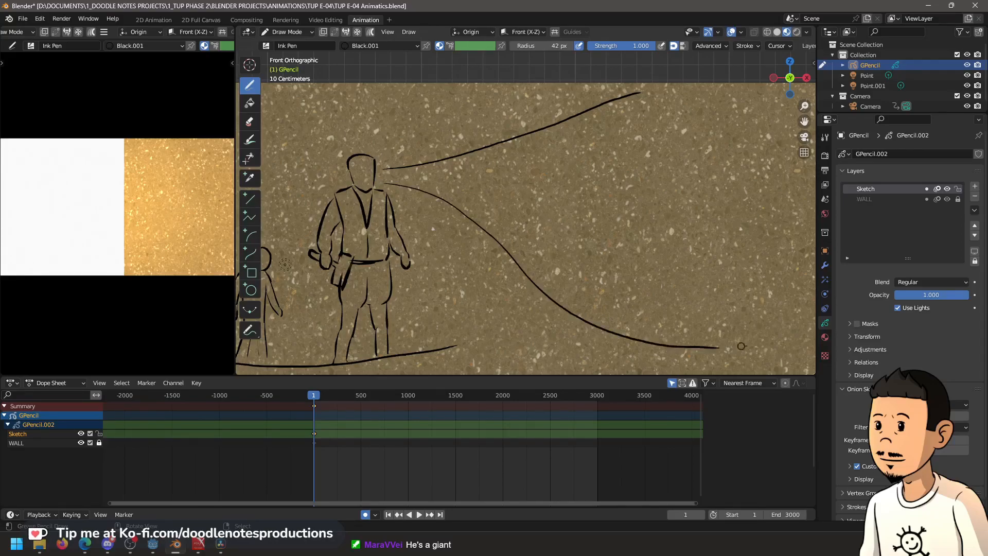
Play the camera move from frame 1 to frame 507 to check the large figure and the diverging lines in the camera view
middle_click(733, 315)
middle_click(735, 304)
middle_click(636, 247)
shift+middle_click(583, 279)
ctrl+middle_click(697, 282)
shift+middle_click(688, 256)
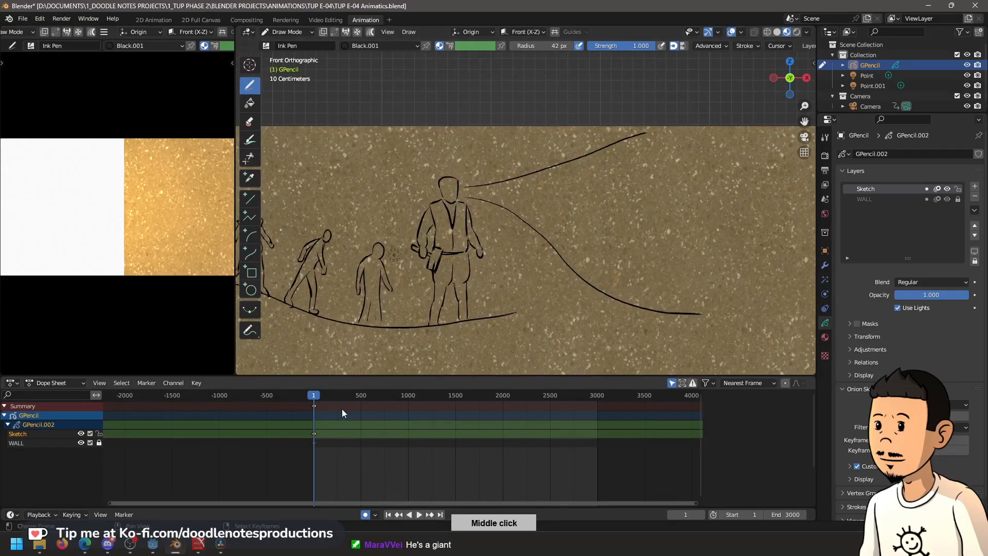
key(space)
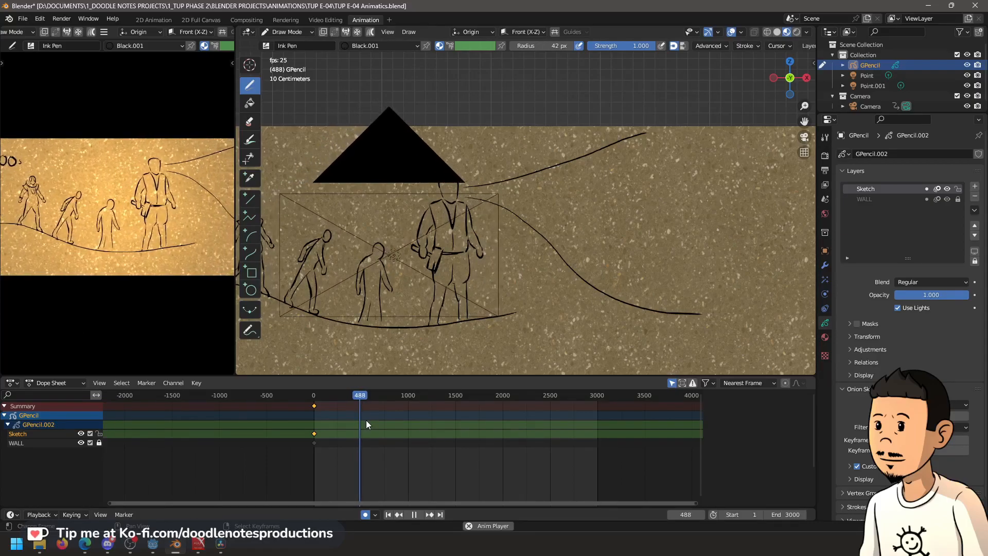
key(space)
Return to frame 1 and hand-letter BARTHOLOMEW below the ground curve under the large figure, undoing the first strokes
scroll(540, 283, up, 2)
middle_click(540, 283)
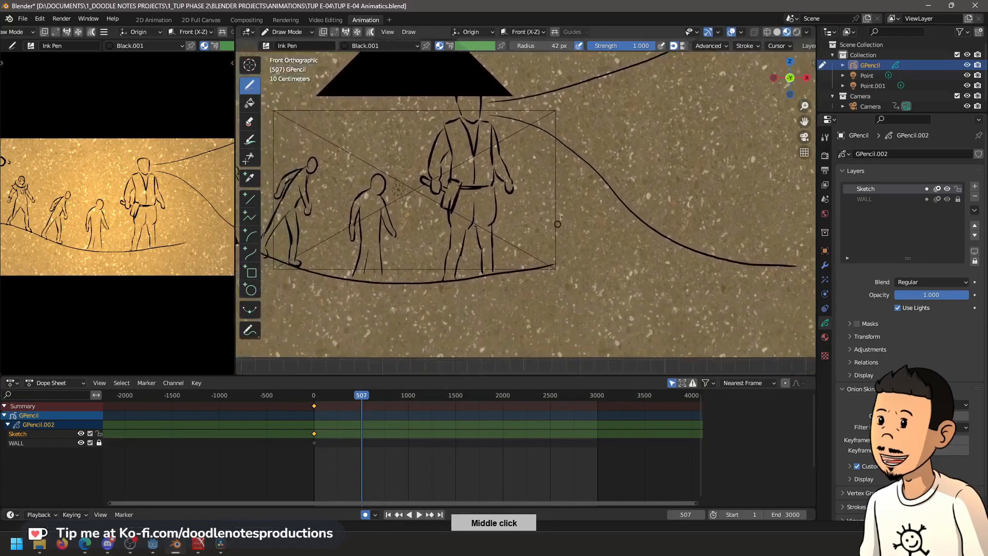
scroll(557, 224, up, 1)
drag(316, 397, 314, 407)
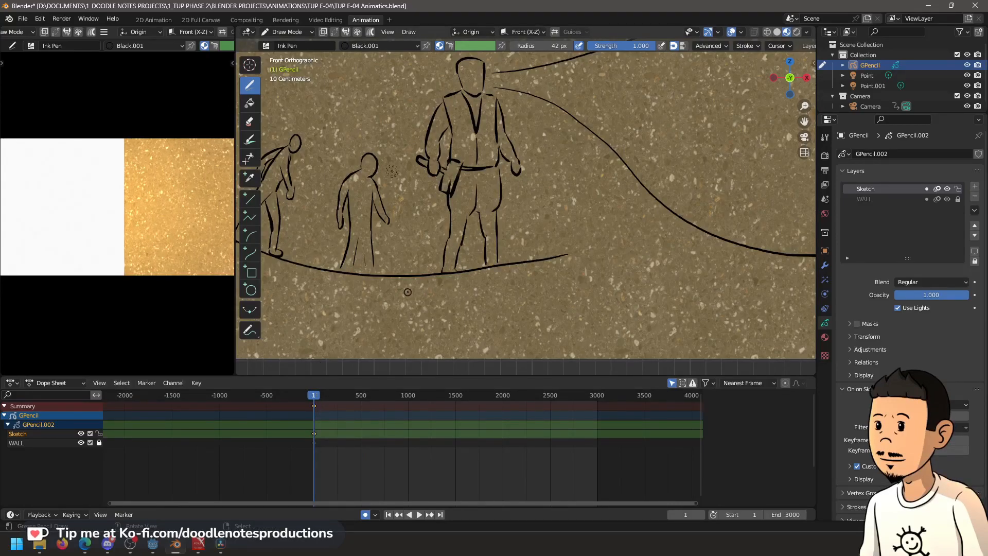
drag(408, 313, 408, 293)
key(ctrl+z)
key(ctrl+z)
key(ctrl+z)
key(ctrl+z)
mouse_move(402, 292)
mouse_down()
mouse_move(402, 307)
mouse_move(413, 295)
mouse_move(402, 307)
mouse_move(417, 305)
mouse_up()
mouse_move(423, 293)
mouse_down()
mouse_move(432, 305)
mouse_move(454, 290)
mouse_up()
mouse_move(448, 292)
mouse_down()
mouse_move(448, 306)
mouse_move(473, 292)
mouse_move(515, 298)
mouse_up()
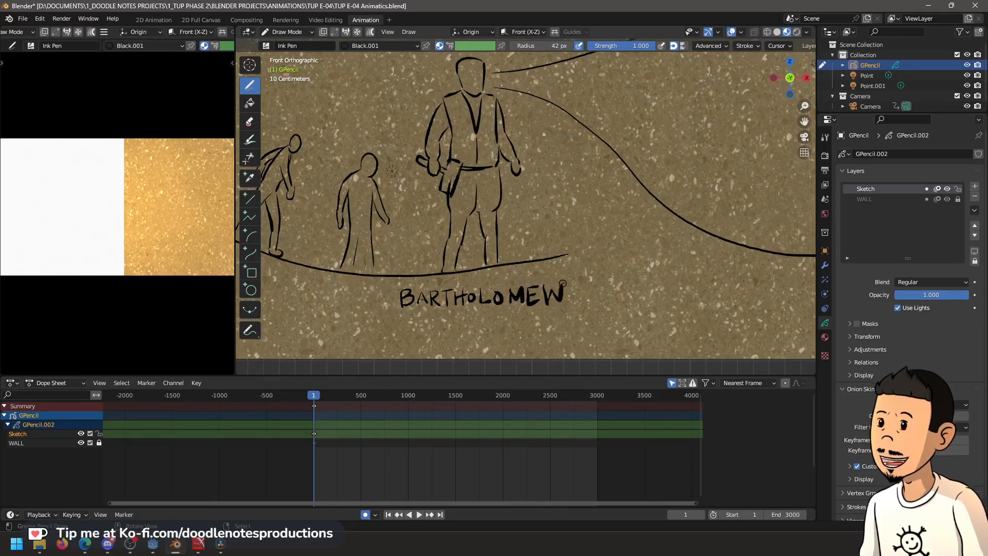
Hand-letter OF SANDWICH on a second line below BARTHOLOMEW
drag(405, 327, 410, 325)
drag(418, 326, 418, 342)
mouse_move(506, 321)
mouse_down()
mouse_move(506, 337)
mouse_move(525, 328)
mouse_up()
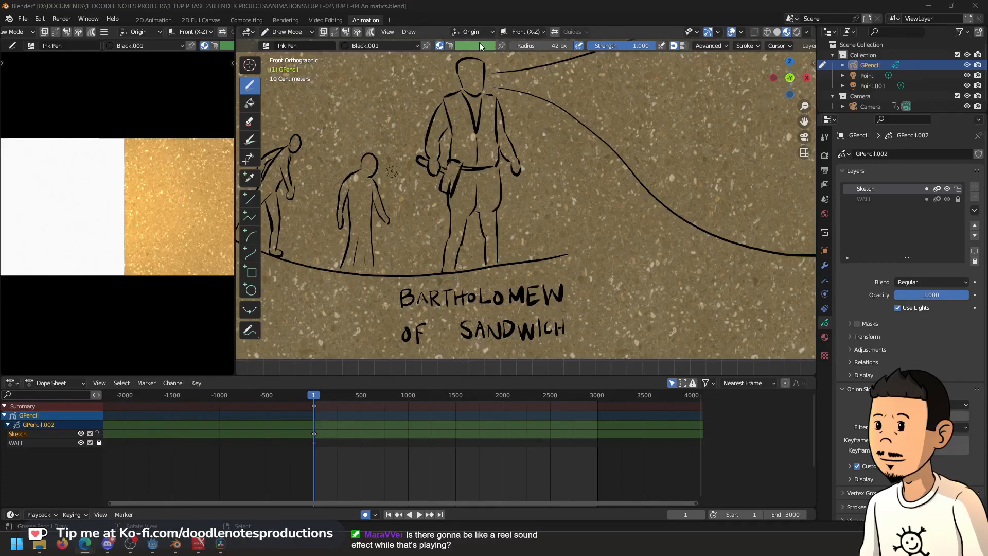
Circle-select the two-line name lettering in Edit Mode at frame 452 and try scaling it down
drag(313, 403, 357, 399)
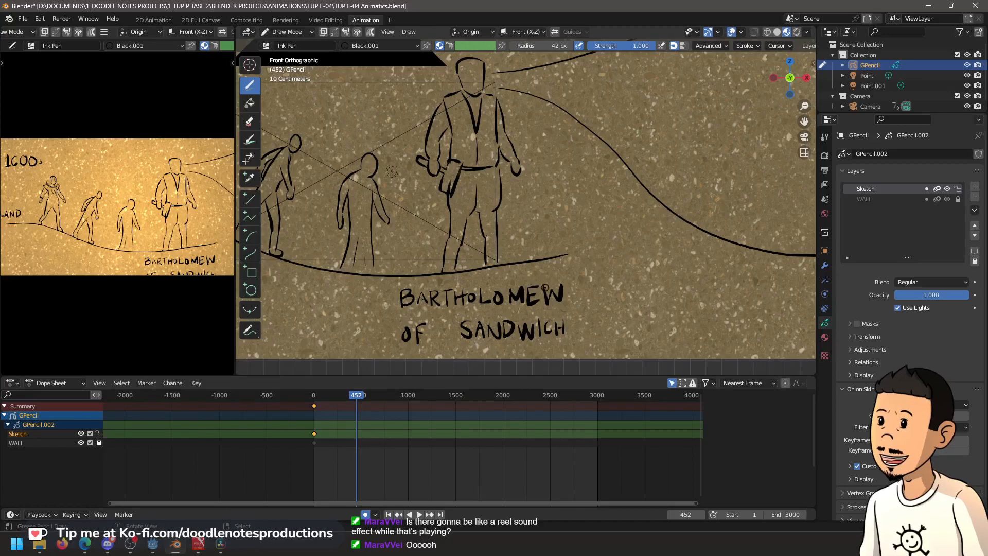
key(Tab)
key(c)
drag(415, 313, 536, 317)
key(Escape)
key(s)
click(526, 309)
scroll(527, 310, down, 2)
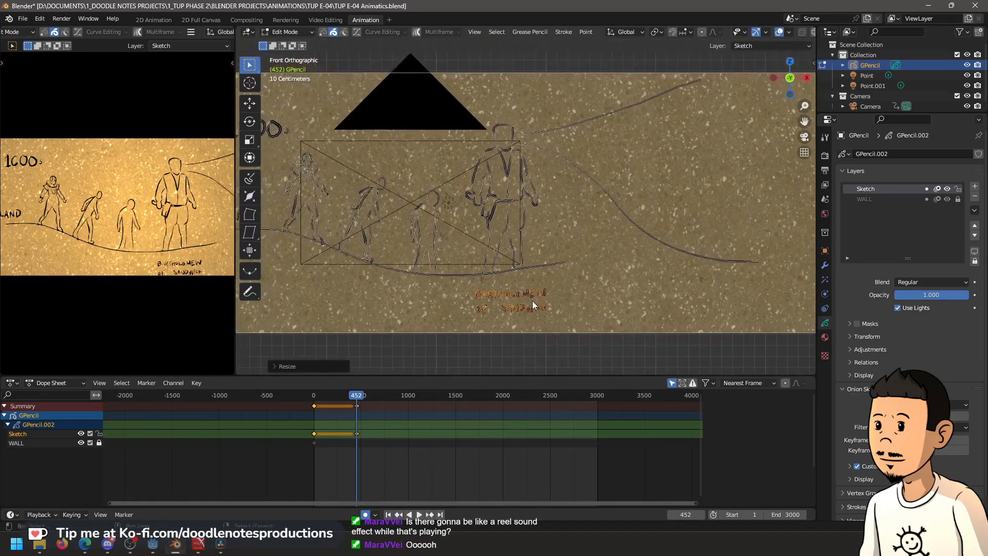
key(g)
key(Escape)
Delete the extra Sketch keyframe at frame 452 and go back to frame 1
click(319, 406)
click(357, 434)
key(Delete)
key(shift+Left)
key(space)
key(Escape)
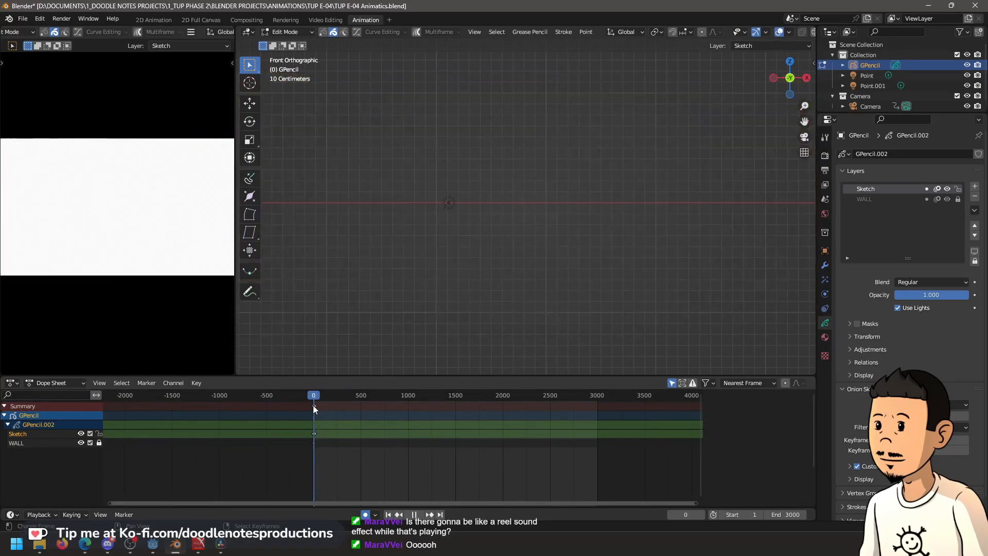
key(Right)
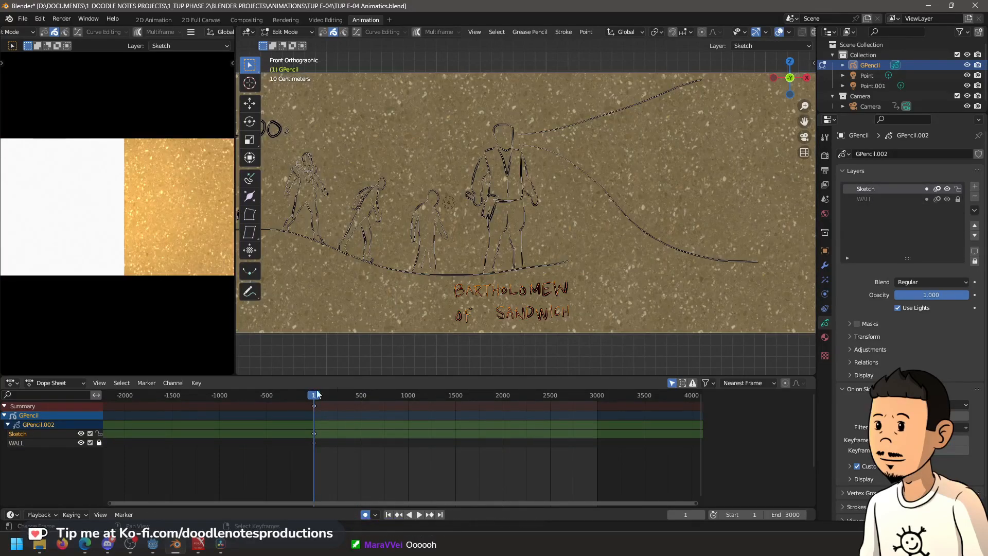
Move the selected name lettering up beside the large figure's head and scale it down
key(g)
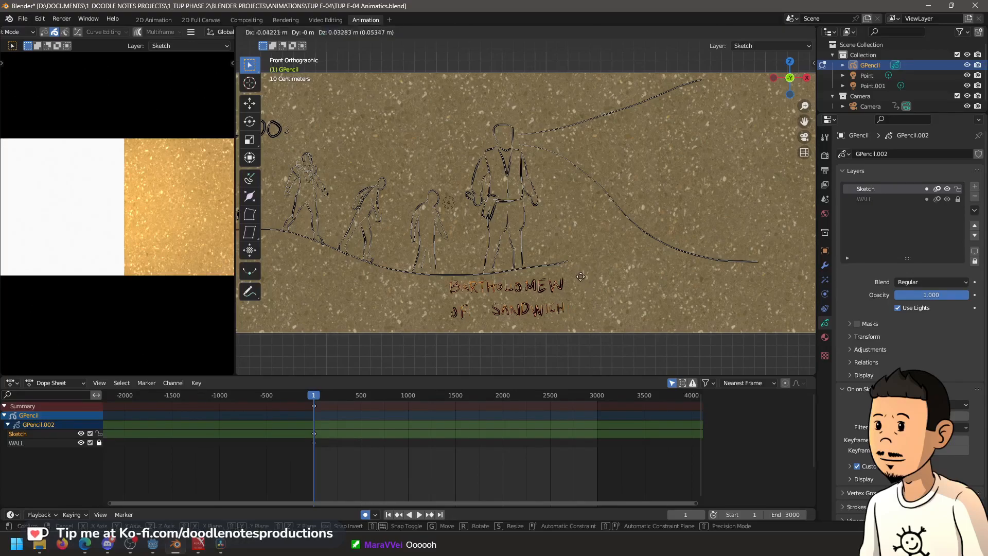
click(495, 124)
key(s)
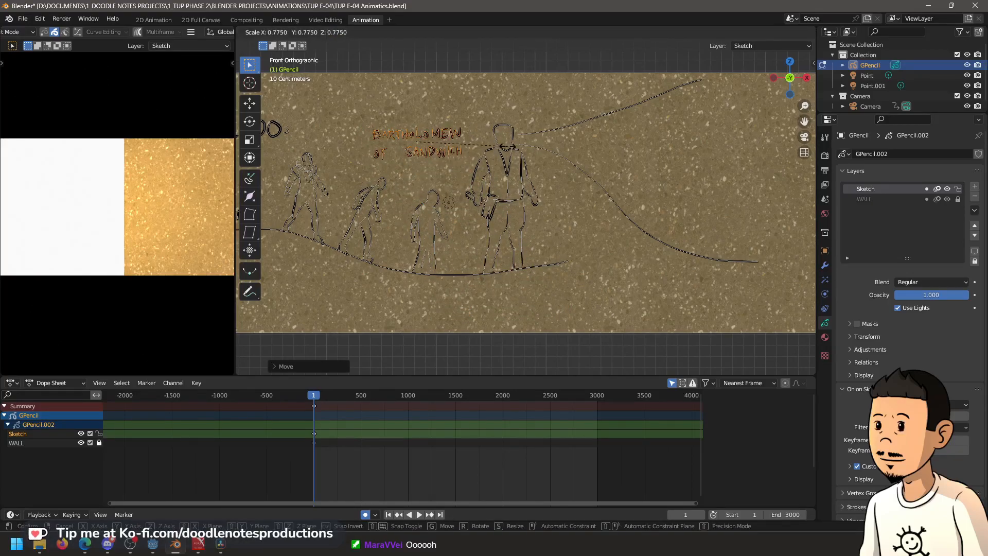
click(517, 144)
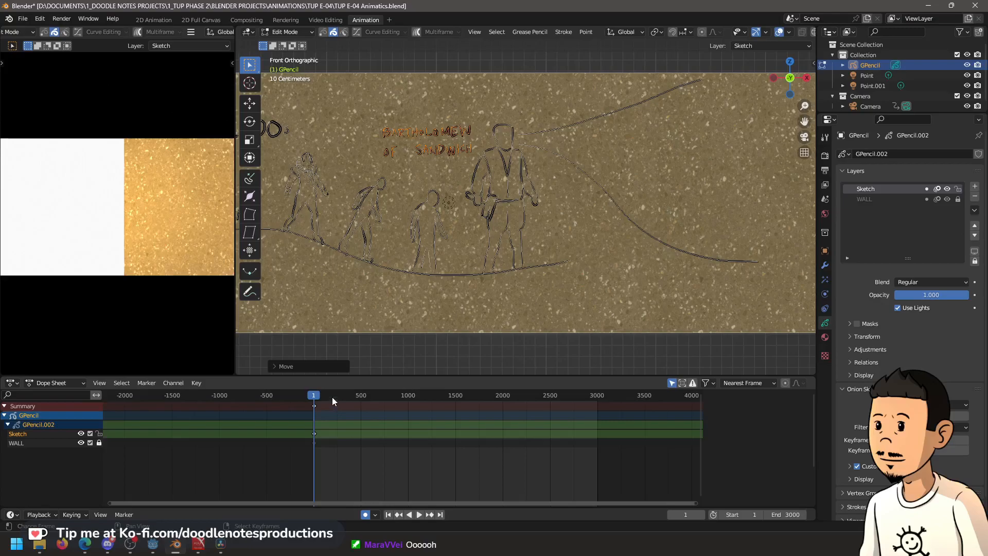
Play the camera move from about frame 440 to frame 589 to check the lettering's placement in the camera view
key(space)
click(354, 396)
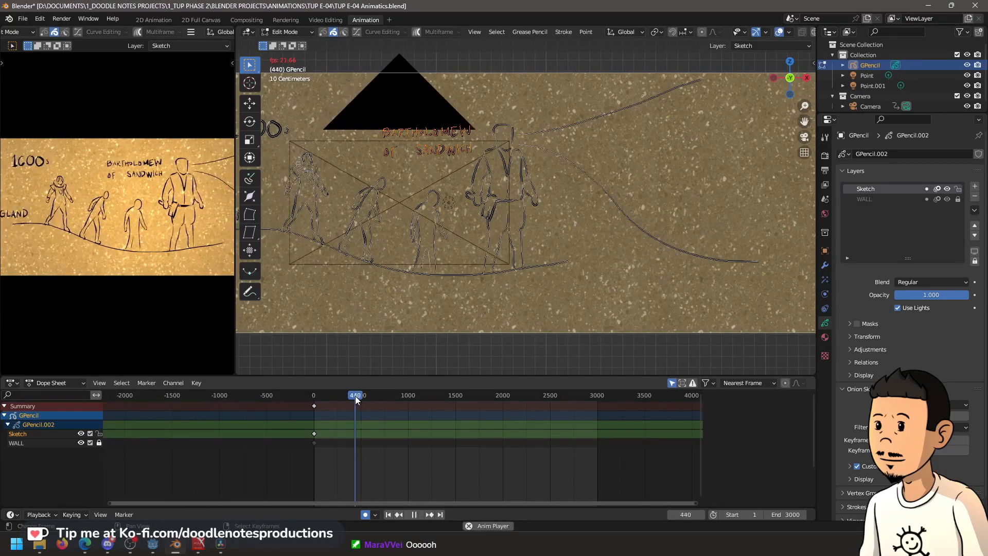
key(space)
key(space)
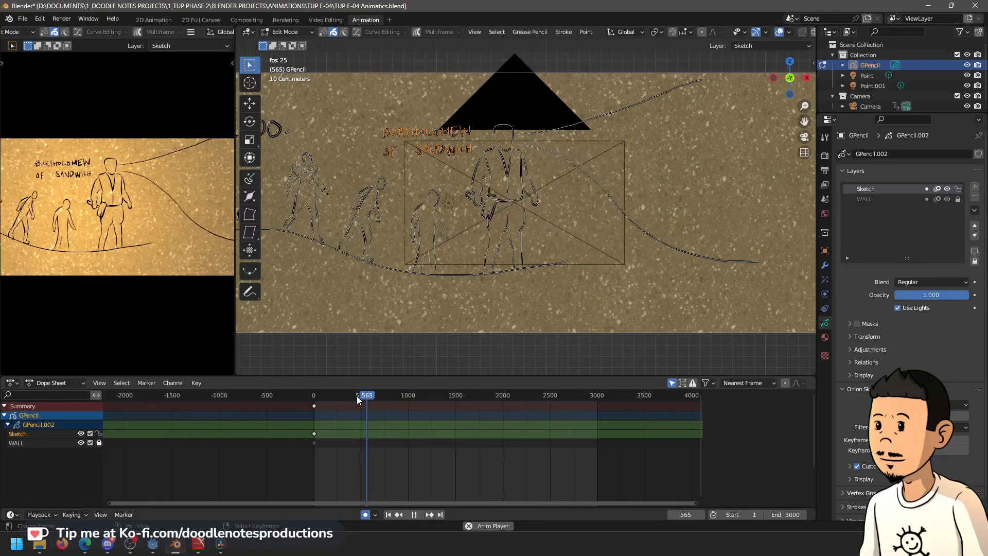
key(space)
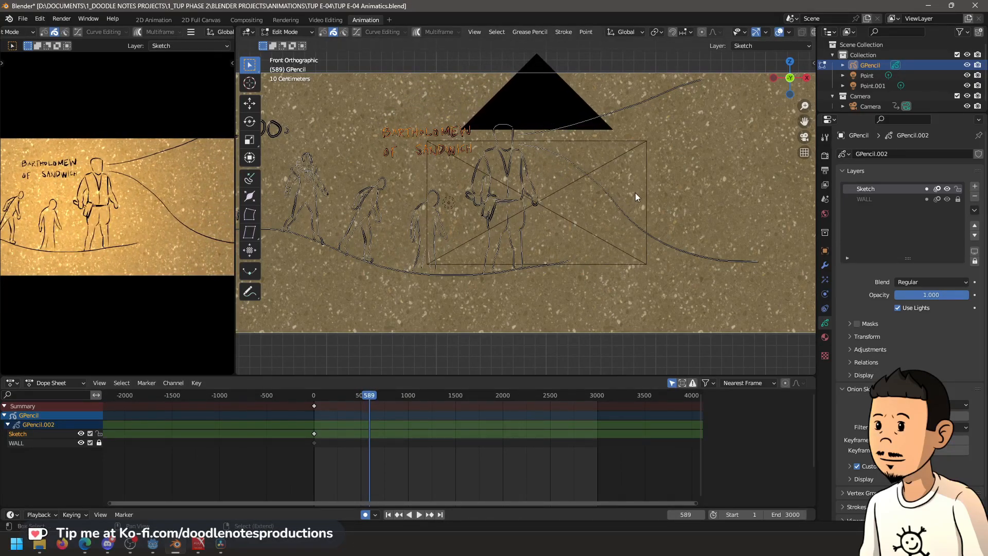
Return to frame 1, delete the lower line running from the large figure's head, and switch back to Draw Mode
key(shift+Left)
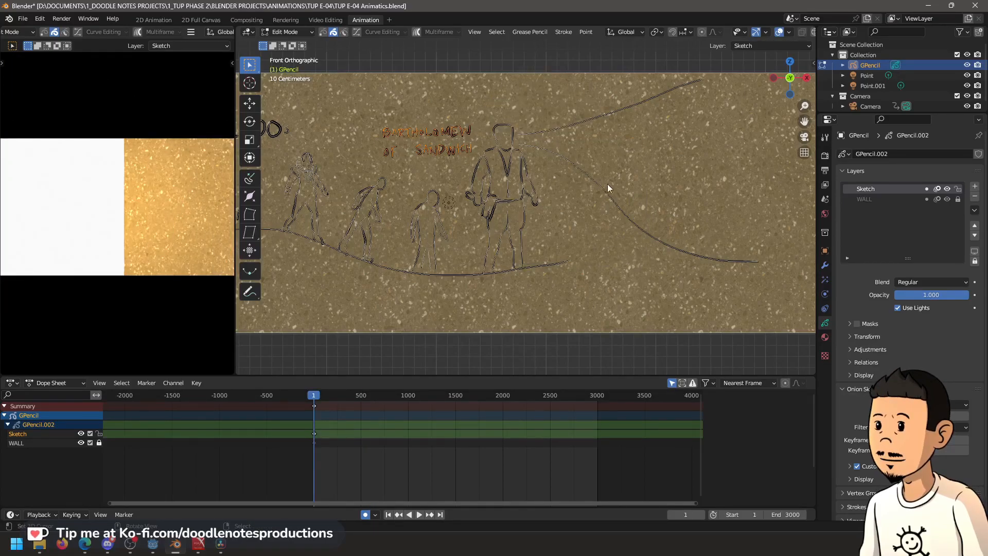
right_click(643, 228)
key(x)
click(653, 120)
mouse_move(672, 168)
mouse_down()
mouse_move(597, 242)
mouse_move(619, 241)
mouse_up()
key(ctrl+Tab)
click(623, 216)
middle_click(567, 207)
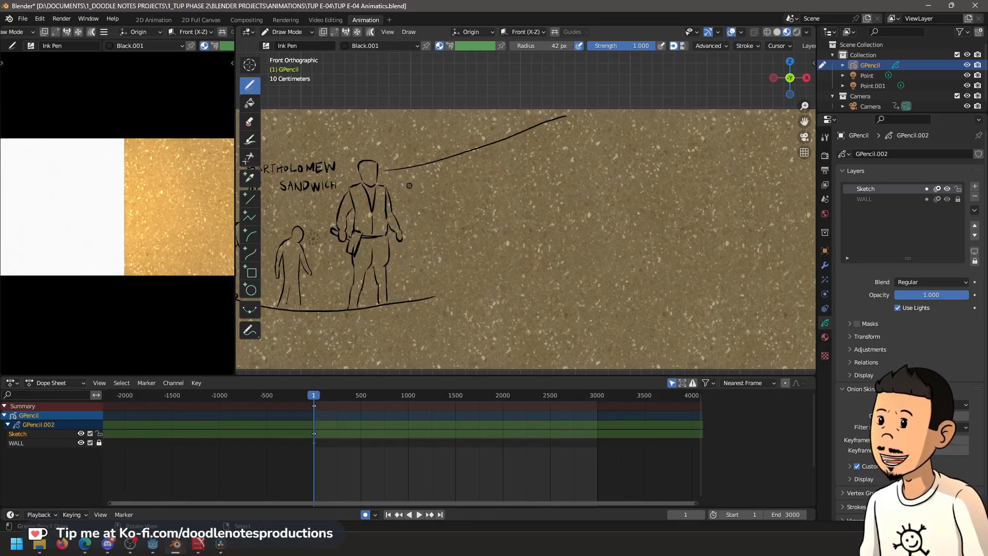
drag(384, 180, 453, 251)
drag(482, 291, 577, 351)
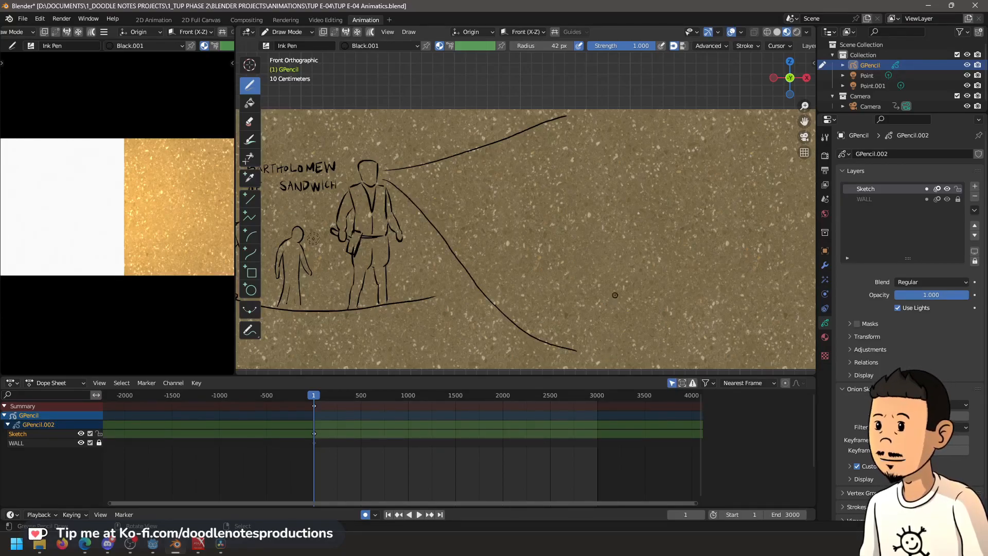
mouse_move(666, 261)
mouse_down()
mouse_move(620, 255)
mouse_move(609, 267)
mouse_up()
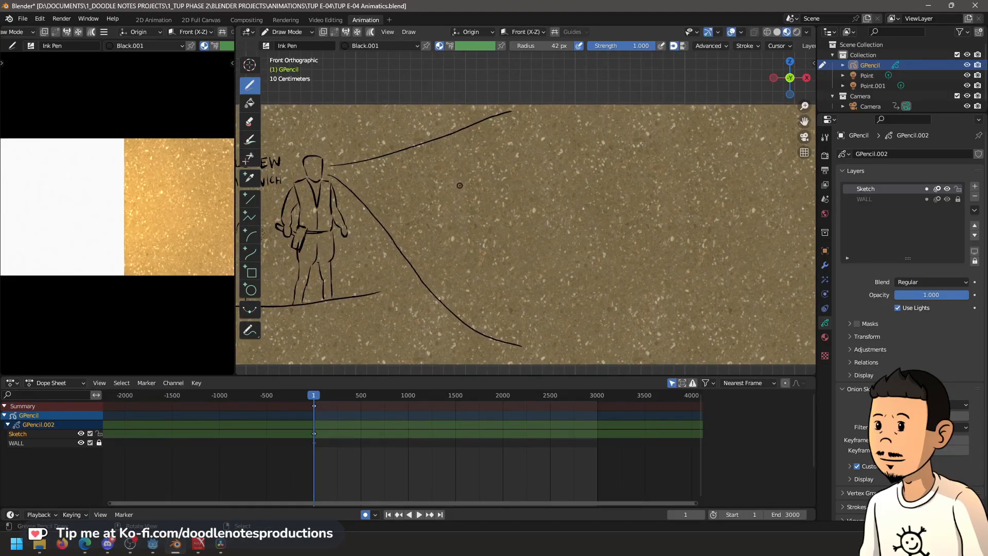
key(ctrl+z)
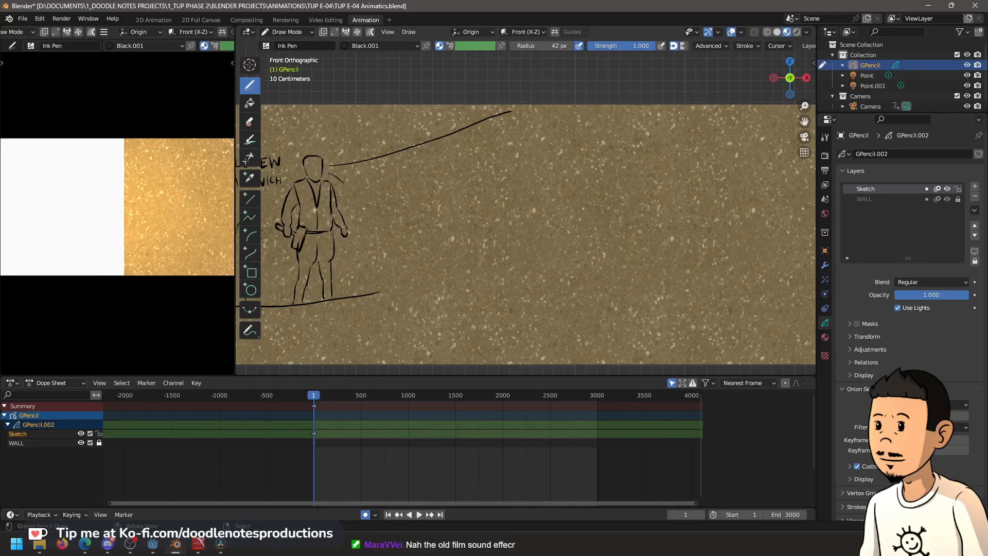
Draw a curved slope line from the large figure's shoulder down to the wall's lower edge and save the file
mouse_move(403, 287)
mouse_down()
mouse_move(443, 331)
mouse_move(485, 346)
mouse_up()
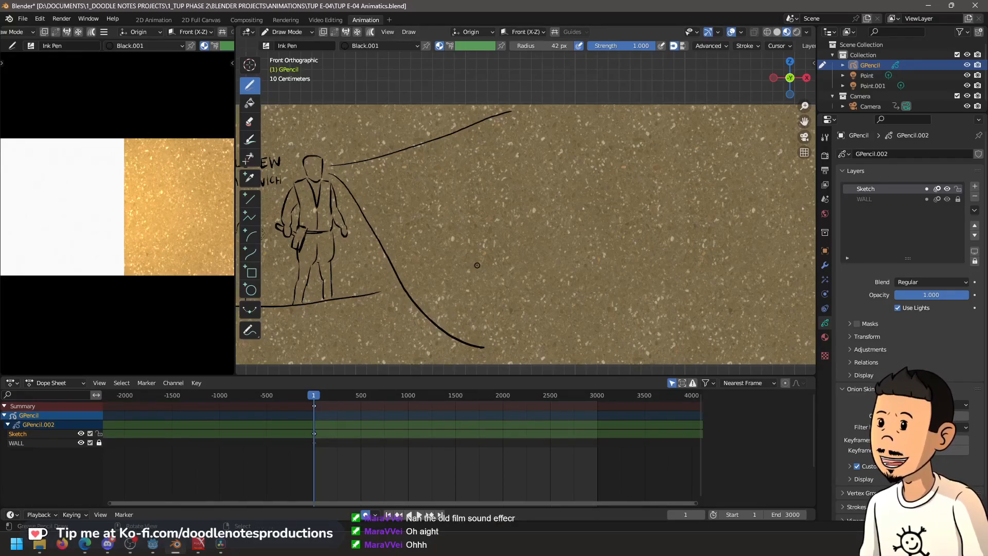
key(space)
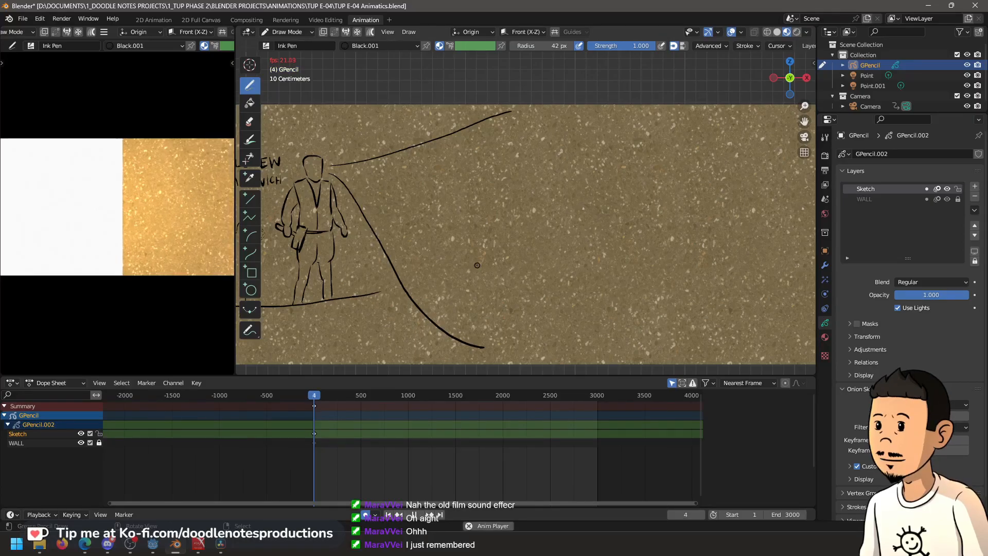
key(Escape)
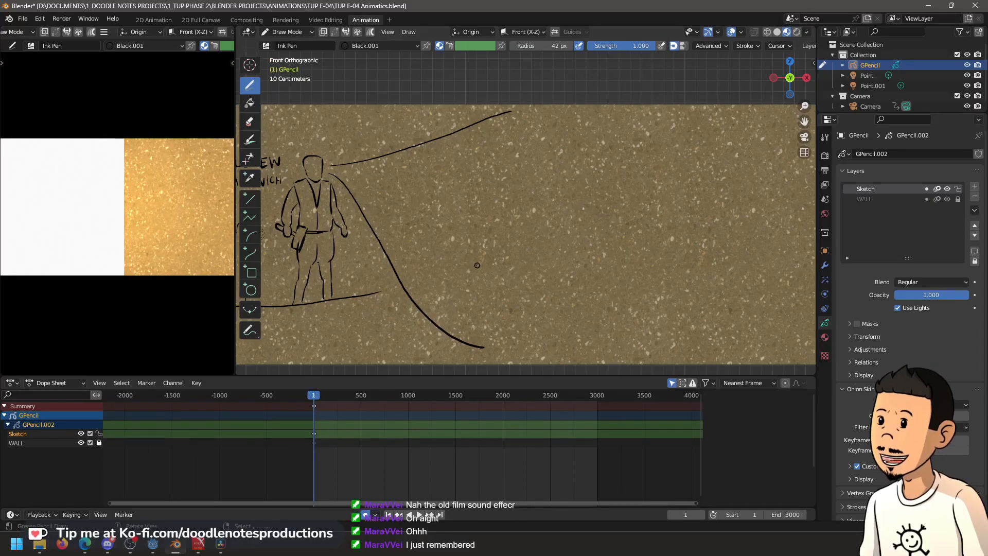
key(ctrl+s)
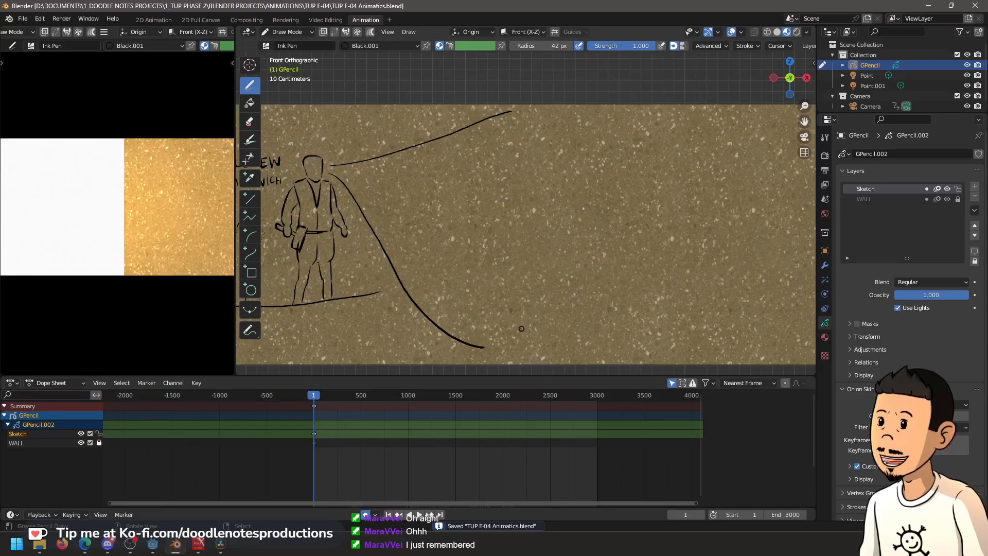
Play the camera move from frame 1 to about frame 717 to check the new slope line, and return to frame 1
mouse_move(479, 253)
mouse_down()
mouse_move(654, 267)
mouse_move(598, 260)
mouse_up()
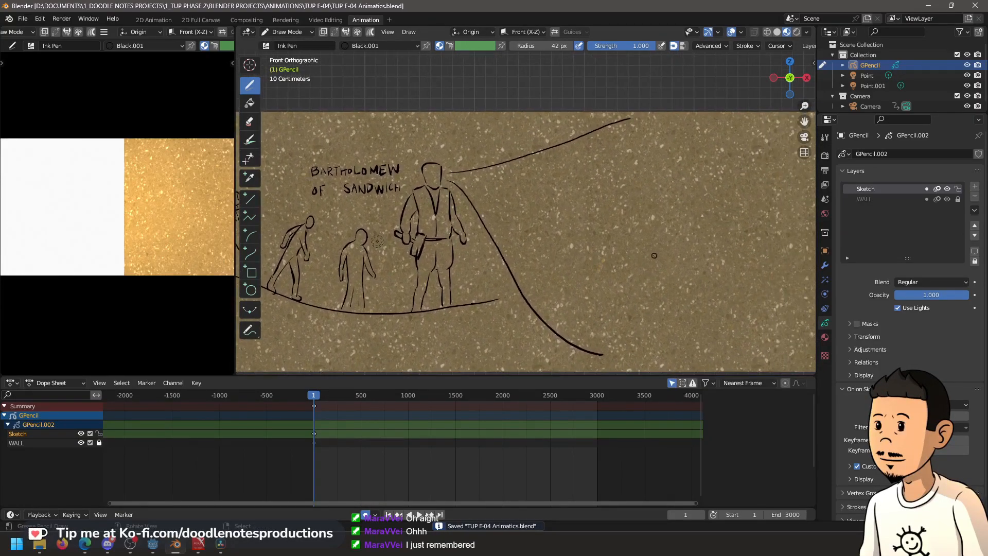
key(space)
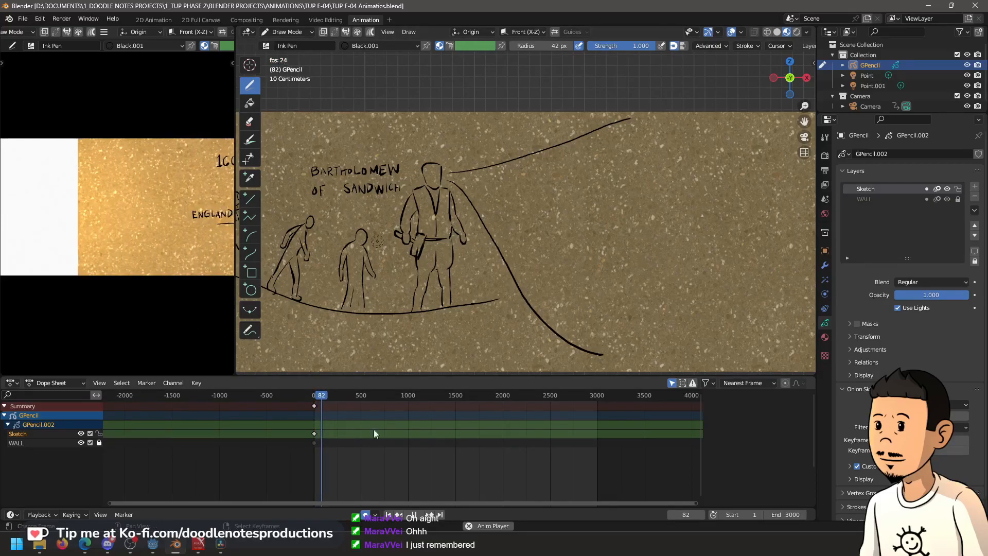
click(345, 438)
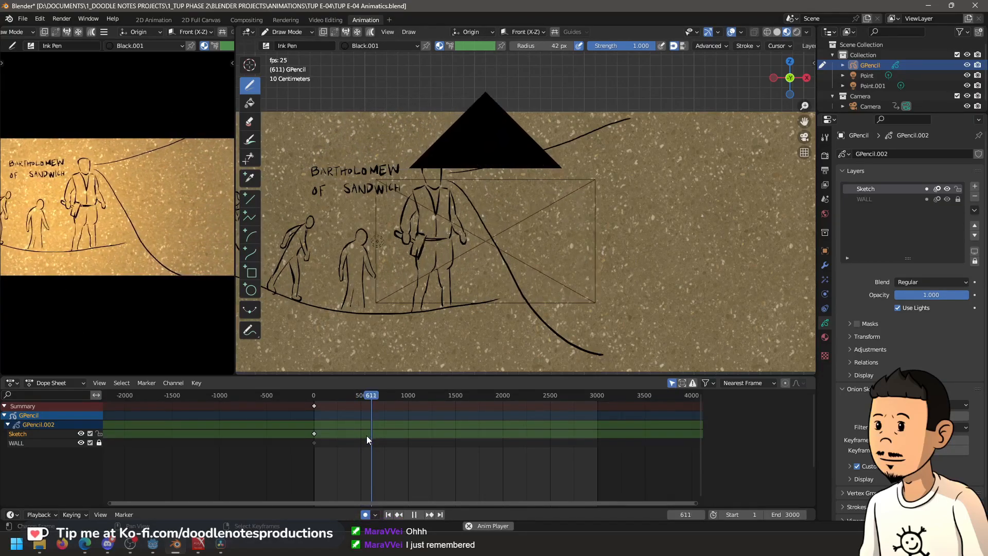
key(space)
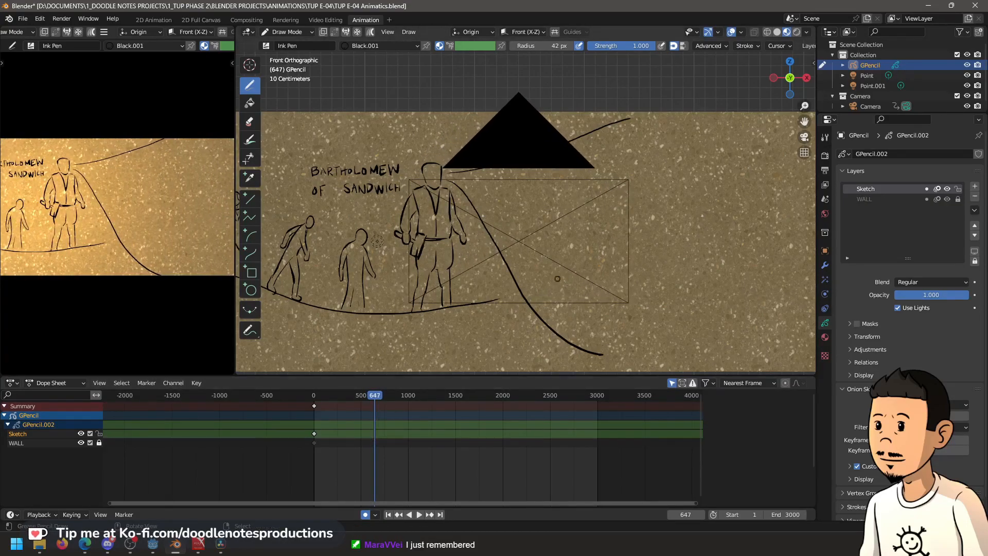
key(space)
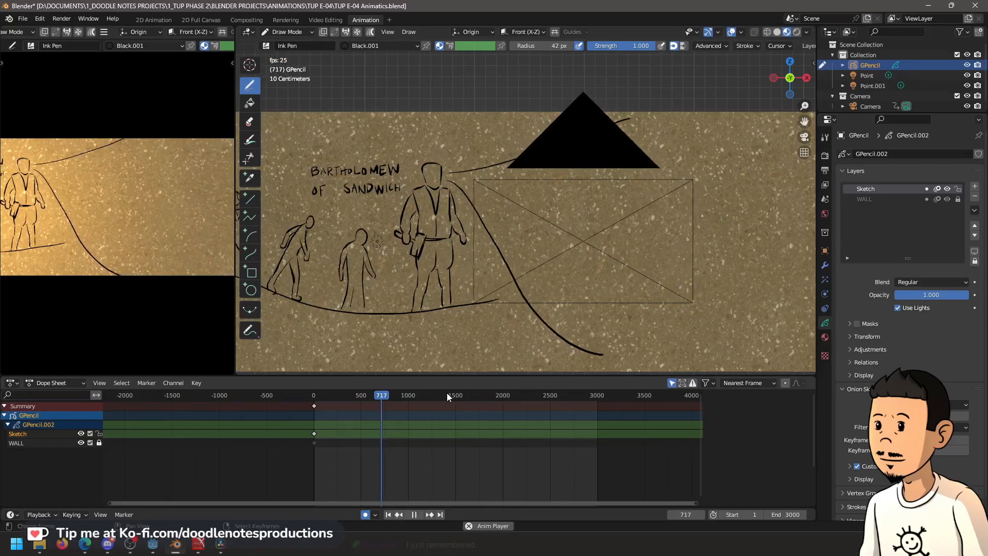
key(space)
drag(330, 402, 315, 401)
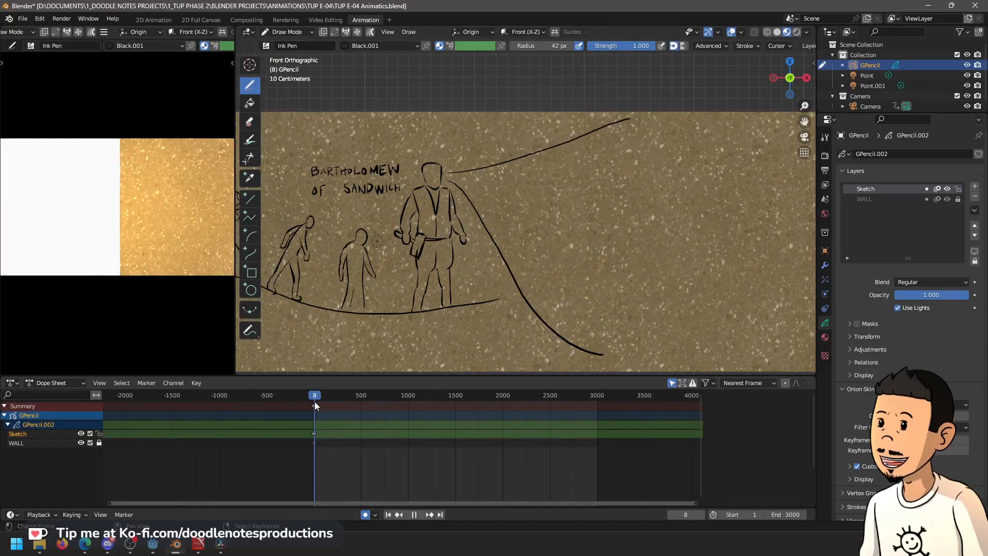
middle_click(574, 226)
key(shift+Left)
Sketch a cave to the right of the large figure with side walls, an arched double ceiling line and clusters of stalactites
ctrl+middle_click(520, 224)
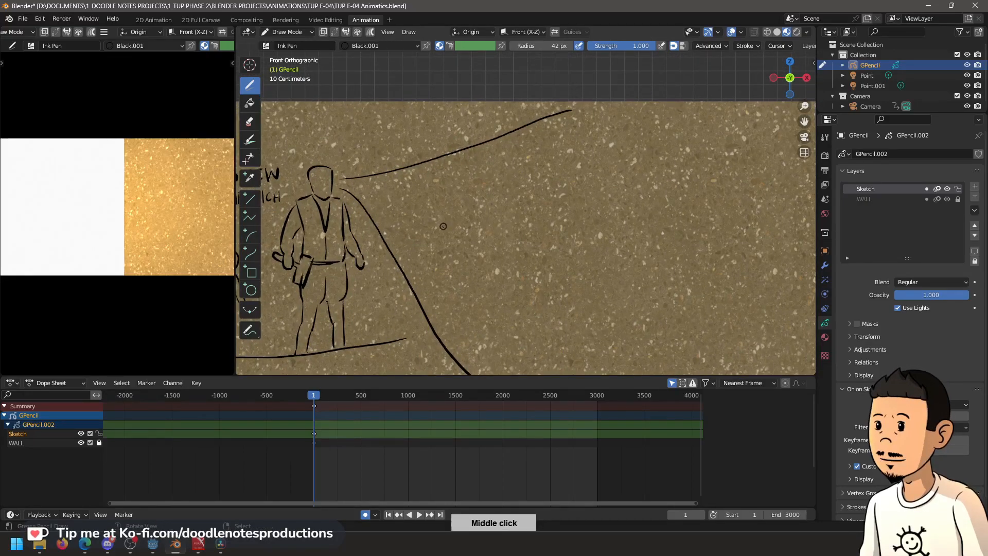
drag(443, 230, 448, 205)
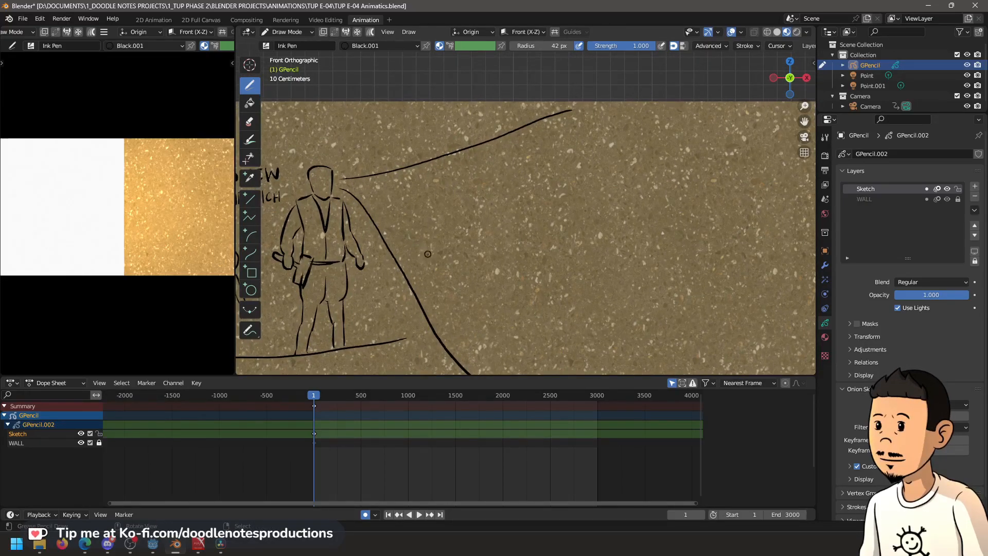
drag(426, 280, 443, 190)
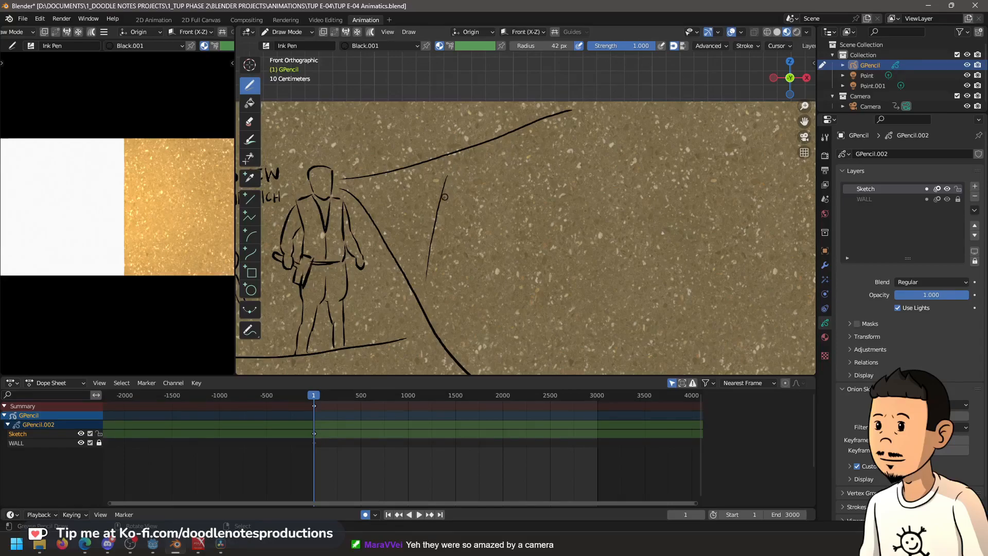
mouse_move(498, 183)
mouse_down()
mouse_move(504, 171)
mouse_move(496, 175)
mouse_up()
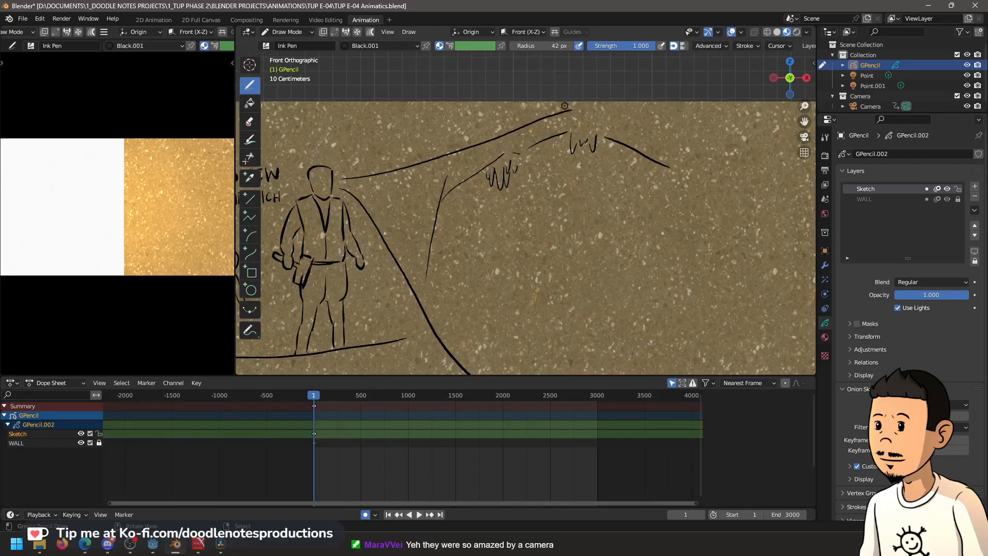
mouse_move(571, 108)
mouse_down()
mouse_move(695, 158)
mouse_move(681, 180)
mouse_move(691, 179)
mouse_up()
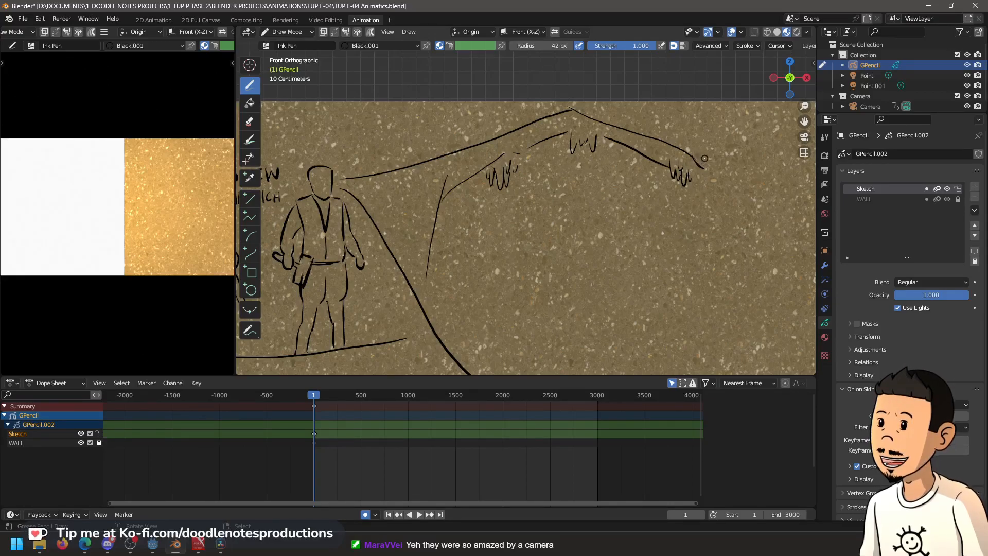
key(ctrl+z)
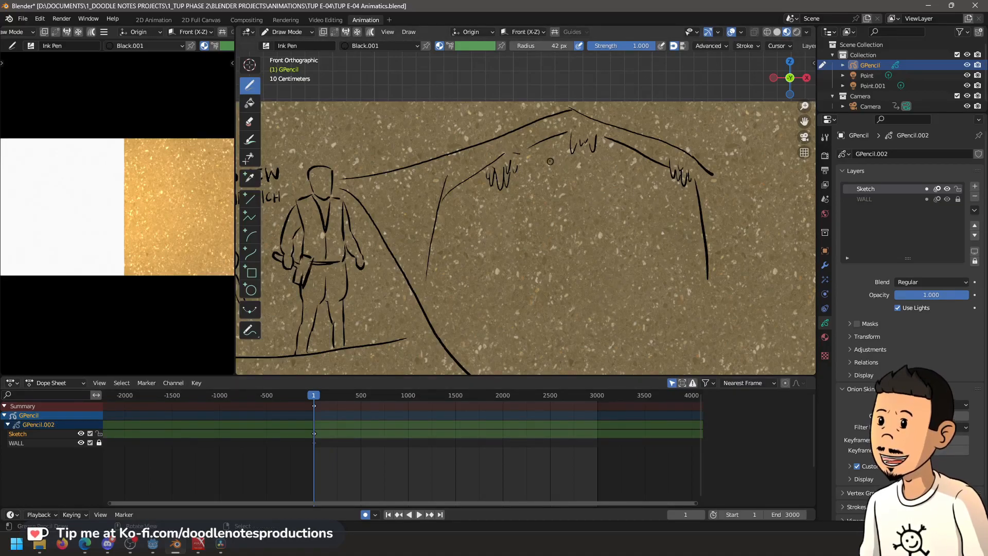
drag(538, 154, 554, 157)
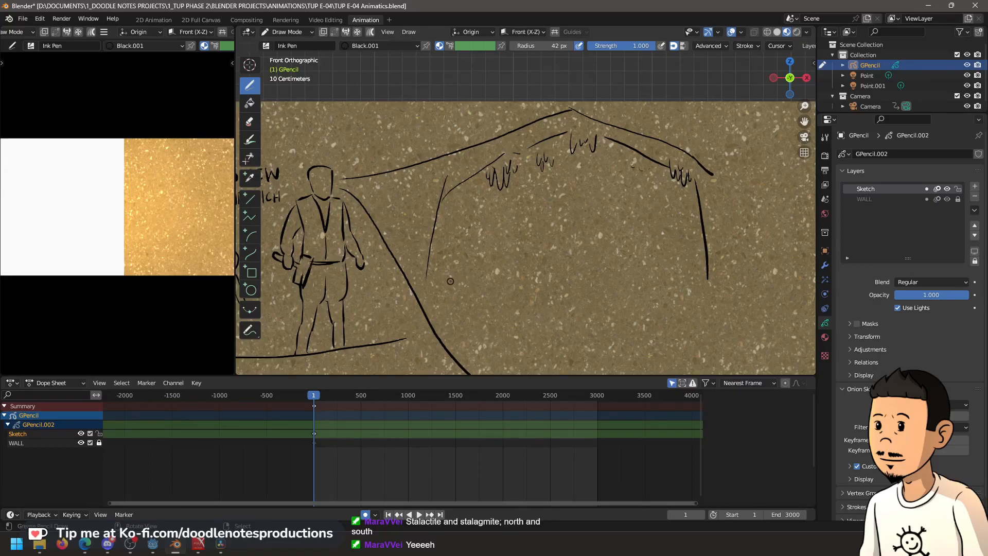
drag(450, 289, 467, 267)
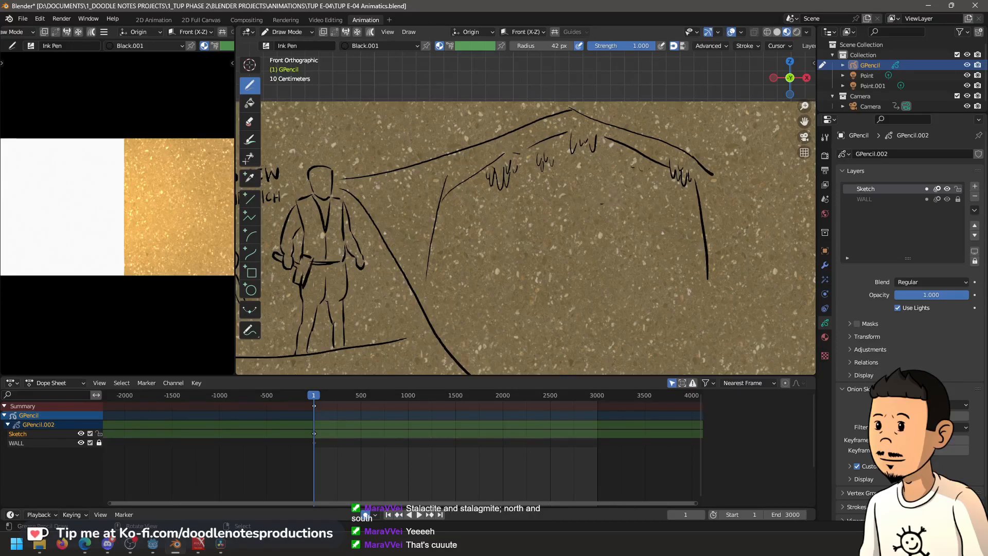
Draw a bat with spread wings flying beneath the cave ceiling, undoing the faulty strokes
drag(570, 229, 624, 216)
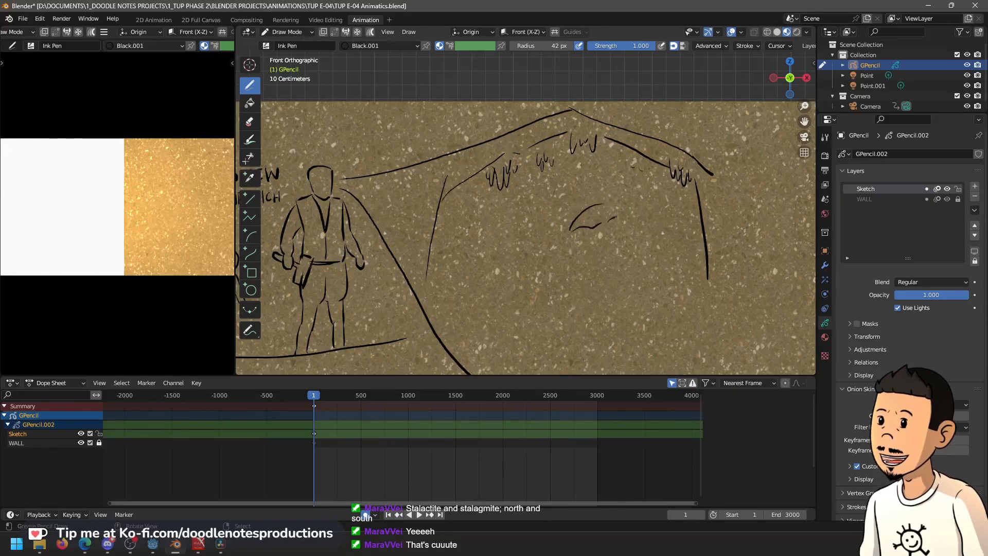
mouse_move(601, 196)
mouse_down()
mouse_move(663, 181)
mouse_move(657, 172)
mouse_move(624, 217)
mouse_up()
key(ctrl+z)
key(ctrl+z)
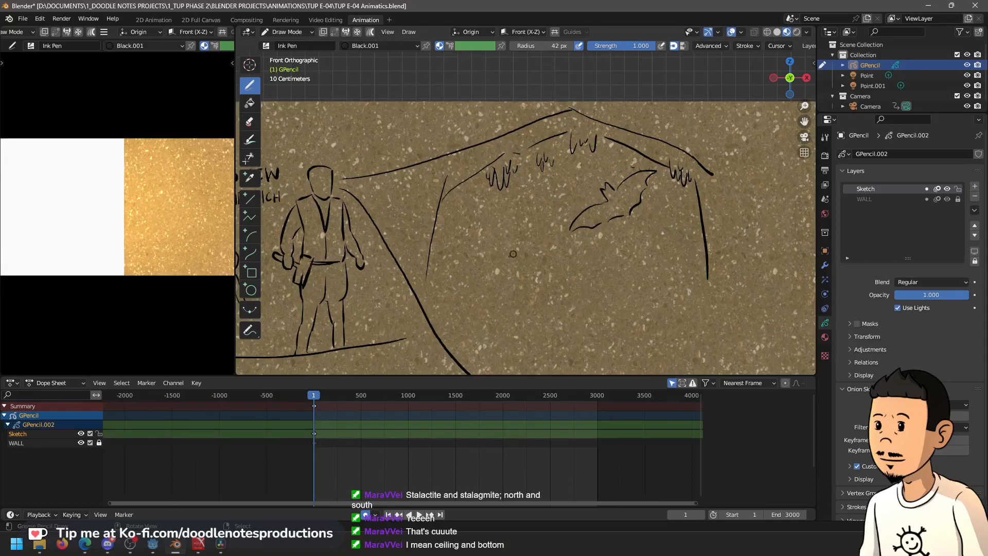
drag(451, 309, 481, 323)
drag(493, 306, 500, 315)
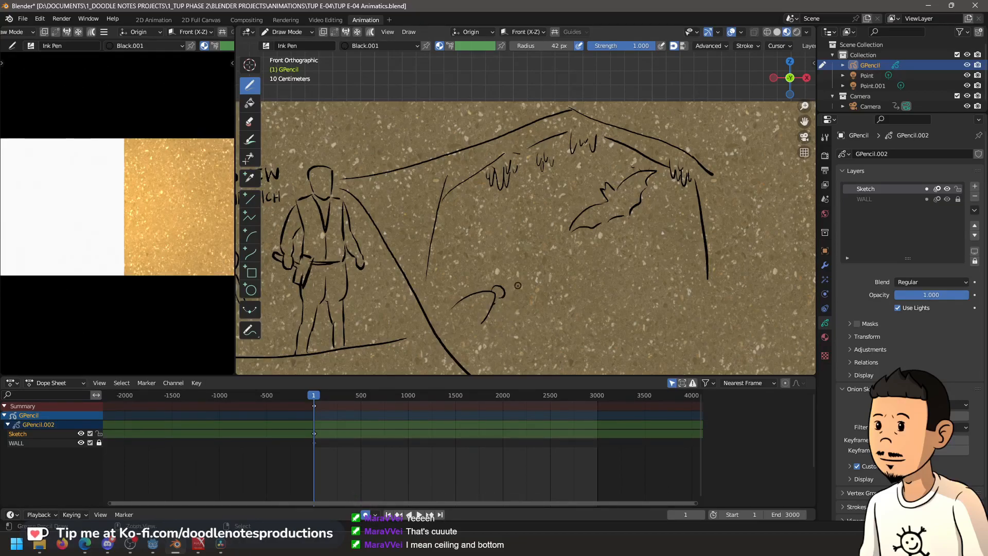
key(ctrl+z)
key(ctrl+z)
Draw a small figure with an outstretched arm in the cave's lower left area, beside the slope line
mouse_move(444, 311)
mouse_down()
mouse_move(494, 276)
mouse_move(481, 329)
mouse_up()
drag(473, 291, 513, 301)
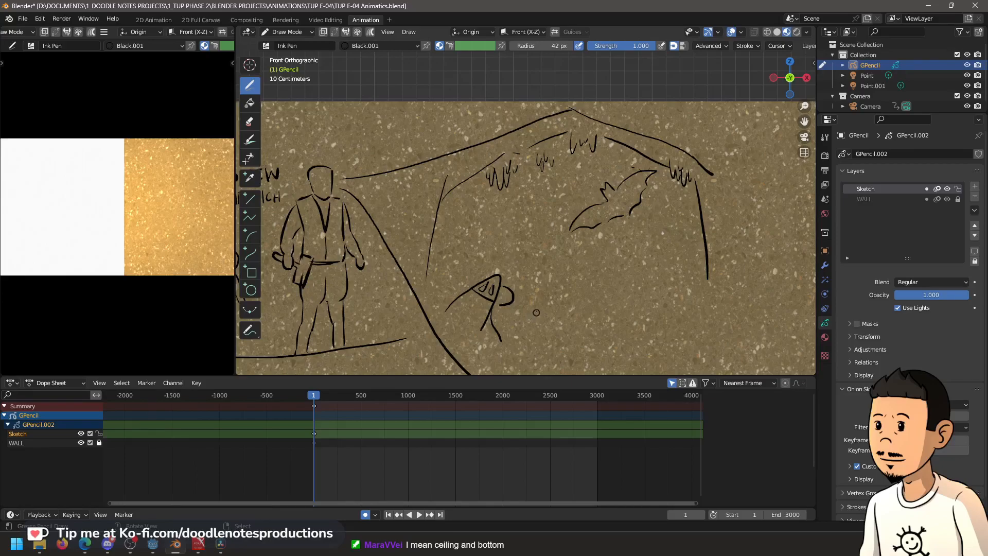
Sketch jagged stalagmite shapes across the middle of the cave and undo the stray strokes near its floor
middle_click(570, 301)
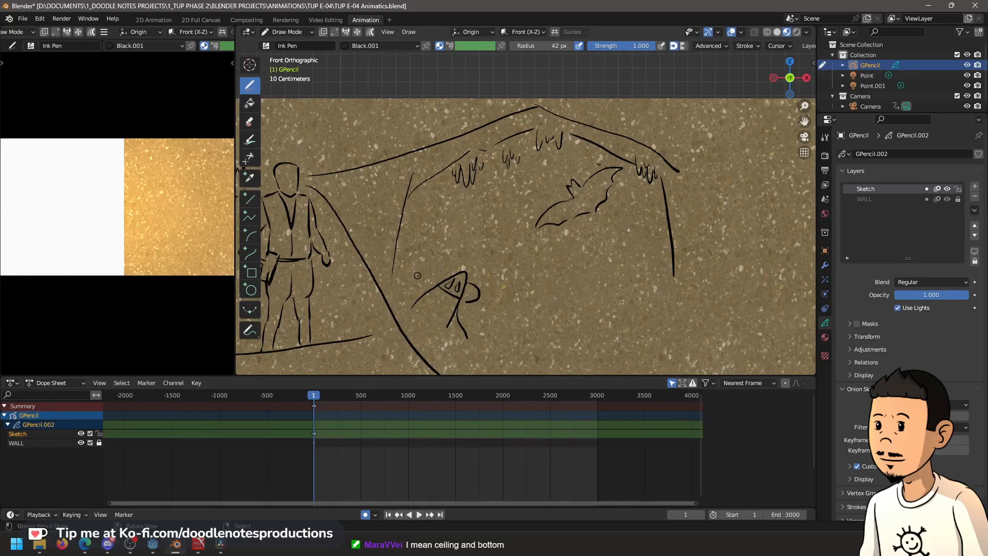
drag(581, 271, 634, 246)
mouse_move(668, 296)
mouse_down()
mouse_move(670, 310)
mouse_move(616, 340)
mouse_up()
drag(522, 353, 560, 342)
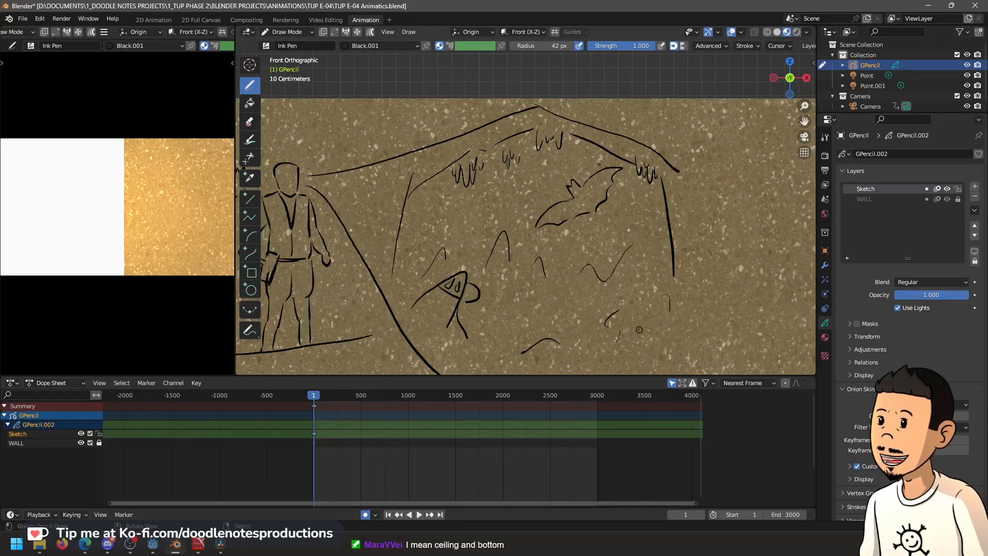
key(ctrl+z)
key(ctrl+z)
key(ctrl+z)
Draw a larger bent figure in the cave's lower right area, with a long line reaching toward the right wall
middle_click(640, 331)
mouse_move(660, 301)
mouse_down()
mouse_move(582, 295)
mouse_move(581, 319)
mouse_move(615, 312)
mouse_move(584, 328)
mouse_move(592, 334)
mouse_up()
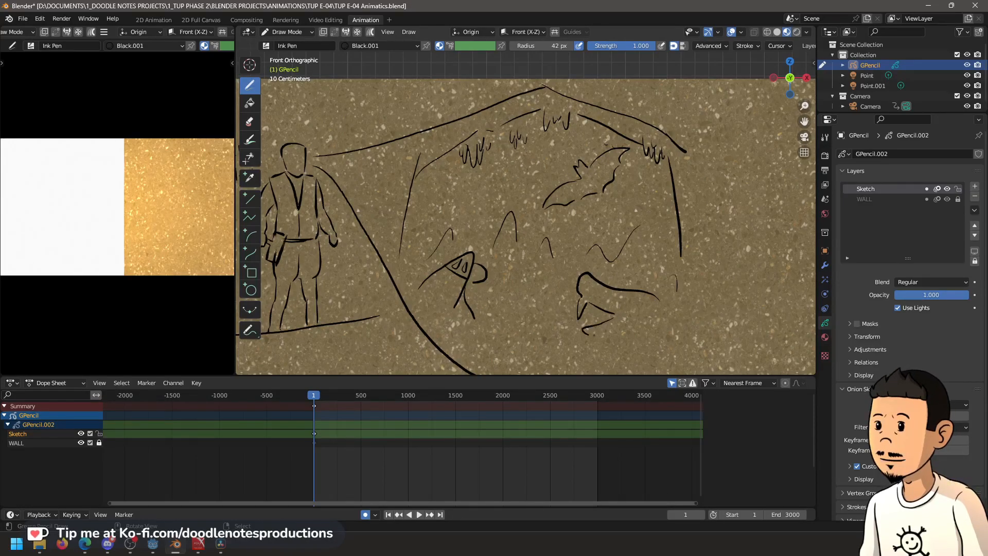
drag(669, 284, 668, 303)
Draw a small standing figure at the foot of the slope and extend the cave's outer ceiling and ground lines
scroll(608, 316, down, 2)
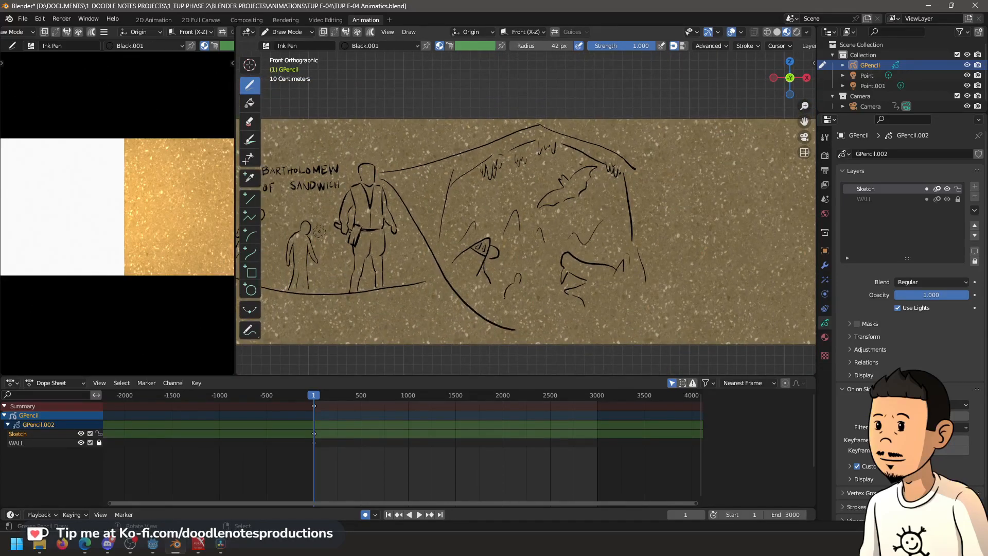
mouse_move(514, 289)
mouse_down()
mouse_move(508, 315)
mouse_move(523, 301)
mouse_up()
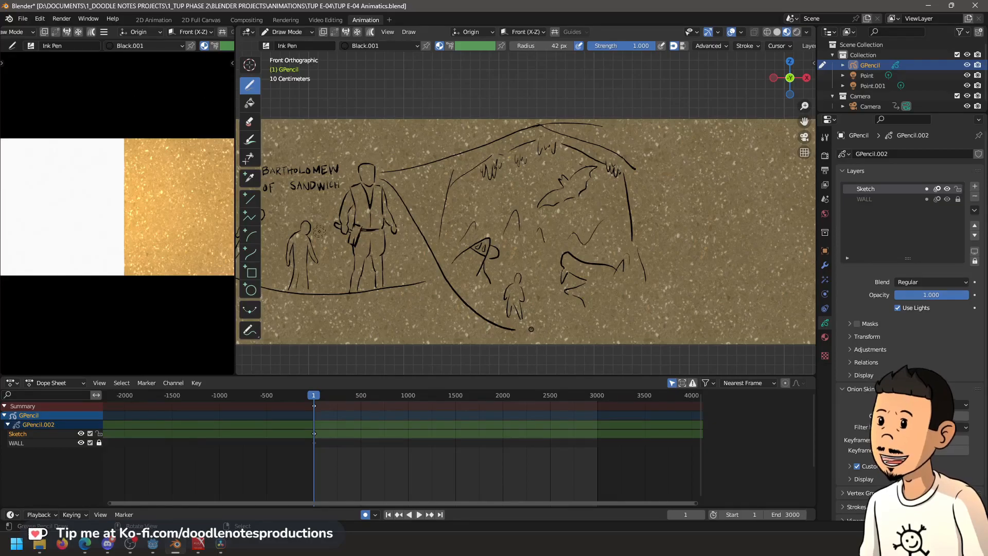
drag(548, 260, 609, 265)
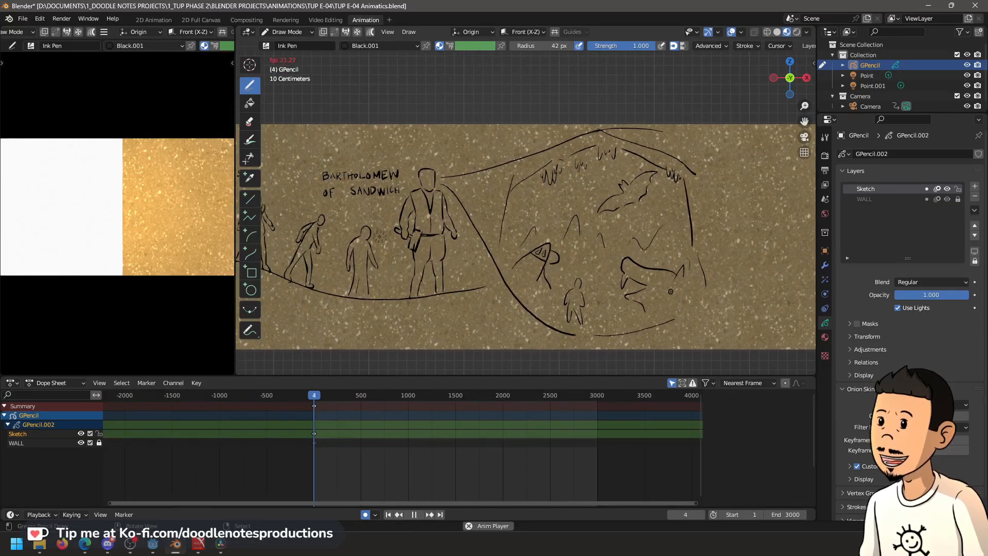
Preview the camera view full screen, restore the layout and switch to the Compositing workspace
key(ctrl+space)
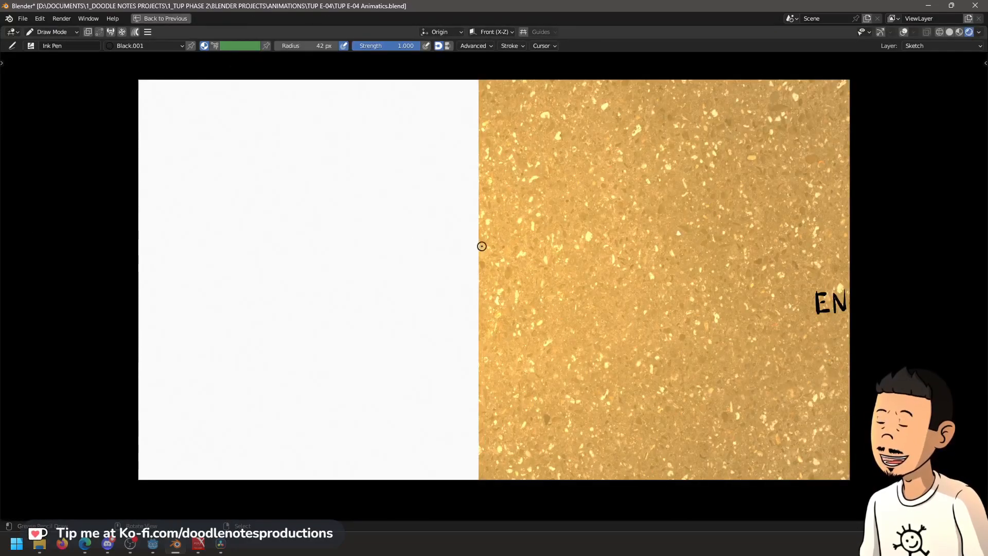
click(166, 19)
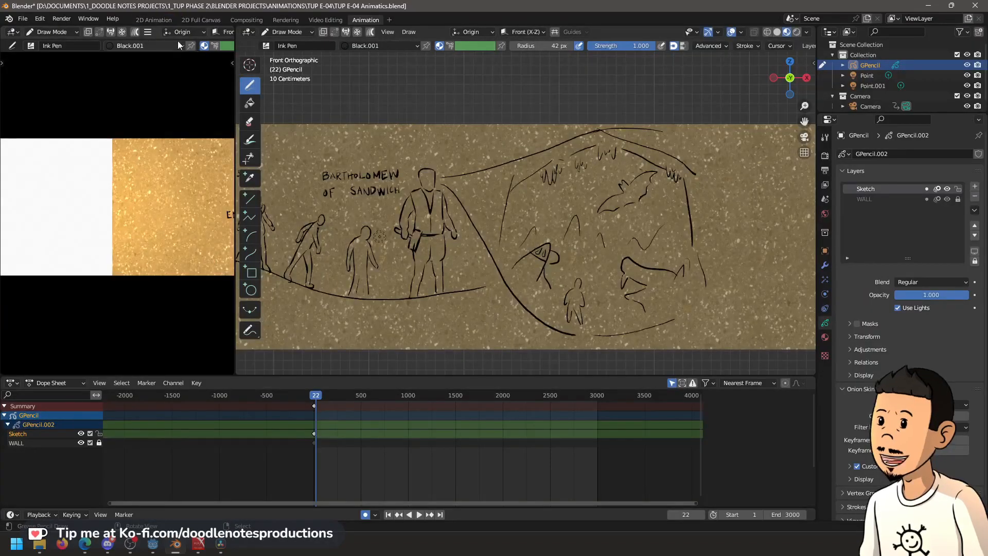
click(249, 22)
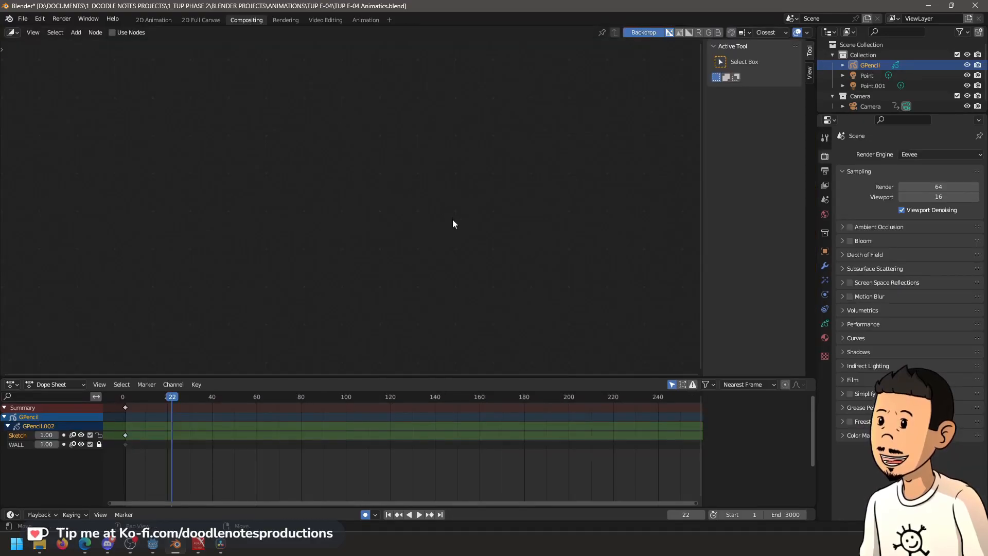
click(112, 32)
click(327, 147)
drag(327, 147, 285, 135)
click(431, 153)
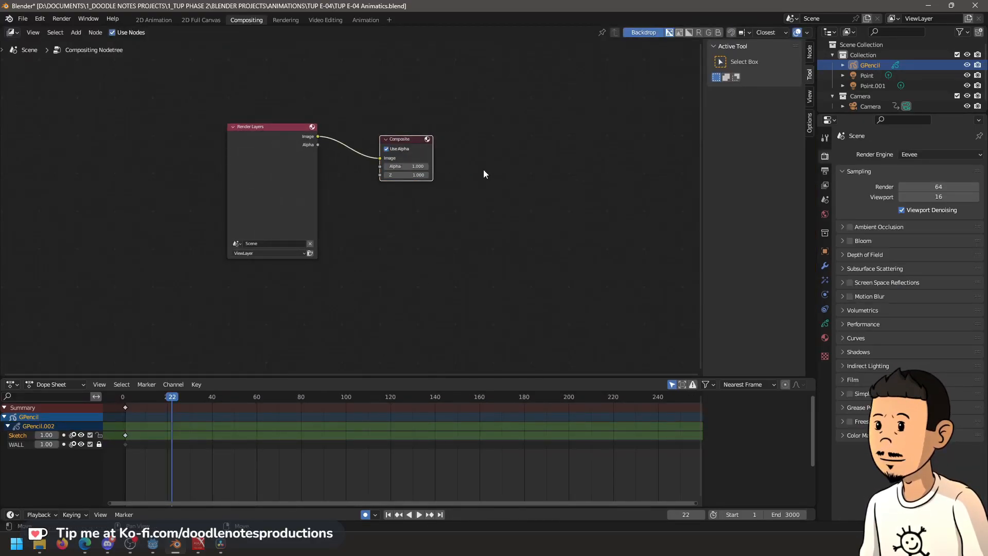
click(288, 140)
click(117, 30)
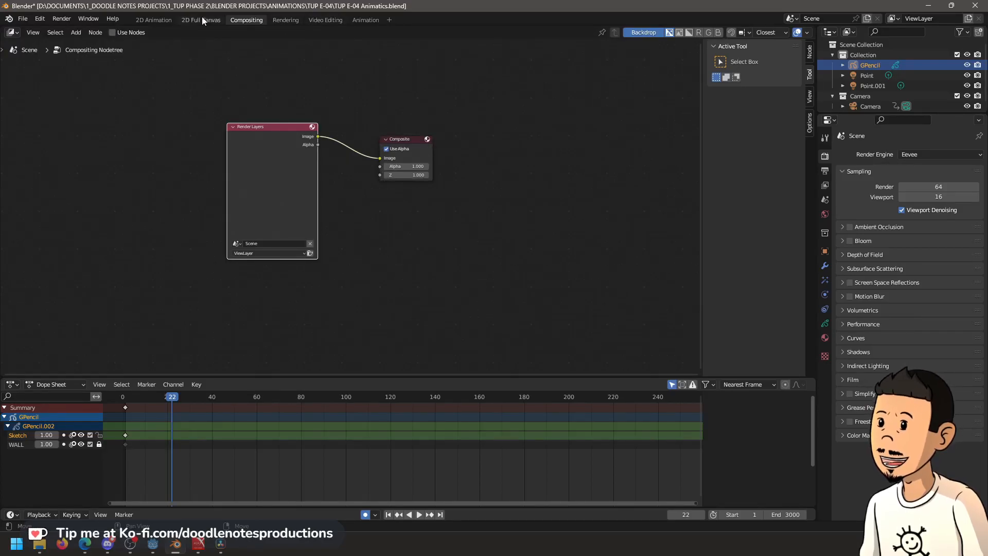
Switch to the Animation workspace and play the animatic, watching the camera view full screen through to the cave scene
click(325, 22)
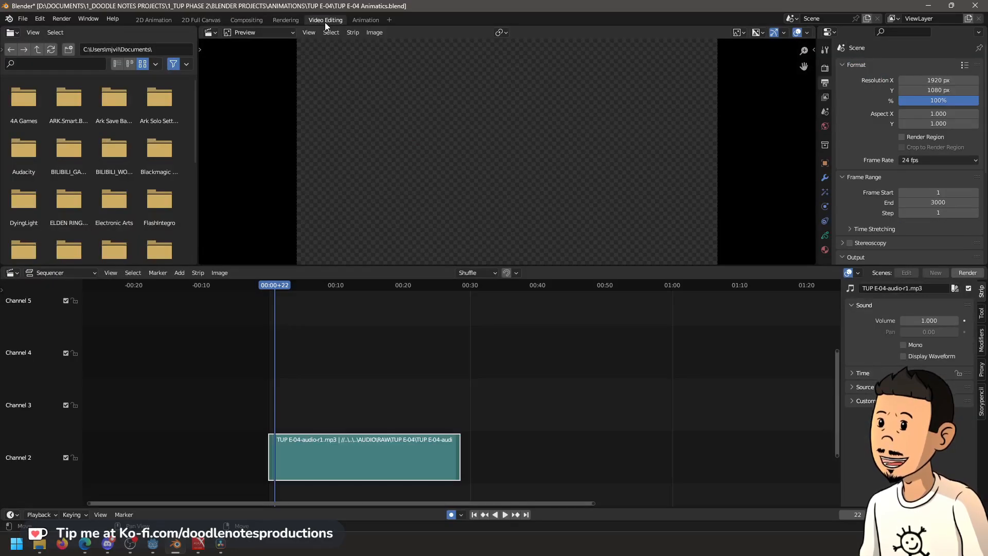
click(366, 20)
key(space)
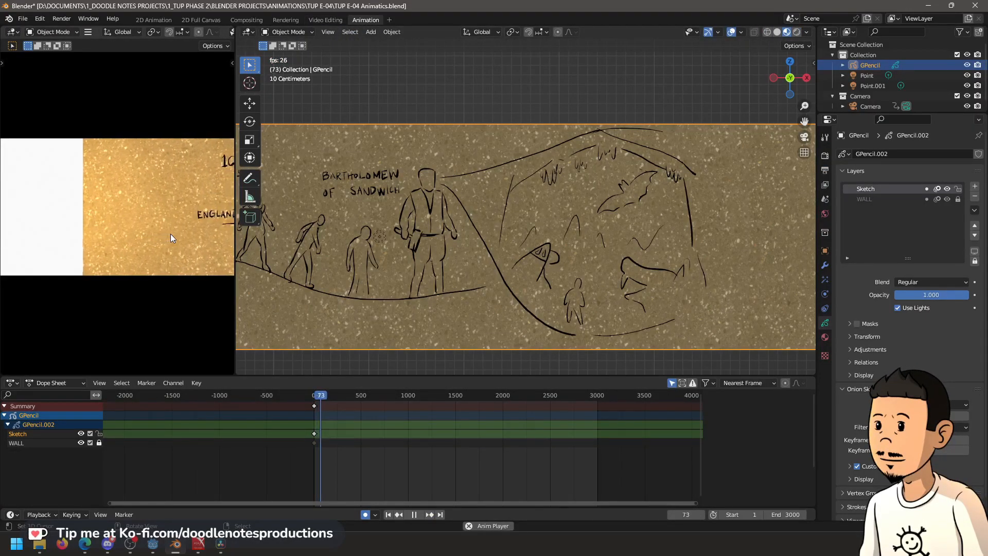
key(ctrl+space)
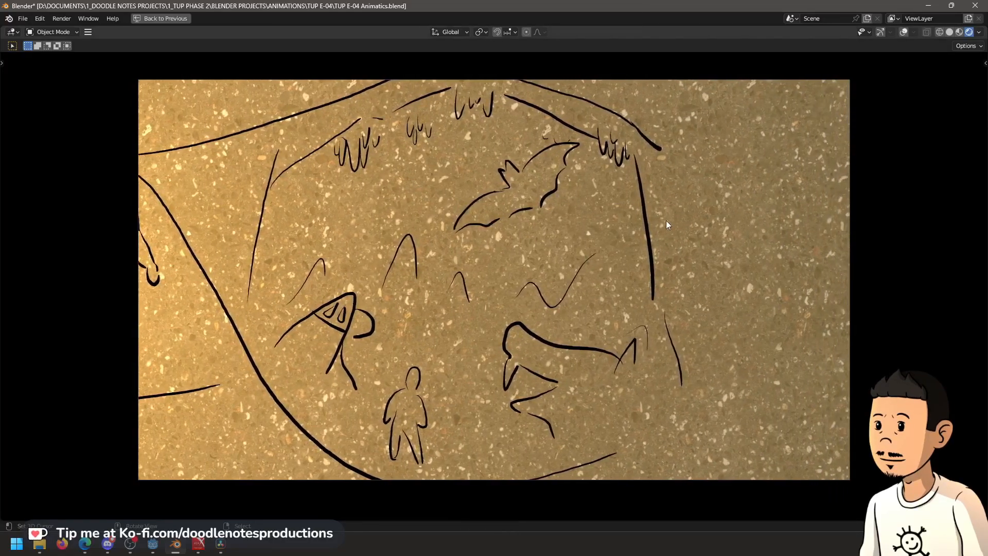
Switch to DaVinci Resolve and listen to the TUP E-04 timeline's dialogue, stopping at 01:00:33:01
click(221, 545)
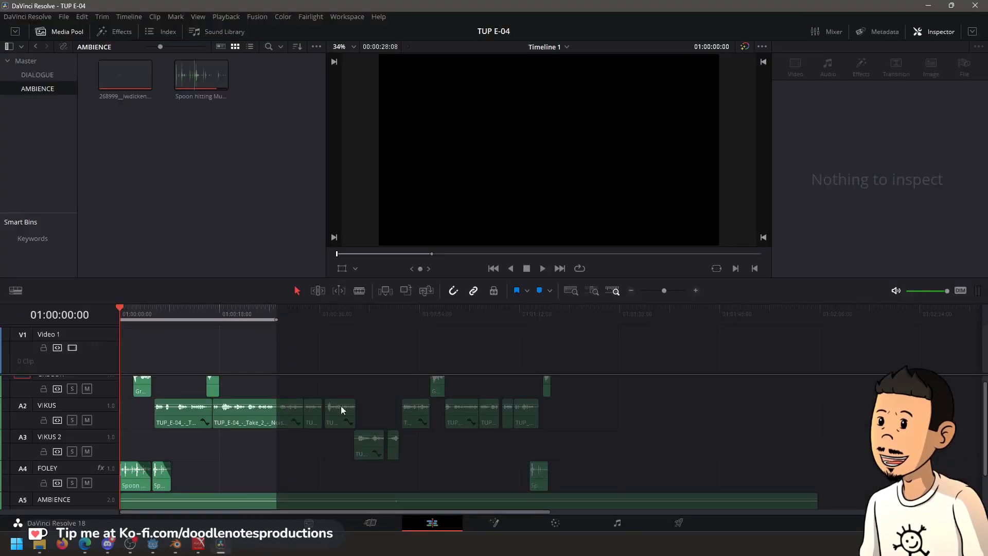
key(space)
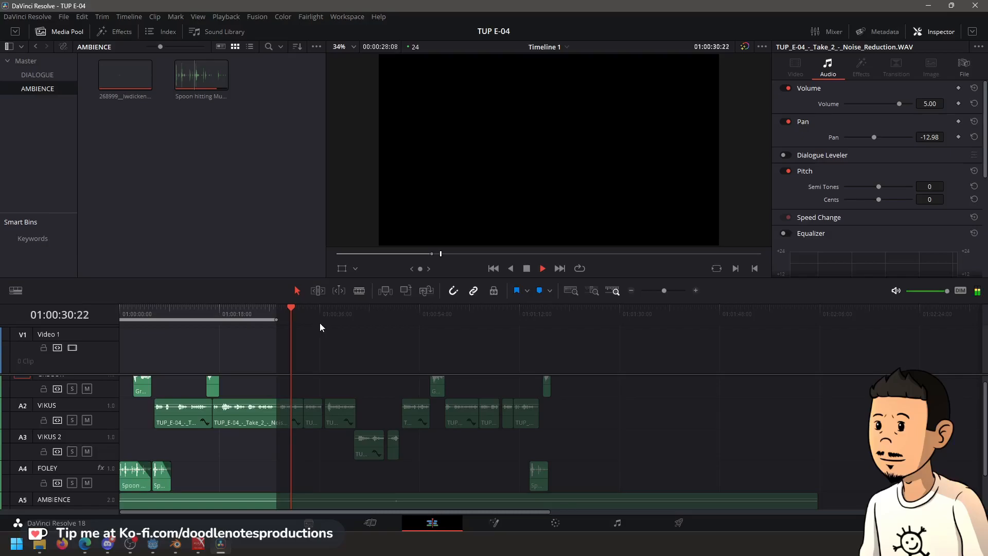
key(space)
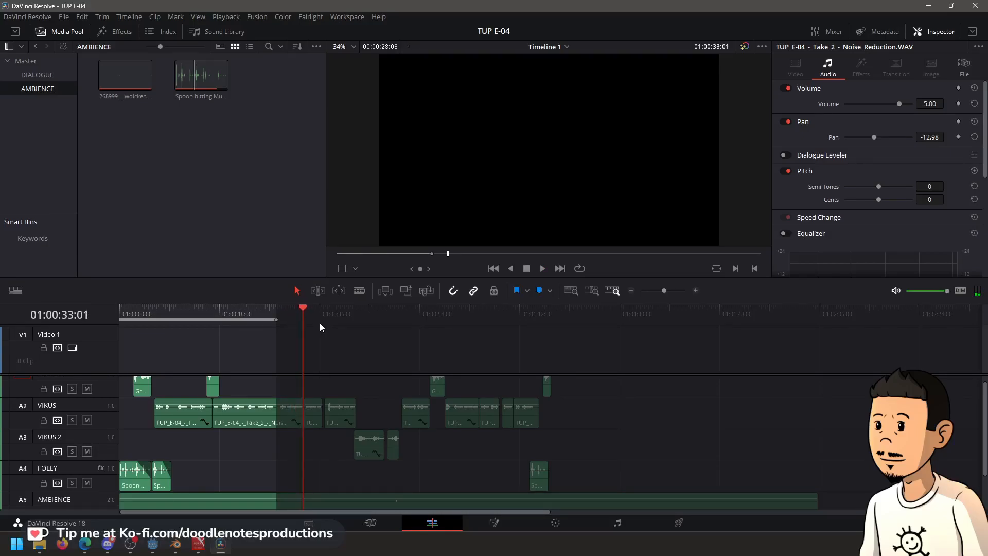
Switch back to Blender, restore the Animation layout and examine the blank stretch of wall beyond the cave drawing
click(175, 544)
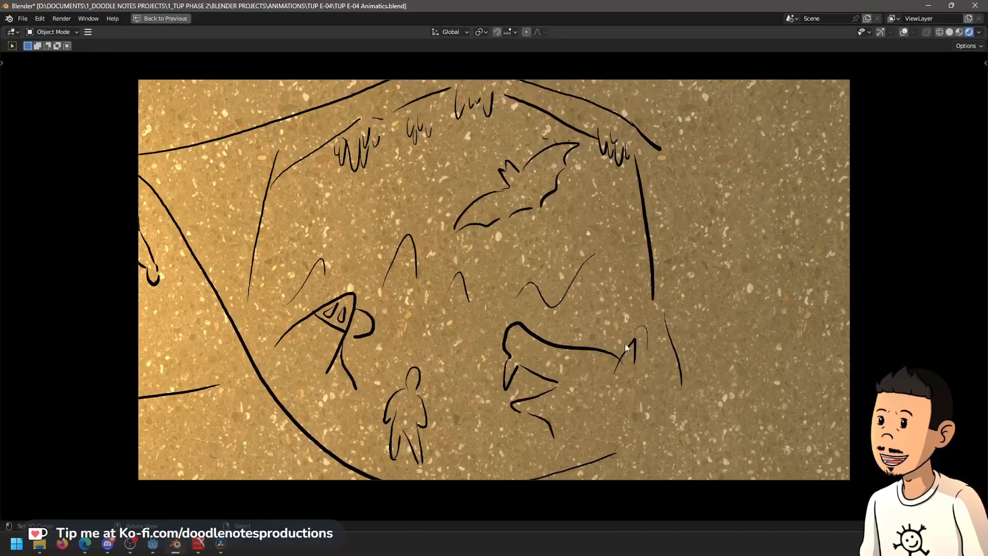
click(170, 18)
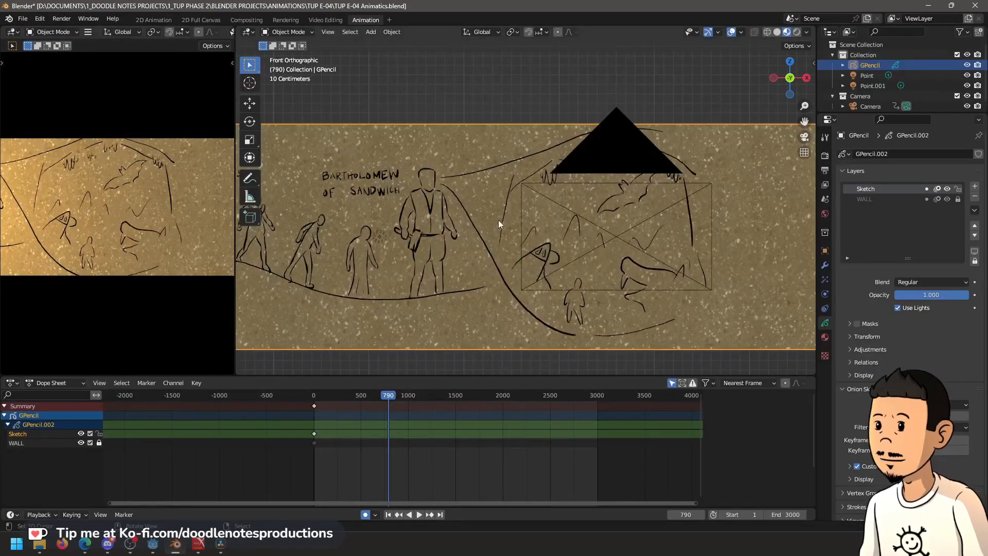
scroll(477, 277, down, 2)
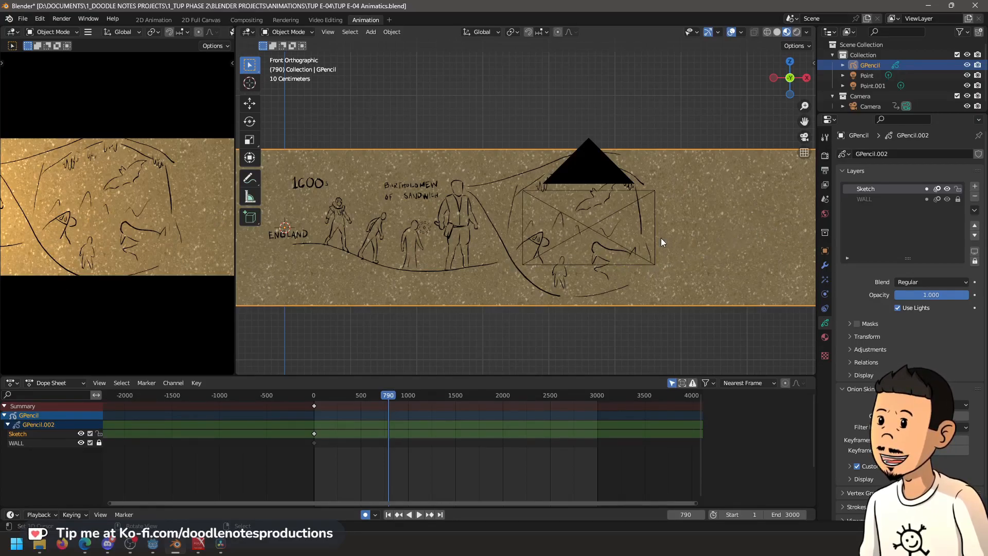
mouse_move(740, 202)
mouse_down()
mouse_move(742, 221)
mouse_move(639, 239)
mouse_up()
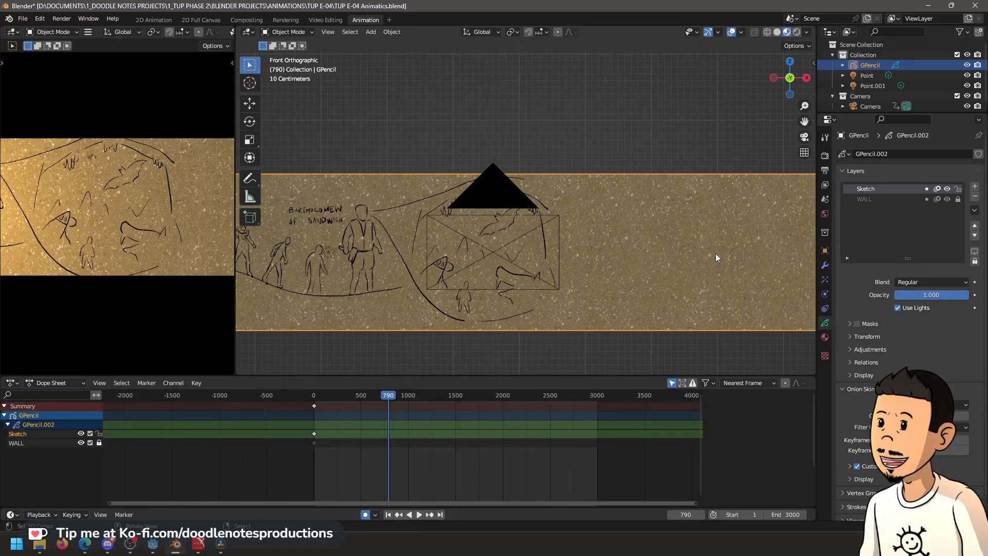
scroll(515, 247, down, 1)
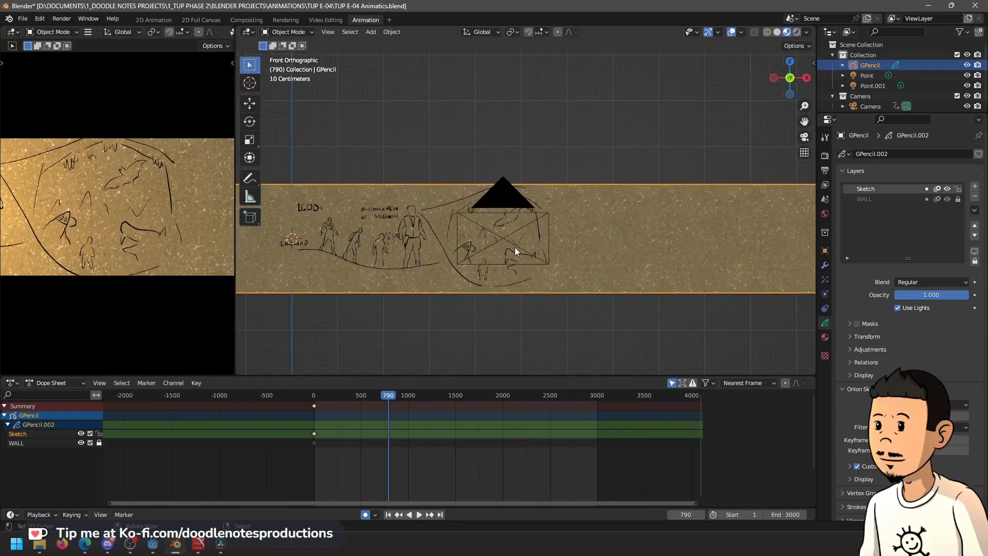
scroll(505, 253, left, 2)
scroll(504, 252, up, 1)
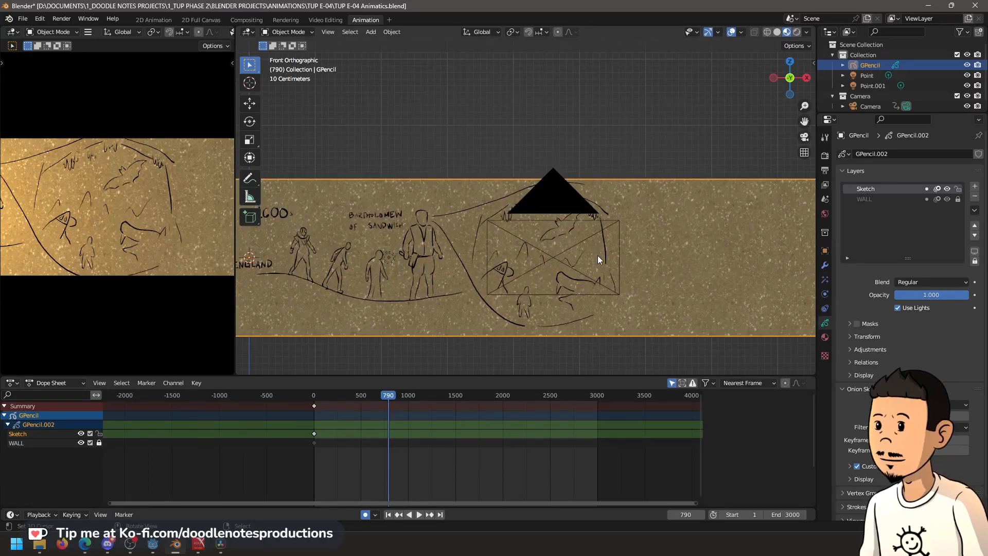
Go to frame 49 and review the whole wall drawing full screen, then inspect the England figures up close in the restored layout
click(317, 405)
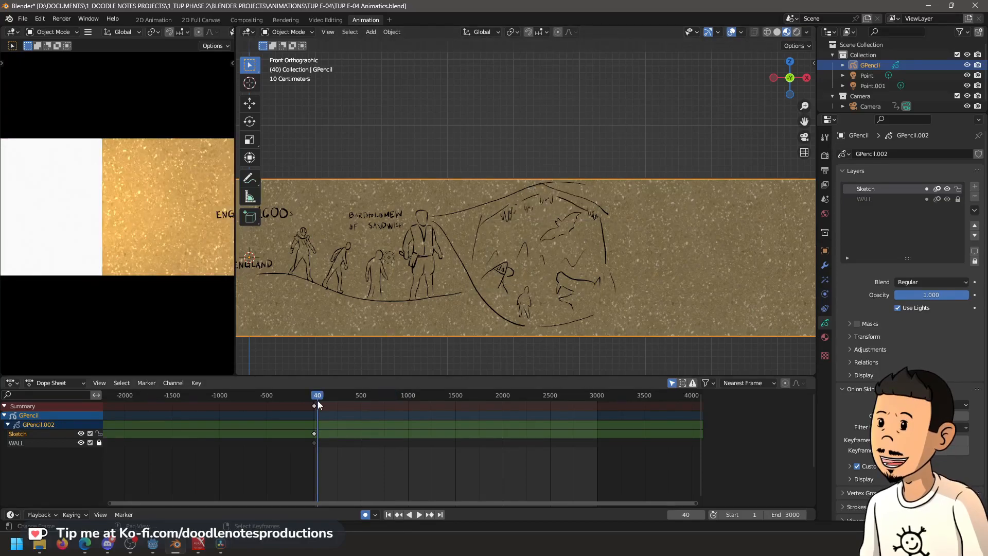
click(320, 397)
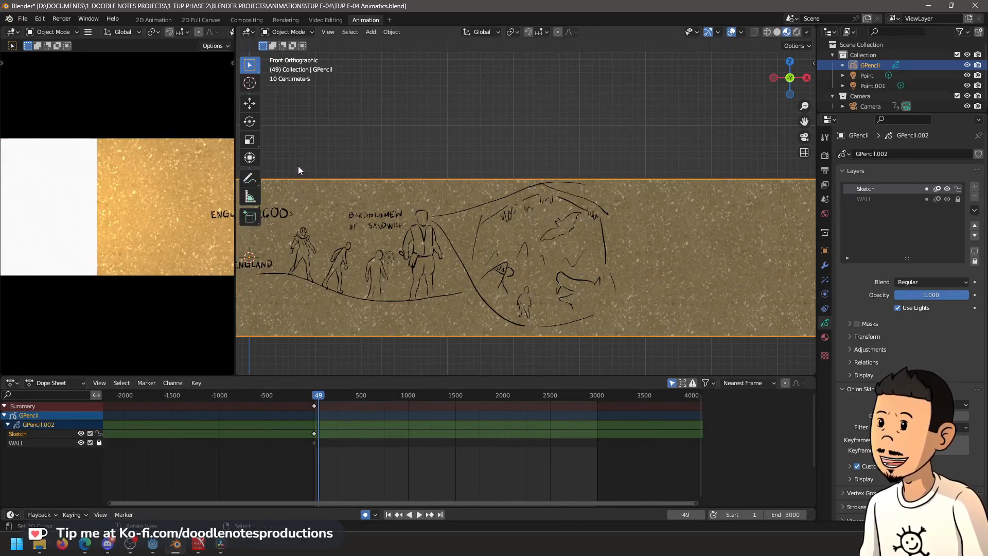
key(ctrl+space)
scroll(480, 258, down, 3)
scroll(416, 259, up, 2)
scroll(553, 250, down, 1)
scroll(385, 354, up, 2)
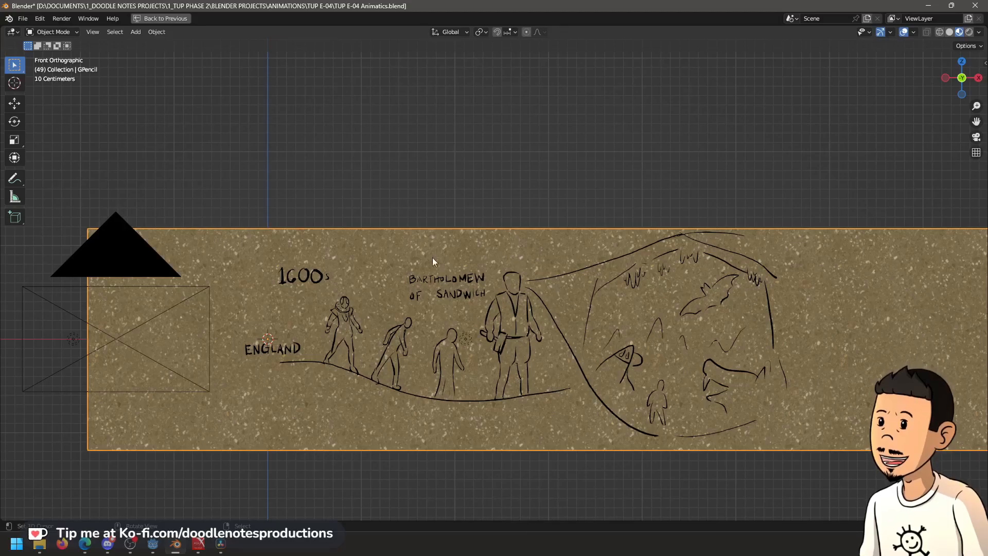
click(173, 19)
scroll(533, 279, up, 2)
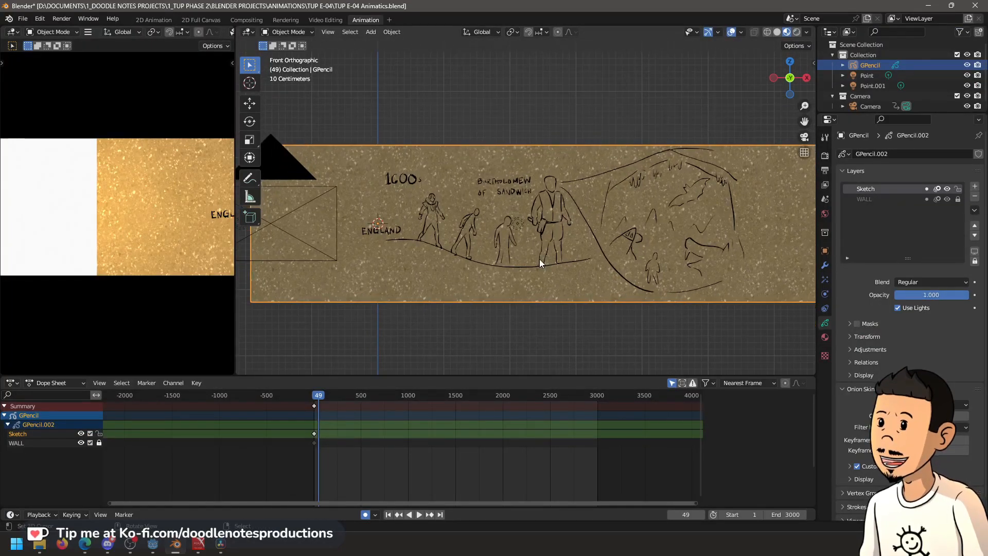
scroll(595, 251, up, 1)
scroll(595, 251, up, 2)
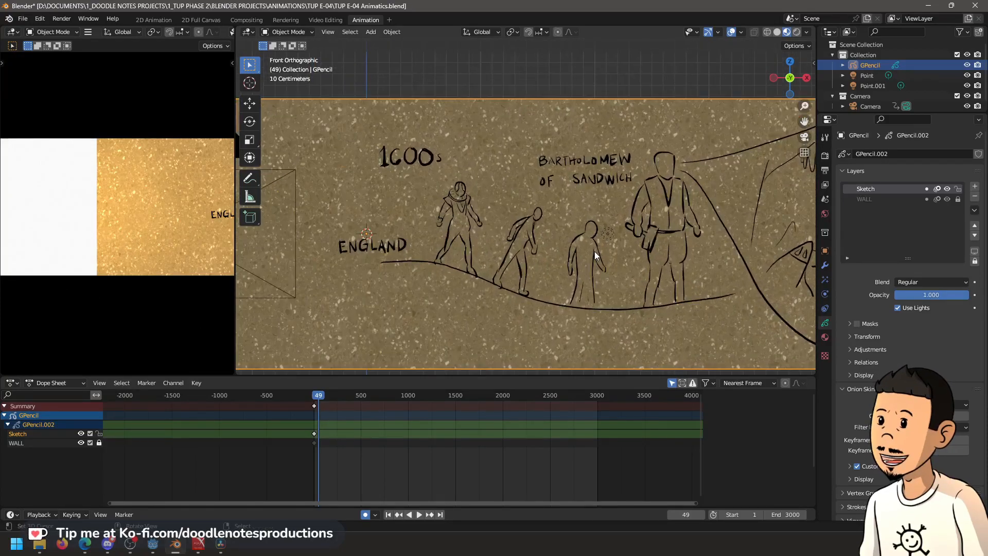